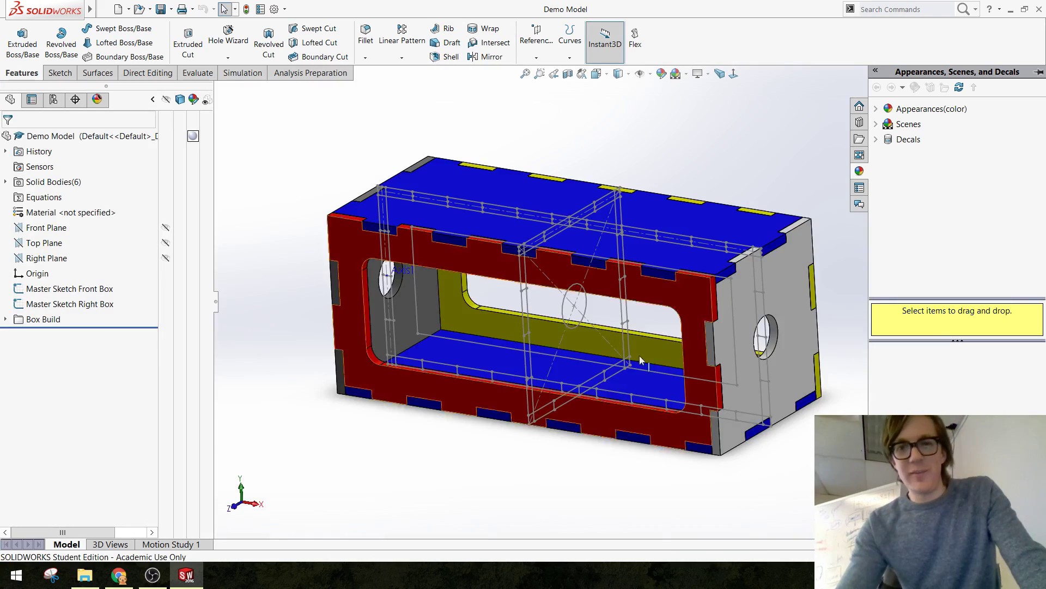
Set the overall box height in Master Sketch Front Box to 100 mm
{"action": "middle_click_drag", "start_coordinate": [567, 338], "coordinate": [605, 321]}
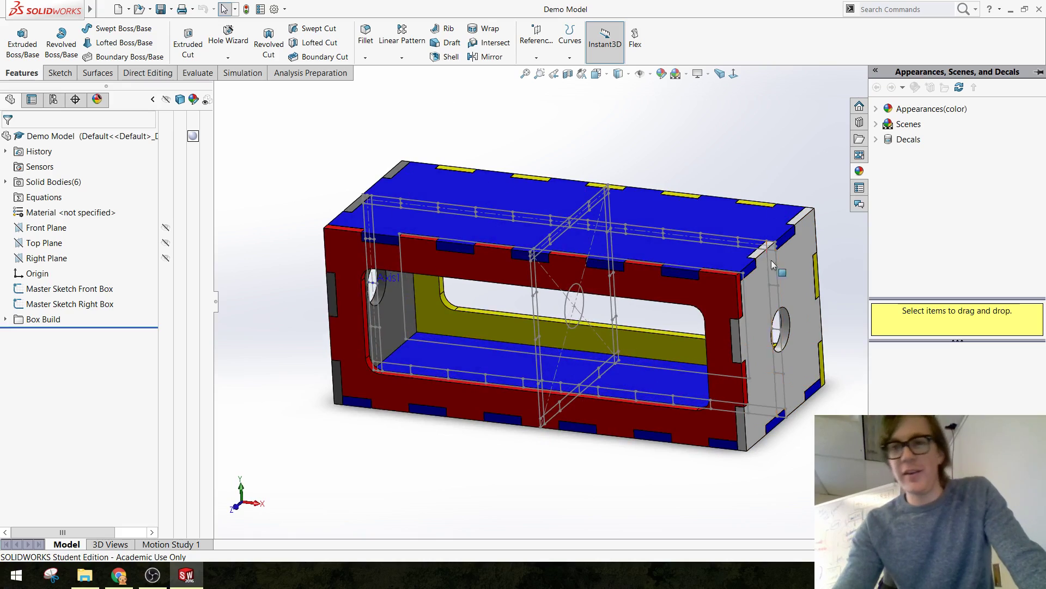
{"action": "middle_click_drag", "start_coordinate": [753, 401], "coordinate": [539, 271]}
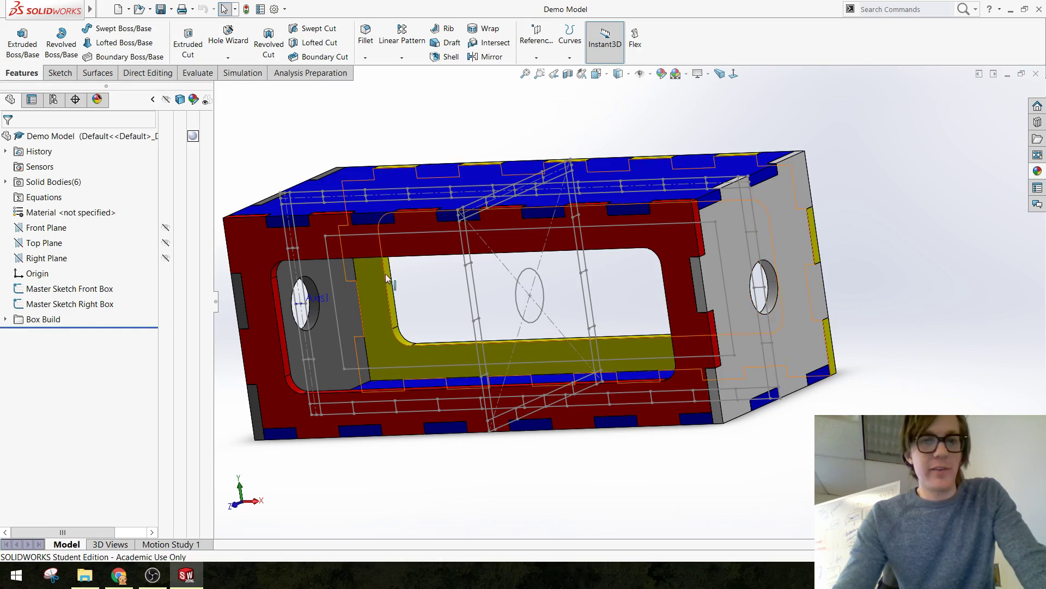
{"action": "middle_click_drag", "start_coordinate": [492, 320], "coordinate": [407, 308]}
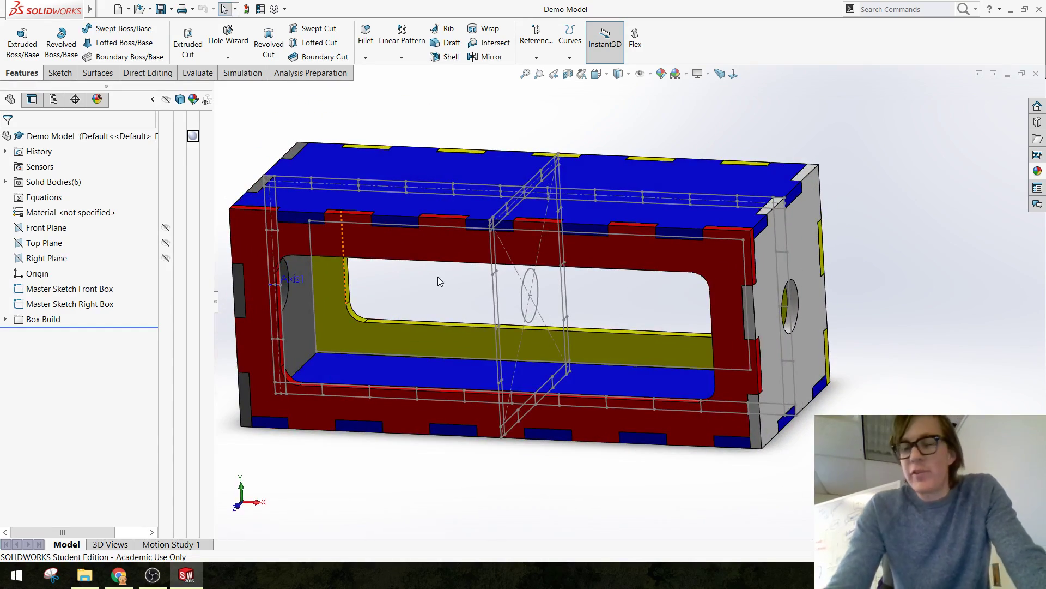
{"action": "middle_click_drag", "start_coordinate": [481, 303], "coordinate": [382, 302]}
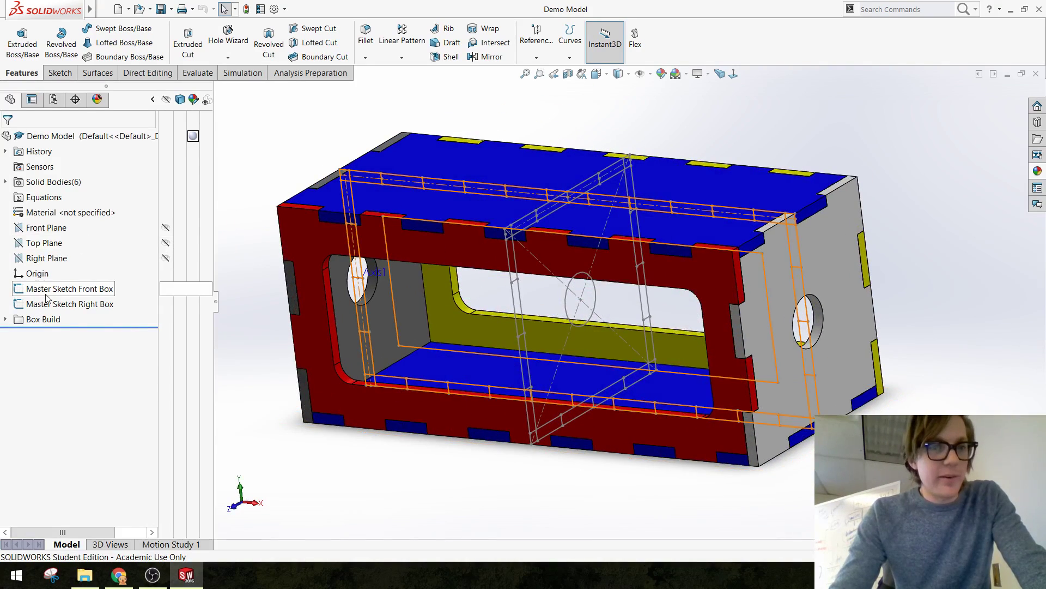
{"action": "left_click", "coordinate": [69, 288]}
{"action": "middle_click_drag", "start_coordinate": [220, 329], "coordinate": [261, 305]}
{"action": "left_click", "coordinate": [262, 271]}
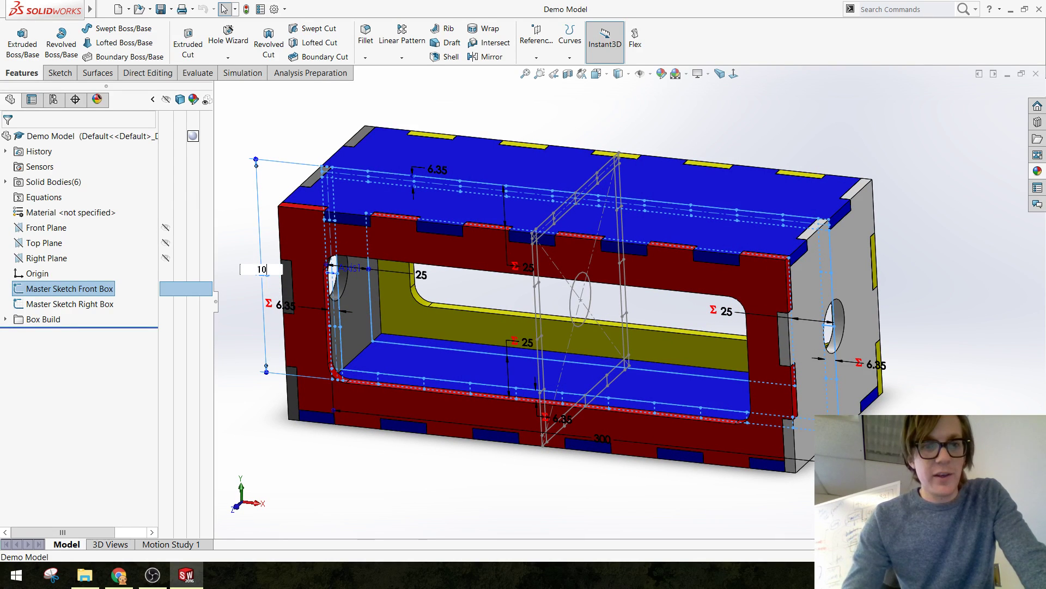
{"action": "key", "text": "Return"}
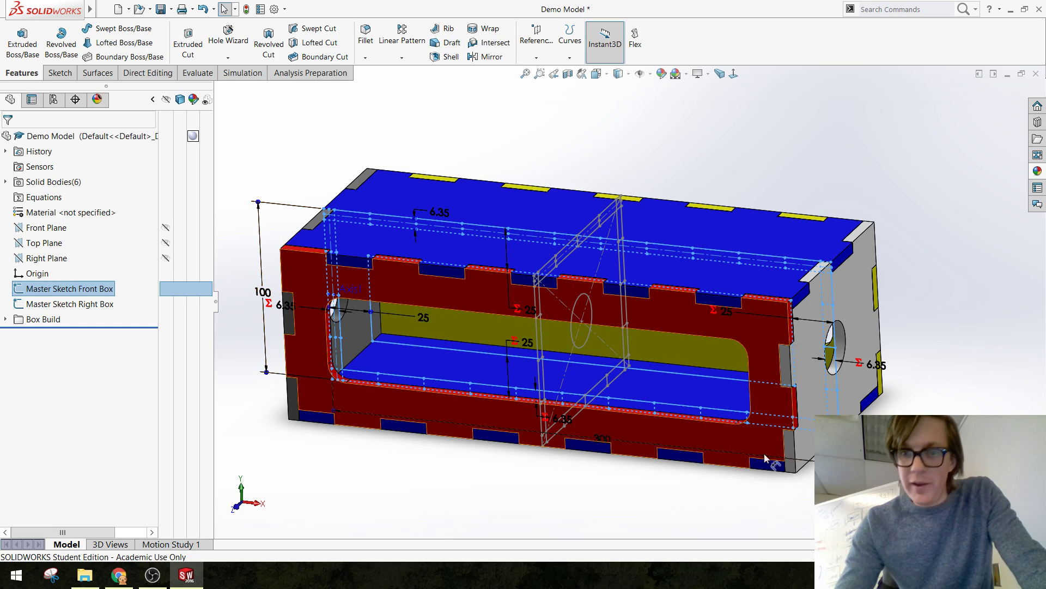
Set the overall box length in Master Sketch Front Box to 400 mm and deselect the sketch
{"action": "left_click", "coordinate": [607, 437]}
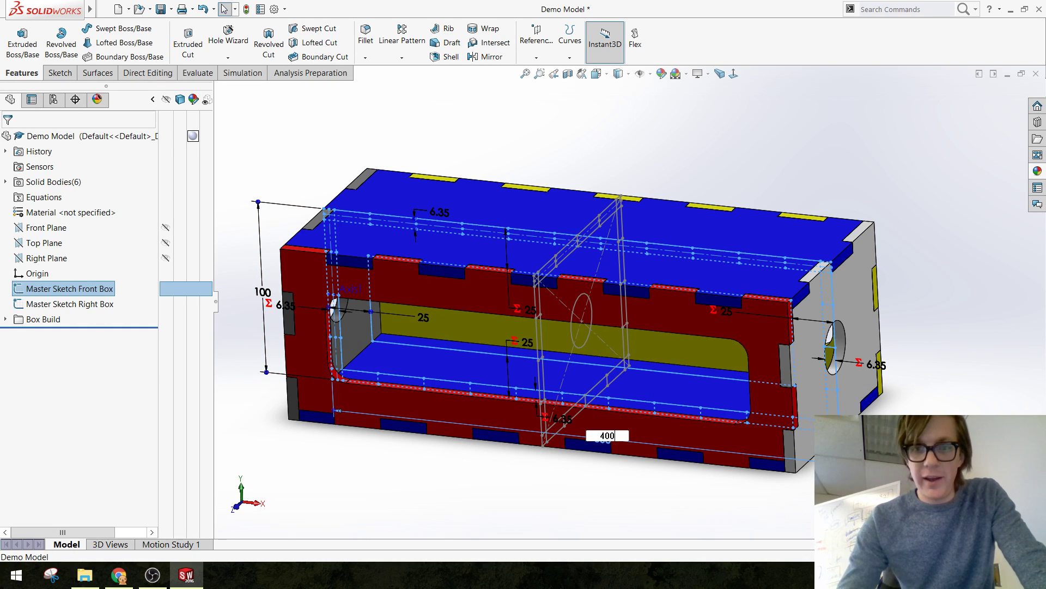
{"action": "type", "text": "400"}
{"action": "key", "text": "Return"}
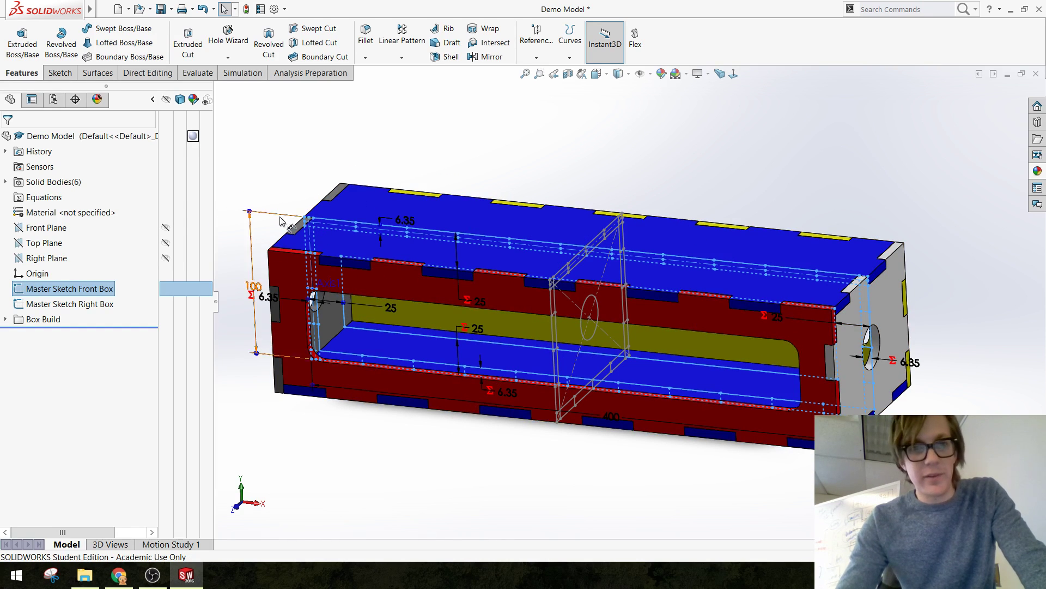
{"action": "left_click", "coordinate": [465, 458]}
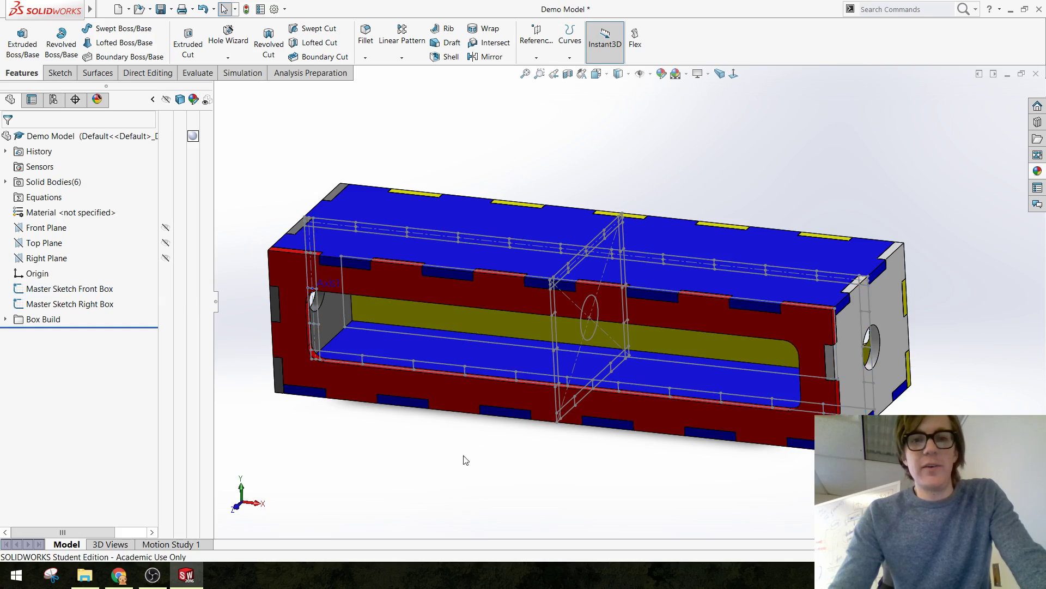
{"action": "mouse_move", "coordinate": [465, 457]}
{"action": "middle_mouse_down"}
{"action": "mouse_move", "coordinate": [476, 425]}
{"action": "mouse_move", "coordinate": [415, 433]}
{"action": "mouse_move", "coordinate": [474, 443]}
{"action": "mouse_move", "coordinate": [406, 435]}
{"action": "mouse_move", "coordinate": [433, 451]}
{"action": "mouse_move", "coordinate": [577, 385]}
{"action": "middle_mouse_up"}
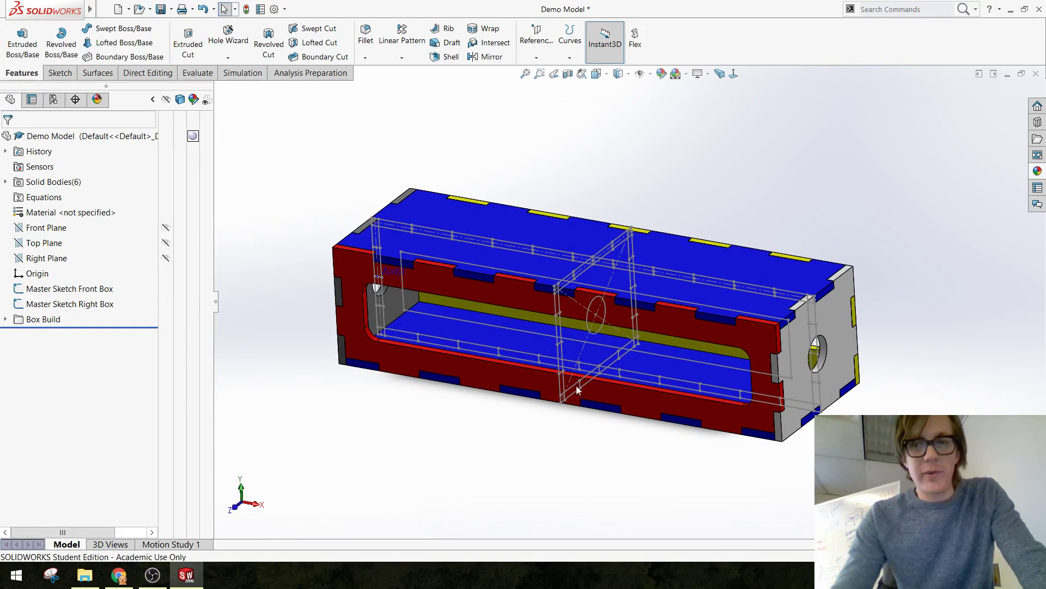
Create a new part document
{"action": "mouse_move", "coordinate": [59, 9]}
{"action": "left_click", "coordinate": [106, 9]}
{"action": "left_click", "coordinate": [355, 123]}
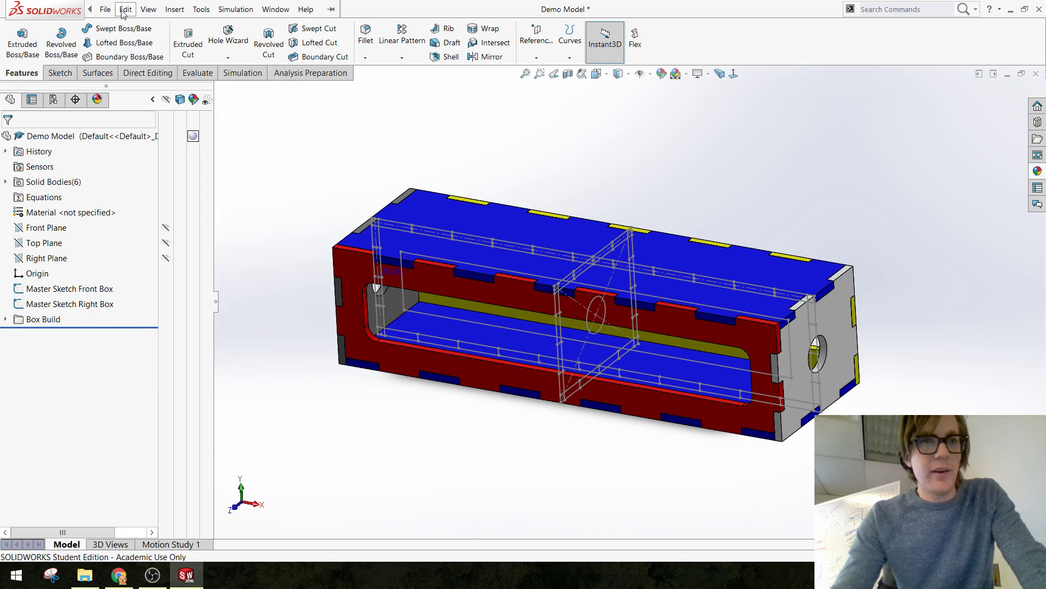
{"action": "left_click", "coordinate": [105, 9]}
{"action": "left_click", "coordinate": [356, 123]}
{"action": "left_click", "coordinate": [118, 9]}
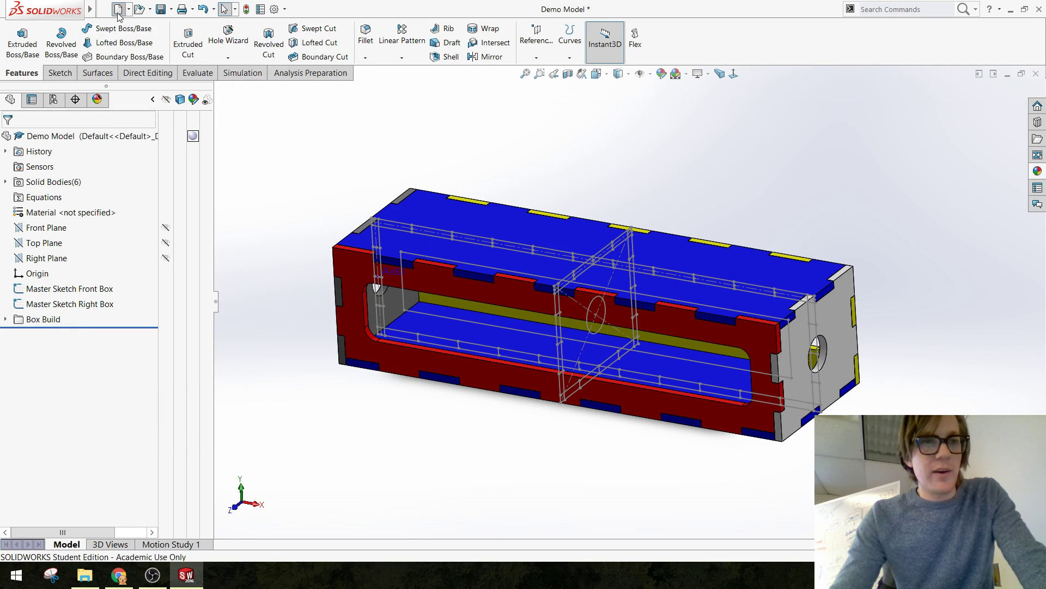
{"action": "left_click", "coordinate": [430, 431]}
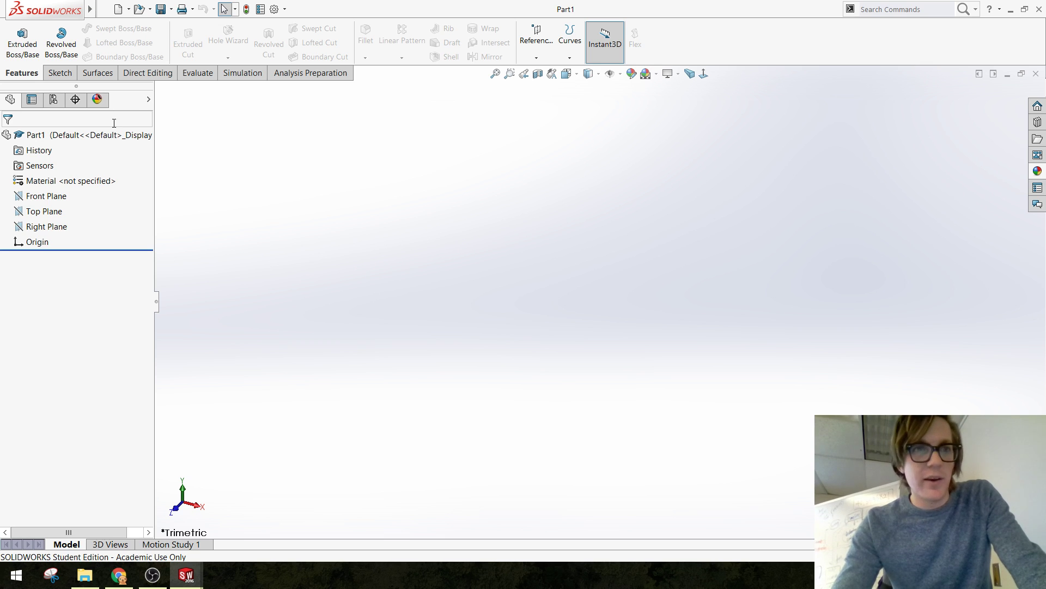
Start a sketch on the Front Plane and draw a corner rectangle about 211 mm wide just above the origin
{"action": "left_click", "coordinate": [18, 199]}
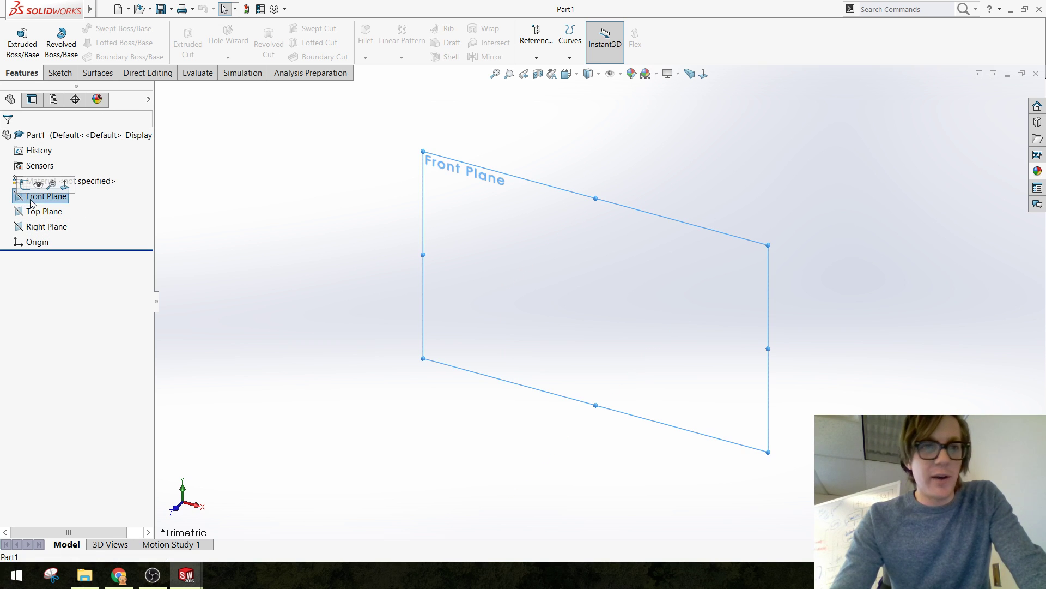
{"action": "left_click", "coordinate": [25, 184]}
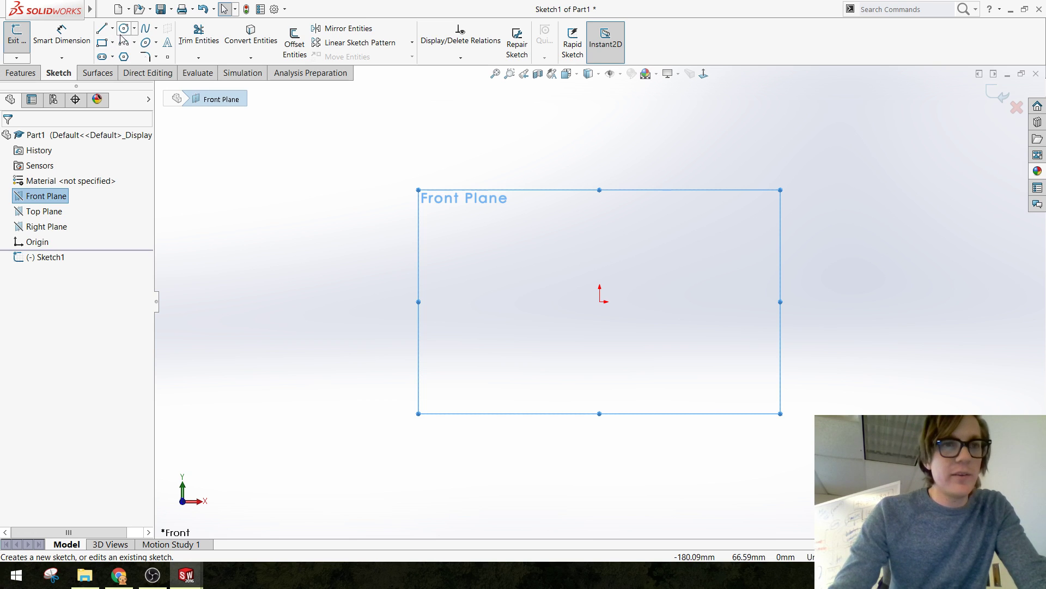
{"action": "left_click", "coordinate": [102, 43]}
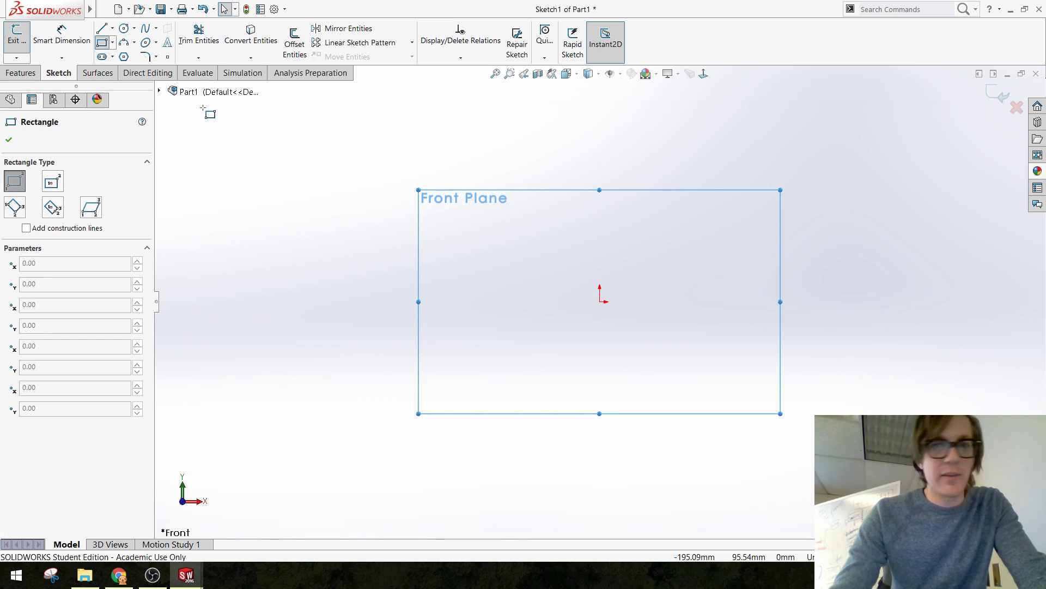
{"action": "left_click", "coordinate": [389, 146]}
{"action": "left_click", "coordinate": [819, 268]}
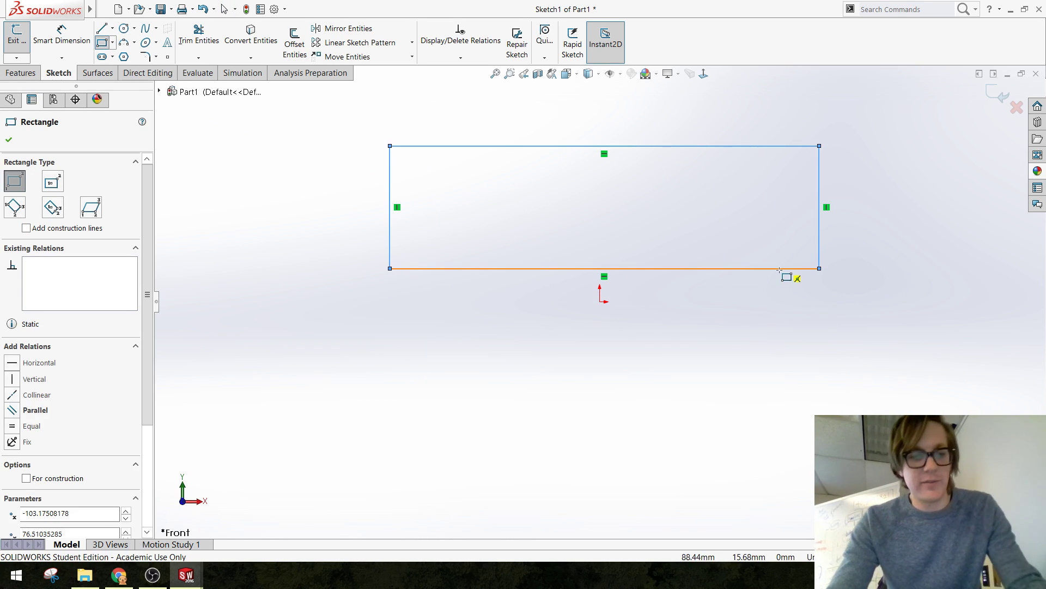
{"action": "key", "text": "Escape"}
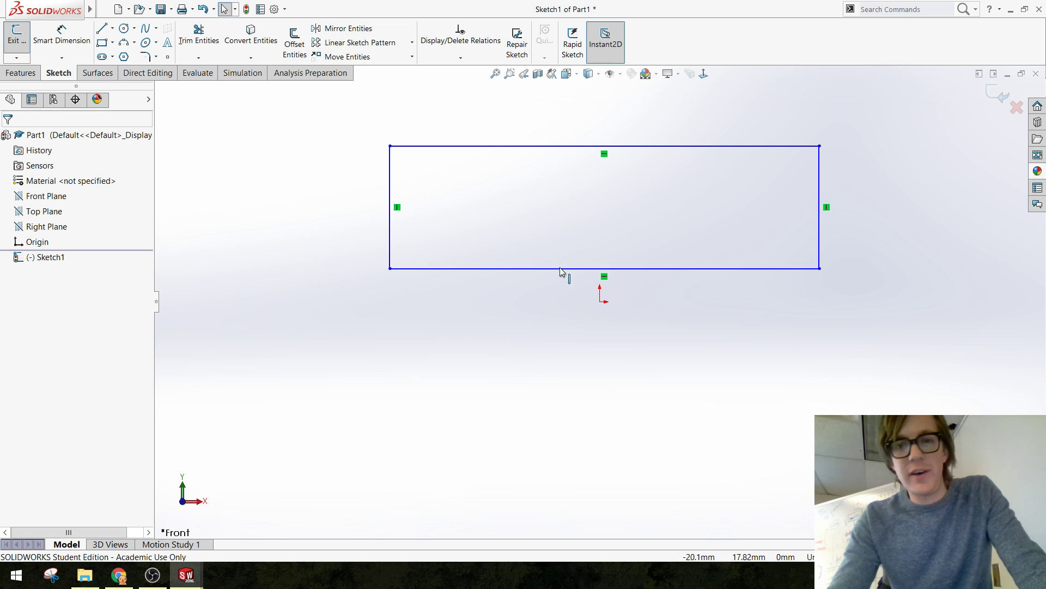
Make the midpoint of the rectangle's bottom edge coincident with the origin
{"action": "mouse_move", "coordinate": [602, 271]}
{"action": "left_mouse_down"}
{"action": "mouse_move", "coordinate": [603, 283]}
{"action": "mouse_move", "coordinate": [620, 267]}
{"action": "left_mouse_up"}
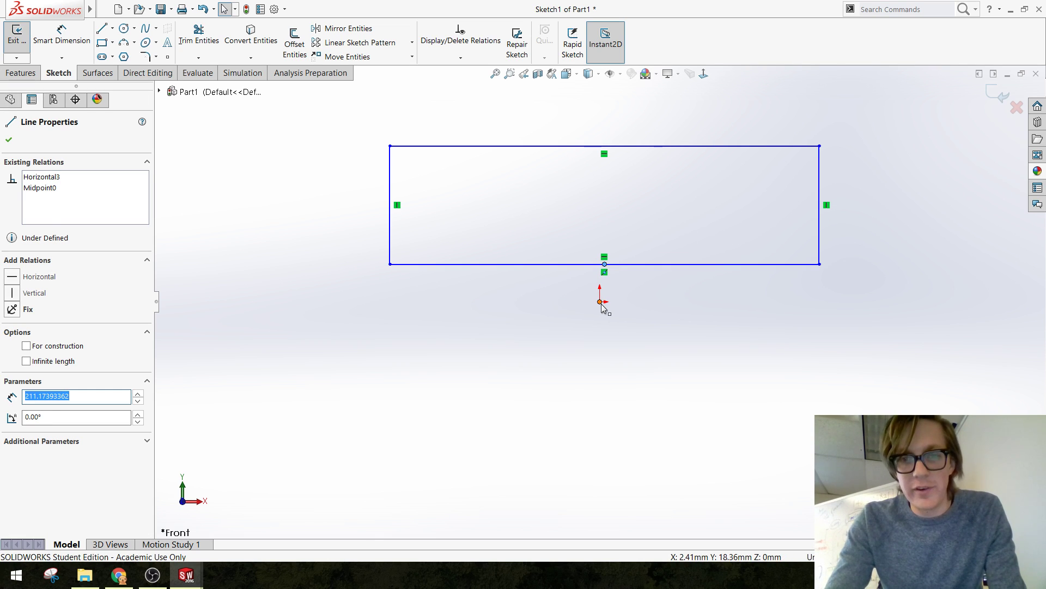
{"action": "left_click", "coordinate": [604, 263]}
{"action": "left_click", "coordinate": [600, 301], "text": "ctrl"}
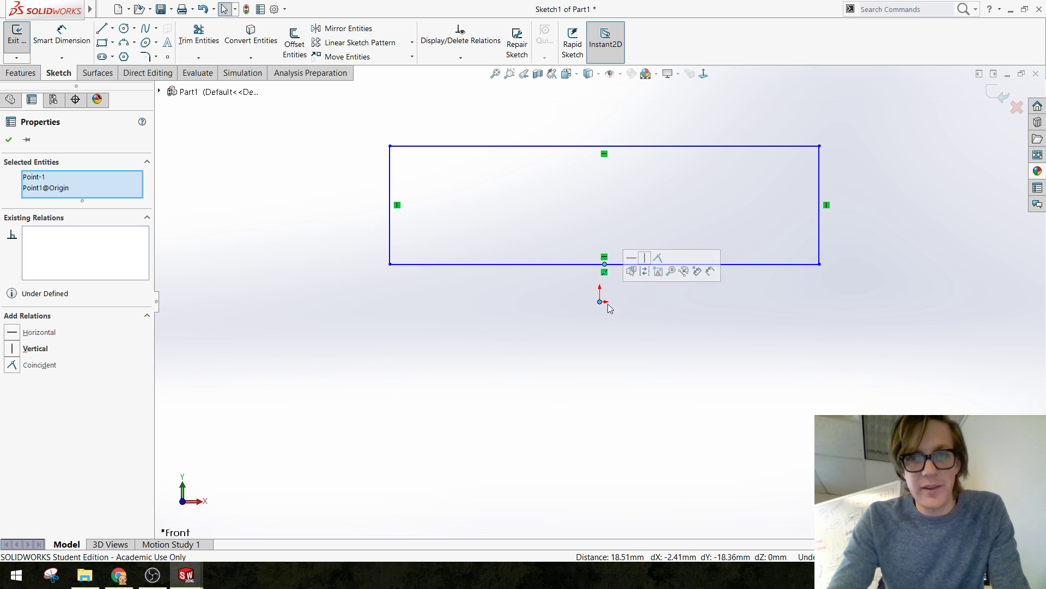
{"action": "left_click", "coordinate": [658, 257]}
{"action": "left_click", "coordinate": [627, 307]}
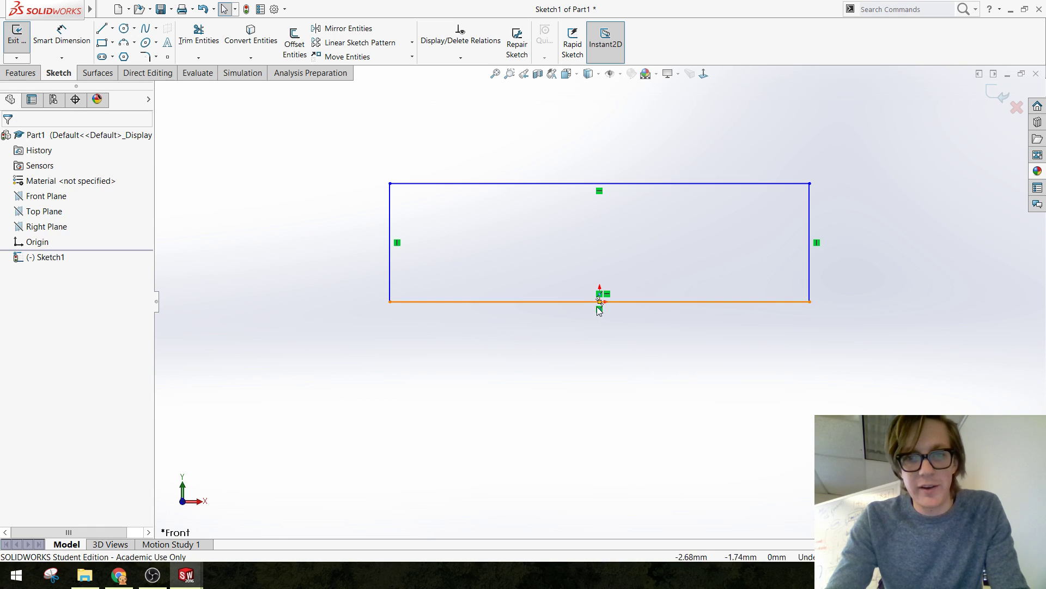
Dimension the rectangle's bottom edge to 300 mm
{"action": "left_click", "coordinate": [61, 35]}
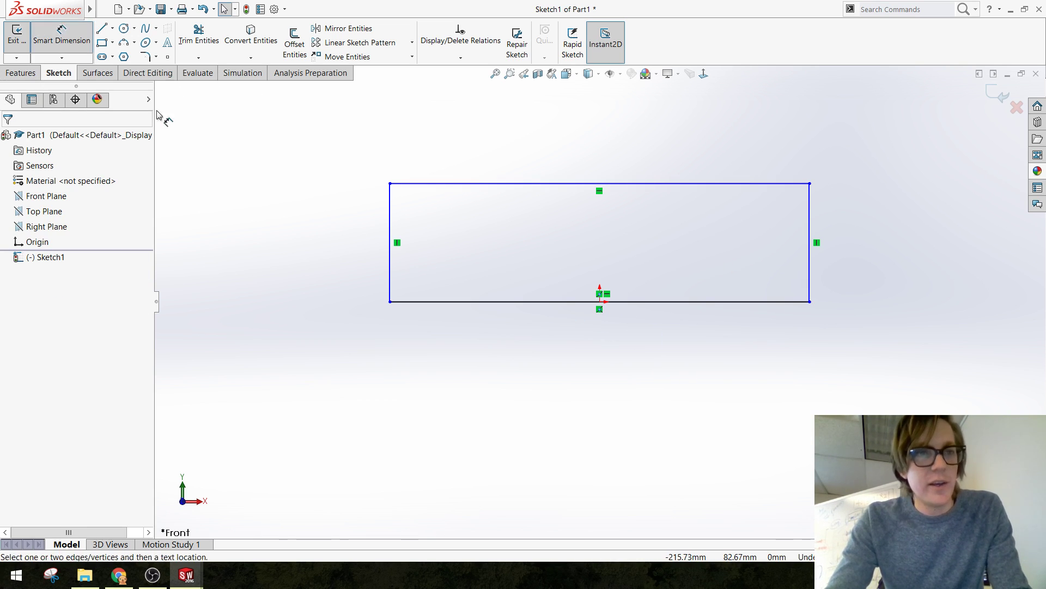
{"action": "left_click", "coordinate": [518, 302]}
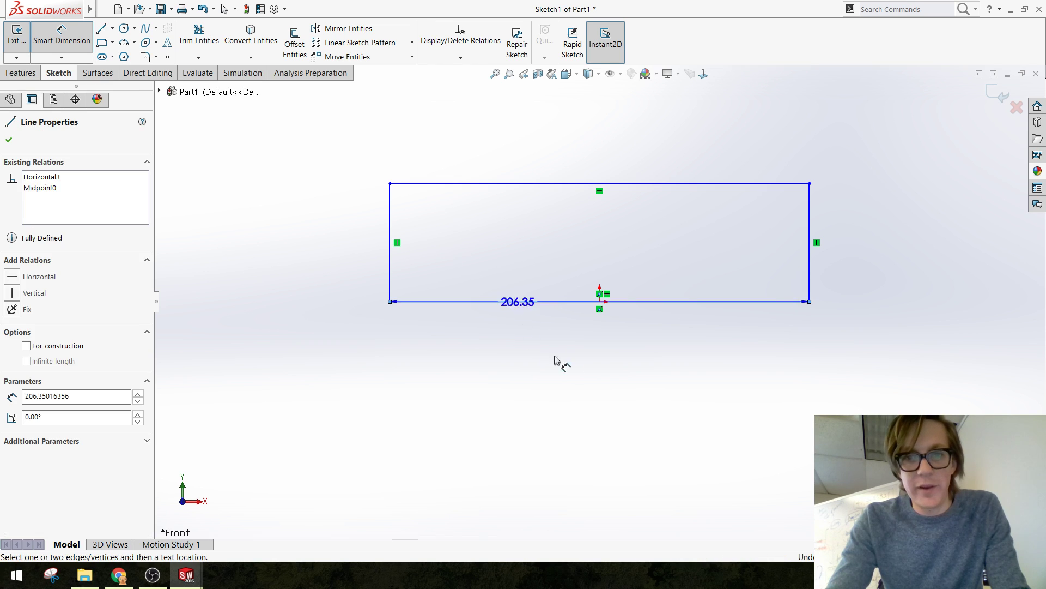
{"action": "left_click", "coordinate": [627, 381]}
{"action": "type", "text": "300"}
{"action": "key", "text": "Return"}
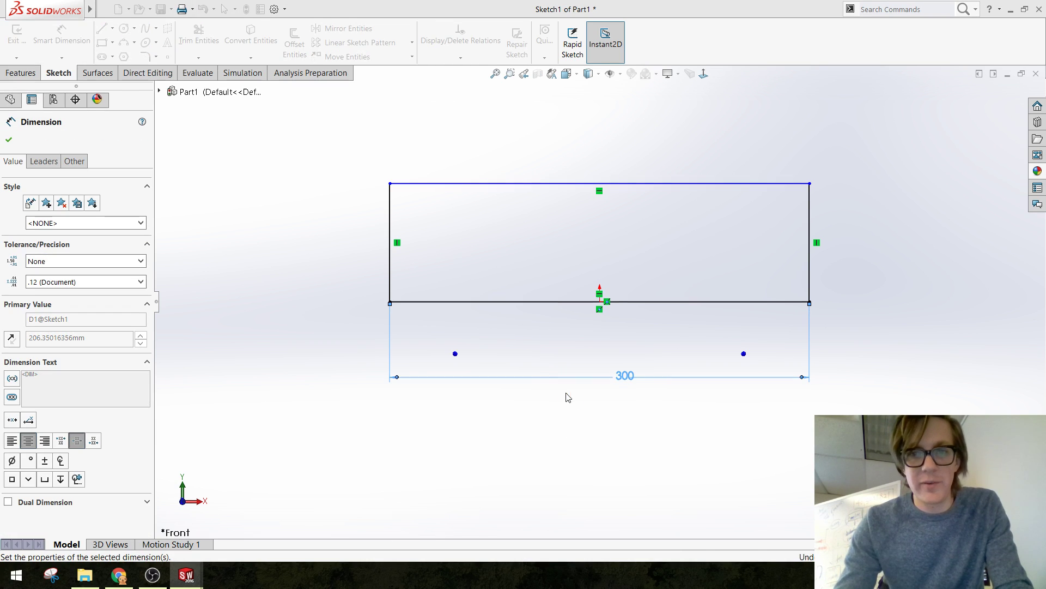
Dimension the rectangle's left edge to 100 mm and leave the dimension command
{"action": "left_click", "coordinate": [390, 214]}
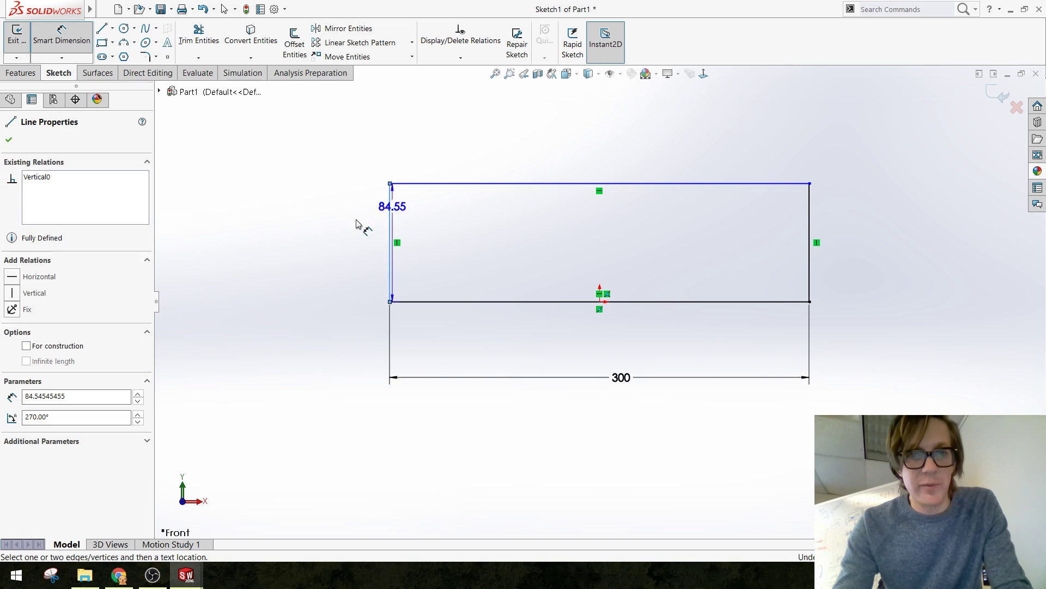
{"action": "left_click", "coordinate": [383, 231]}
{"action": "key", "text": "Return"}
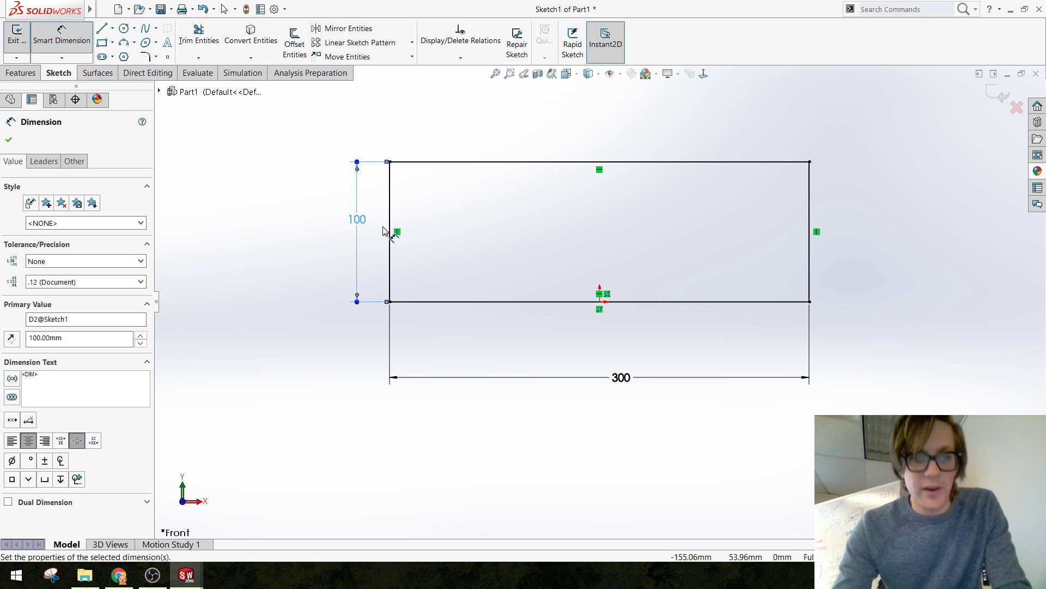
{"action": "key", "text": "Escape"}
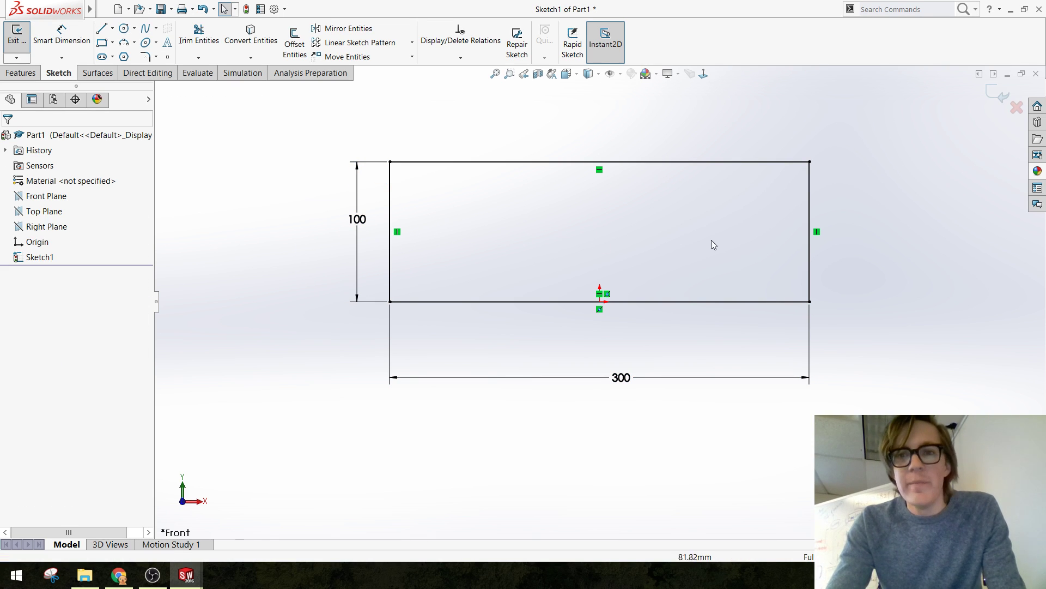
{"action": "scroll", "coordinate": [609, 219], "scroll_direction": "down", "scroll_amount": 2}
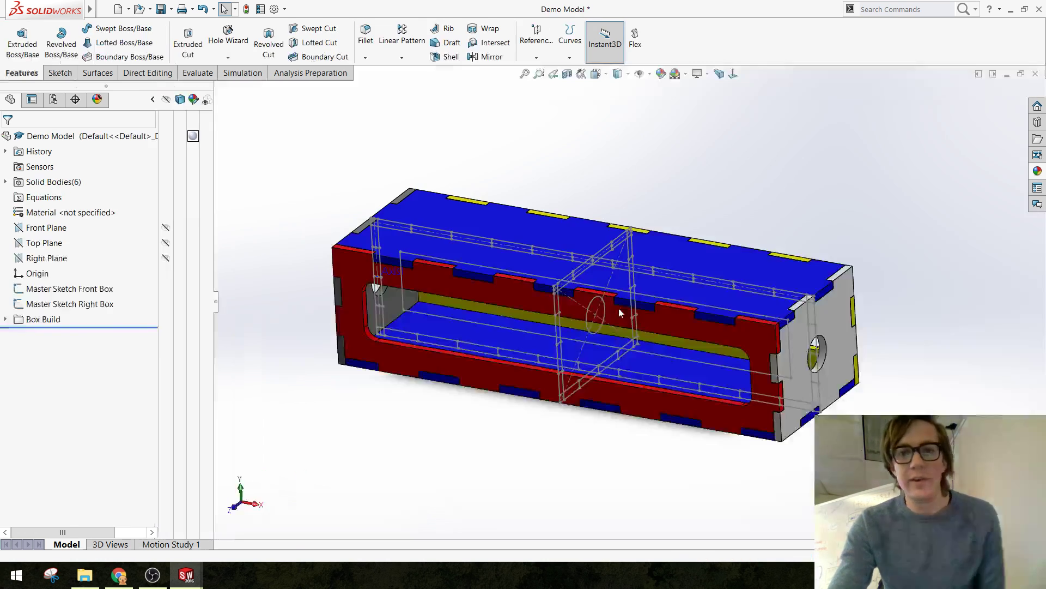
{"action": "middle_click_drag", "start_coordinate": [522, 316], "coordinate": [577, 303]}
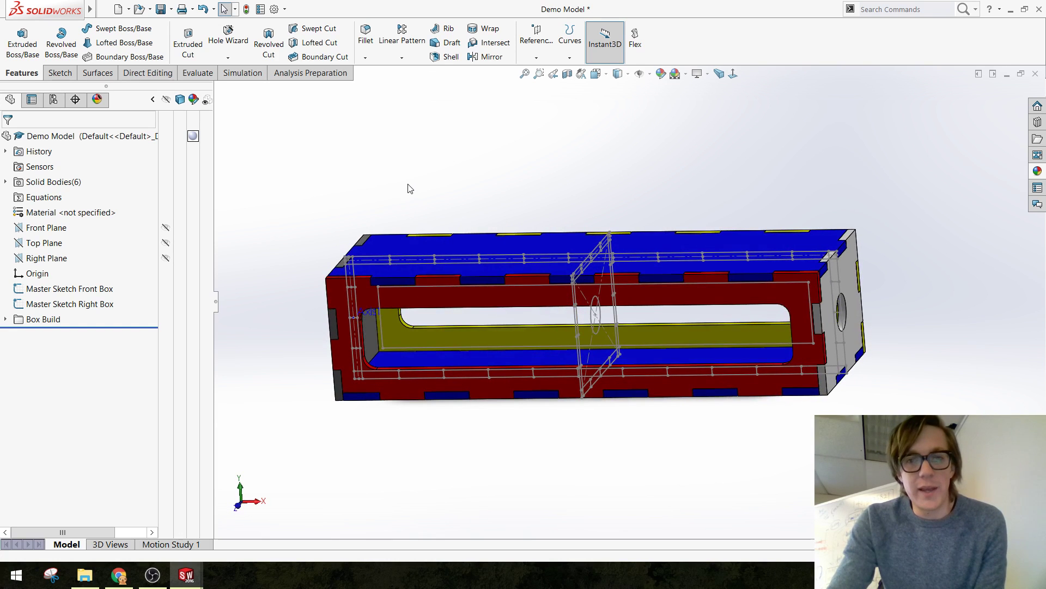
{"action": "middle_click_drag", "start_coordinate": [586, 394], "coordinate": [605, 389]}
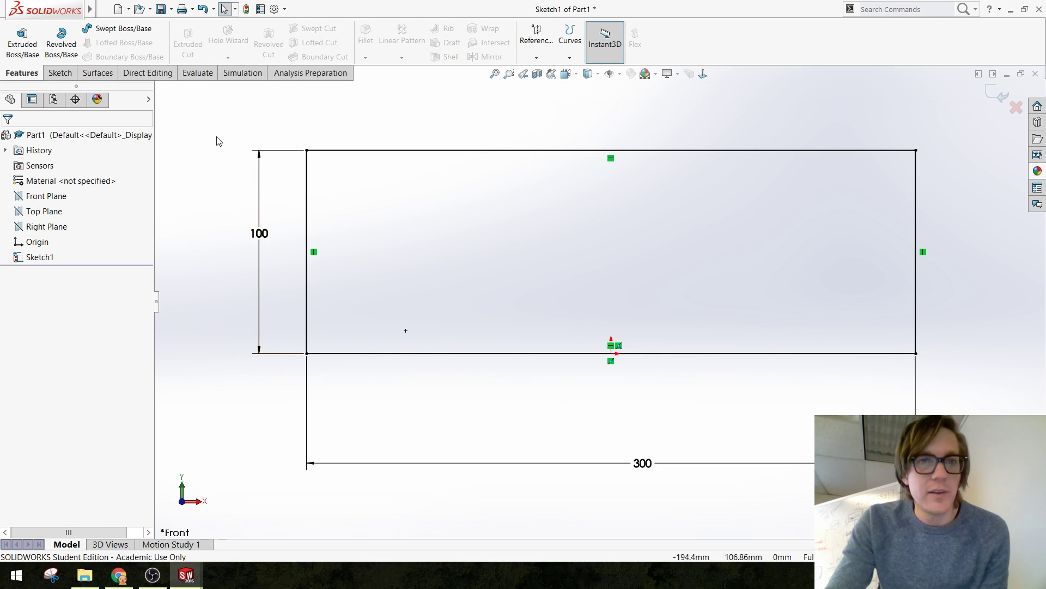
Try sketching a second corner rectangle slightly inset from the 300 by 100 mm rectangle, and undo it
{"action": "left_click", "coordinate": [59, 73]}
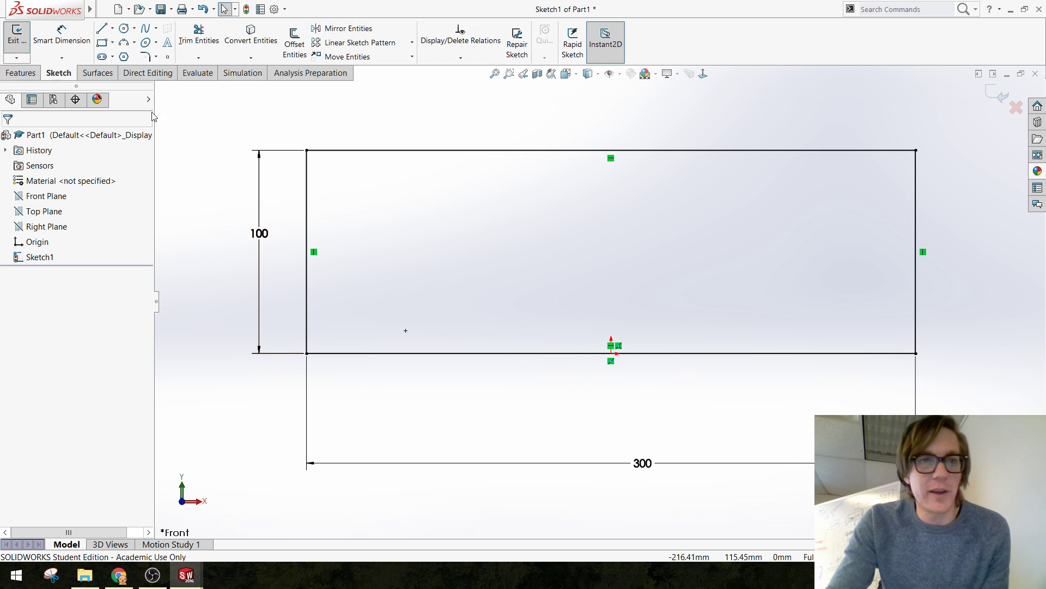
{"action": "left_click", "coordinate": [102, 43]}
{"action": "left_click", "coordinate": [324, 163]}
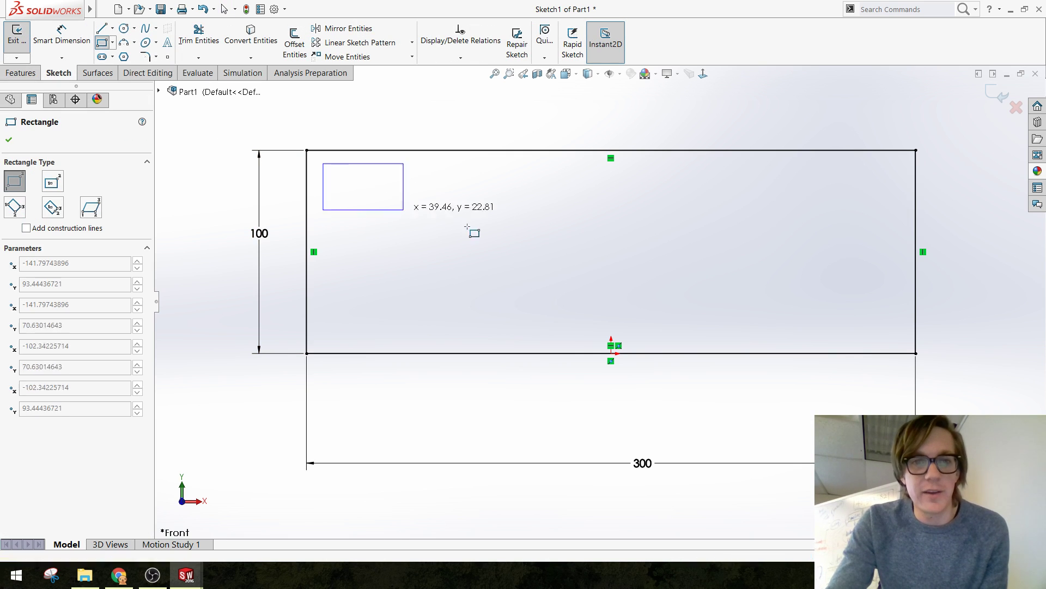
{"action": "left_click", "coordinate": [899, 343]}
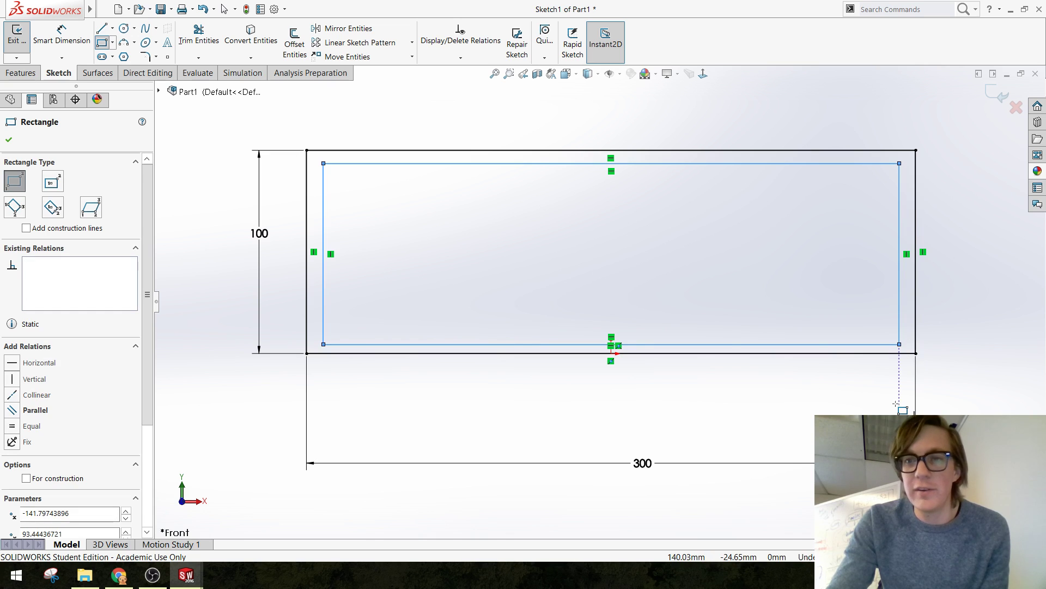
{"action": "key", "text": "Escape"}
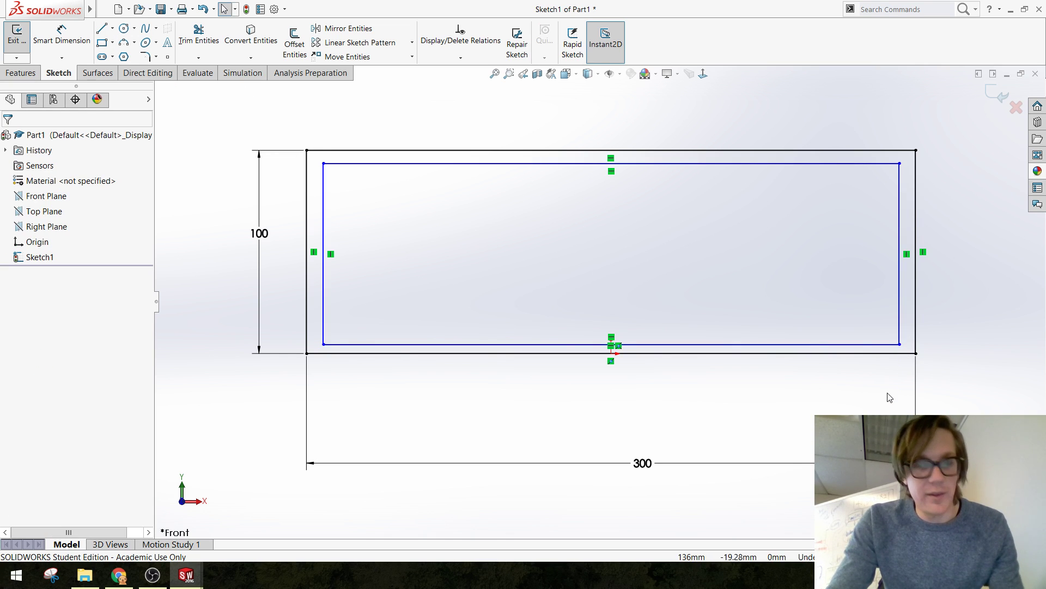
{"action": "key", "text": "ctrl+z"}
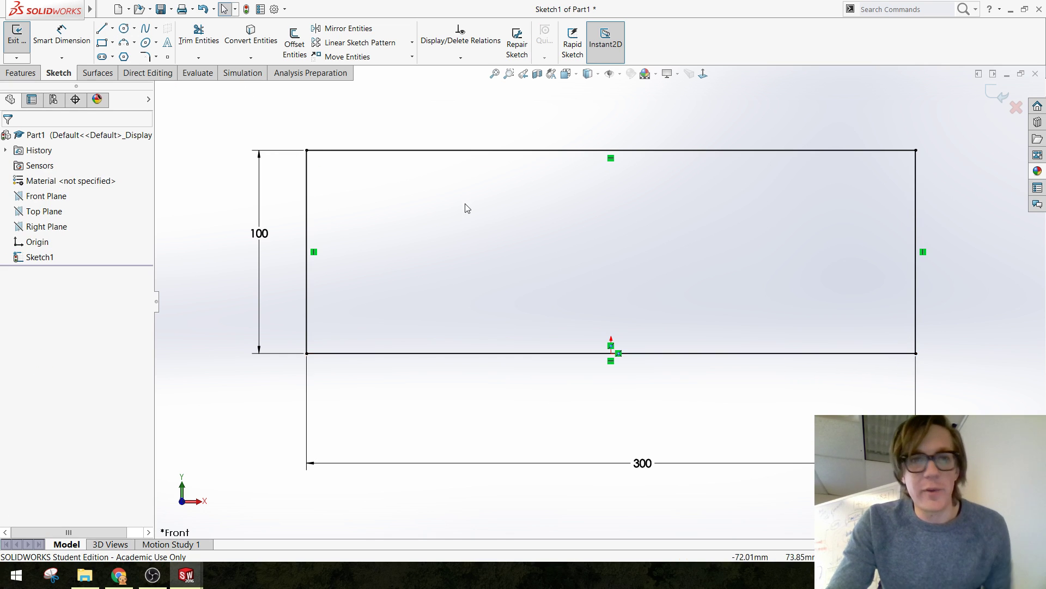
Offset the whole rectangle inward by 1/4 in and place the offset dimension above the outer top edge
{"action": "left_click", "coordinate": [295, 46]}
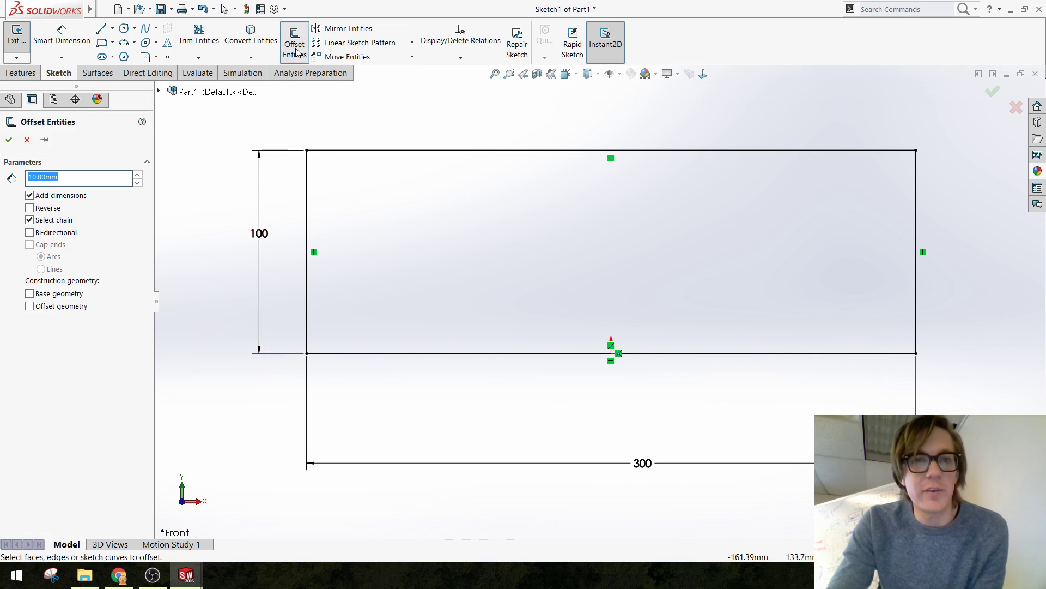
{"action": "left_click", "coordinate": [445, 153]}
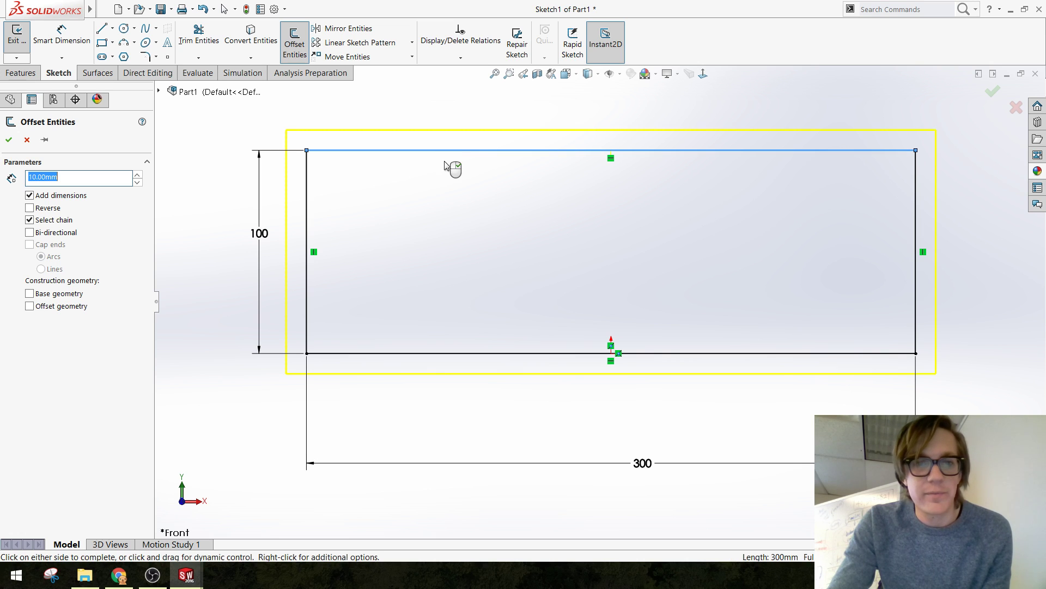
{"action": "left_click", "coordinate": [30, 208]}
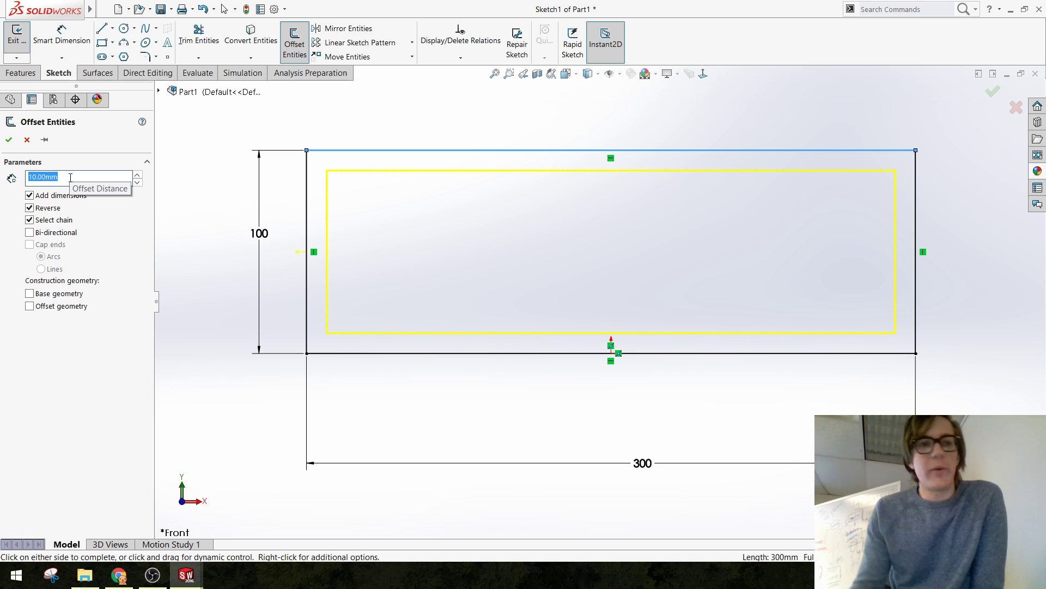
{"action": "type", "text": "1/4in"}
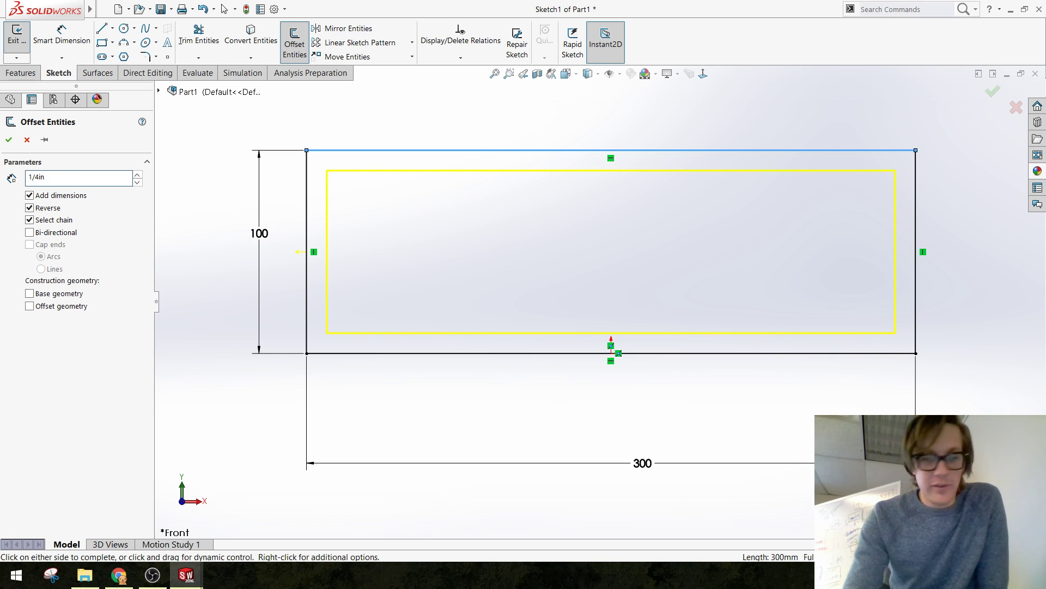
{"action": "key", "text": "Return"}
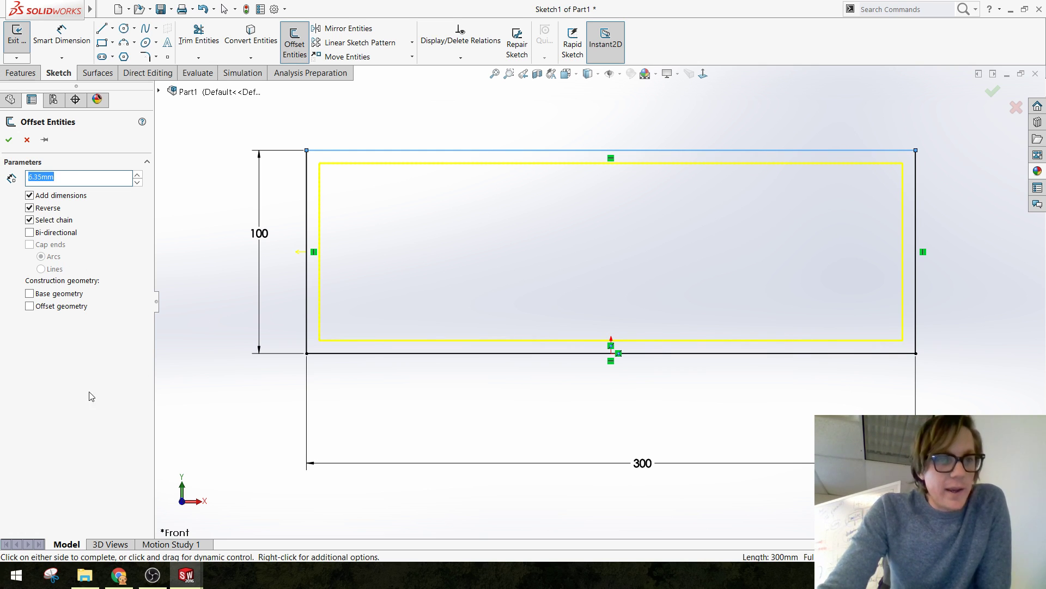
{"action": "left_click", "coordinate": [15, 144]}
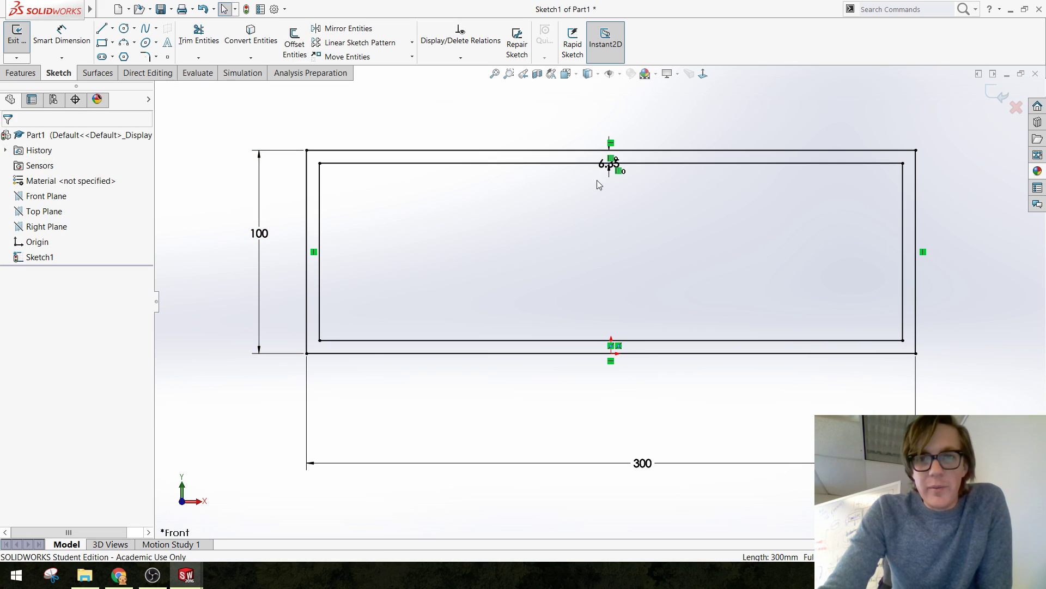
{"action": "left_click_drag", "start_coordinate": [604, 165], "coordinate": [564, 137]}
{"action": "key", "text": "Escape"}
Set the offset dimension between the two rectangles to 1/8 in
{"action": "left_click", "coordinate": [568, 119]}
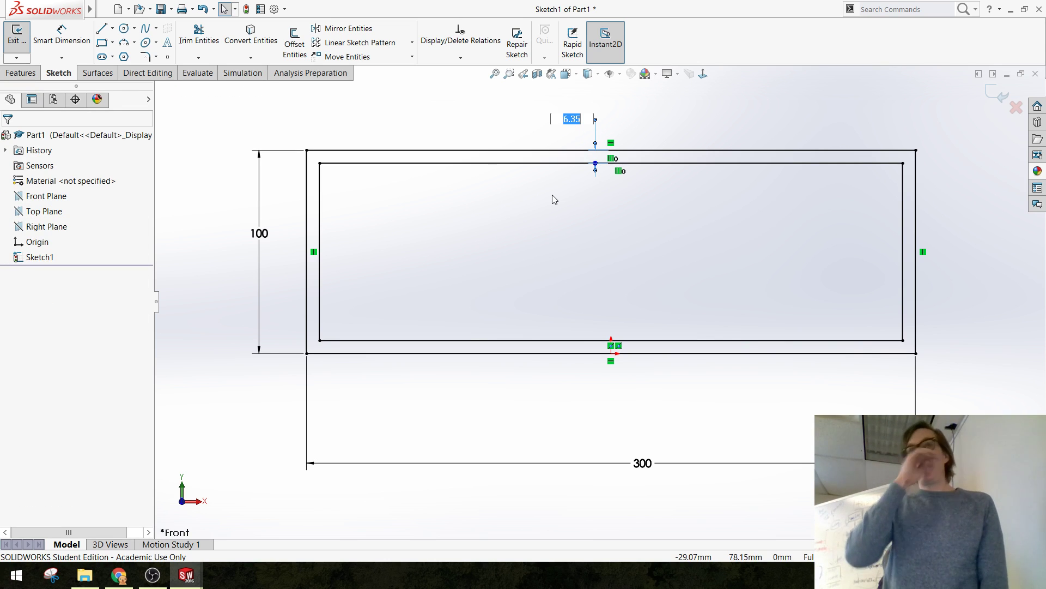
{"action": "type", "text": "1/8in"}
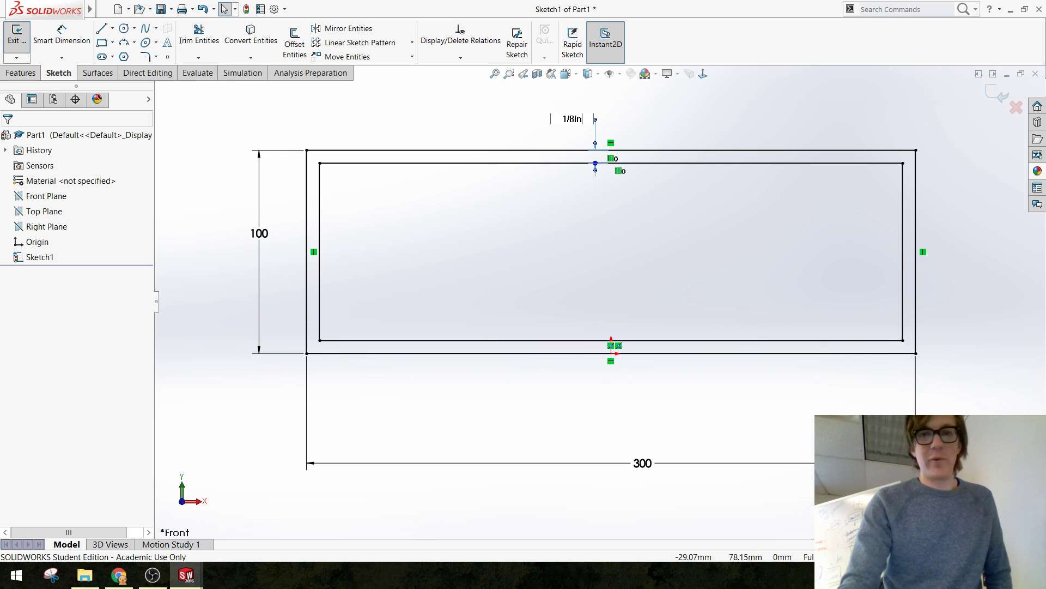
{"action": "key", "text": "Return"}
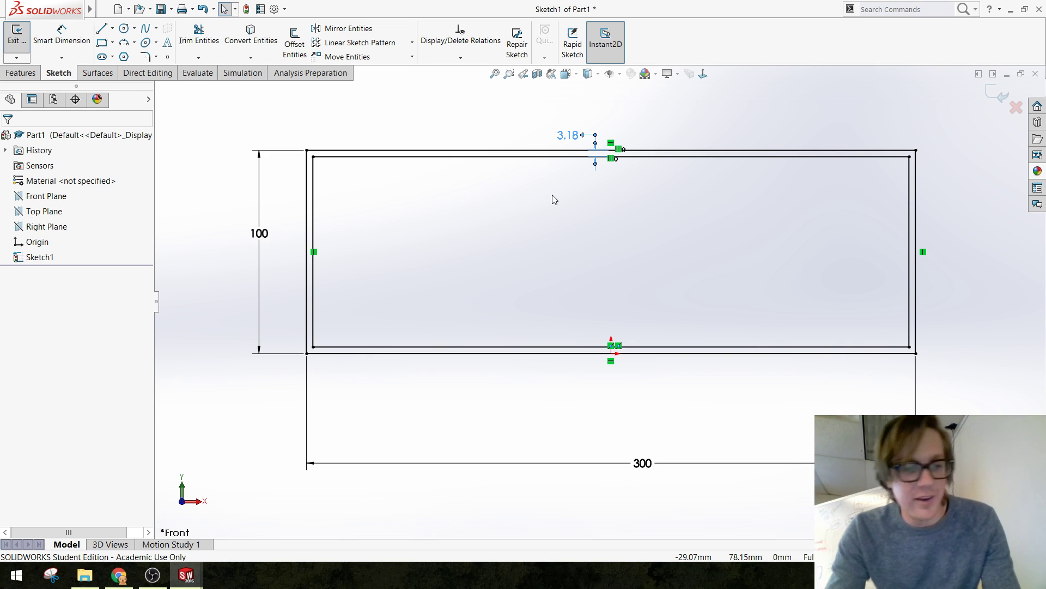
{"action": "left_click", "coordinate": [376, 106]}
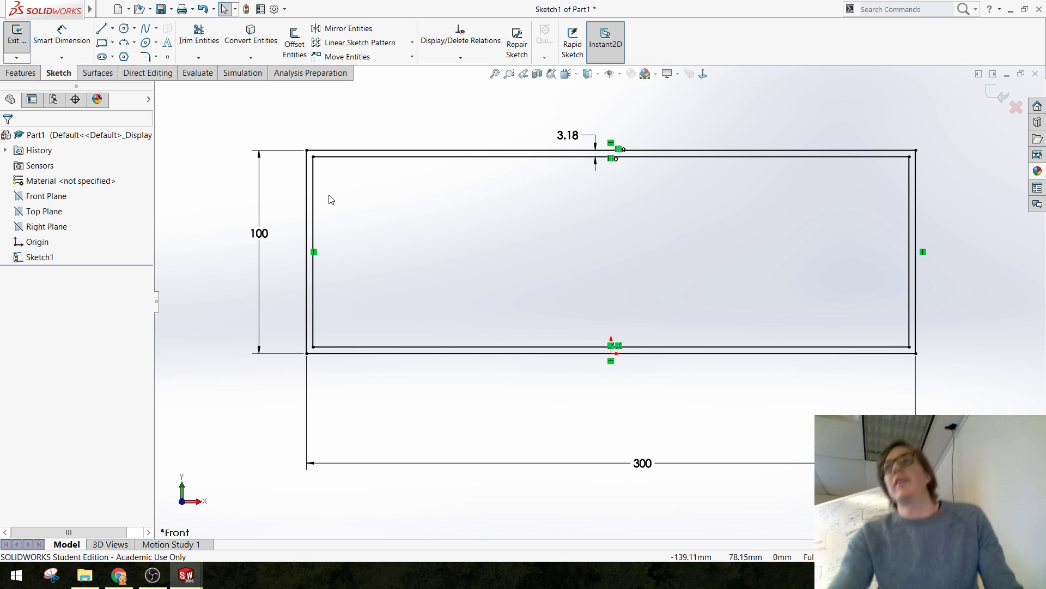
Set the offset dimension between the two rectangles to 6.35 mm
{"action": "left_click", "coordinate": [568, 135]}
{"action": "left_click", "coordinate": [568, 135]}
{"action": "type", "text": "6"}
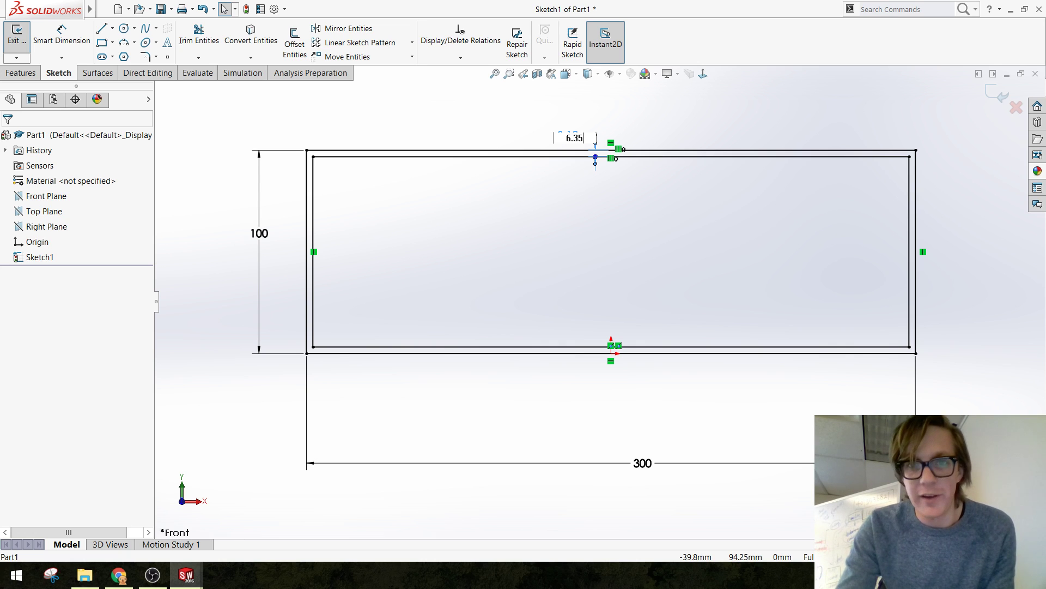
{"action": "type", "text": ".35"}
{"action": "key", "text": "Return"}
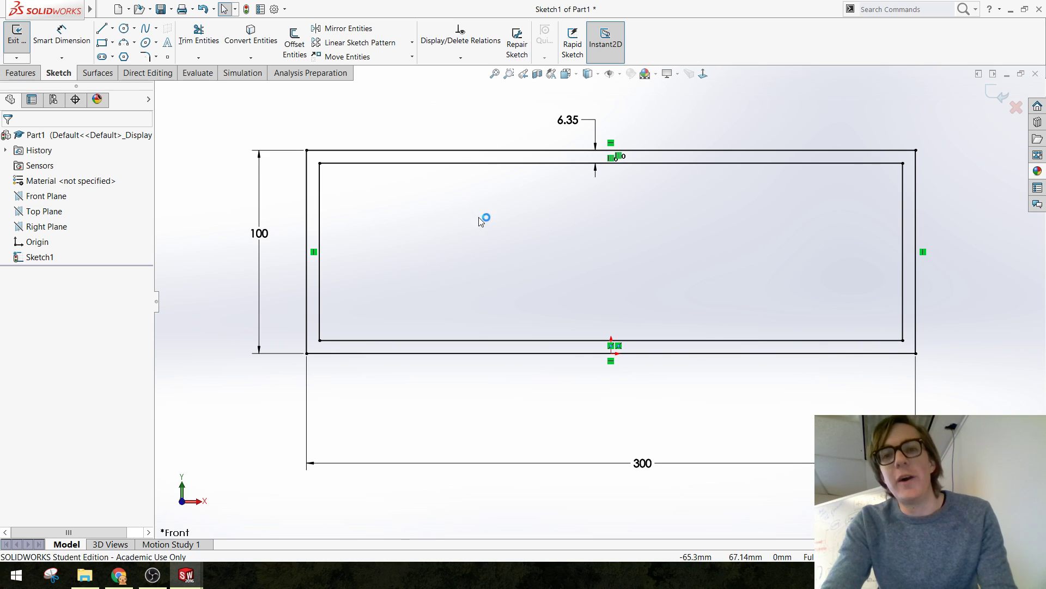
Examine the finger joints along the edges of the finished box in the Demo Model part
{"action": "middle_click_drag", "start_coordinate": [520, 312], "coordinate": [508, 288]}
{"action": "middle_click_drag", "start_coordinate": [478, 321], "coordinate": [504, 306]}
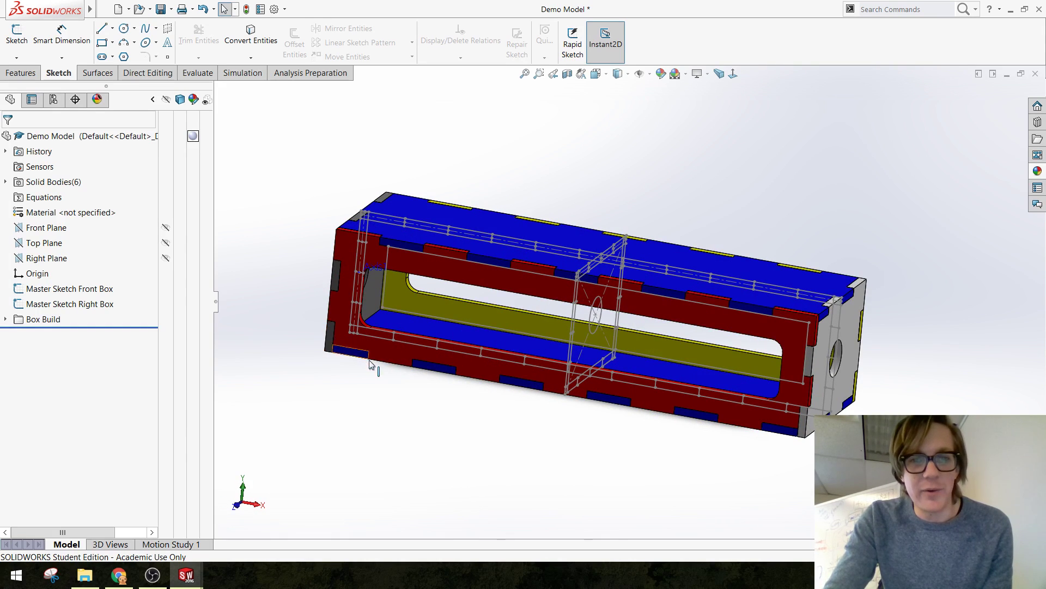
{"action": "middle_click_drag", "start_coordinate": [718, 334], "coordinate": [644, 347]}
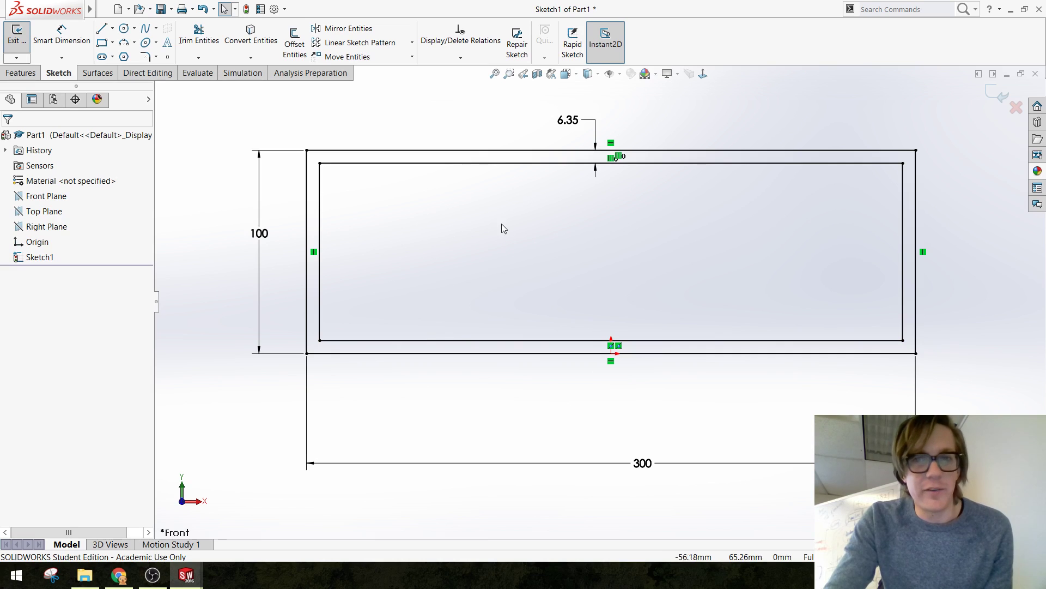
Sketch three separate short vertical lines between the outer and inner top edges, two left of the midpoint and one right
{"action": "left_click", "coordinate": [101, 30]}
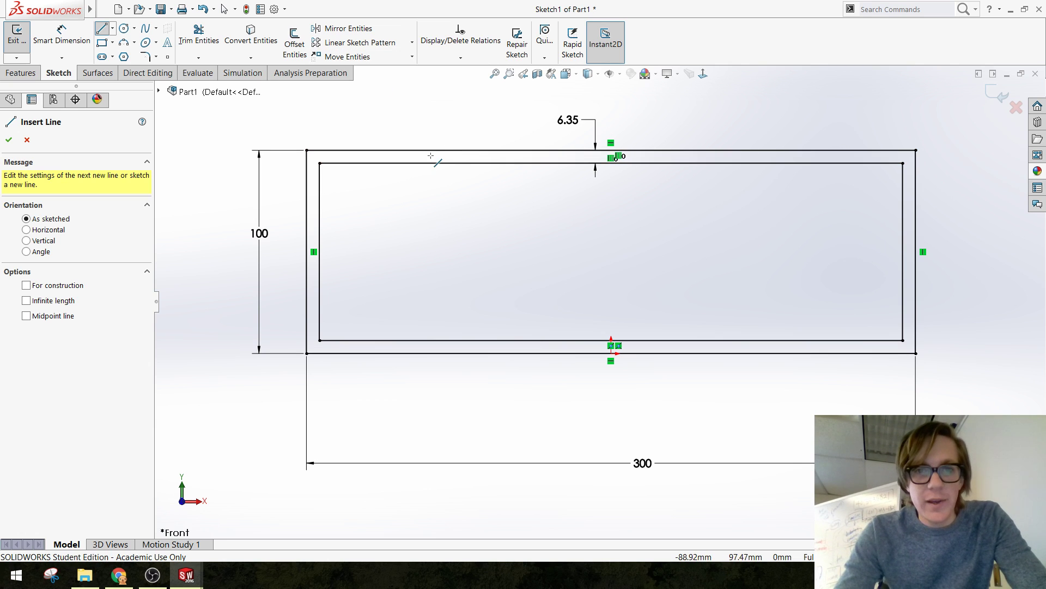
{"action": "left_click", "coordinate": [447, 150]}
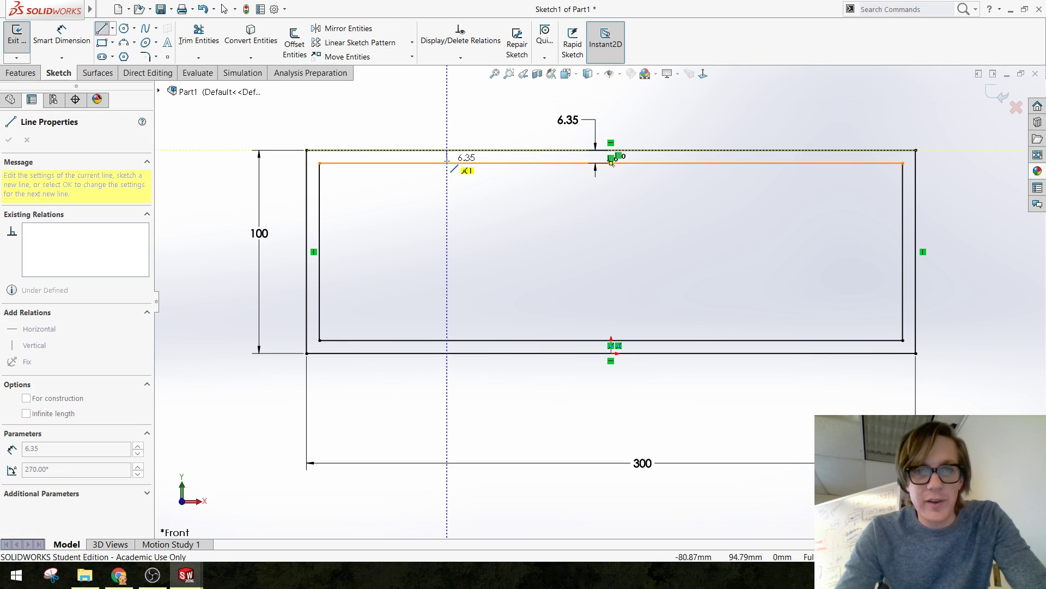
{"action": "left_click", "coordinate": [447, 163]}
{"action": "key", "text": "Escape"}
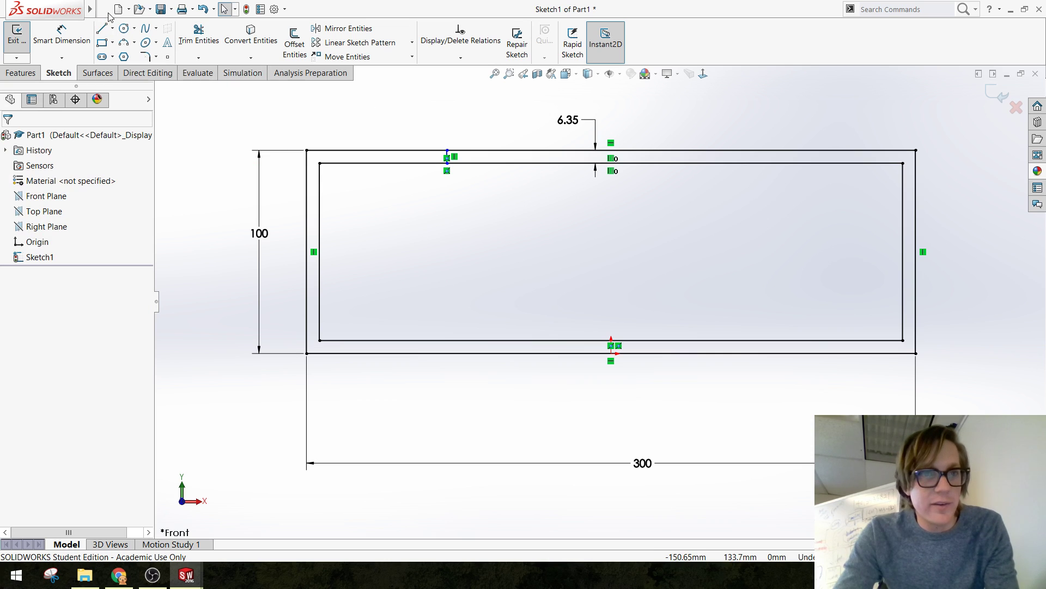
{"action": "left_click", "coordinate": [103, 30]}
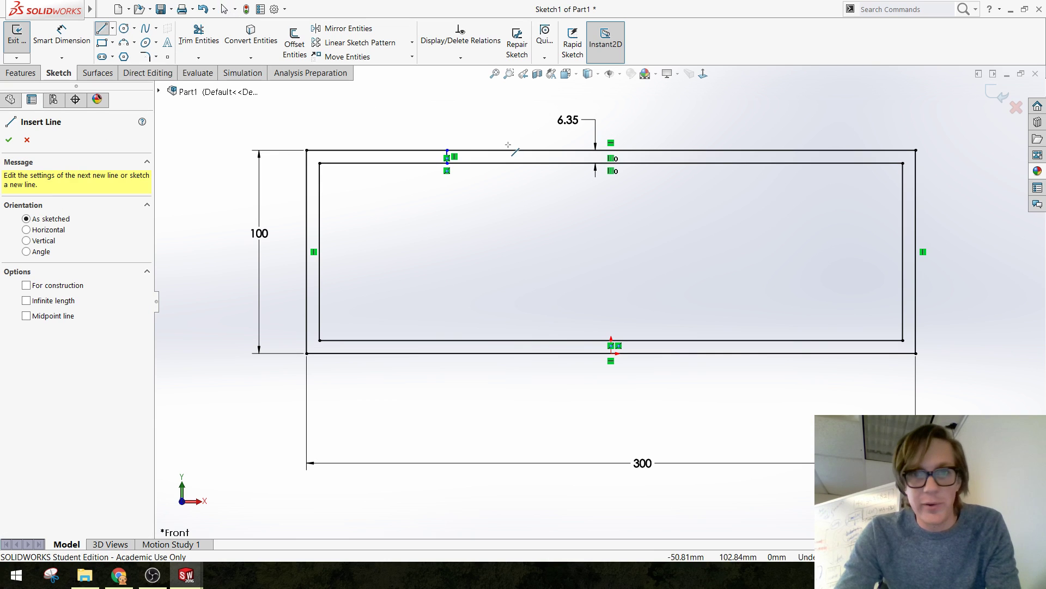
{"action": "left_click", "coordinate": [569, 150]}
{"action": "left_click", "coordinate": [569, 163]}
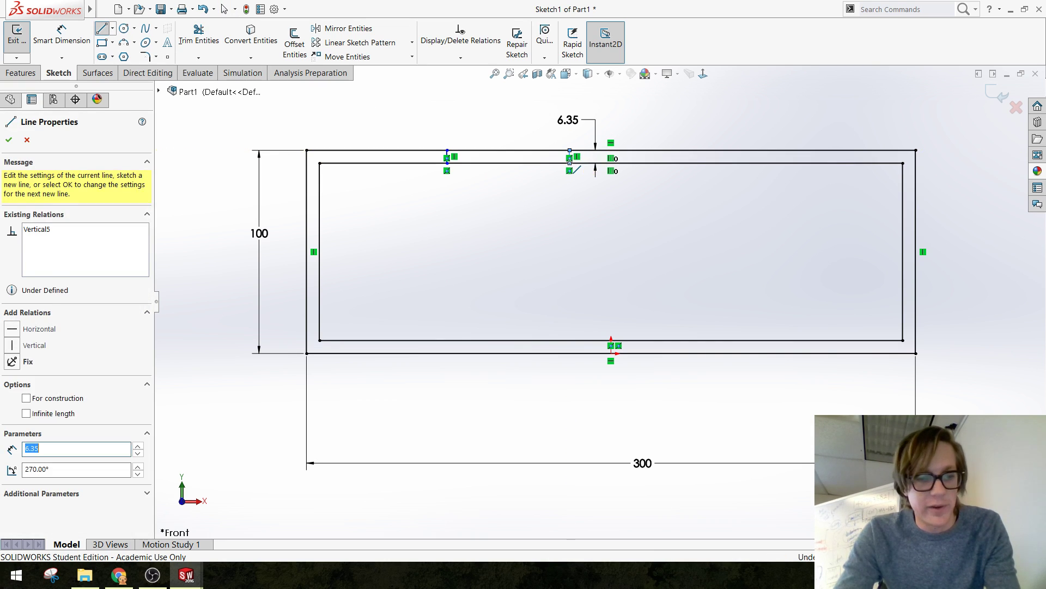
{"action": "key", "text": "Escape"}
{"action": "left_click", "coordinate": [102, 29]}
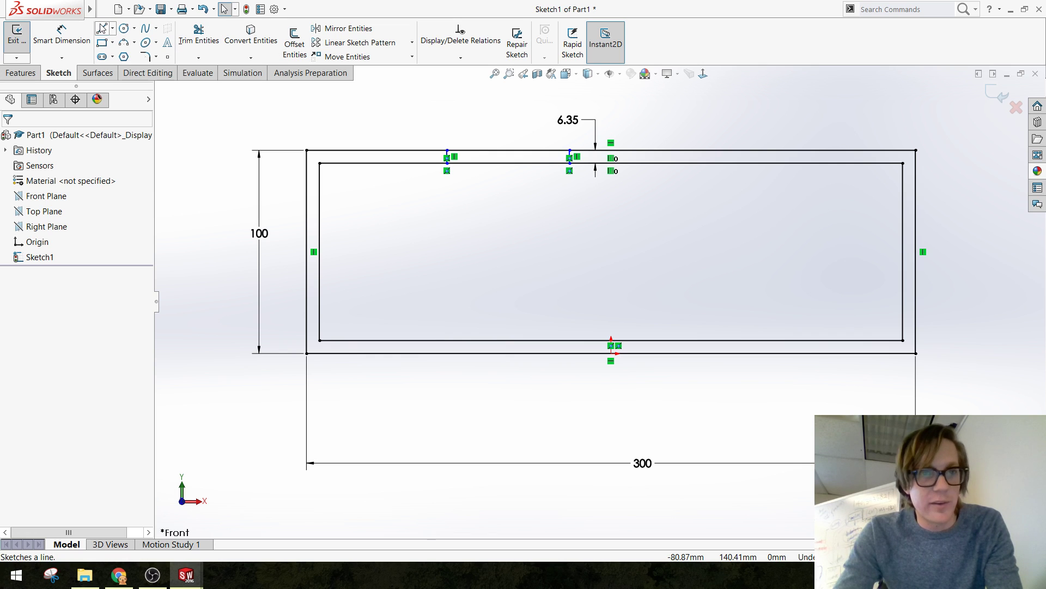
{"action": "left_click", "coordinate": [662, 151]}
{"action": "left_click", "coordinate": [662, 163]}
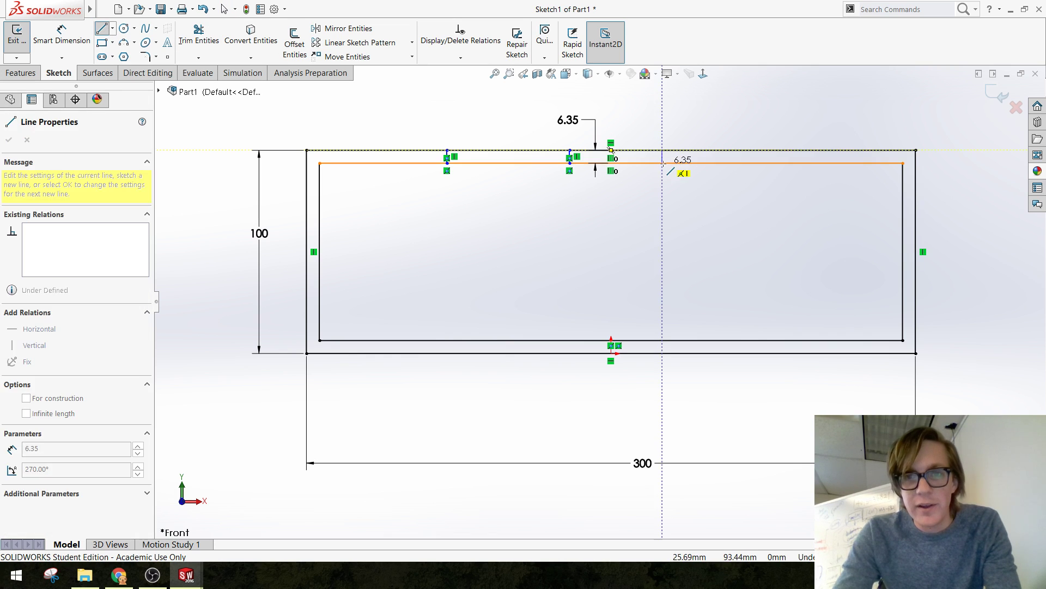
{"action": "key", "text": "Escape"}
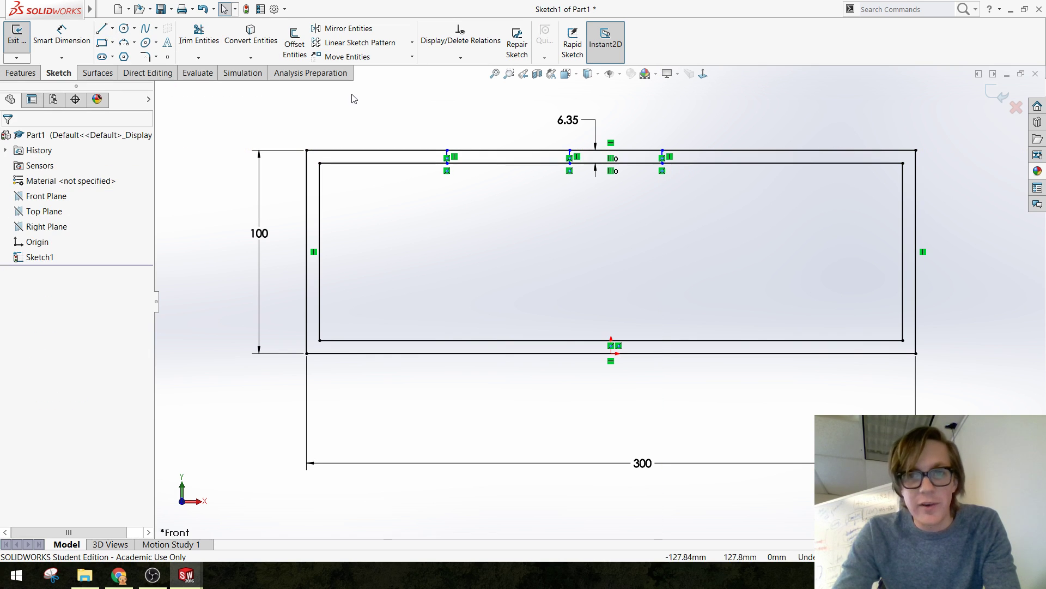
Add two more short vertical lines between the outer and inner top edges, towards the right end of the strip
{"action": "left_click", "coordinate": [102, 29]}
{"action": "left_click", "coordinate": [747, 150]}
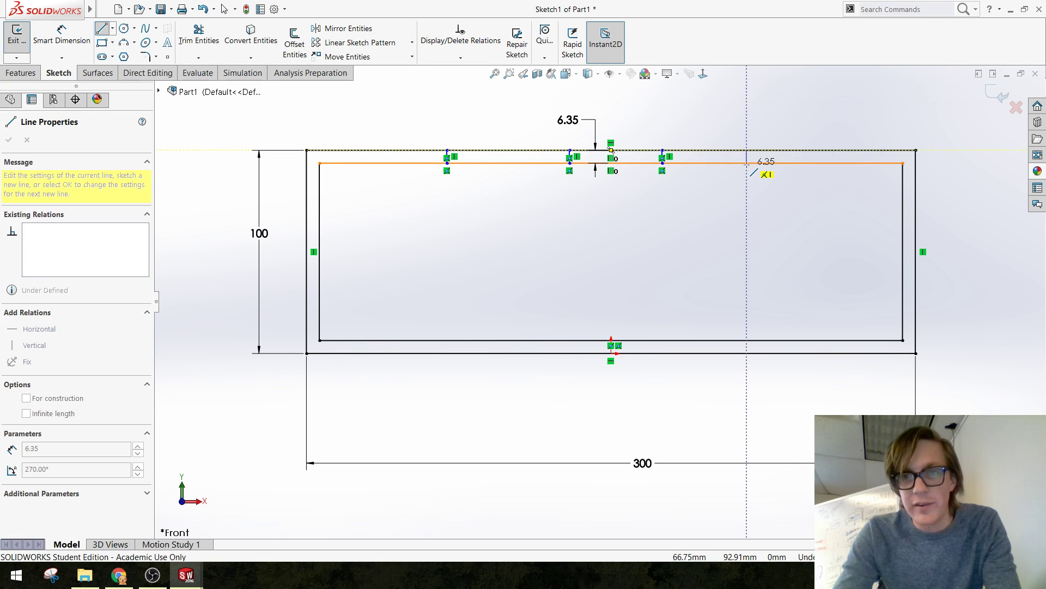
{"action": "left_click", "coordinate": [747, 162]}
{"action": "key", "text": "Escape"}
{"action": "key", "text": "Escape"}
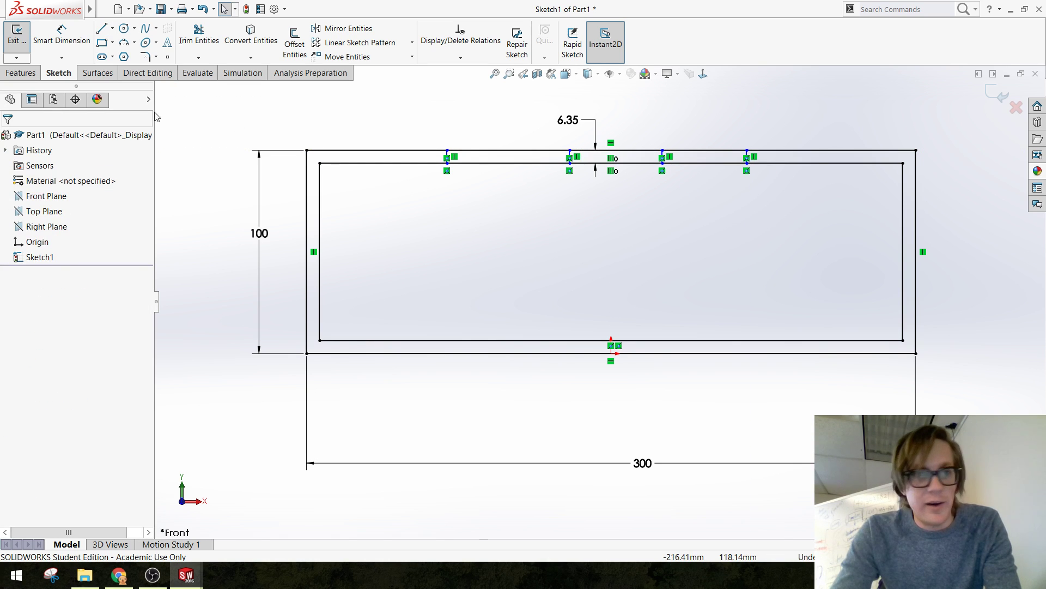
{"action": "left_click", "coordinate": [102, 29]}
{"action": "left_click", "coordinate": [813, 150]}
{"action": "left_click", "coordinate": [813, 163]}
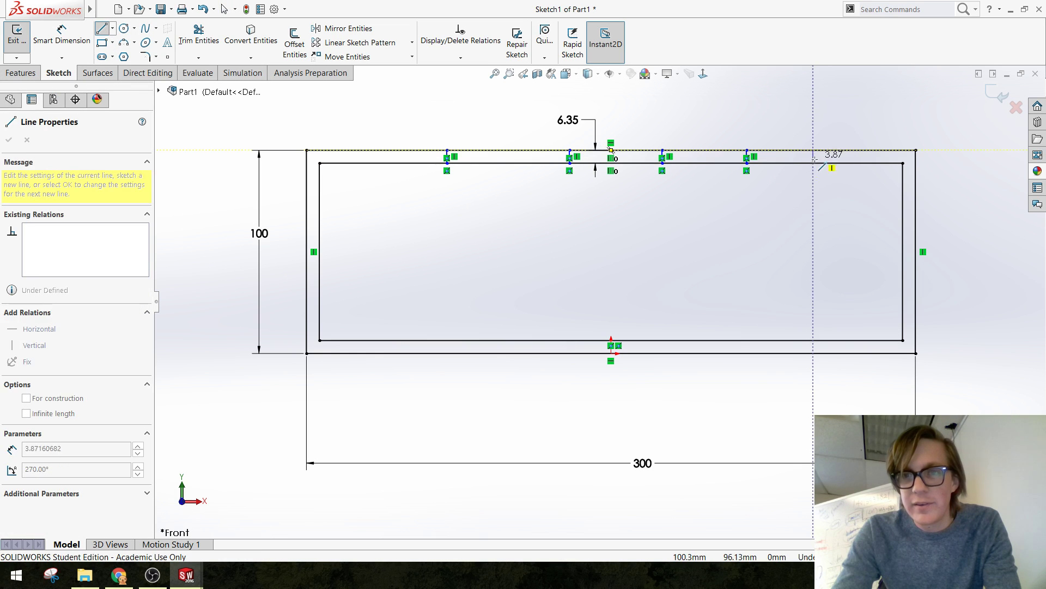
{"action": "key", "text": "Escape"}
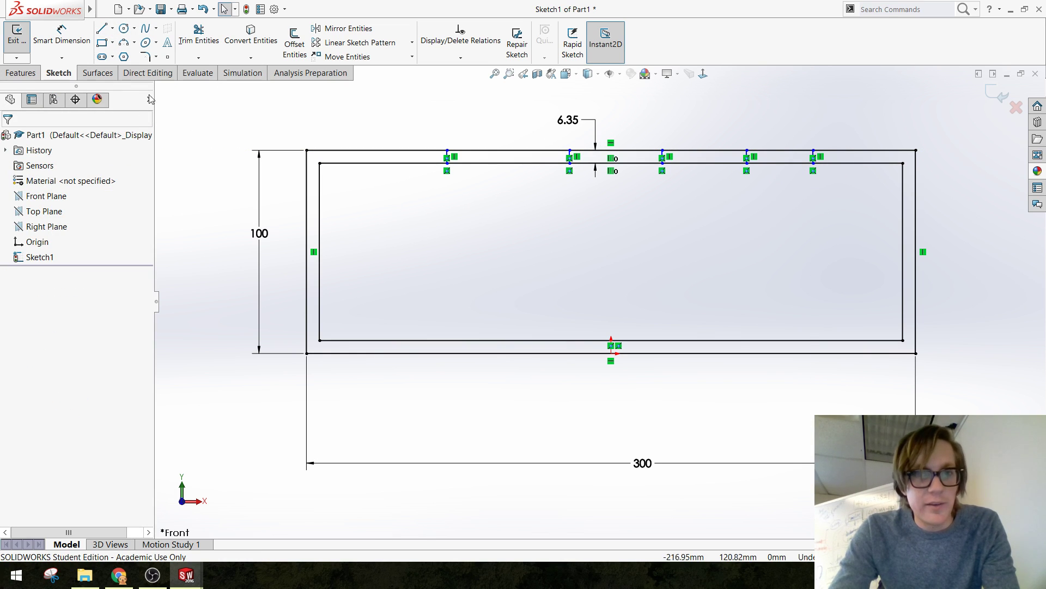
Sketch three separate short horizontal lines between the outer and inner left edges, spaced down the side strip
{"action": "left_click", "coordinate": [102, 29]}
{"action": "left_click", "coordinate": [307, 187]}
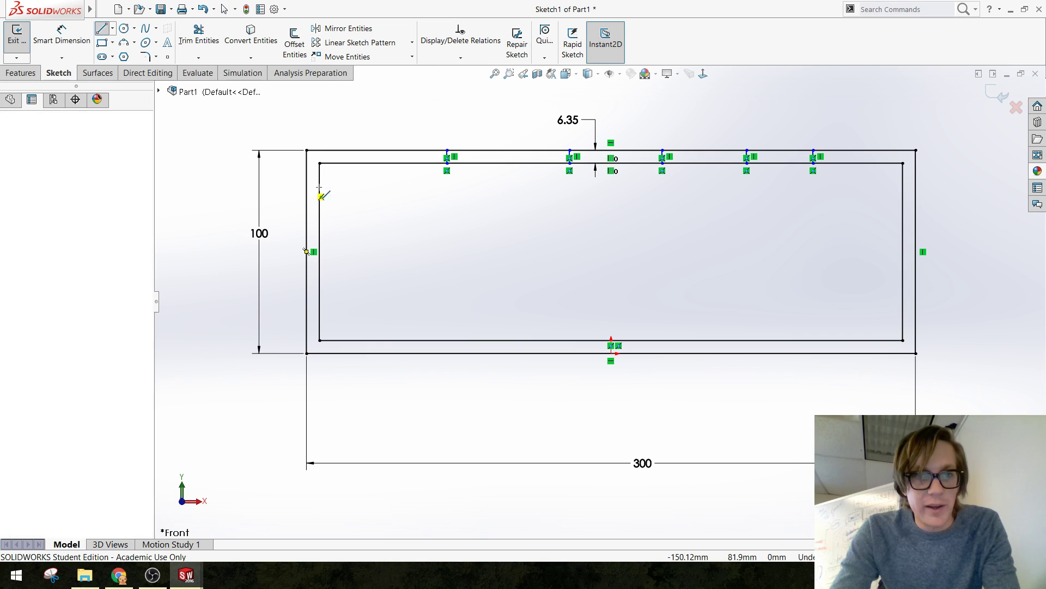
{"action": "left_click", "coordinate": [320, 186]}
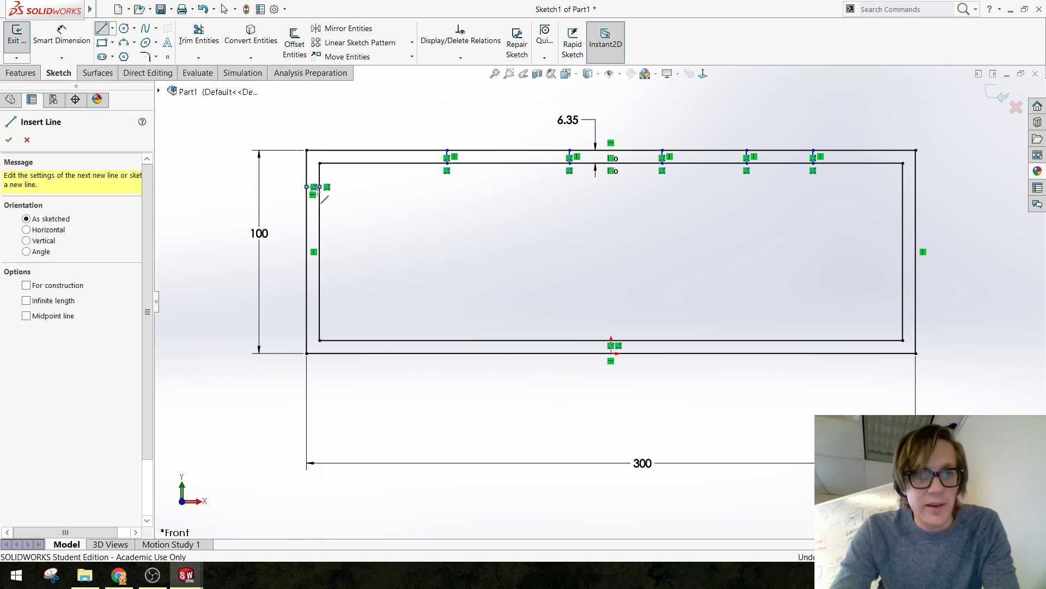
{"action": "key", "text": "Escape"}
{"action": "left_click", "coordinate": [102, 28]}
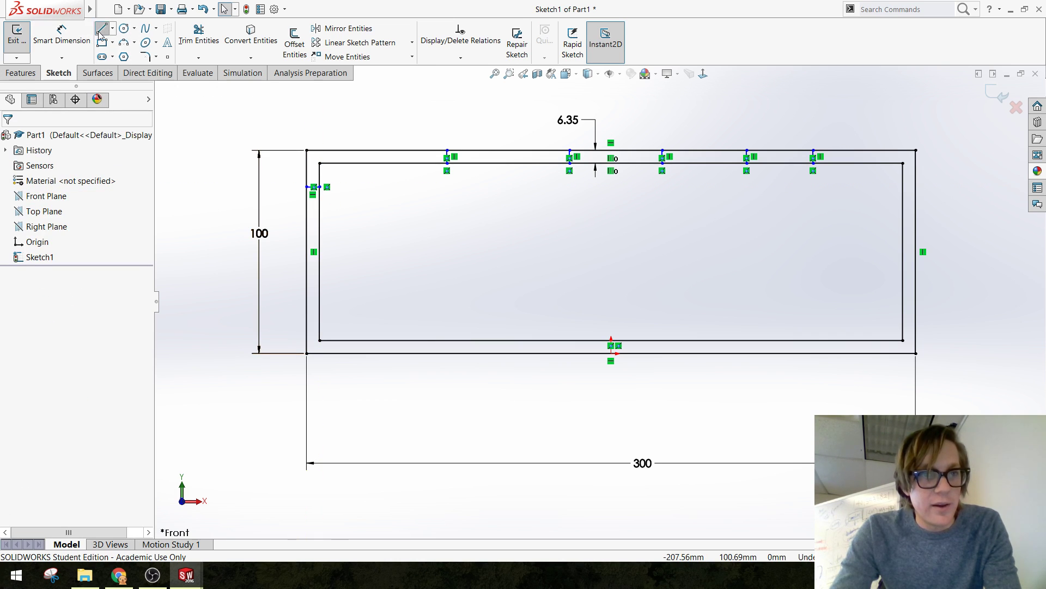
{"action": "left_click", "coordinate": [306, 229]}
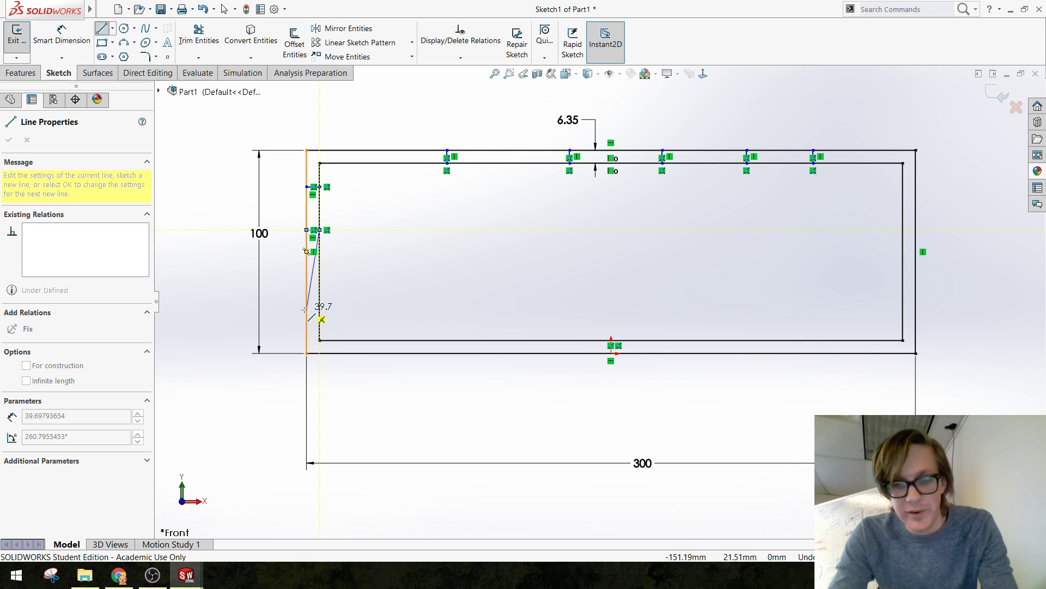
{"action": "key", "text": "Escape"}
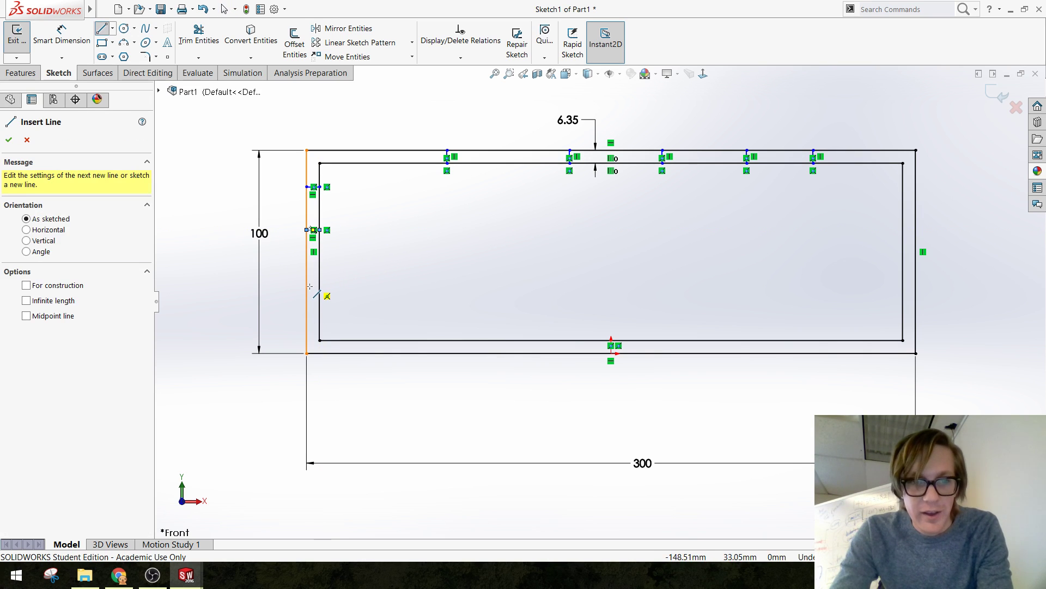
{"action": "left_click", "coordinate": [306, 285]}
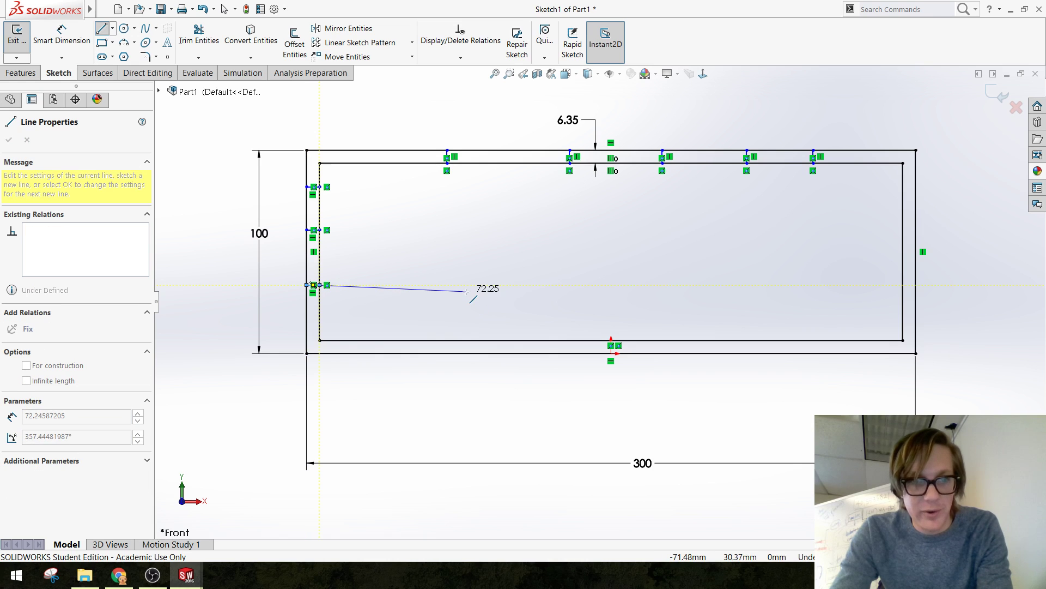
{"action": "key", "text": "Escape"}
{"action": "key", "text": "Escape"}
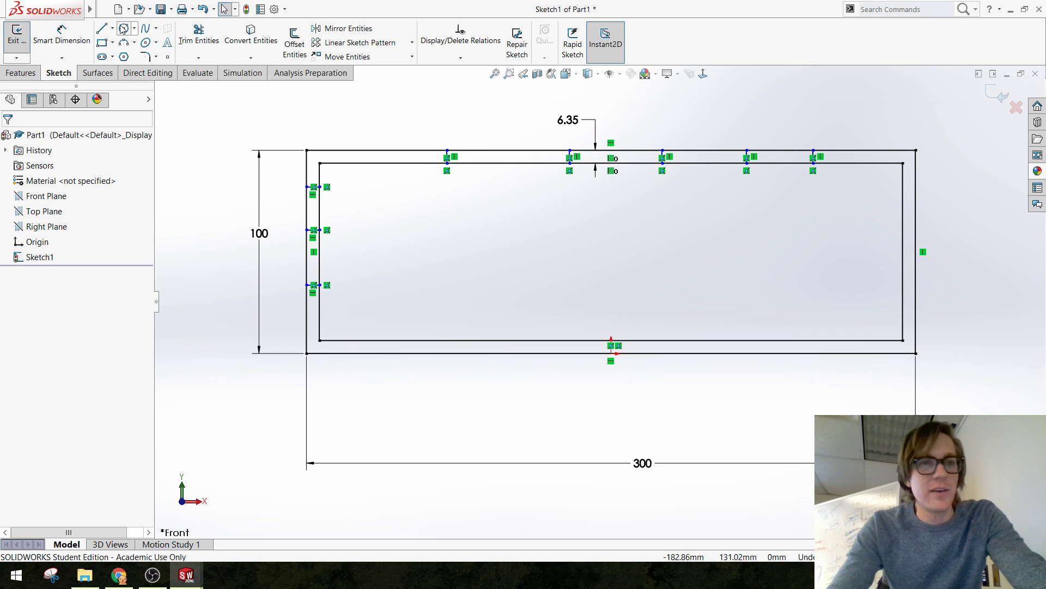
Dimension the first division line in the top strip from the outer left edge, using the expression 300/6
{"action": "left_click", "coordinate": [55, 39]}
{"action": "left_click", "coordinate": [307, 164]}
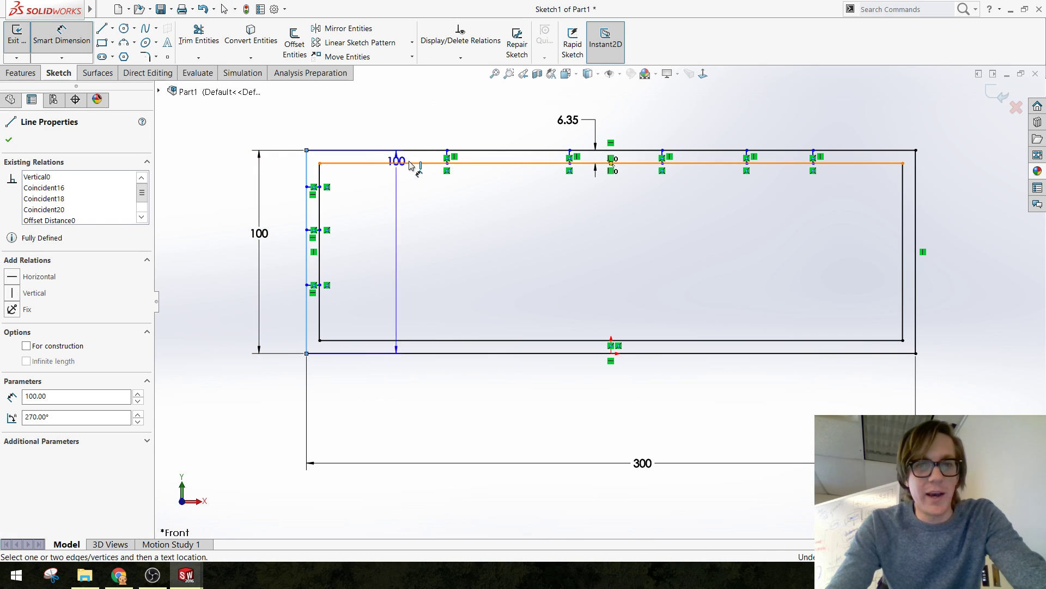
{"action": "scroll", "coordinate": [450, 164], "scroll_direction": "down", "scroll_amount": 2}
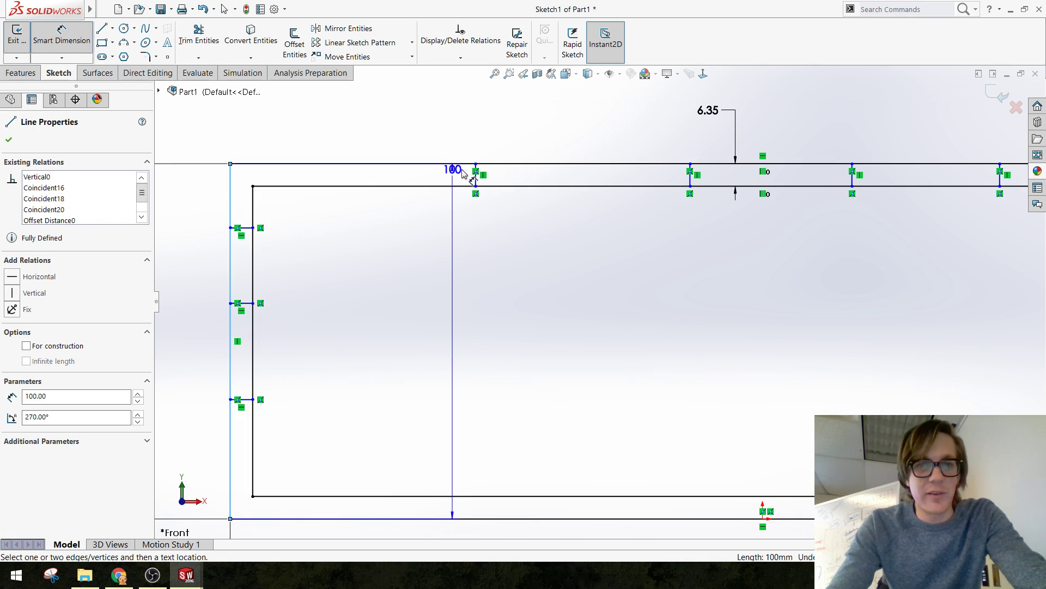
{"action": "left_click", "coordinate": [478, 183]}
{"action": "left_click", "coordinate": [396, 146]}
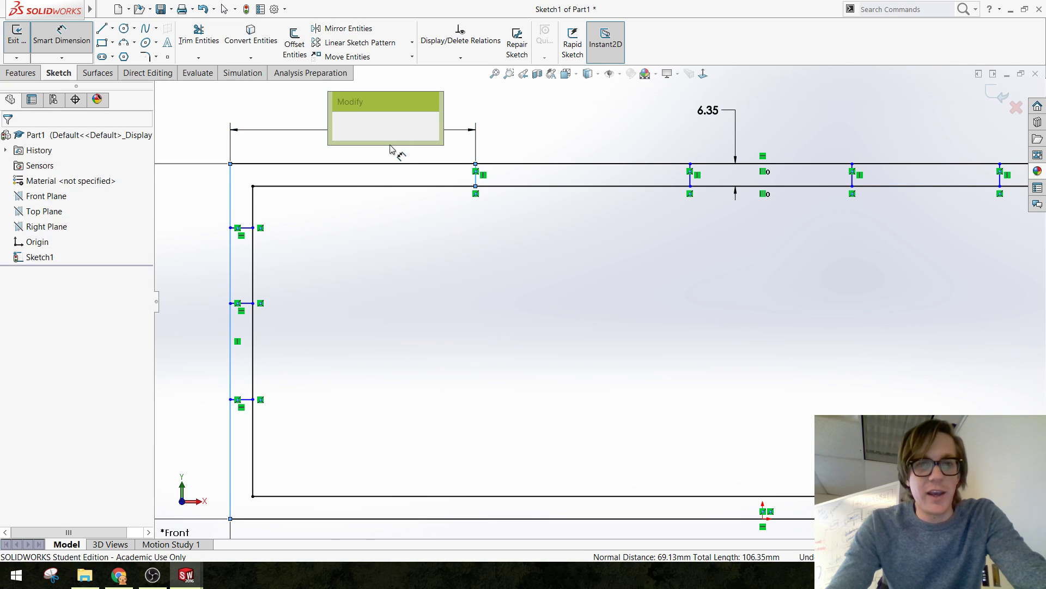
{"action": "scroll", "coordinate": [503, 343], "scroll_direction": "up", "scroll_amount": 3}
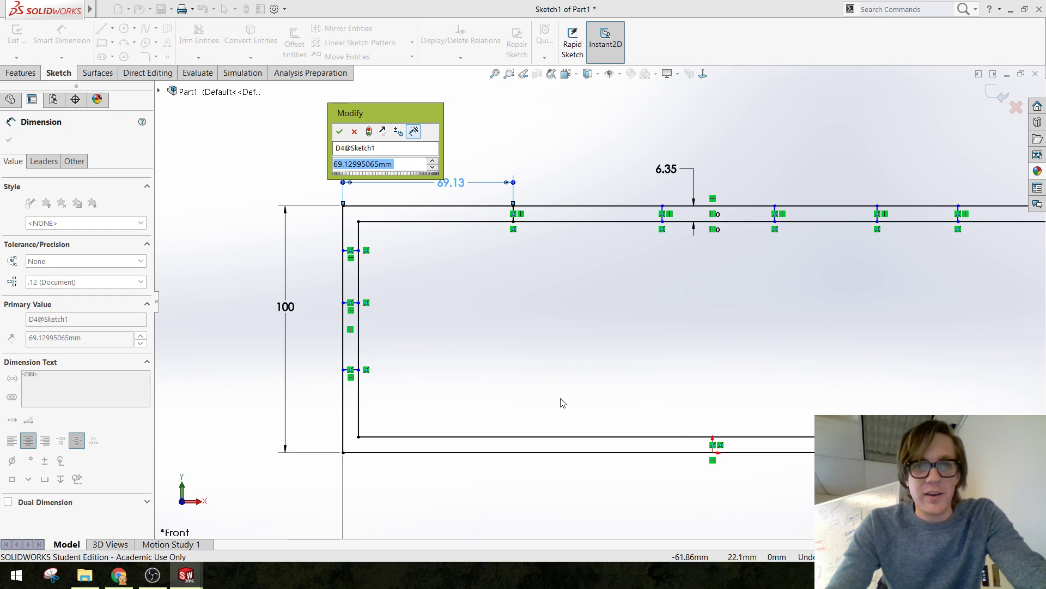
{"action": "scroll", "coordinate": [562, 403], "scroll_direction": "down", "scroll_amount": 1}
{"action": "type", "text": "300"}
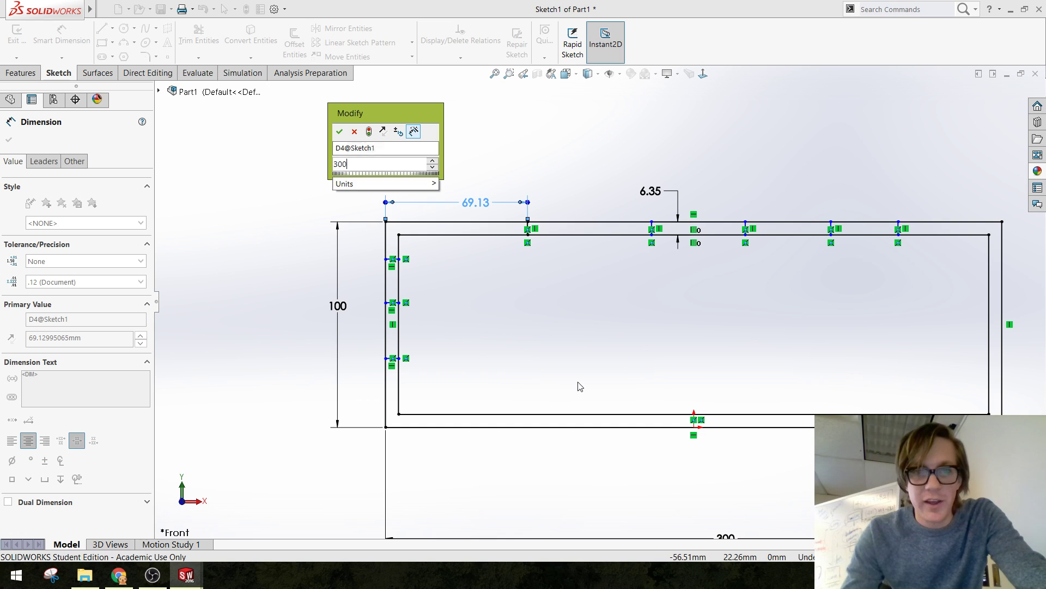
{"action": "type", "text": "/"}
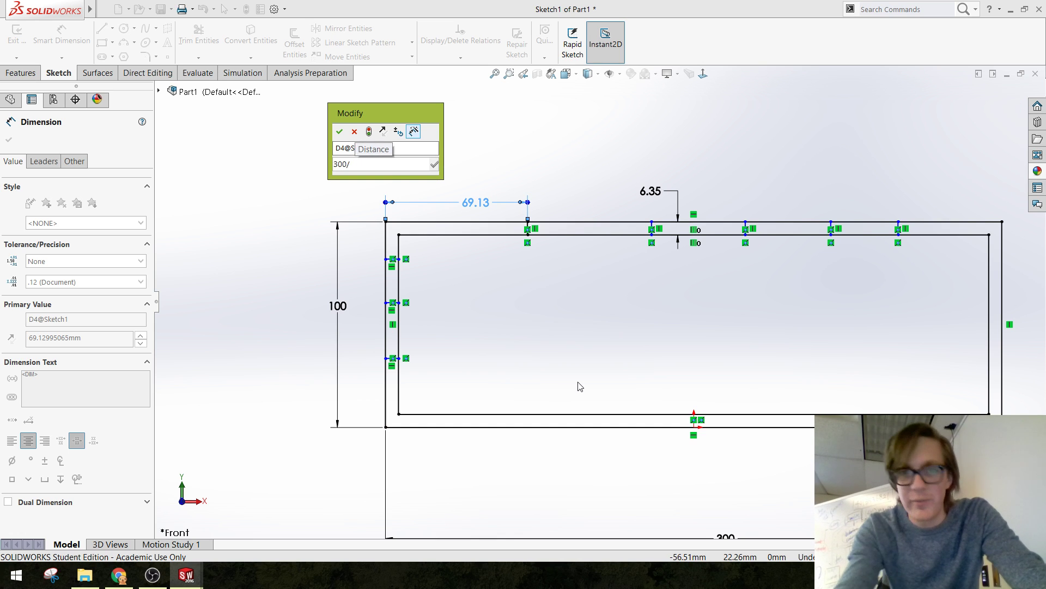
{"action": "type", "text": "6"}
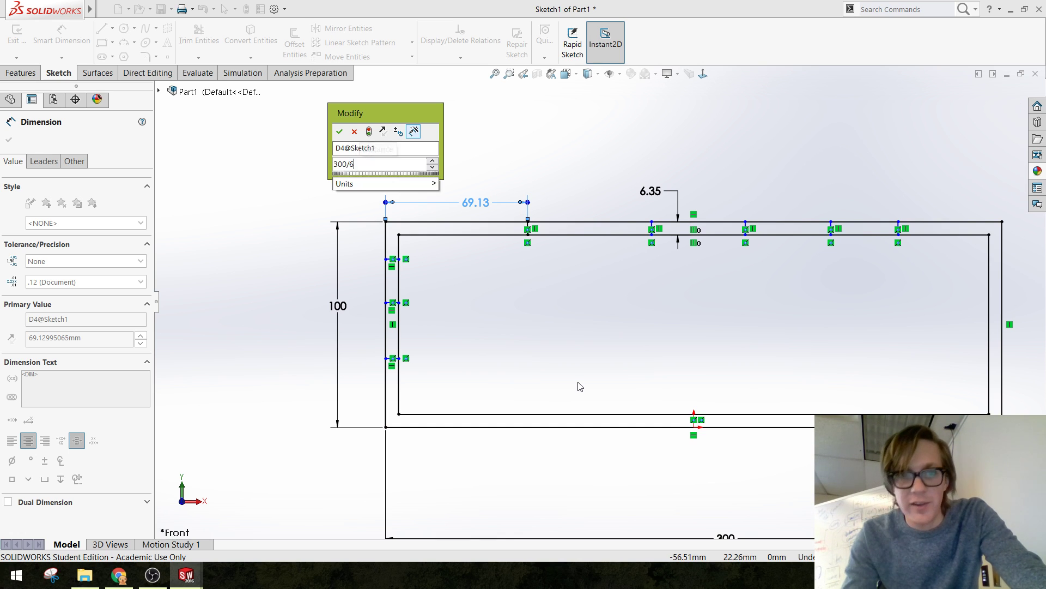
{"action": "key", "text": "Return"}
{"action": "key", "text": "Escape"}
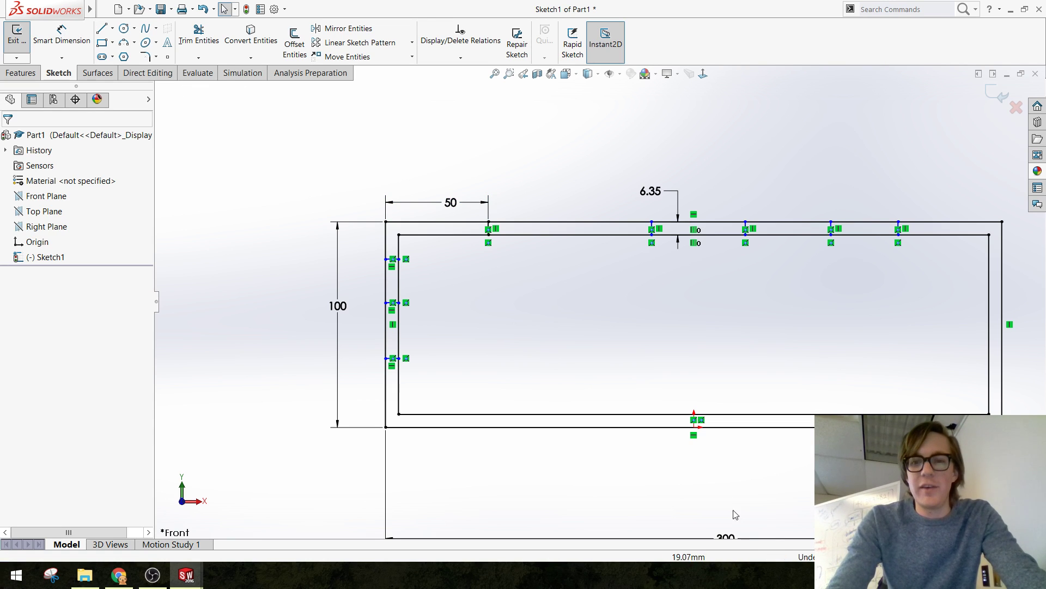
Set the outline's overall width to 200 mm to test how the division spacing responds
{"action": "left_click", "coordinate": [726, 537]}
{"action": "double_click", "coordinate": [727, 537]}
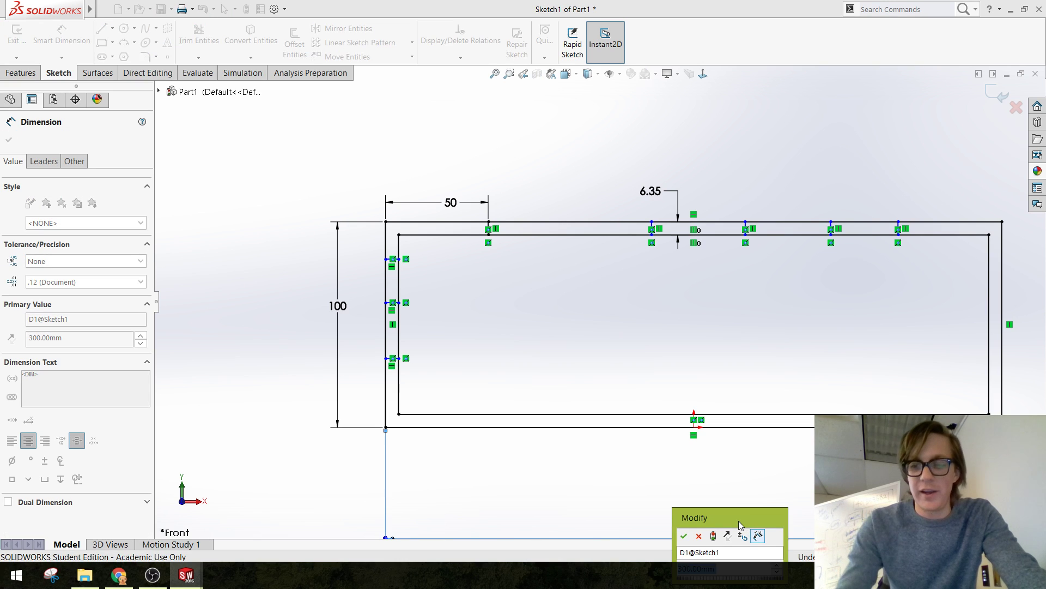
{"action": "type", "text": "200"}
{"action": "key", "text": "Return"}
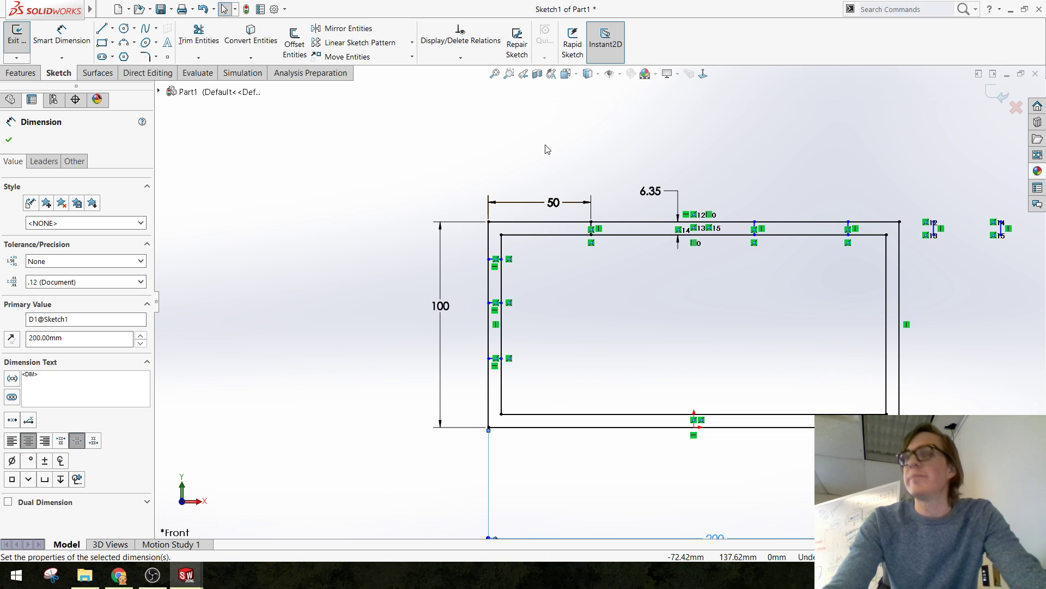
Undo the overall width change and the dimension on the first division line, including its placement
{"action": "key", "text": "ctrl+z"}
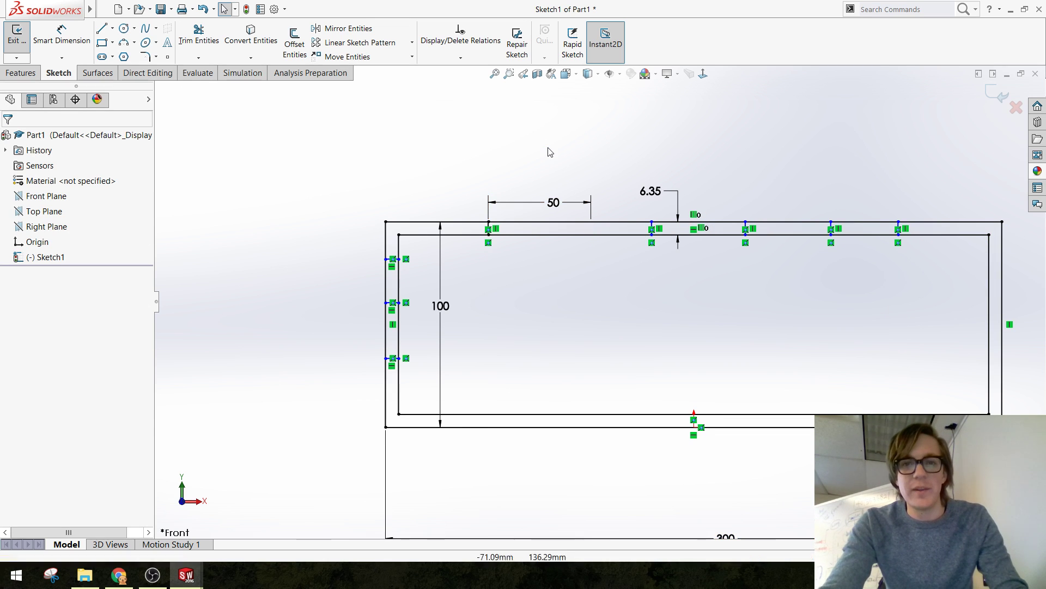
{"action": "key", "text": "ctrl+z"}
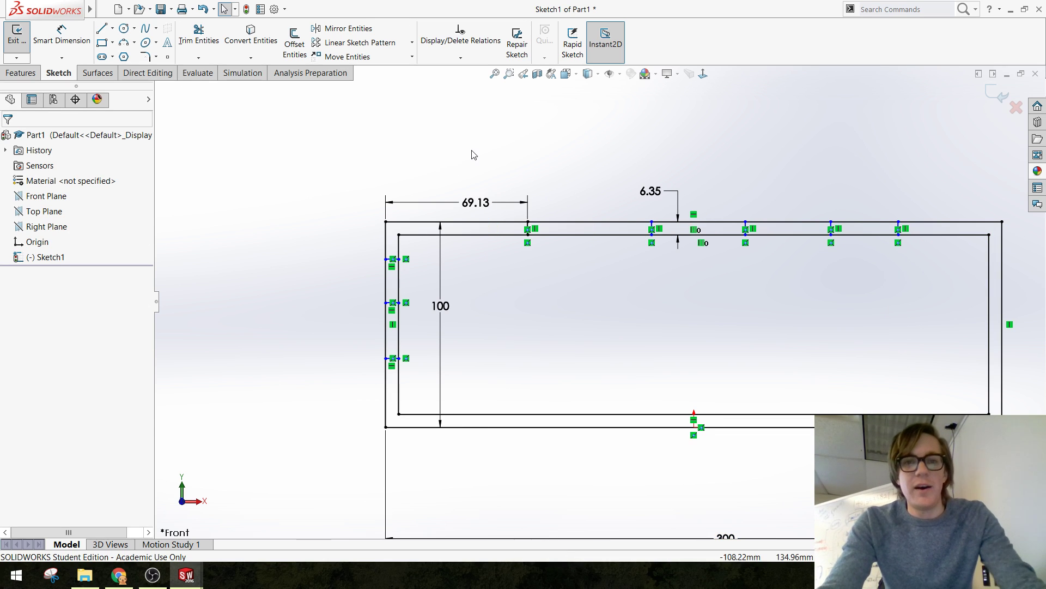
{"action": "left_click", "coordinate": [510, 217]}
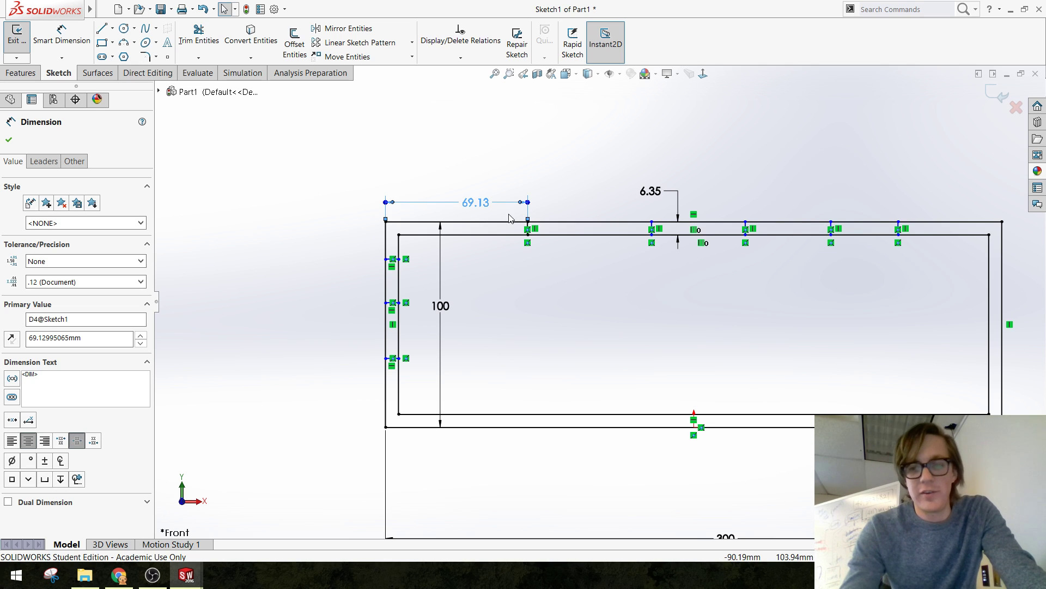
{"action": "key", "text": "ctrl+z"}
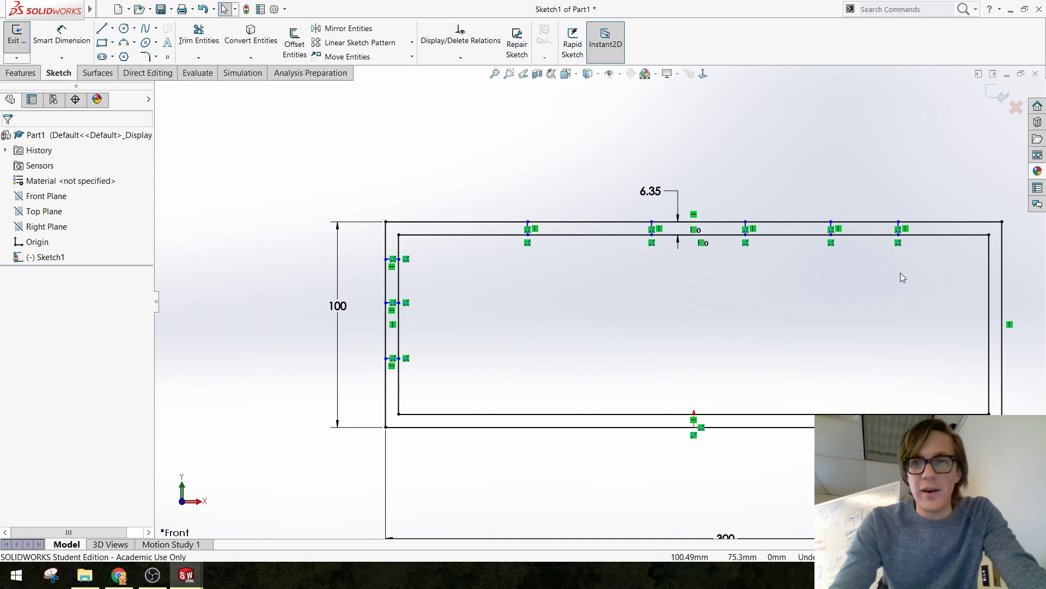
Draw a horizontal construction line from the midpoint of the first top division line to the outer left edge
{"action": "scroll", "coordinate": [901, 276], "scroll_direction": "down", "scroll_amount": 1}
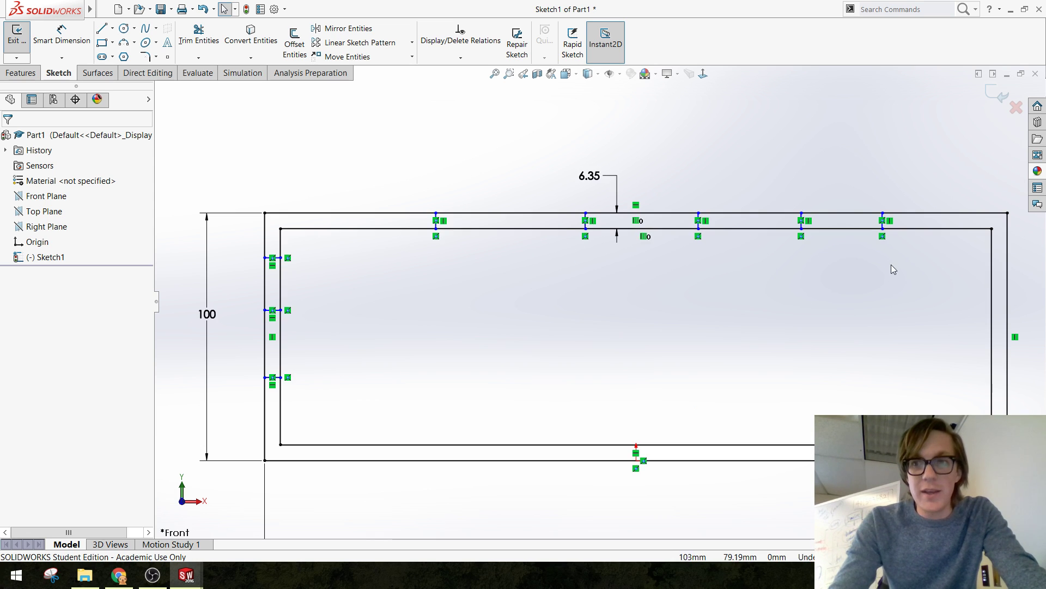
{"action": "left_click", "coordinate": [112, 28]}
{"action": "left_click", "coordinate": [107, 61]}
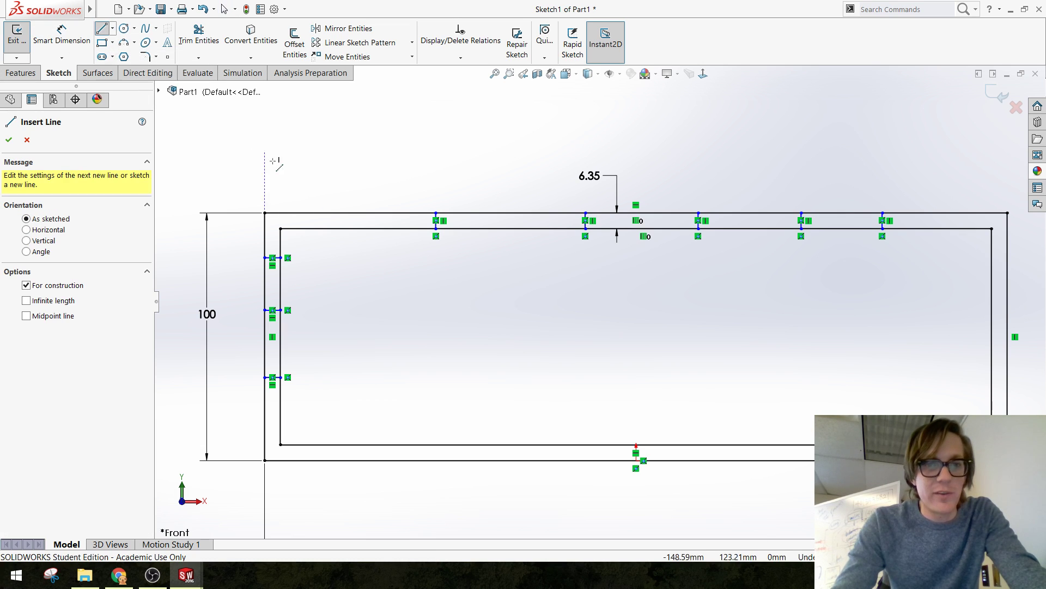
{"action": "scroll", "coordinate": [463, 252], "scroll_direction": "down", "scroll_amount": 1}
{"action": "scroll", "coordinate": [436, 212], "scroll_direction": "down", "scroll_amount": 1}
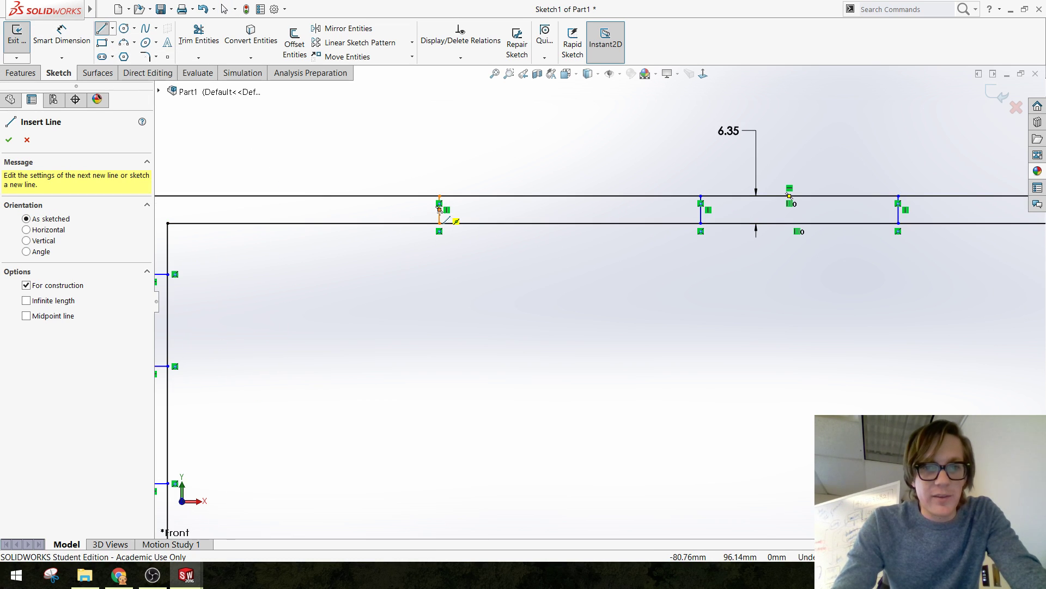
{"action": "left_click", "coordinate": [439, 209]}
{"action": "scroll", "coordinate": [234, 234], "scroll_direction": "up", "scroll_amount": 1}
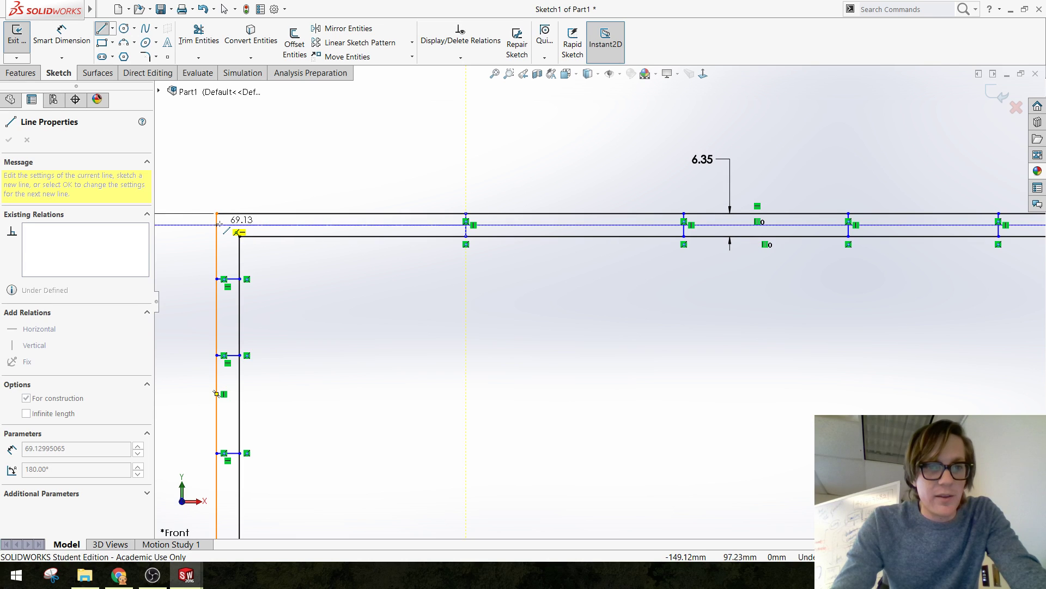
{"action": "left_click", "coordinate": [218, 224]}
{"action": "key", "text": "Escape"}
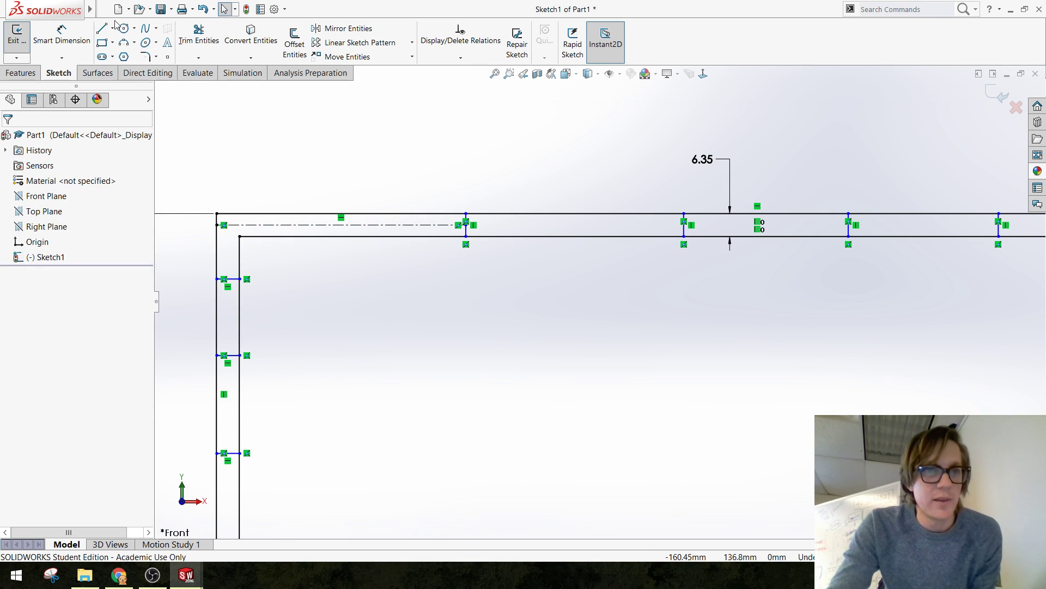
Chain five horizontal construction lines from the first top division's midpoint through the other four division midpoints to the outer right edge
{"action": "left_click", "coordinate": [112, 28]}
{"action": "left_click", "coordinate": [131, 53]}
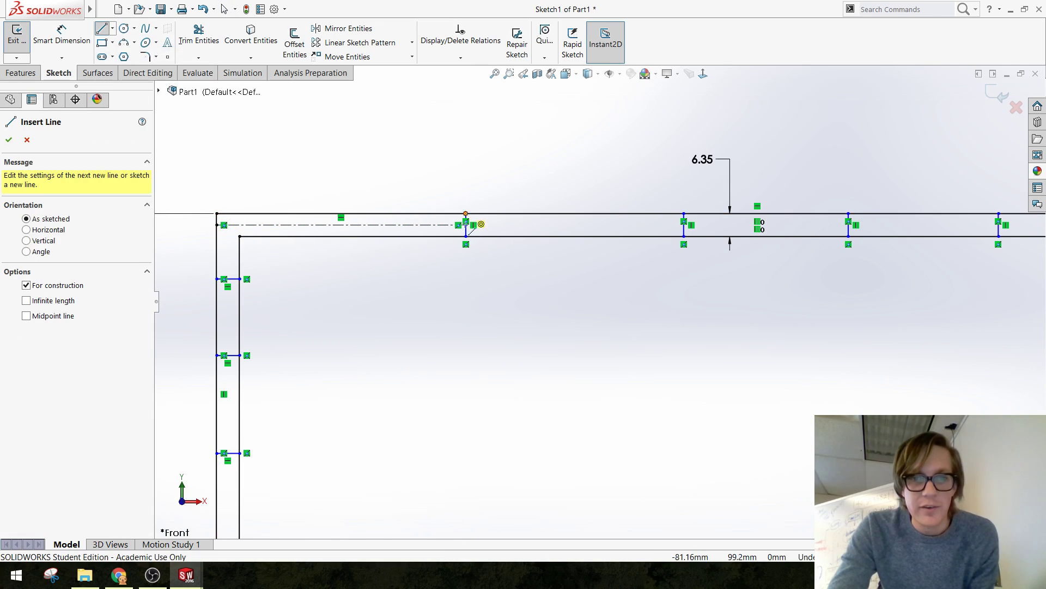
{"action": "left_click", "coordinate": [466, 224]}
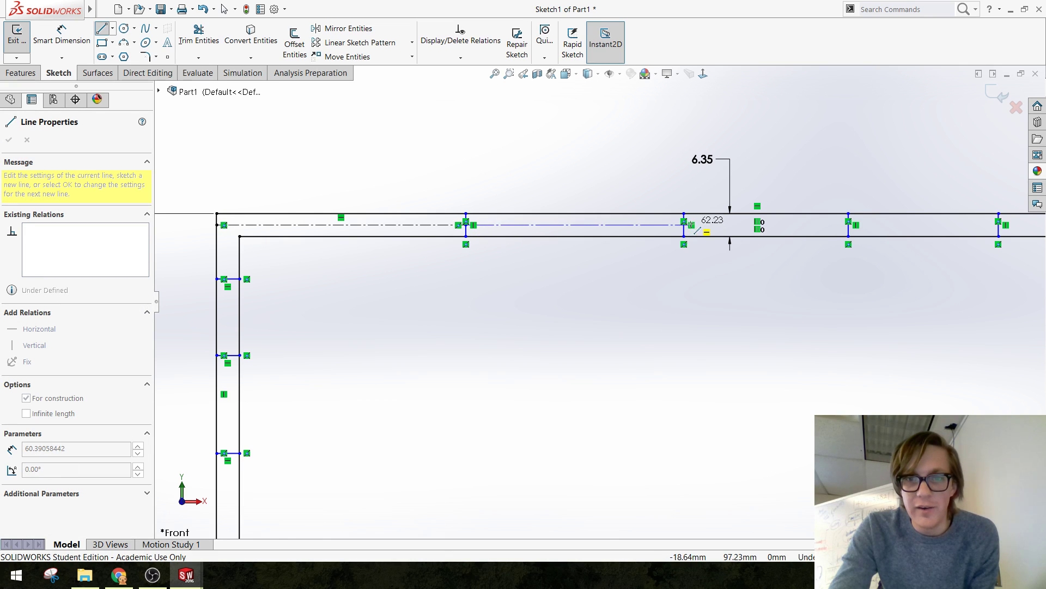
{"action": "left_click", "coordinate": [684, 224]}
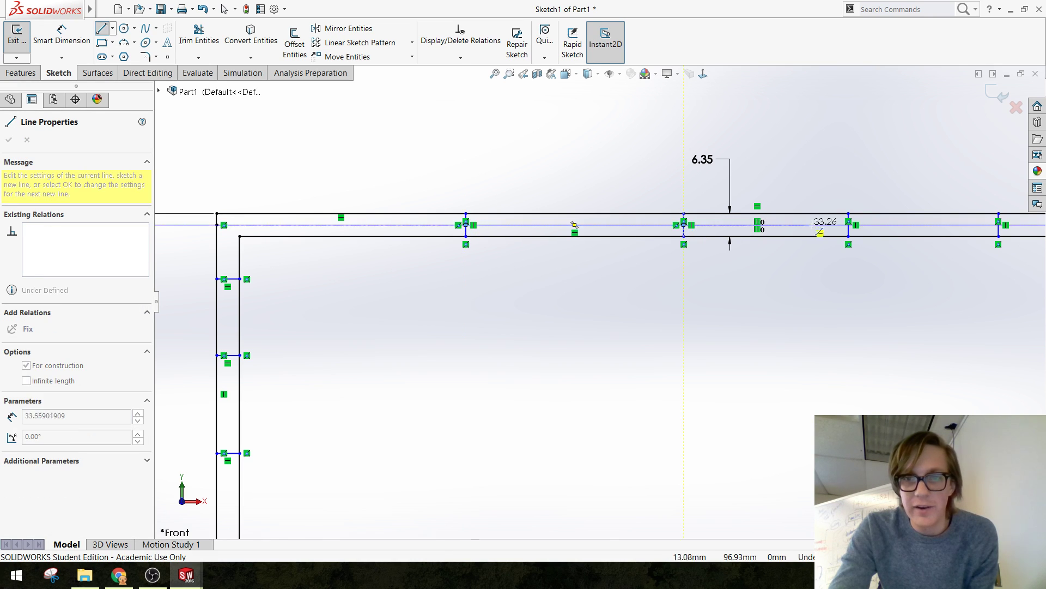
{"action": "left_click", "coordinate": [848, 224]}
{"action": "left_click", "coordinate": [998, 224]}
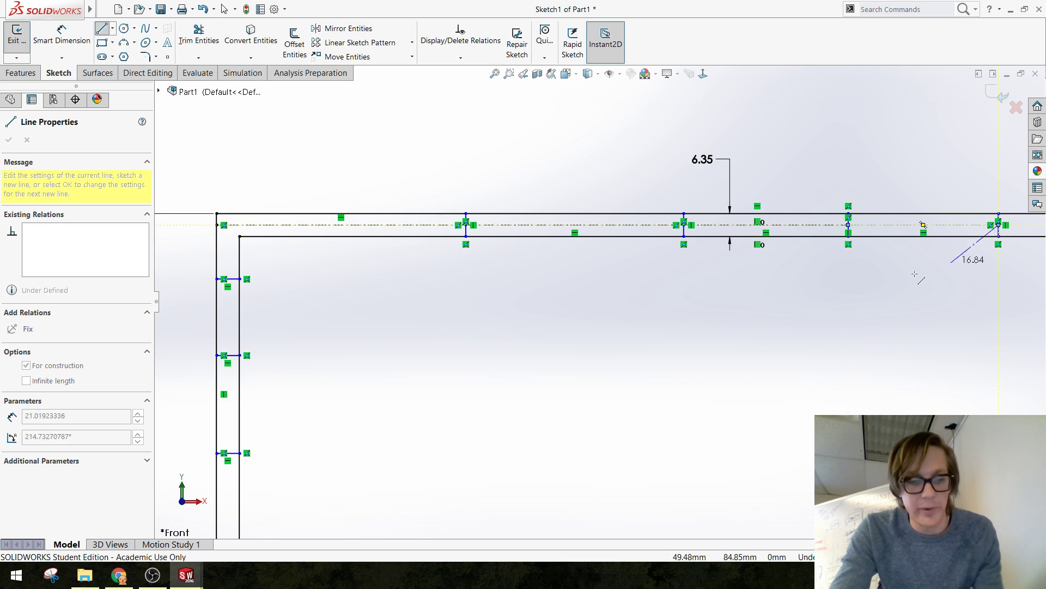
{"action": "scroll", "coordinate": [916, 275], "scroll_direction": "up", "scroll_amount": 3}
{"action": "scroll", "coordinate": [805, 280], "scroll_direction": "down", "scroll_amount": 6}
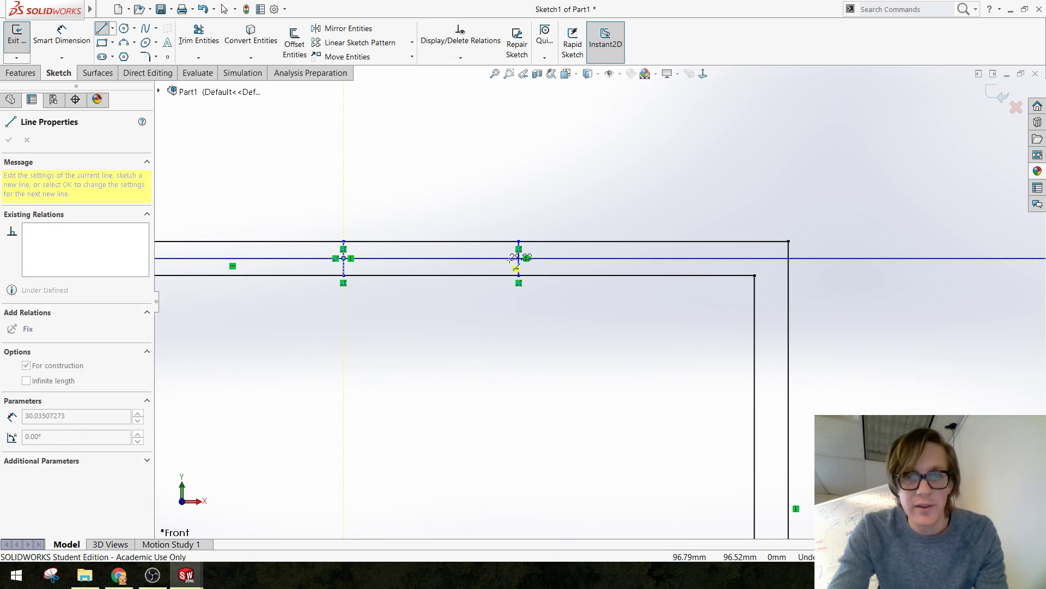
{"action": "left_click", "coordinate": [518, 258]}
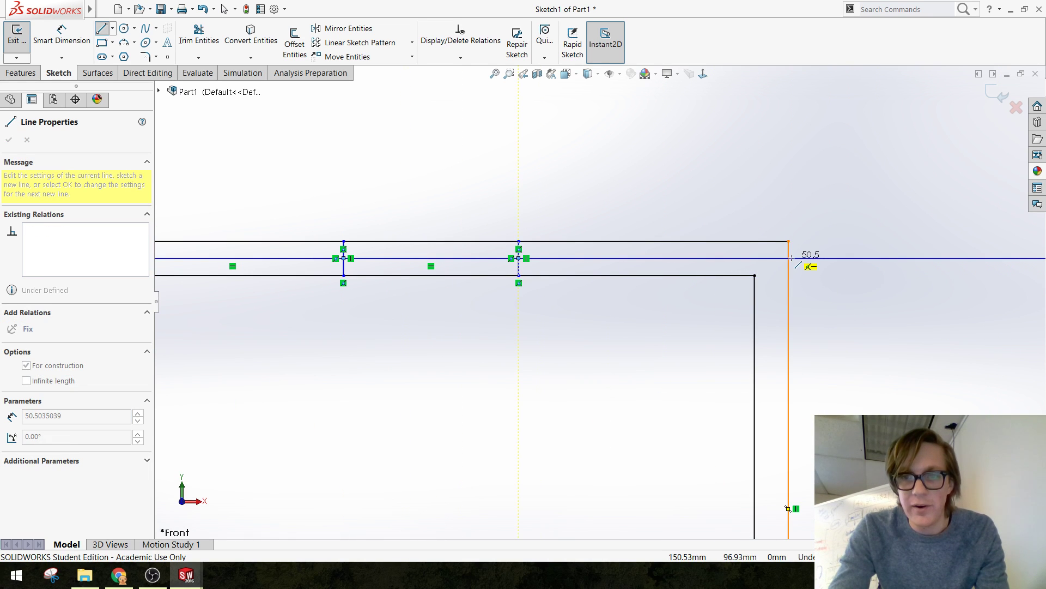
{"action": "left_click", "coordinate": [789, 258]}
{"action": "key", "text": "Escape"}
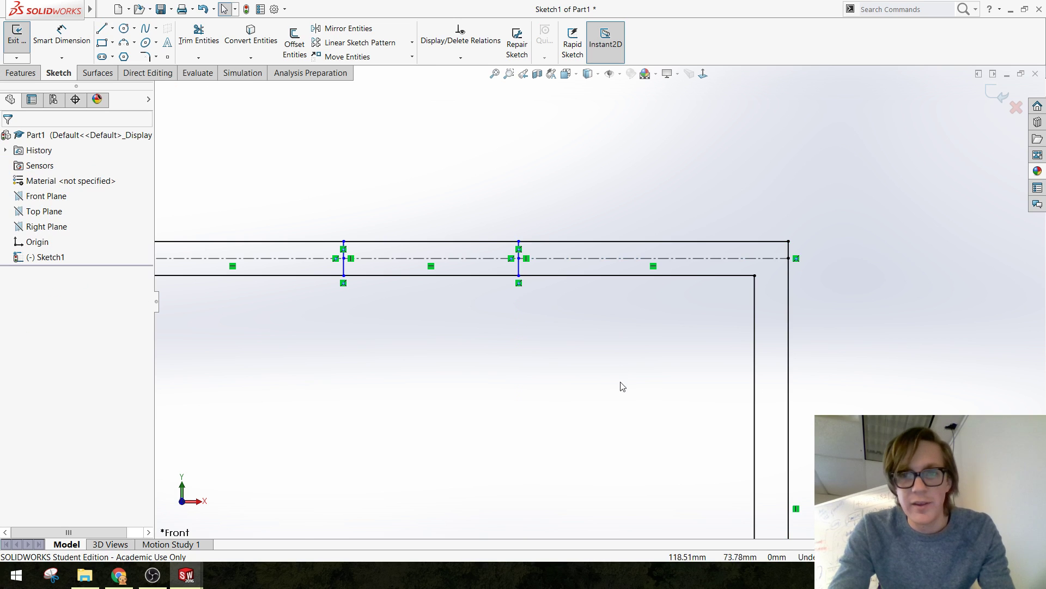
Apply an Equal relation to all six construction line segments along the top strip
{"action": "scroll", "coordinate": [540, 355], "scroll_direction": "up", "scroll_amount": 4}
{"action": "scroll", "coordinate": [579, 322], "scroll_direction": "down", "scroll_amount": 2}
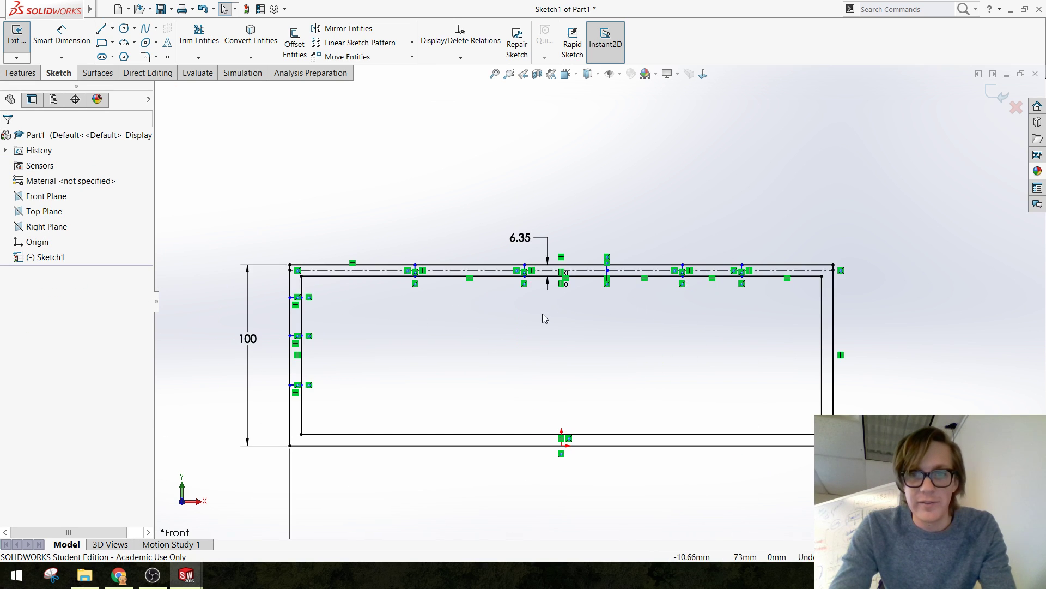
{"action": "scroll", "coordinate": [472, 309], "scroll_direction": "down", "scroll_amount": 1}
{"action": "left_click", "coordinate": [369, 263]}
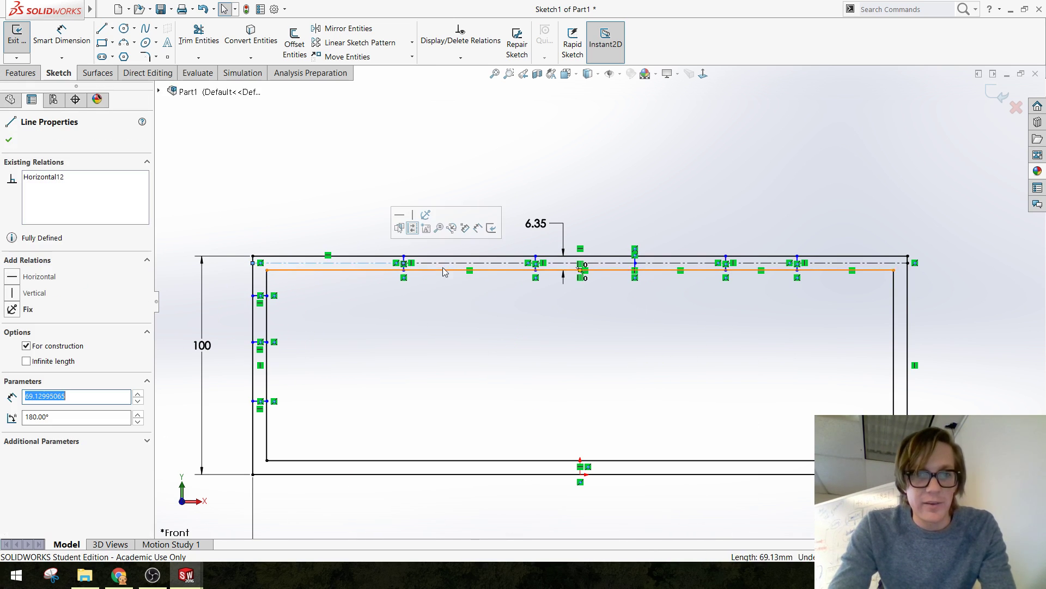
{"action": "left_click", "coordinate": [597, 272], "text": "ctrl"}
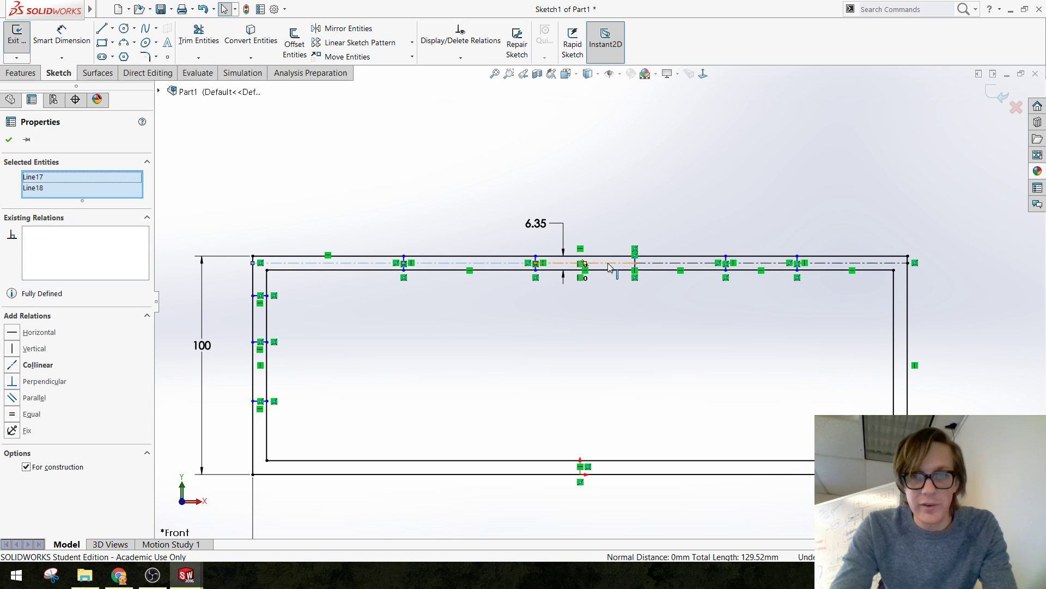
{"action": "left_click", "coordinate": [654, 263], "text": "ctrl"}
{"action": "left_click", "coordinate": [665, 264], "text": "ctrl"}
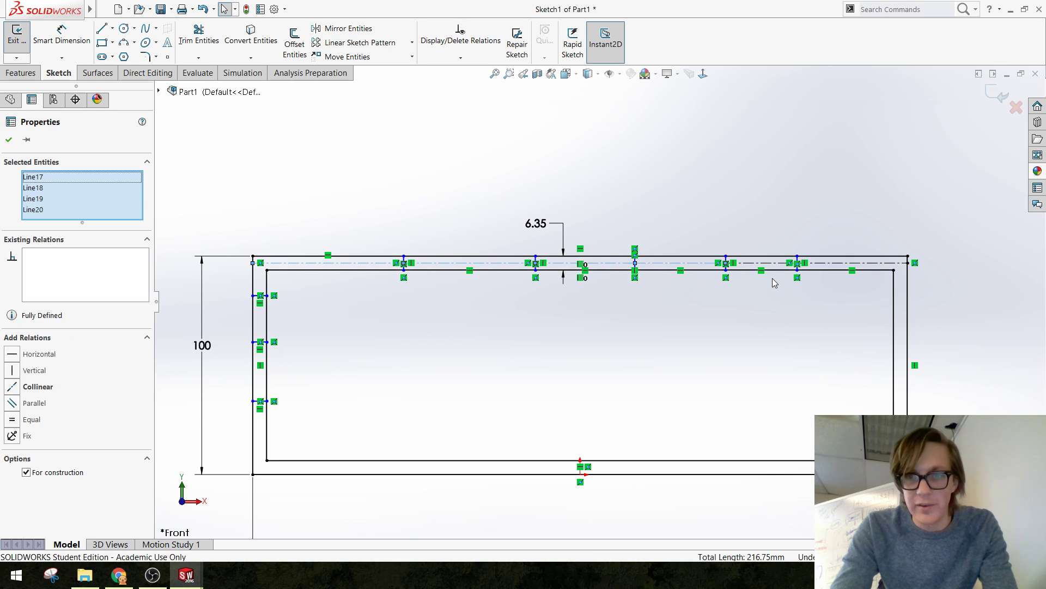
{"action": "left_click", "coordinate": [777, 264], "text": "ctrl"}
{"action": "left_click", "coordinate": [834, 264], "text": "ctrl"}
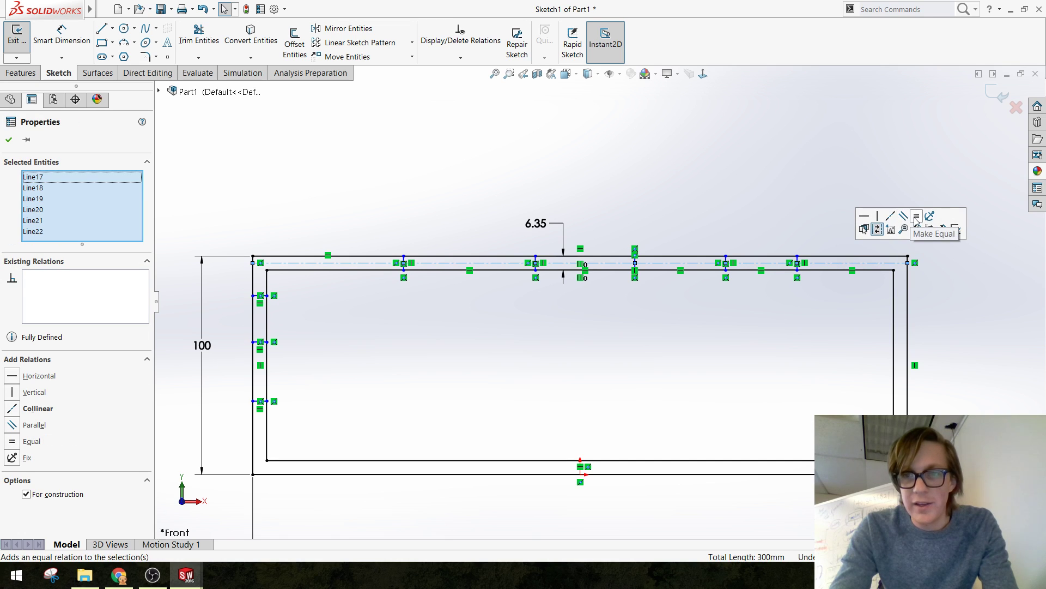
{"action": "left_click", "coordinate": [921, 218]}
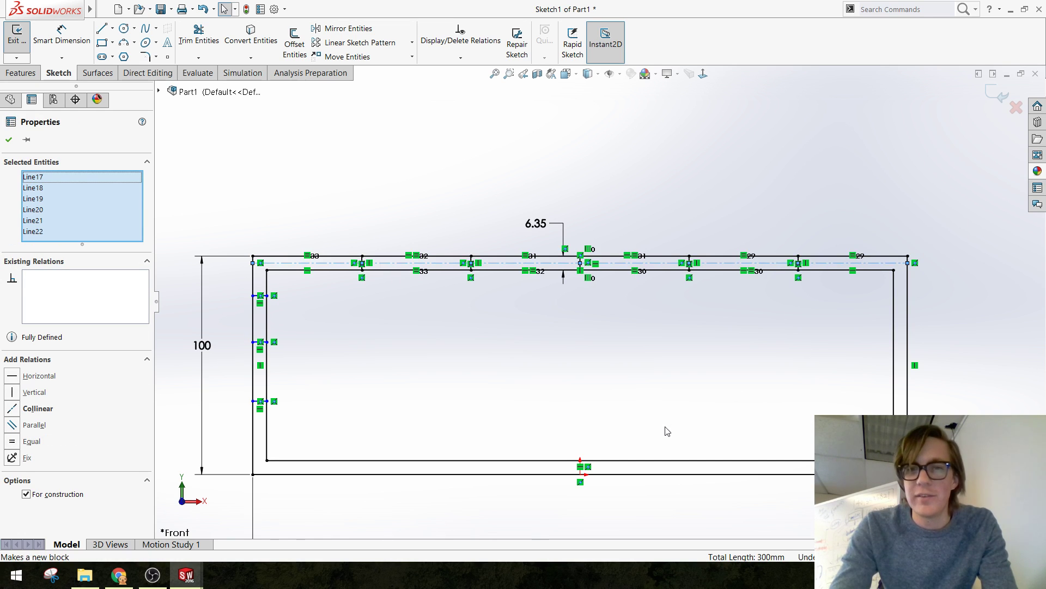
{"action": "left_click", "coordinate": [664, 432]}
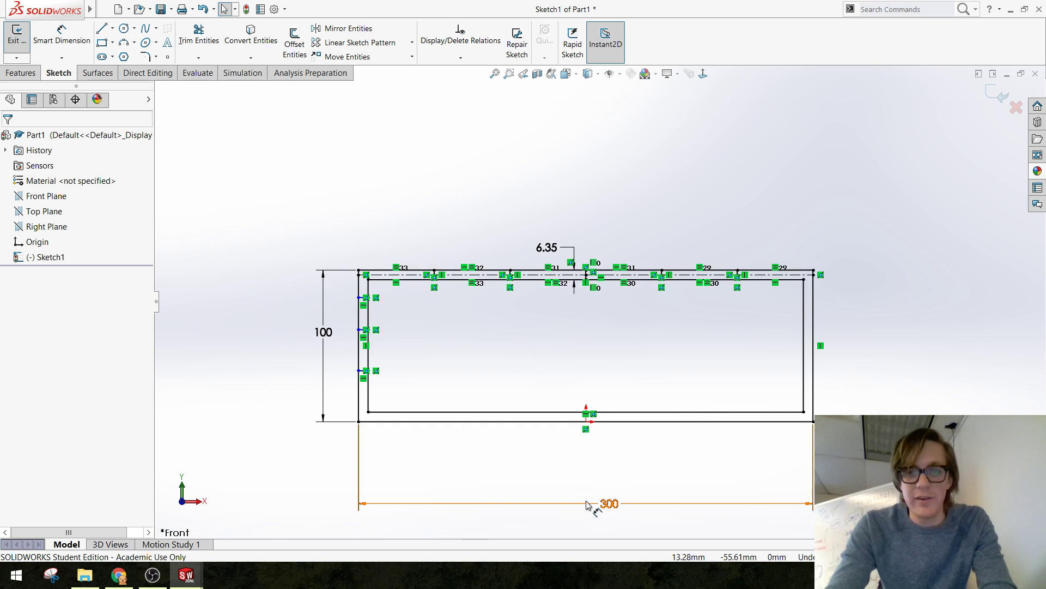
Move the overall width dimension closer to the outline and set the width to 200 mm
{"action": "left_click_drag", "start_coordinate": [588, 505], "coordinate": [580, 457]}
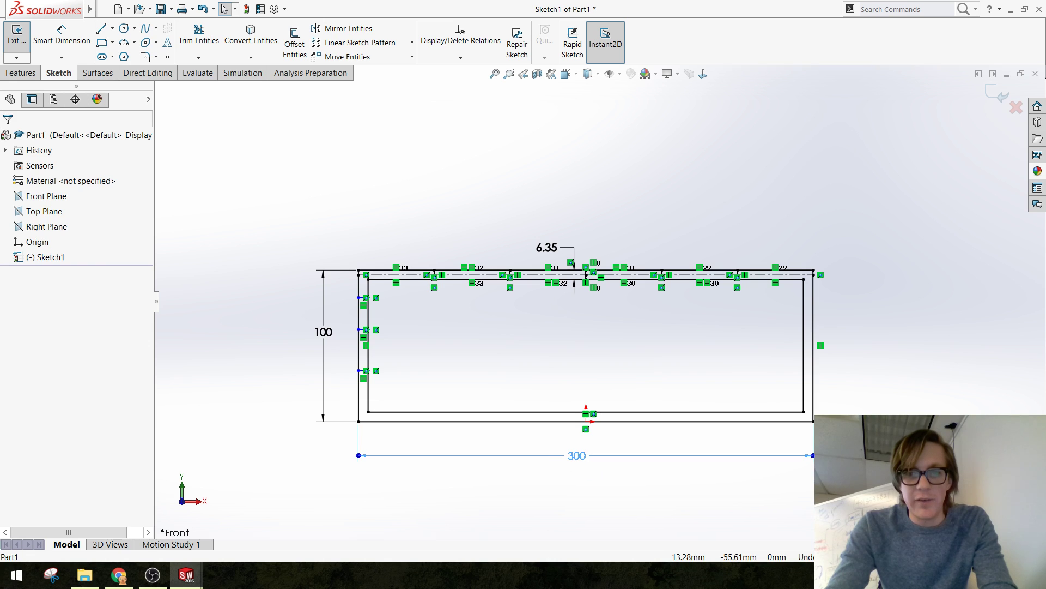
{"action": "double_click", "coordinate": [580, 457]}
{"action": "type", "text": "200"}
{"action": "key", "text": "Return"}
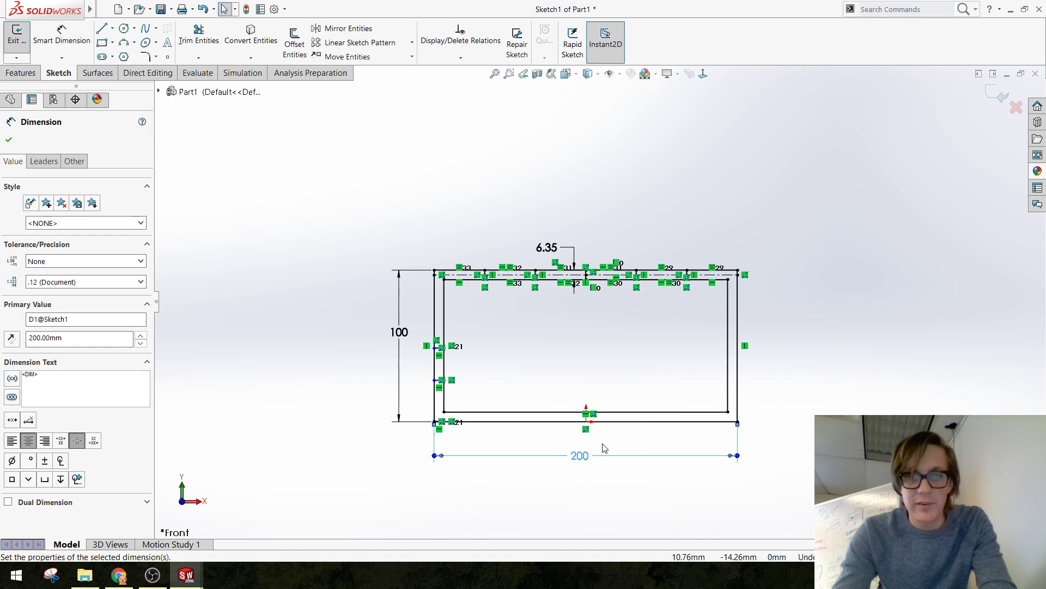
{"action": "scroll", "coordinate": [522, 265], "scroll_direction": "down", "scroll_amount": 3}
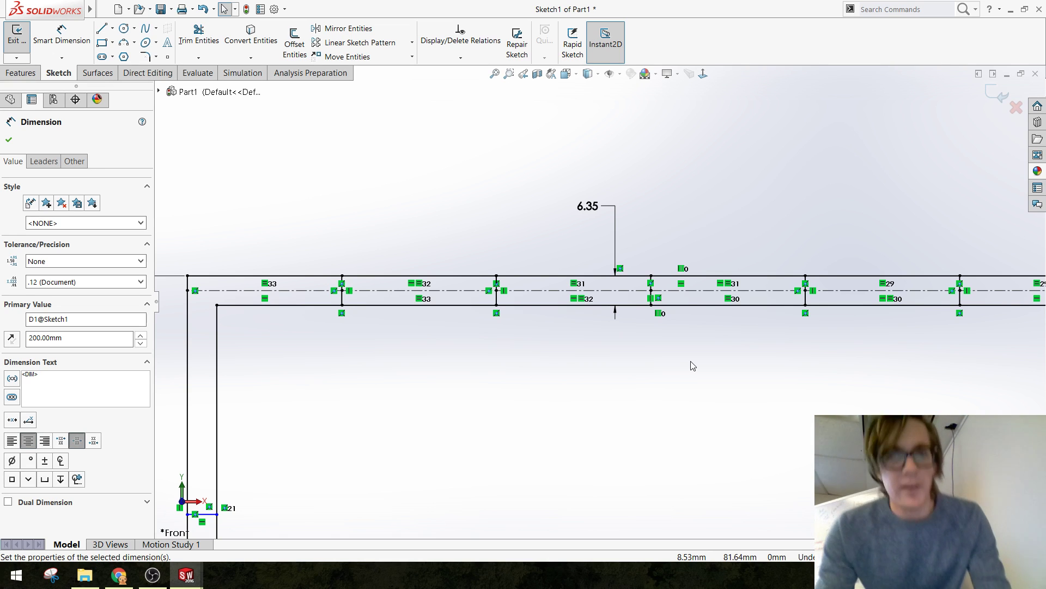
{"action": "left_click", "coordinate": [666, 342]}
{"action": "scroll", "coordinate": [712, 348], "scroll_direction": "up", "scroll_amount": 3}
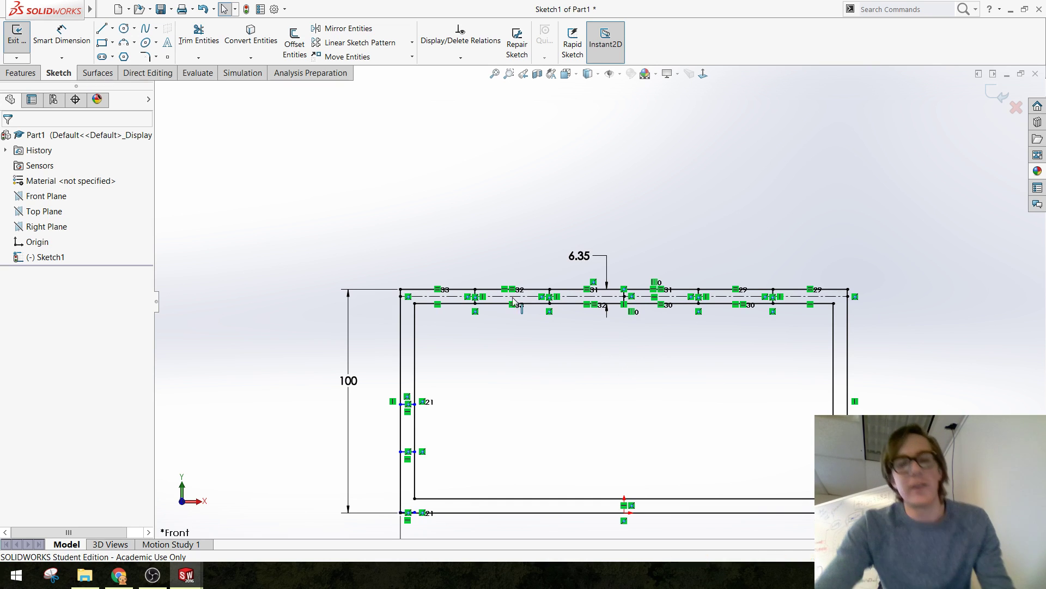
{"action": "scroll", "coordinate": [524, 469], "scroll_direction": "down", "scroll_amount": 1}
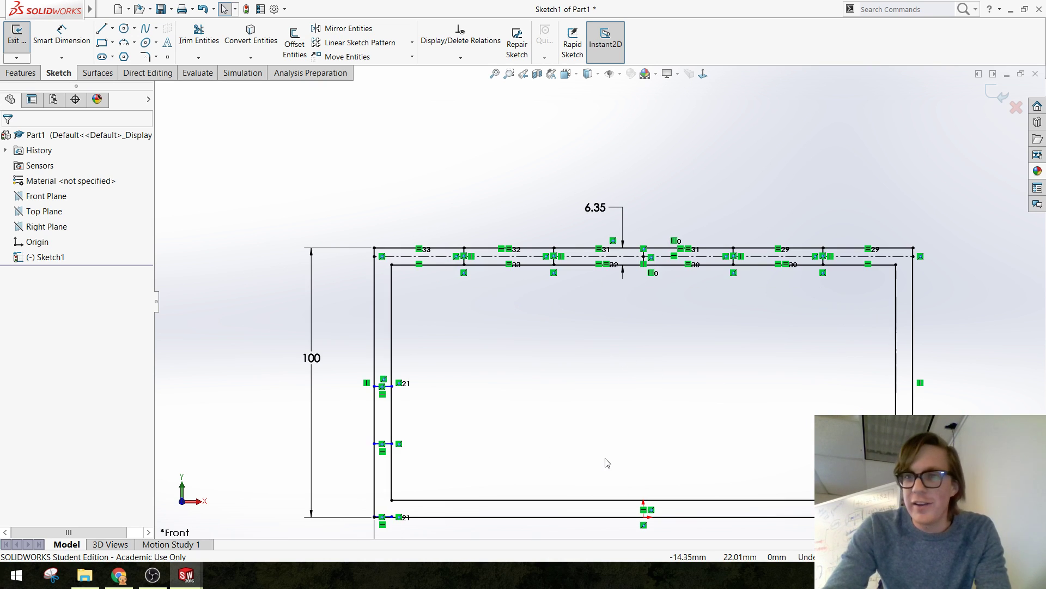
{"action": "scroll", "coordinate": [593, 461], "scroll_direction": "down", "scroll_amount": 1}
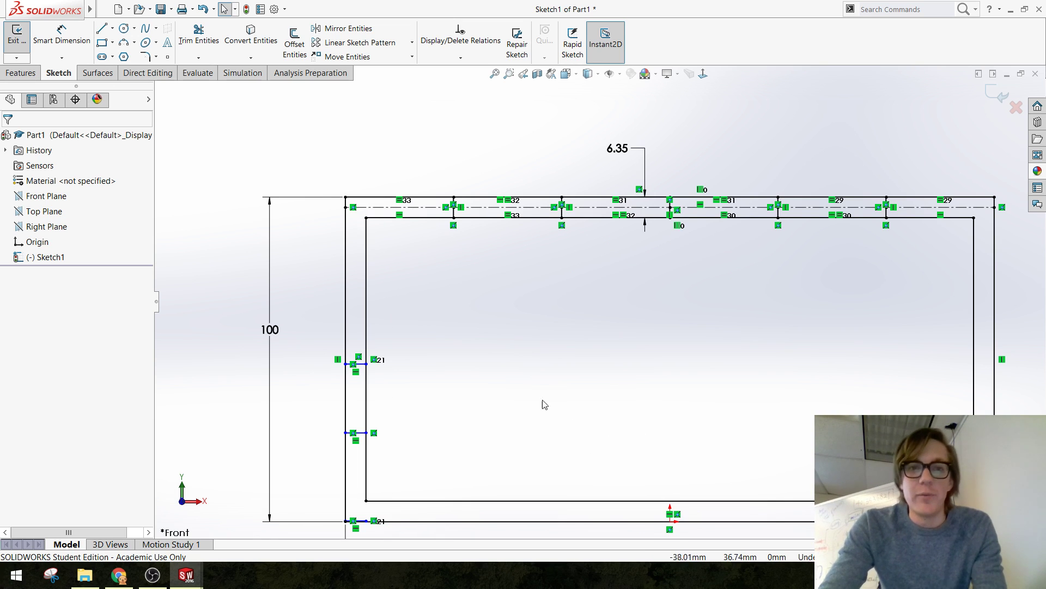
{"action": "scroll", "coordinate": [508, 402], "scroll_direction": "up", "scroll_amount": 1}
{"action": "scroll", "coordinate": [480, 439], "scroll_direction": "down", "scroll_amount": 1}
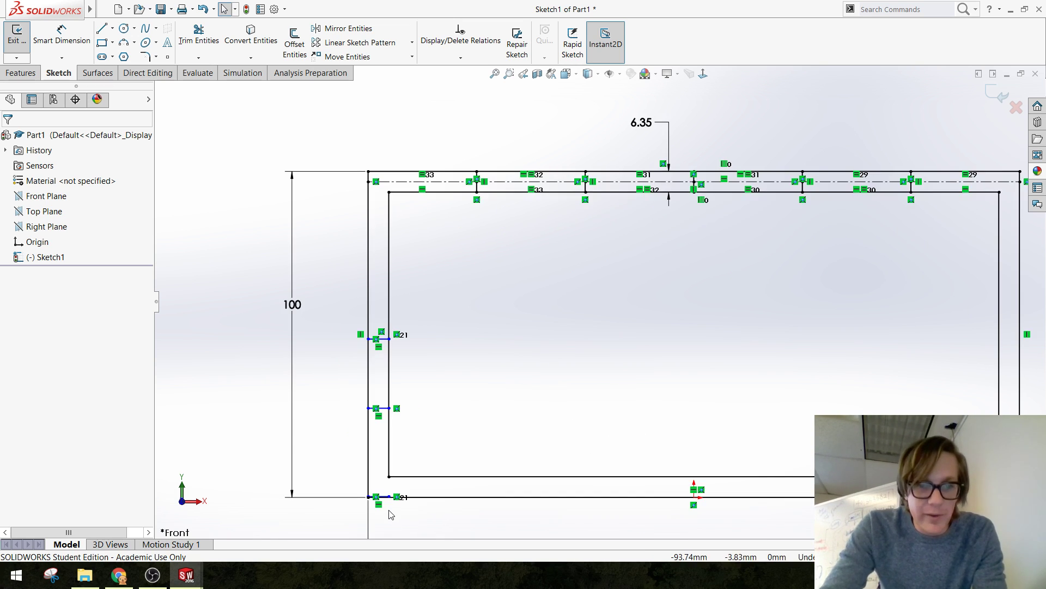
Move the lowest division line of the left strip up, away from the box's bottom outer edge
{"action": "scroll", "coordinate": [392, 506], "scroll_direction": "down", "scroll_amount": 5}
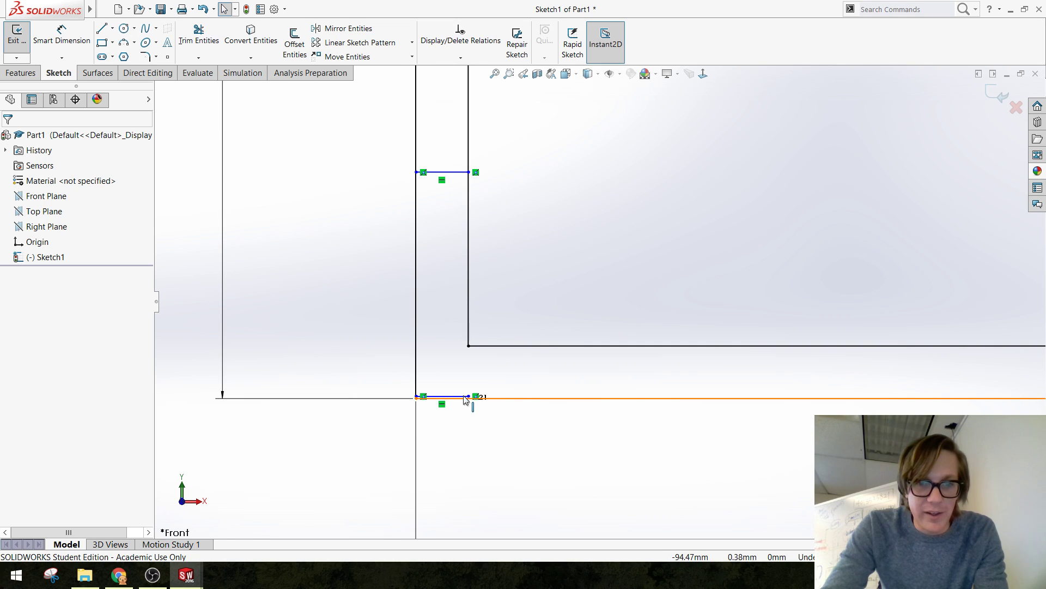
{"action": "left_click_drag", "start_coordinate": [465, 398], "coordinate": [465, 280]}
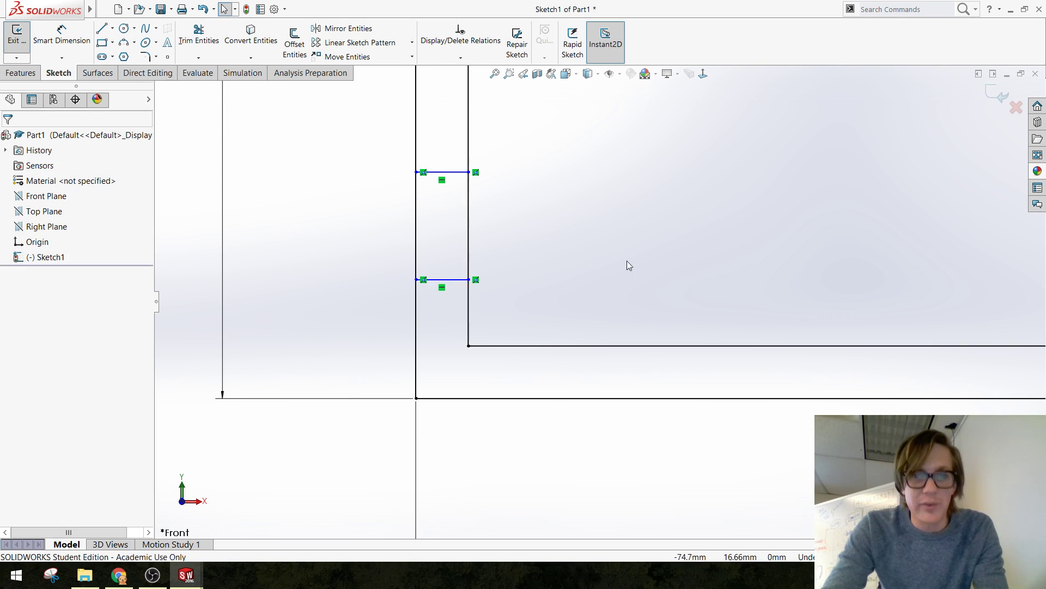
{"action": "scroll", "coordinate": [627, 261], "scroll_direction": "up", "scroll_amount": 8}
{"action": "scroll", "coordinate": [644, 210], "scroll_direction": "down", "scroll_amount": 3}
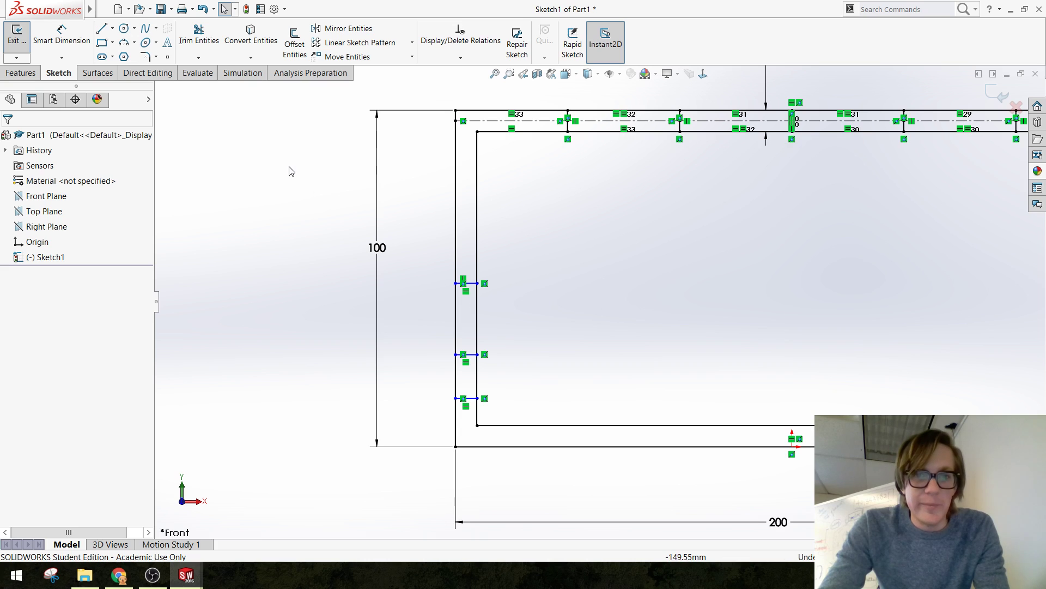
{"action": "left_click", "coordinate": [61, 37]}
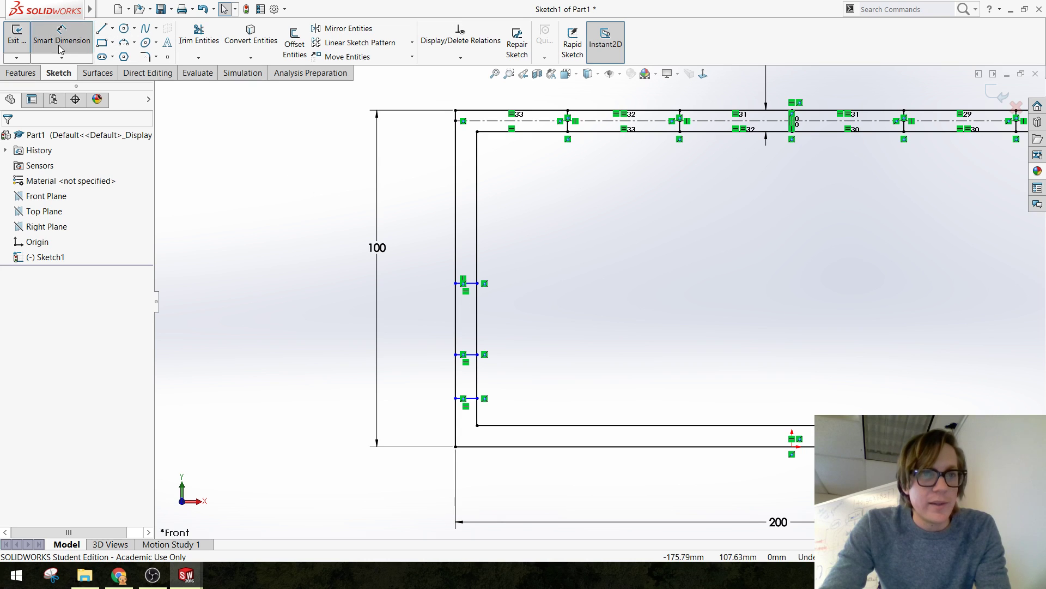
{"action": "left_click", "coordinate": [468, 398]}
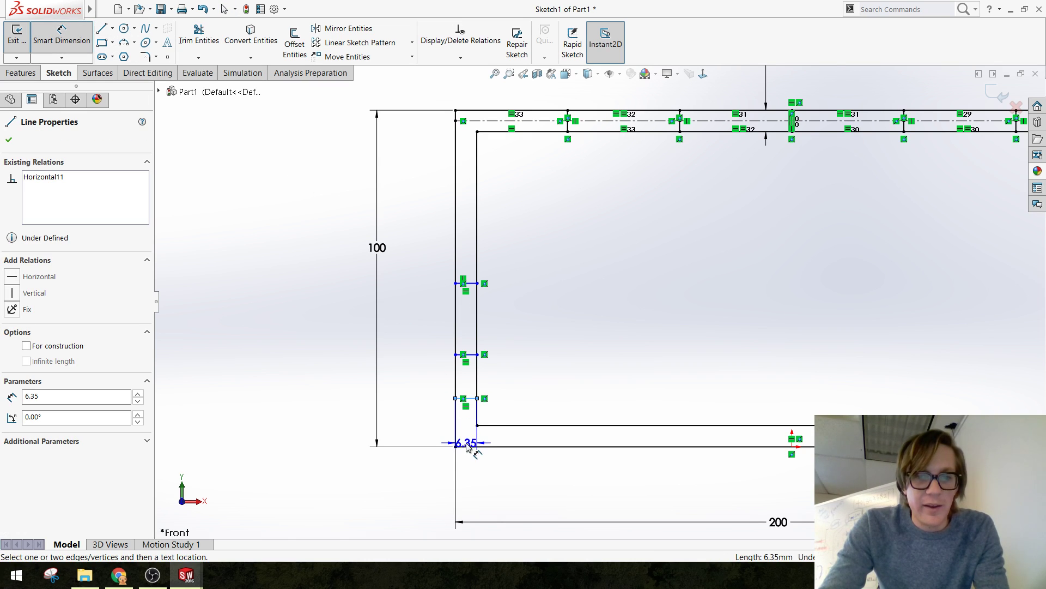
{"action": "left_click", "coordinate": [473, 447]}
{"action": "left_click", "coordinate": [417, 436]}
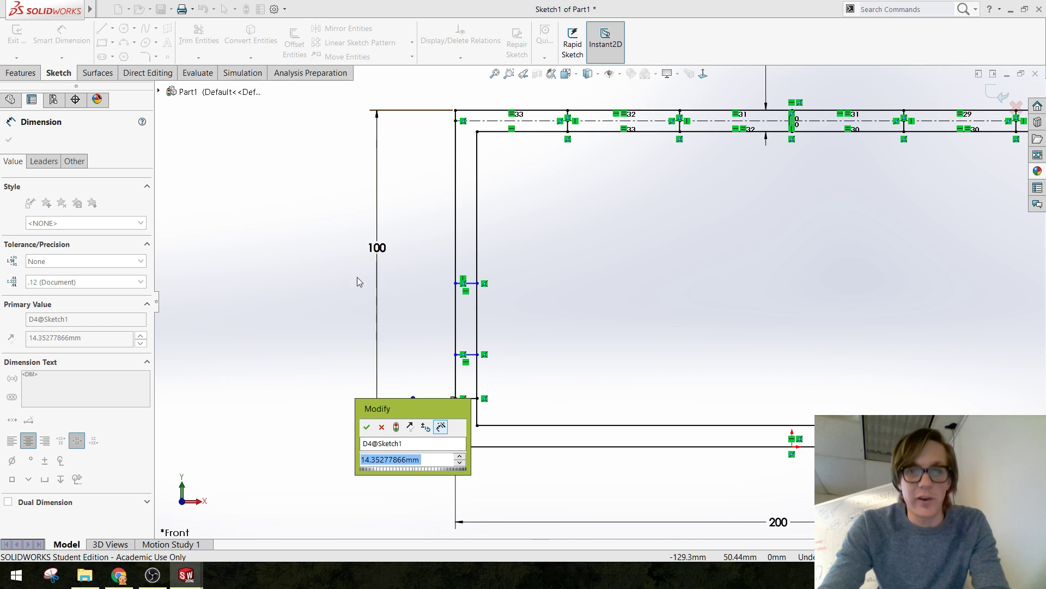
{"action": "left_click", "coordinate": [381, 252]}
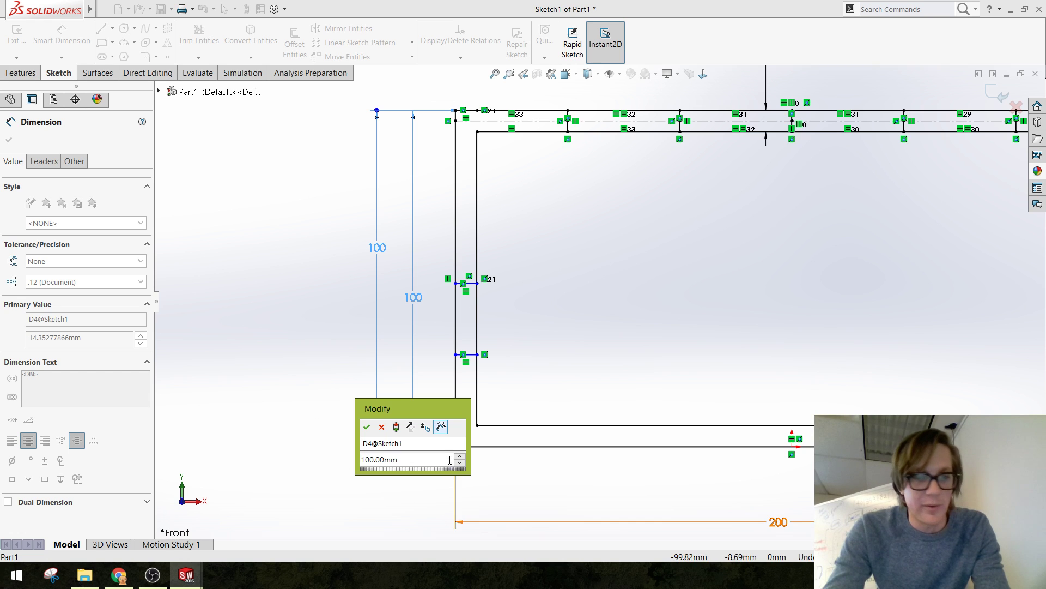
{"action": "key", "text": "Escape"}
{"action": "left_click", "coordinate": [438, 402]}
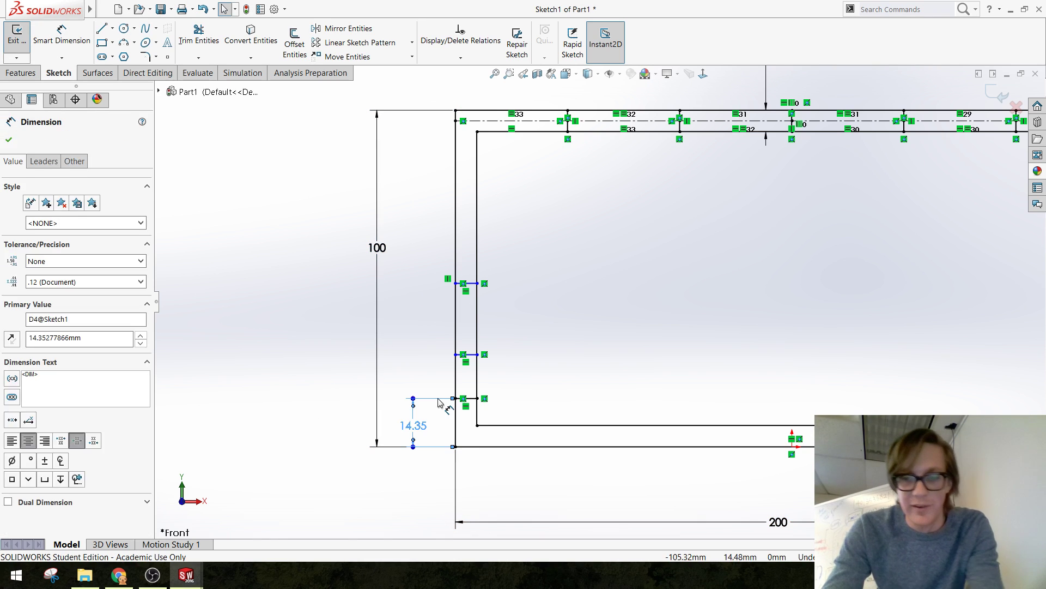
{"action": "key", "text": "Delete"}
Dimension the lowest left division line from the bottom outer edge with the equation ="D2@Sketch1"/4, a quarter of the overall height
{"action": "left_click", "coordinate": [62, 36]}
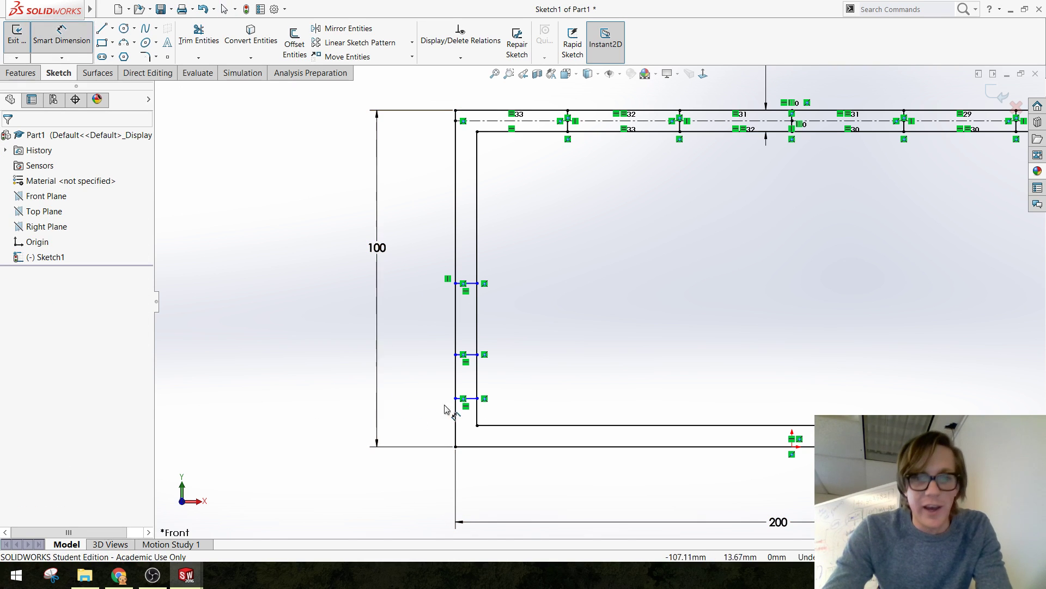
{"action": "left_click", "coordinate": [472, 399]}
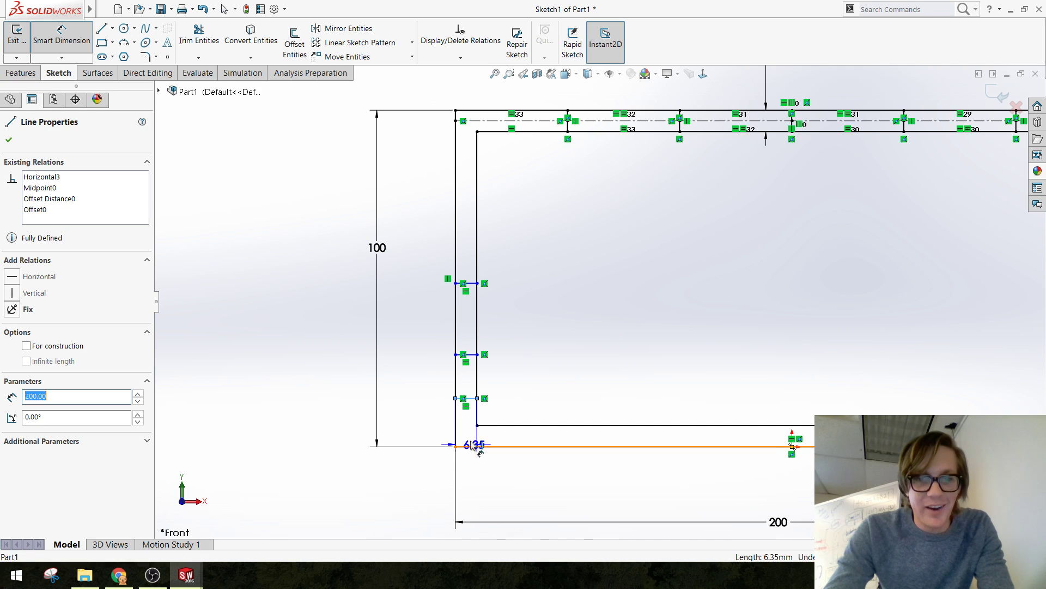
{"action": "left_click", "coordinate": [472, 446]}
{"action": "left_click", "coordinate": [417, 419]}
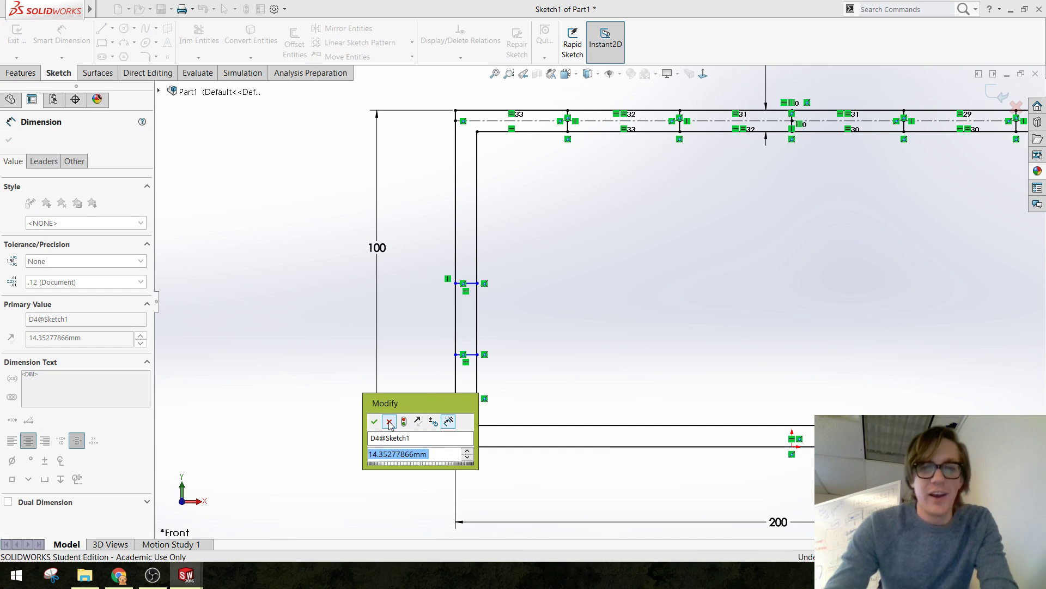
{"action": "type", "text": "="}
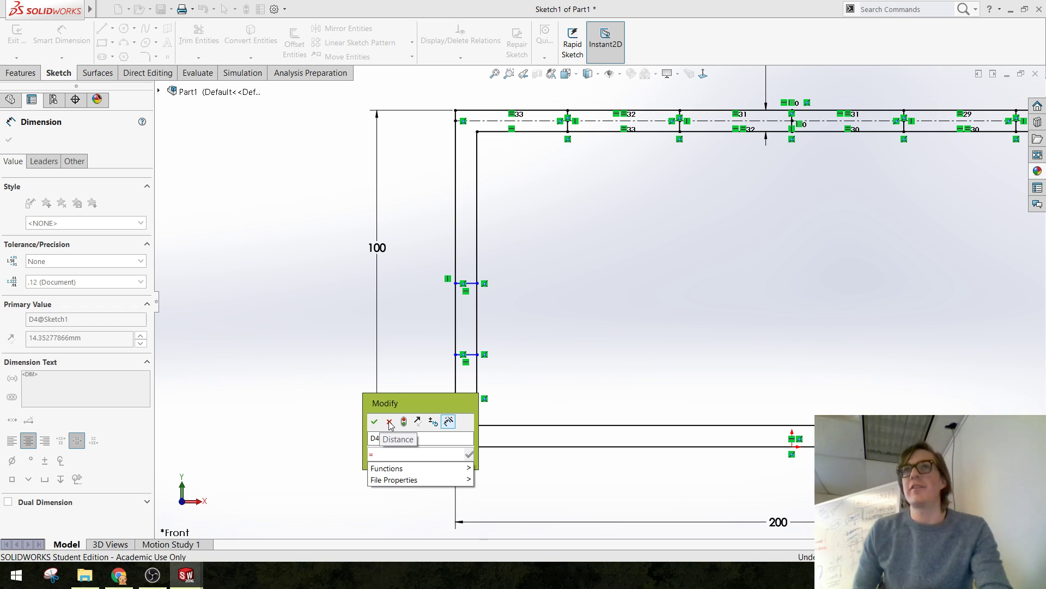
{"action": "left_click", "coordinate": [380, 252]}
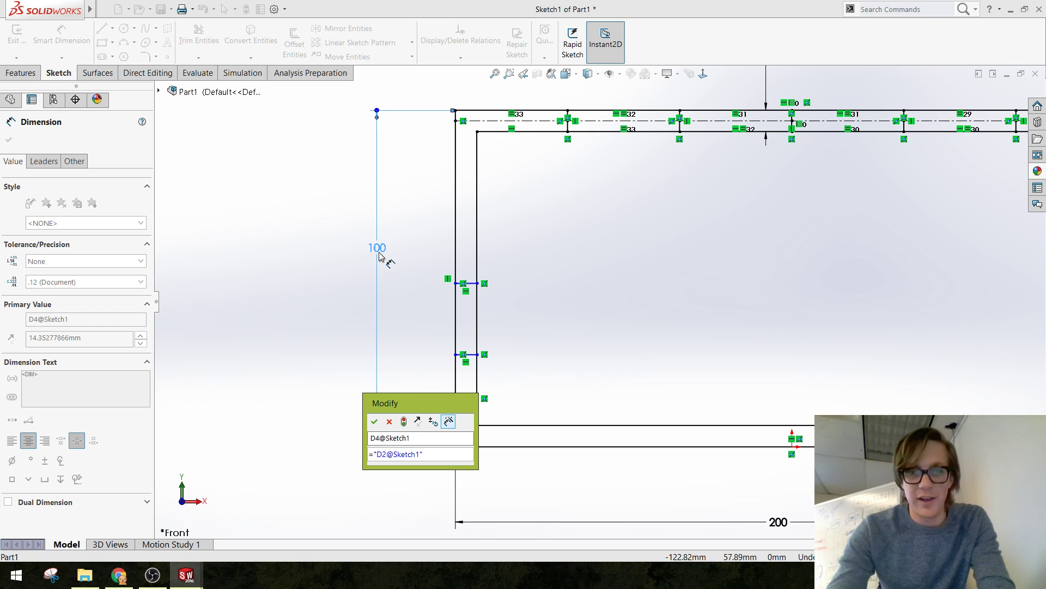
{"action": "type", "text": "/4"}
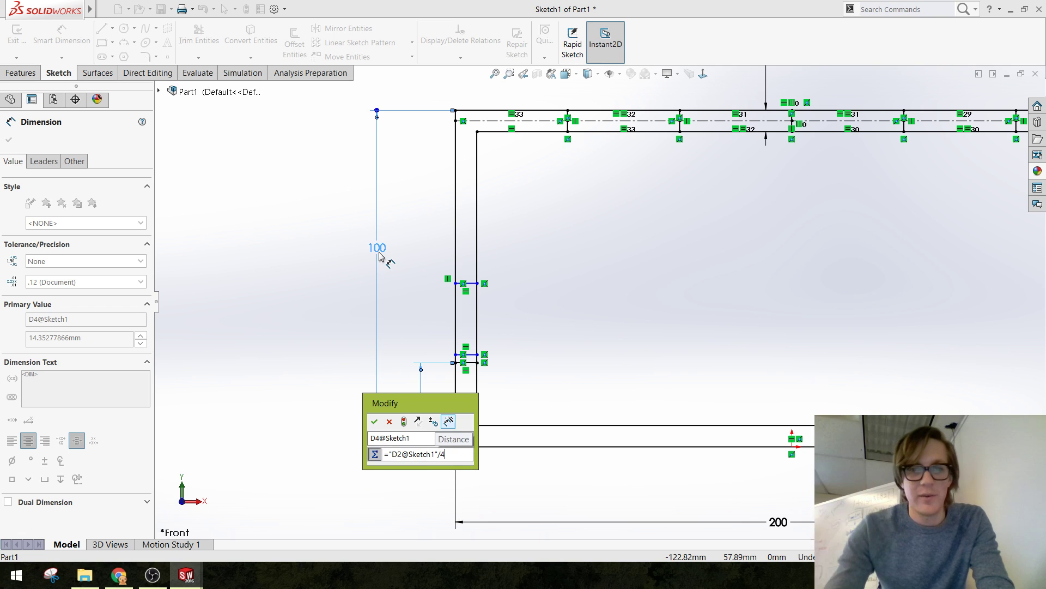
{"action": "left_click", "coordinate": [374, 421]}
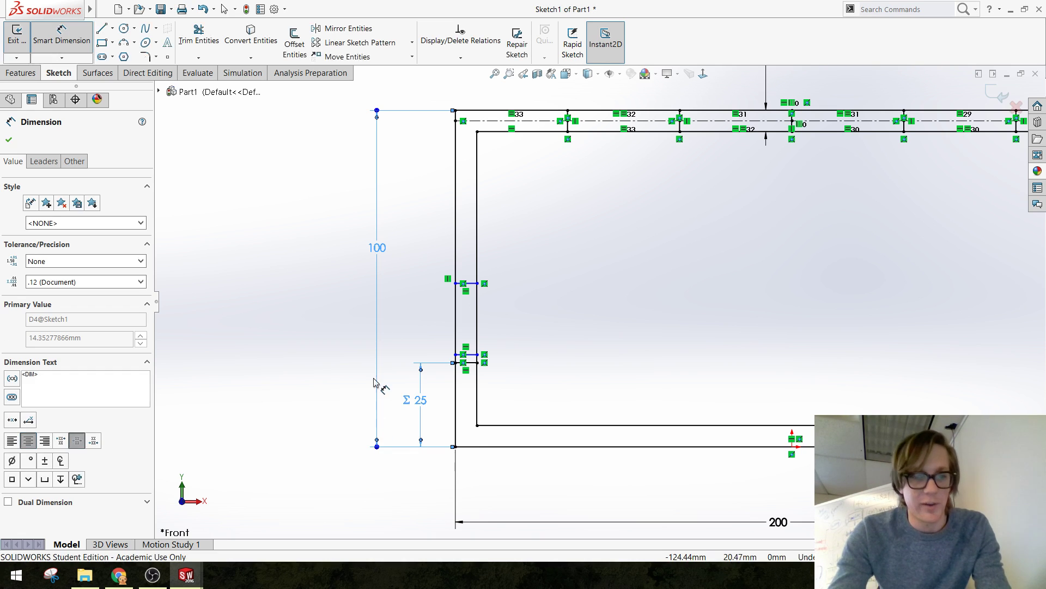
{"action": "left_click", "coordinate": [355, 403]}
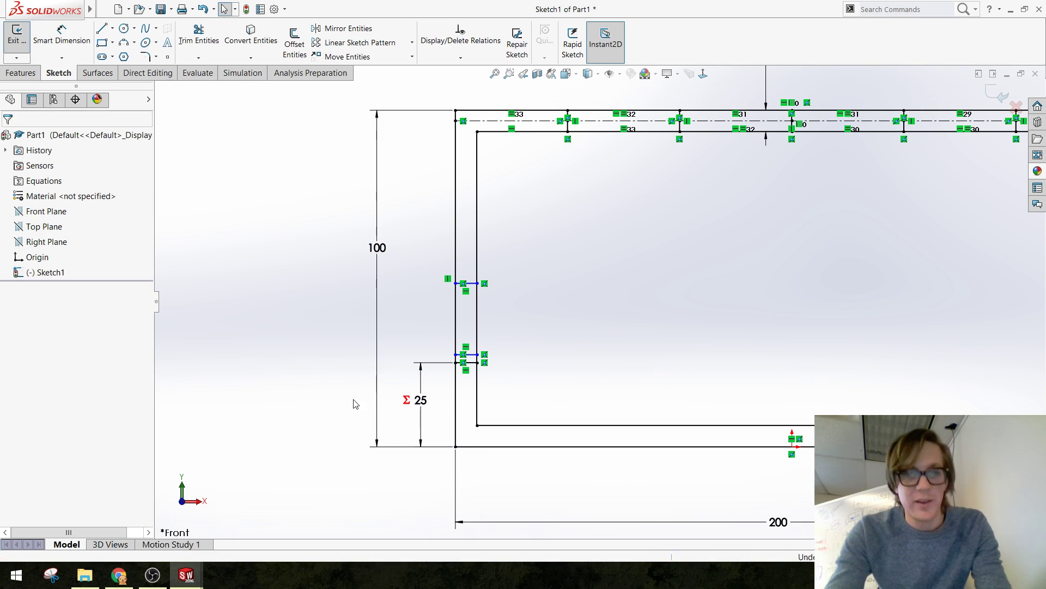
Test the height-driven division spacing with an overall height of 75 mm, and undo the change
{"action": "left_click", "coordinate": [389, 249]}
{"action": "double_click", "coordinate": [377, 247]}
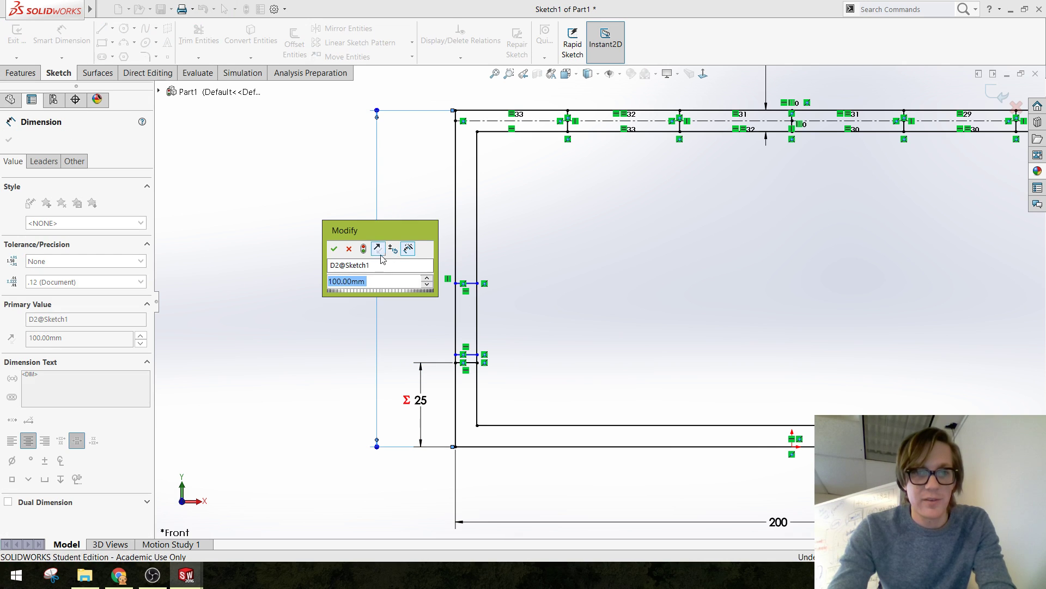
{"action": "type", "text": "75"}
{"action": "key", "text": "Return"}
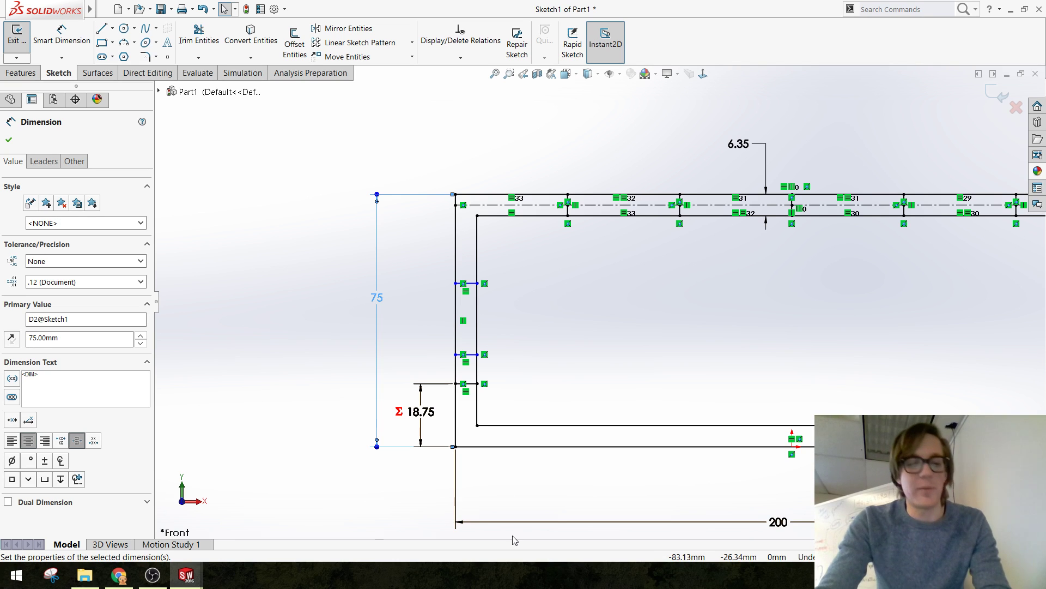
{"action": "key", "text": "ctrl+z"}
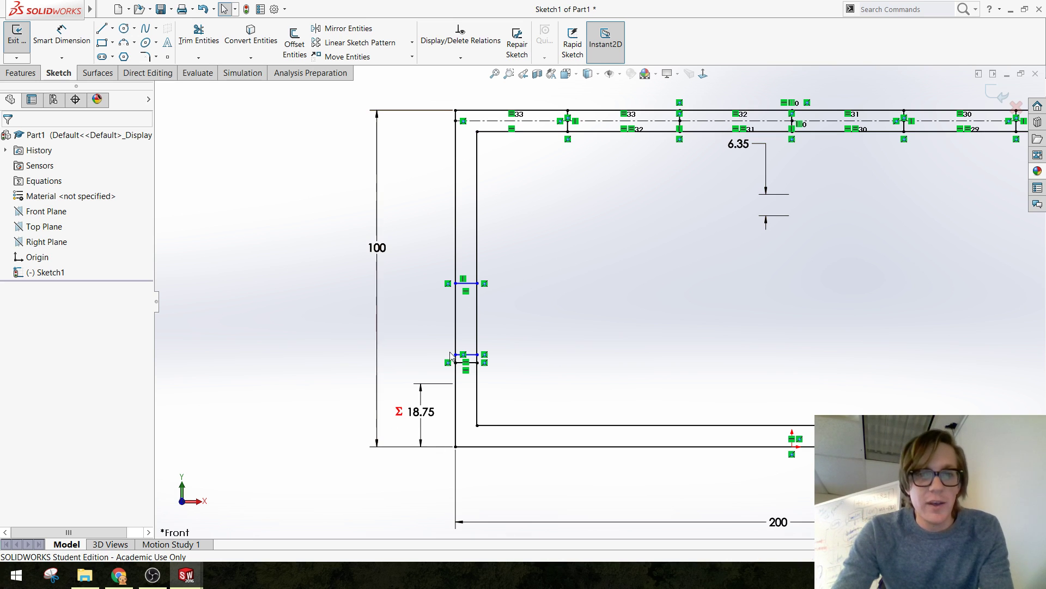
Dimension the spacing between the lowest and middle left division lines with the equation ="D4@Sketch1"
{"action": "left_click", "coordinate": [71, 31]}
{"action": "scroll", "coordinate": [493, 363], "scroll_direction": "down", "scroll_amount": 3}
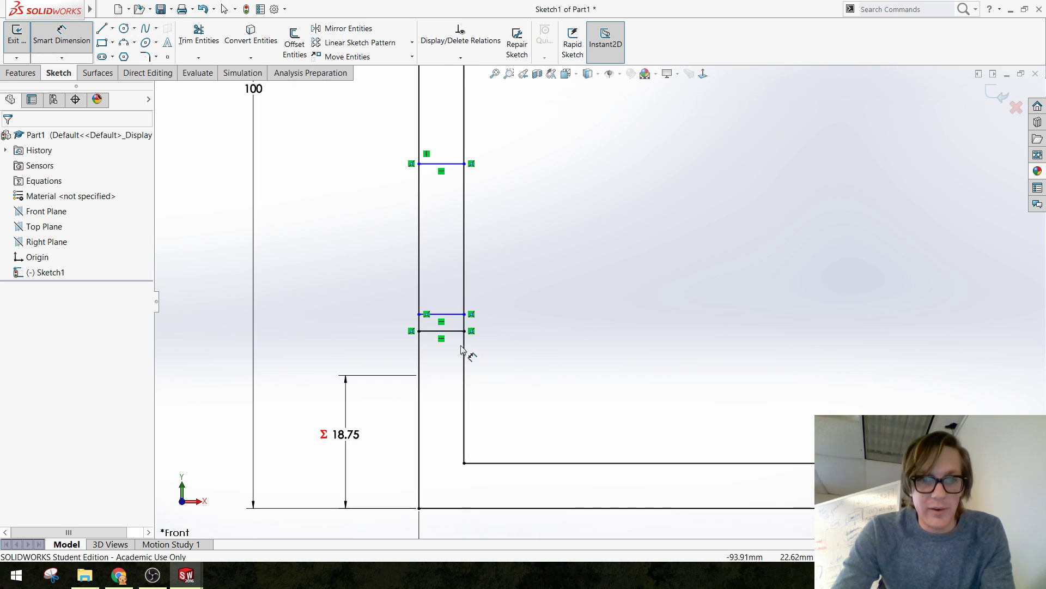
{"action": "left_click", "coordinate": [461, 314]}
{"action": "left_click", "coordinate": [460, 331]}
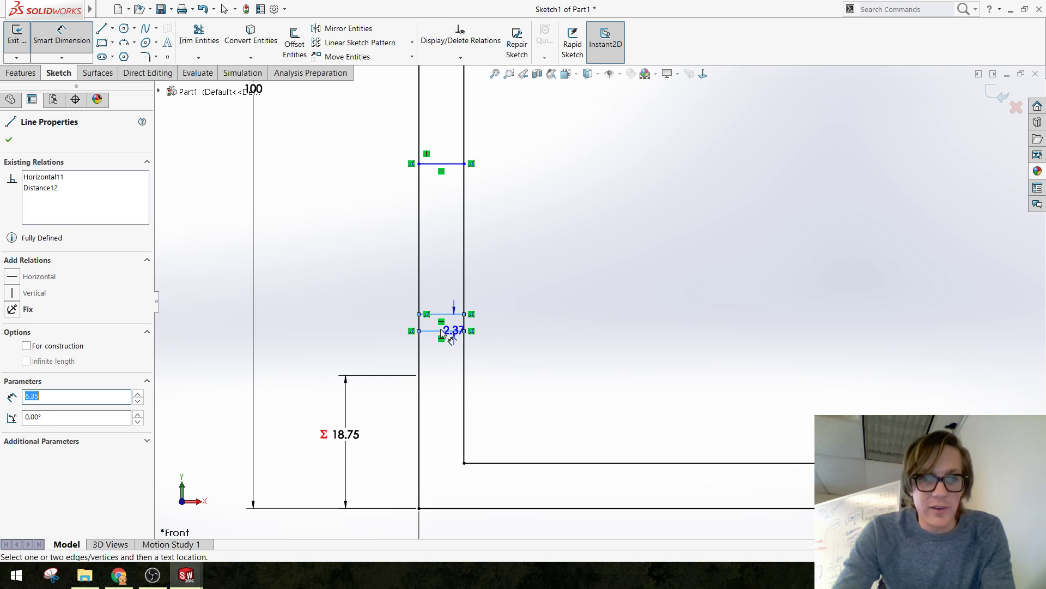
{"action": "left_click", "coordinate": [361, 328]}
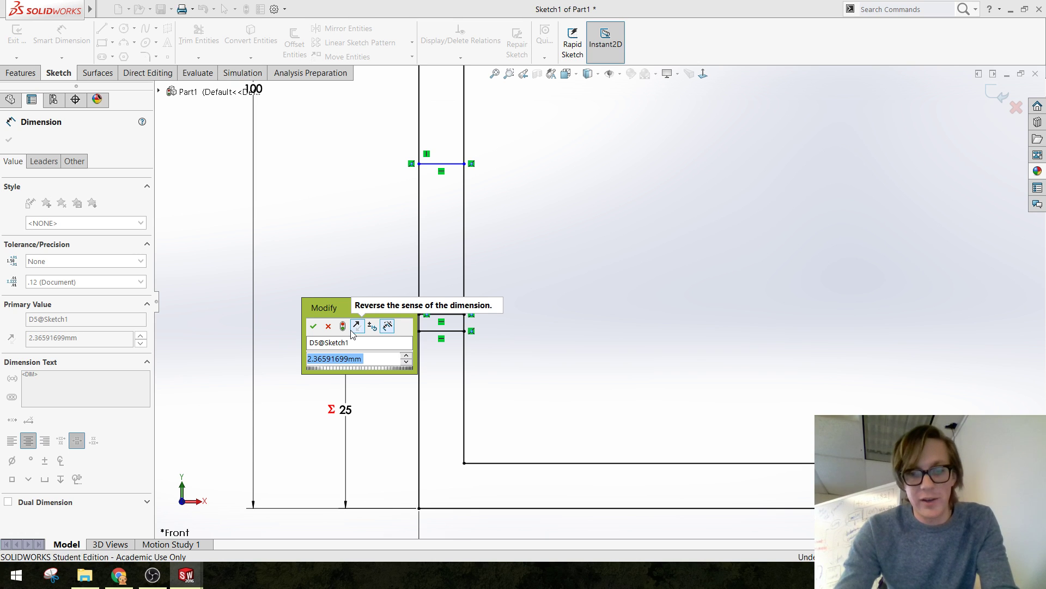
{"action": "type", "text": "="}
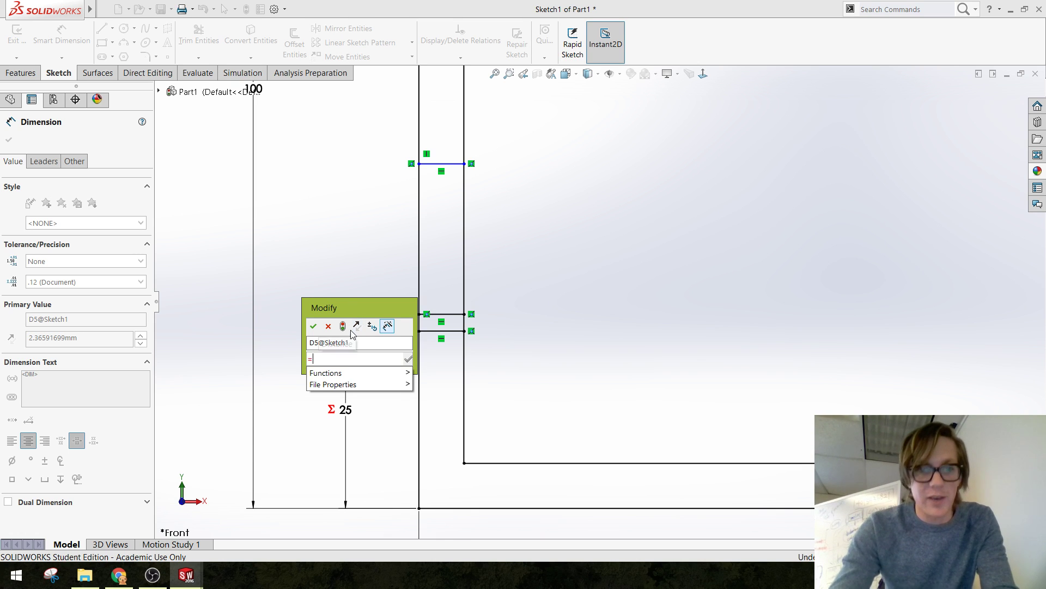
{"action": "left_click", "coordinate": [343, 414]}
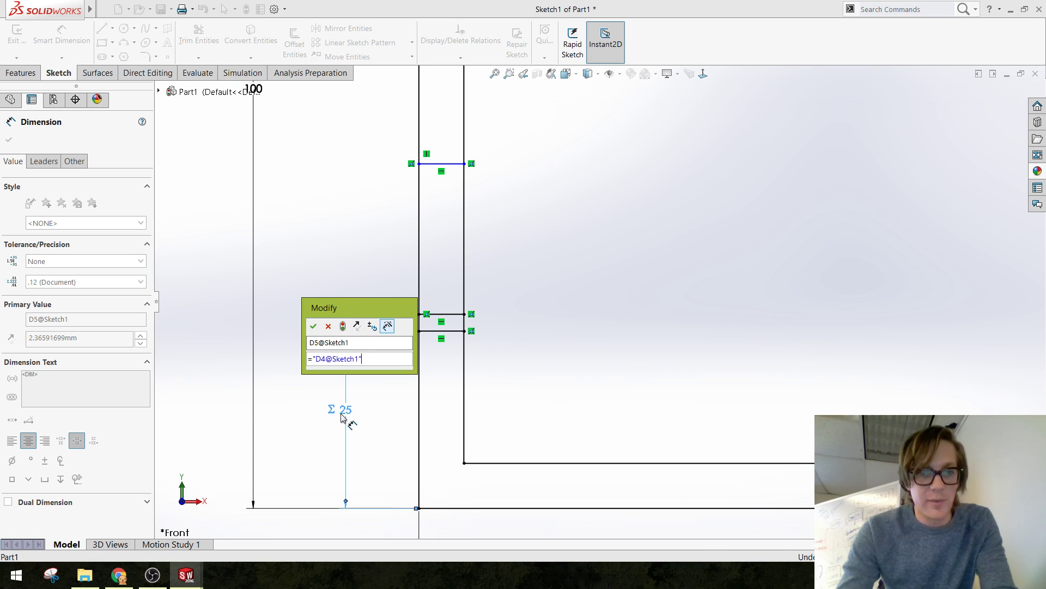
{"action": "left_click", "coordinate": [313, 326]}
{"action": "scroll", "coordinate": [566, 341], "scroll_direction": "up", "scroll_amount": 3}
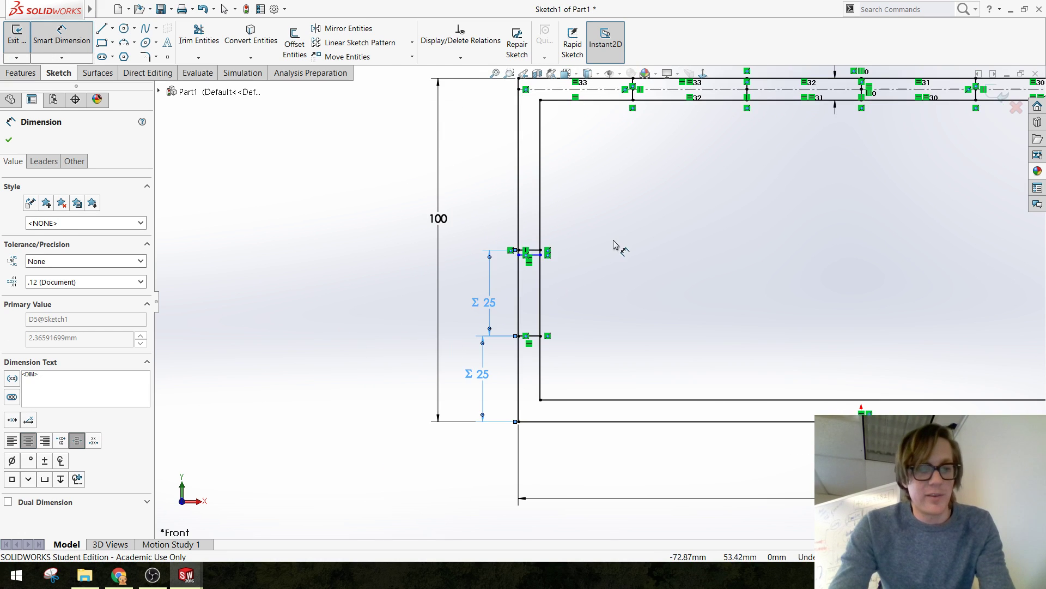
{"action": "key", "text": "Escape"}
Move the remaining left division line above the middle one, and dimension their spacing with an equation linked to the lowest spacing dimension
{"action": "scroll", "coordinate": [599, 254], "scroll_direction": "down", "scroll_amount": 3}
{"action": "left_click_drag", "start_coordinate": [492, 264], "coordinate": [480, 145]}
{"action": "right_click_drag", "start_coordinate": [388, 187], "coordinate": [363, 117]}
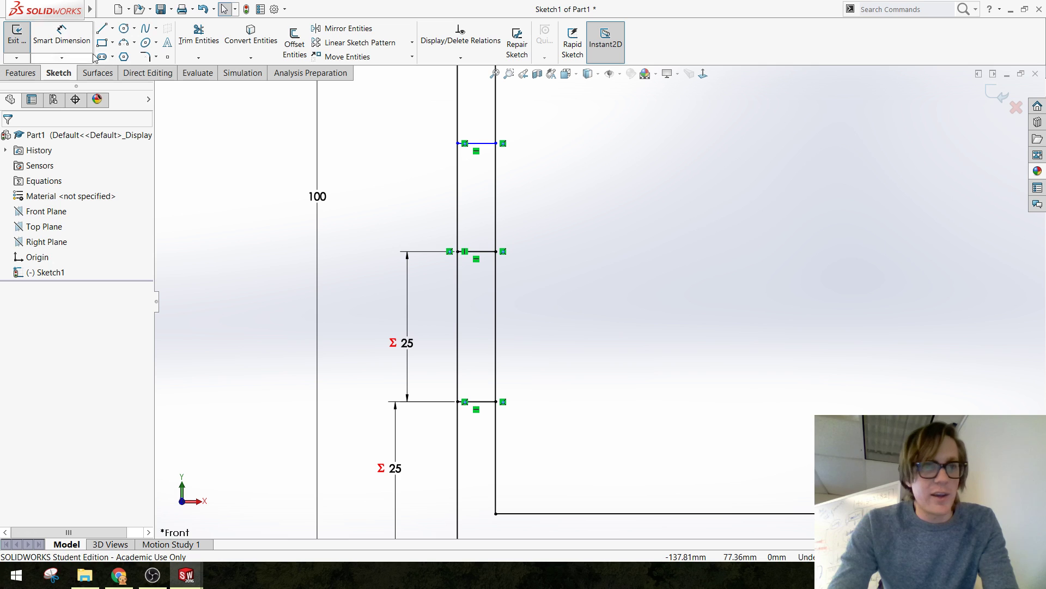
{"action": "left_click", "coordinate": [480, 143]}
{"action": "left_click", "coordinate": [485, 252]}
{"action": "left_click", "coordinate": [383, 211]}
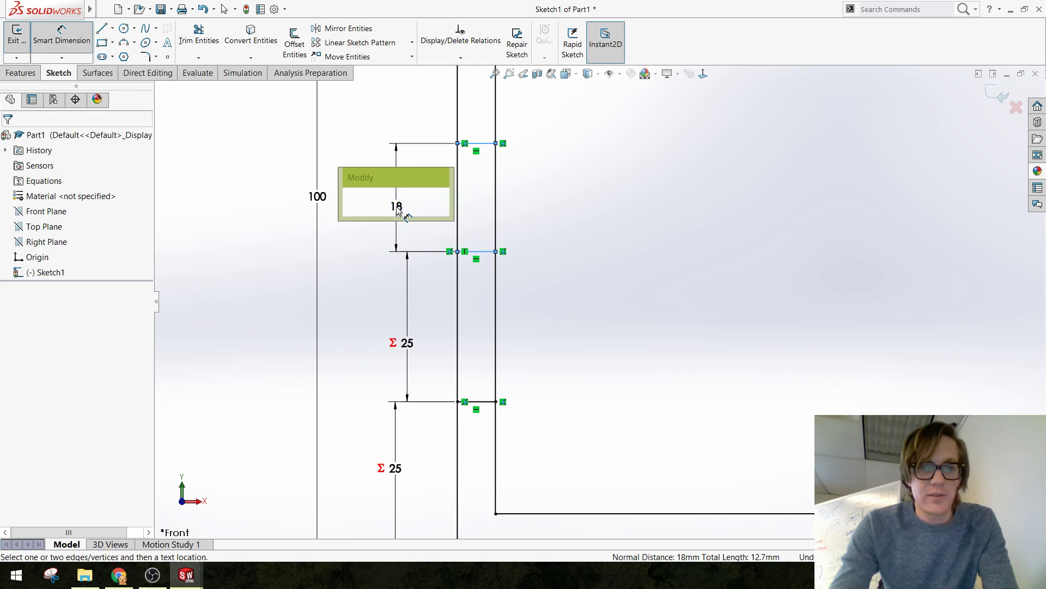
{"action": "type", "text": "="}
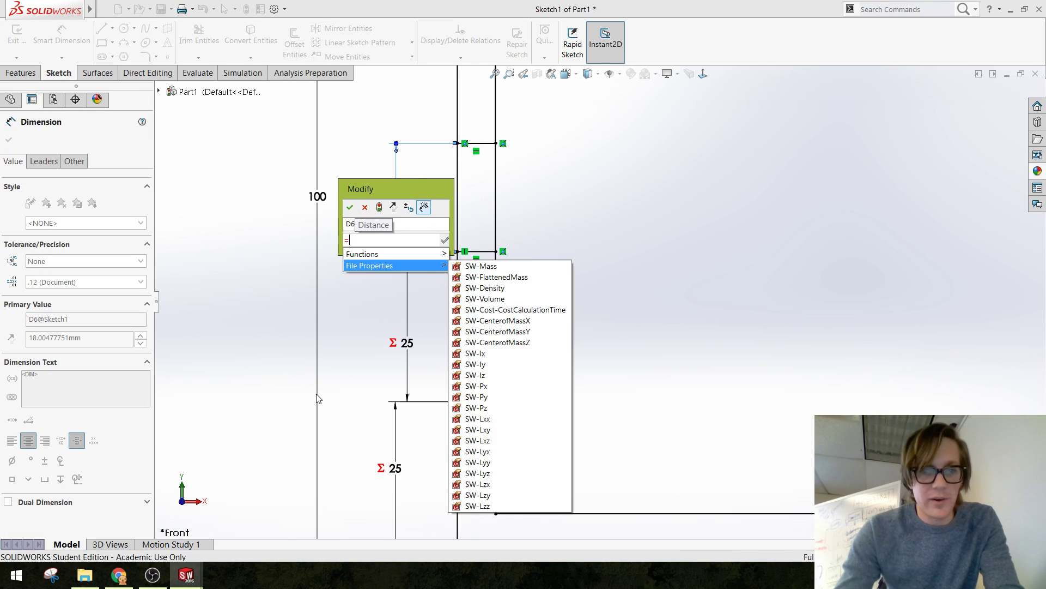
{"action": "left_click", "coordinate": [390, 467]}
{"action": "left_click", "coordinate": [349, 207]}
{"action": "key", "text": "Escape"}
{"action": "scroll", "coordinate": [611, 321], "scroll_direction": "up", "scroll_amount": 5}
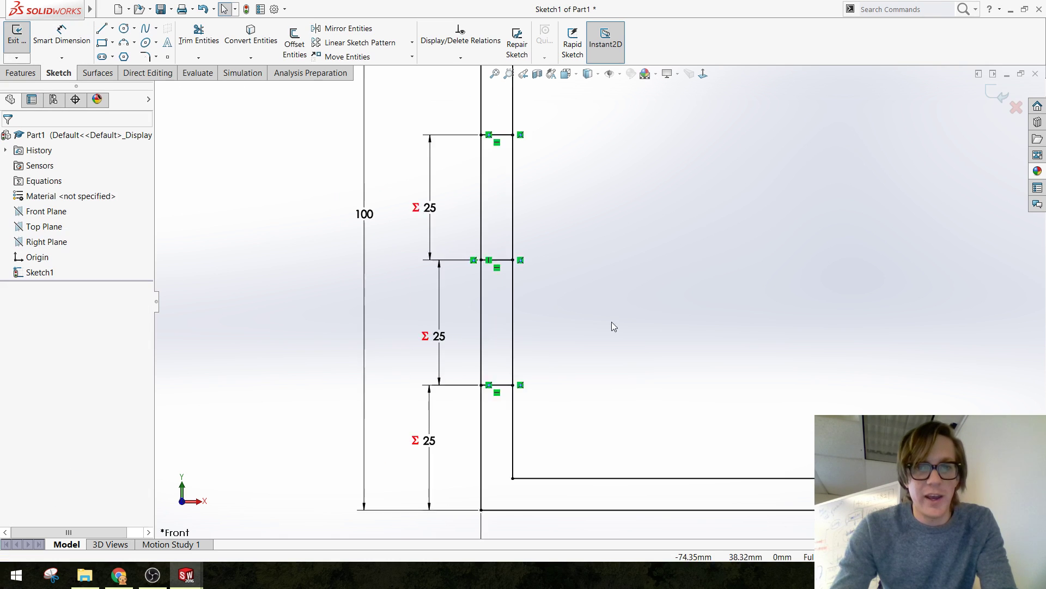
{"action": "scroll", "coordinate": [728, 330], "scroll_direction": "down", "scroll_amount": 2}
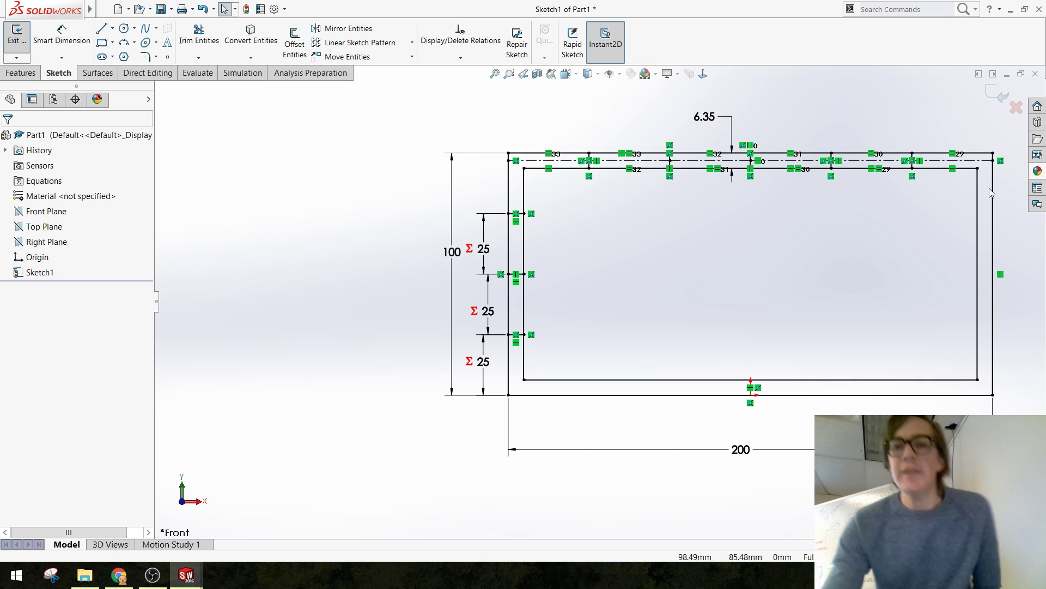
Draw a vertical centerline about 114 mm long from the midpoint of the bottom outer edge up past the top edge
{"action": "scroll", "coordinate": [809, 165], "scroll_direction": "up", "scroll_amount": 2}
{"action": "scroll", "coordinate": [661, 369], "scroll_direction": "down", "scroll_amount": 3}
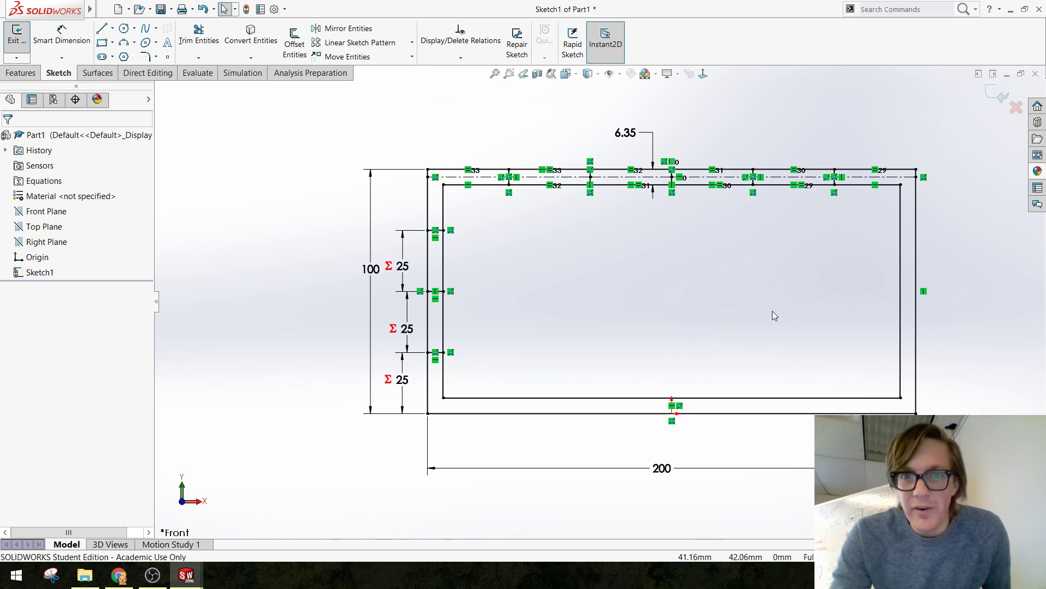
{"action": "scroll", "coordinate": [774, 315], "scroll_direction": "down", "scroll_amount": 2}
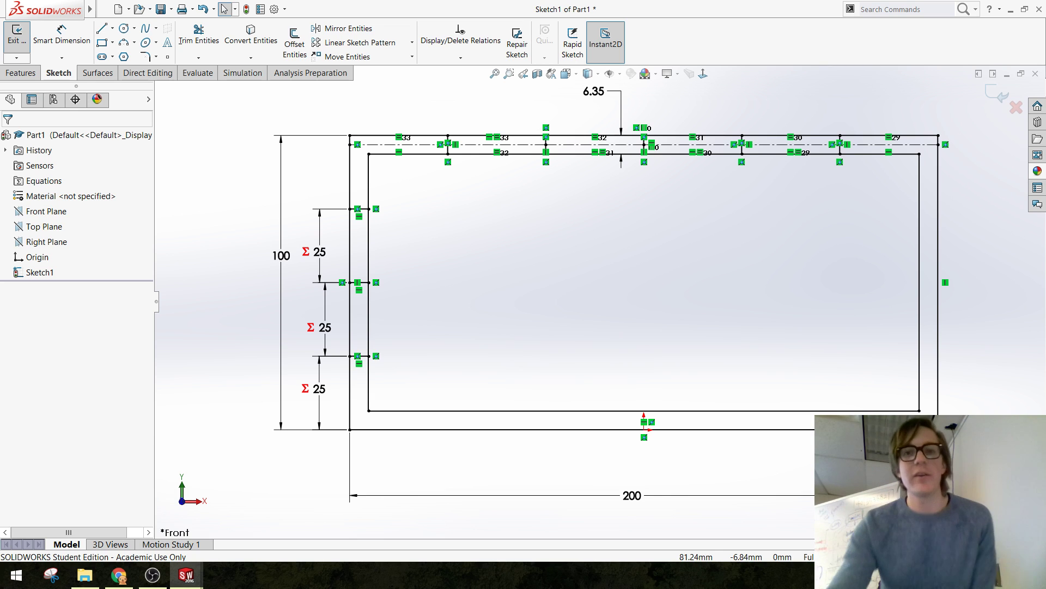
{"action": "left_click", "coordinate": [112, 29]}
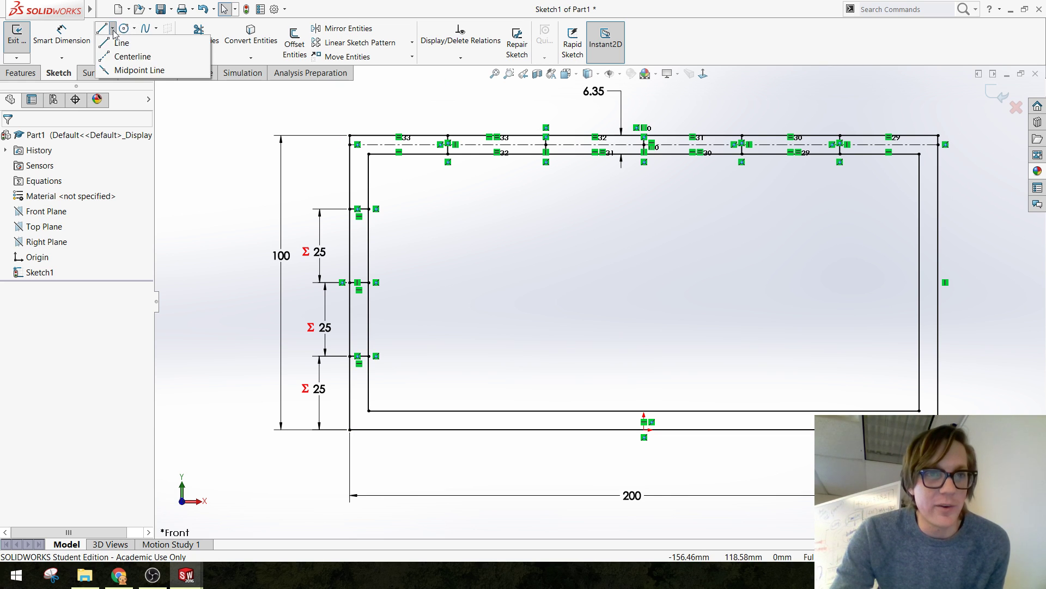
{"action": "left_click", "coordinate": [125, 54]}
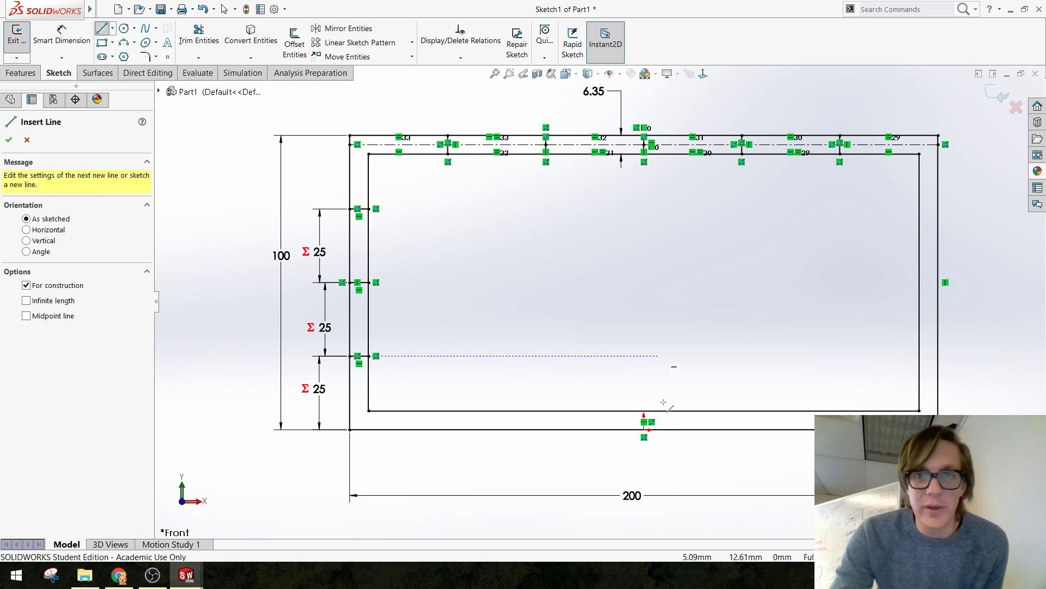
{"action": "left_click", "coordinate": [646, 429]}
{"action": "left_click", "coordinate": [644, 95]}
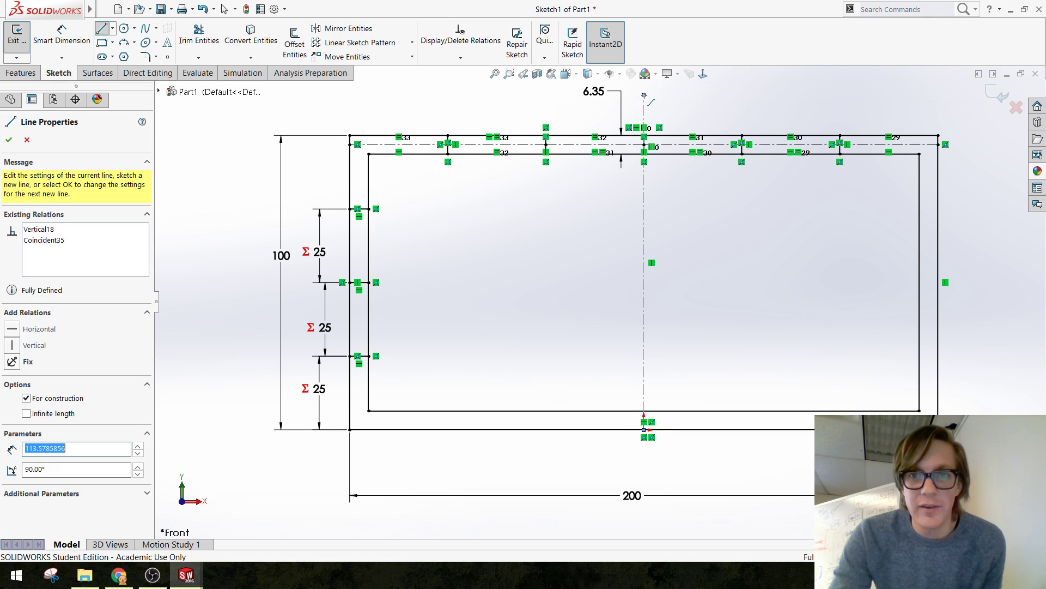
{"action": "key", "text": "Escape"}
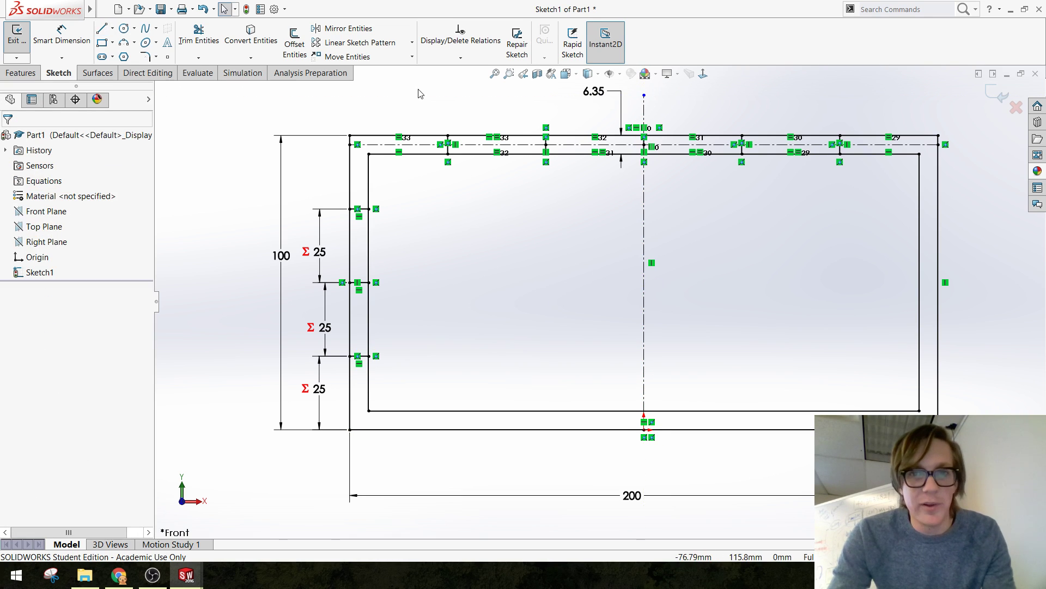
Draw a horizontal centerline from the inner end of the middle left division line to beyond the right outer edge
{"action": "left_click", "coordinate": [112, 28]}
{"action": "left_click", "coordinate": [126, 52]}
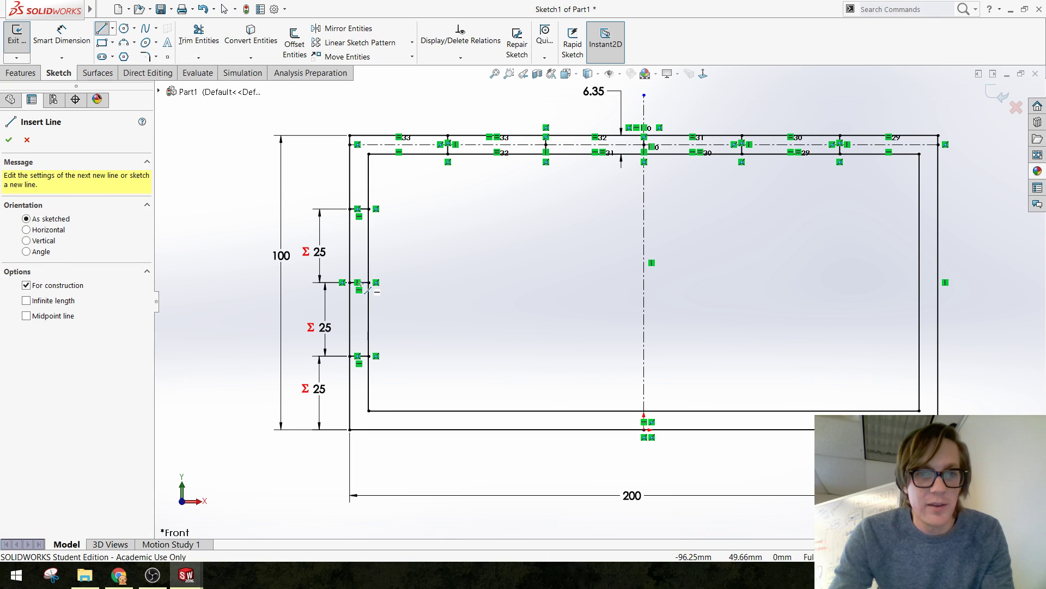
{"action": "left_click", "coordinate": [369, 282]}
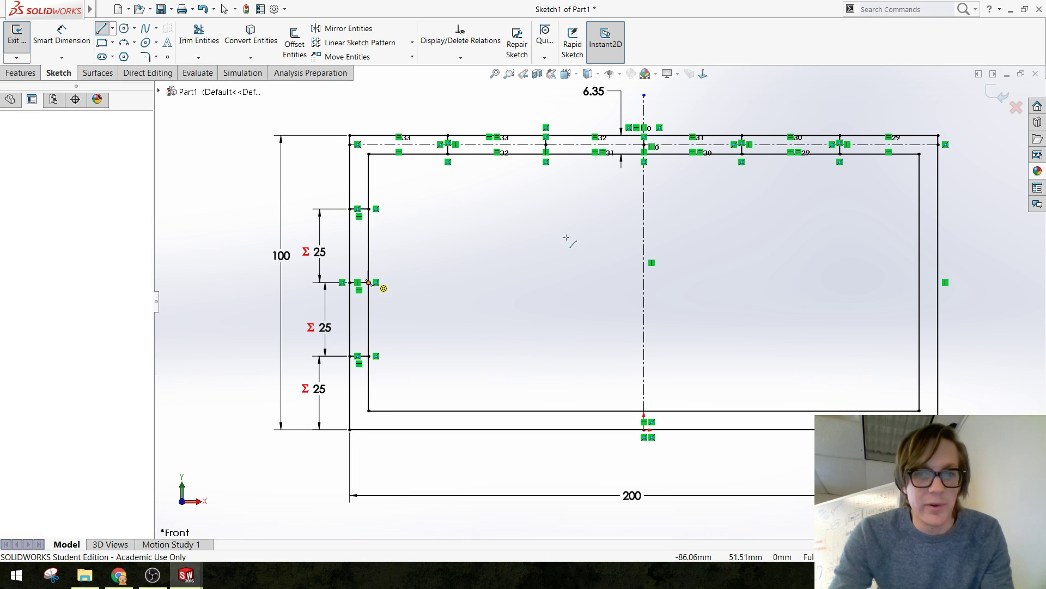
{"action": "left_click", "coordinate": [1010, 282]}
{"action": "key", "text": "Escape"}
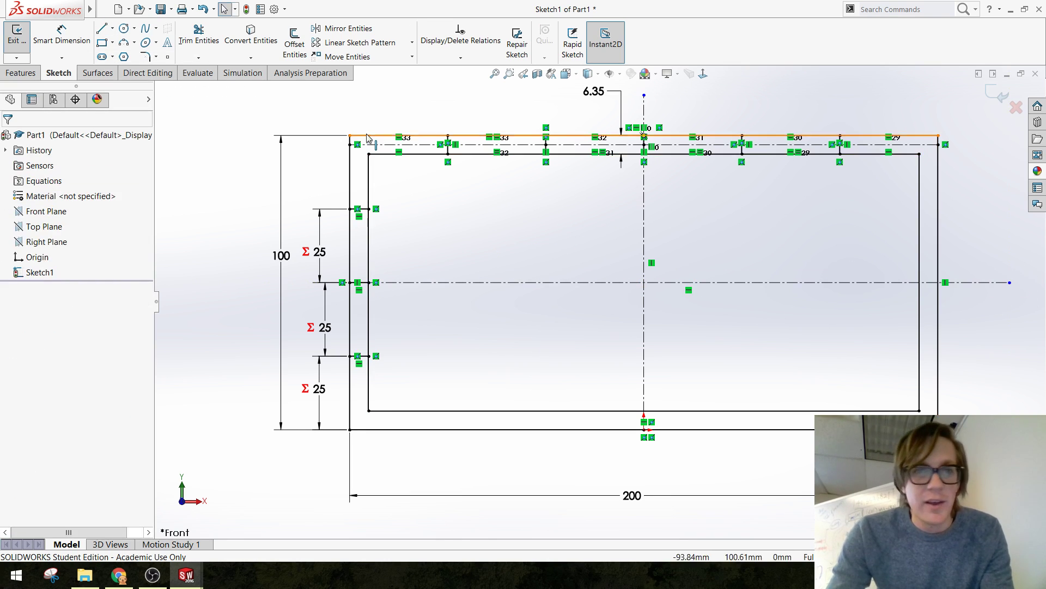
Mirror the three left division lines about the vertical centerline onto the right wall
{"action": "left_click", "coordinate": [335, 33]}
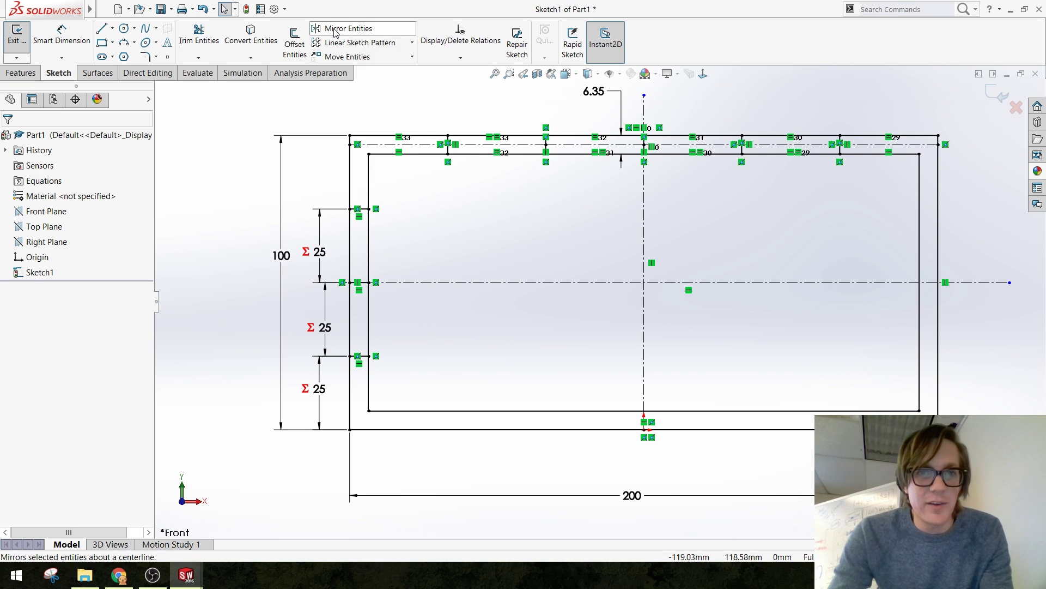
{"action": "scroll", "coordinate": [375, 289], "scroll_direction": "down", "scroll_amount": 2}
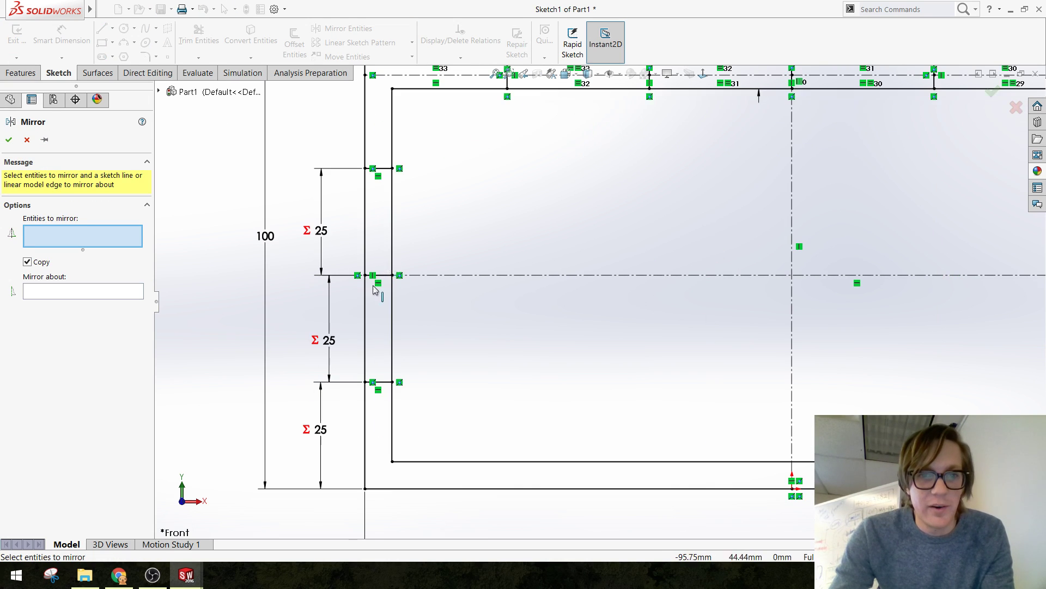
{"action": "left_click", "coordinate": [386, 170]}
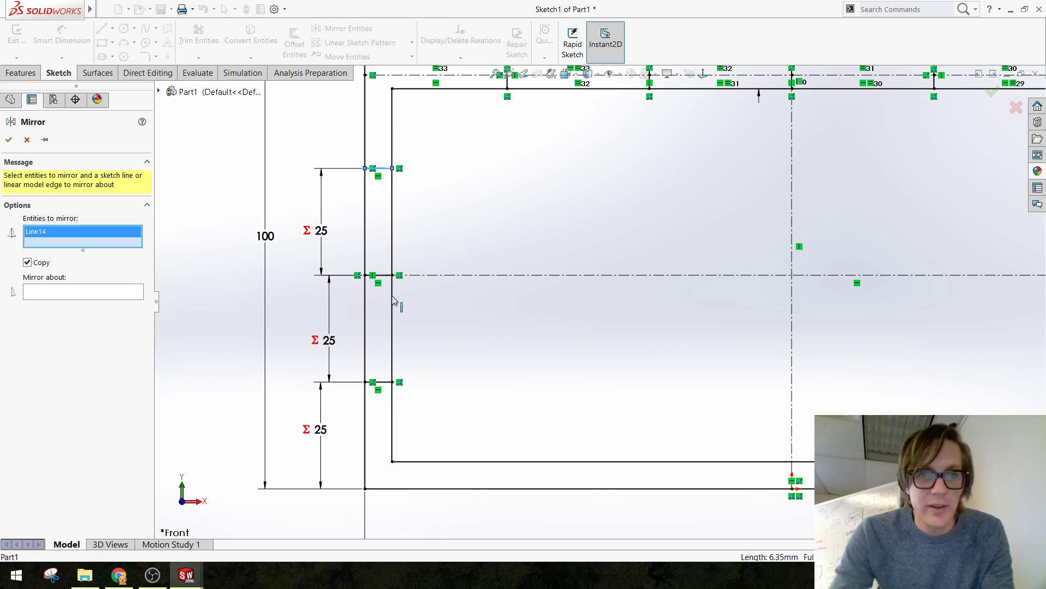
{"action": "left_click", "coordinate": [388, 275]}
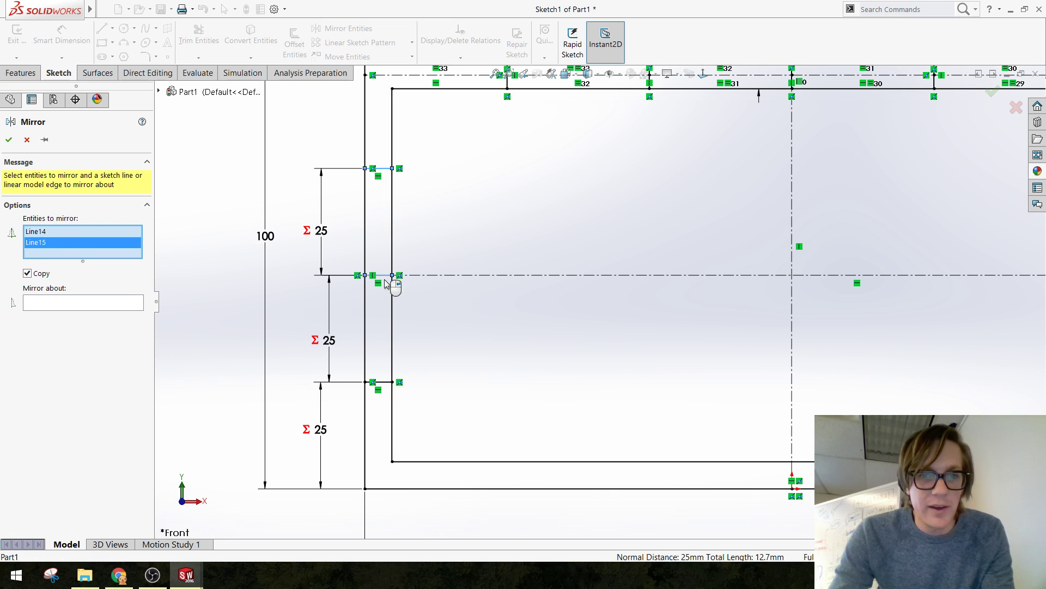
{"action": "left_click", "coordinate": [384, 382]}
{"action": "left_click", "coordinate": [82, 314]}
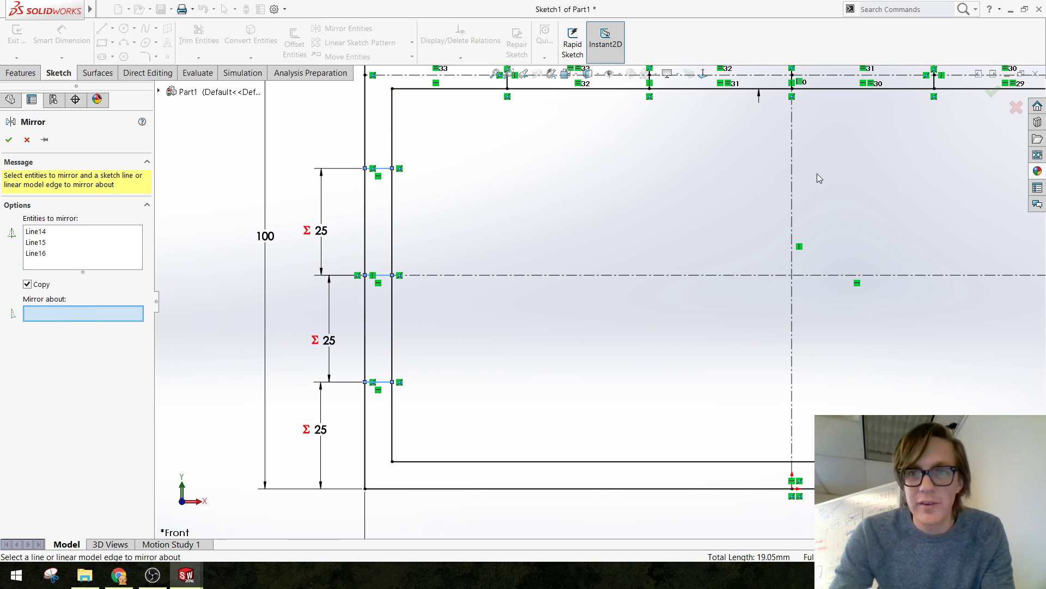
{"action": "scroll", "coordinate": [706, 248], "scroll_direction": "up", "scroll_amount": 3}
{"action": "left_click", "coordinate": [712, 223]}
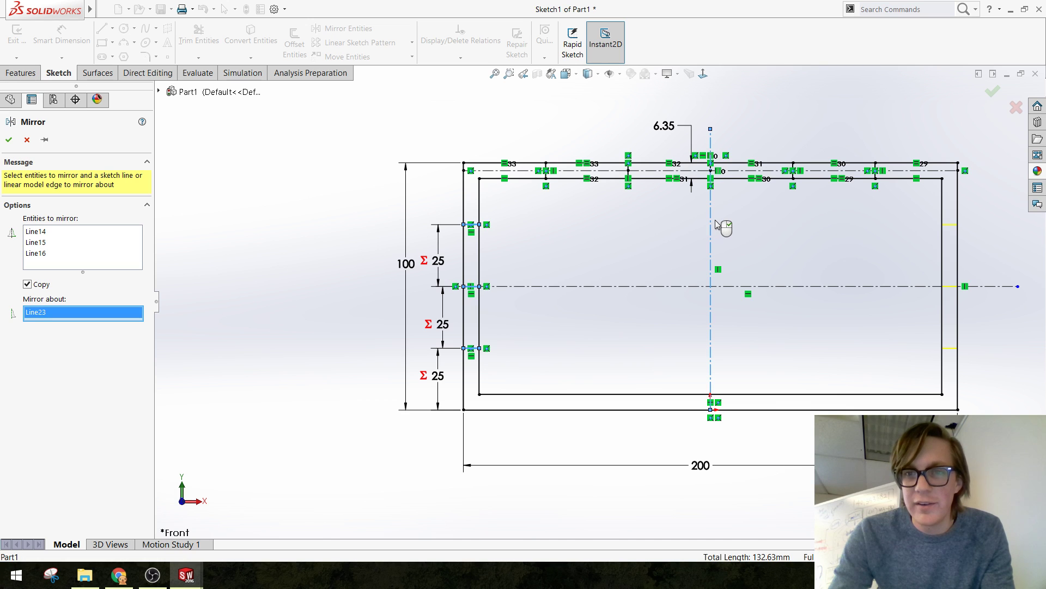
{"action": "right_click", "coordinate": [715, 221]}
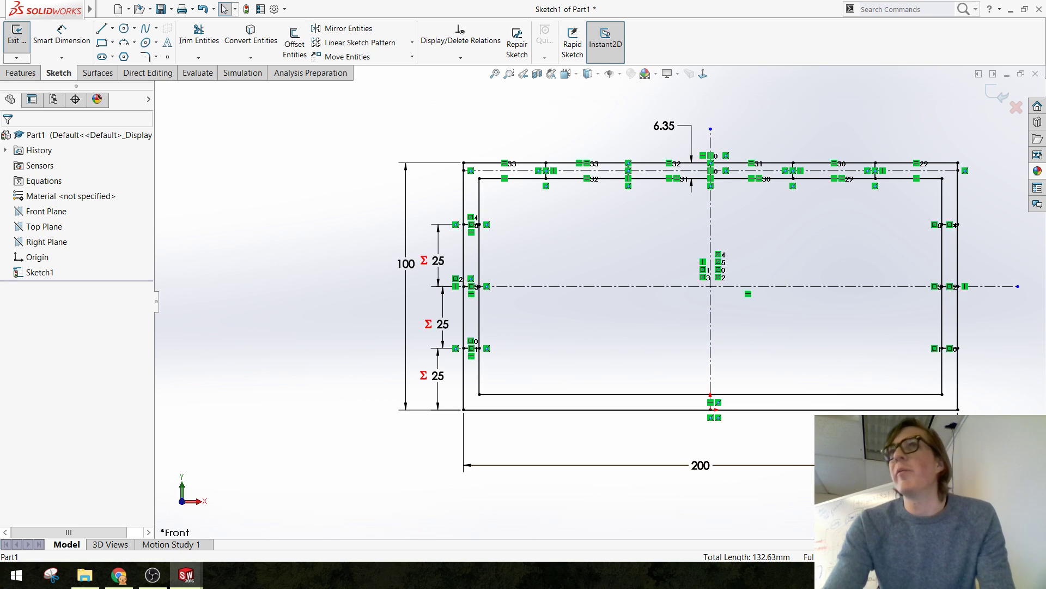
Try to mirror the five top division lines about the horizontal centerline onto the bottom wall
{"action": "scroll", "coordinate": [996, 338], "scroll_direction": "down", "scroll_amount": 2}
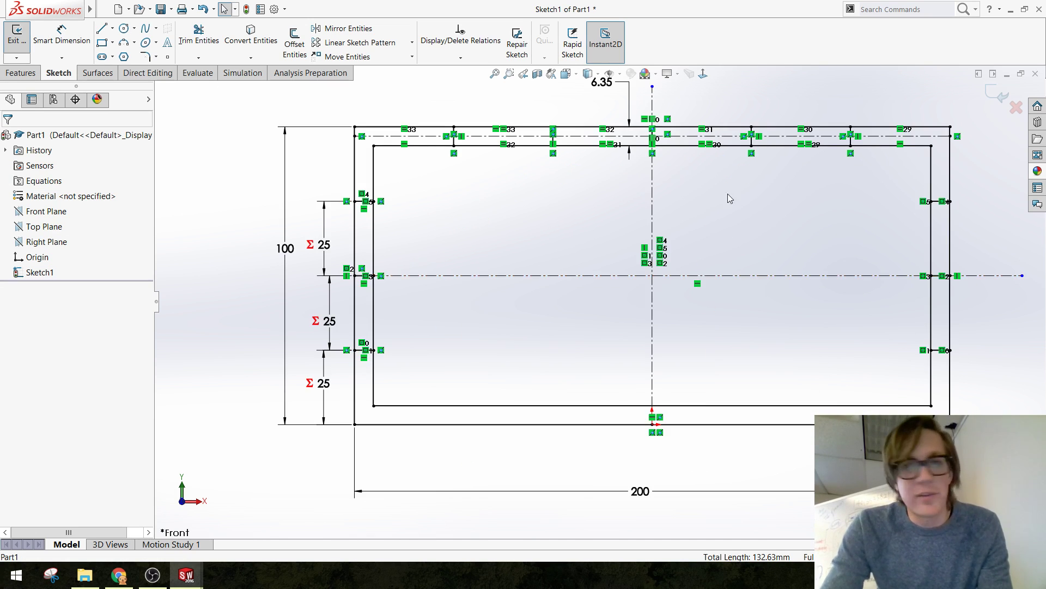
{"action": "left_click", "coordinate": [344, 29]}
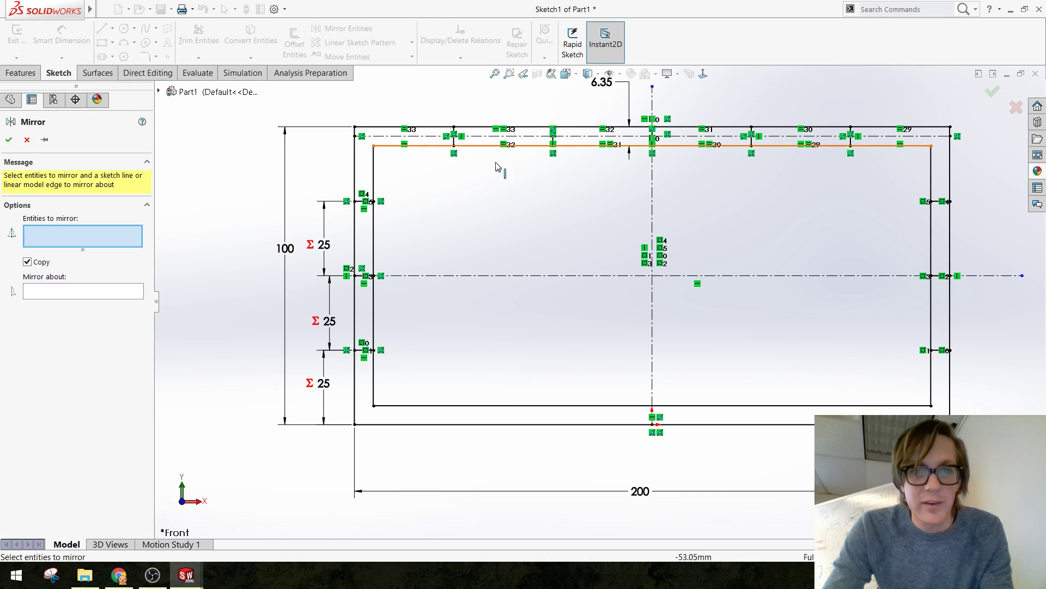
{"action": "scroll", "coordinate": [497, 166], "scroll_direction": "down", "scroll_amount": 2}
{"action": "left_click", "coordinate": [454, 138]}
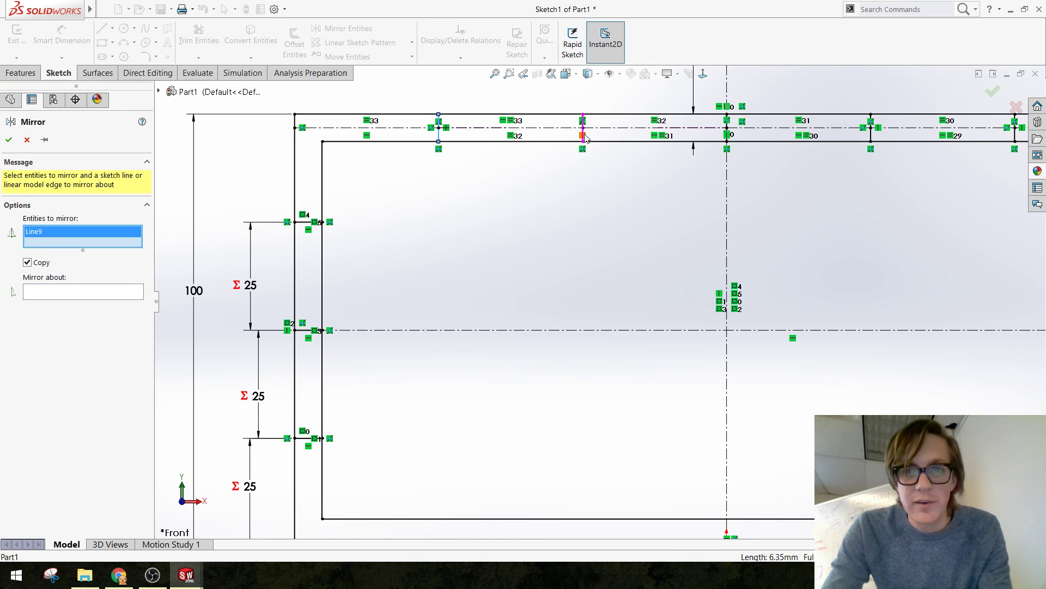
{"action": "scroll", "coordinate": [619, 150], "scroll_direction": "down", "scroll_amount": 3}
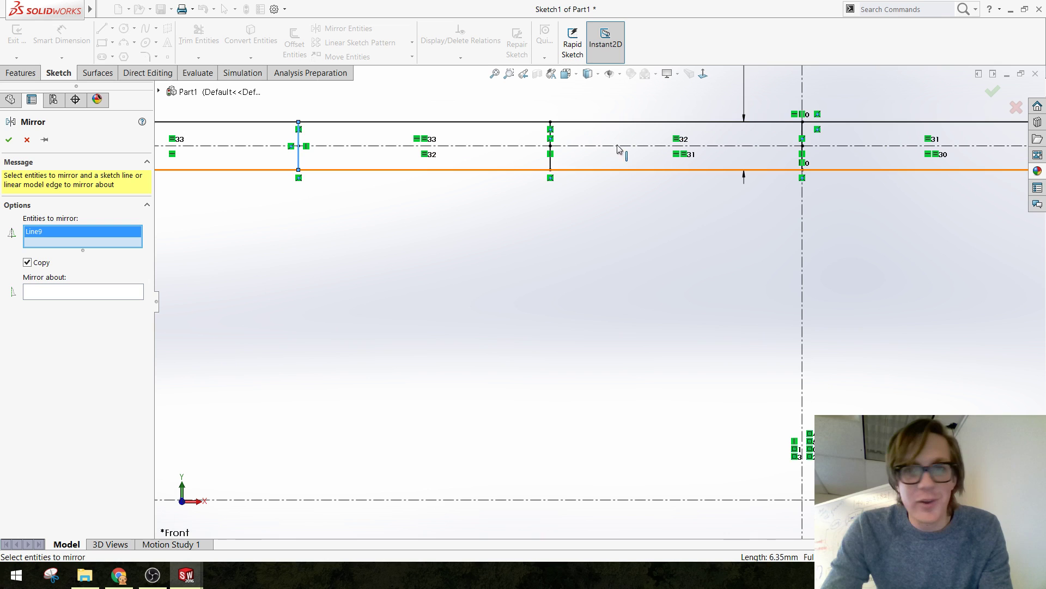
{"action": "left_click", "coordinate": [551, 162]}
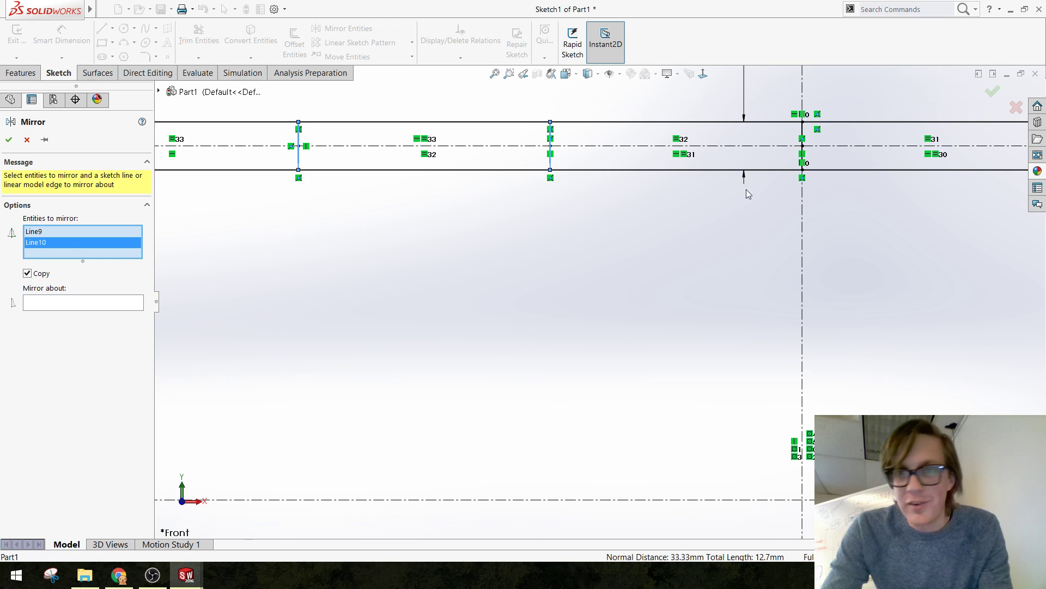
{"action": "left_click", "coordinate": [801, 136]}
{"action": "scroll", "coordinate": [691, 295], "scroll_direction": "up", "scroll_amount": 3}
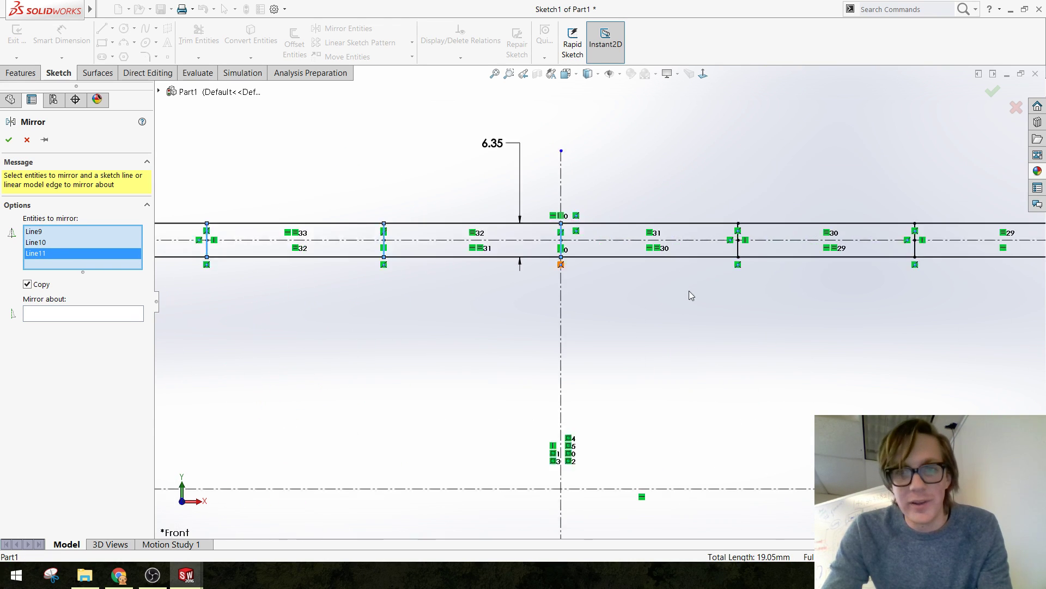
{"action": "scroll", "coordinate": [691, 294], "scroll_direction": "down", "scroll_amount": 2}
{"action": "left_click", "coordinate": [752, 232]}
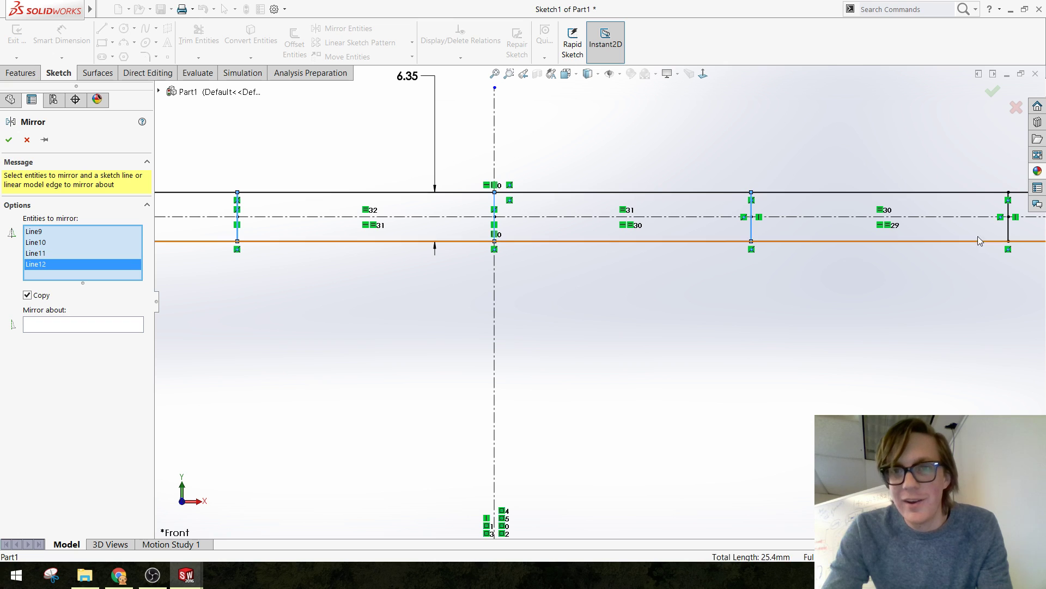
{"action": "left_click", "coordinate": [1008, 228]}
{"action": "scroll", "coordinate": [741, 345], "scroll_direction": "up", "scroll_amount": 3}
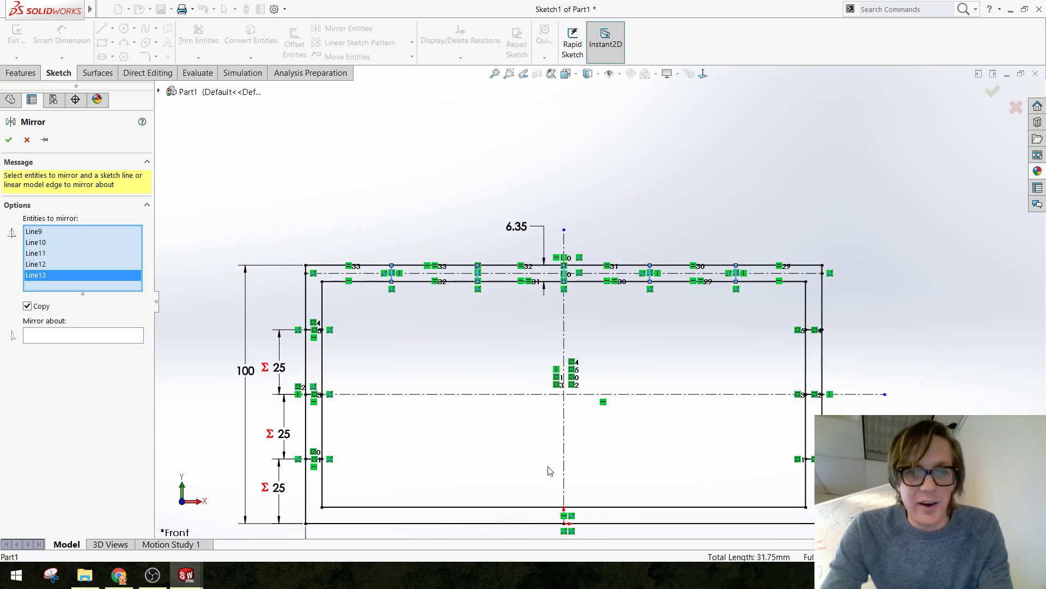
{"action": "scroll", "coordinate": [545, 480], "scroll_direction": "down", "scroll_amount": 2}
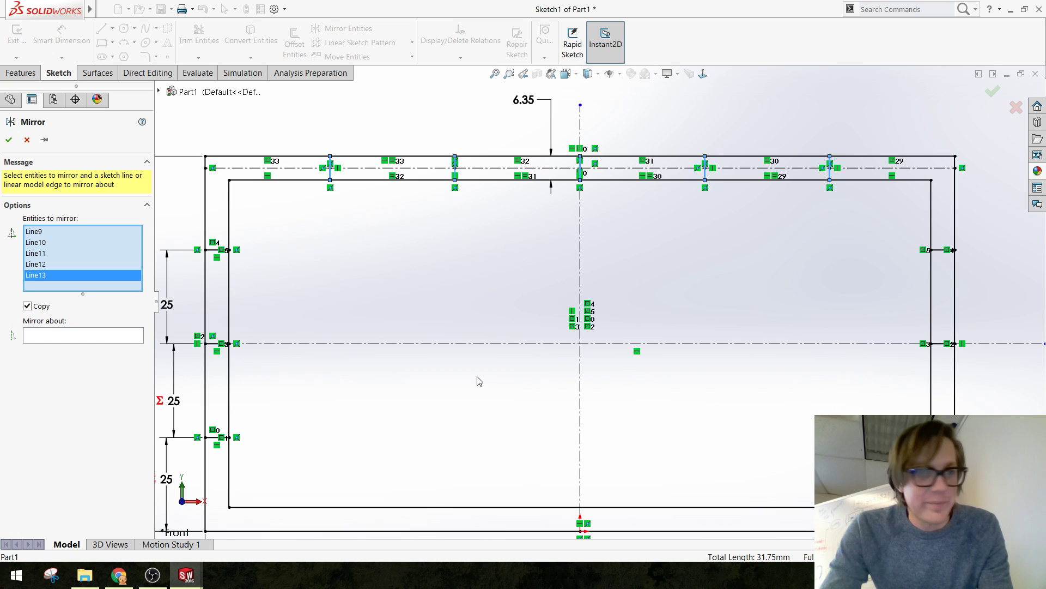
{"action": "left_click", "coordinate": [113, 340]}
{"action": "left_click", "coordinate": [398, 345]}
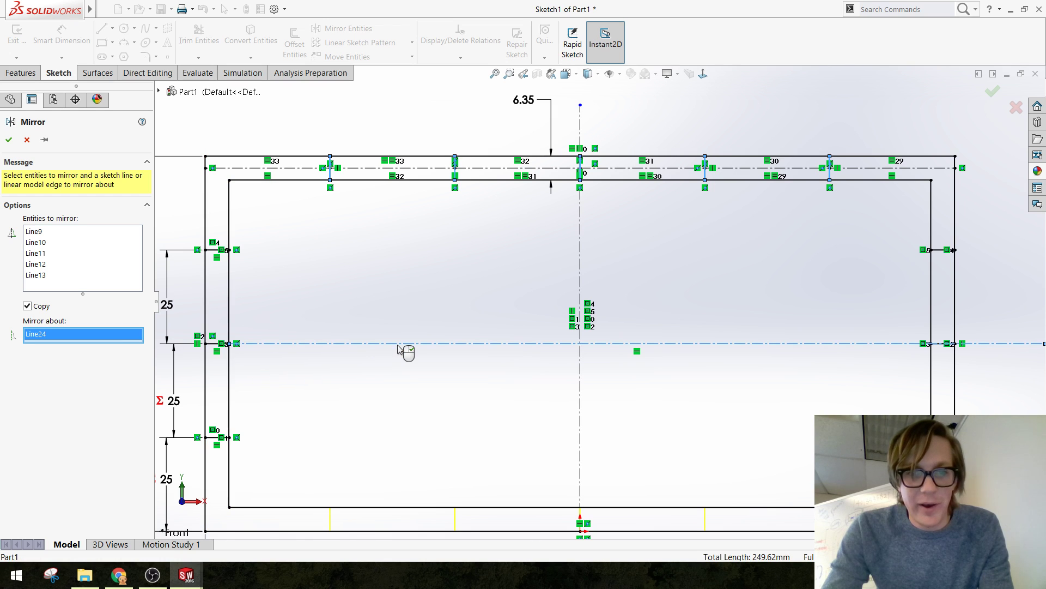
{"action": "right_click", "coordinate": [398, 350]}
Undo the mirroring of the top division lines
{"action": "scroll", "coordinate": [472, 400], "scroll_direction": "up", "scroll_amount": 2}
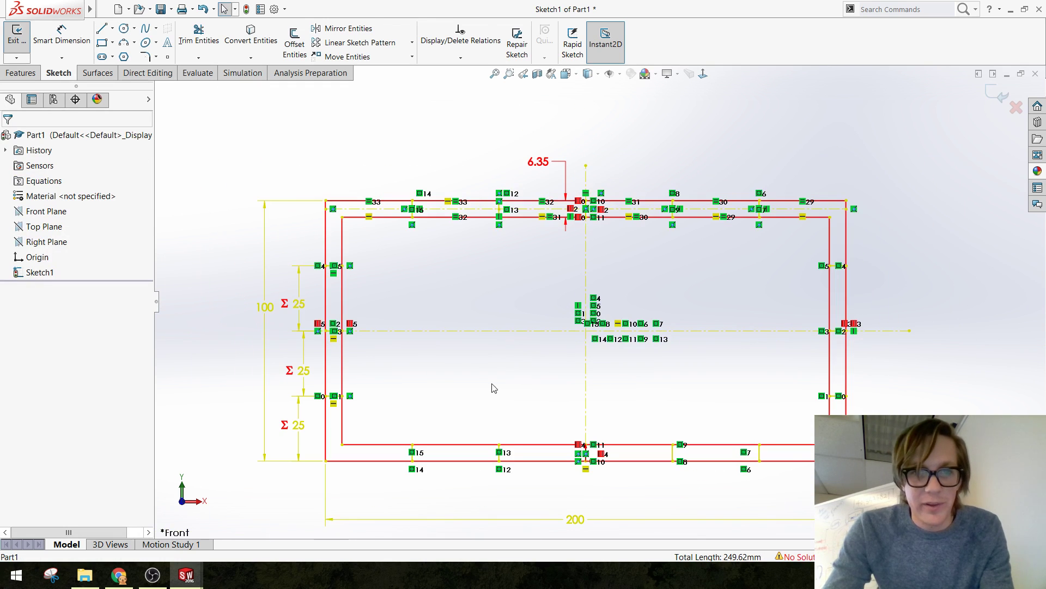
{"action": "scroll", "coordinate": [545, 349], "scroll_direction": "down", "scroll_amount": 1}
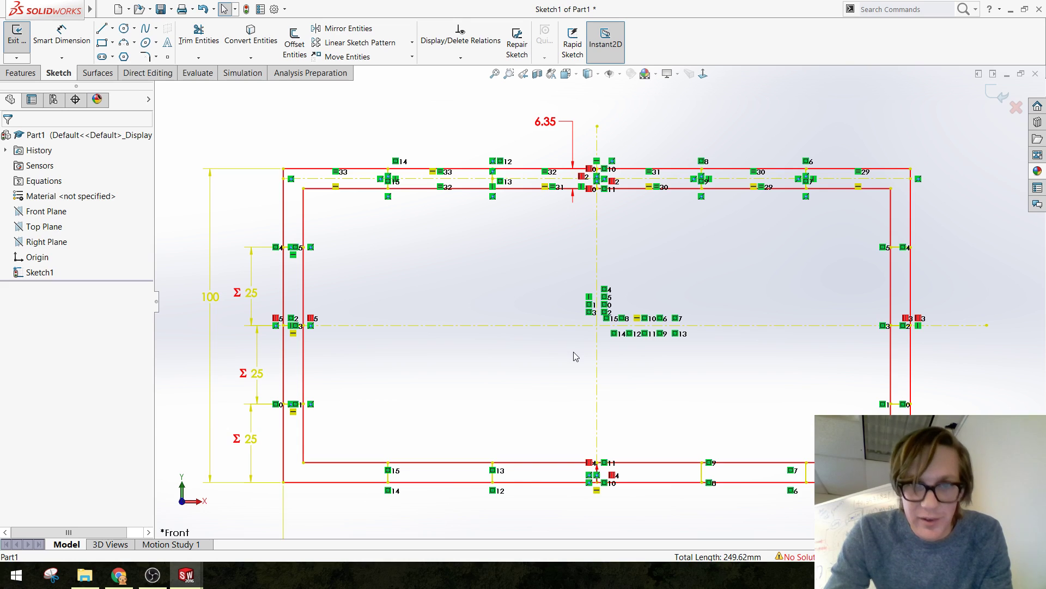
{"action": "key", "text": "ctrl+z"}
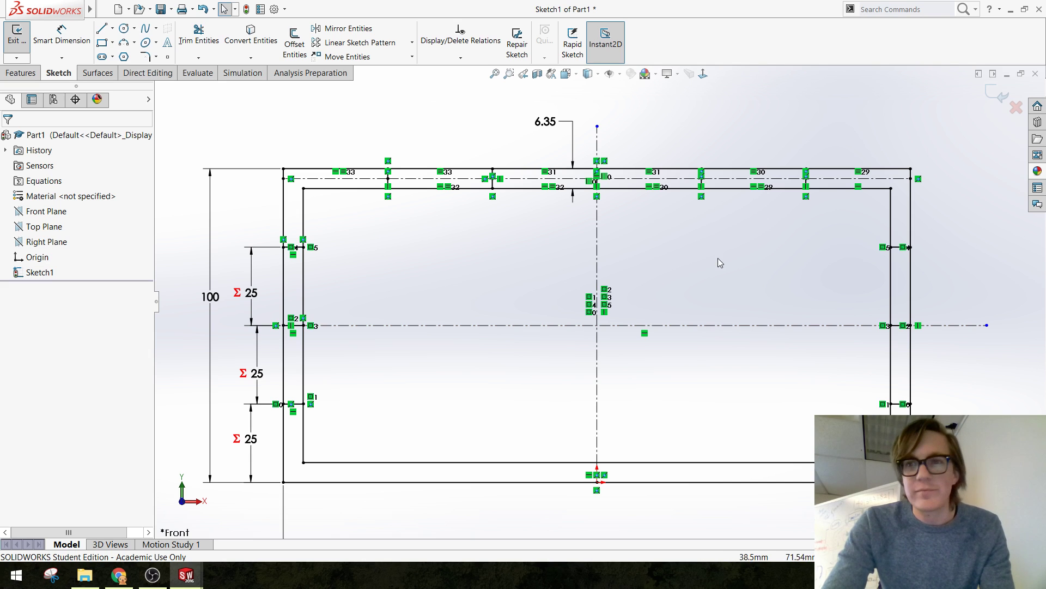
Exit the sketch and save the part as "Demo Model 2" in the Lesson 02 - Automata folder
{"action": "left_click", "coordinate": [1000, 103]}
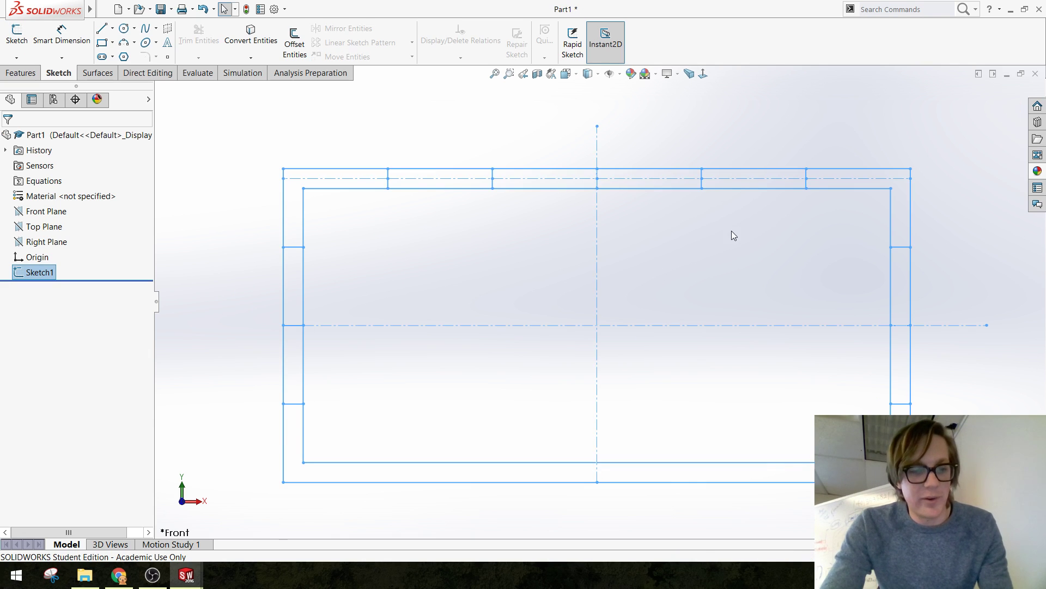
{"action": "key", "text": "ctrl+s"}
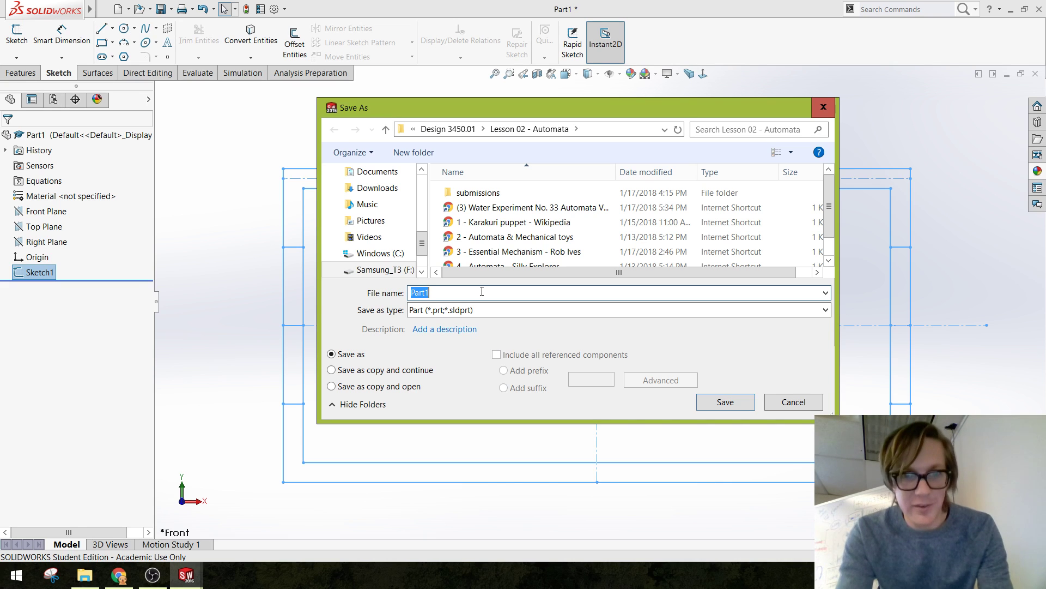
{"action": "type", "text": "Demo"}
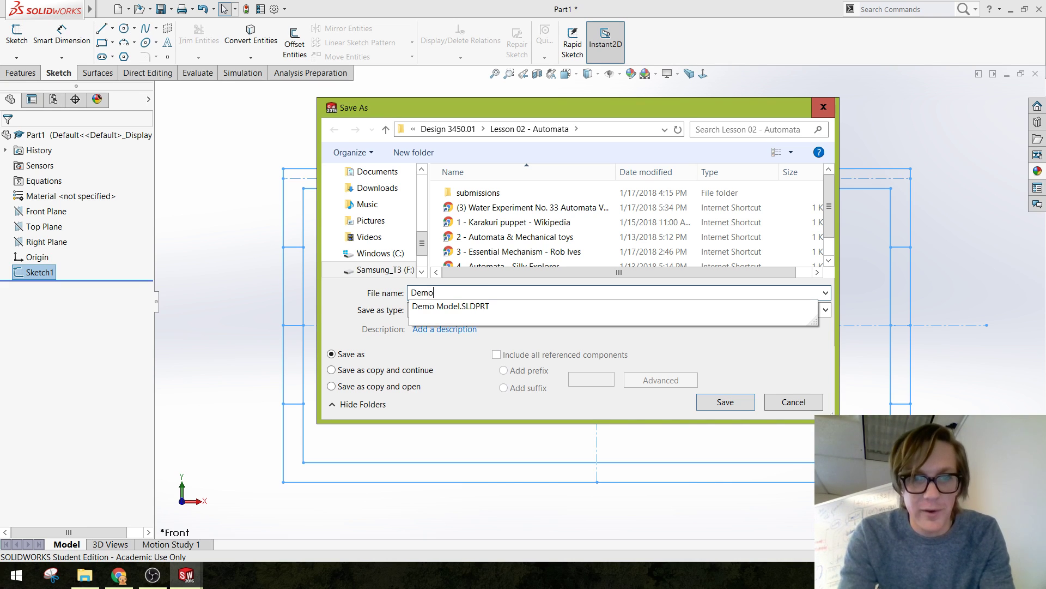
{"action": "type", "text": " Model 2"}
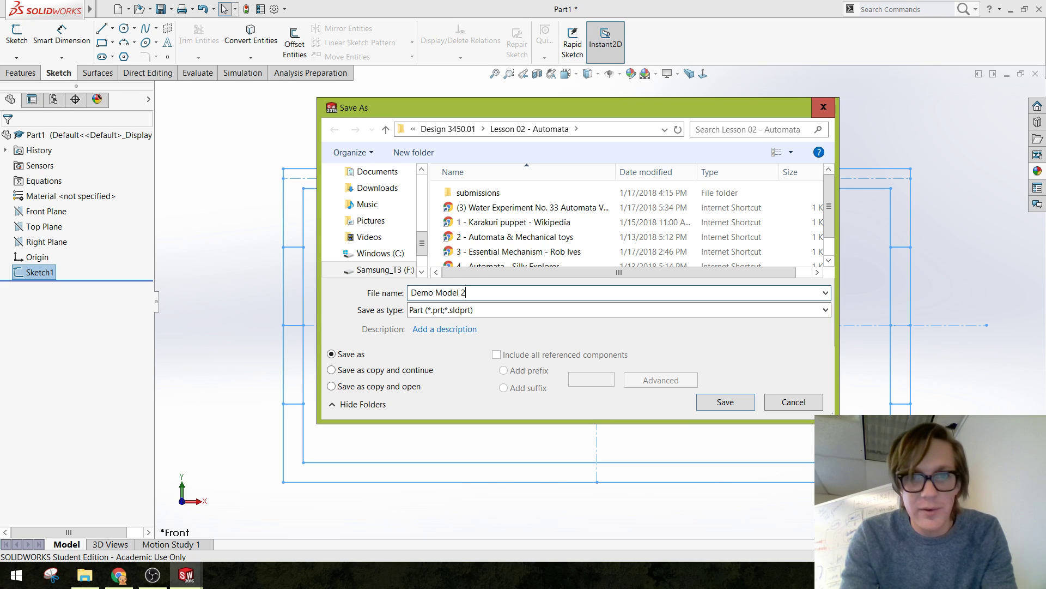
{"action": "key", "text": "Return"}
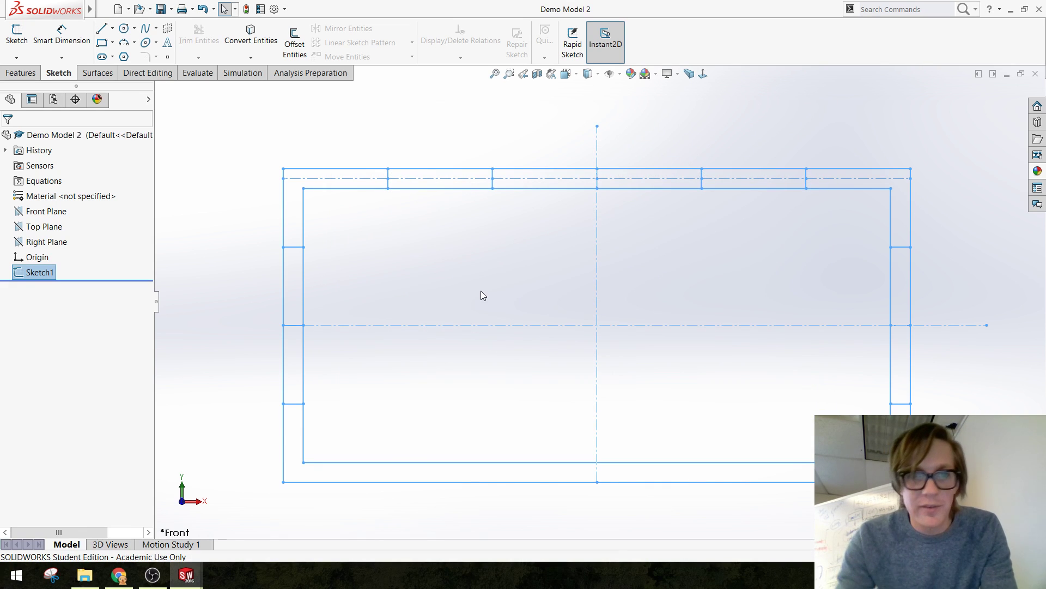
Reopen the box's master sketch for editing
{"action": "left_click", "coordinate": [41, 274]}
{"action": "left_click", "coordinate": [46, 242]}
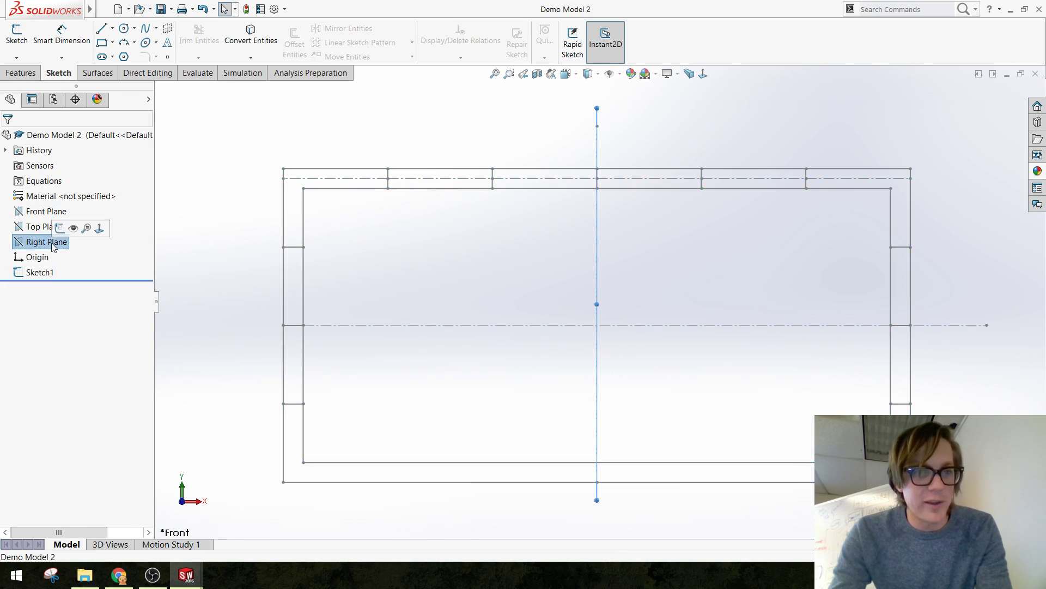
{"action": "left_click", "coordinate": [39, 272]}
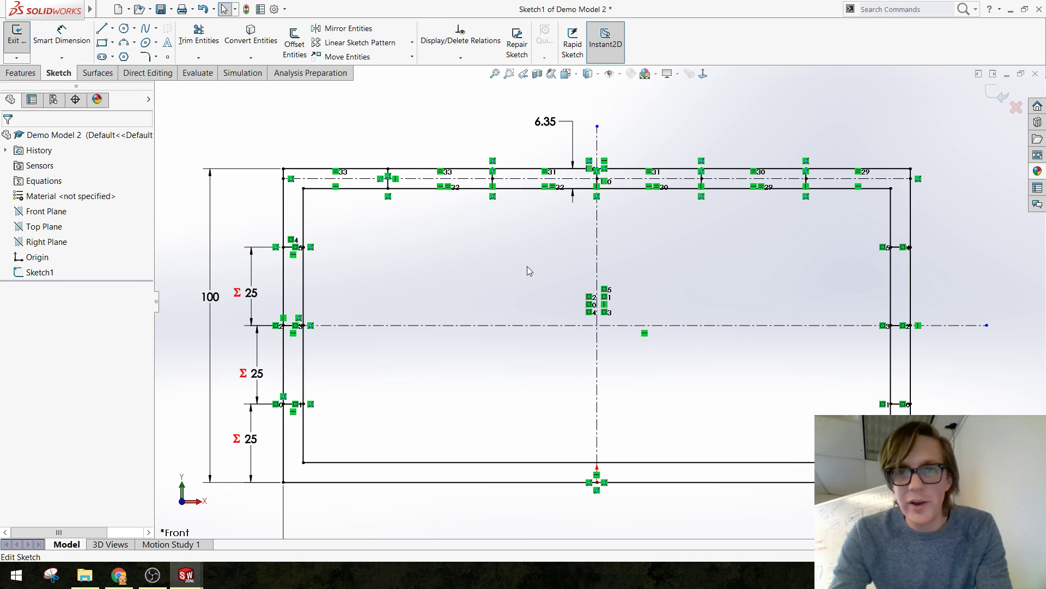
Sketch a connected zigzag of lines along the bottom wall, with five vertical segments spanning the wall thickness
{"action": "scroll", "coordinate": [626, 365], "scroll_direction": "down", "scroll_amount": 2}
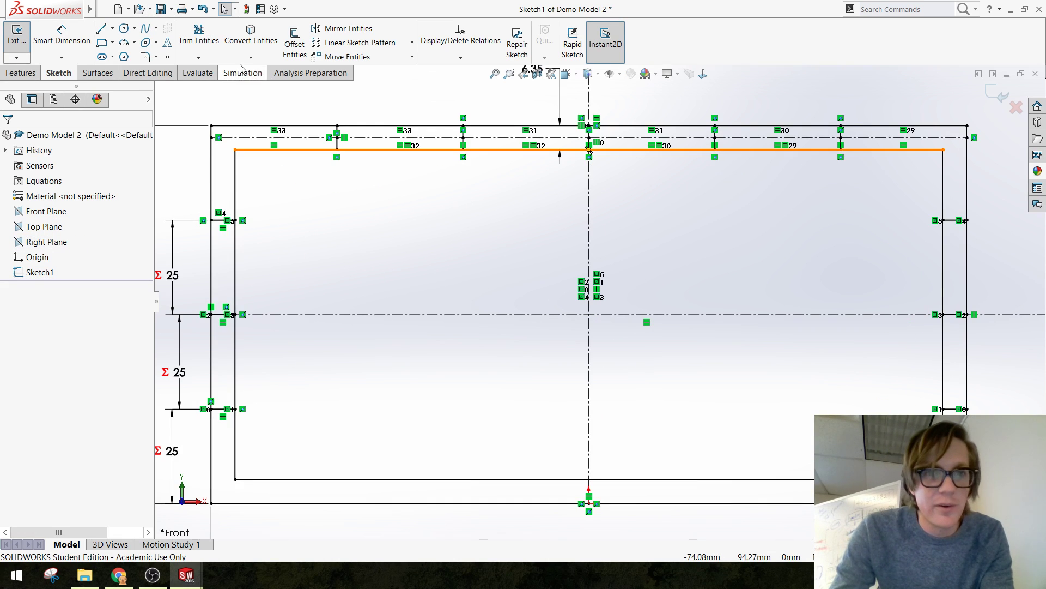
{"action": "left_click", "coordinate": [101, 28]}
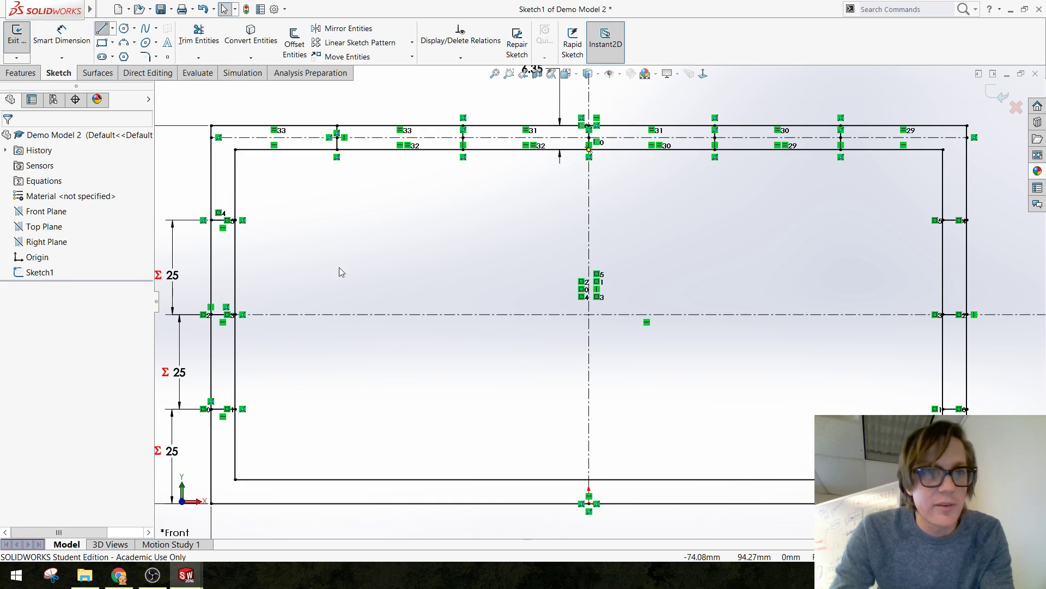
{"action": "left_click", "coordinate": [334, 479]}
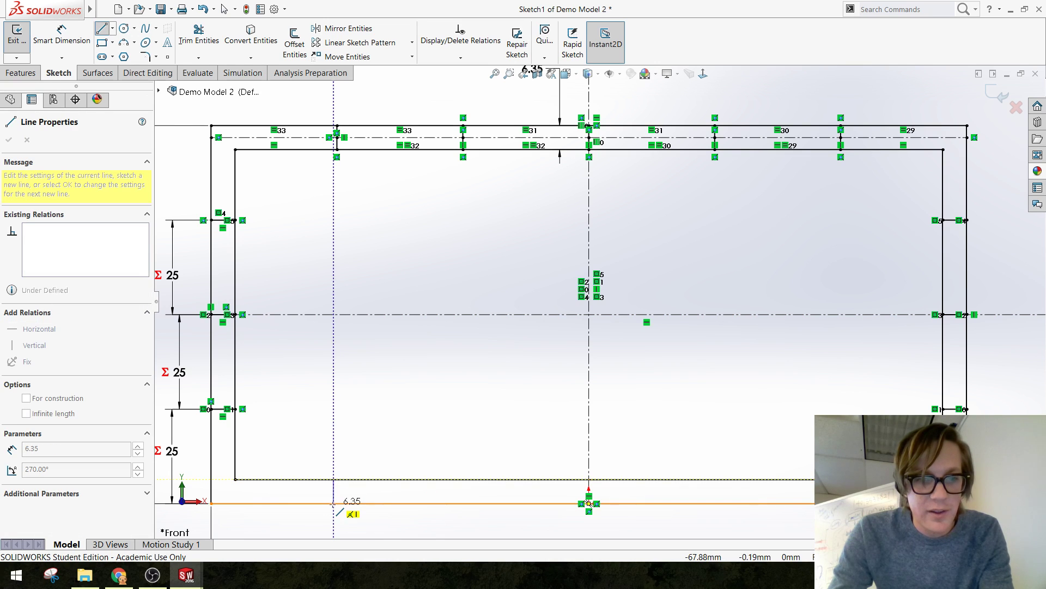
{"action": "left_click", "coordinate": [333, 503]}
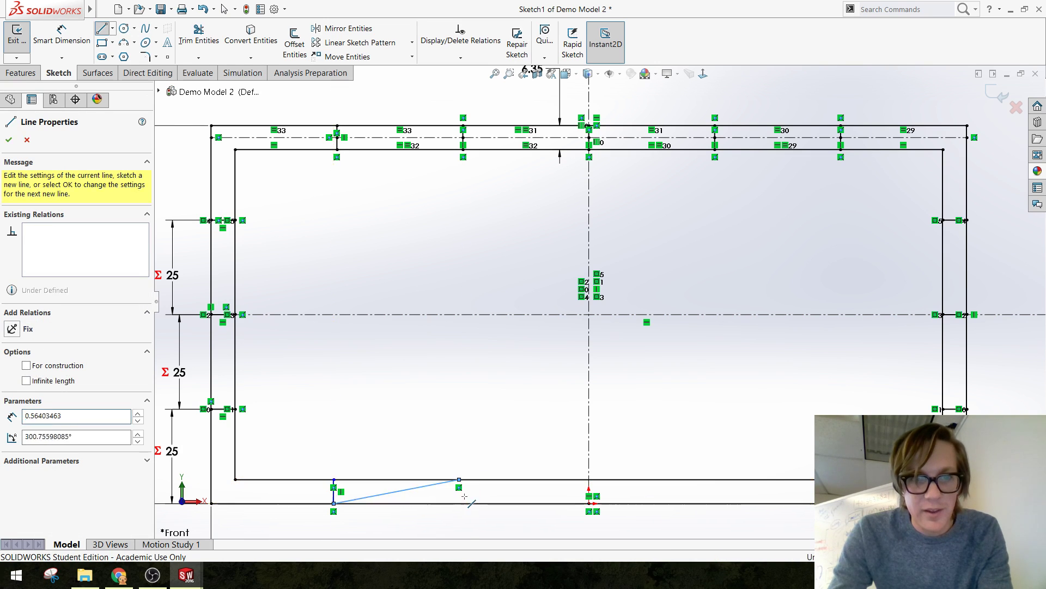
{"action": "left_click", "coordinate": [458, 479]}
{"action": "left_click", "coordinate": [459, 502]}
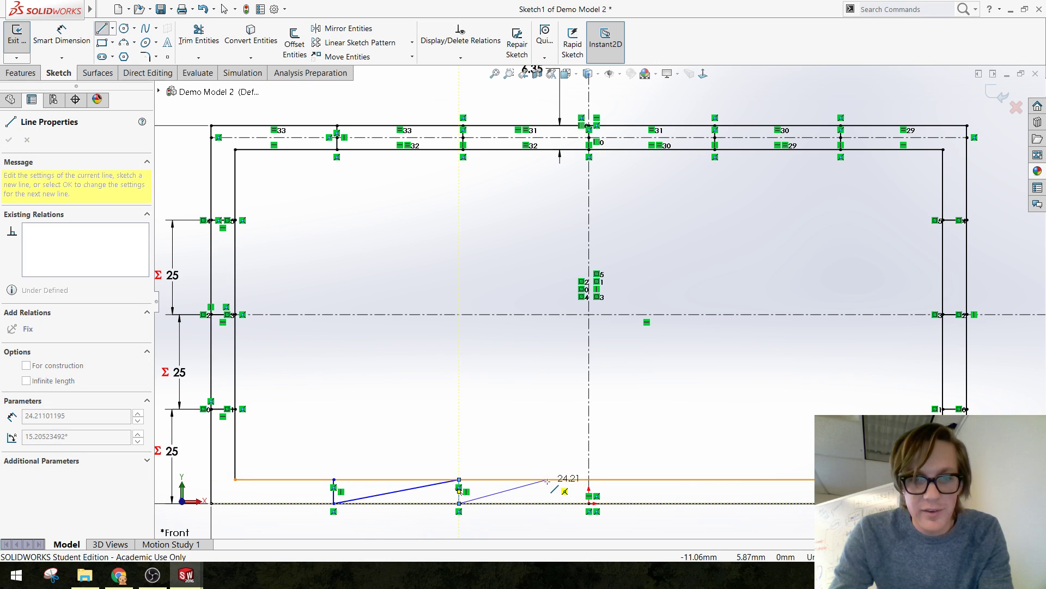
{"action": "left_click", "coordinate": [547, 479]}
{"action": "left_click", "coordinate": [548, 503]}
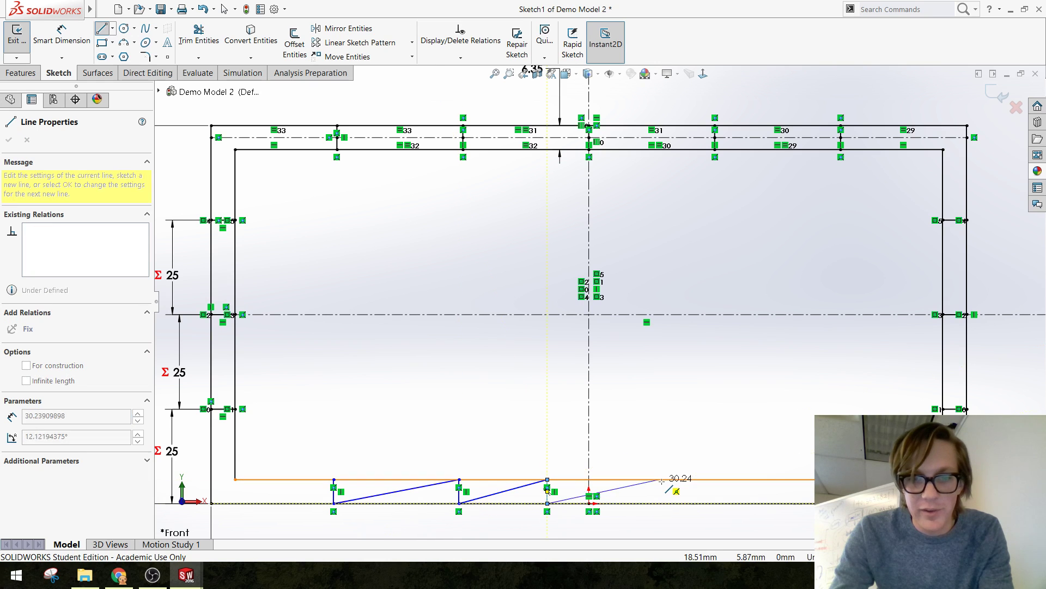
{"action": "left_click", "coordinate": [662, 502]}
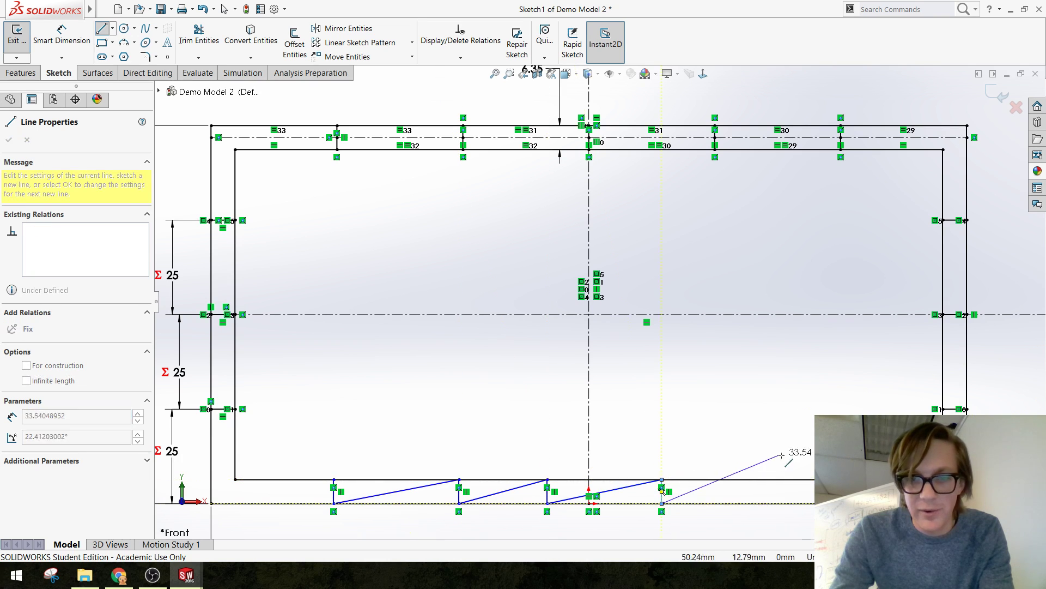
{"action": "left_click", "coordinate": [783, 480]}
{"action": "double_click", "coordinate": [783, 502]}
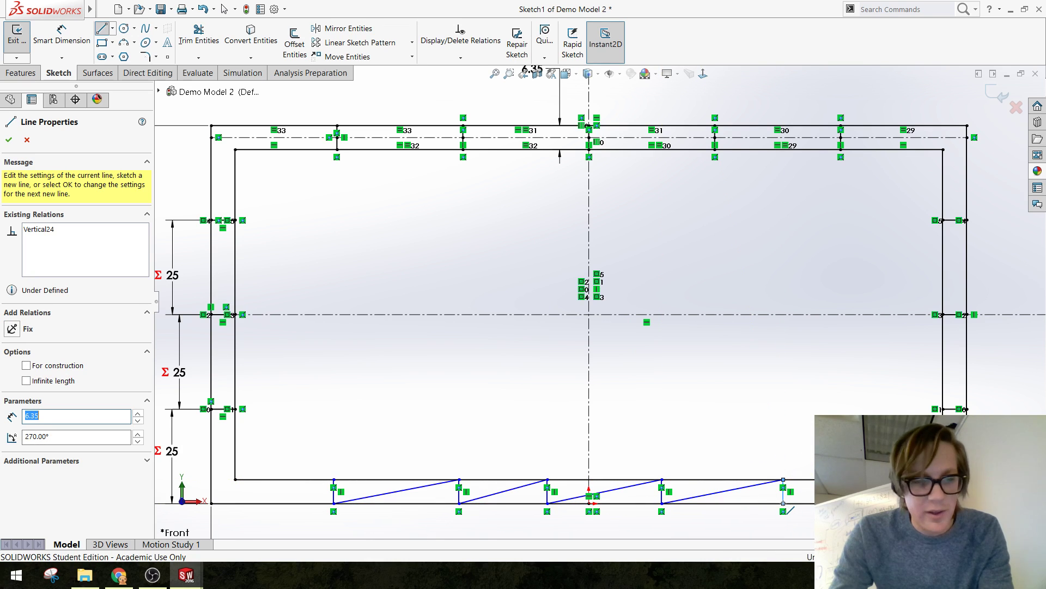
{"action": "key", "text": "Escape"}
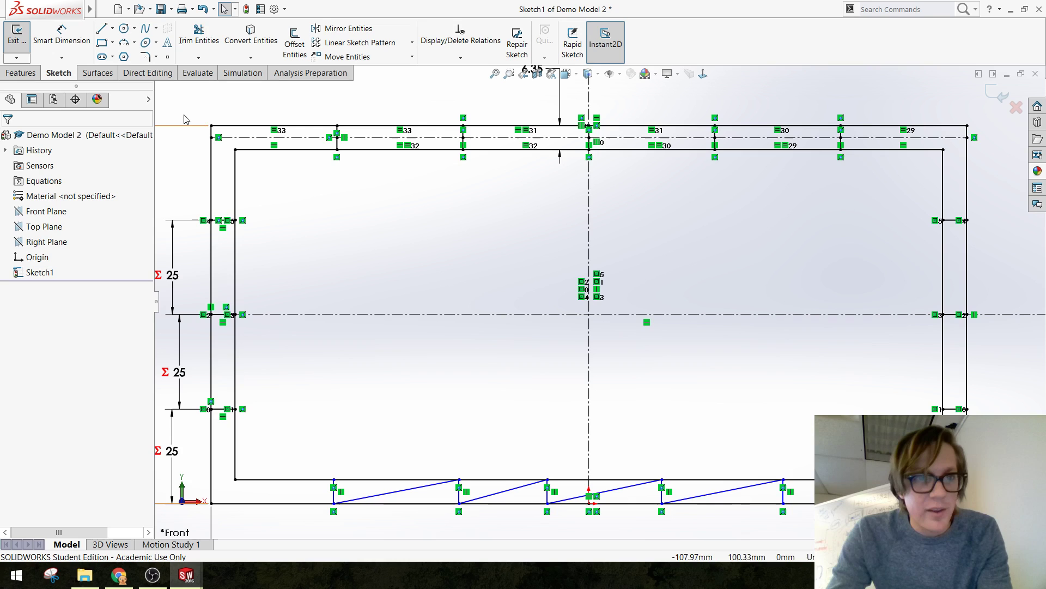
Trim away the diagonal connecting lines in the bottom wall, keeping the five vertical division lines
{"action": "left_click", "coordinate": [198, 34]}
{"action": "scroll", "coordinate": [382, 480], "scroll_direction": "down", "scroll_amount": 2}
{"action": "mouse_move", "coordinate": [369, 440]}
{"action": "left_mouse_down"}
{"action": "mouse_move", "coordinate": [382, 458]}
{"action": "mouse_move", "coordinate": [659, 453]}
{"action": "mouse_move", "coordinate": [691, 440]}
{"action": "left_mouse_up"}
{"action": "key", "text": "Escape"}
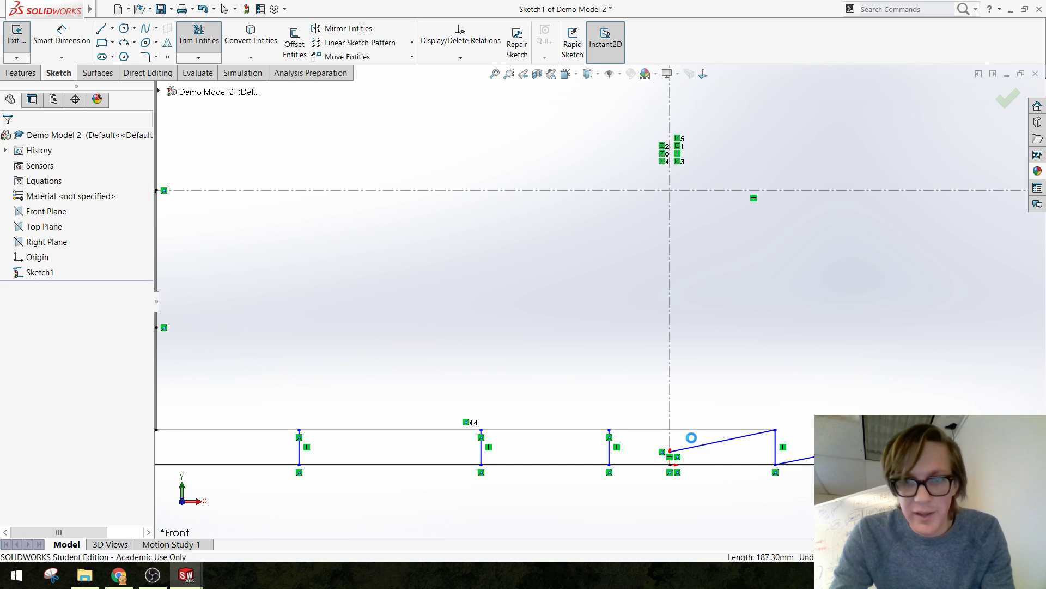
{"action": "left_click", "coordinate": [198, 35]}
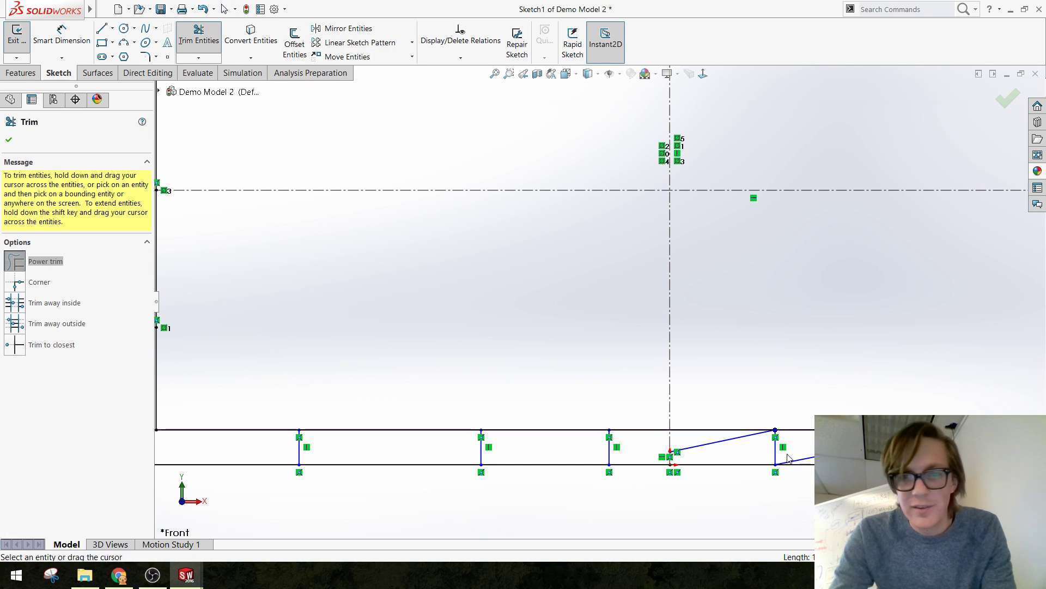
{"action": "mouse_move", "coordinate": [745, 450]}
{"action": "left_mouse_down"}
{"action": "mouse_move", "coordinate": [708, 449]}
{"action": "mouse_move", "coordinate": [724, 439]}
{"action": "mouse_move", "coordinate": [806, 462]}
{"action": "left_mouse_up"}
{"action": "key", "text": "Escape"}
Make the leftmost division line of the bottom wall collinear with the leftmost division line of the top wall
{"action": "key", "text": "f"}
{"action": "scroll", "coordinate": [533, 421], "scroll_direction": "down", "scroll_amount": 3}
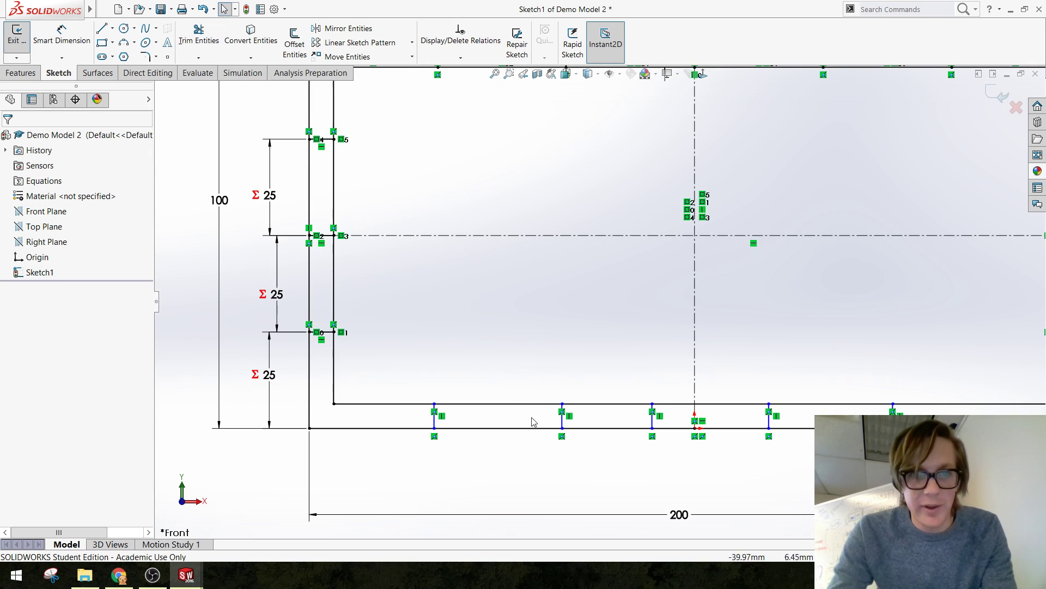
{"action": "left_click", "coordinate": [435, 423]}
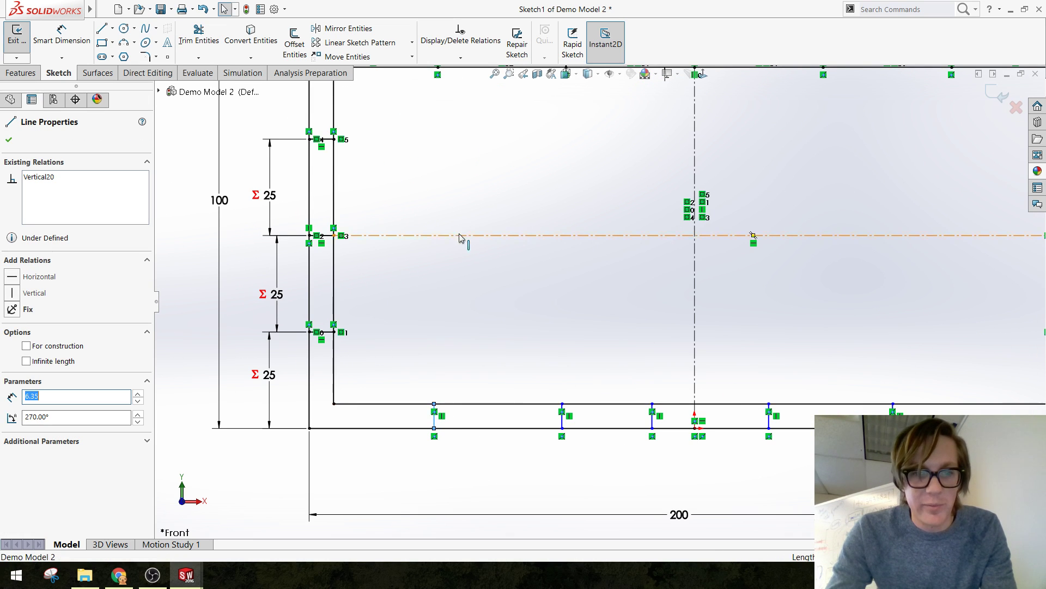
{"action": "scroll", "coordinate": [491, 212], "scroll_direction": "up", "scroll_amount": 3}
{"action": "scroll", "coordinate": [505, 164], "scroll_direction": "down", "scroll_amount": 5}
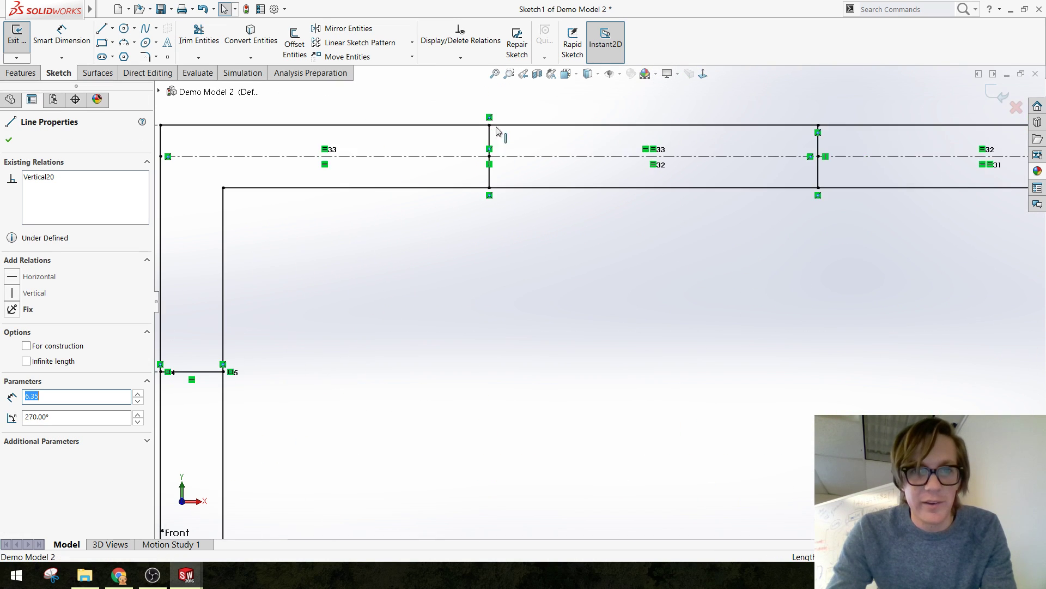
{"action": "left_click", "coordinate": [493, 187], "text": "ctrl"}
{"action": "scroll", "coordinate": [572, 355], "scroll_direction": "up", "scroll_amount": 3}
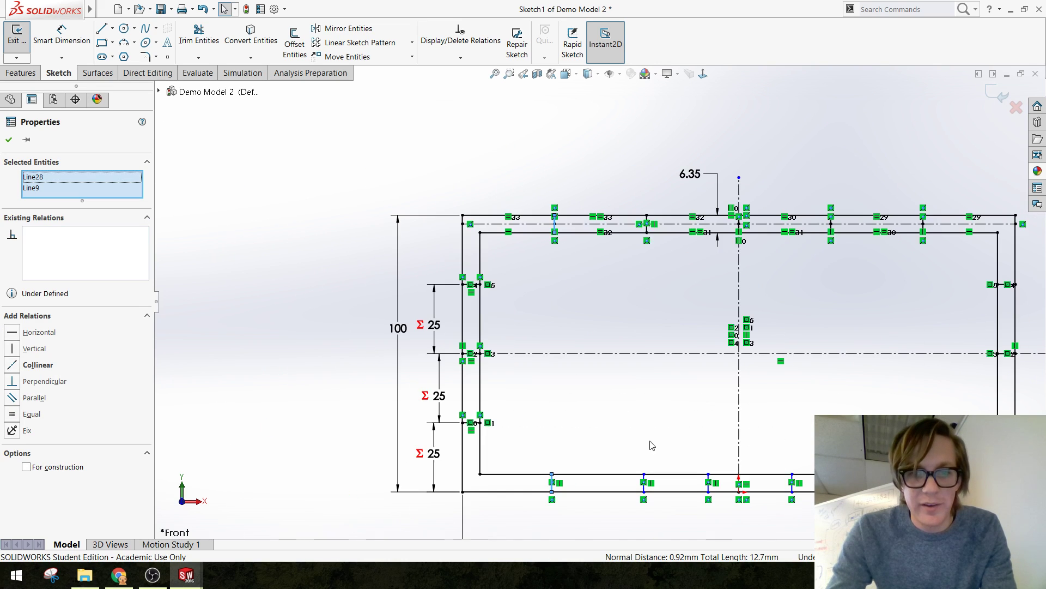
{"action": "left_click", "coordinate": [11, 367]}
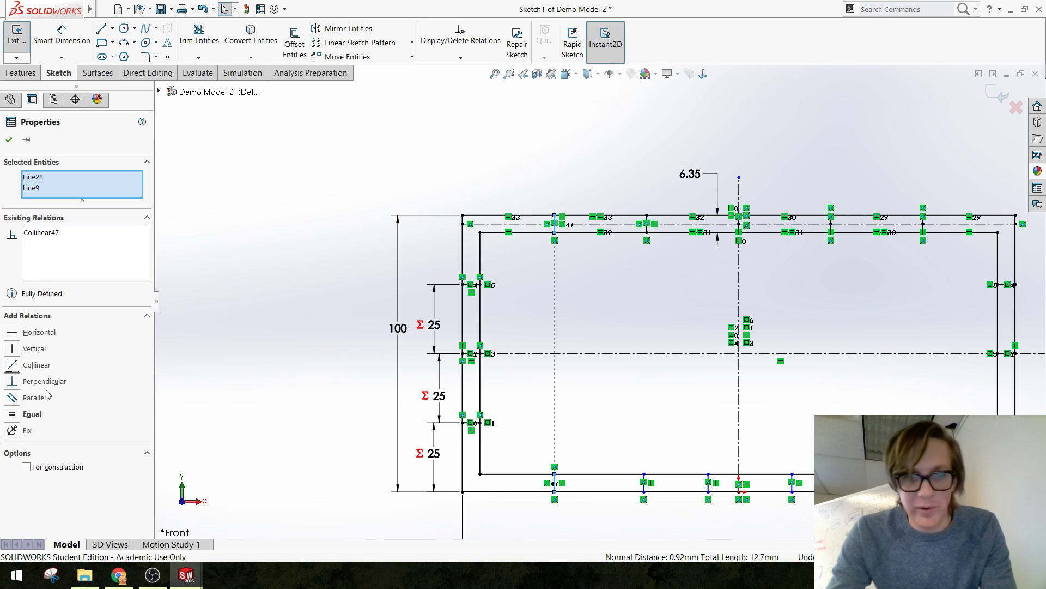
{"action": "left_click", "coordinate": [568, 274]}
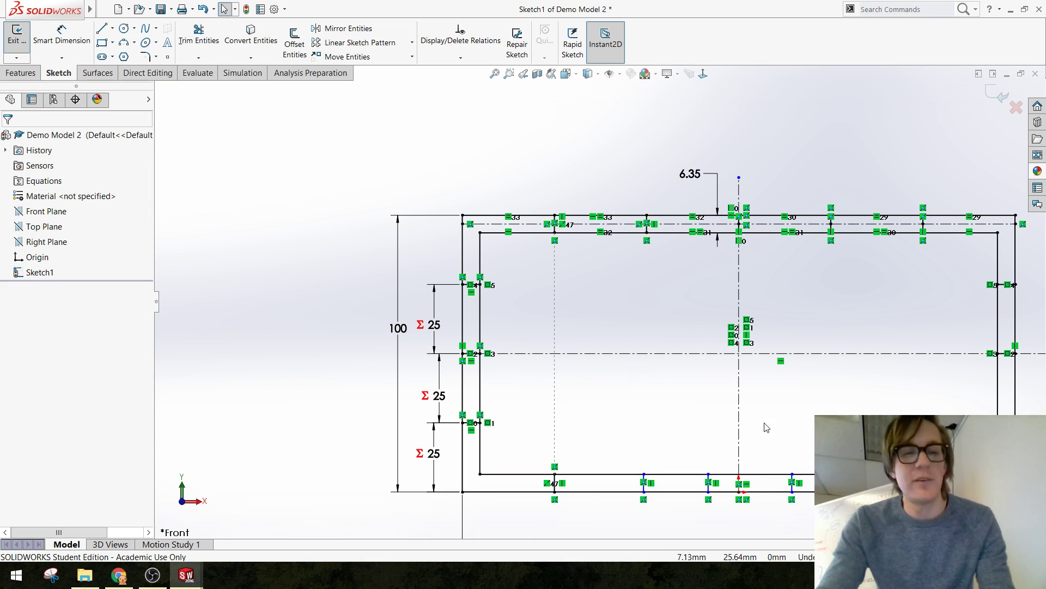
Sketch a vertical line about 109 mm long through both walls, between the first and second top division lines
{"action": "scroll", "coordinate": [658, 355], "scroll_direction": "down", "scroll_amount": 3}
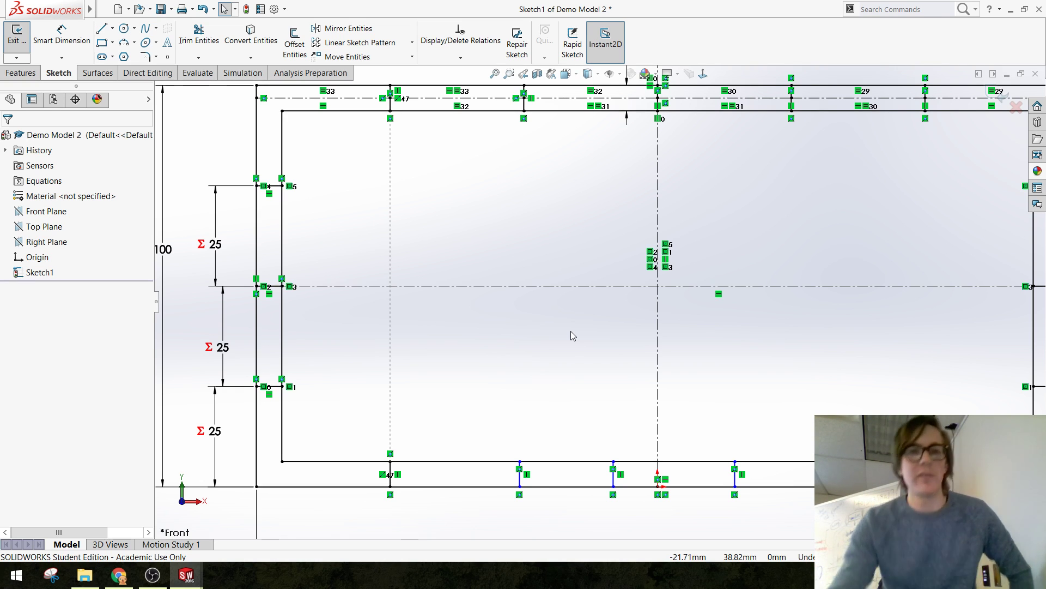
{"action": "left_click", "coordinate": [102, 28]}
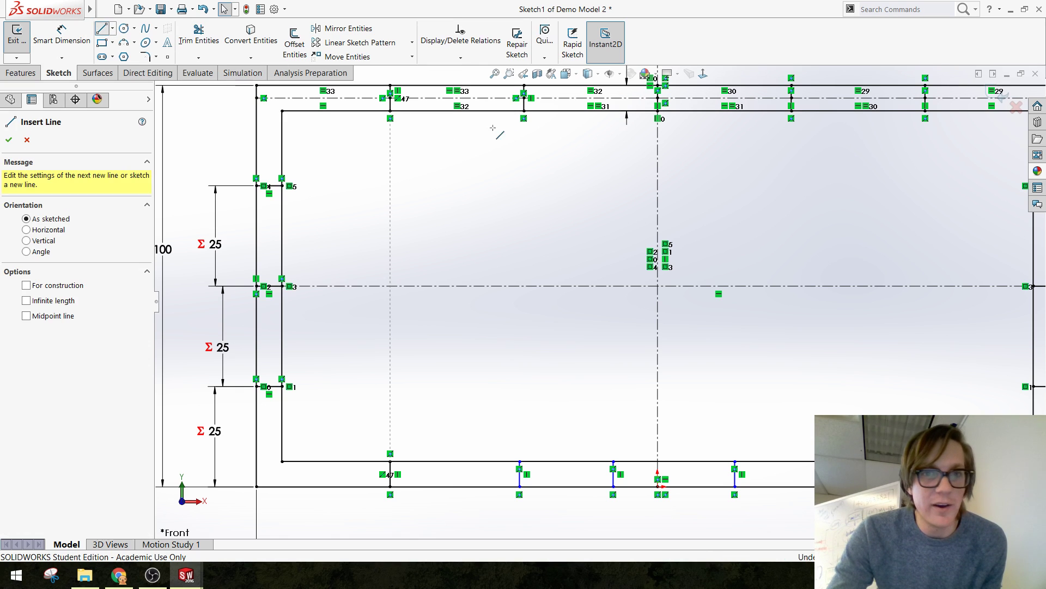
{"action": "left_click", "coordinate": [460, 72]}
{"action": "left_click", "coordinate": [461, 510]}
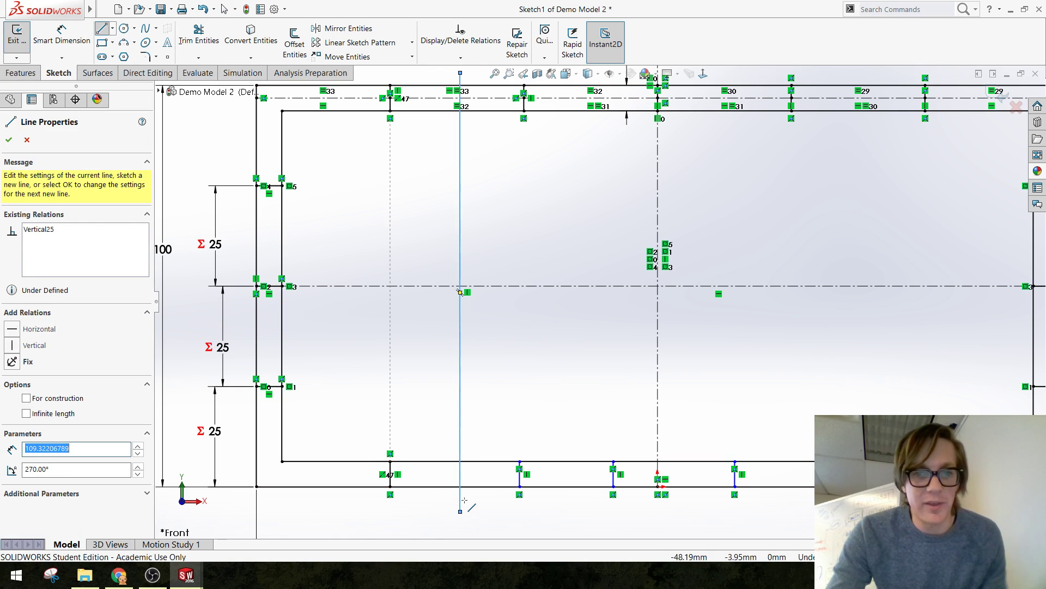
{"action": "key", "text": "Escape"}
{"action": "key", "text": "f"}
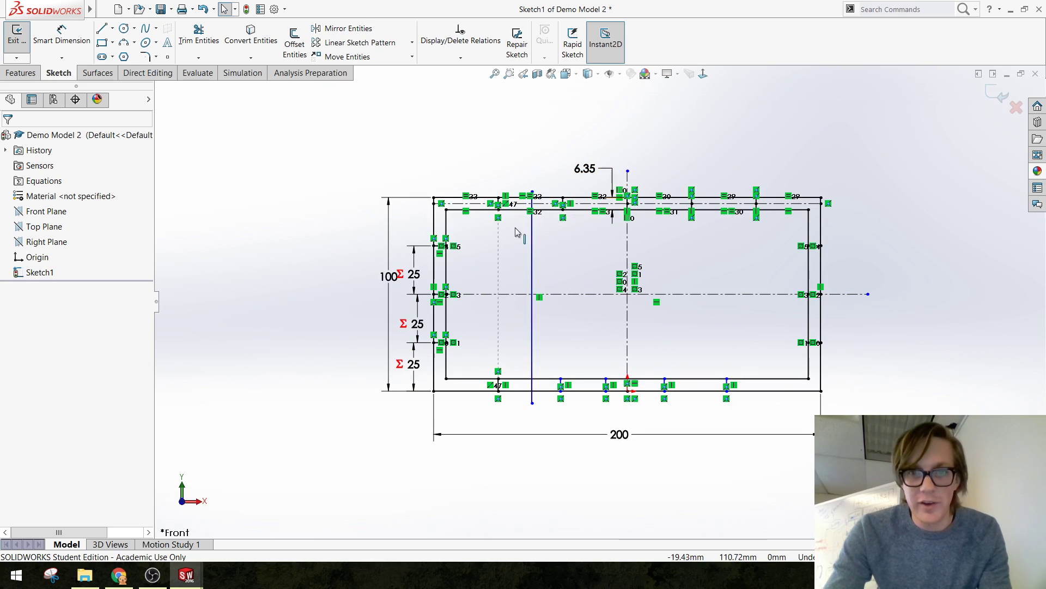
{"action": "scroll", "coordinate": [652, 229], "scroll_direction": "down", "scroll_amount": 2}
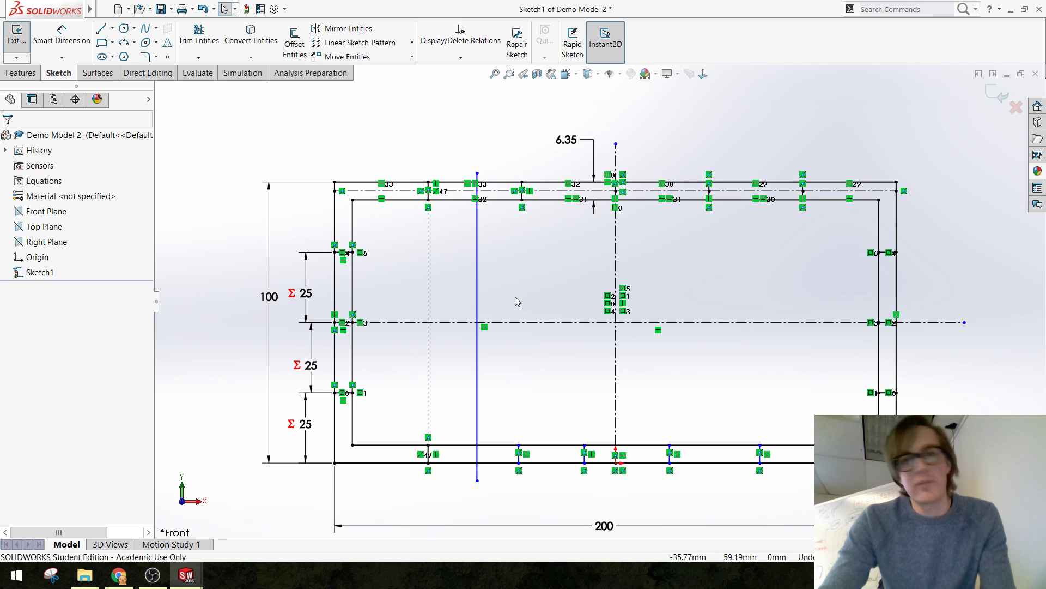
{"action": "left_click", "coordinate": [406, 191]}
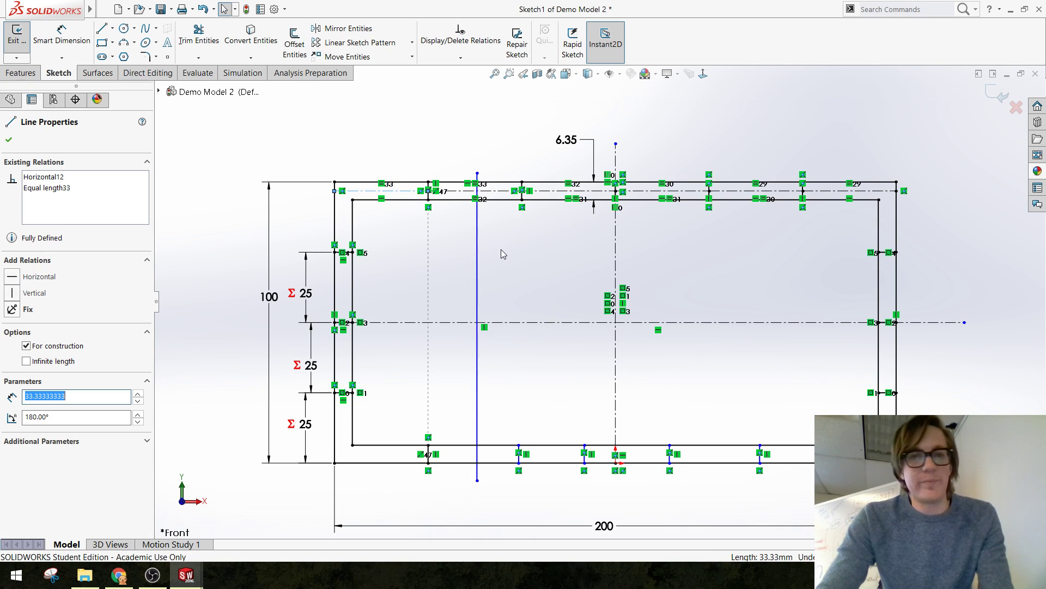
{"action": "key", "text": "Escape"}
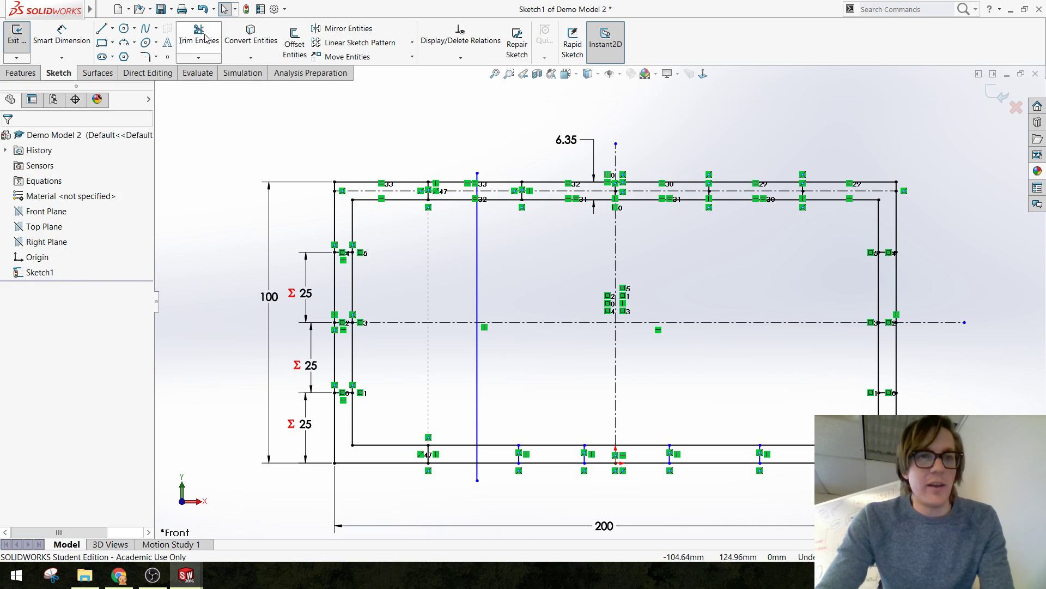
Trim away the middle of the long vertical line between the inner edges of the top and bottom walls
{"action": "left_click", "coordinate": [198, 57]}
{"action": "left_click", "coordinate": [447, 313]}
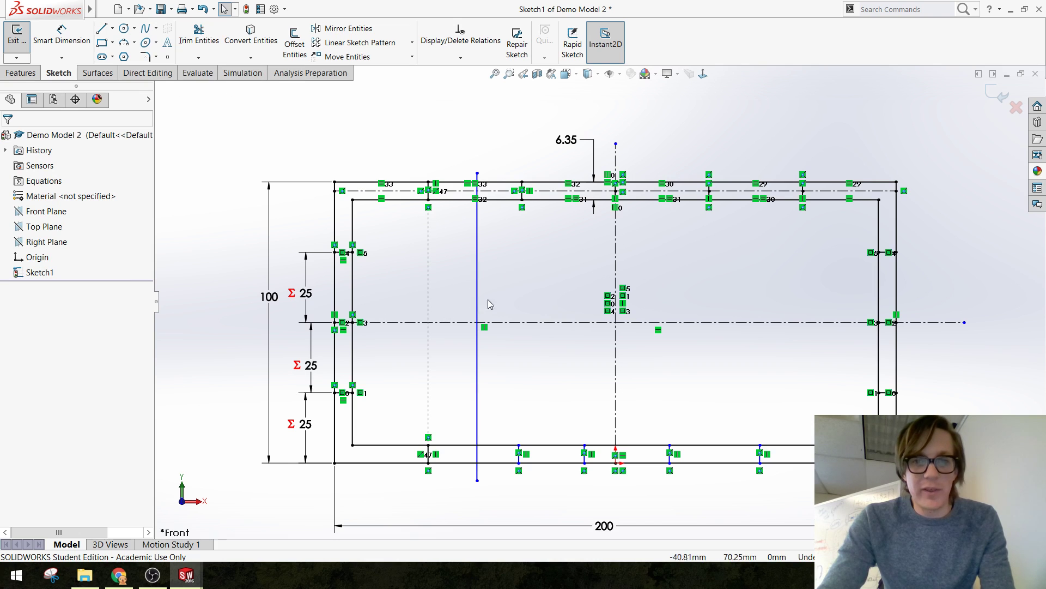
{"action": "left_click", "coordinate": [206, 43]}
{"action": "mouse_move", "coordinate": [491, 362]}
{"action": "left_mouse_down"}
{"action": "mouse_move", "coordinate": [444, 272]}
{"action": "mouse_move", "coordinate": [509, 282]}
{"action": "left_mouse_up"}
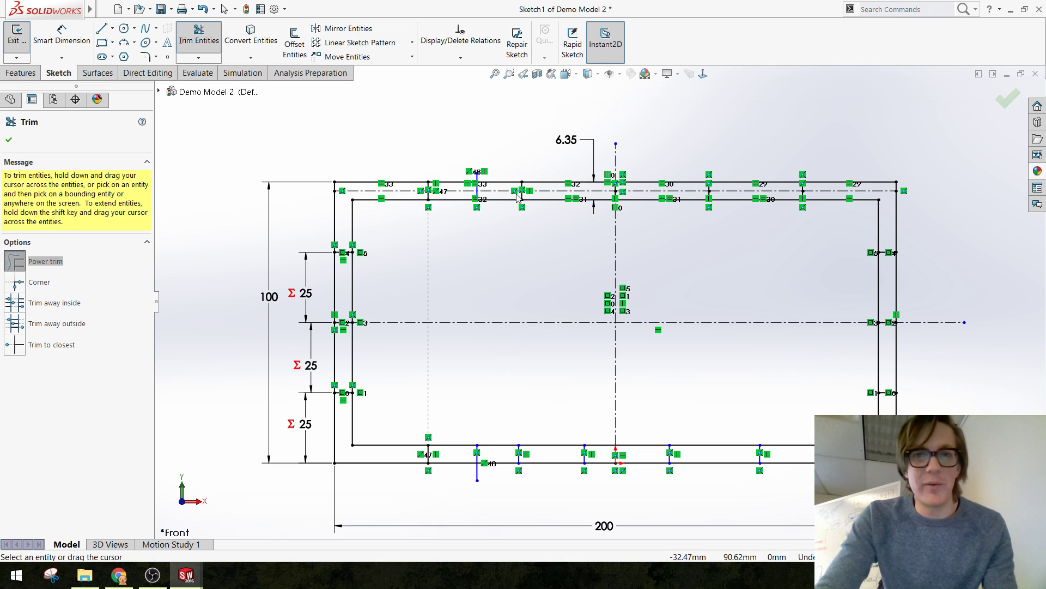
{"action": "scroll", "coordinate": [517, 197], "scroll_direction": "down", "scroll_amount": 3}
{"action": "scroll", "coordinate": [480, 191], "scroll_direction": "down", "scroll_amount": 4}
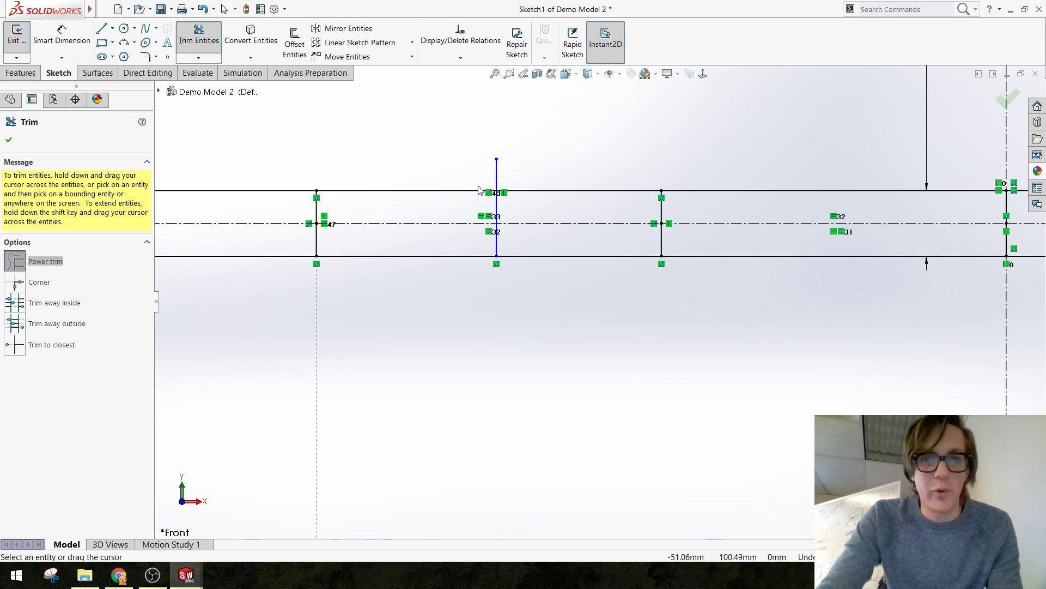
{"action": "left_click", "coordinate": [497, 183]}
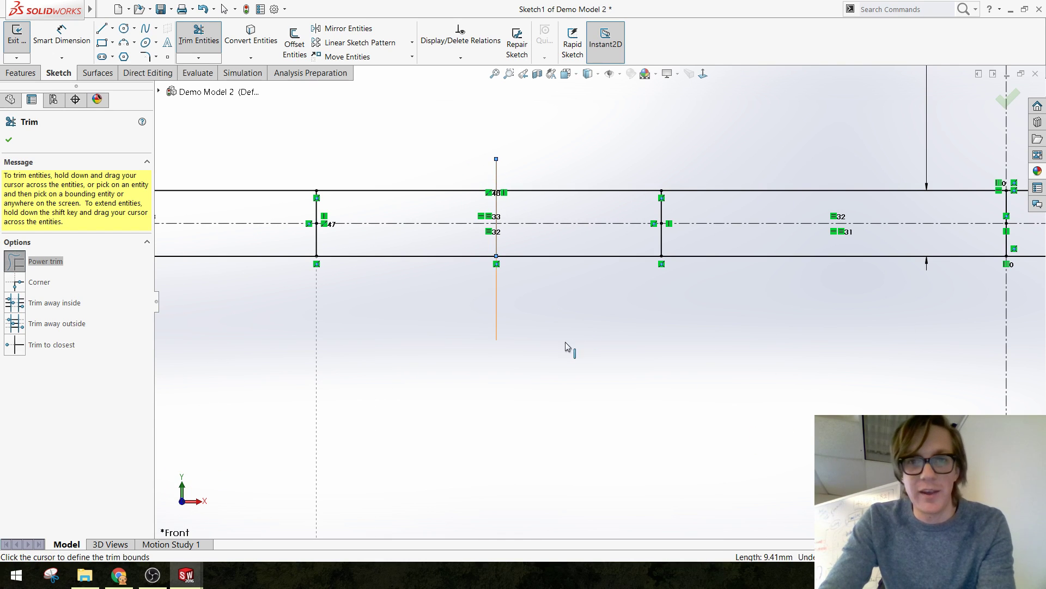
{"action": "scroll", "coordinate": [584, 341], "scroll_direction": "up", "scroll_amount": 4}
{"action": "key", "text": "Escape"}
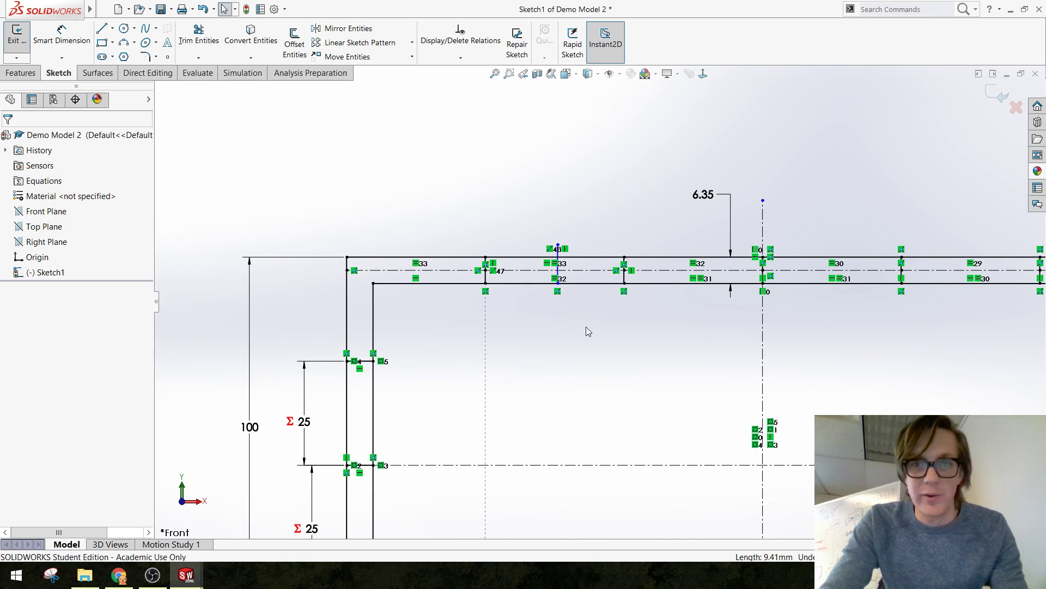
Delete the two remaining pieces of the trimmed vertical line at the top and bottom walls
{"action": "scroll", "coordinate": [586, 326], "scroll_direction": "down", "scroll_amount": 4}
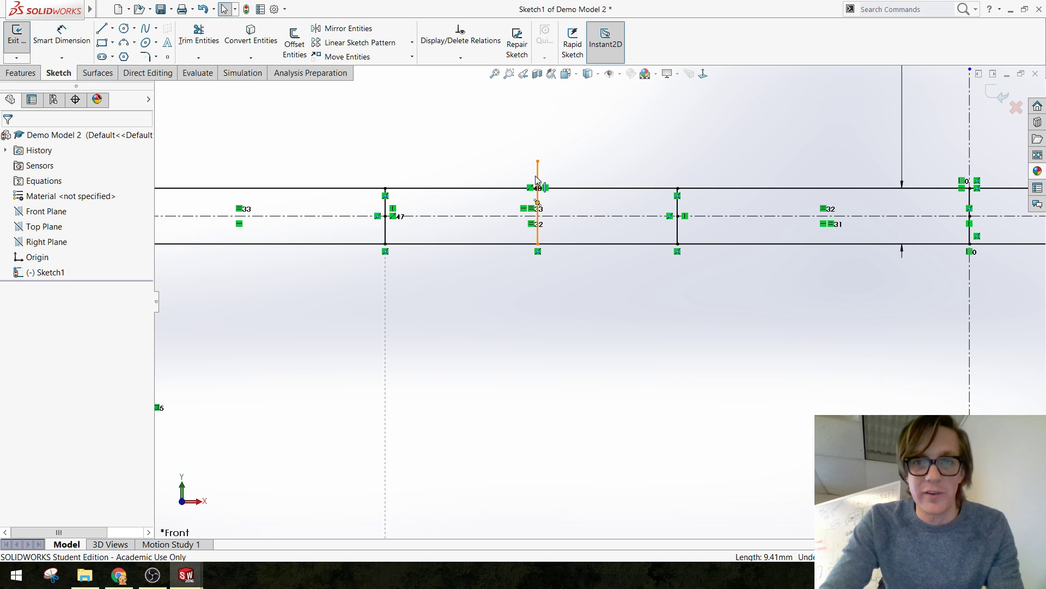
{"action": "left_click", "coordinate": [538, 181]}
{"action": "key", "text": "Delete"}
{"action": "scroll", "coordinate": [623, 352], "scroll_direction": "up", "scroll_amount": 2}
{"action": "scroll", "coordinate": [627, 382], "scroll_direction": "up", "scroll_amount": 2}
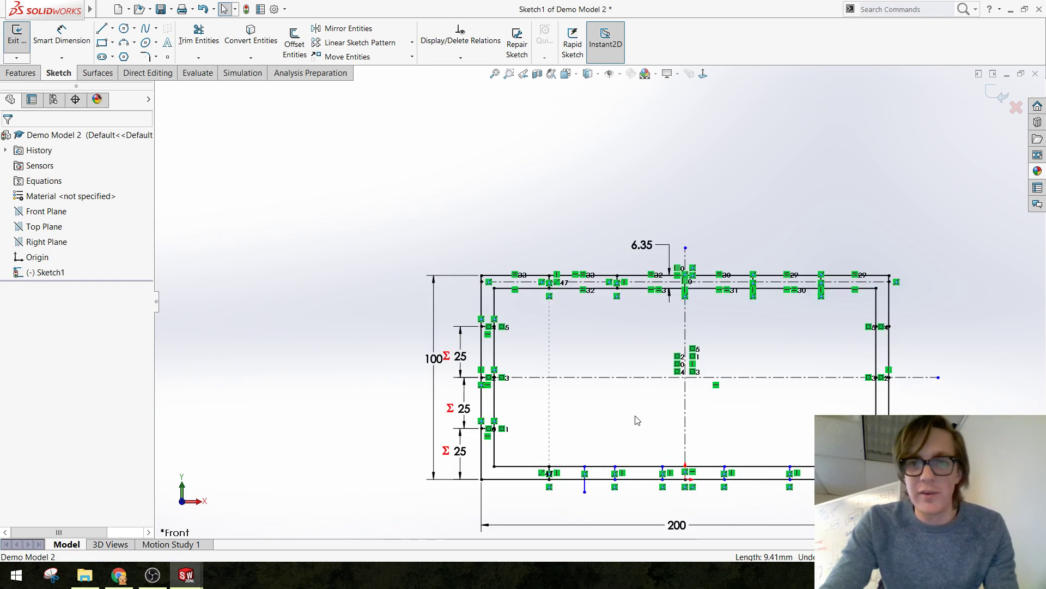
{"action": "scroll", "coordinate": [612, 397], "scroll_direction": "down", "scroll_amount": 3}
{"action": "scroll", "coordinate": [477, 329], "scroll_direction": "down", "scroll_amount": 3}
{"action": "left_click", "coordinate": [468, 351]}
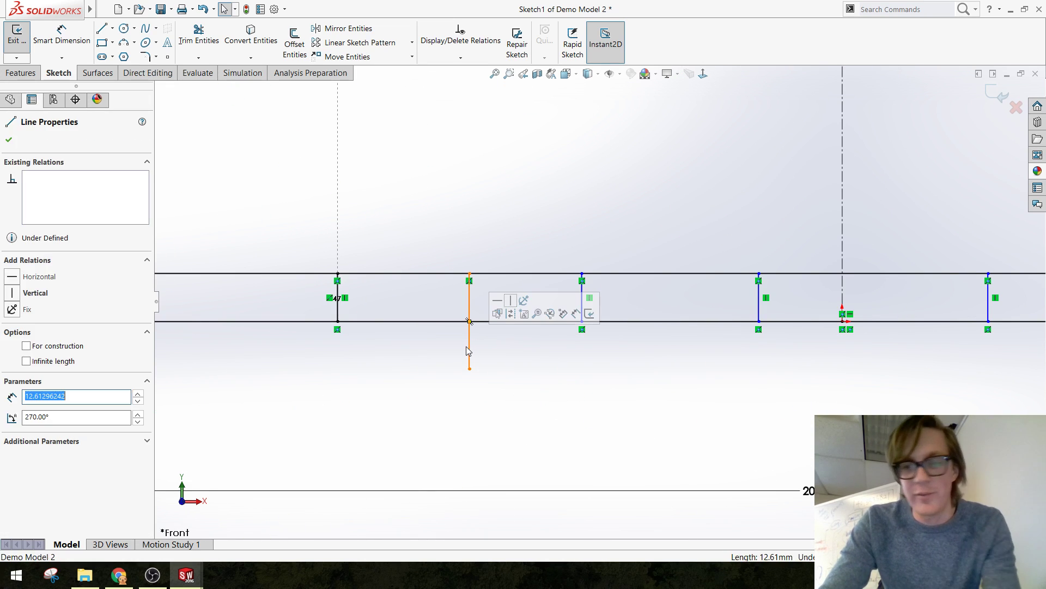
{"action": "key", "text": "Delete"}
Make the bottom wall's second division line from the left collinear with the second division line of the top wall
{"action": "left_click", "coordinate": [581, 315]}
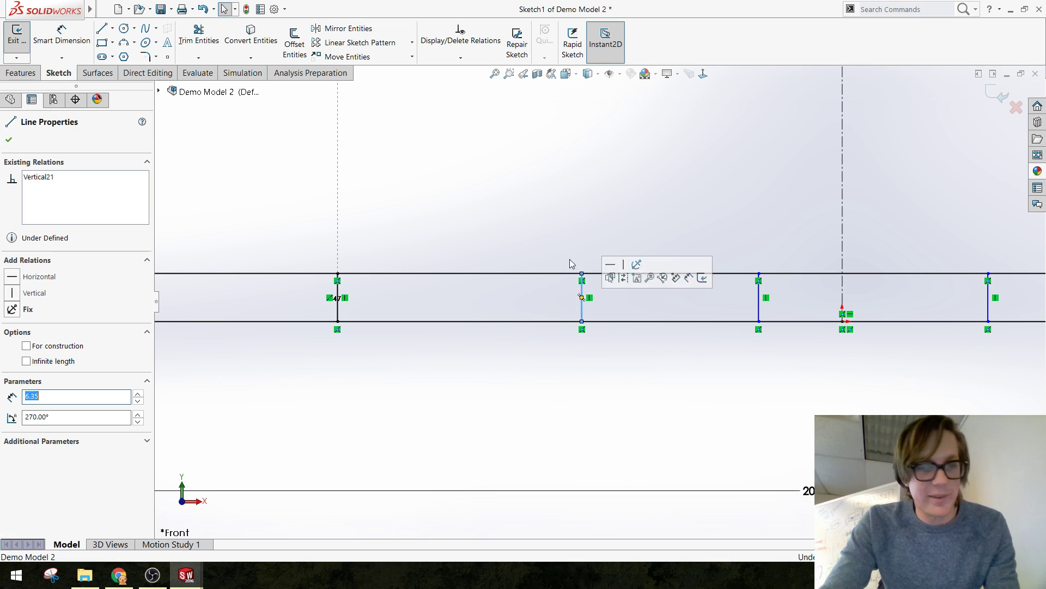
{"action": "scroll", "coordinate": [598, 181], "scroll_direction": "up", "scroll_amount": 2}
{"action": "scroll", "coordinate": [603, 193], "scroll_direction": "down", "scroll_amount": 4}
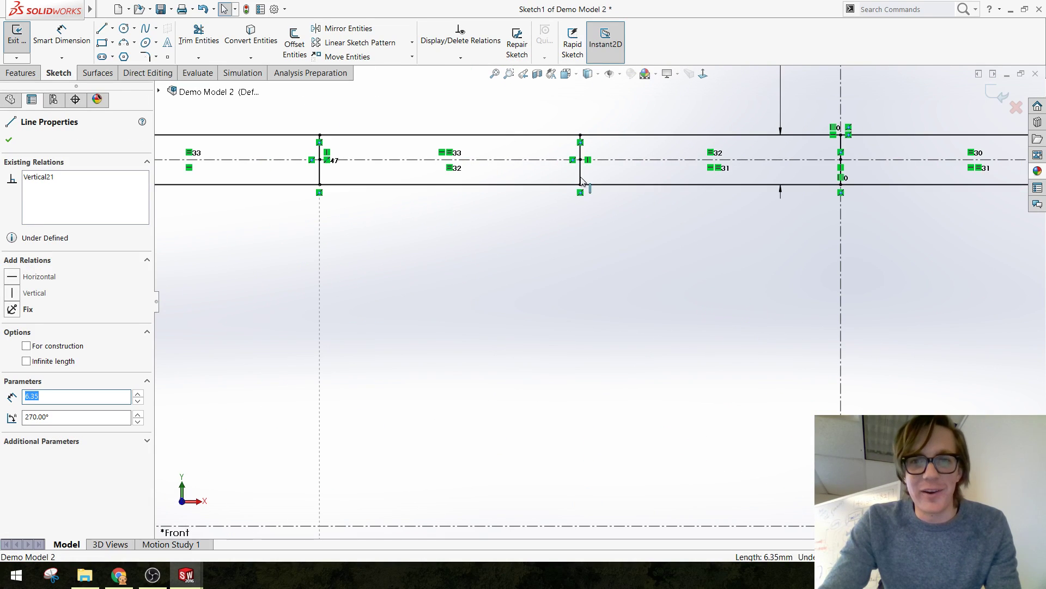
{"action": "left_click", "coordinate": [581, 173], "text": "ctrl"}
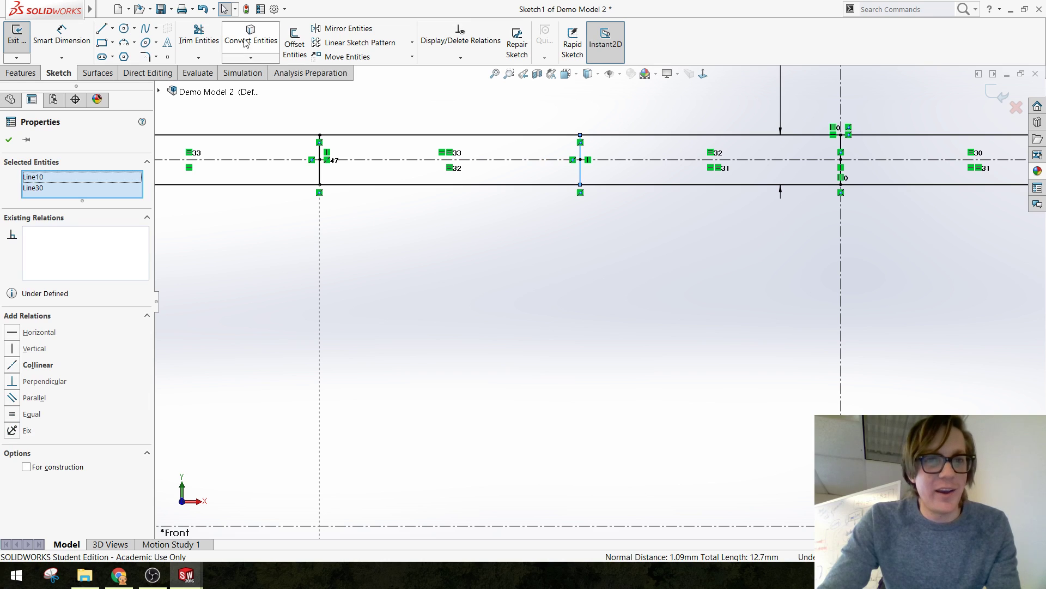
{"action": "left_click", "coordinate": [13, 365]}
{"action": "scroll", "coordinate": [661, 409], "scroll_direction": "up", "scroll_amount": 4}
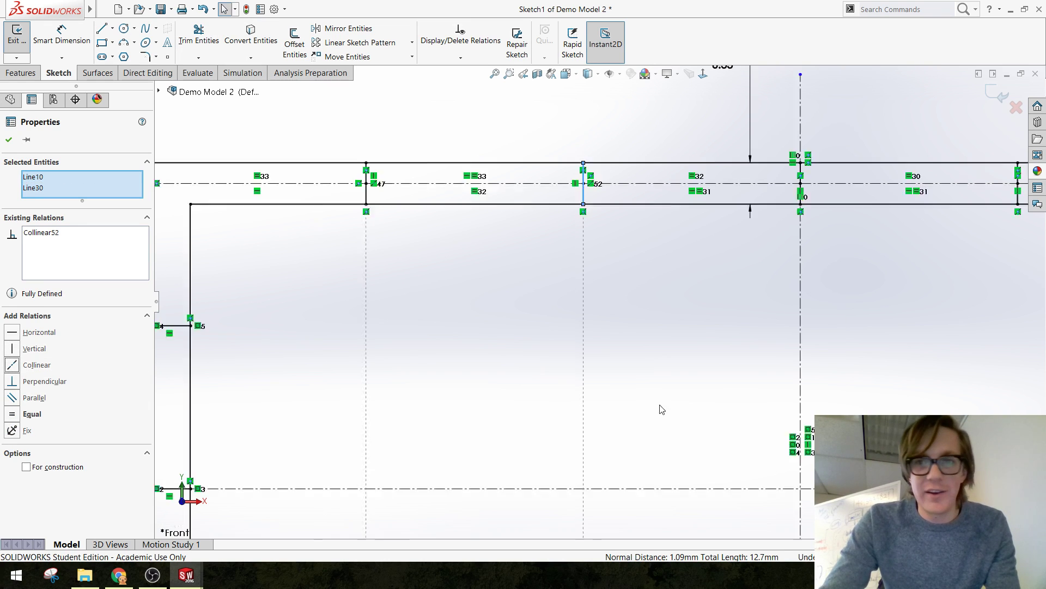
{"action": "scroll", "coordinate": [684, 485], "scroll_direction": "down", "scroll_amount": 5}
{"action": "key", "text": "Escape"}
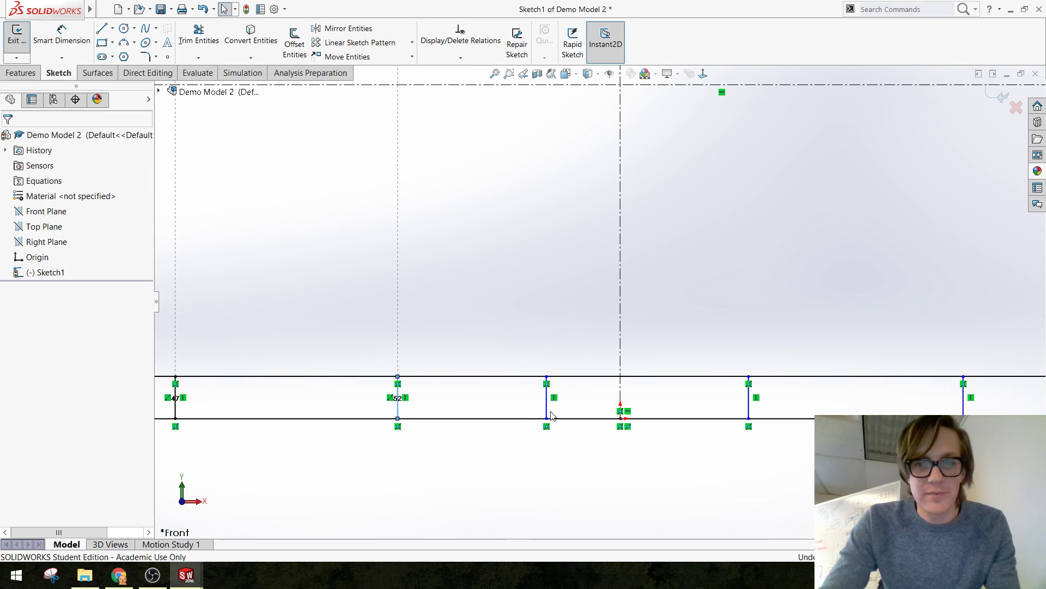
Make the middle division line of the bottom wall collinear with the top wall's middle division line
{"action": "left_click", "coordinate": [547, 414]}
{"action": "scroll", "coordinate": [649, 210], "scroll_direction": "up", "scroll_amount": 3}
{"action": "scroll", "coordinate": [598, 191], "scroll_direction": "down", "scroll_amount": 5}
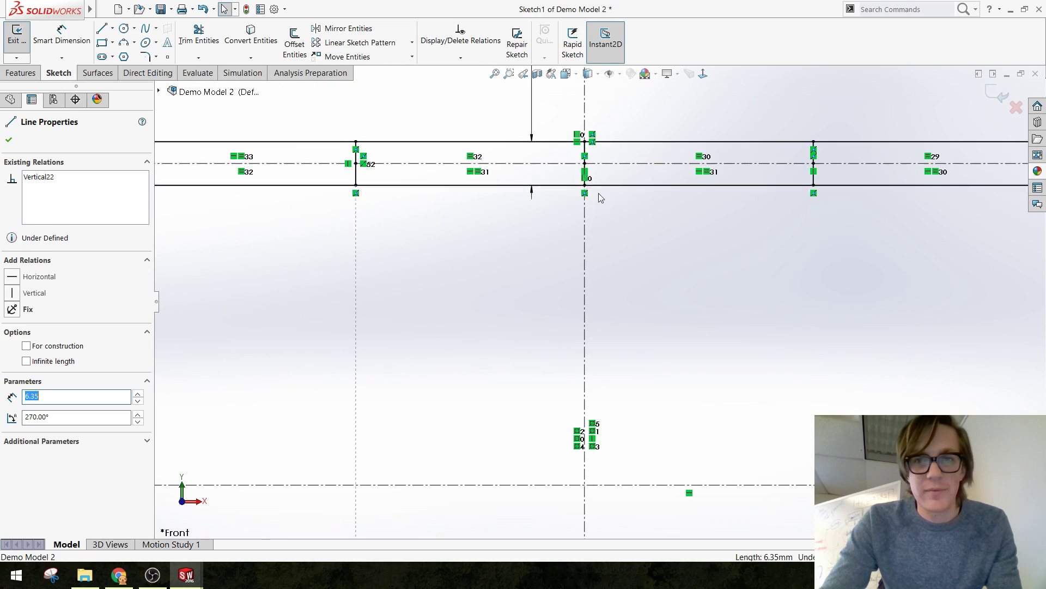
{"action": "left_click", "coordinate": [587, 123], "text": "ctrl"}
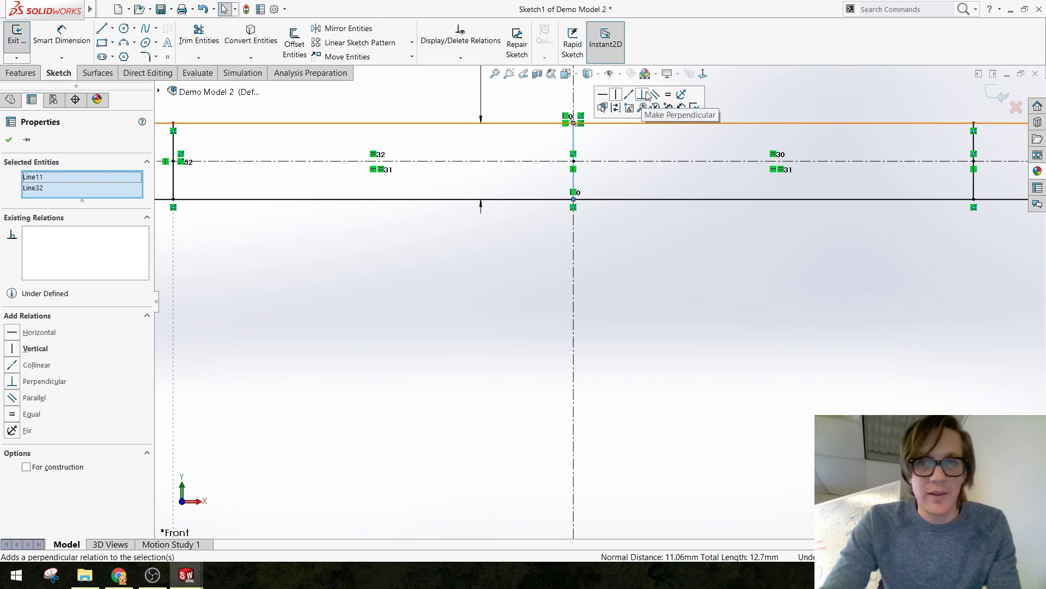
{"action": "left_click", "coordinate": [629, 96]}
{"action": "left_click", "coordinate": [725, 328]}
Make the bottom wall's fourth division line from the left collinear with the fourth division line of the top wall
{"action": "scroll", "coordinate": [709, 338], "scroll_direction": "up", "scroll_amount": 3}
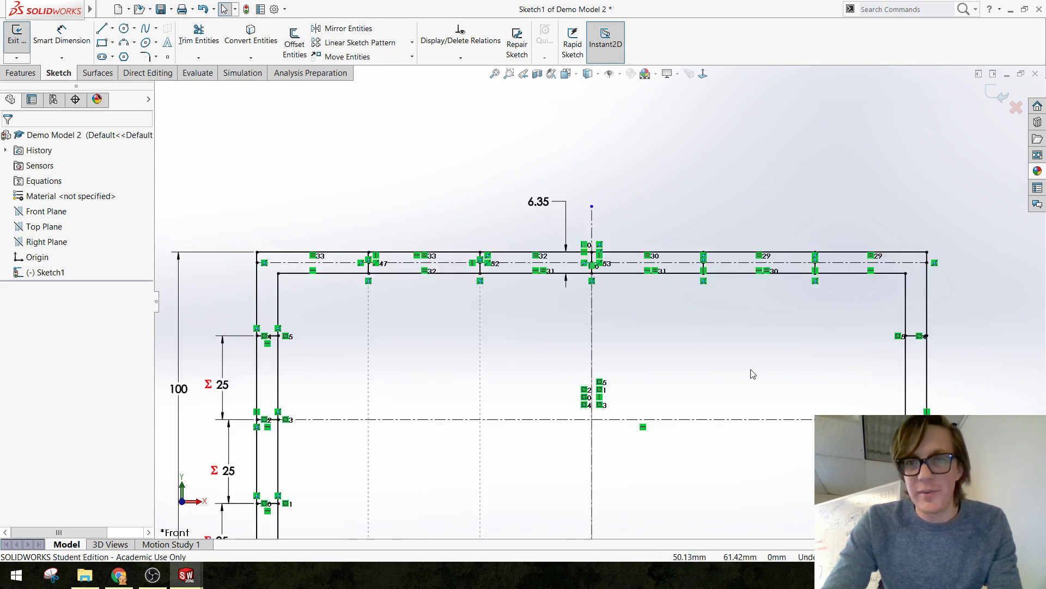
{"action": "scroll", "coordinate": [601, 443], "scroll_direction": "down", "scroll_amount": 5}
{"action": "scroll", "coordinate": [523, 453], "scroll_direction": "down", "scroll_amount": 3}
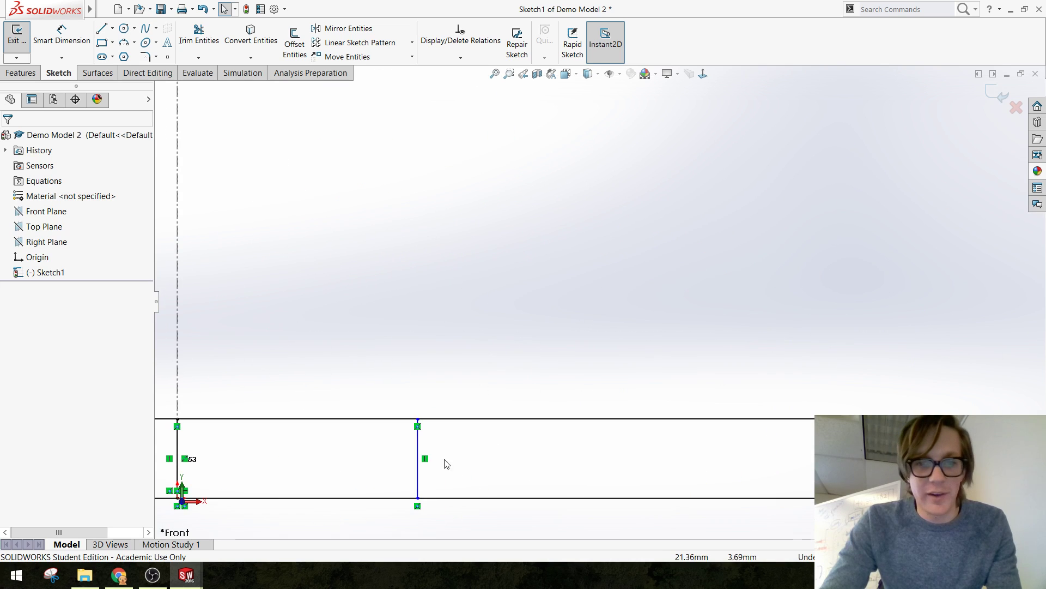
{"action": "left_click", "coordinate": [418, 486]}
{"action": "scroll", "coordinate": [519, 289], "scroll_direction": "up", "scroll_amount": 5}
{"action": "scroll", "coordinate": [646, 116], "scroll_direction": "down", "scroll_amount": 5}
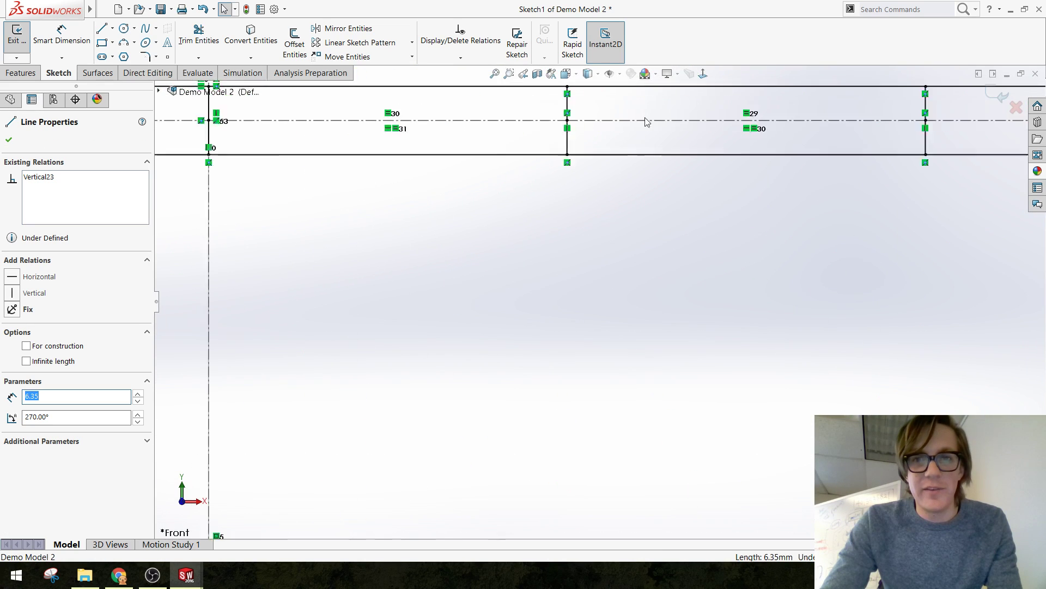
{"action": "left_click", "coordinate": [461, 211], "text": "ctrl"}
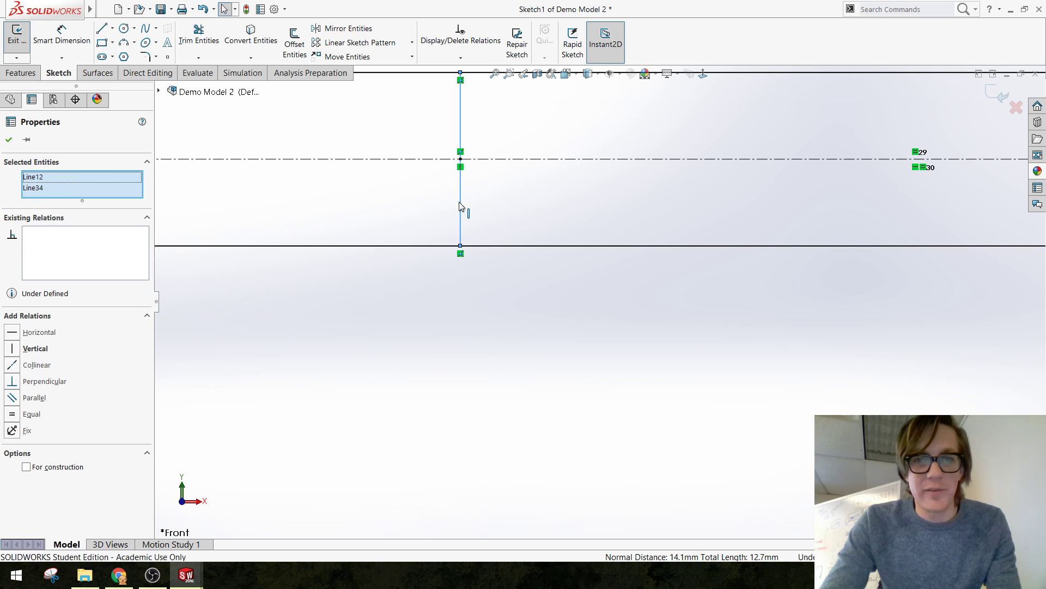
{"action": "left_click", "coordinate": [513, 165]}
Make the rightmost division line of the bottom wall collinear with the top wall's rightmost division line
{"action": "scroll", "coordinate": [596, 378], "scroll_direction": "up", "scroll_amount": 3}
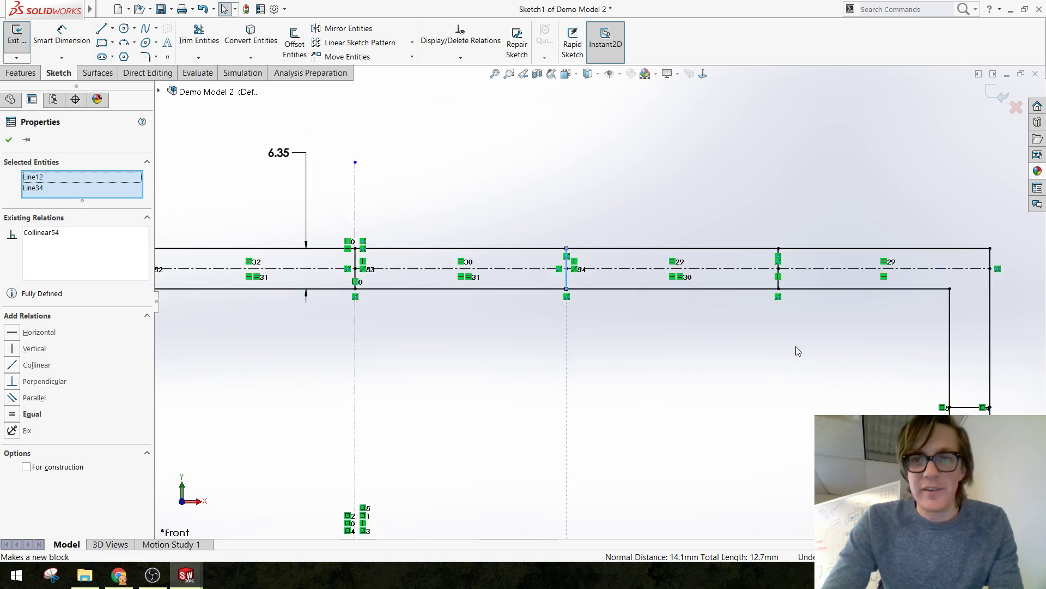
{"action": "scroll", "coordinate": [794, 351], "scroll_direction": "down", "scroll_amount": 3}
{"action": "left_click", "coordinate": [648, 270]}
{"action": "left_click", "coordinate": [637, 244]}
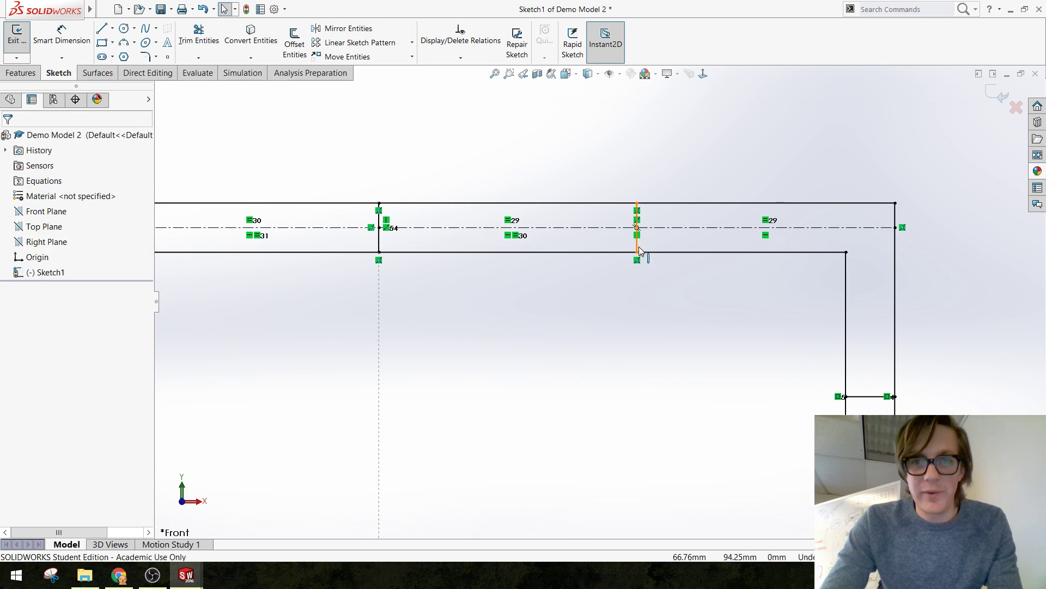
{"action": "scroll", "coordinate": [629, 341], "scroll_direction": "up", "scroll_amount": 5}
{"action": "scroll", "coordinate": [601, 319], "scroll_direction": "down", "scroll_amount": 10}
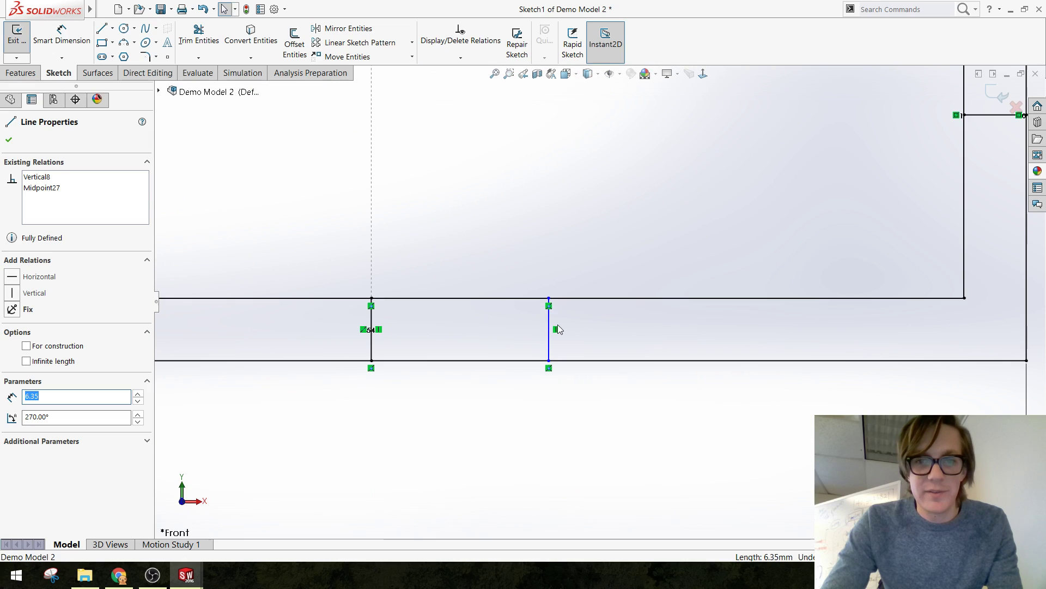
{"action": "left_click", "coordinate": [552, 329], "text": "ctrl"}
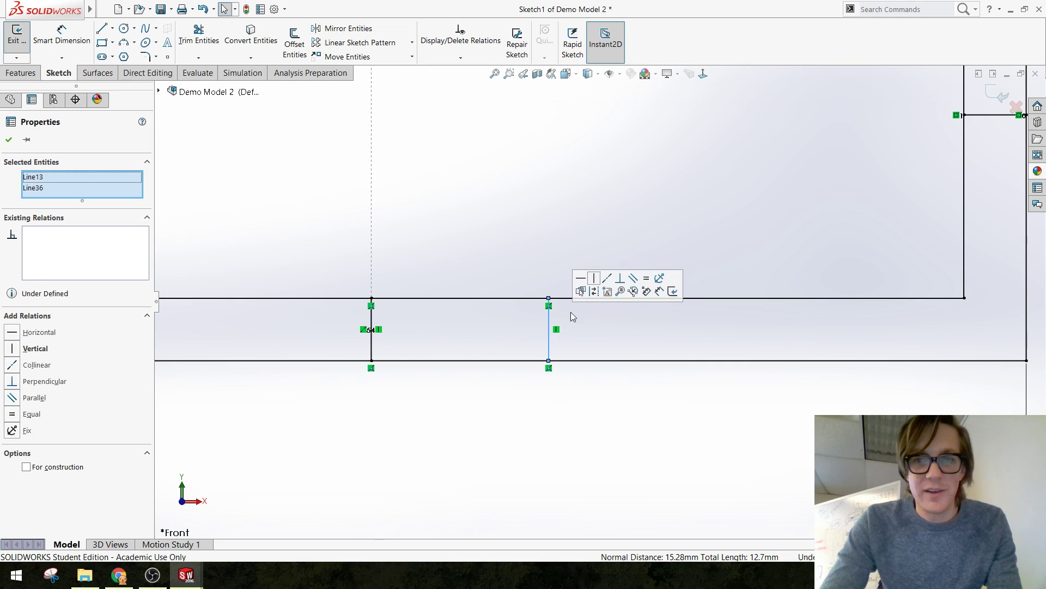
{"action": "left_click", "coordinate": [614, 282]}
{"action": "left_click", "coordinate": [546, 196]}
Exit the box sketch, keeping its changes
{"action": "scroll", "coordinate": [572, 225], "scroll_direction": "up", "scroll_amount": 6}
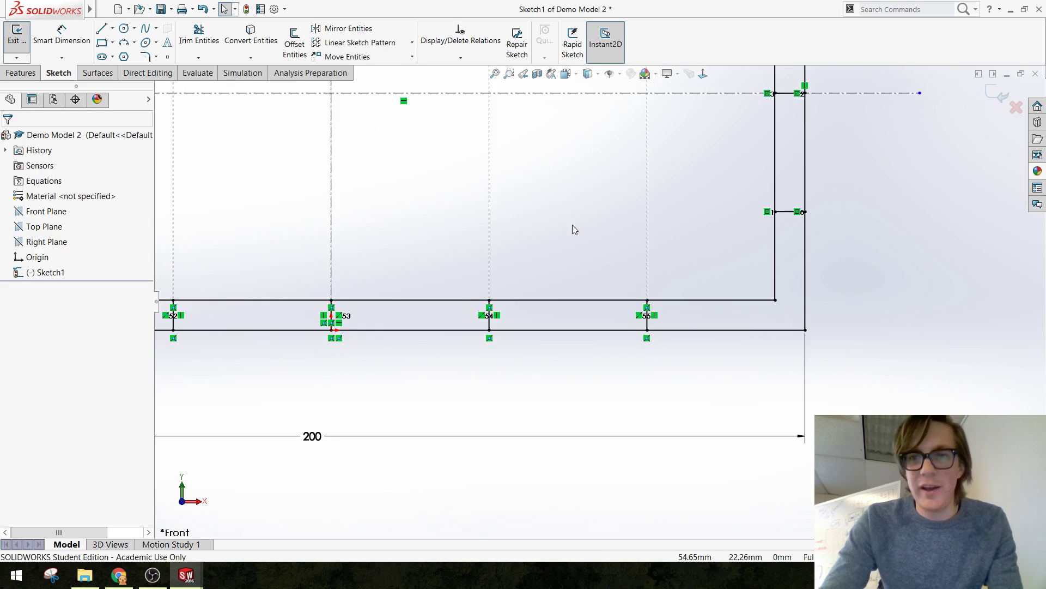
{"action": "scroll", "coordinate": [539, 224], "scroll_direction": "down", "scroll_amount": 3}
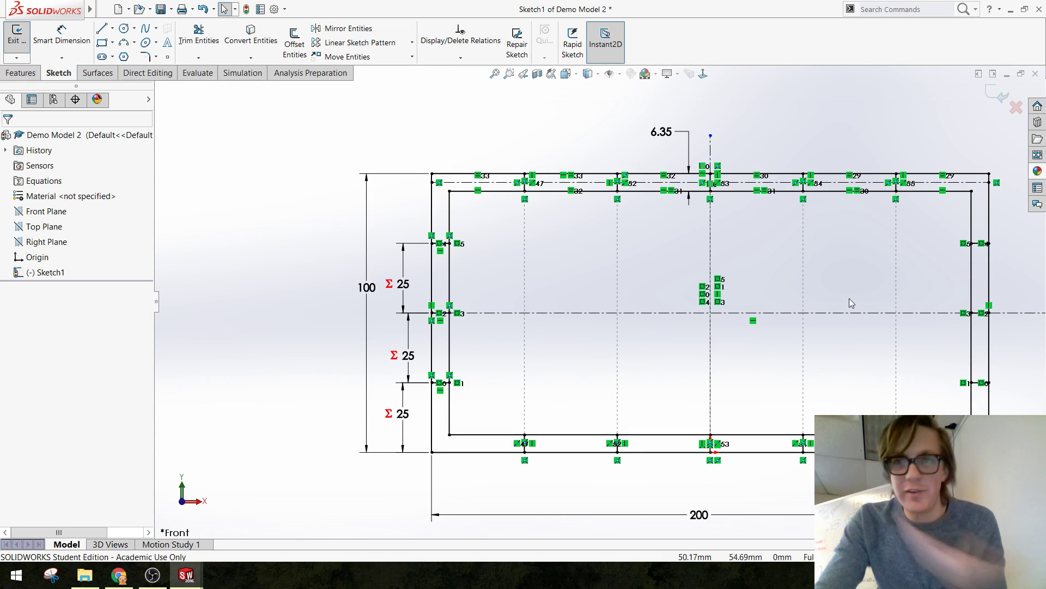
{"action": "left_click", "coordinate": [997, 103]}
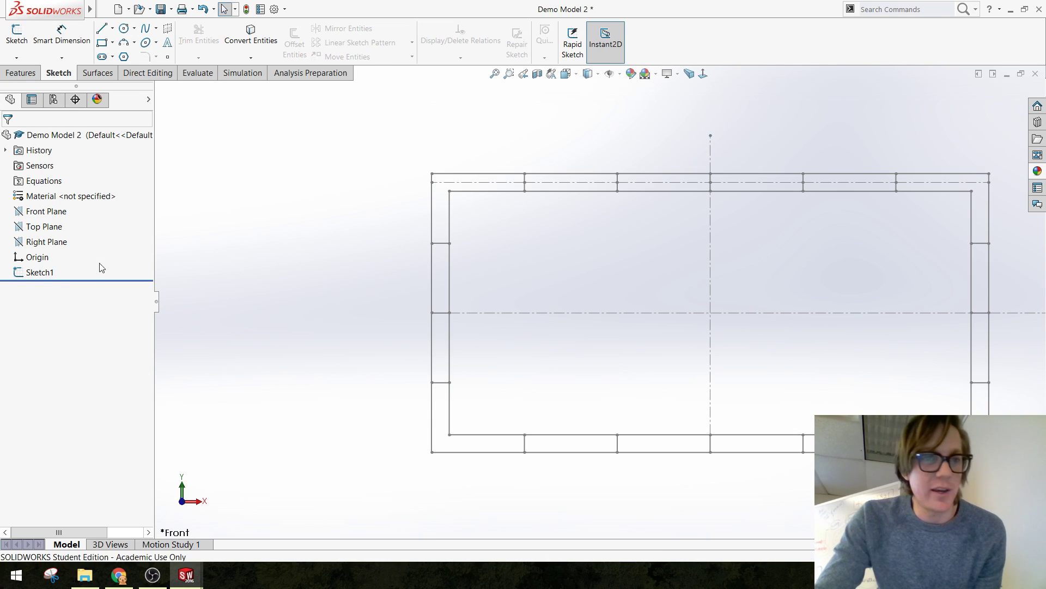
Rename the sketch as "Master Front Sketch - Box" and save the part
{"action": "left_click", "coordinate": [44, 273]}
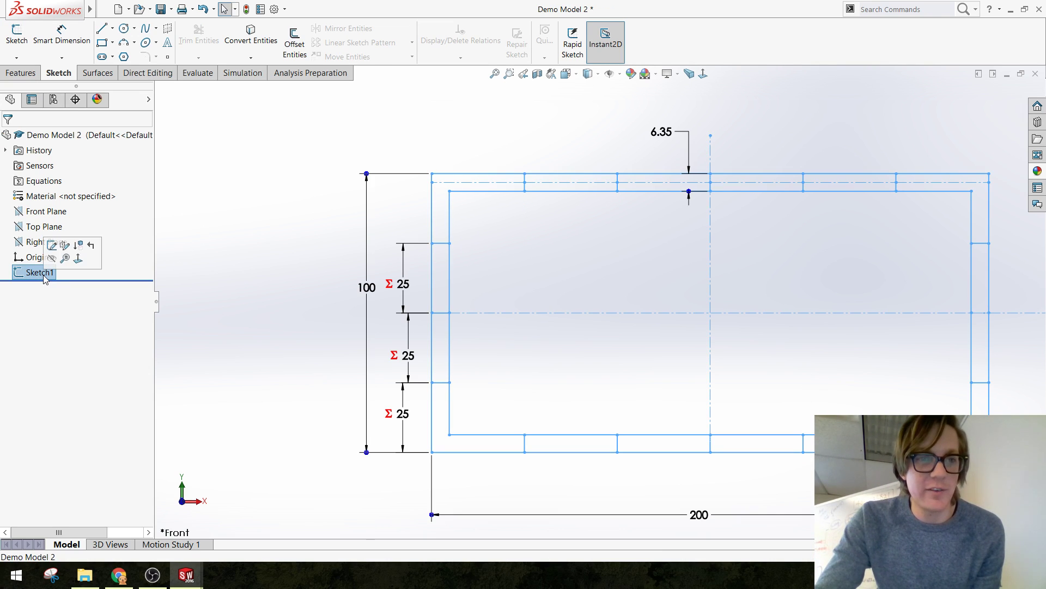
{"action": "left_click", "coordinate": [43, 273]}
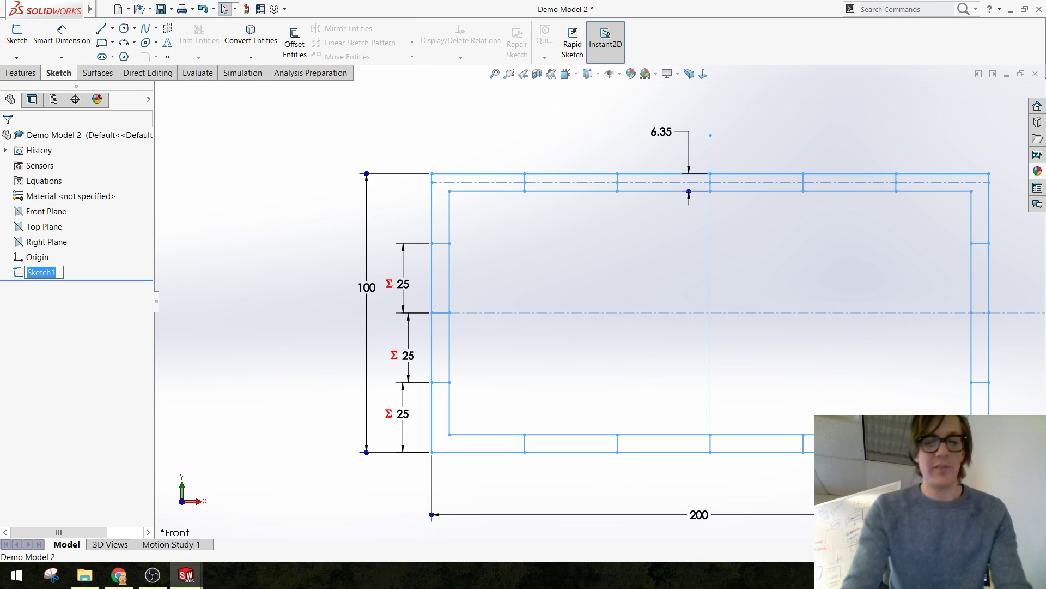
{"action": "type", "text": "Master Front"}
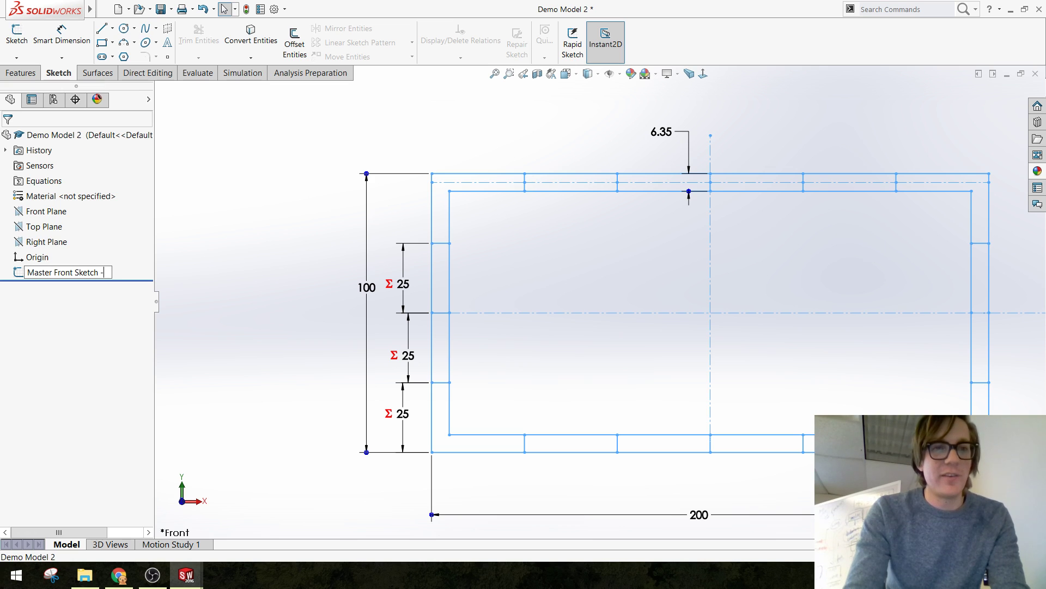
{"action": "key", "text": "Return"}
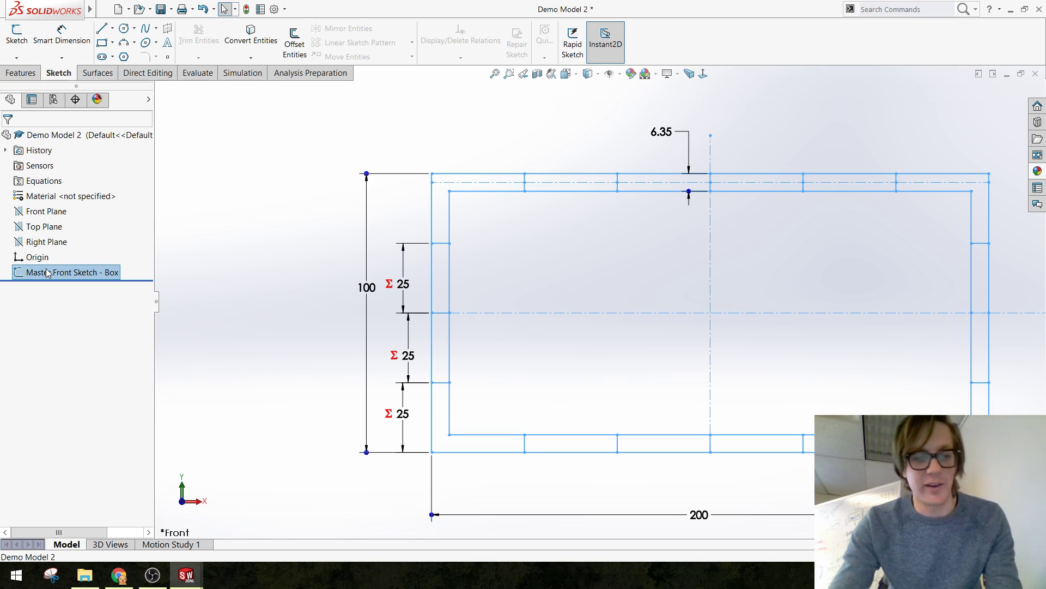
{"action": "key", "text": "ctrl+s"}
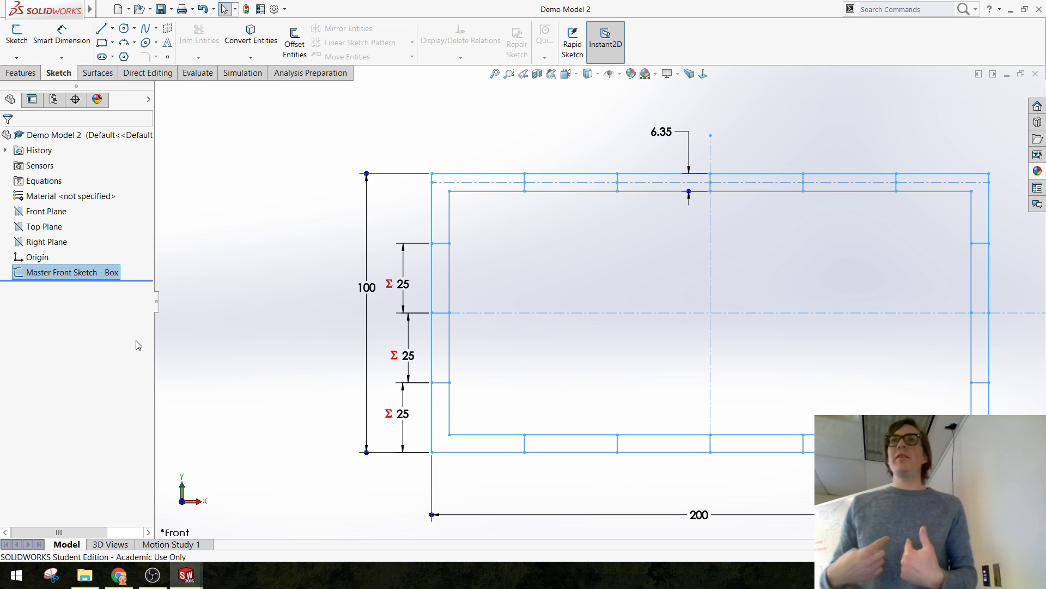
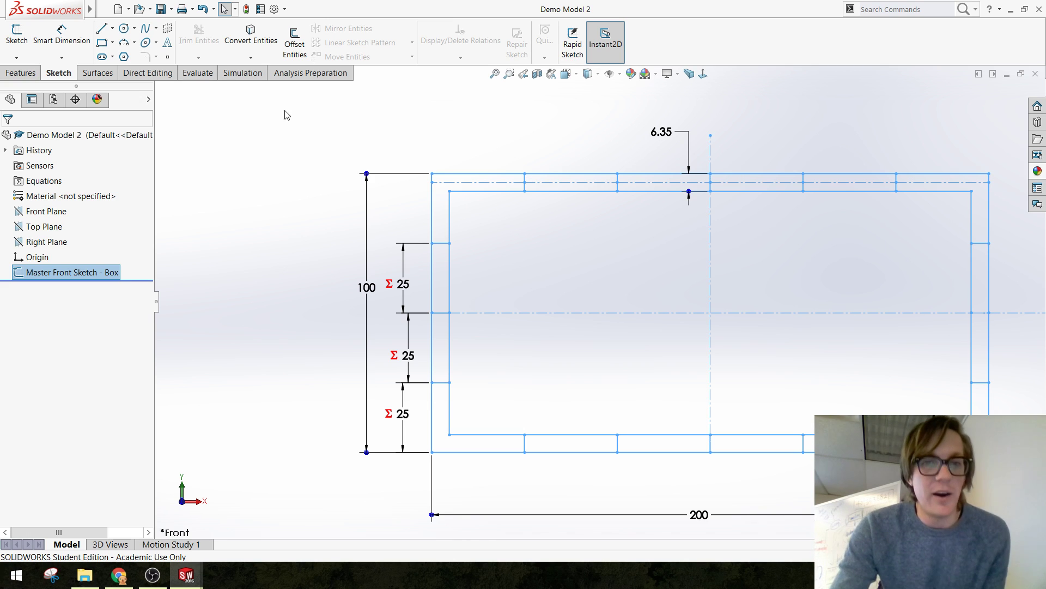
Set the overall width of the box in the master sketch to 300 mm
{"action": "left_click", "coordinate": [312, 241]}
{"action": "scroll", "coordinate": [597, 301], "scroll_direction": "up", "scroll_amount": 5}
{"action": "scroll", "coordinate": [677, 293], "scroll_direction": "down", "scroll_amount": 5}
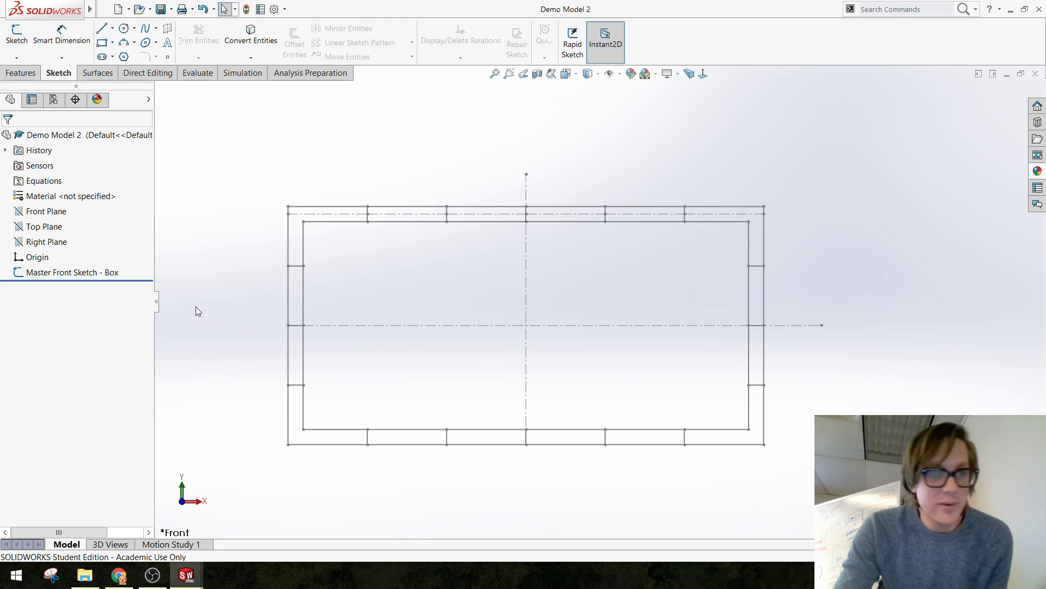
{"action": "left_click", "coordinate": [53, 273]}
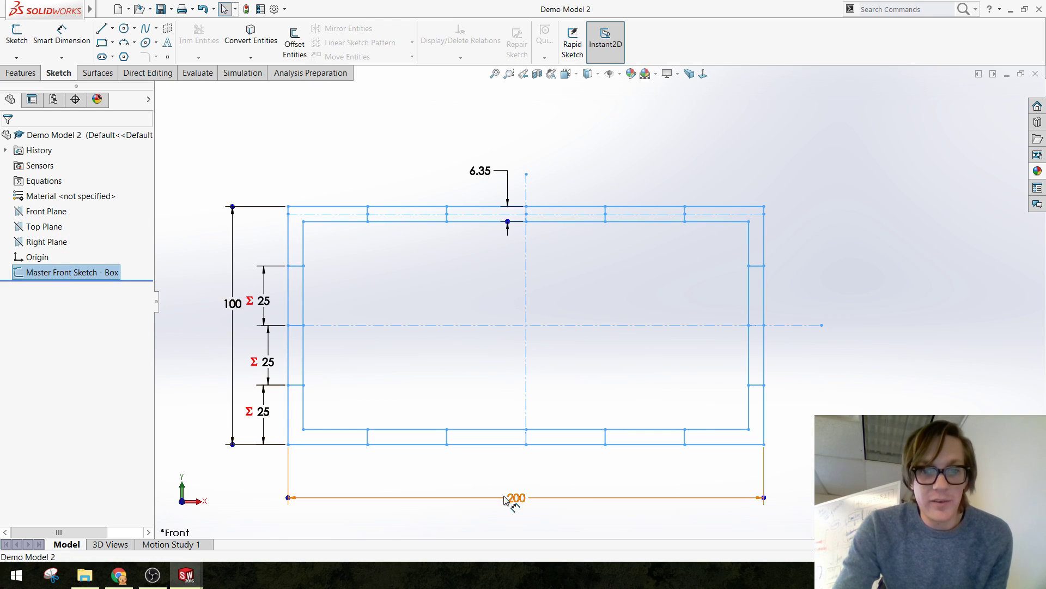
{"action": "double_click", "coordinate": [517, 499]}
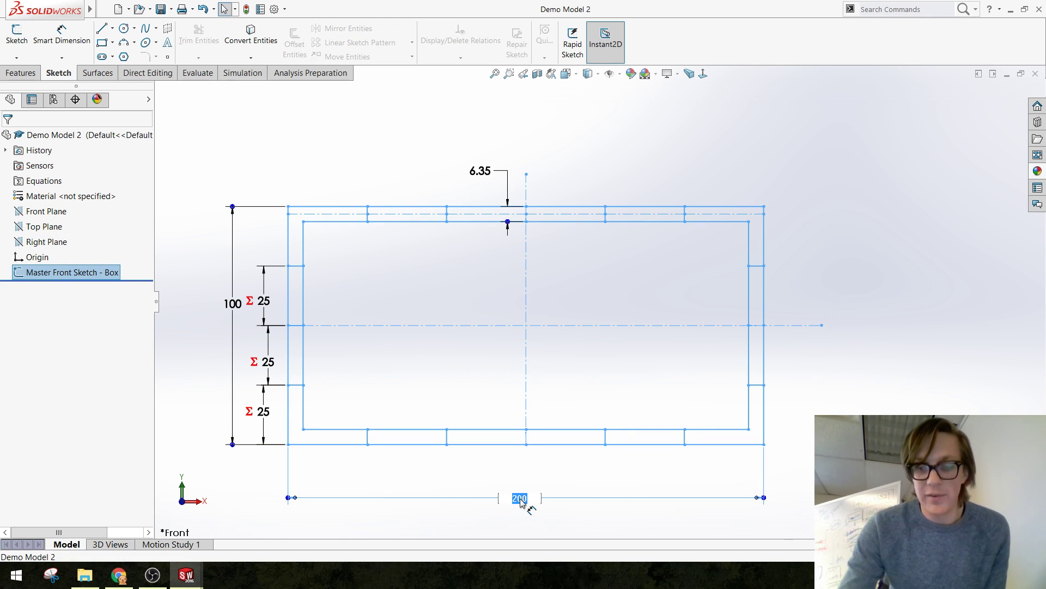
{"action": "type", "text": "300"}
{"action": "key", "text": "Return"}
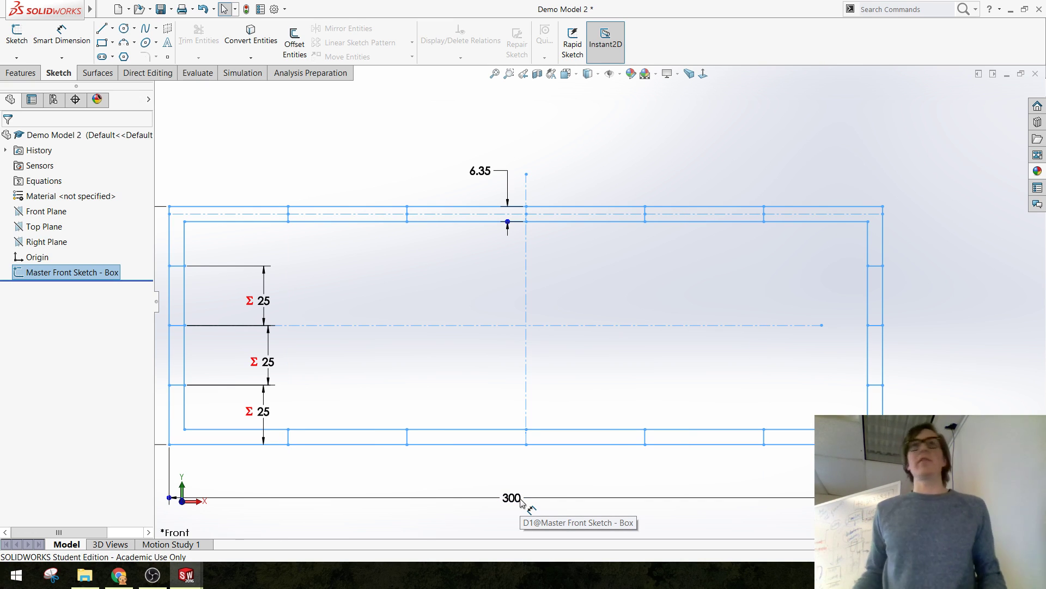
Rebuild the model and set the overall height of the box in the master sketch to 80 mm
{"action": "scroll", "coordinate": [476, 327], "scroll_direction": "down", "scroll_amount": 3}
{"action": "scroll", "coordinate": [611, 274], "scroll_direction": "up", "scroll_amount": 3}
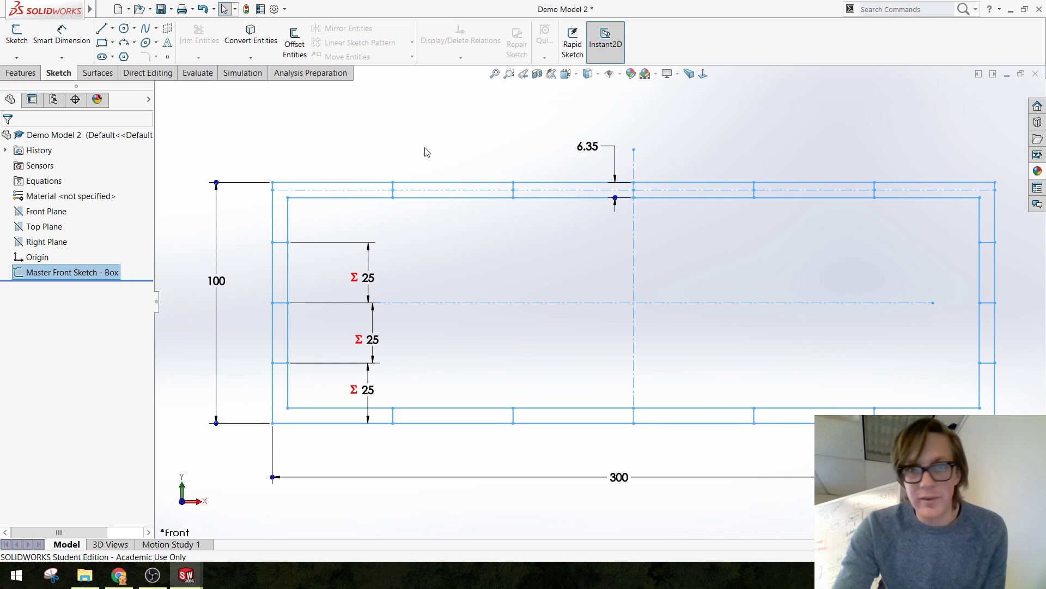
{"action": "key", "text": "ctrl+b"}
{"action": "left_click", "coordinate": [45, 273]}
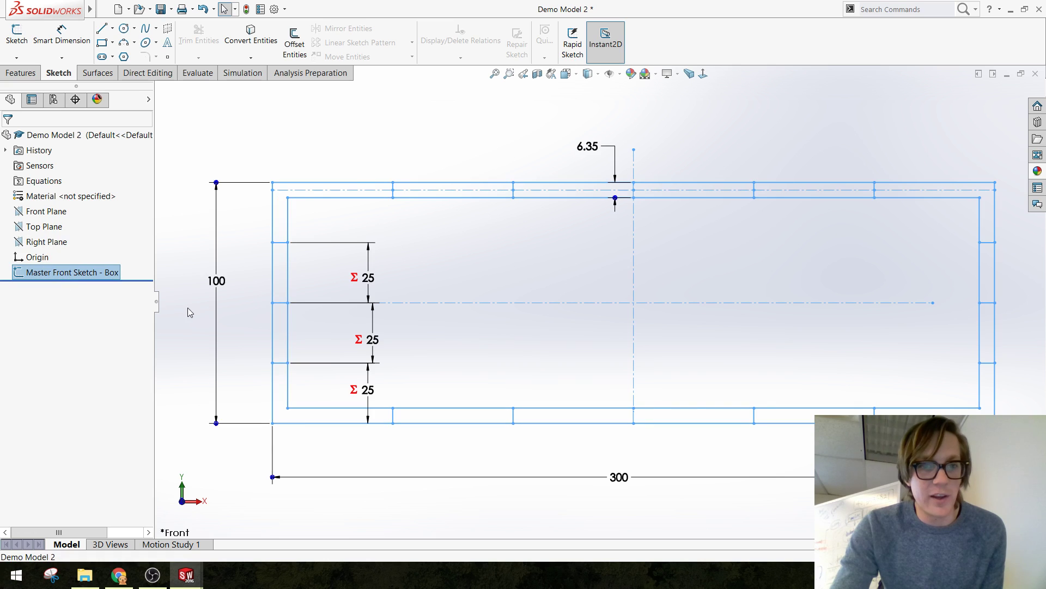
{"action": "left_click", "coordinate": [216, 282]}
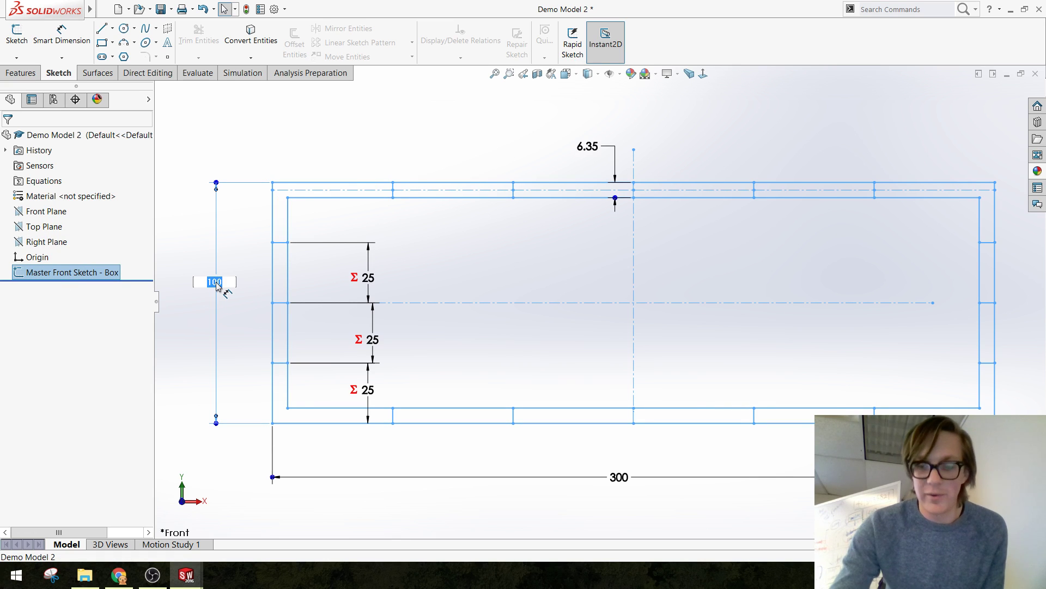
{"action": "type", "text": "80"}
{"action": "key", "text": "Return"}
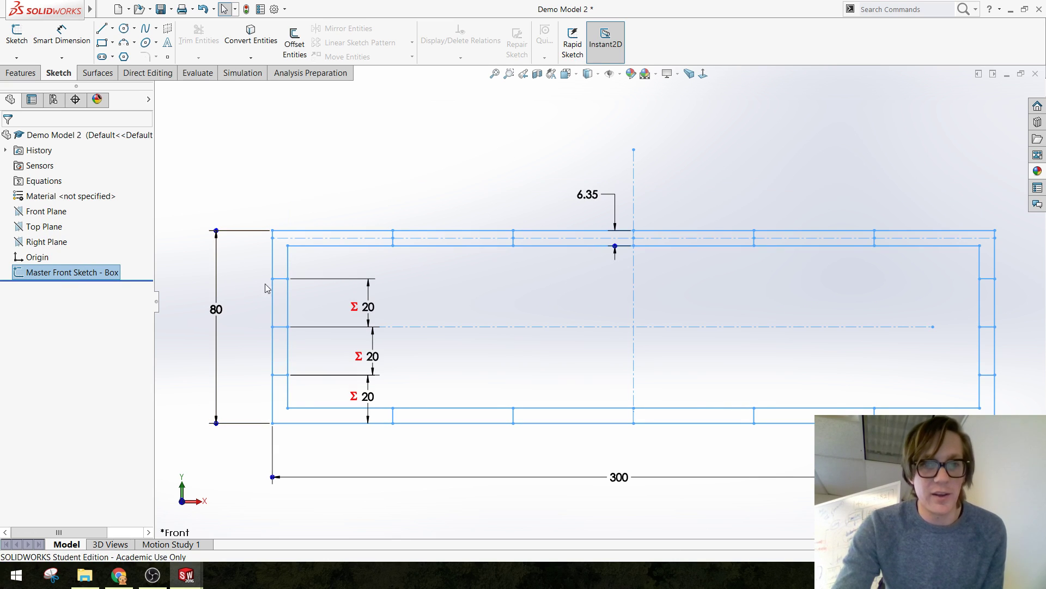
Set the wall thickness in the master sketch to 8 mm and clear the sketch selection
{"action": "left_click", "coordinate": [587, 195]}
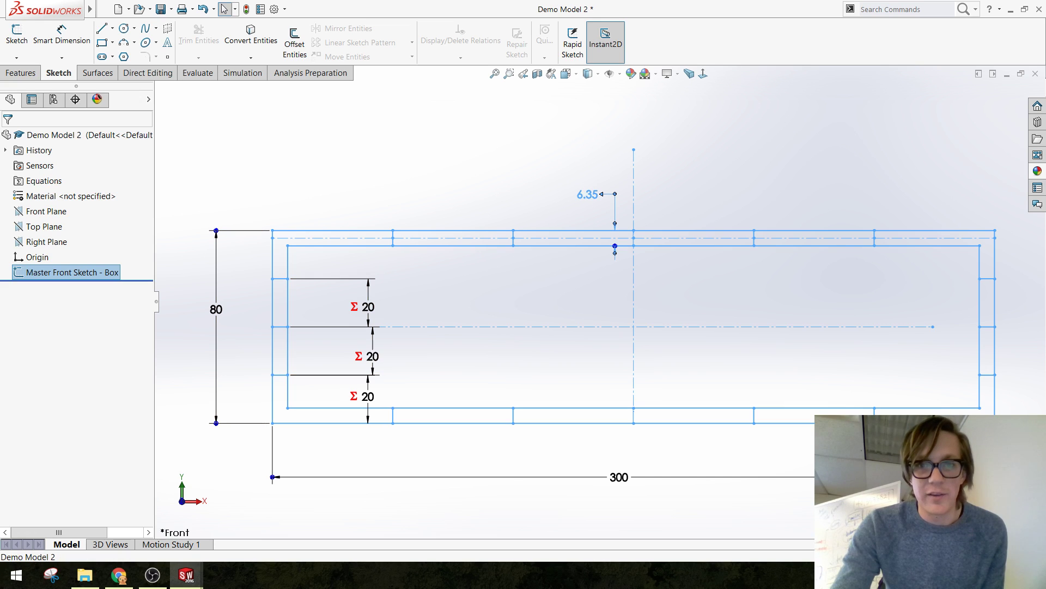
{"action": "left_click", "coordinate": [588, 194]}
{"action": "type", "text": "98"}
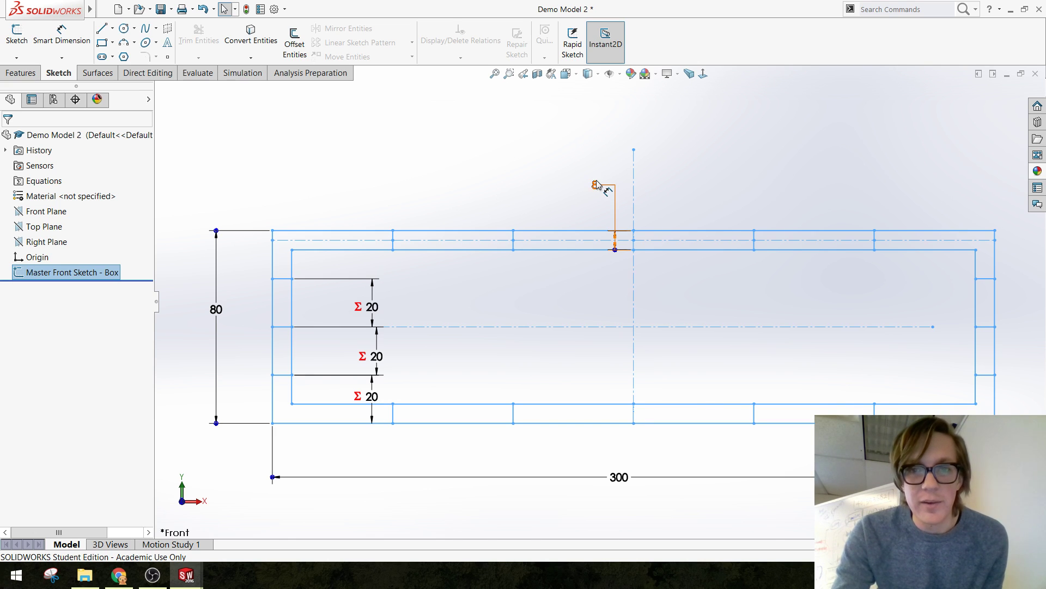
{"action": "left_click", "coordinate": [597, 184]}
{"action": "left_click", "coordinate": [357, 120]}
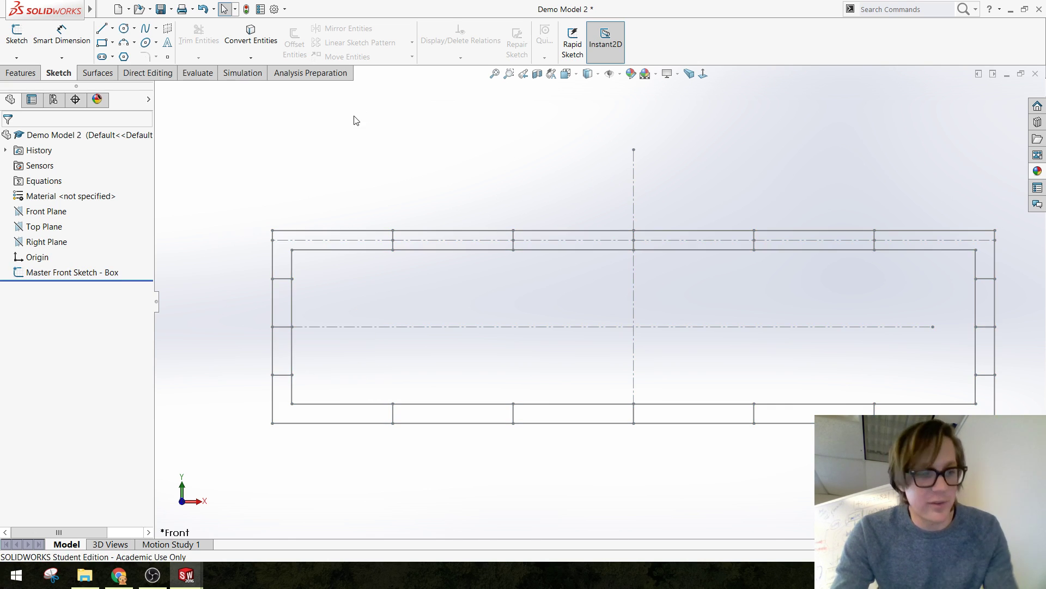
Save the part, switch to the Demo Model part and examine its finished finger-jointed box and master sketches from several angles
{"action": "scroll", "coordinate": [600, 300], "scroll_direction": "up", "scroll_amount": 3}
{"action": "scroll", "coordinate": [619, 300], "scroll_direction": "down", "scroll_amount": 2}
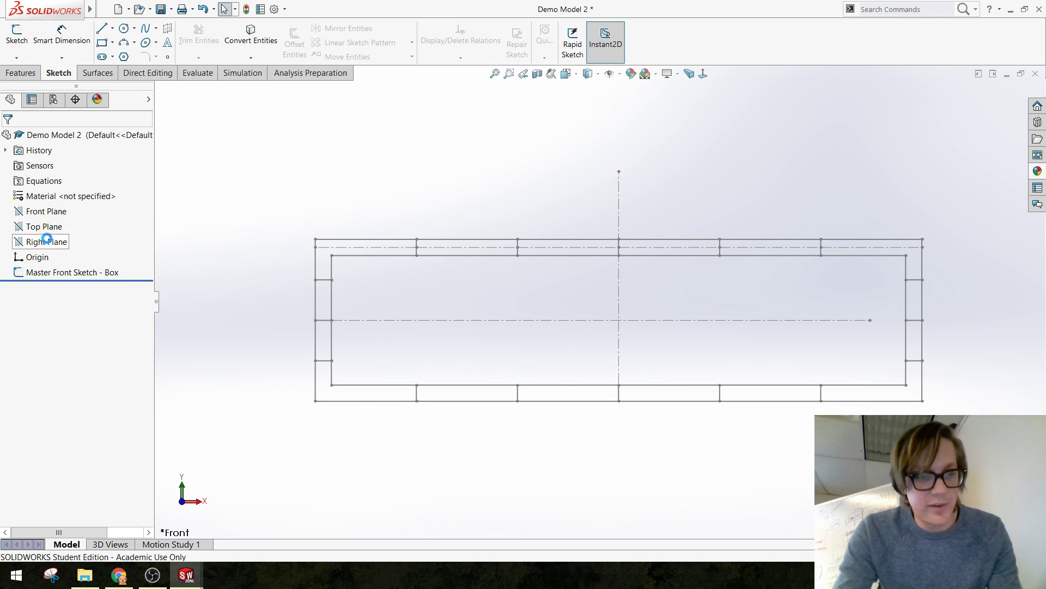
{"action": "key", "text": "ctrl+s"}
{"action": "mouse_move", "coordinate": [481, 296]}
{"action": "middle_mouse_down"}
{"action": "mouse_move", "coordinate": [464, 304]}
{"action": "mouse_move", "coordinate": [425, 359]}
{"action": "mouse_move", "coordinate": [430, 370]}
{"action": "middle_mouse_up"}
{"action": "key", "text": "ctrl+Tab"}
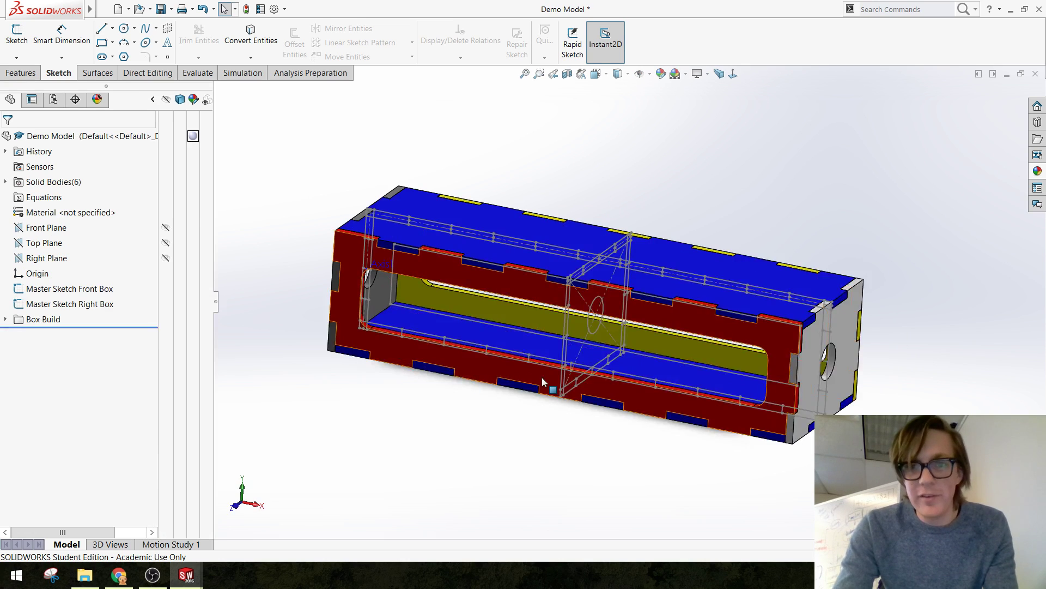
{"action": "mouse_move", "coordinate": [545, 382]}
{"action": "middle_mouse_down"}
{"action": "mouse_move", "coordinate": [519, 399]}
{"action": "mouse_move", "coordinate": [543, 400]}
{"action": "mouse_move", "coordinate": [526, 404]}
{"action": "middle_mouse_up"}
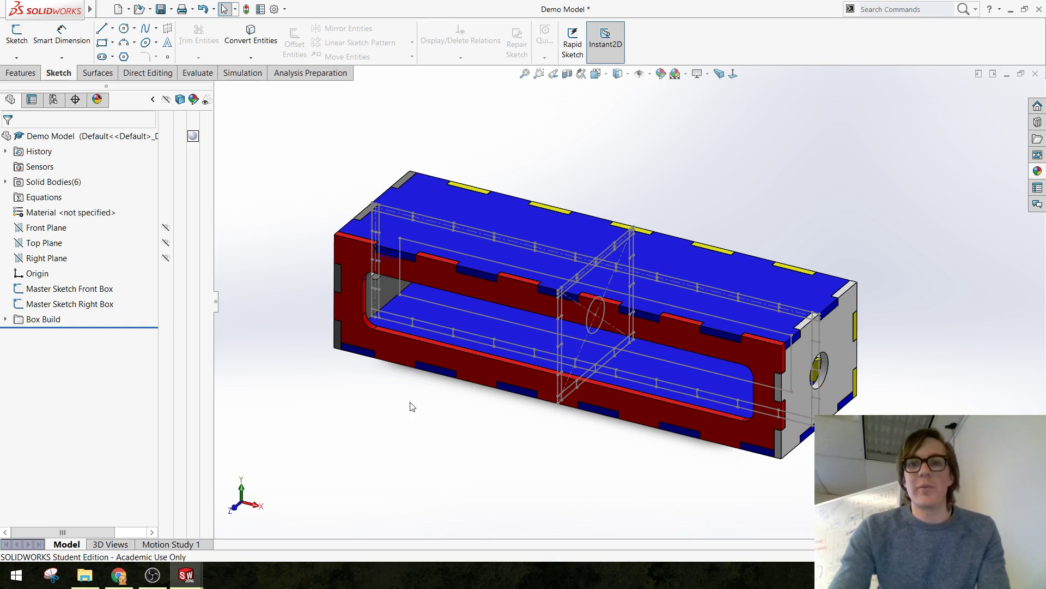
{"action": "mouse_move", "coordinate": [431, 403]}
{"action": "middle_mouse_down"}
{"action": "mouse_move", "coordinate": [450, 332]}
{"action": "mouse_move", "coordinate": [457, 341]}
{"action": "mouse_move", "coordinate": [449, 332]}
{"action": "mouse_move", "coordinate": [323, 470]}
{"action": "mouse_move", "coordinate": [402, 411]}
{"action": "mouse_move", "coordinate": [295, 450]}
{"action": "mouse_move", "coordinate": [366, 395]}
{"action": "mouse_move", "coordinate": [338, 395]}
{"action": "mouse_move", "coordinate": [455, 356]}
{"action": "mouse_move", "coordinate": [382, 414]}
{"action": "middle_mouse_up"}
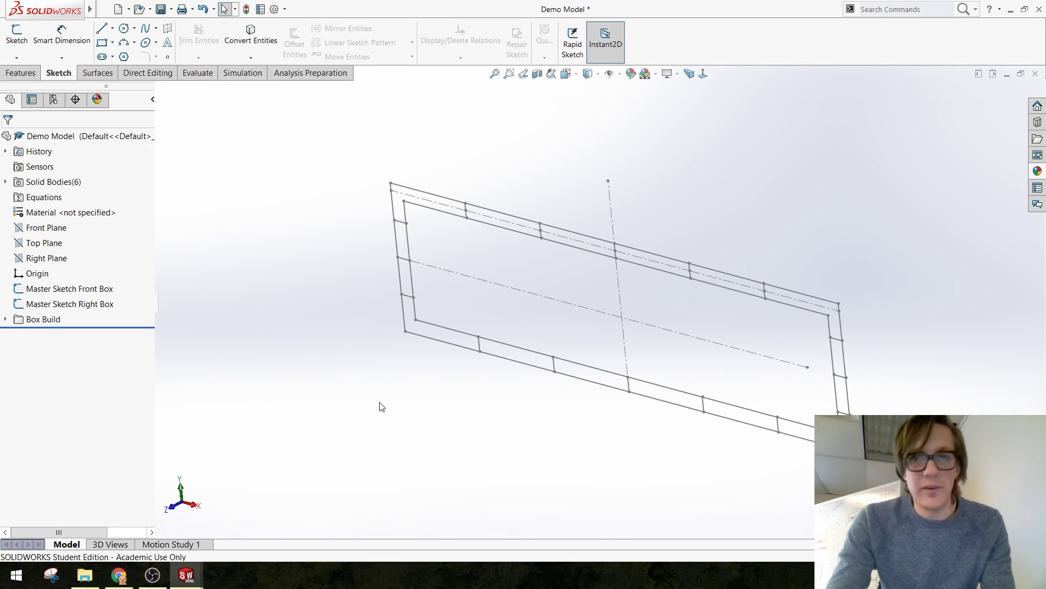
Start a sketch on the Right Plane of Demo Model 2 and draw a corner rectangle about 125 mm wide and 100 mm high
{"action": "left_click", "coordinate": [47, 241]}
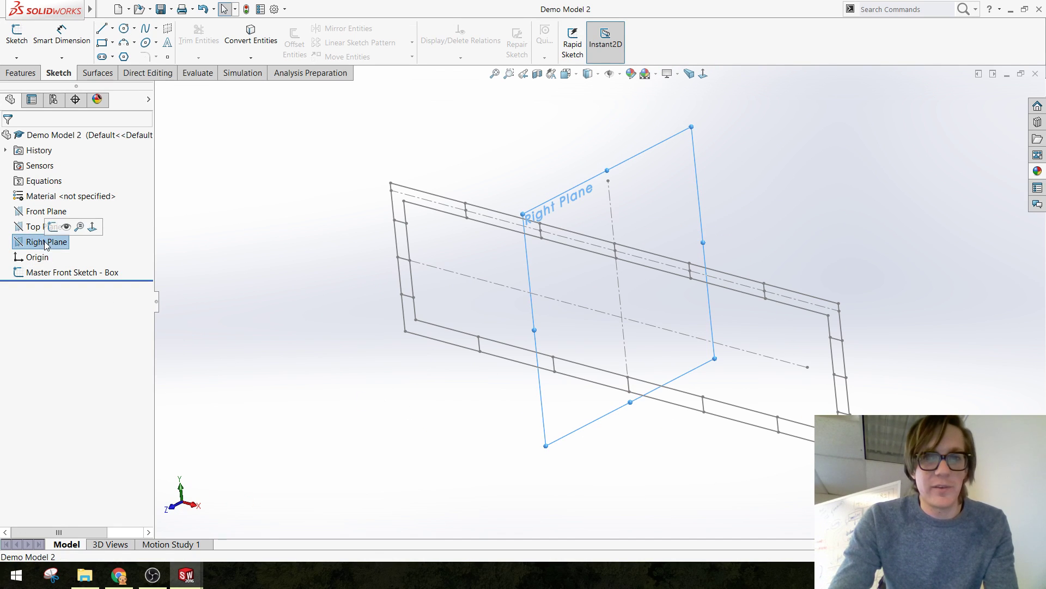
{"action": "left_click", "coordinate": [58, 227]}
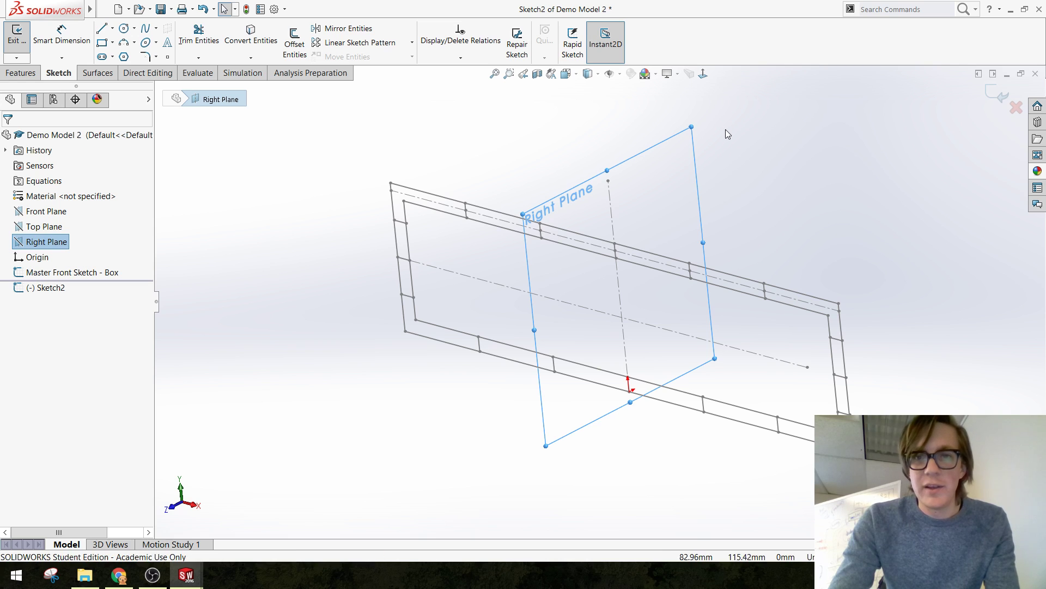
{"action": "key", "text": "Escape"}
{"action": "mouse_move", "coordinate": [689, 341]}
{"action": "middle_mouse_down"}
{"action": "mouse_move", "coordinate": [624, 280]}
{"action": "mouse_move", "coordinate": [736, 415]}
{"action": "middle_mouse_up"}
{"action": "left_click", "coordinate": [102, 42]}
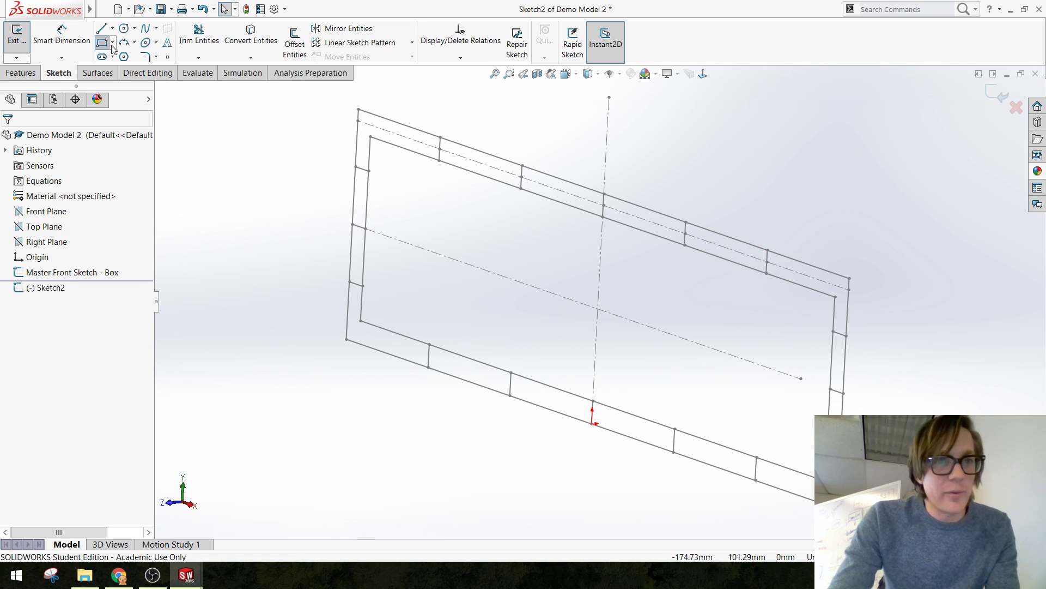
{"action": "left_click", "coordinate": [404, 467]}
{"action": "left_click", "coordinate": [725, 155]}
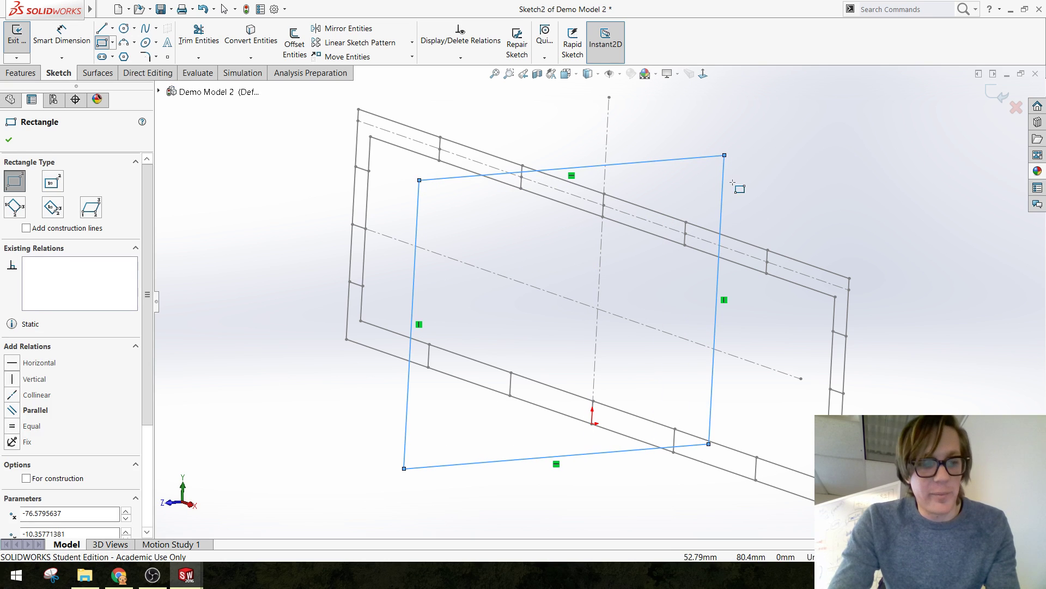
{"action": "key", "text": "Escape"}
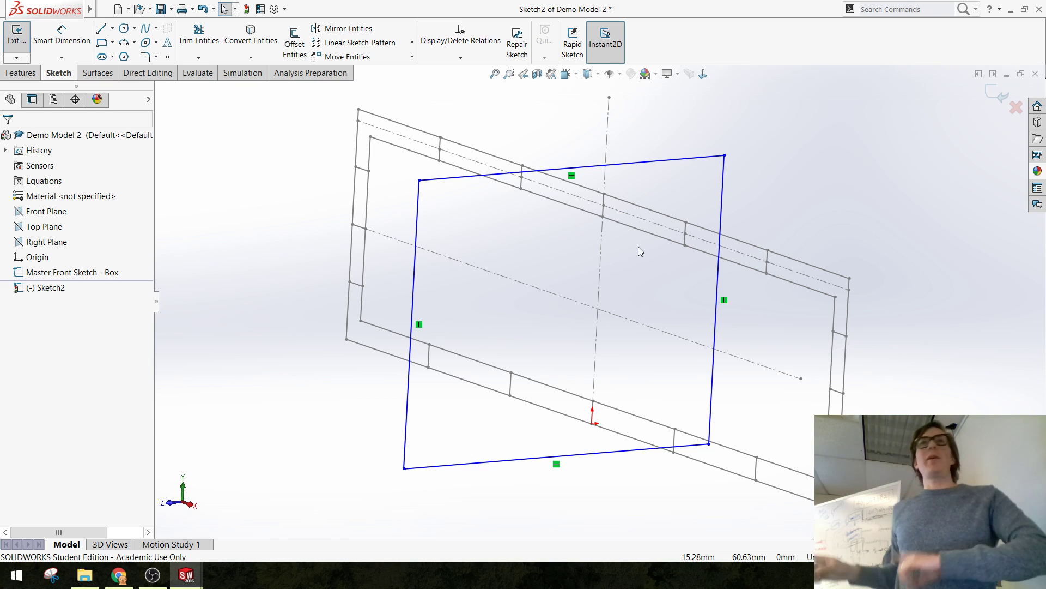
{"action": "key", "text": "f"}
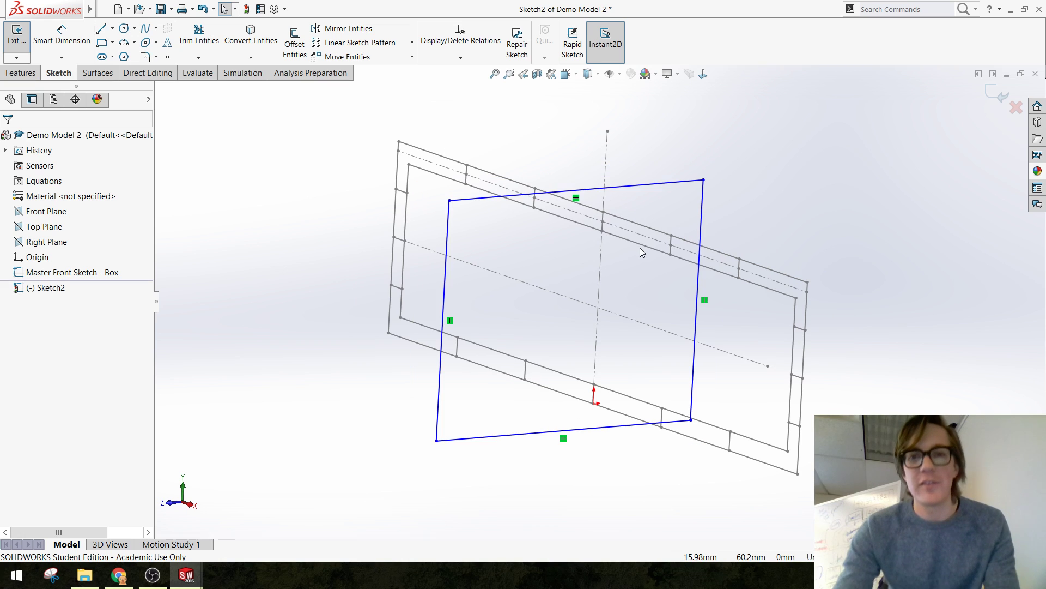
Make the midpoint of the rectangle's top edge coincident with the outer top centre point of the master front sketch
{"action": "left_click", "coordinate": [580, 198]}
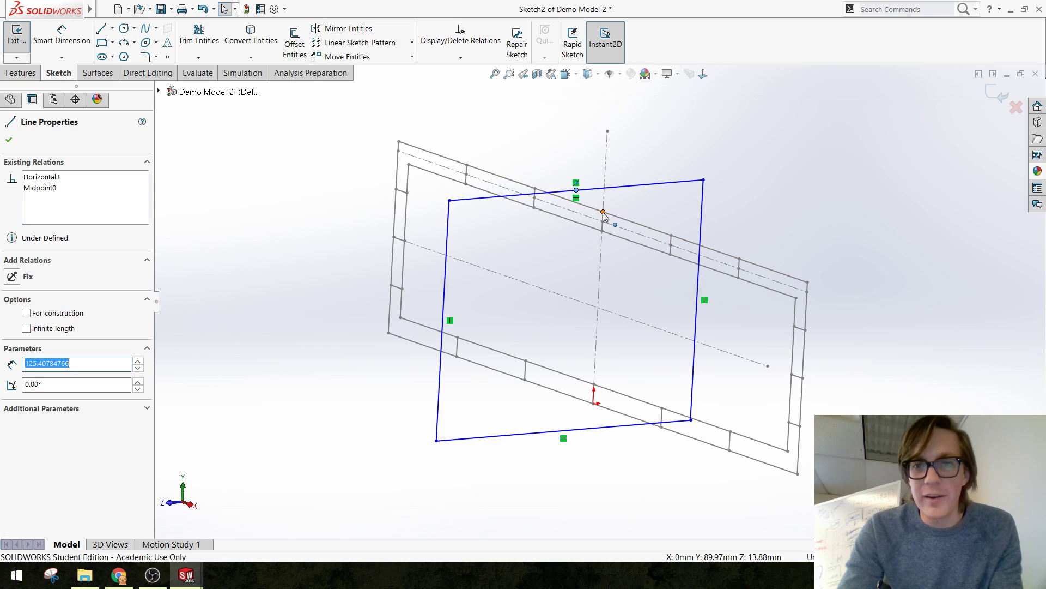
{"action": "left_click", "coordinate": [603, 213]}
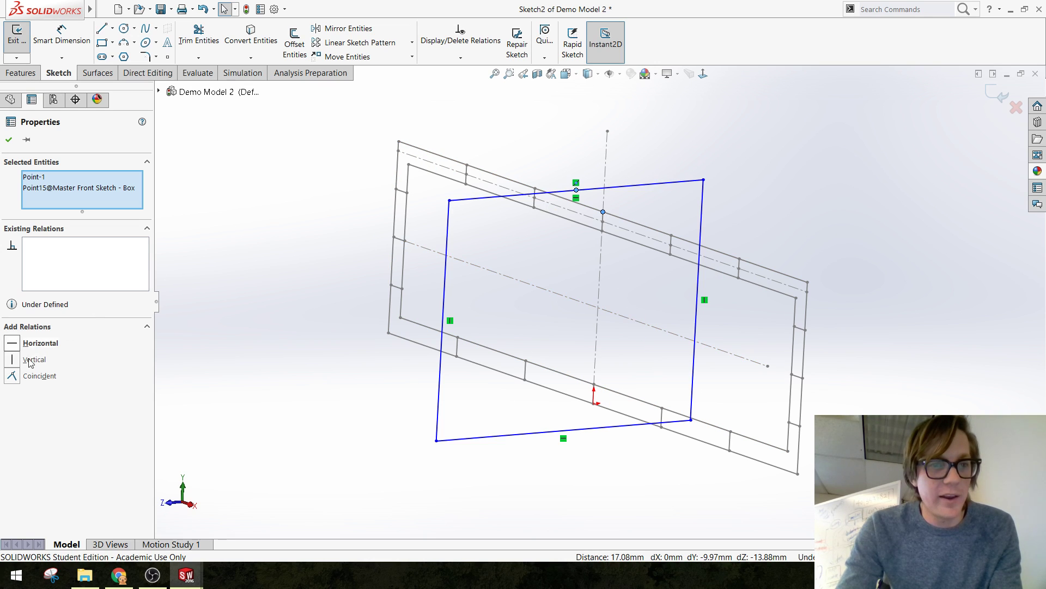
{"action": "left_click", "coordinate": [34, 376]}
{"action": "left_click", "coordinate": [432, 456]}
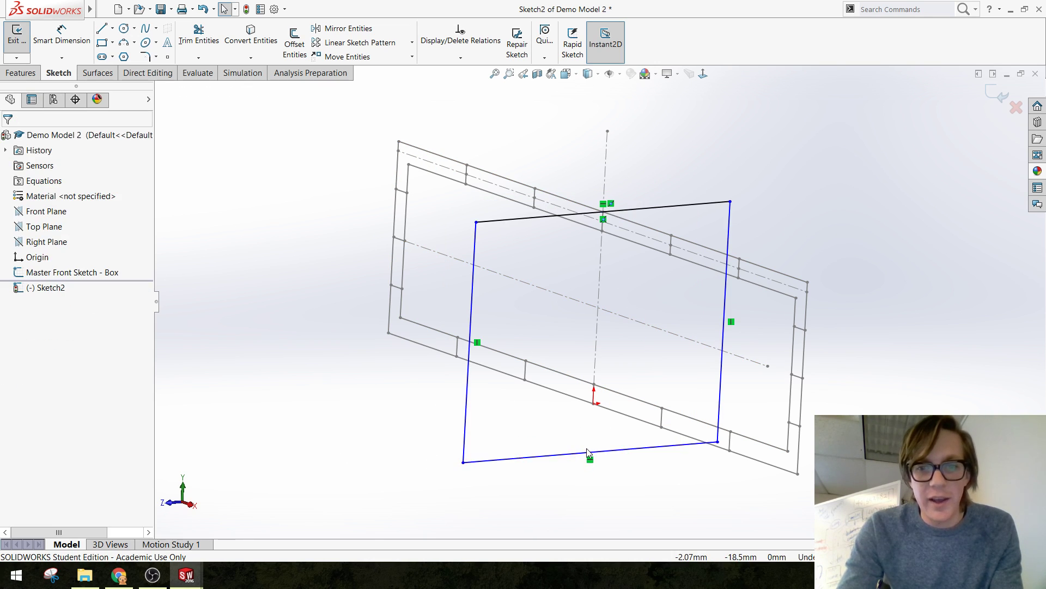
Make the midpoint of the rectangle's bottom edge coincident with the origin
{"action": "left_click", "coordinate": [589, 453]}
{"action": "left_click", "coordinate": [595, 404]}
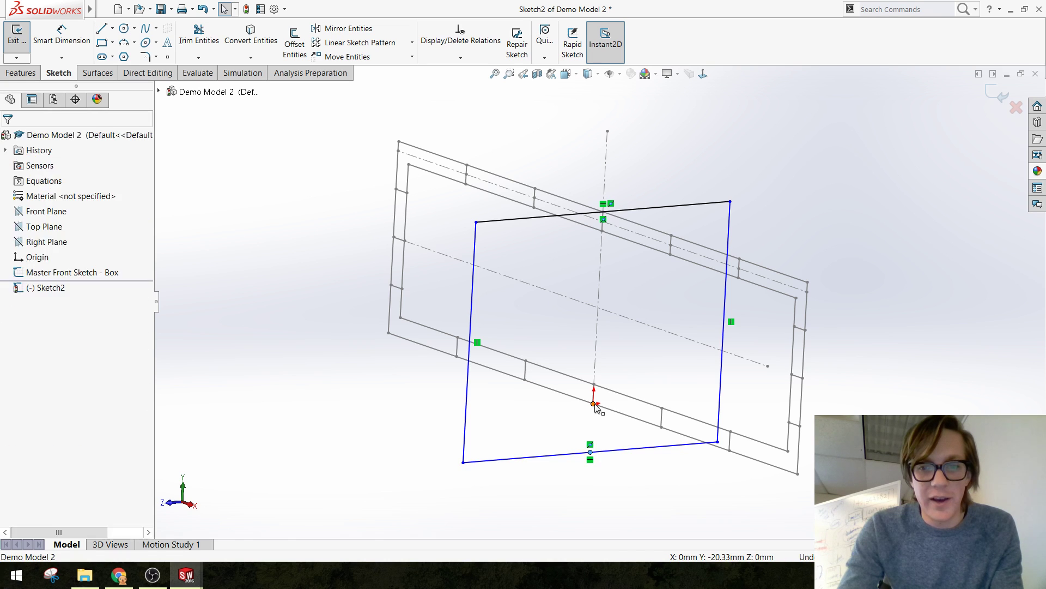
{"action": "left_click", "coordinate": [594, 405], "text": "ctrl"}
{"action": "left_click", "coordinate": [652, 358]}
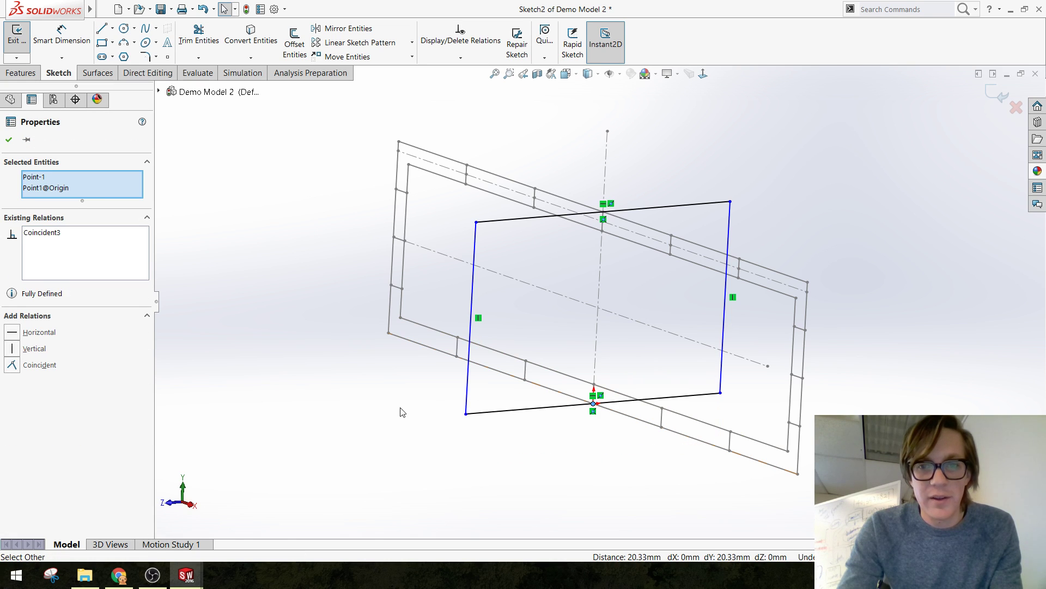
{"action": "left_click", "coordinate": [416, 431]}
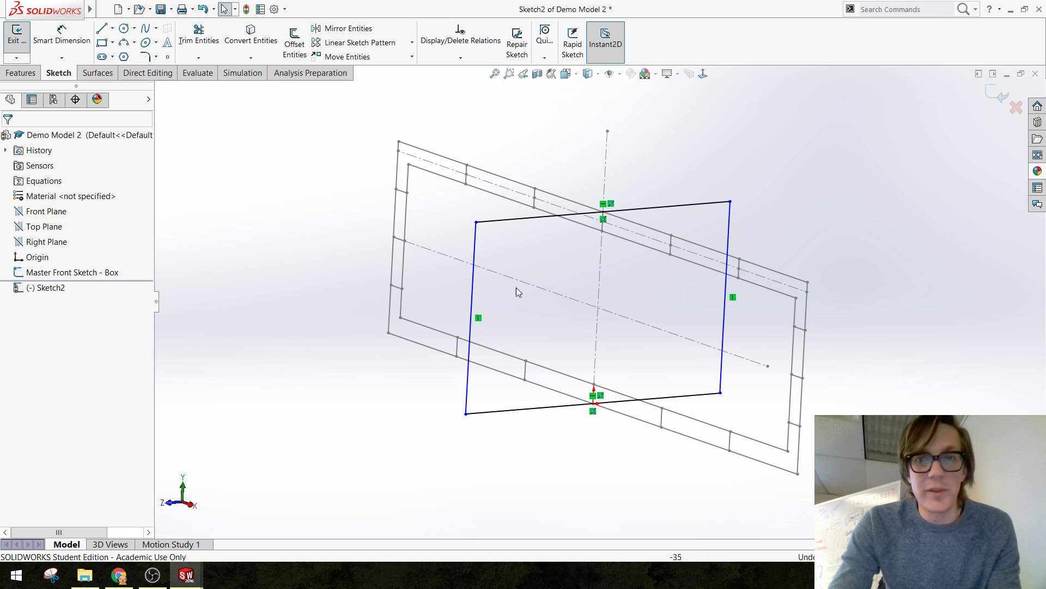
Narrow the rectangle by moving its side edge, and dimension its bottom edge to 100 mm
{"action": "left_click_drag", "start_coordinate": [473, 274], "coordinate": [498, 315]}
{"action": "left_click", "coordinate": [323, 336]}
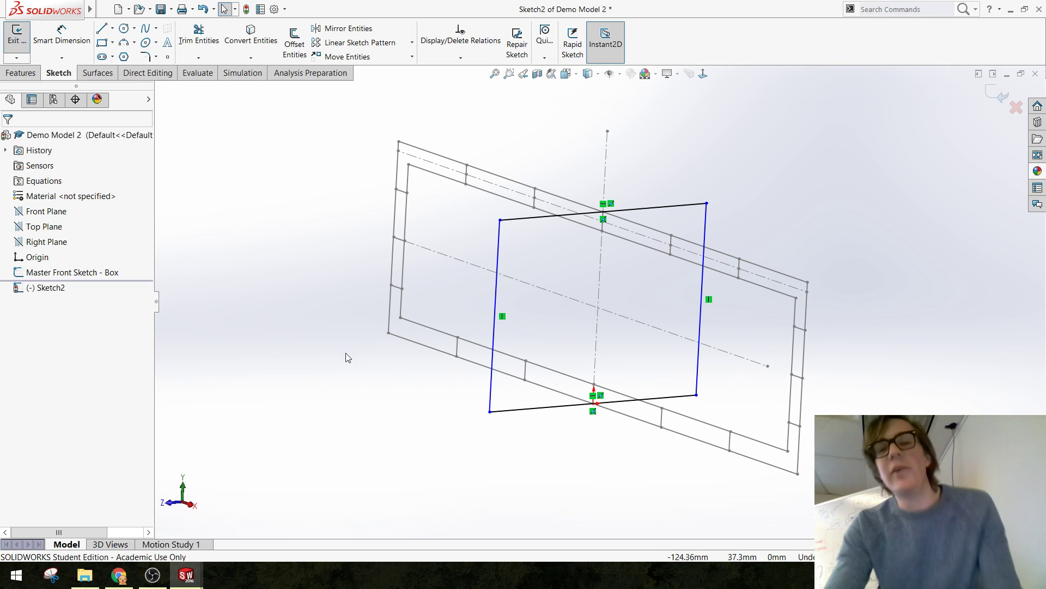
{"action": "left_click", "coordinate": [62, 34]}
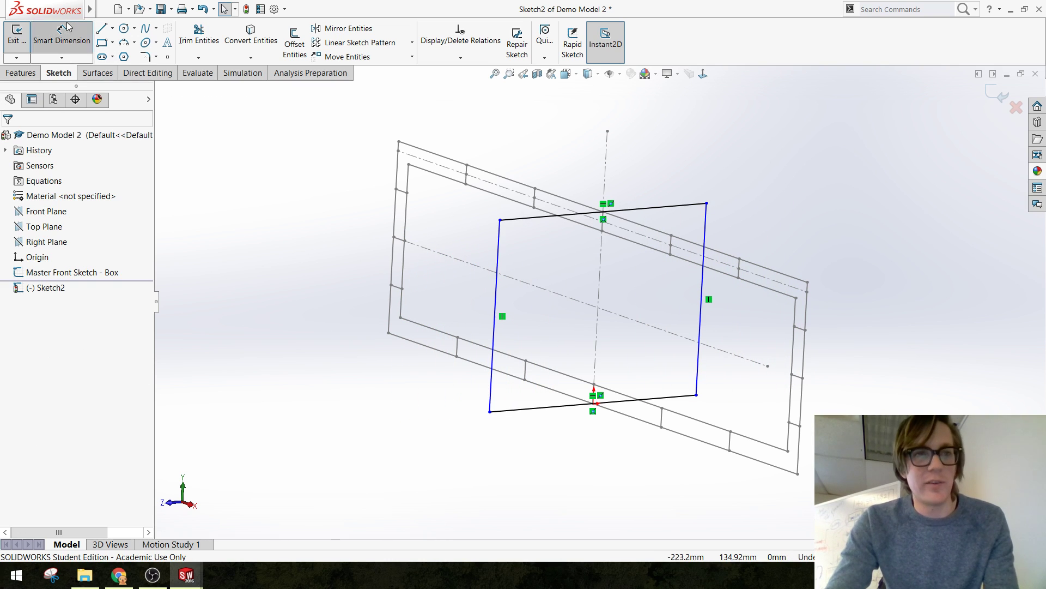
{"action": "left_click", "coordinate": [560, 414]}
{"action": "left_click", "coordinate": [589, 466]}
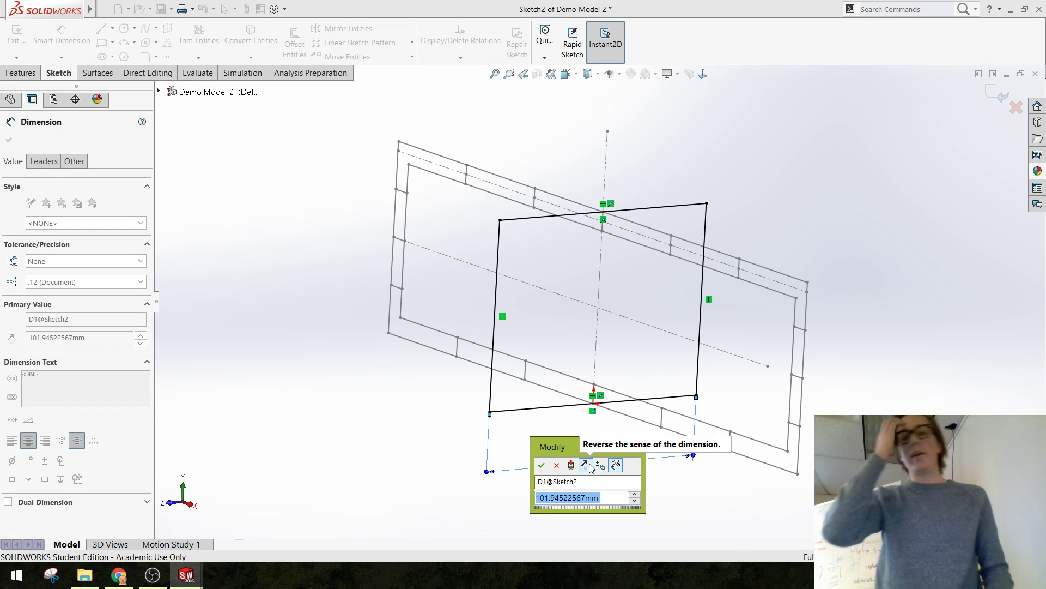
{"action": "type", "text": "100"}
{"action": "key", "text": "Return"}
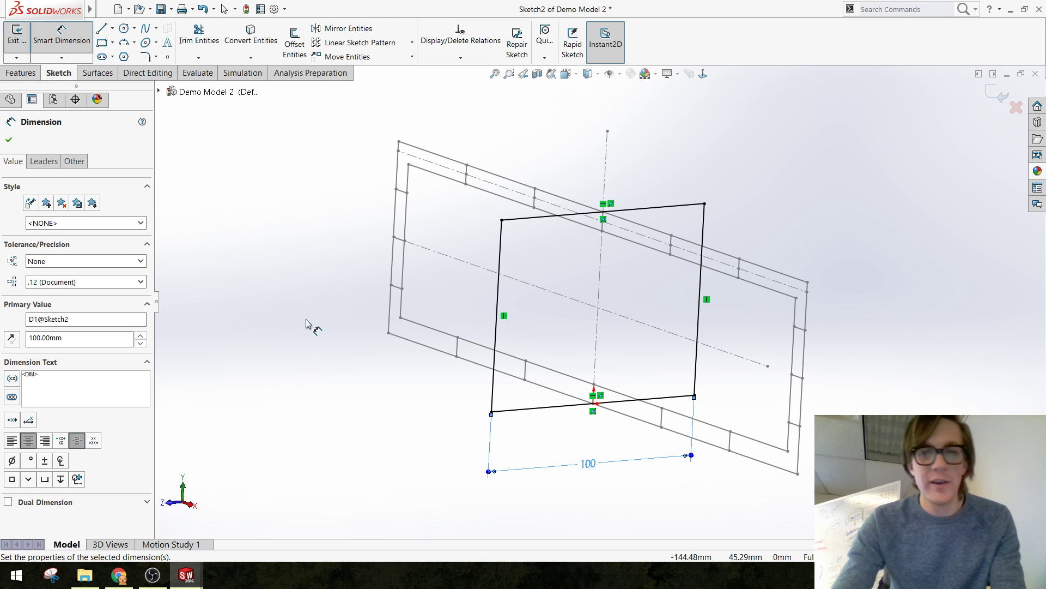
{"action": "key", "text": "Escape"}
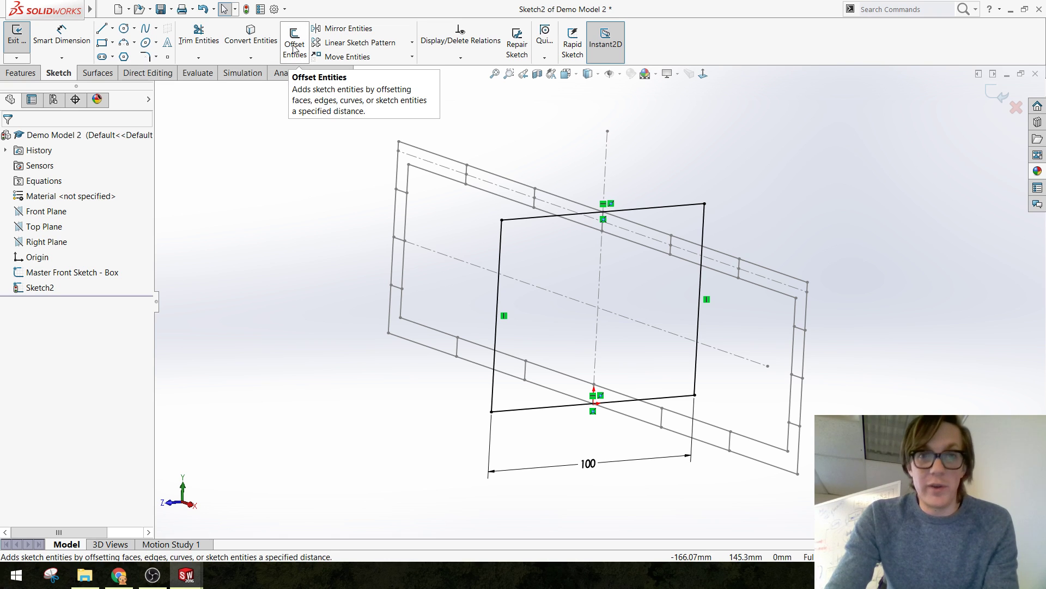
Draw a second corner rectangle about 85 mm wide inside the first one
{"action": "left_click", "coordinate": [101, 42]}
{"action": "left_click", "coordinate": [512, 231]}
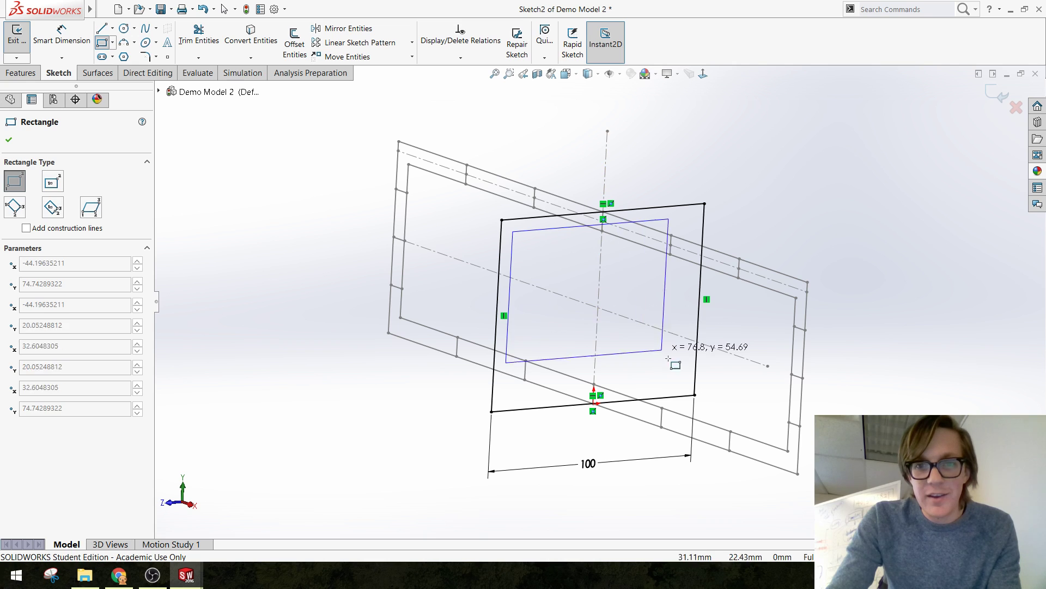
{"action": "left_click", "coordinate": [678, 372]}
{"action": "key", "text": "Escape"}
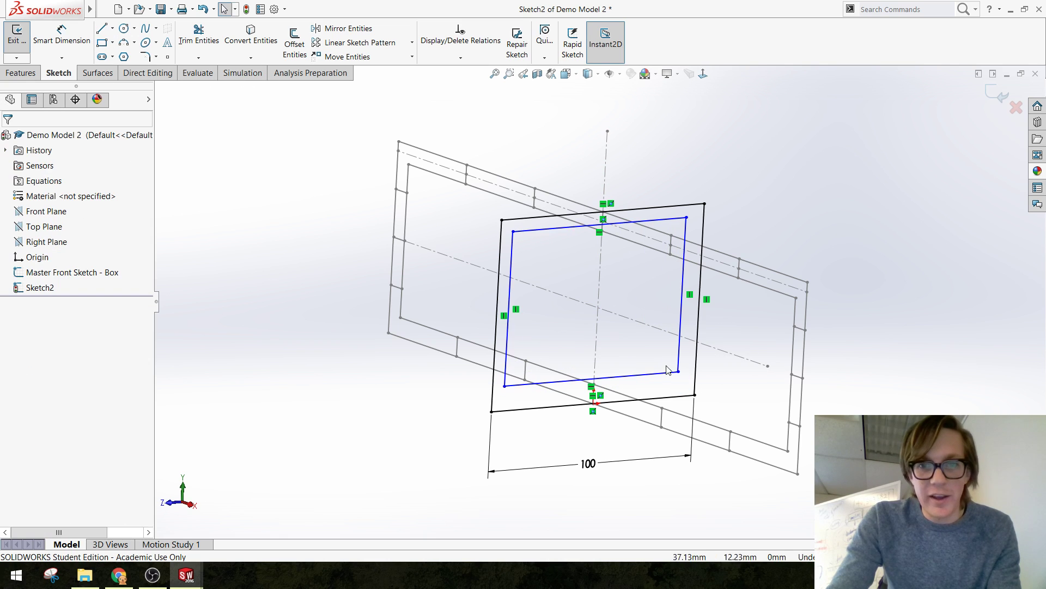
{"action": "scroll", "coordinate": [671, 239], "scroll_direction": "down", "scroll_amount": 3}
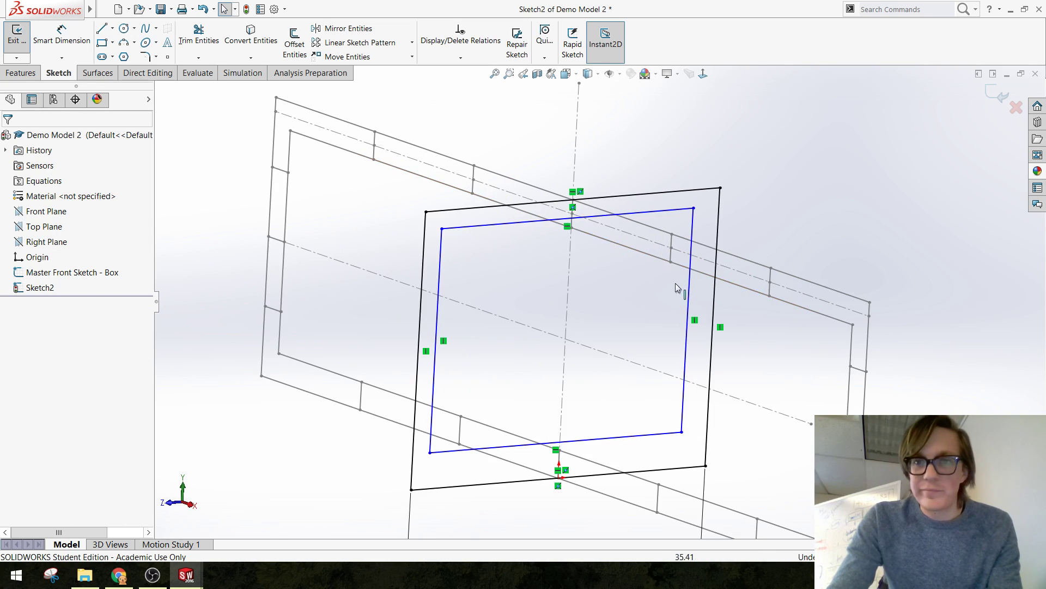
Add a Pierce relation between the midpoint of the inner rectangle's top edge and the master front sketch's inner top line
{"action": "left_click", "coordinate": [833, 318]}
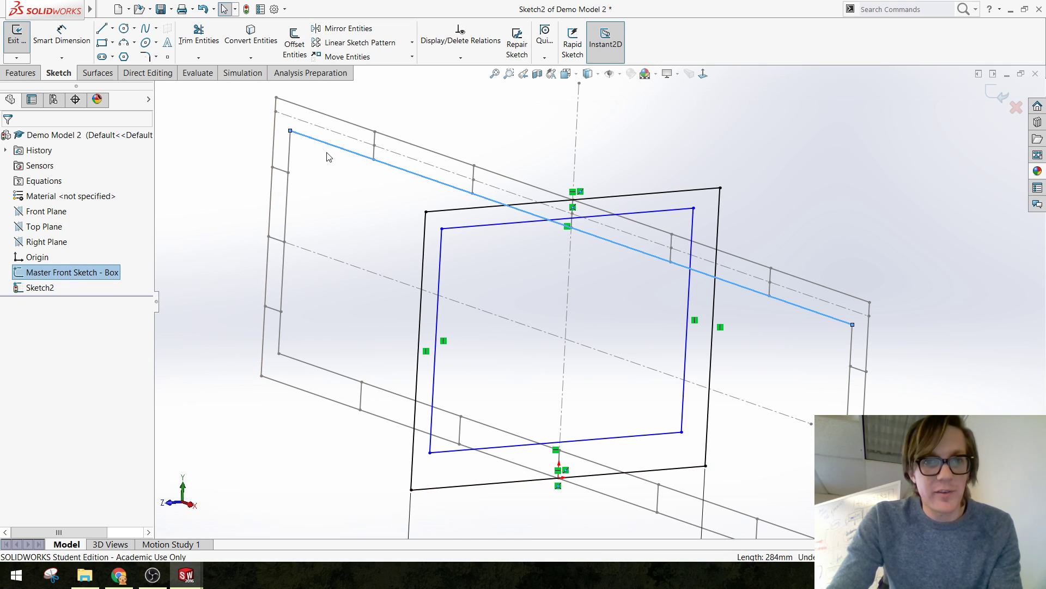
{"action": "left_click", "coordinate": [821, 373]}
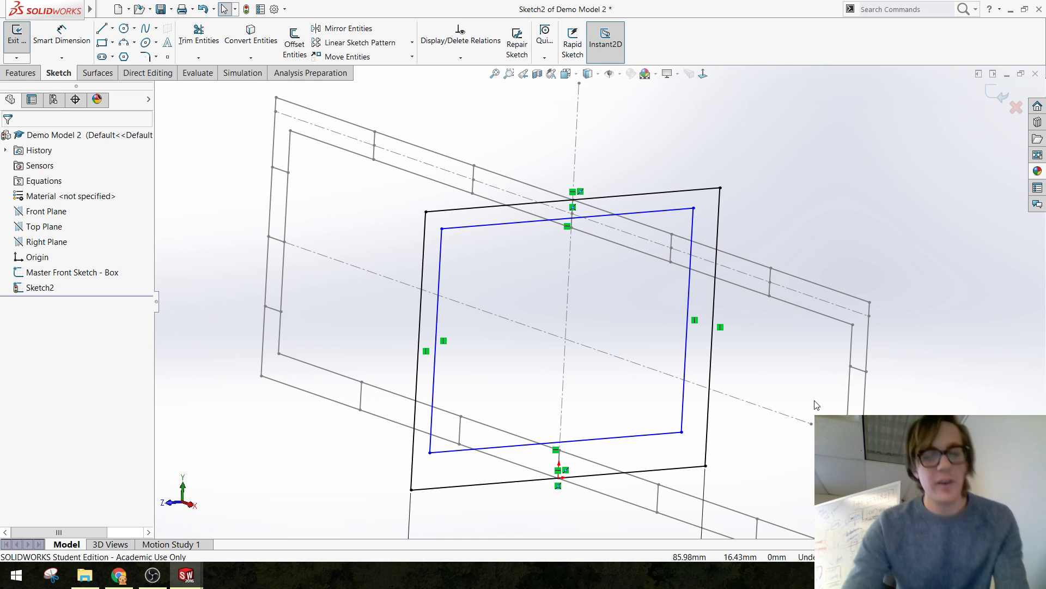
{"action": "left_click", "coordinate": [568, 219]}
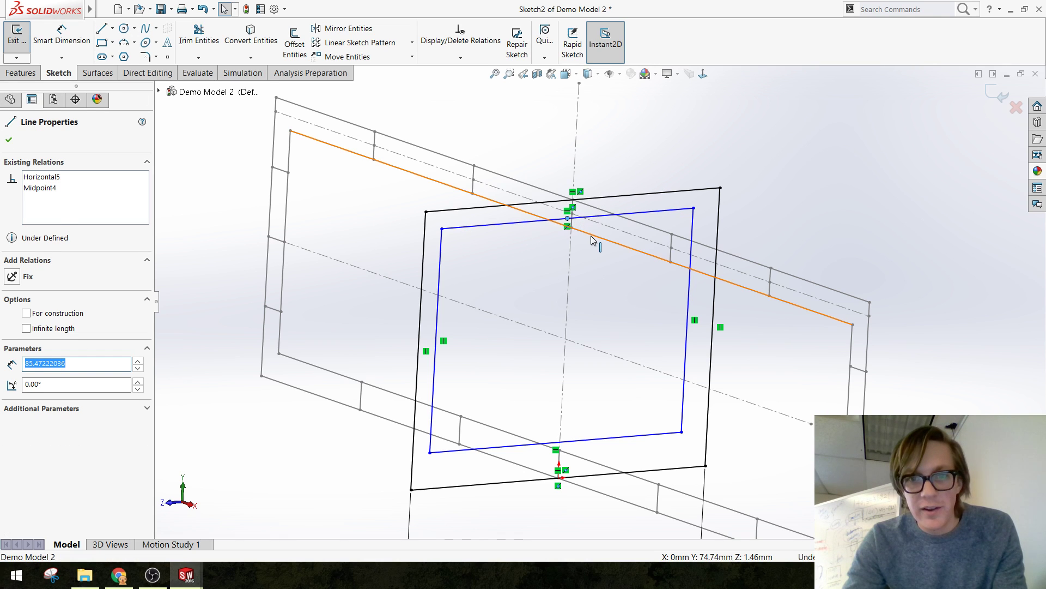
{"action": "left_click", "coordinate": [593, 240], "text": "ctrl"}
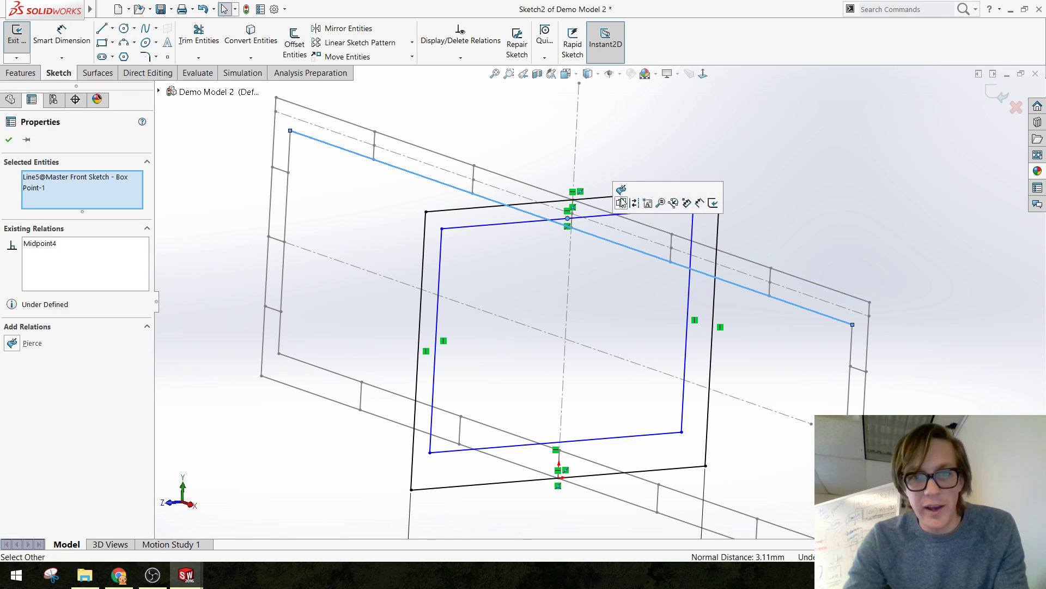
{"action": "left_click", "coordinate": [625, 202]}
{"action": "left_click", "coordinate": [575, 274]}
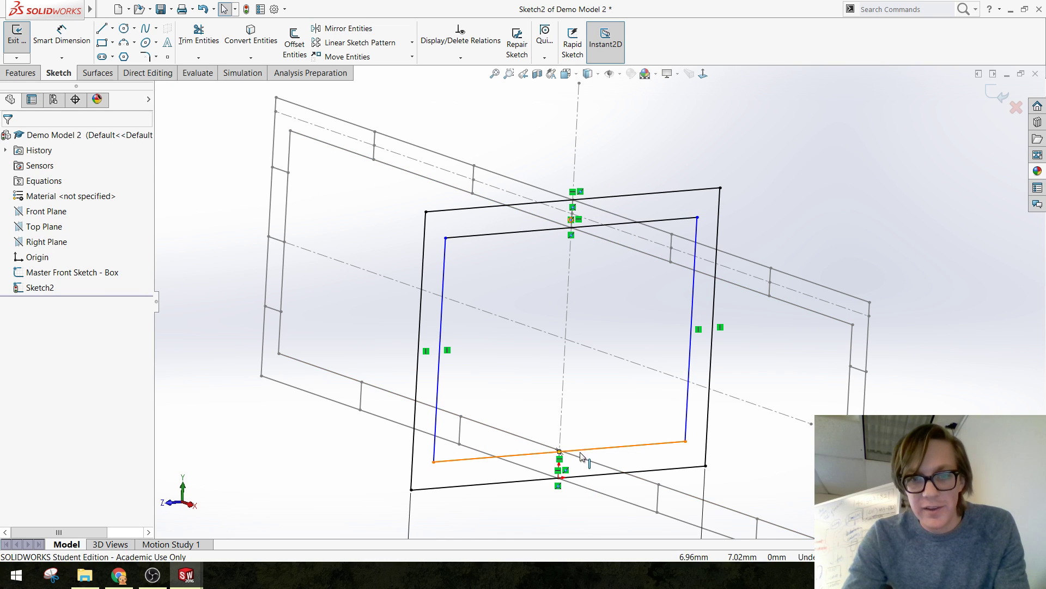
{"action": "left_click", "coordinate": [559, 451]}
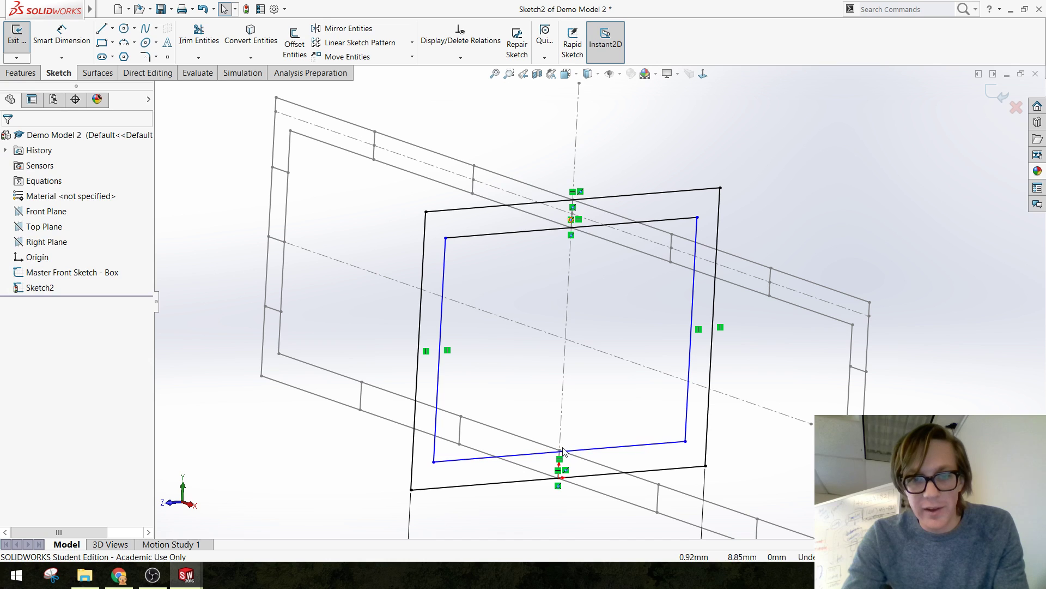
{"action": "key", "text": "Escape"}
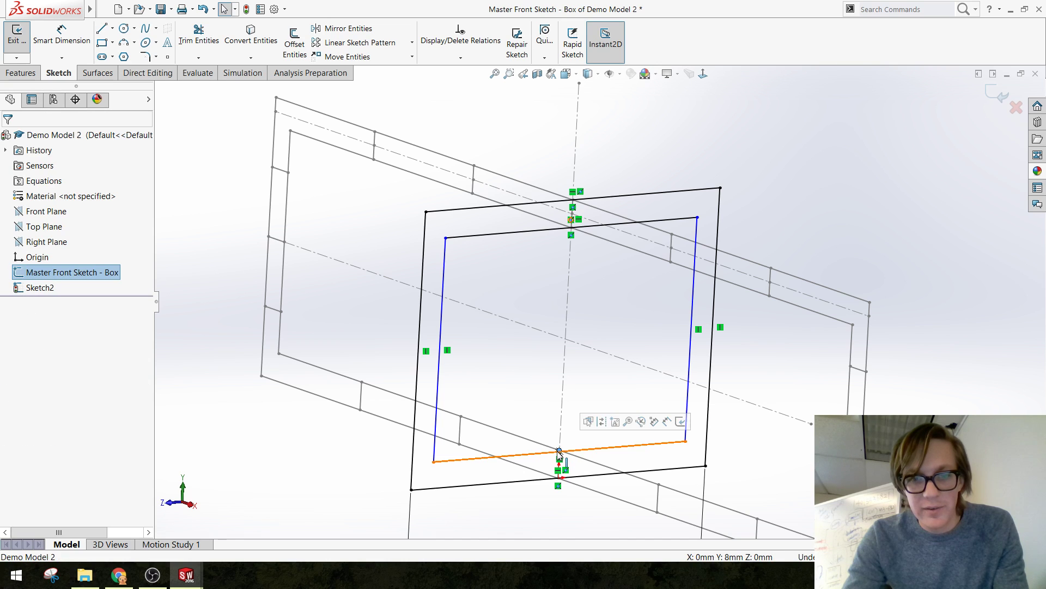
{"action": "scroll", "coordinate": [591, 395], "scroll_direction": "down", "scroll_amount": 5}
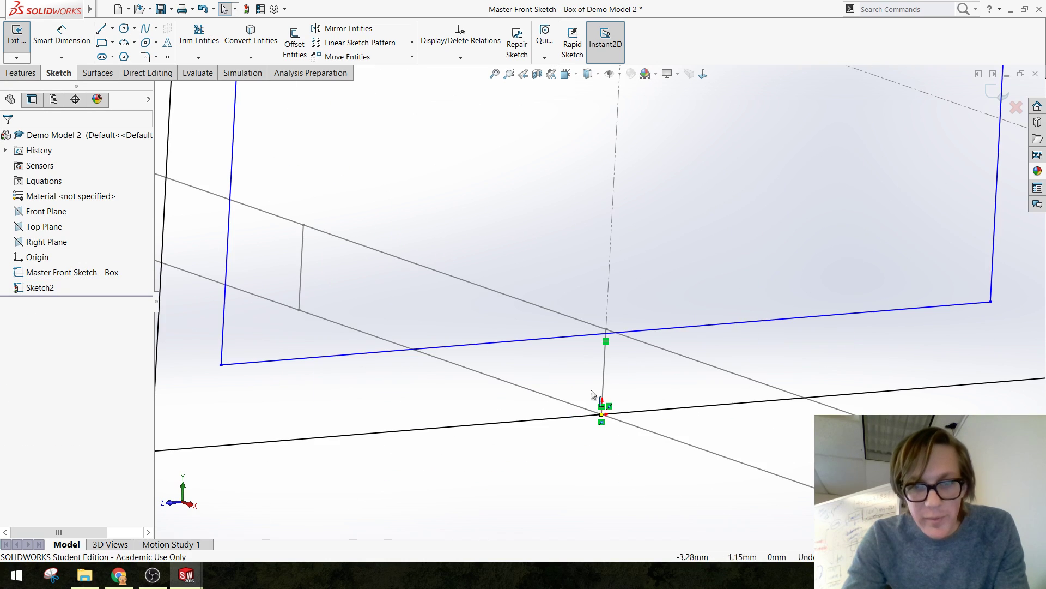
{"action": "left_click", "coordinate": [609, 333]}
{"action": "left_click", "coordinate": [631, 430], "text": "ctrl"}
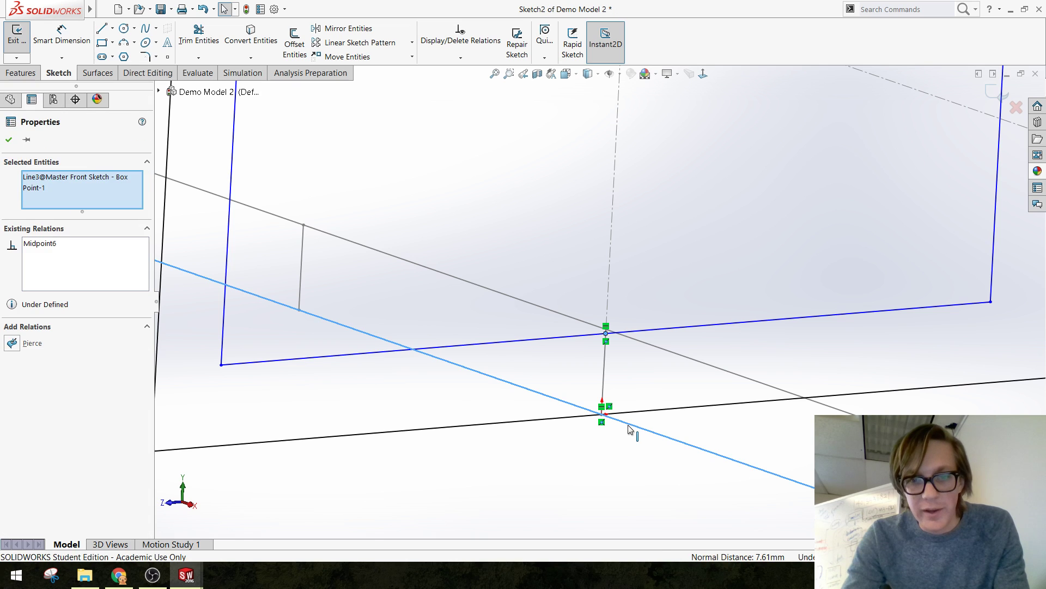
{"action": "key", "text": "Escape"}
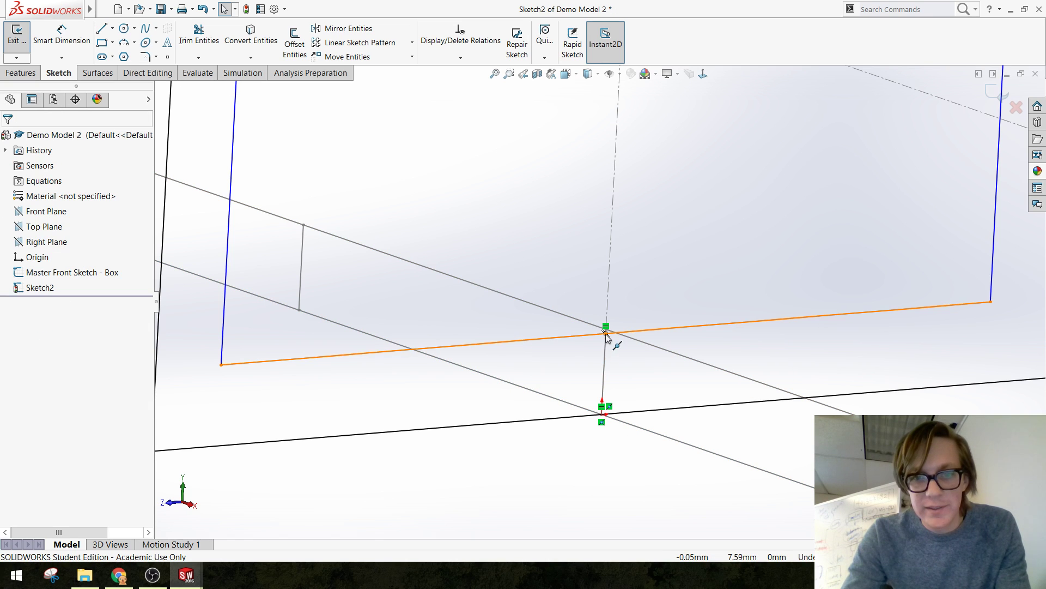
Add a Pierce relation between the midpoint of the inner rectangle's bottom edge and the master front sketch's inner bottom line
{"action": "left_click", "coordinate": [606, 334]}
{"action": "left_click", "coordinate": [678, 355], "text": "ctrl"}
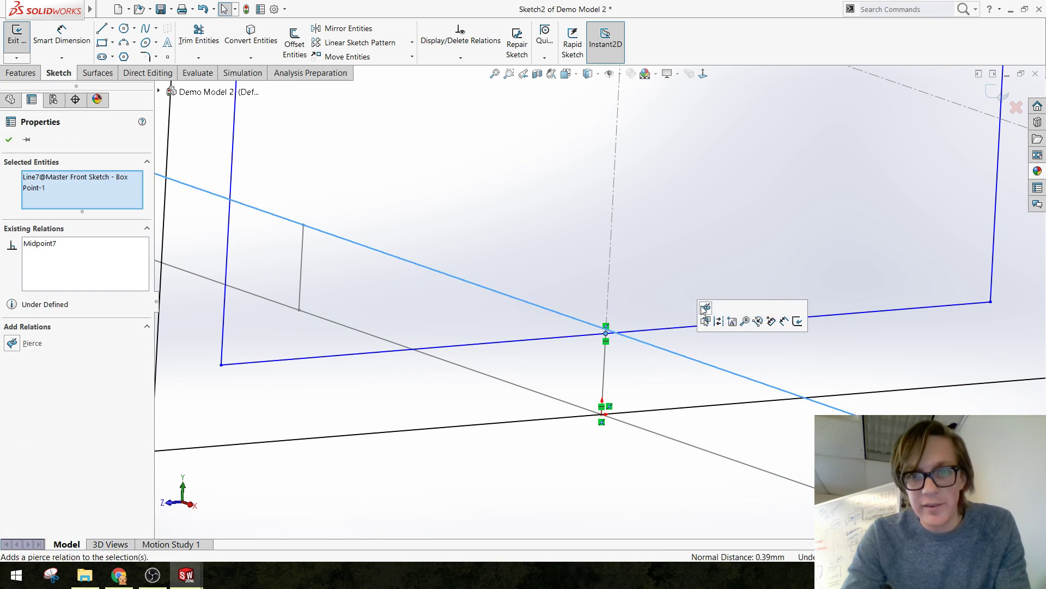
{"action": "key", "text": "Escape"}
{"action": "key", "text": "f"}
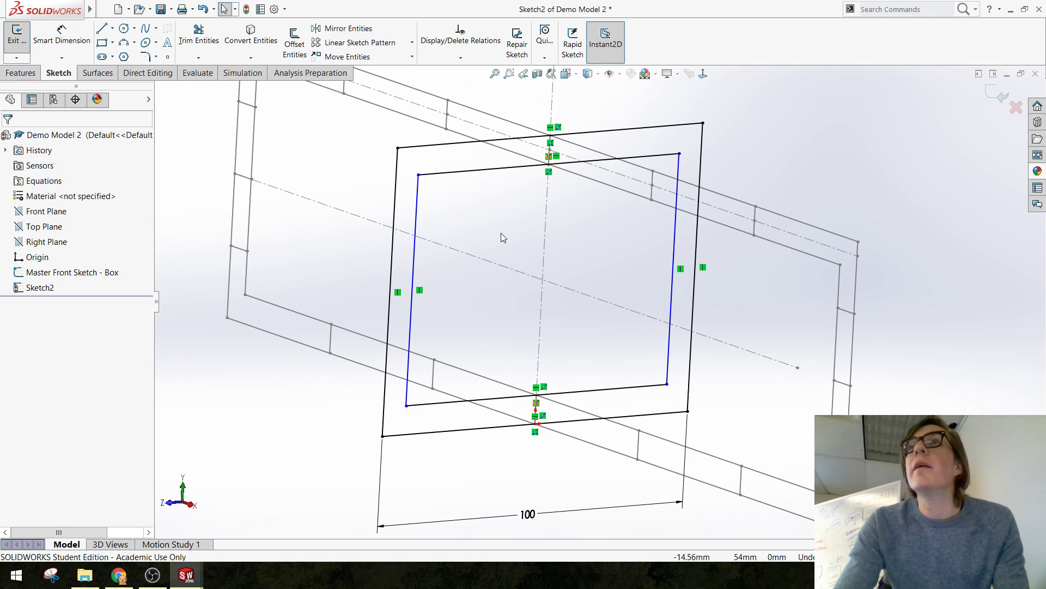
Move the inner rectangle's side edge inward to test its remaining freedom
{"action": "mouse_move", "coordinate": [587, 243]}
{"action": "middle_mouse_down"}
{"action": "mouse_move", "coordinate": [563, 250]}
{"action": "mouse_move", "coordinate": [566, 226]}
{"action": "mouse_move", "coordinate": [584, 236]}
{"action": "mouse_move", "coordinate": [586, 255]}
{"action": "mouse_move", "coordinate": [604, 252]}
{"action": "middle_mouse_up"}
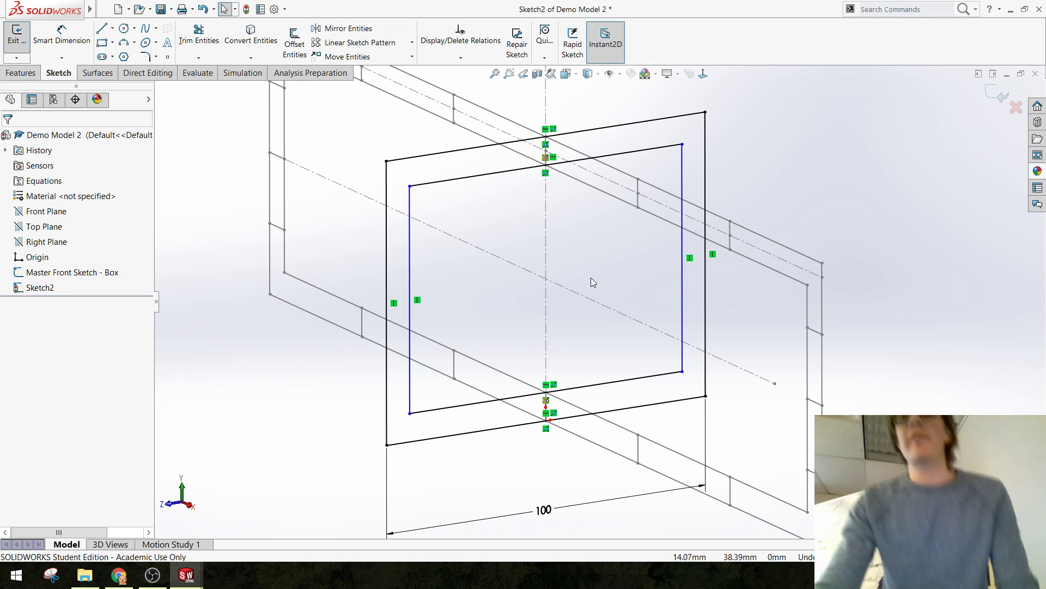
{"action": "scroll", "coordinate": [557, 289], "scroll_direction": "up", "scroll_amount": 2}
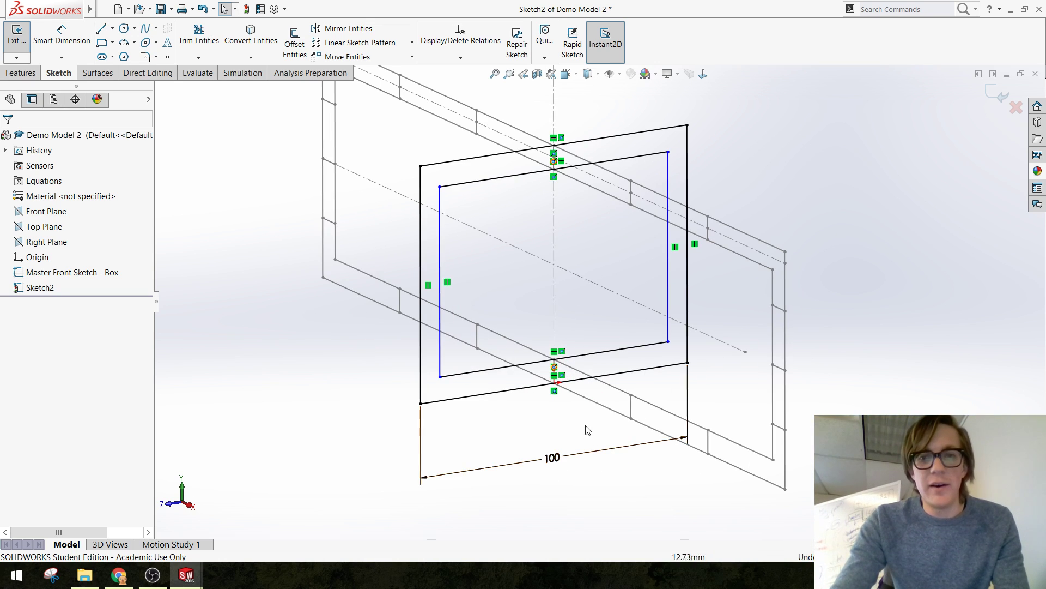
{"action": "mouse_move", "coordinate": [441, 229]}
{"action": "left_mouse_down"}
{"action": "mouse_move", "coordinate": [495, 251]}
{"action": "mouse_move", "coordinate": [471, 248]}
{"action": "mouse_move", "coordinate": [462, 262]}
{"action": "left_mouse_up"}
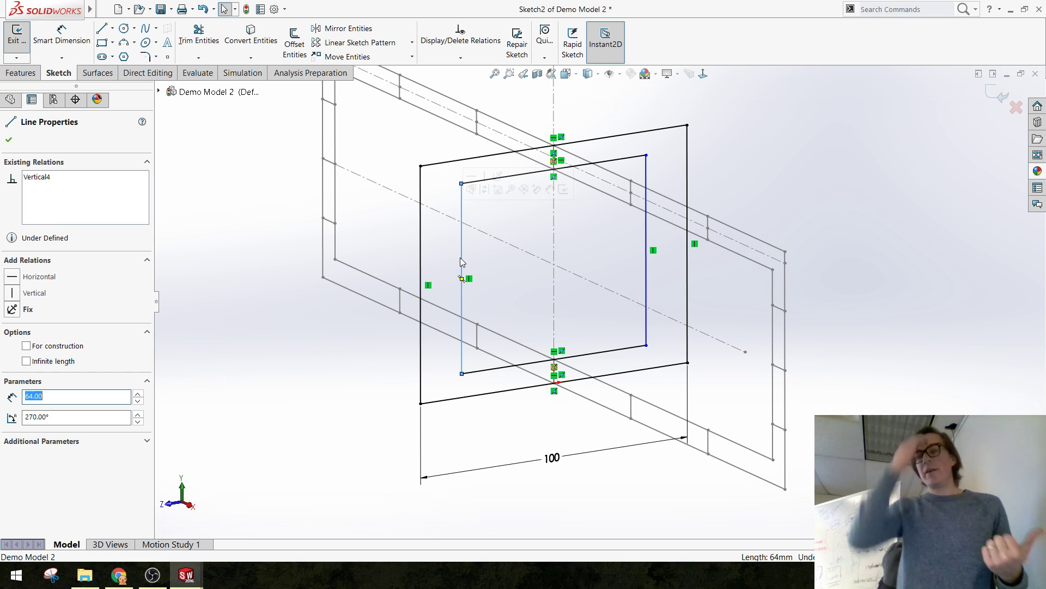
{"action": "left_click", "coordinate": [329, 326]}
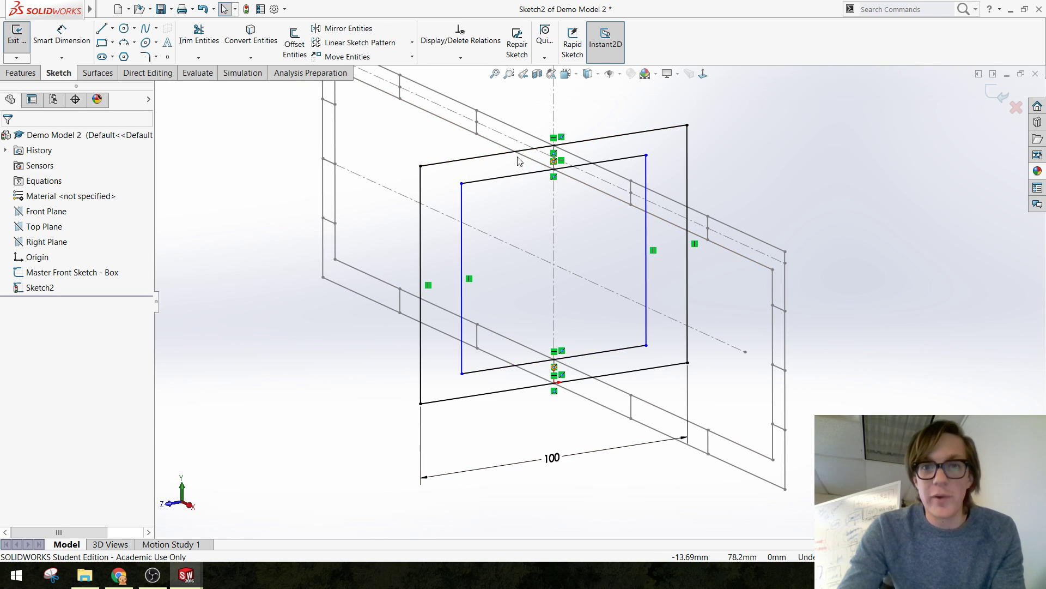
Measure the distance between the two rectangles' top edges and between the master front sketch's outer and inner top lines
{"action": "left_click", "coordinate": [517, 176]}
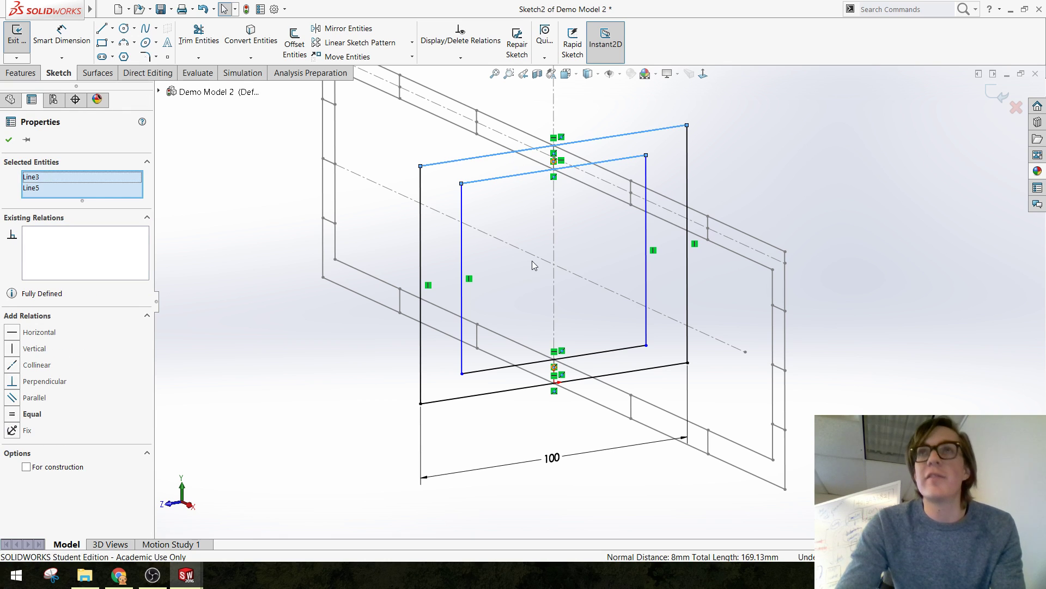
{"action": "scroll", "coordinate": [593, 158], "scroll_direction": "down", "scroll_amount": 3}
{"action": "left_click", "coordinate": [567, 256]}
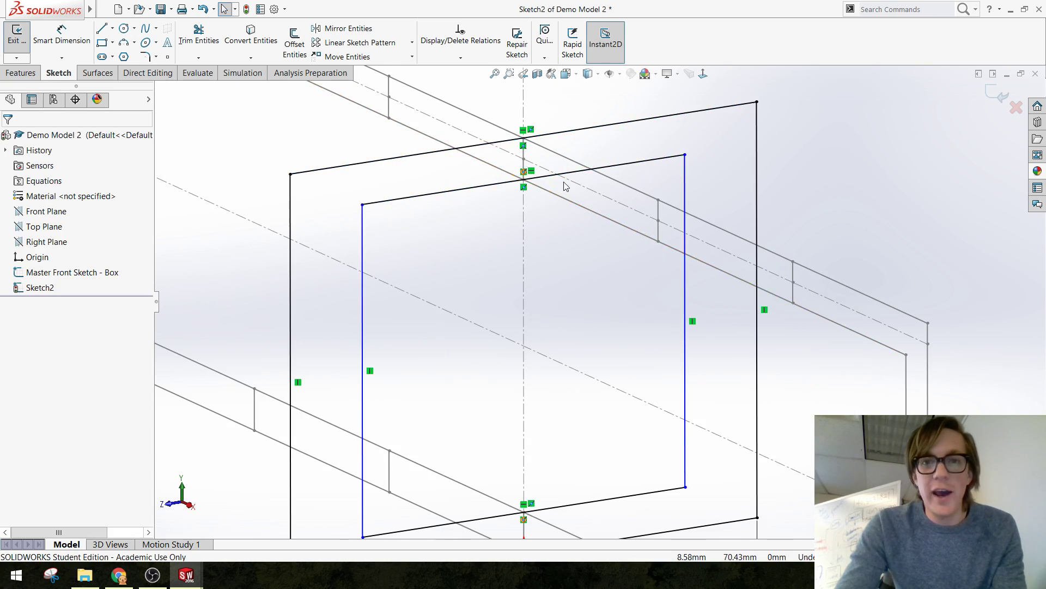
{"action": "left_click", "coordinate": [569, 201]}
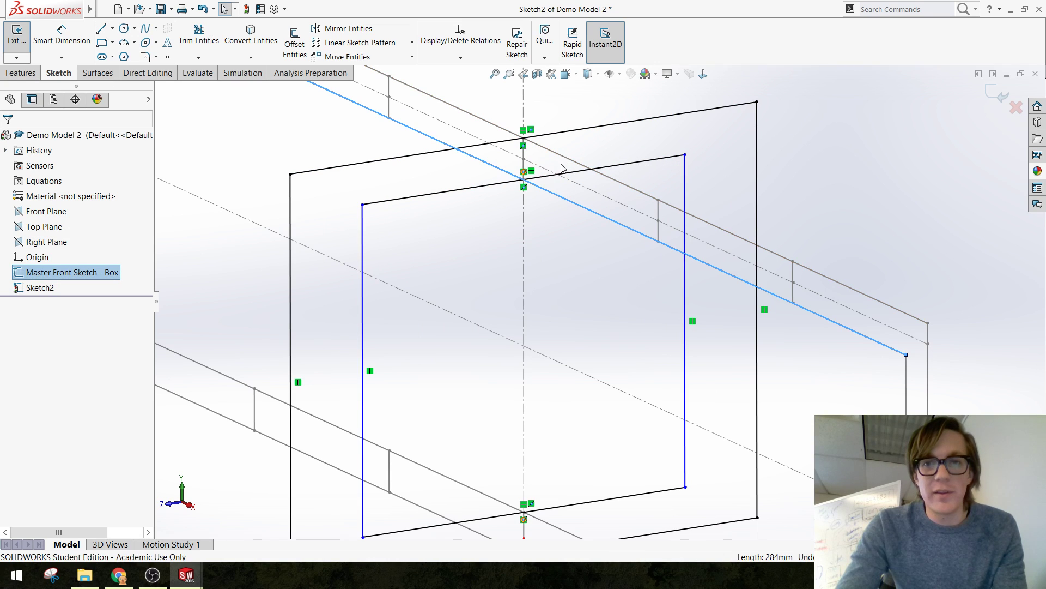
{"action": "left_click", "coordinate": [565, 162], "text": "ctrl"}
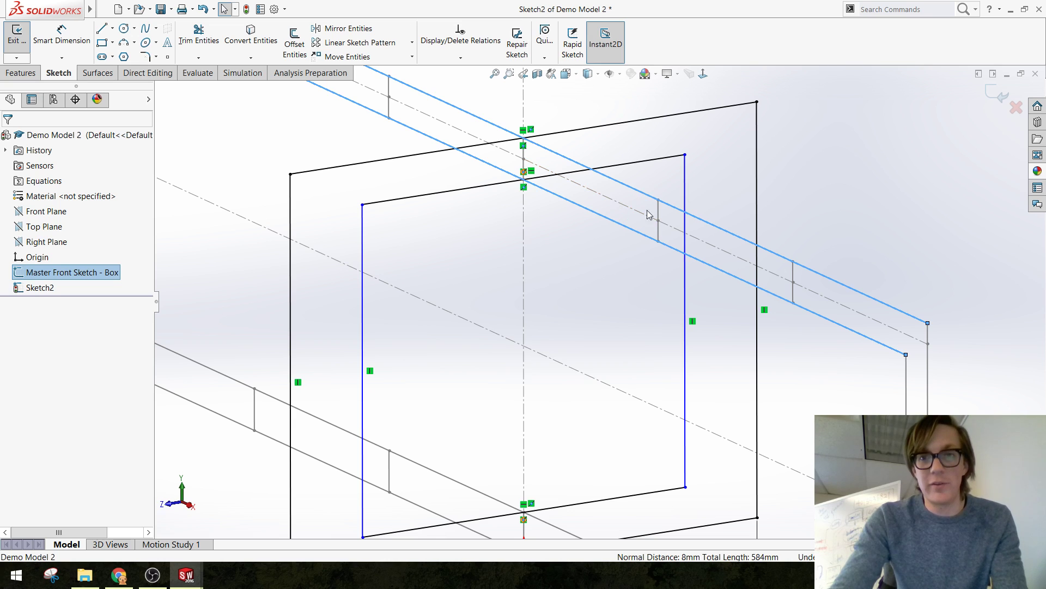
{"action": "left_click", "coordinate": [464, 250]}
{"action": "key", "text": "f"}
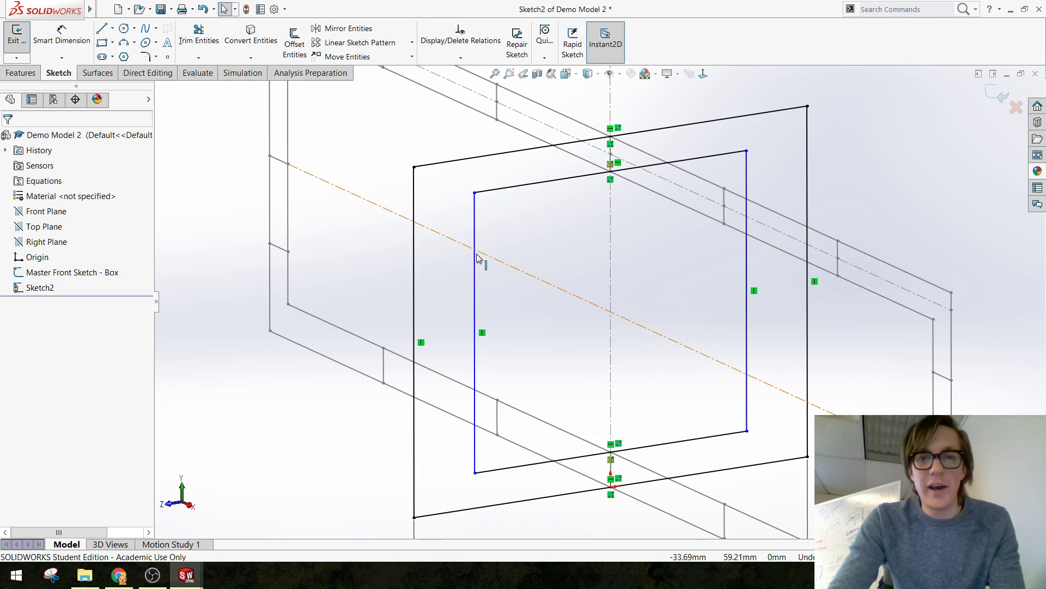
Move the inner rectangle's side edge outward and select it with the outer side edge to check their spacing
{"action": "left_click", "coordinate": [475, 266]}
{"action": "scroll", "coordinate": [426, 278], "scroll_direction": "down", "scroll_amount": 3}
{"action": "left_click_drag", "start_coordinate": [427, 280], "coordinate": [460, 290]}
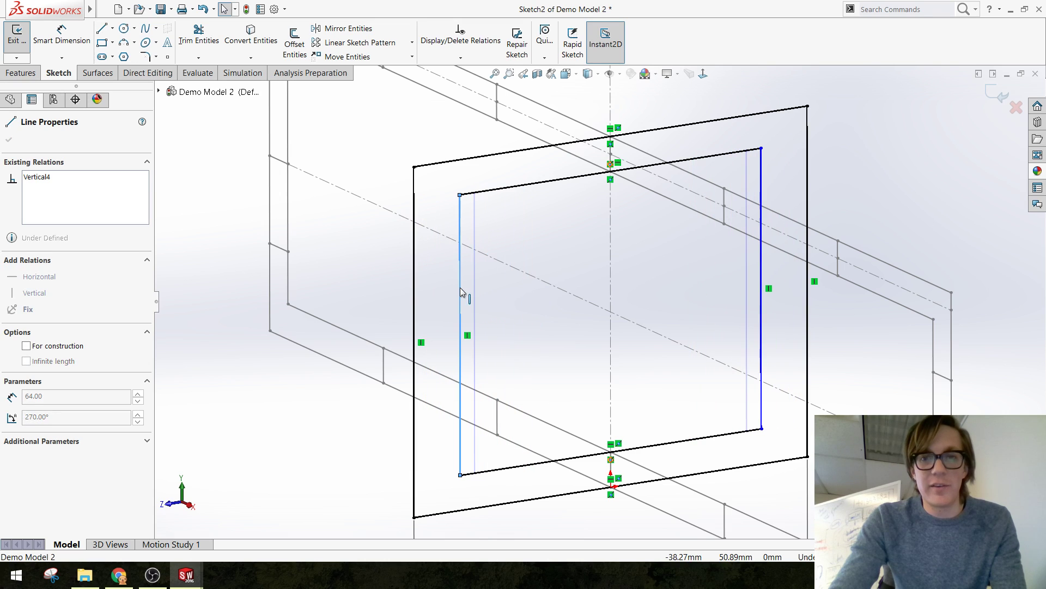
{"action": "left_click", "coordinate": [414, 288], "text": "ctrl"}
{"action": "left_click", "coordinate": [507, 324]}
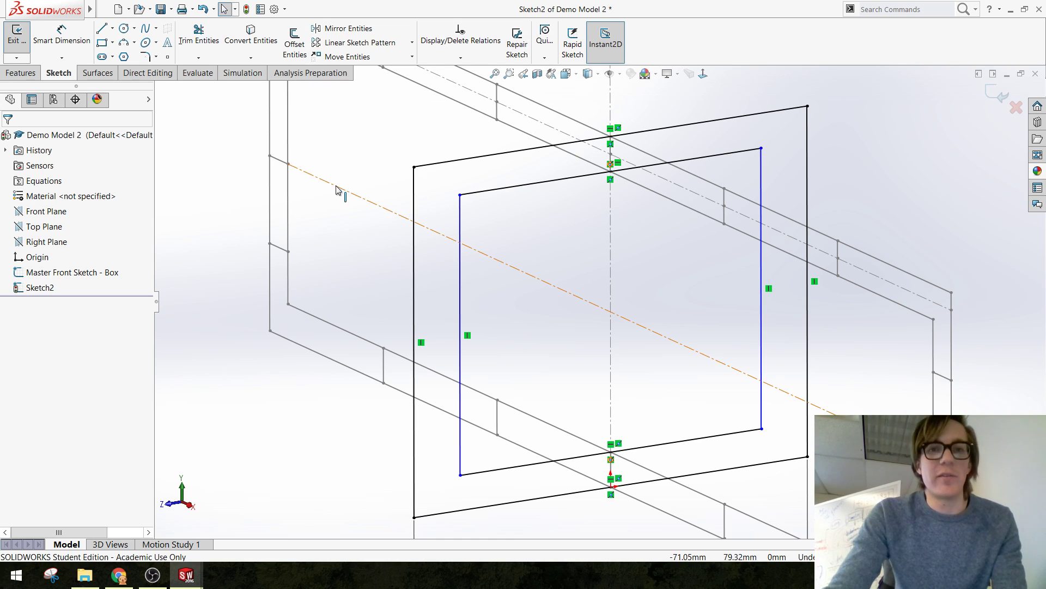
Draw a vertical centerline 8 mm long between the top edges of the outer and inner rectangles
{"action": "left_click", "coordinate": [112, 28]}
{"action": "left_click", "coordinate": [131, 52]}
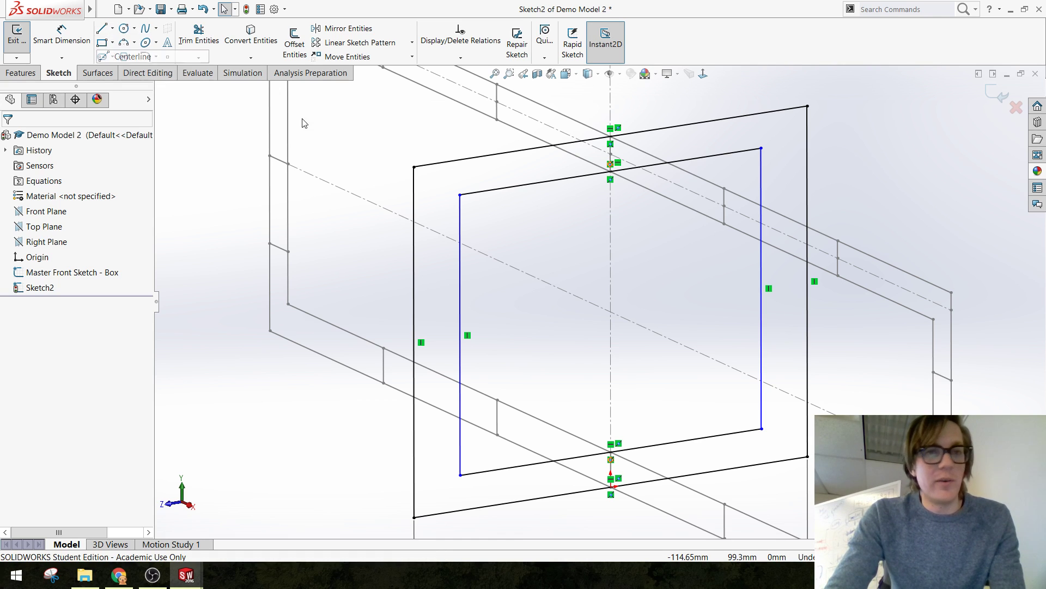
{"action": "left_click", "coordinate": [497, 154]}
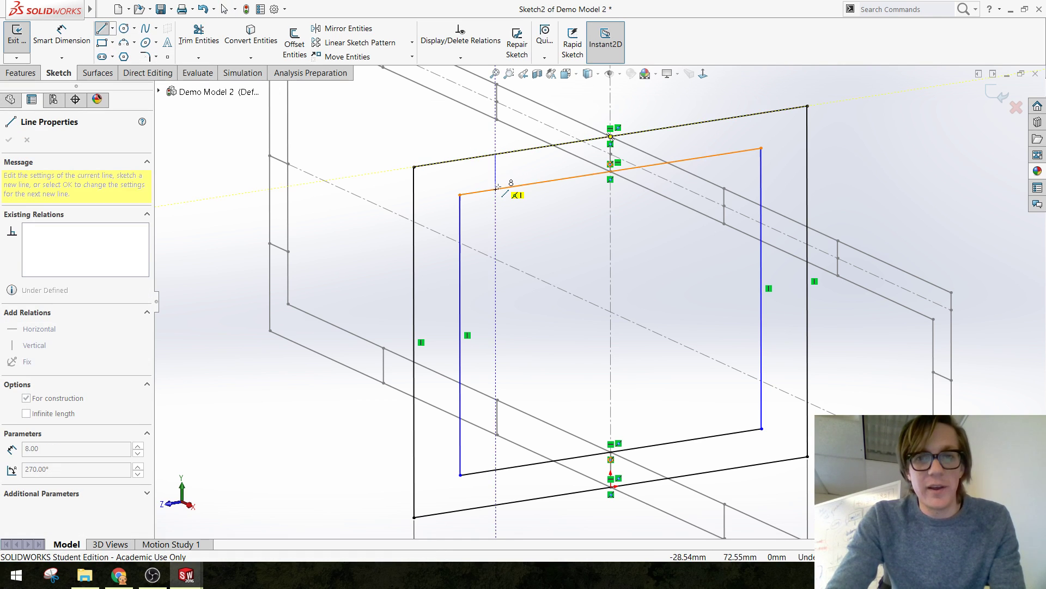
{"action": "left_click", "coordinate": [496, 189]}
{"action": "key", "text": "Escape"}
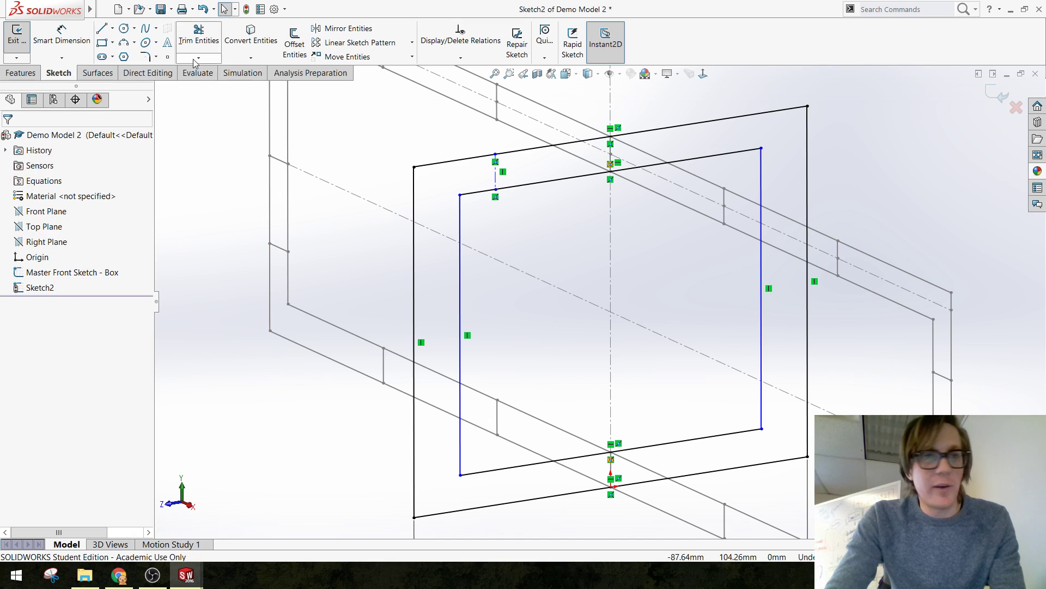
Draw a horizontal centerline about 12 mm long between the neighbouring side edges of the outer and inner rectangles
{"action": "left_click", "coordinate": [113, 28]}
{"action": "left_click", "coordinate": [131, 53]}
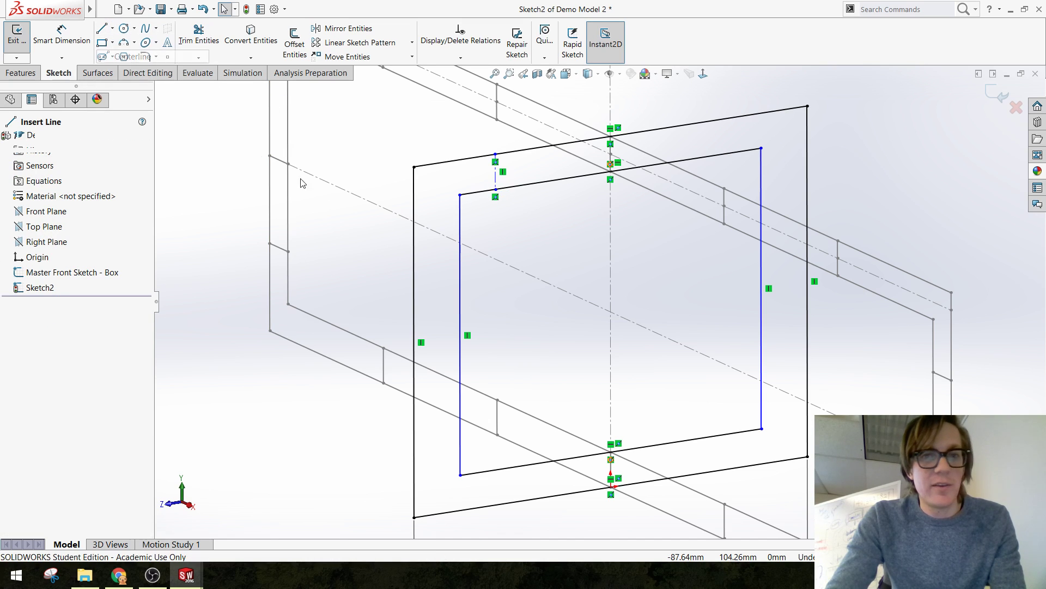
{"action": "left_click", "coordinate": [414, 234]}
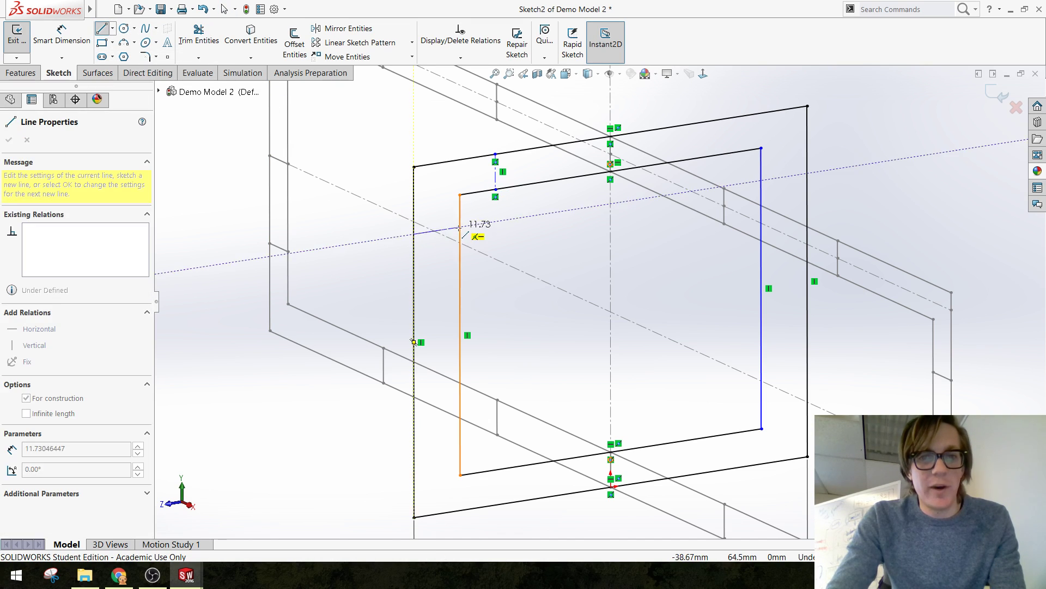
{"action": "left_click", "coordinate": [460, 227]}
{"action": "key", "text": "Escape"}
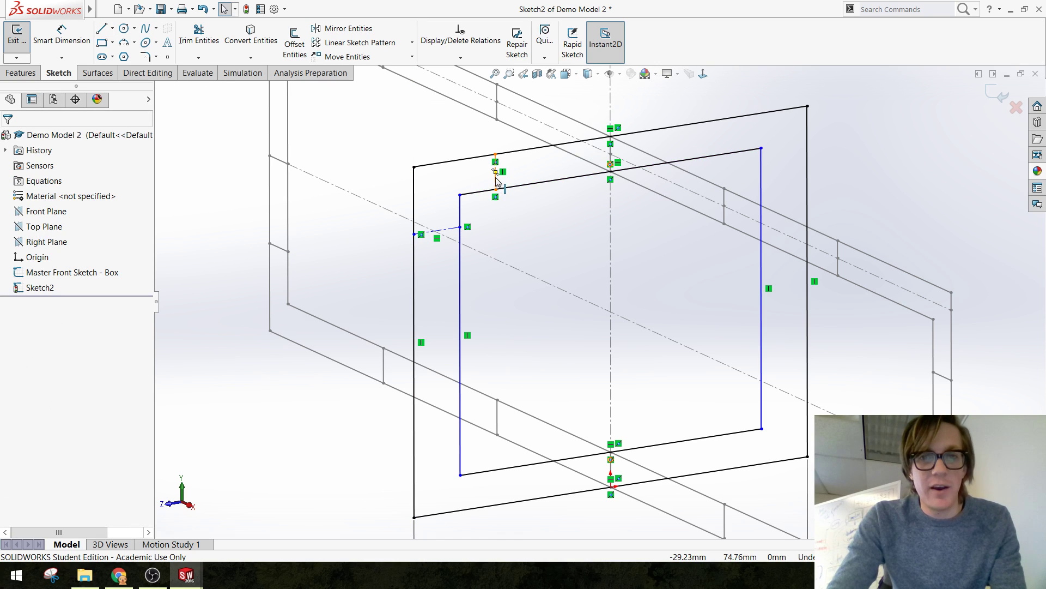
Make the vertical and horizontal centerlines between the two rectangles equal in length
{"action": "left_click", "coordinate": [496, 186]}
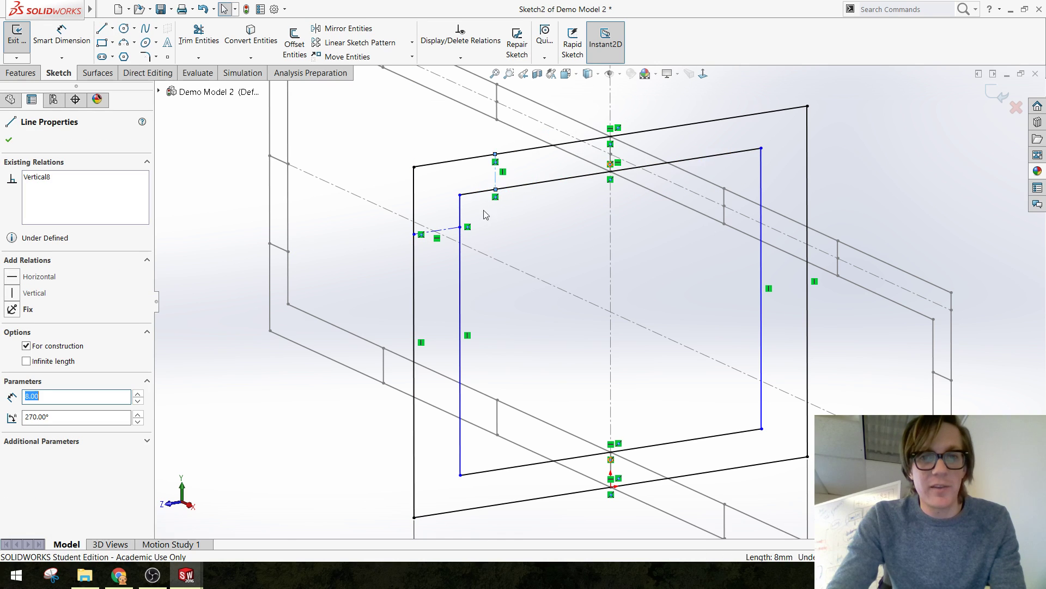
{"action": "left_click", "coordinate": [457, 229], "text": "ctrl"}
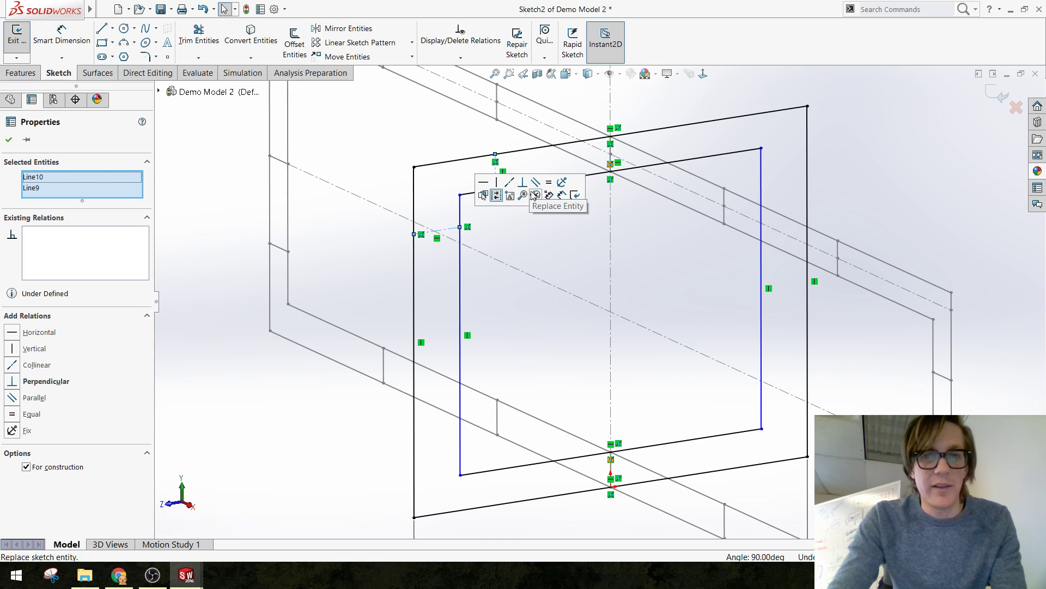
{"action": "left_click", "coordinate": [548, 183]}
{"action": "left_click", "coordinate": [350, 275]}
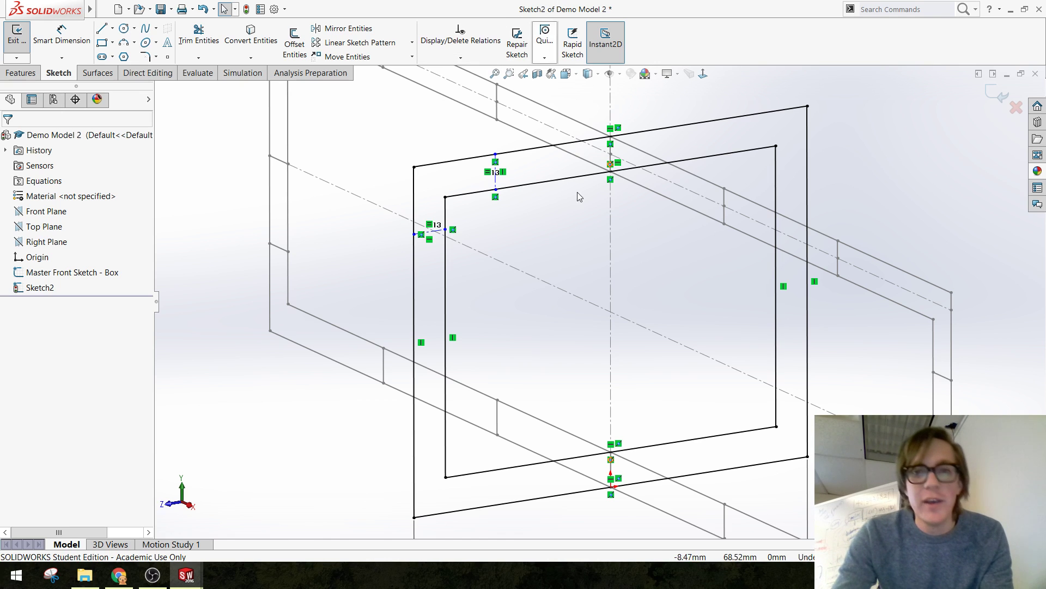
Slide the vertical centerline along the top edges, and measure the rectangles' spacing at the top and side
{"action": "scroll", "coordinate": [517, 233], "scroll_direction": "up", "scroll_amount": 3}
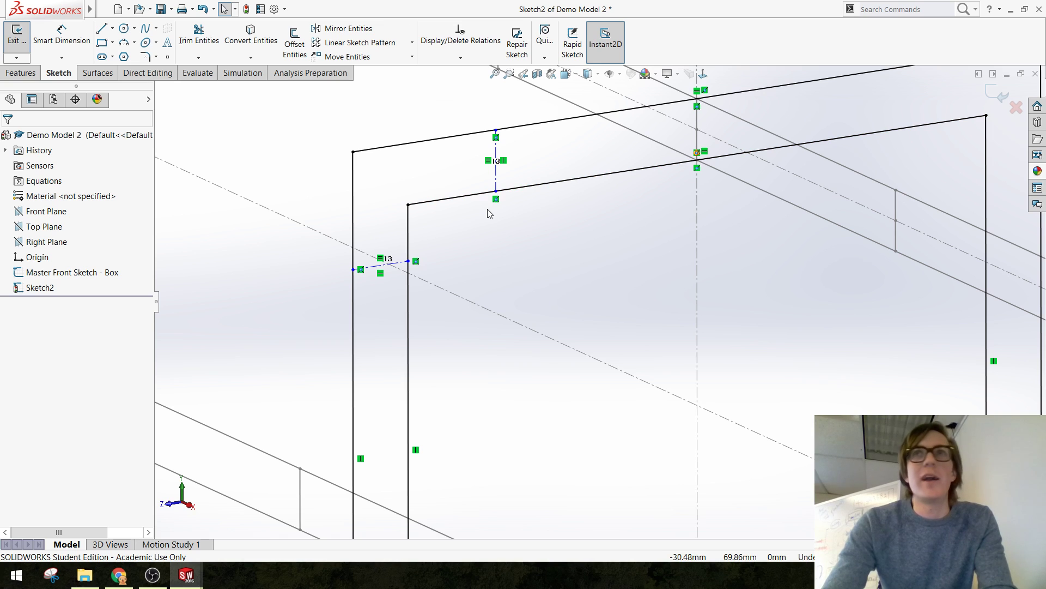
{"action": "mouse_move", "coordinate": [496, 188]}
{"action": "left_mouse_down"}
{"action": "mouse_move", "coordinate": [789, 158]}
{"action": "mouse_move", "coordinate": [446, 209]}
{"action": "mouse_move", "coordinate": [890, 158]}
{"action": "mouse_move", "coordinate": [636, 212]}
{"action": "mouse_move", "coordinate": [496, 220]}
{"action": "mouse_move", "coordinate": [545, 210]}
{"action": "mouse_move", "coordinate": [526, 213]}
{"action": "mouse_move", "coordinate": [600, 253]}
{"action": "mouse_move", "coordinate": [565, 257]}
{"action": "left_mouse_up"}
{"action": "left_click", "coordinate": [527, 125]}
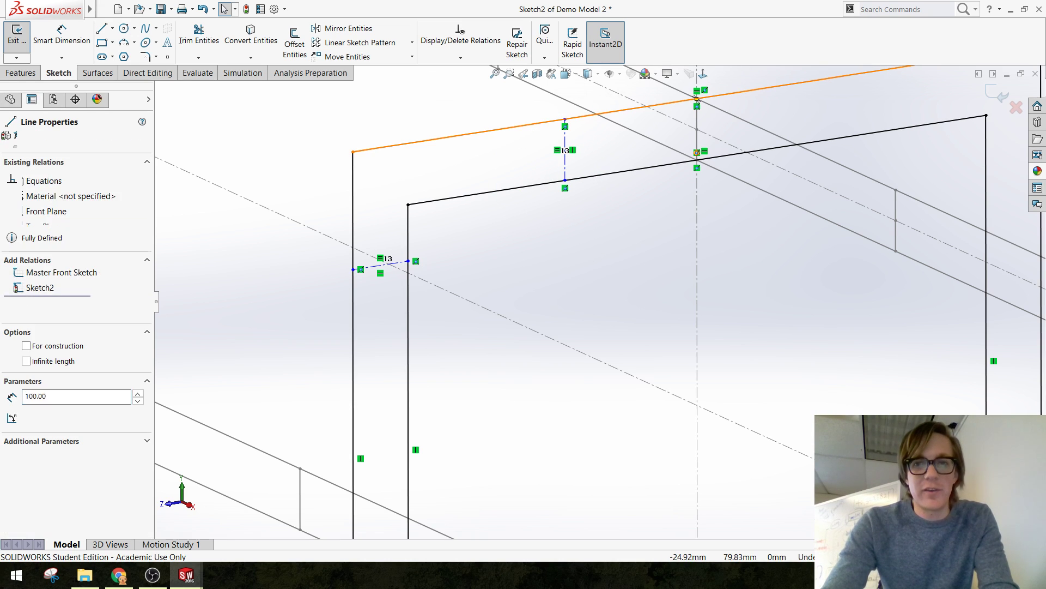
{"action": "left_click", "coordinate": [527, 189], "text": "ctrl"}
{"action": "left_click", "coordinate": [434, 225]}
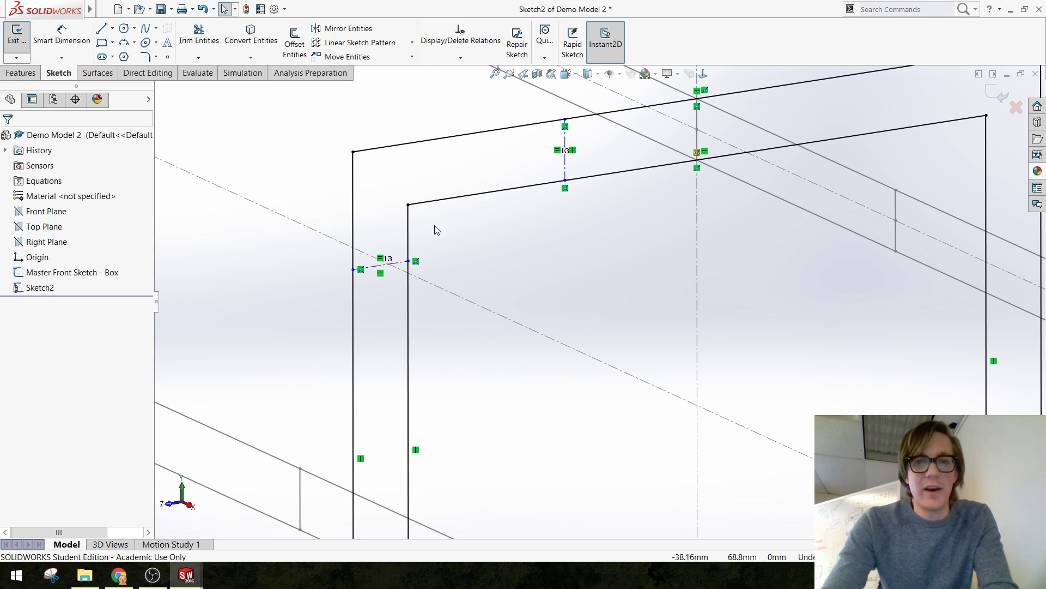
{"action": "left_click", "coordinate": [408, 235]}
{"action": "left_click", "coordinate": [353, 223], "text": "ctrl"}
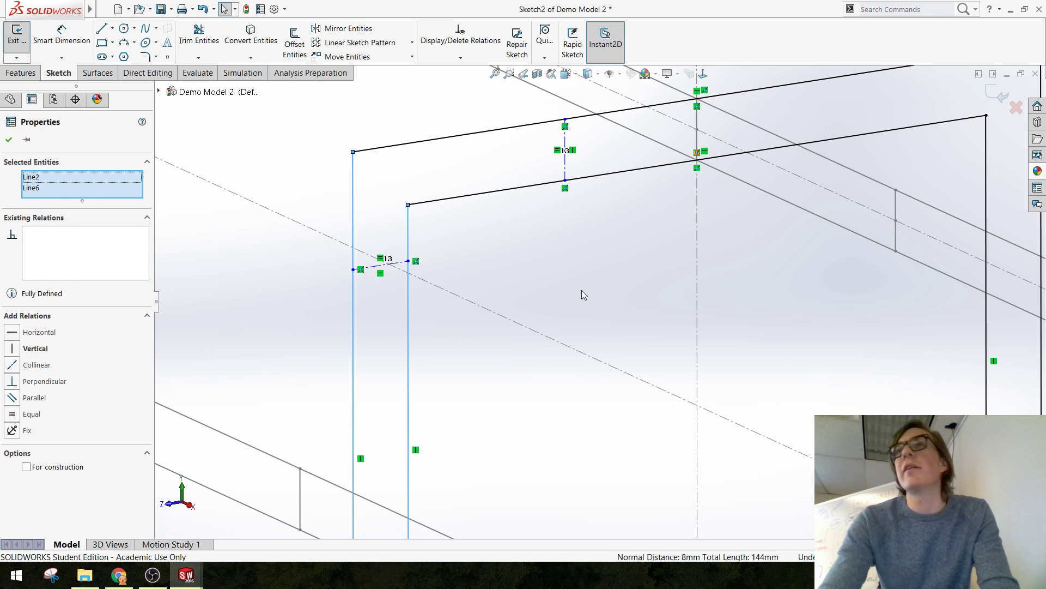
{"action": "left_click", "coordinate": [602, 300]}
Finish editing the right-plane sketch, keeping its changes
{"action": "scroll", "coordinate": [603, 301], "scroll_direction": "up", "scroll_amount": 5}
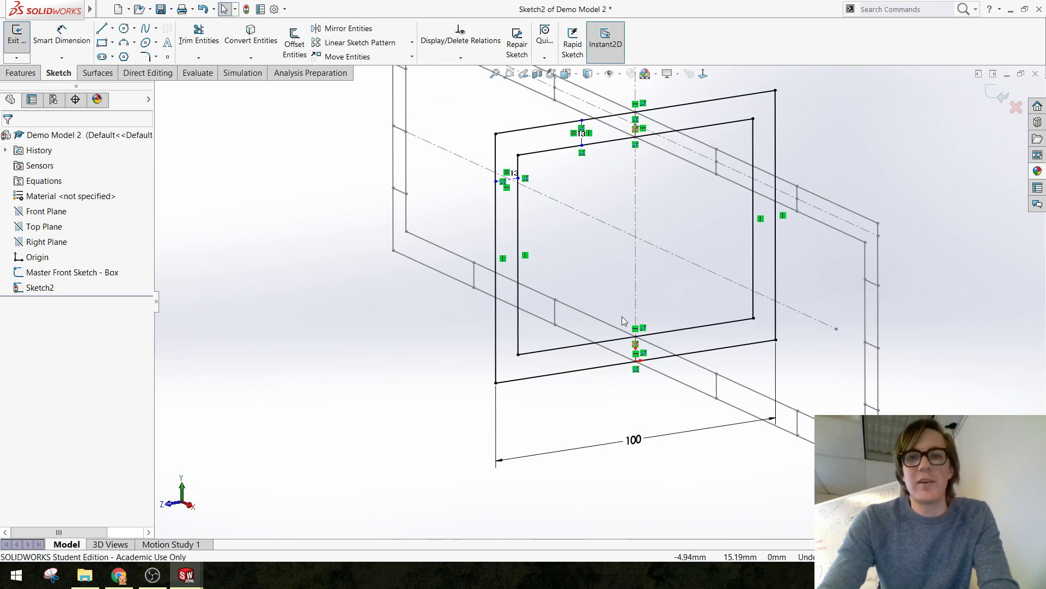
{"action": "scroll", "coordinate": [635, 297], "scroll_direction": "up", "scroll_amount": 1}
{"action": "scroll", "coordinate": [666, 231], "scroll_direction": "down", "scroll_amount": 1}
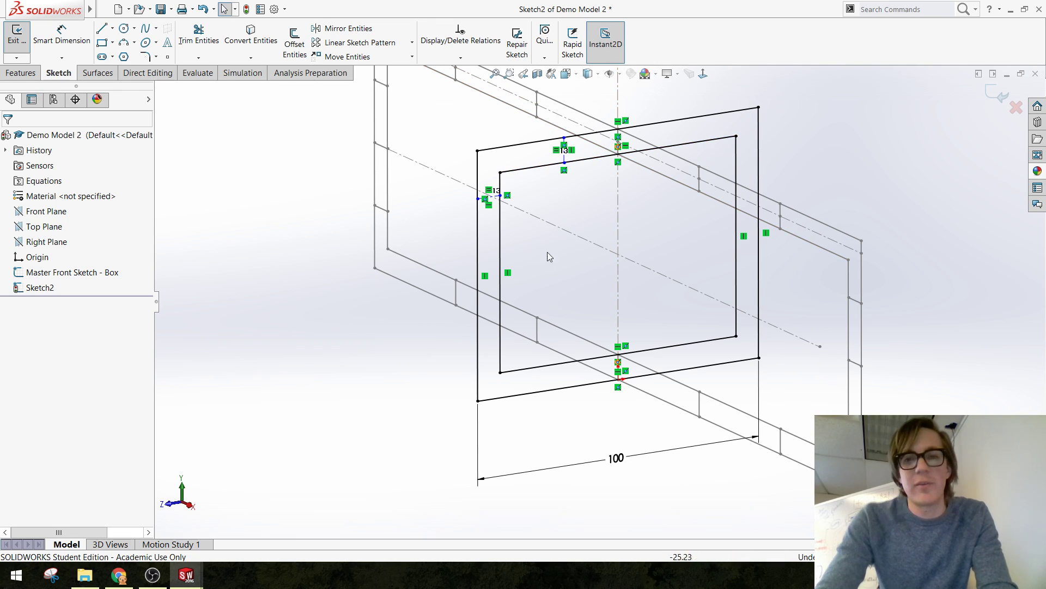
{"action": "scroll", "coordinate": [597, 294], "scroll_direction": "up", "scroll_amount": 2}
{"action": "scroll", "coordinate": [665, 246], "scroll_direction": "down", "scroll_amount": 2}
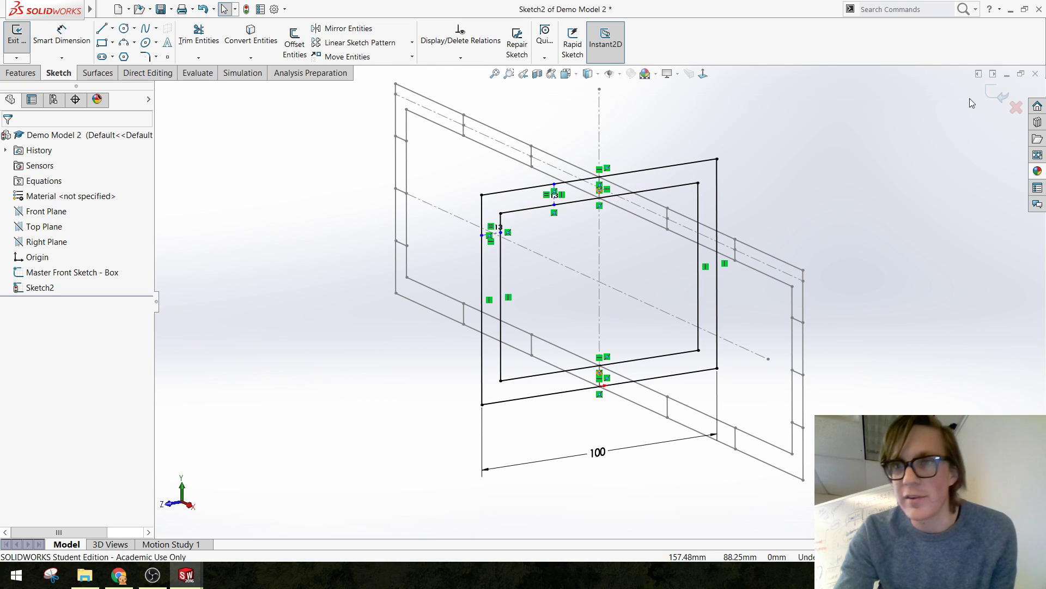
{"action": "left_click", "coordinate": [1001, 97]}
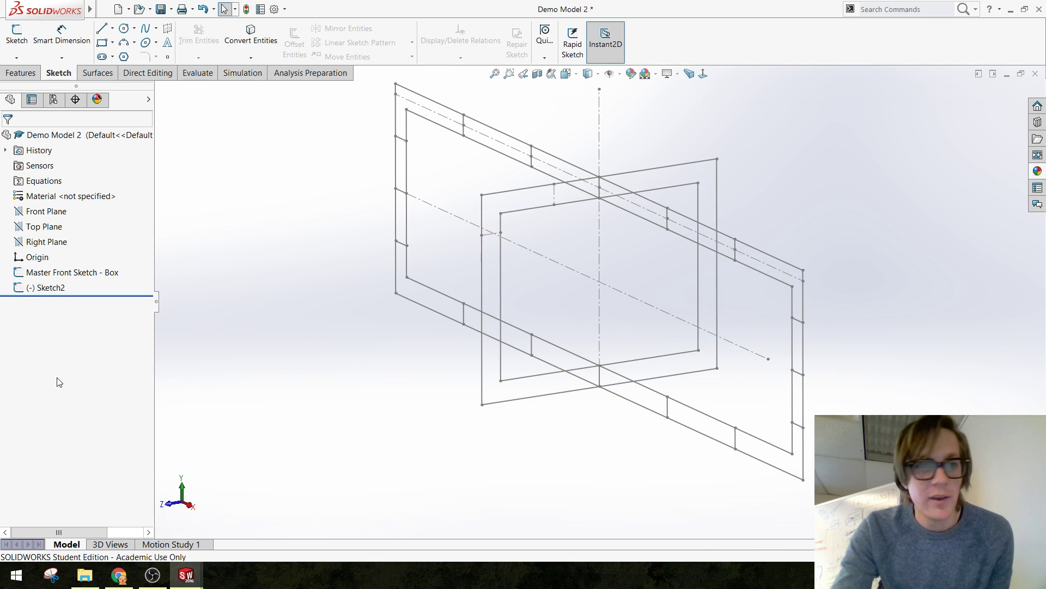
Rename the right-plane sketch "Master Right Sketch - Box" and save the model
{"action": "left_click", "coordinate": [49, 288]}
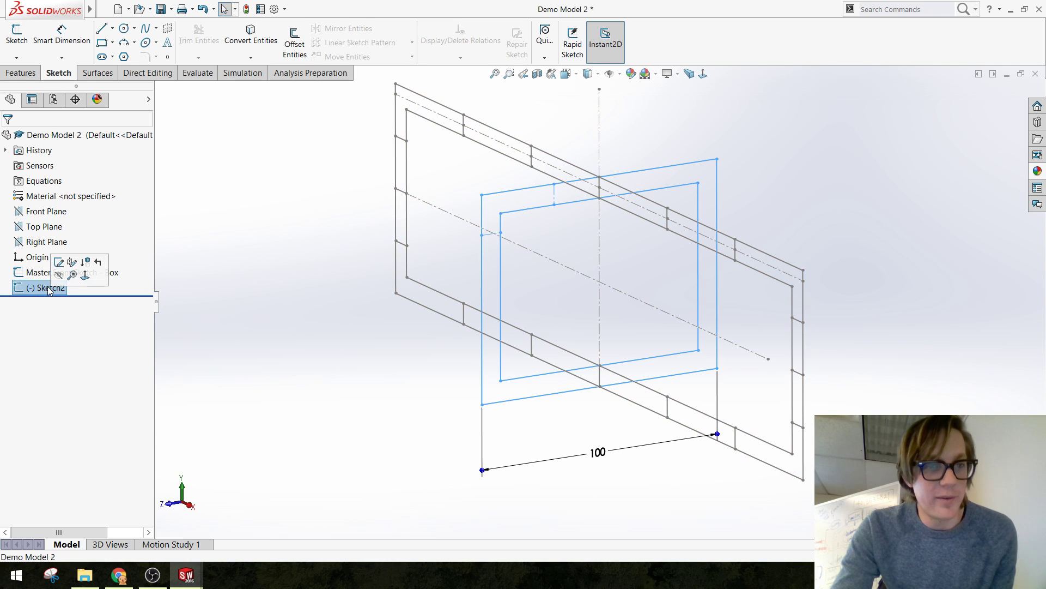
{"action": "left_click", "coordinate": [49, 288]}
{"action": "type", "text": "Mas"}
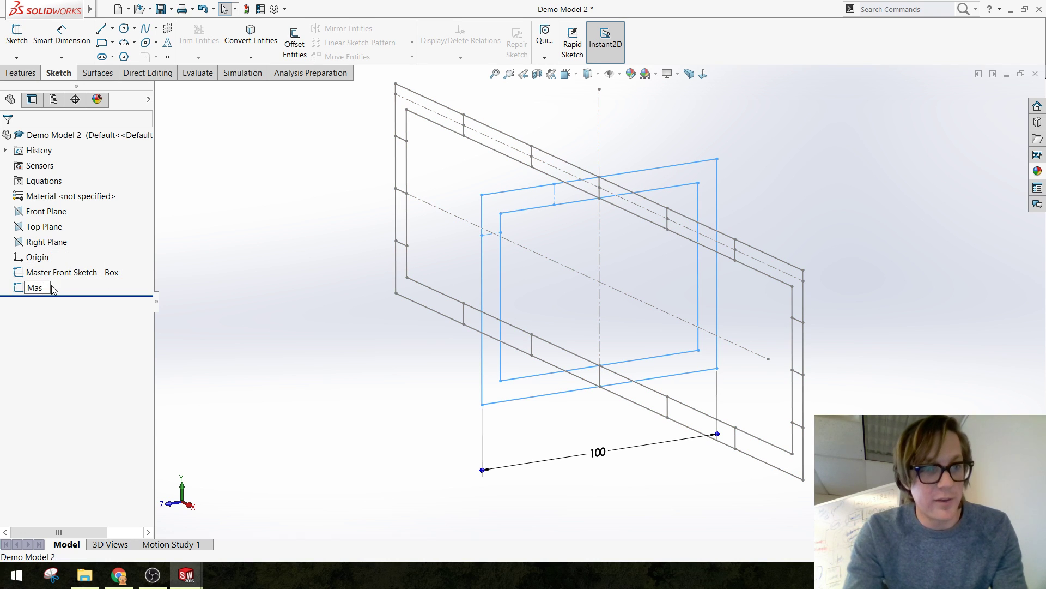
{"action": "type", "text": "ter Rig"}
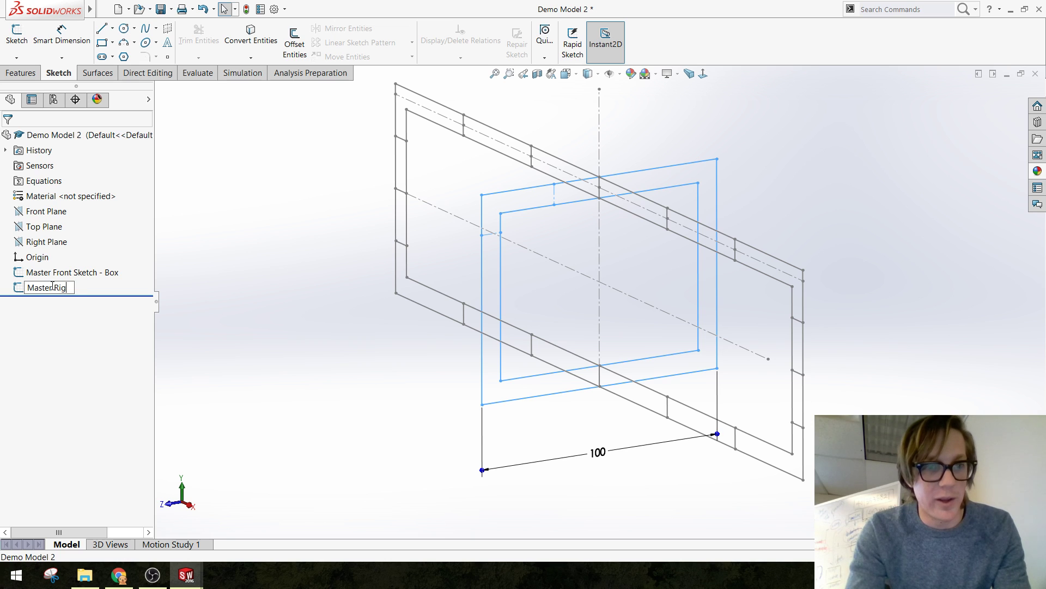
{"action": "type", "text": "ht Sketch - Box"}
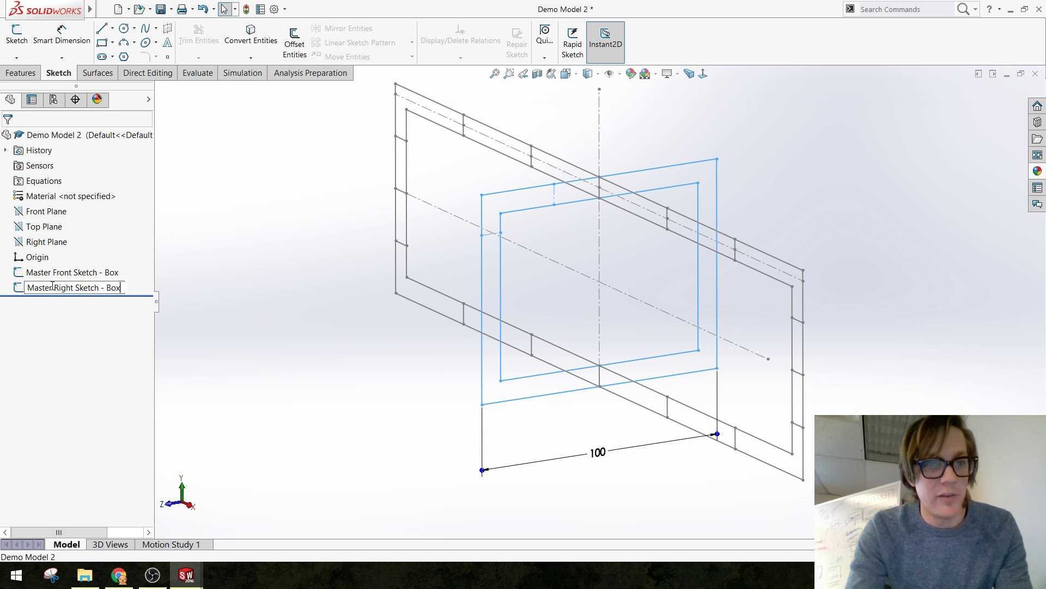
{"action": "key", "text": "Return"}
{"action": "left_click", "coordinate": [280, 245]}
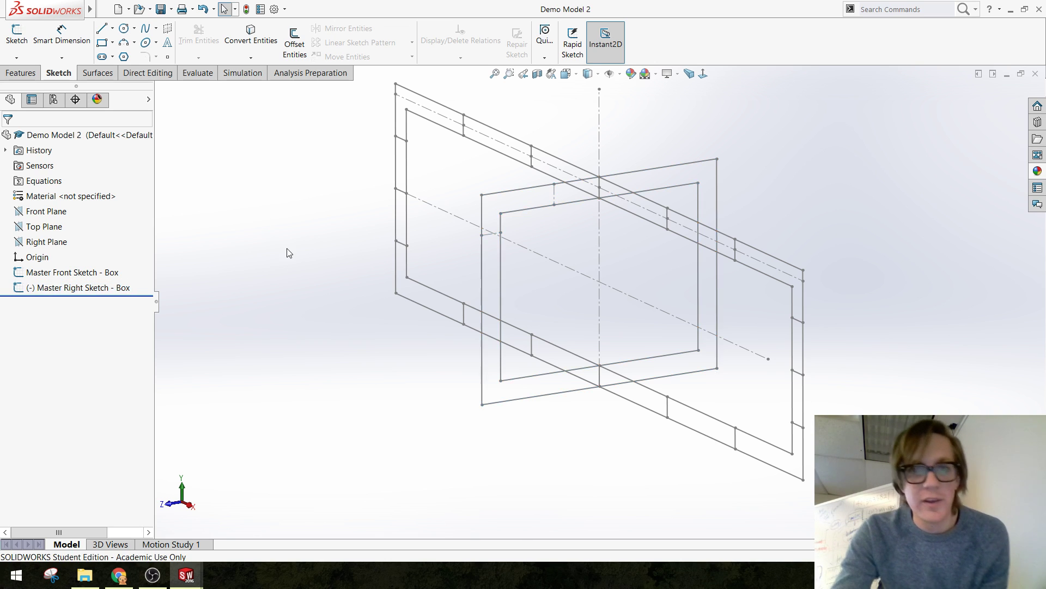
Set the overall height of the Master Front Sketch - Box to 100 mm
{"action": "left_click", "coordinate": [55, 278]}
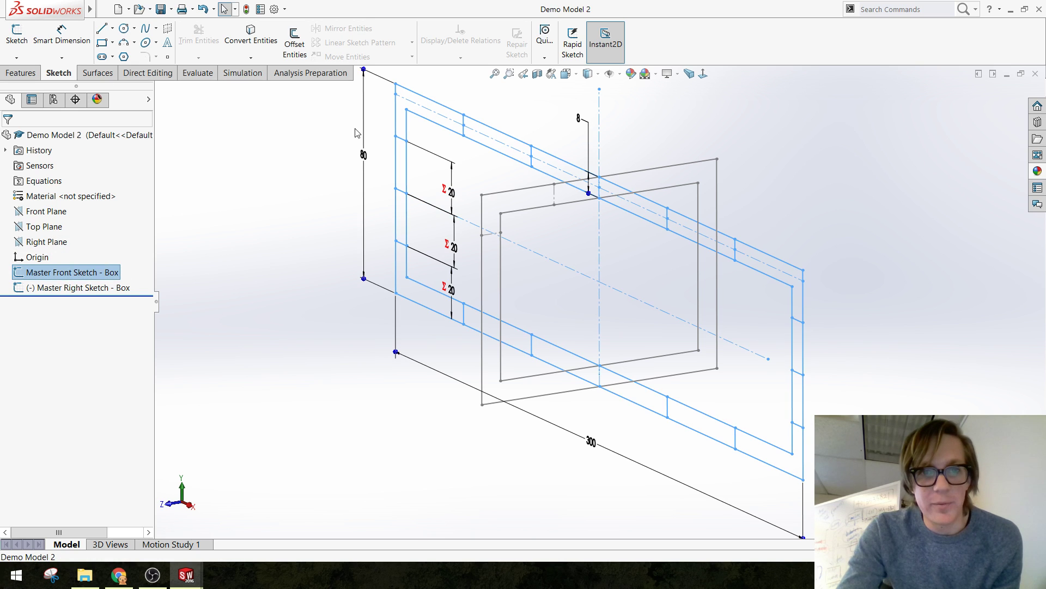
{"action": "left_click", "coordinate": [365, 158]}
{"action": "left_click", "coordinate": [364, 157]}
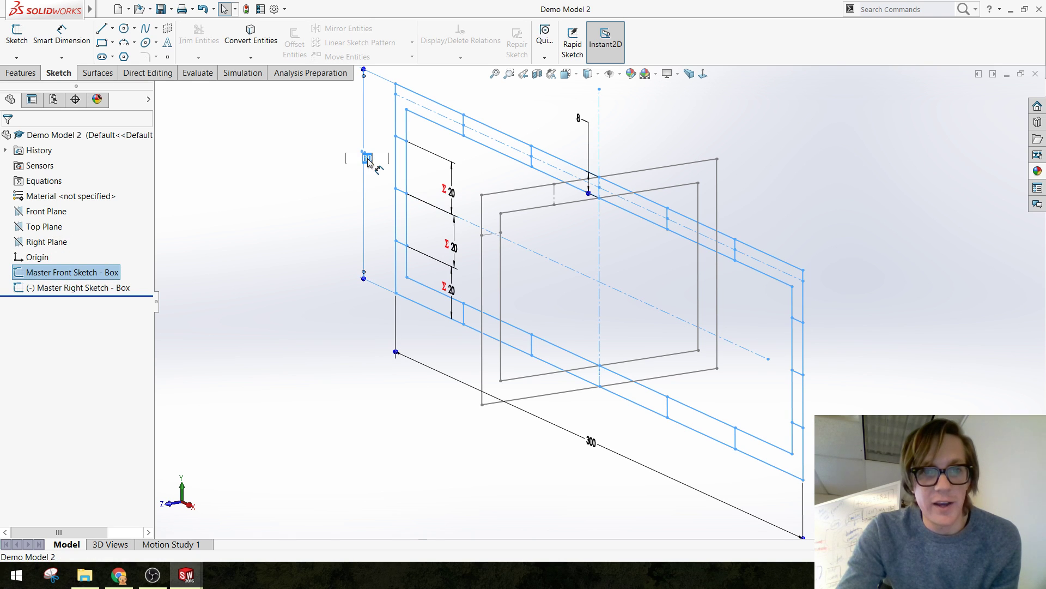
{"action": "type", "text": "100"}
{"action": "key", "text": "Return"}
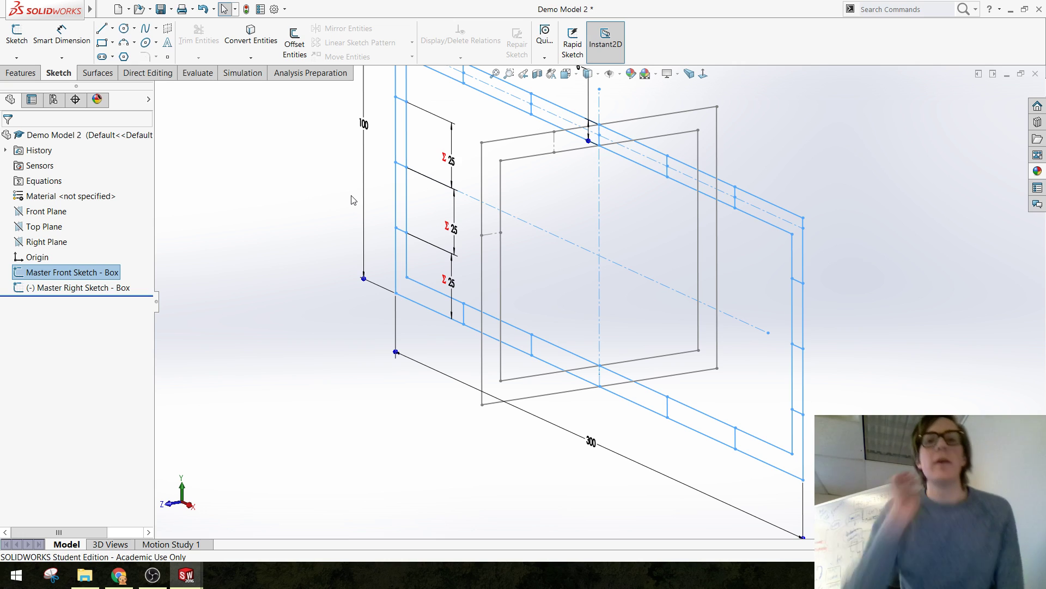
{"action": "left_click", "coordinate": [337, 248]}
{"action": "key", "text": "f"}
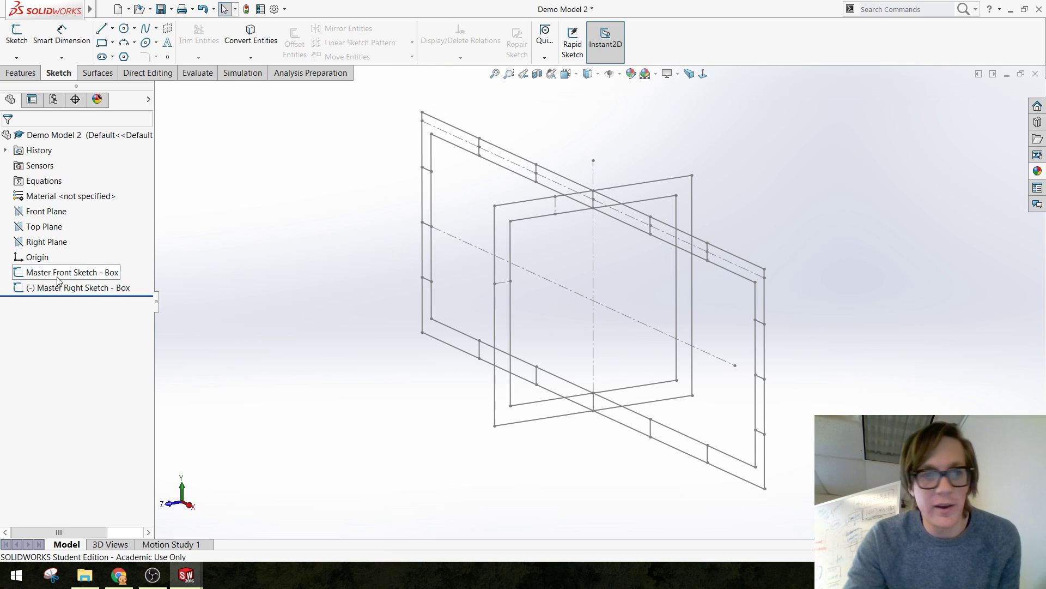
Set the wall thickness in the Master Front Sketch - Box to 6.35 mm
{"action": "left_click", "coordinate": [26, 270]}
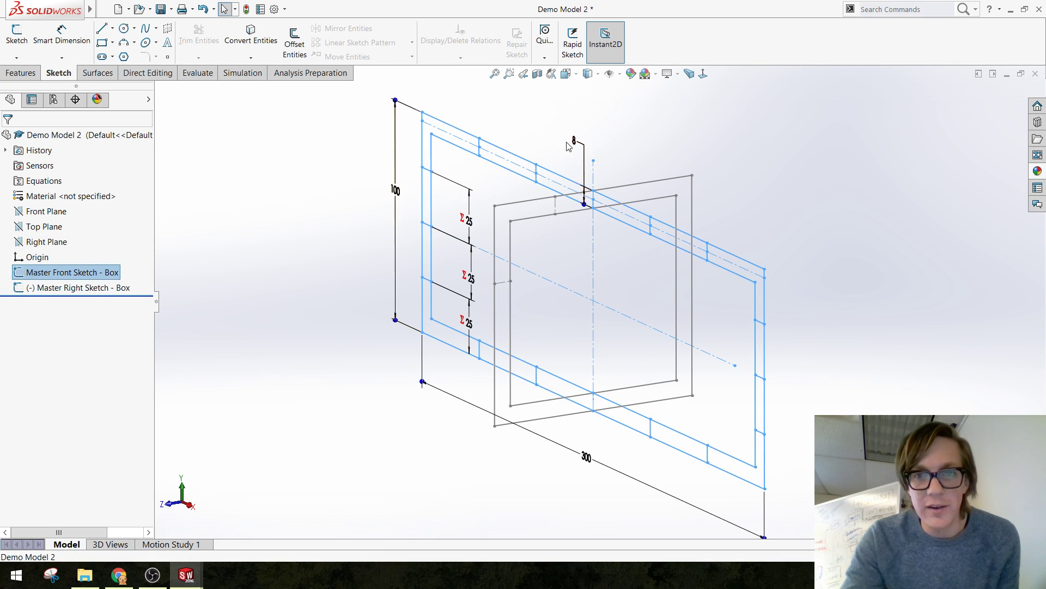
{"action": "left_click", "coordinate": [575, 142]}
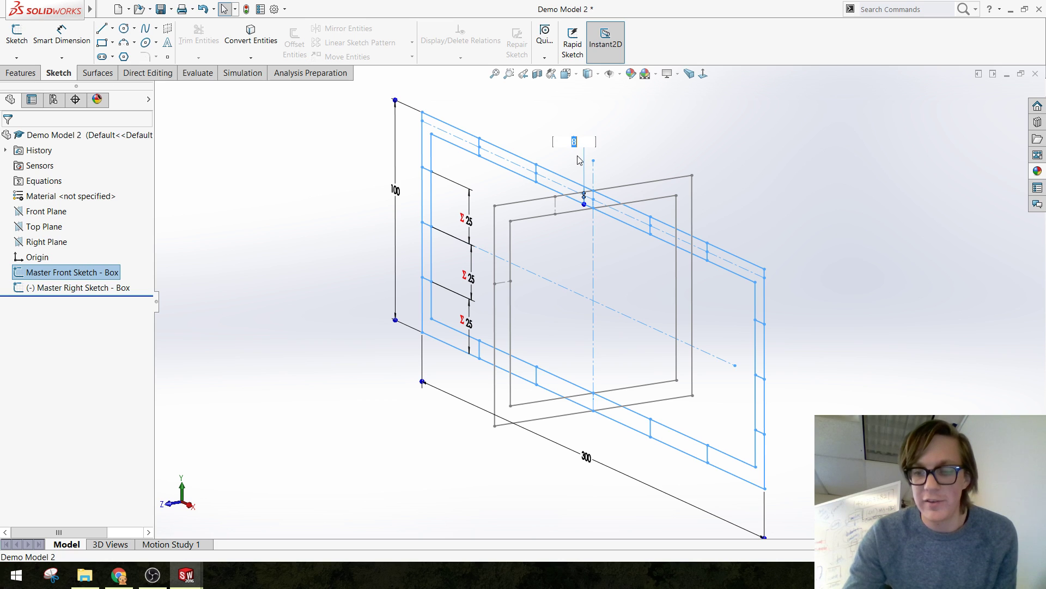
{"action": "type", "text": "6.35"}
{"action": "key", "text": "Return"}
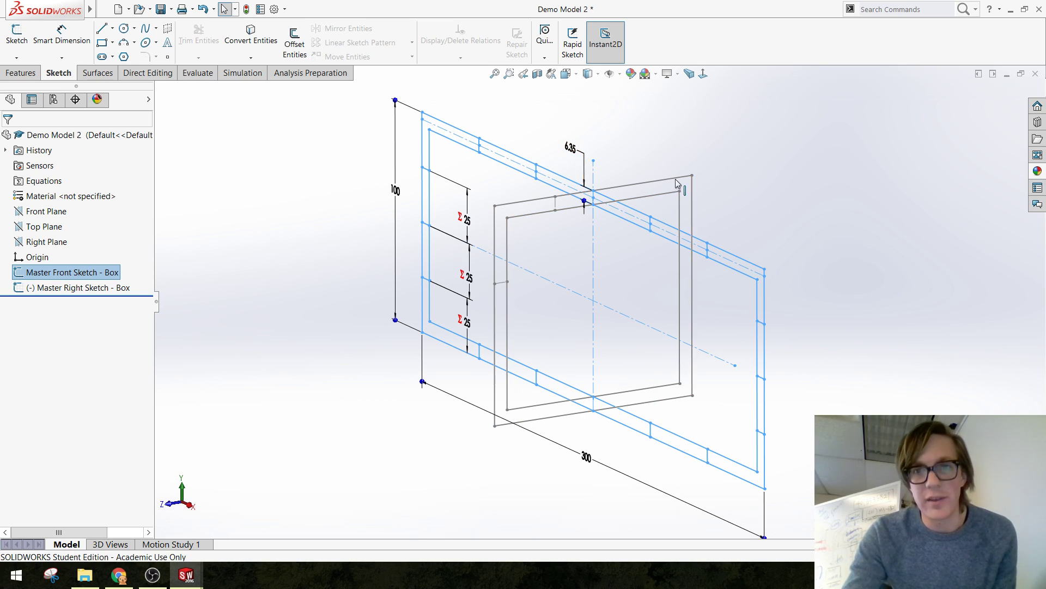
{"action": "left_click", "coordinate": [225, 323]}
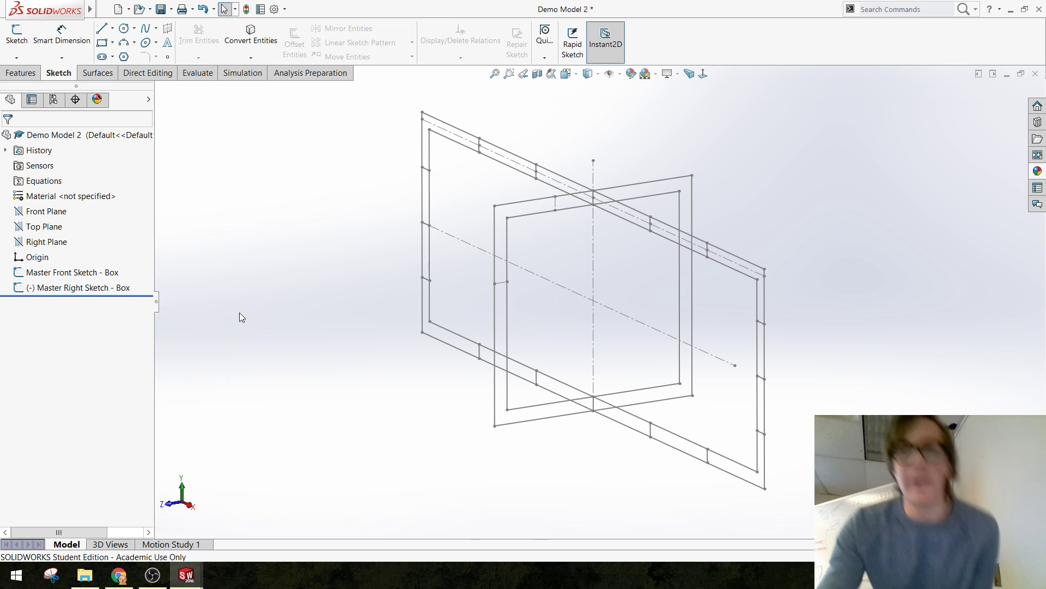
{"action": "left_click", "coordinate": [76, 288]}
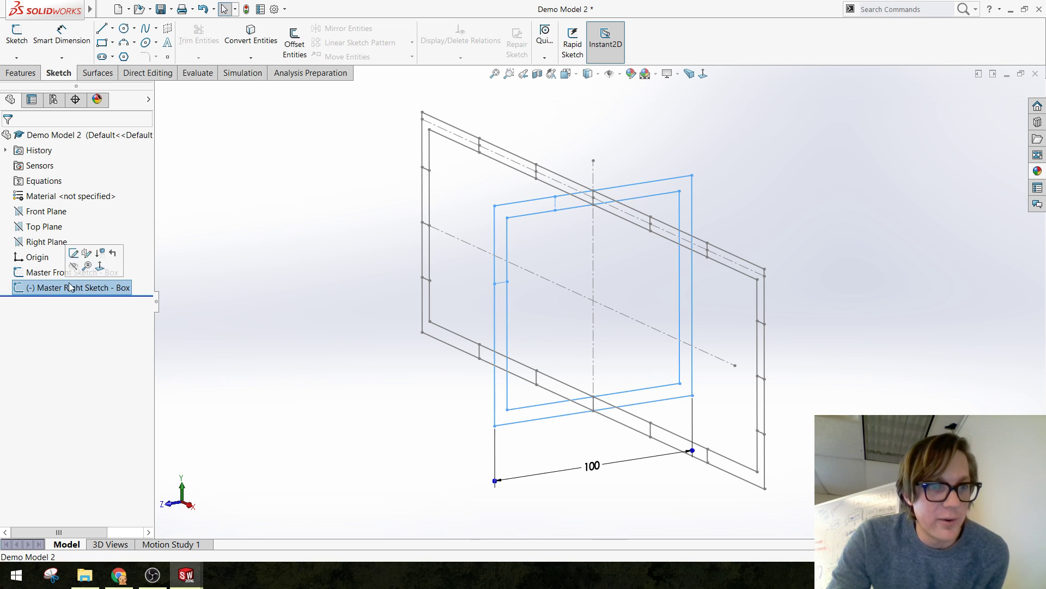
{"action": "left_click", "coordinate": [83, 255]}
{"action": "left_click", "coordinate": [991, 91]}
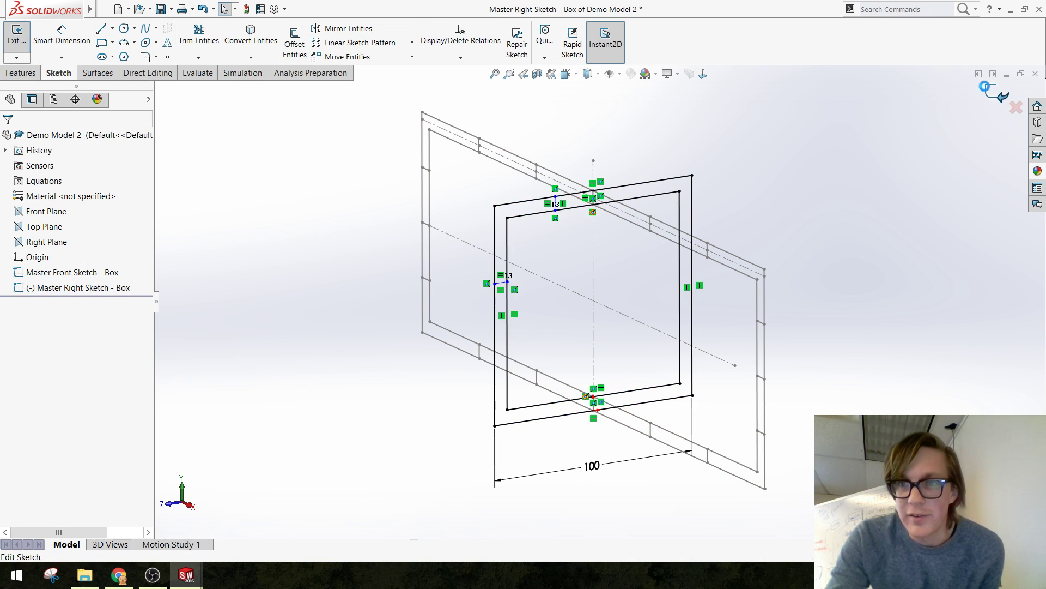
Edit the Master Right Sketch - Box and draw a line about 100 mm long between the outer rectangle's vertical sides near its upper edge
{"action": "left_click", "coordinate": [68, 288]}
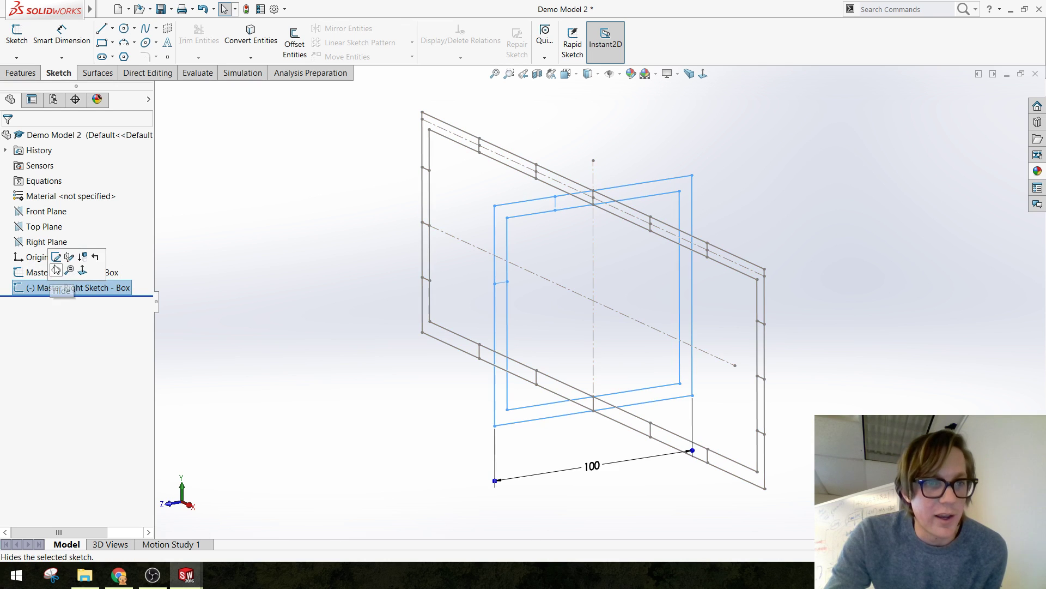
{"action": "left_click", "coordinate": [59, 260]}
{"action": "mouse_move", "coordinate": [843, 374]}
{"action": "middle_mouse_down"}
{"action": "mouse_move", "coordinate": [790, 344]}
{"action": "mouse_move", "coordinate": [827, 378]}
{"action": "middle_mouse_up"}
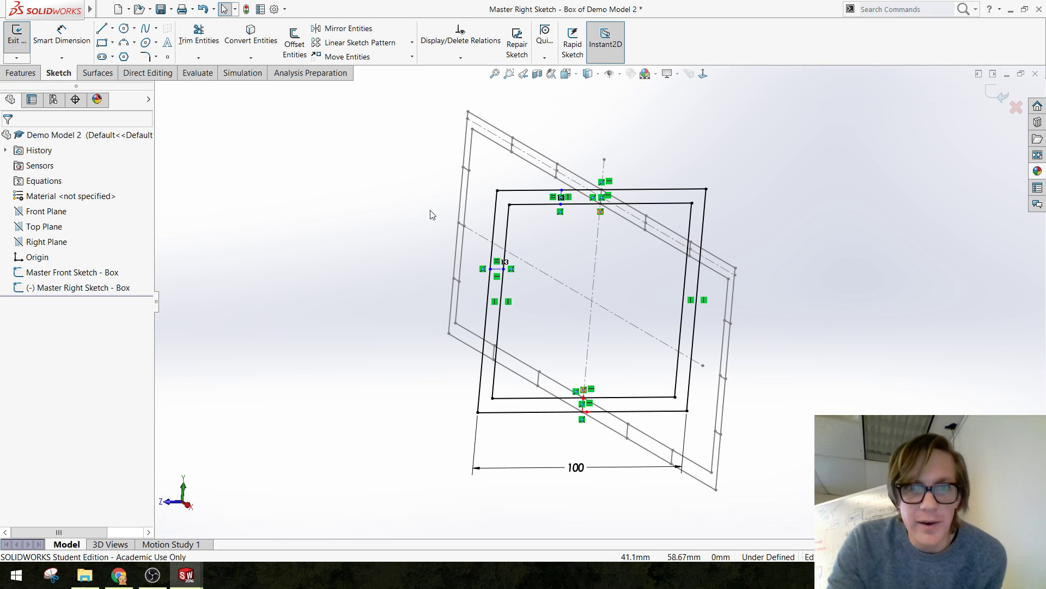
{"action": "scroll", "coordinate": [674, 316], "scroll_direction": "down", "scroll_amount": 2}
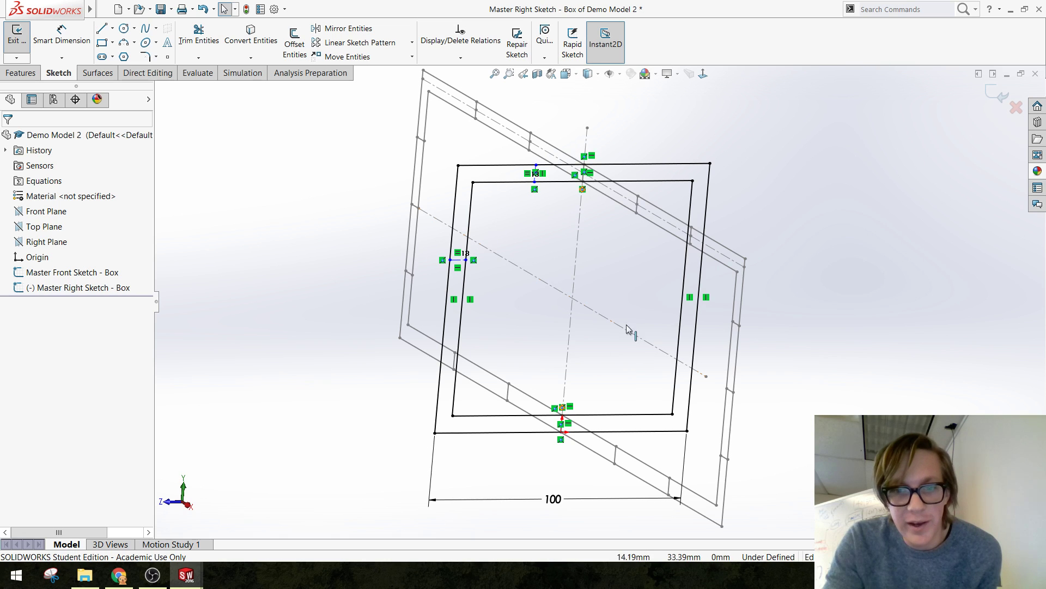
{"action": "mouse_move", "coordinate": [635, 327]}
{"action": "middle_mouse_down"}
{"action": "mouse_move", "coordinate": [736, 380]}
{"action": "mouse_move", "coordinate": [625, 301]}
{"action": "mouse_move", "coordinate": [799, 312]}
{"action": "middle_mouse_up"}
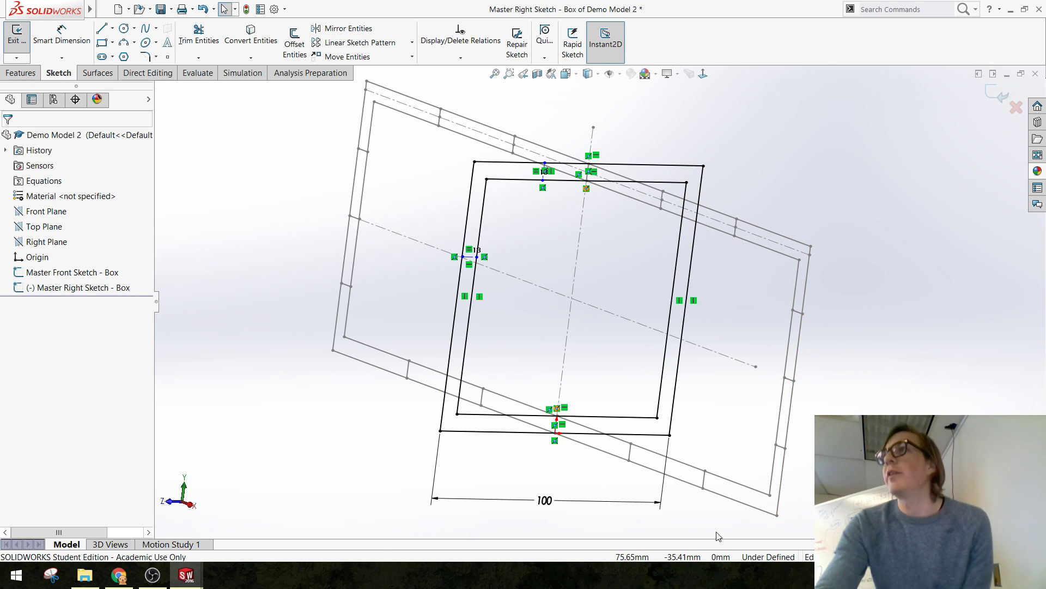
{"action": "left_click", "coordinate": [101, 28]}
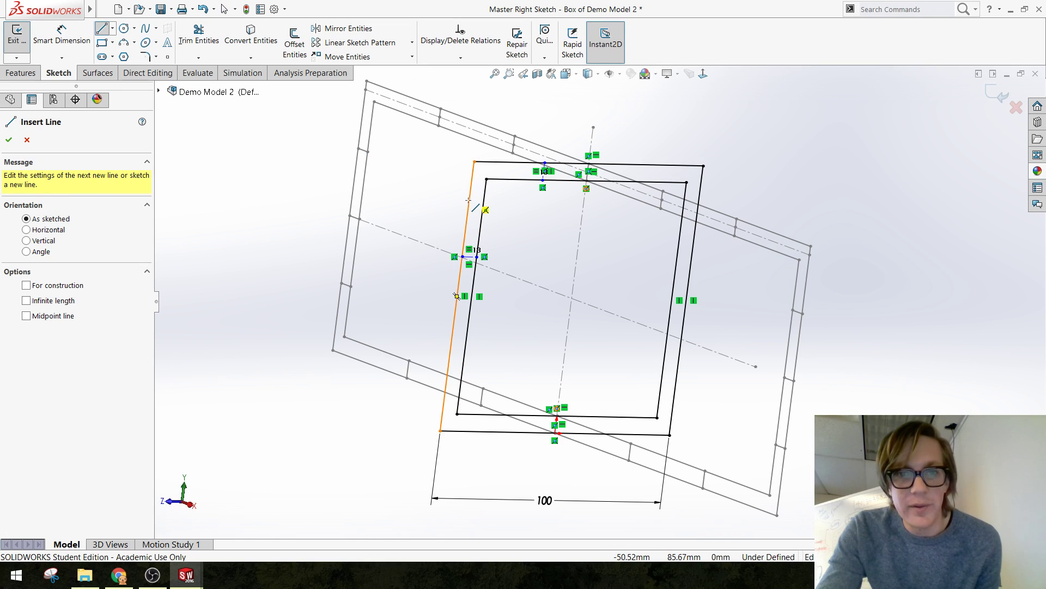
{"action": "left_click", "coordinate": [468, 208]}
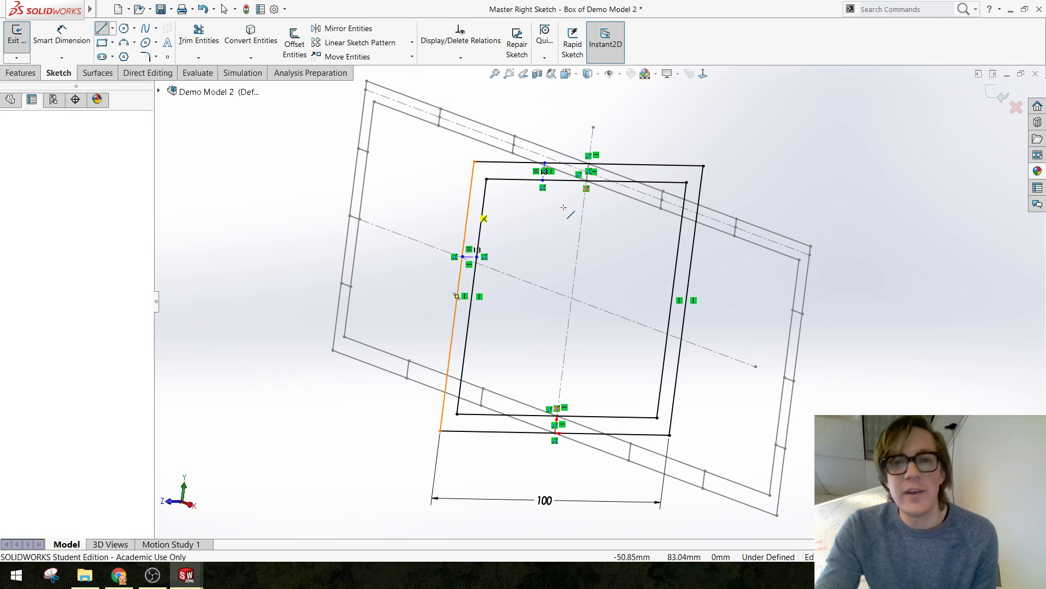
{"action": "left_click", "coordinate": [701, 214]}
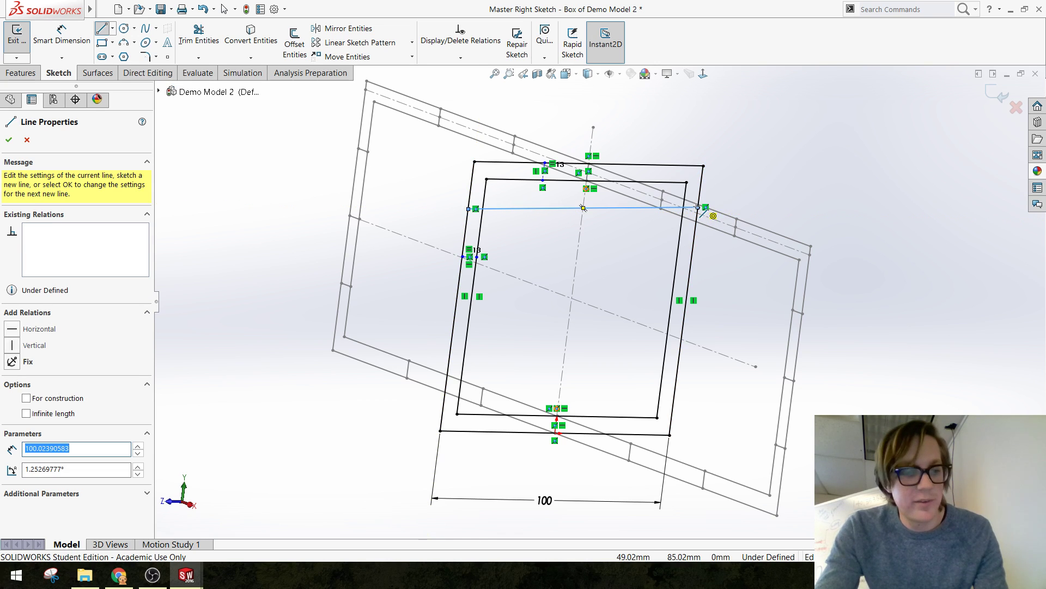
{"action": "key", "text": "Escape"}
Make the line across the upper part of the outer rectangle horizontal
{"action": "left_click", "coordinate": [642, 210]}
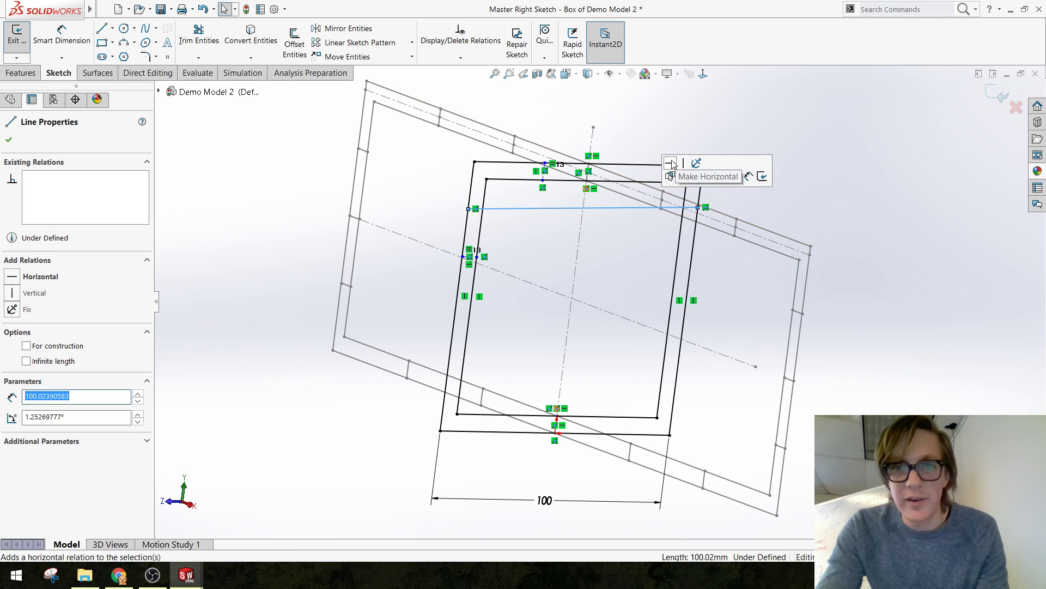
{"action": "left_click", "coordinate": [680, 169]}
{"action": "left_click", "coordinate": [733, 308]}
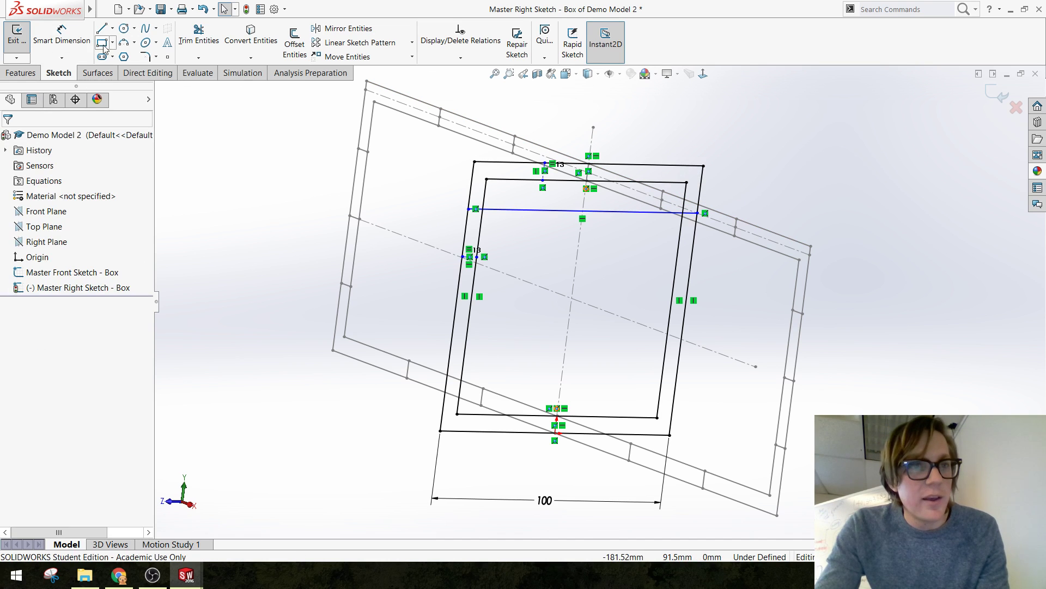
Draw two more horizontal lines, about 100 mm long, across the lower half of the outer rectangle between its vertical sides
{"action": "left_click", "coordinate": [102, 28]}
{"action": "left_click", "coordinate": [456, 317]}
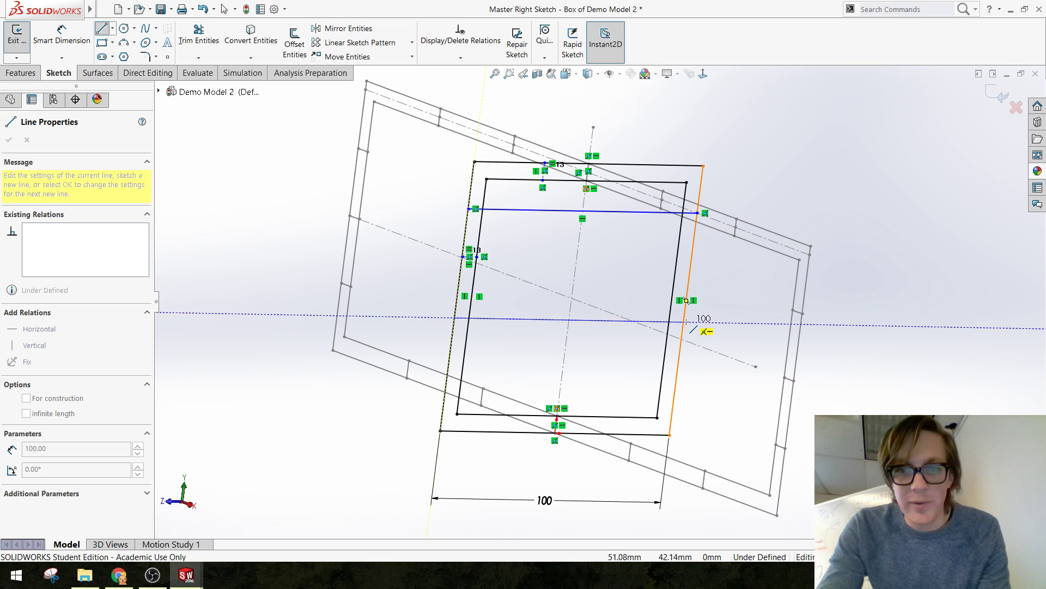
{"action": "left_click", "coordinate": [688, 322]}
{"action": "key", "text": "Escape"}
{"action": "key", "text": "Return"}
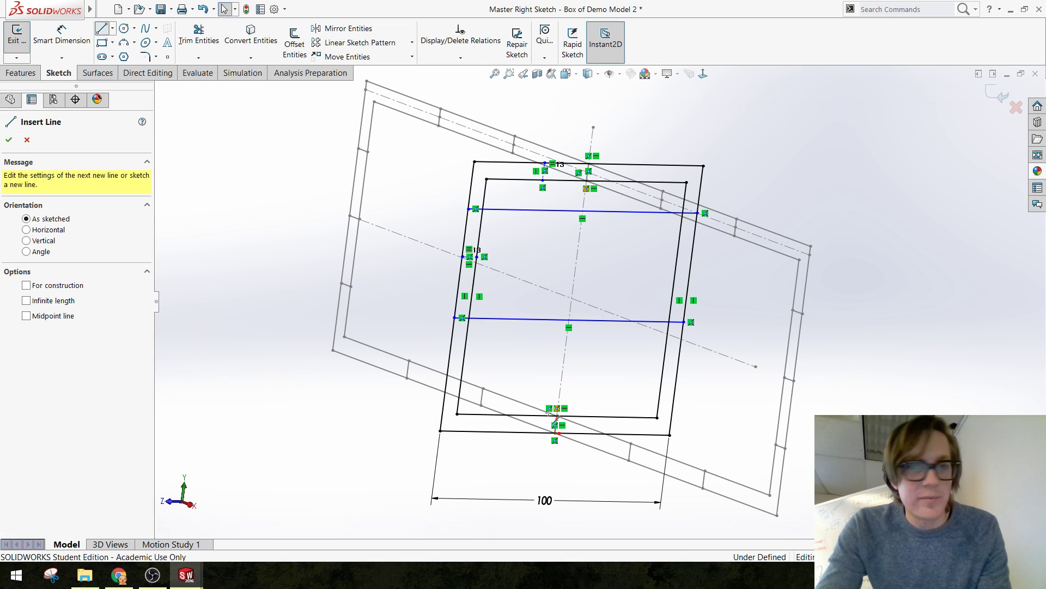
{"action": "left_click", "coordinate": [457, 295]}
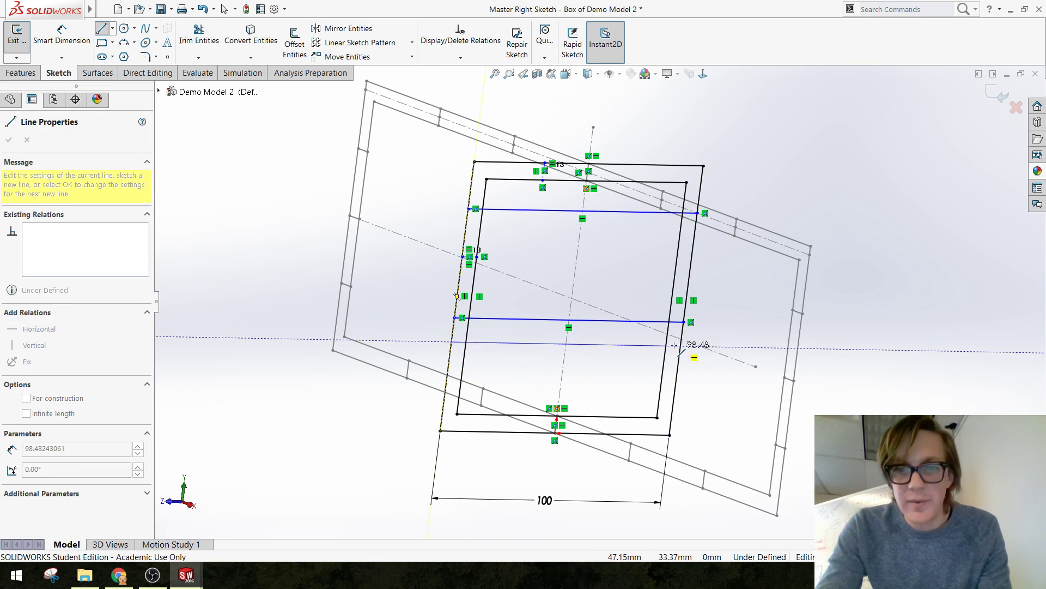
{"action": "left_click", "coordinate": [688, 345]}
{"action": "key", "text": "Escape"}
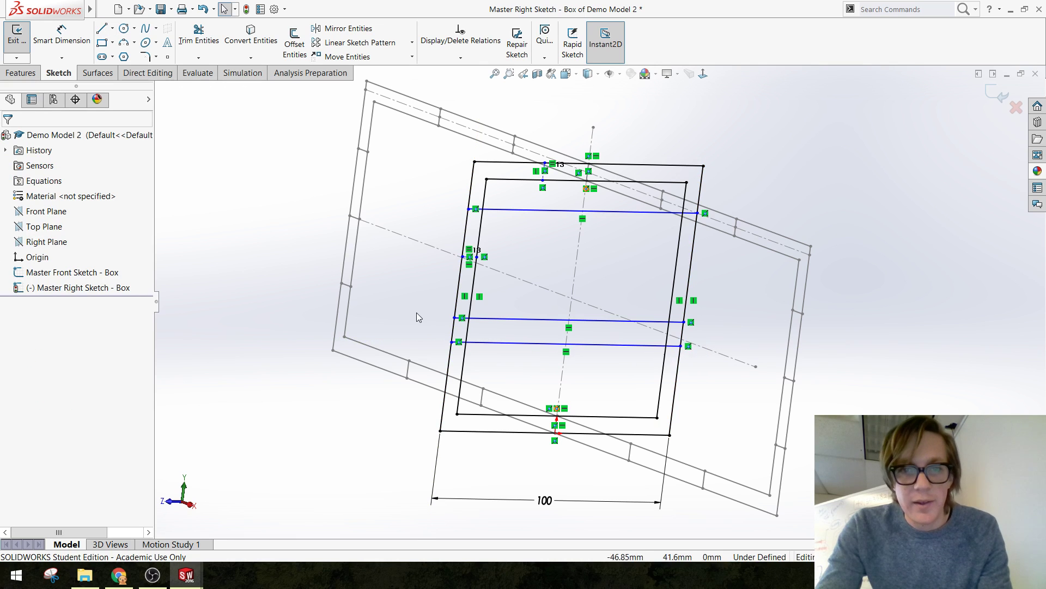
{"action": "mouse_move", "coordinate": [468, 313]}
{"action": "middle_mouse_down"}
{"action": "mouse_move", "coordinate": [605, 334]}
{"action": "mouse_move", "coordinate": [598, 326]}
{"action": "mouse_move", "coordinate": [612, 355]}
{"action": "middle_mouse_up"}
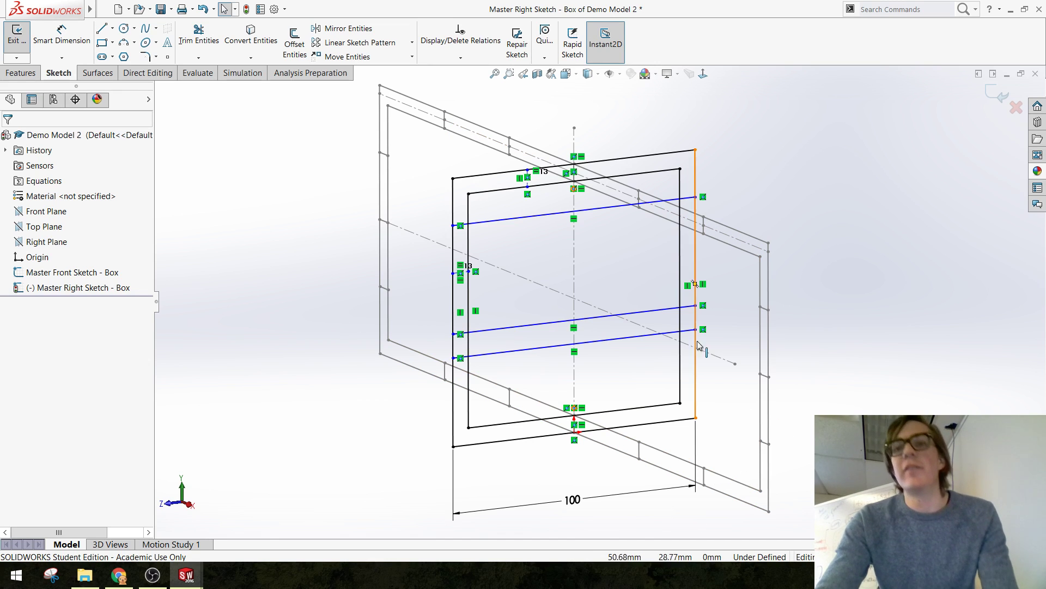
{"action": "scroll", "coordinate": [682, 320], "scroll_direction": "down", "scroll_amount": 2}
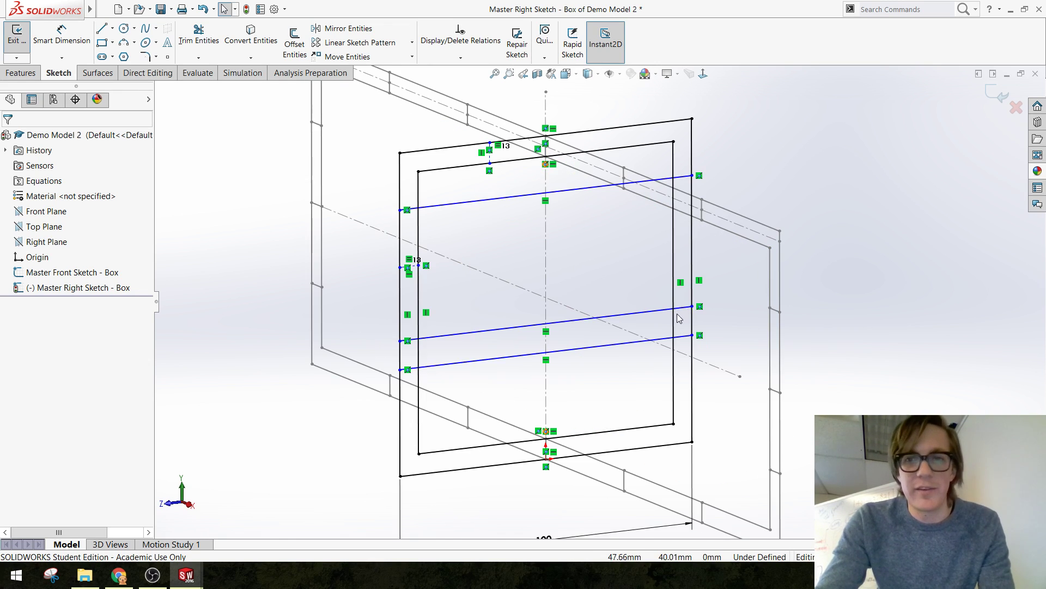
{"action": "left_click", "coordinate": [56, 41]}
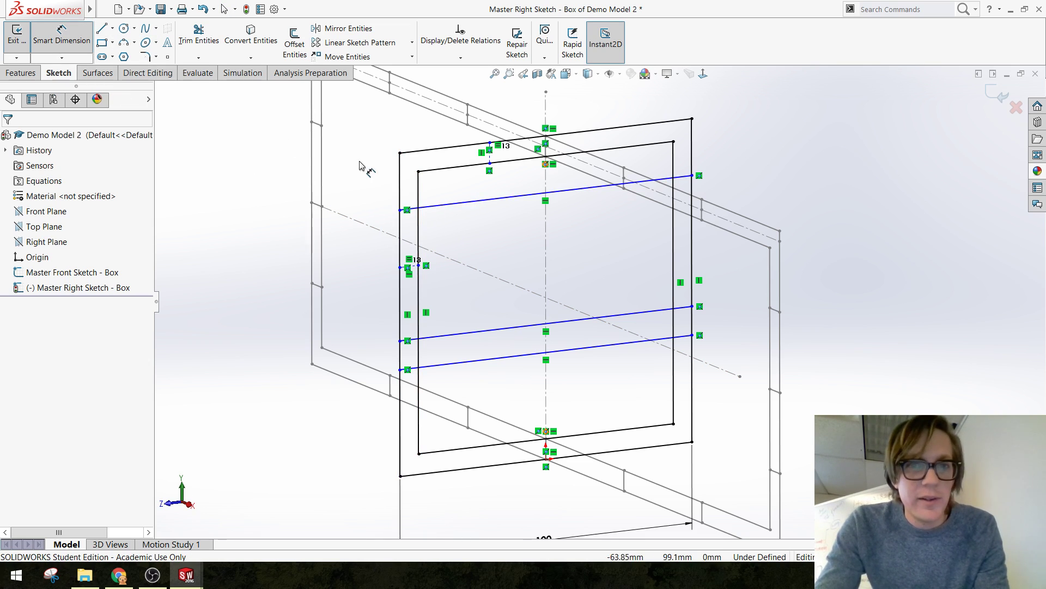
{"action": "key", "text": "Escape"}
Draw a chain of four vertical centerlines inside one side wall, from the outer rectangle's top edge through the three horizontal lines to its bottom edge
{"action": "left_click", "coordinate": [111, 28]}
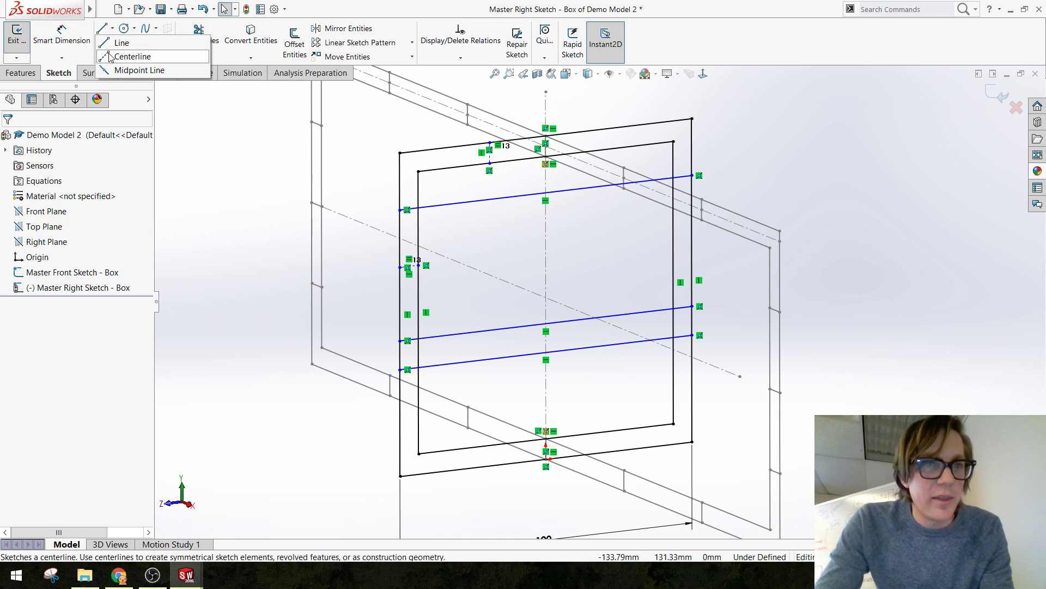
{"action": "left_click", "coordinate": [131, 57]}
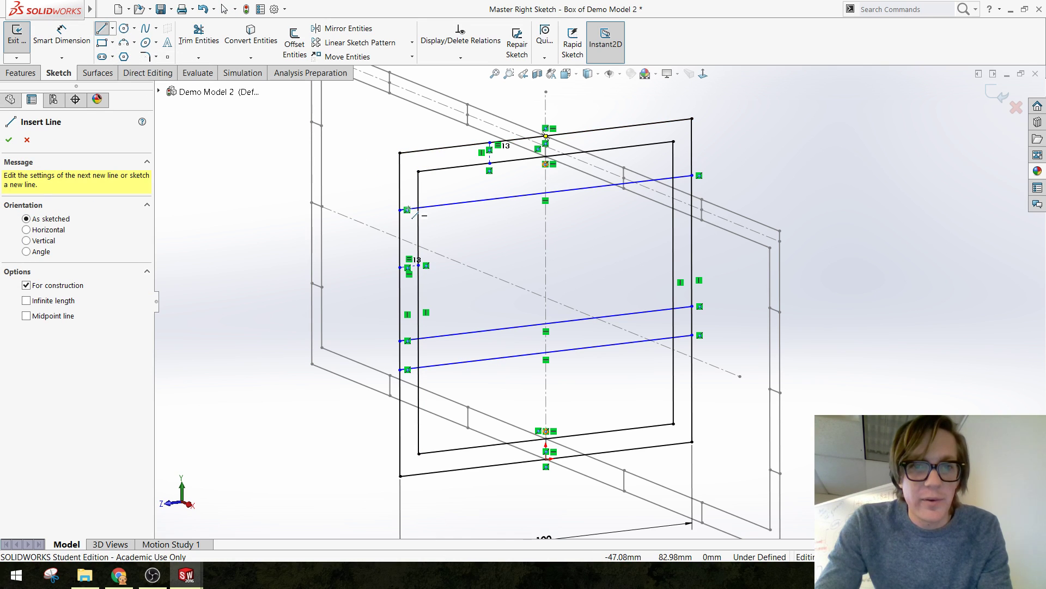
{"action": "scroll", "coordinate": [428, 218], "scroll_direction": "down", "scroll_amount": 2}
{"action": "scroll", "coordinate": [484, 304], "scroll_direction": "down", "scroll_amount": 1}
{"action": "scroll", "coordinate": [507, 145], "scroll_direction": "up", "scroll_amount": 2}
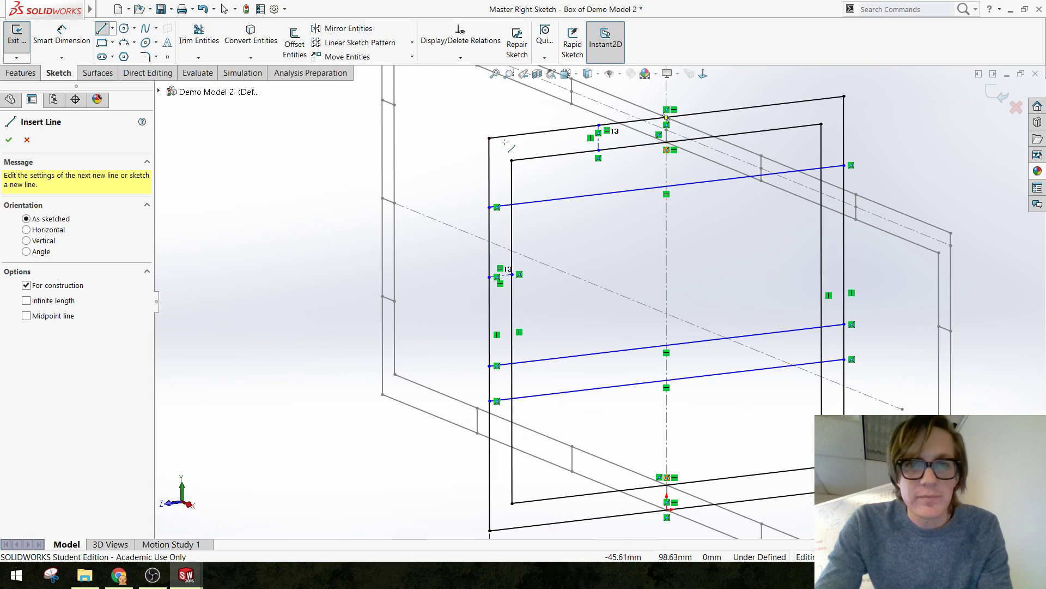
{"action": "left_click", "coordinate": [502, 137]}
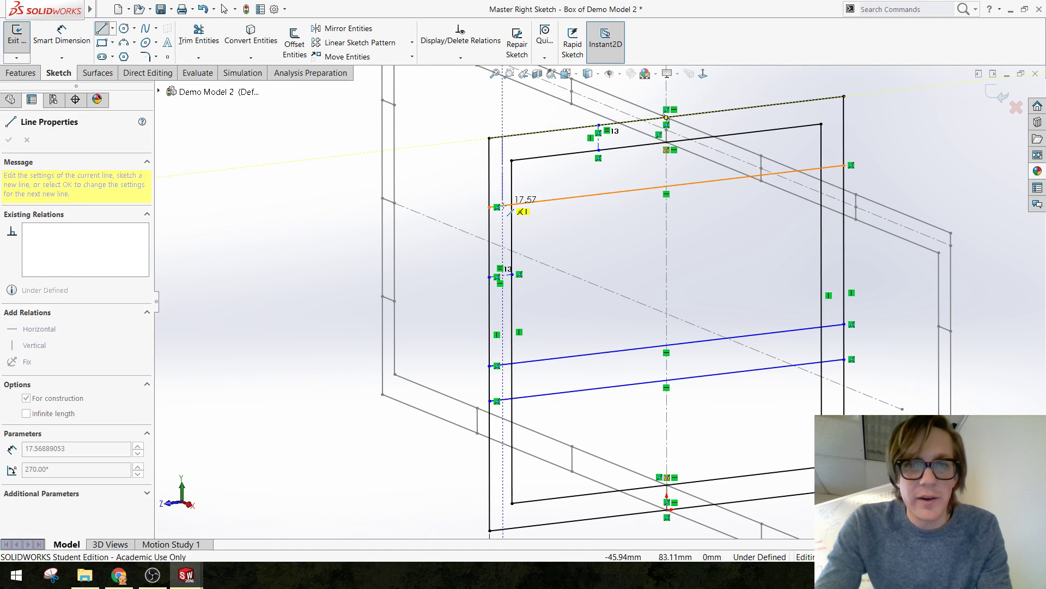
{"action": "left_click", "coordinate": [503, 206]}
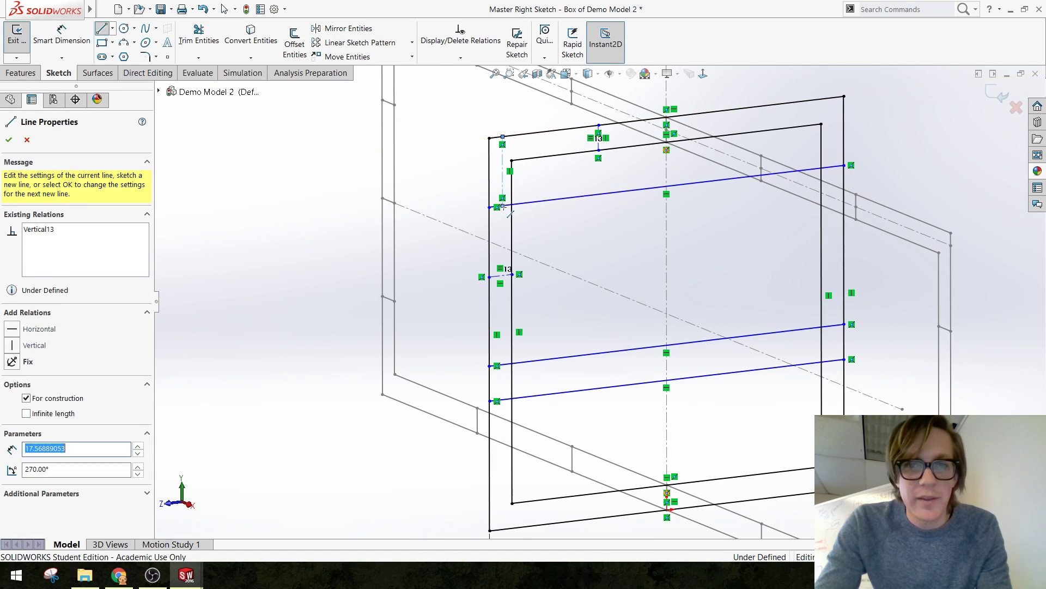
{"action": "left_click", "coordinate": [502, 364]}
{"action": "left_click", "coordinate": [666, 380]}
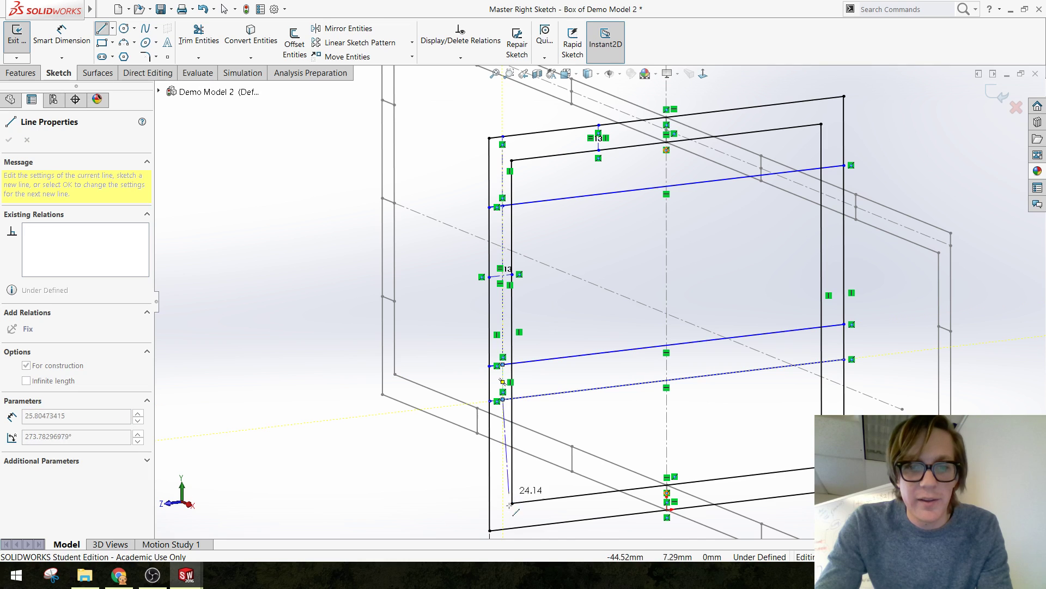
{"action": "double_click", "coordinate": [502, 529]}
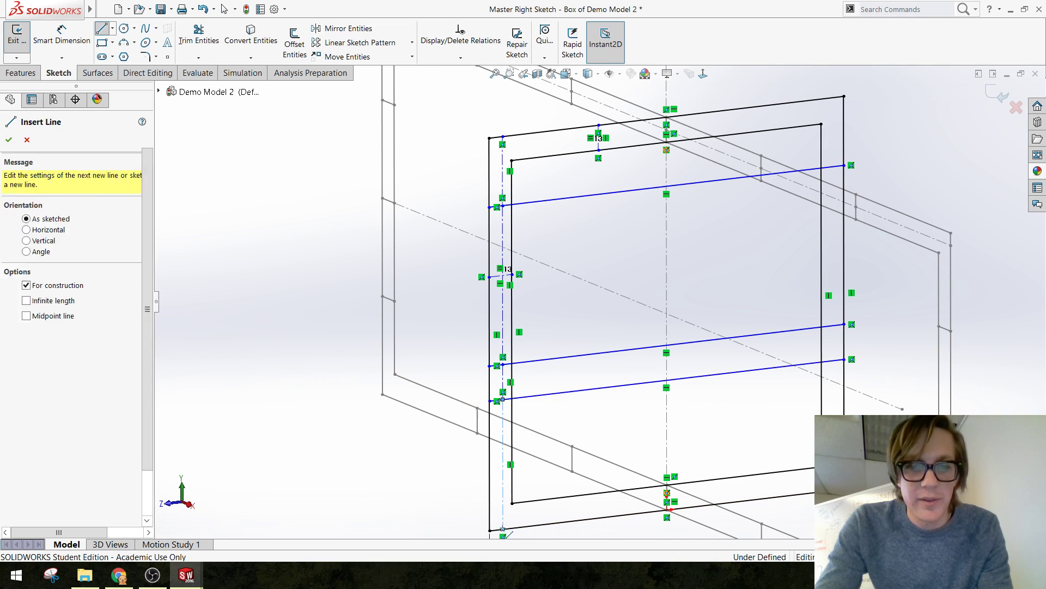
{"action": "key", "text": "Escape"}
Make the four chained vertical centerline segments in the side wall equal in length
{"action": "left_click", "coordinate": [503, 161]}
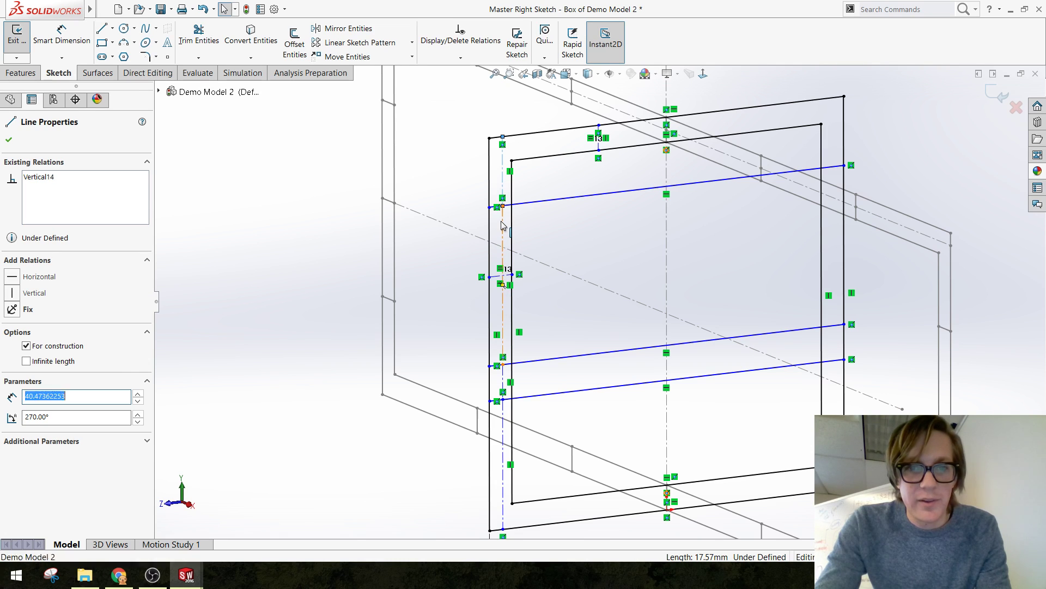
{"action": "left_click", "coordinate": [512, 378], "text": "ctrl"}
{"action": "left_click", "coordinate": [503, 385], "text": "ctrl"}
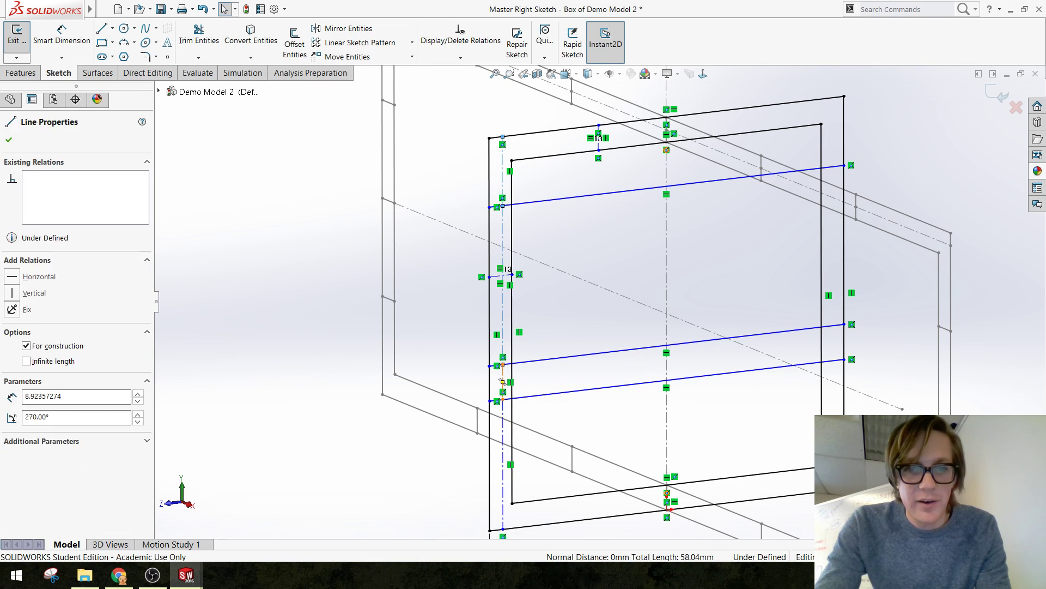
{"action": "left_click", "coordinate": [505, 432], "text": "ctrl"}
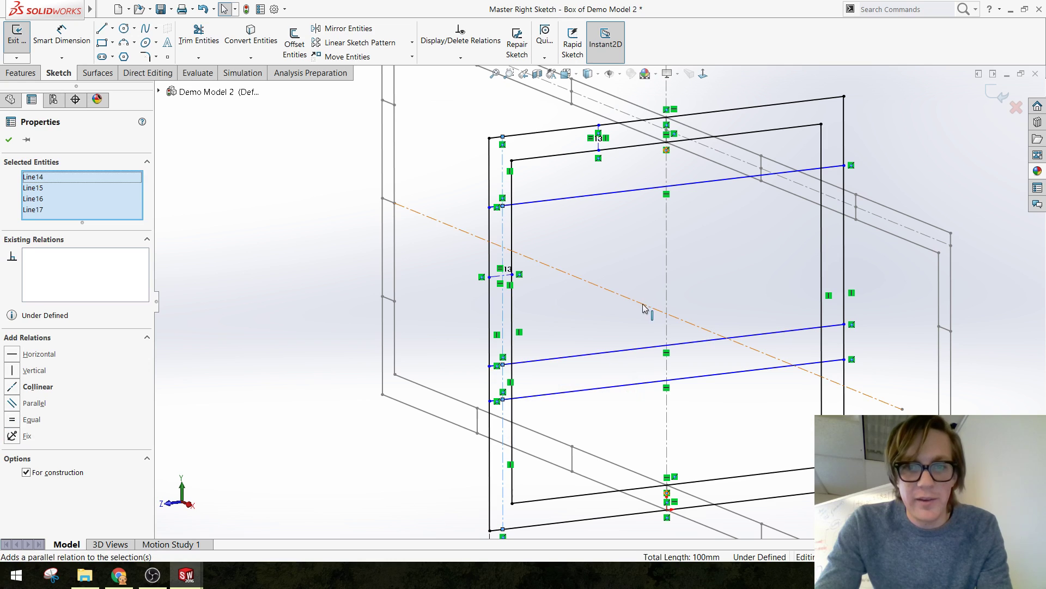
{"action": "left_click", "coordinate": [19, 423]}
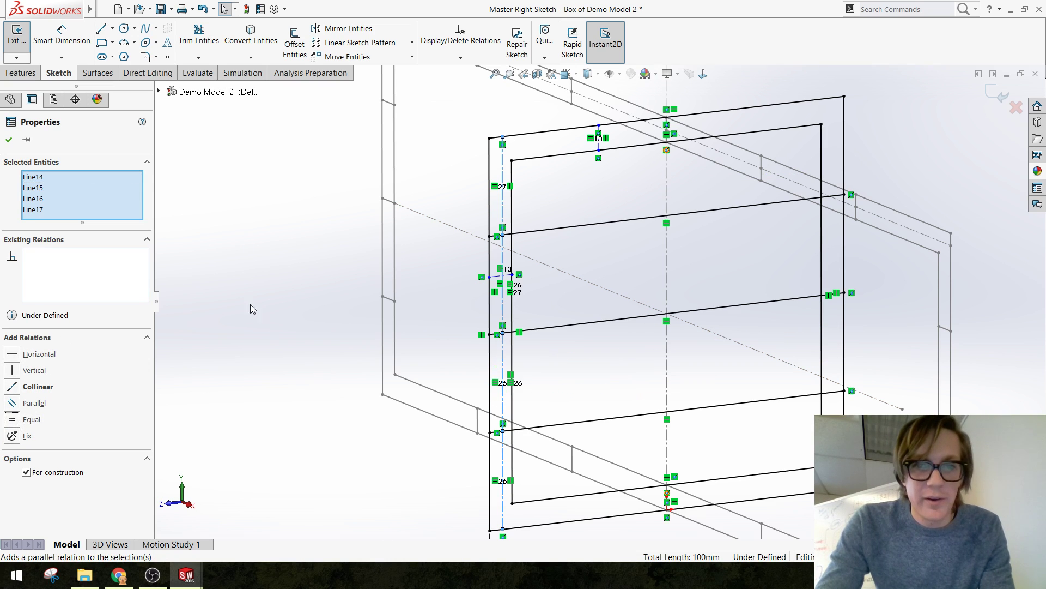
{"action": "left_click", "coordinate": [330, 341]}
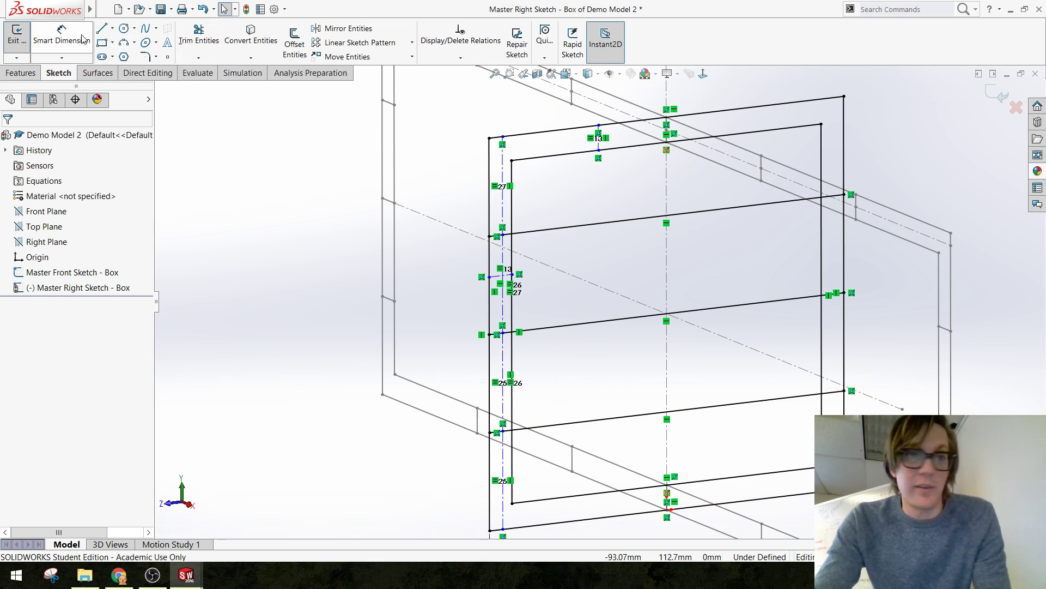
Trim the three horizontal lines inside the inner rectangle, keeping only their short segments across the two side walls
{"action": "left_click", "coordinate": [198, 34]}
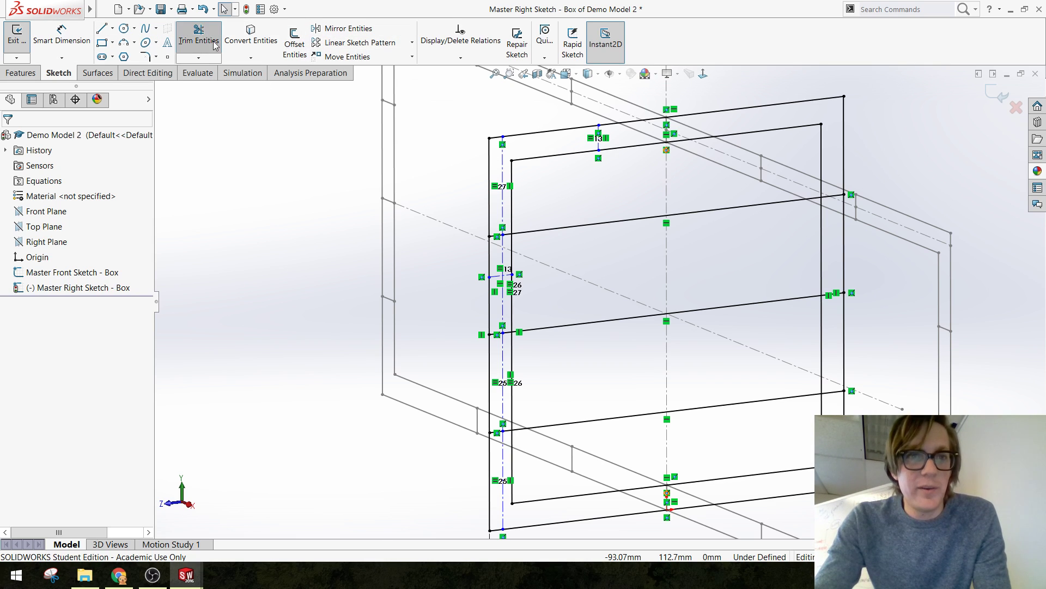
{"action": "mouse_move", "coordinate": [594, 197]}
{"action": "left_mouse_down"}
{"action": "mouse_move", "coordinate": [610, 254]}
{"action": "mouse_move", "coordinate": [617, 445]}
{"action": "left_mouse_up"}
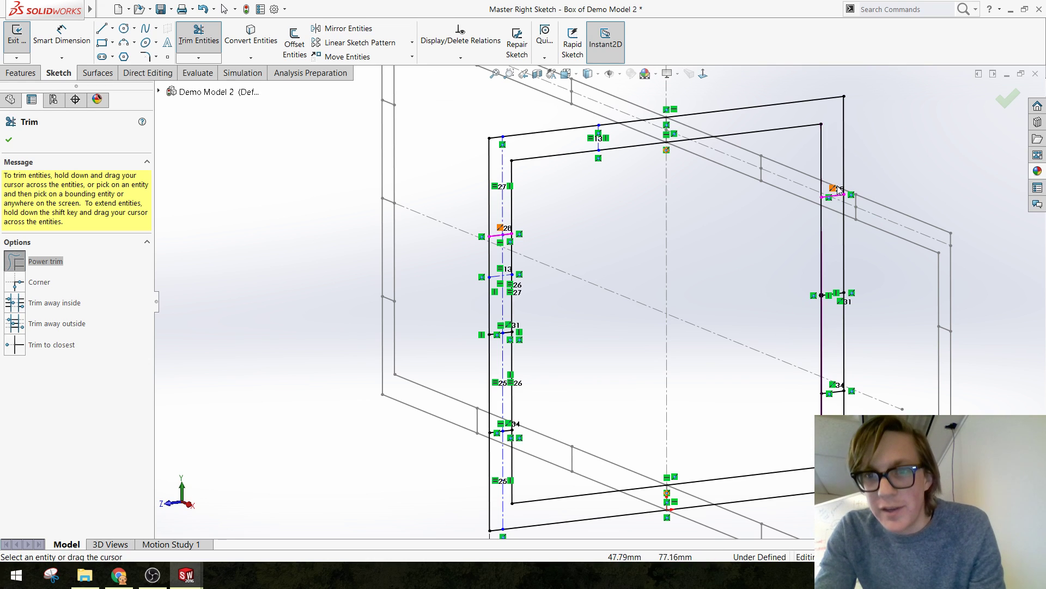
{"action": "scroll", "coordinate": [856, 213], "scroll_direction": "down", "scroll_amount": 9}
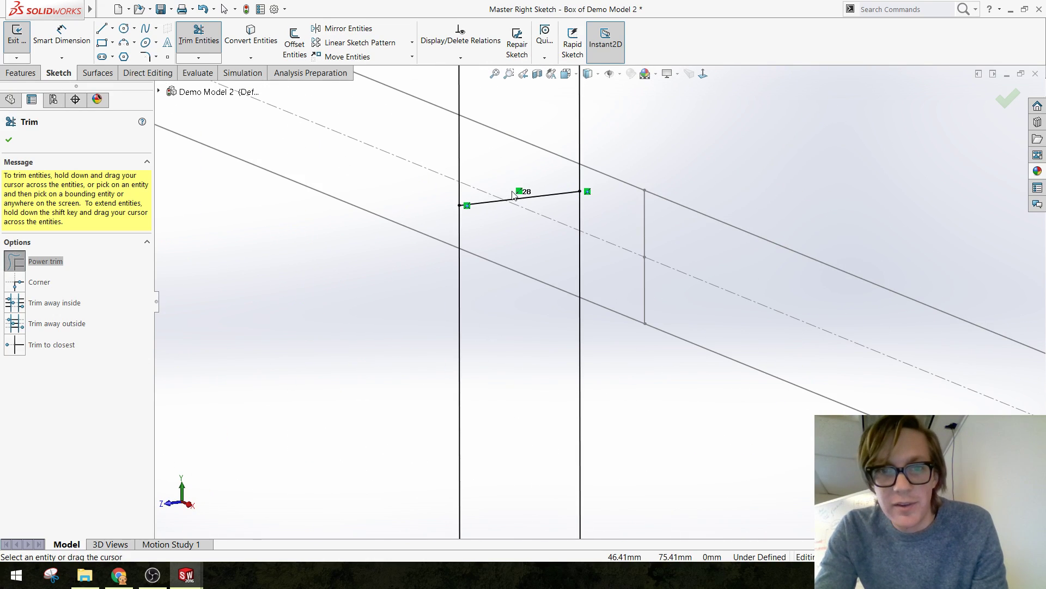
{"action": "scroll", "coordinate": [630, 362], "scroll_direction": "up", "scroll_amount": 8}
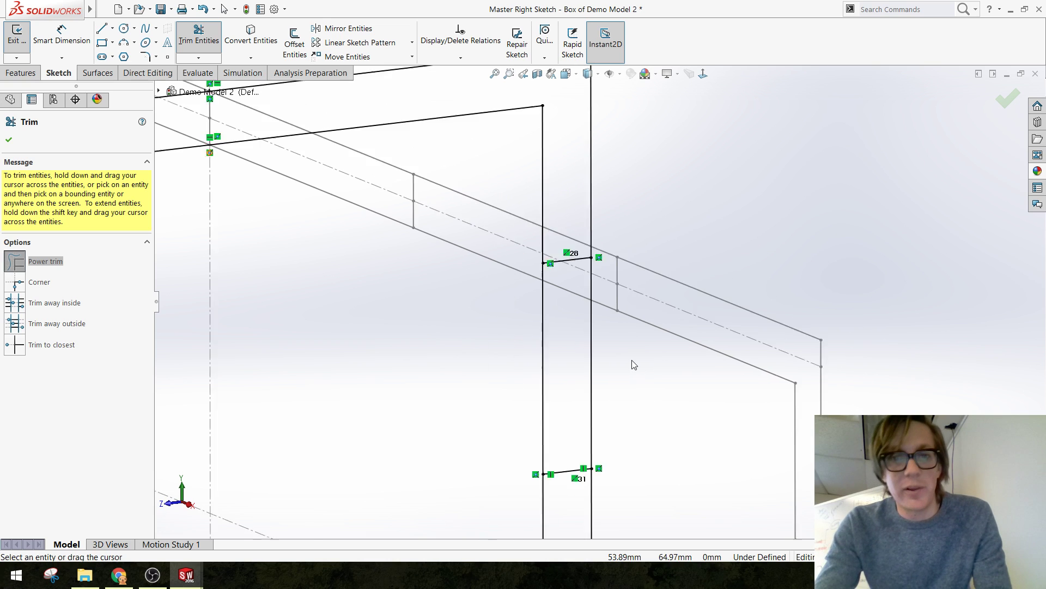
{"action": "middle_click_drag", "start_coordinate": [480, 465], "coordinate": [528, 385], "text": "ctrl"}
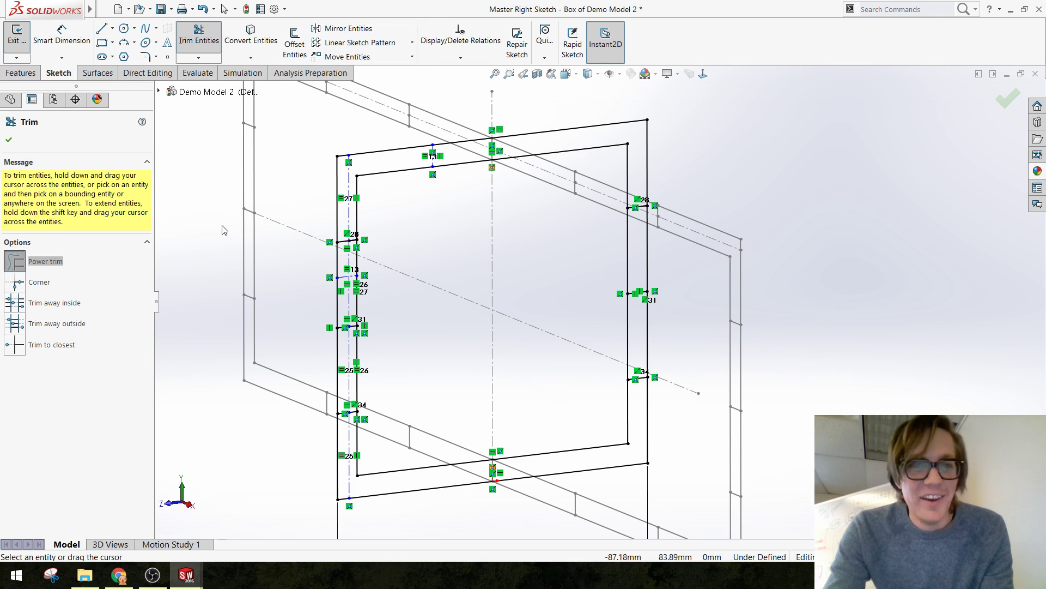
Draw two vertical lines, about 100 mm long, between the outer rectangle's top and bottom edges, on the chained-centerline side of the middle centerline
{"action": "left_click", "coordinate": [100, 29]}
{"action": "left_click", "coordinate": [380, 151]}
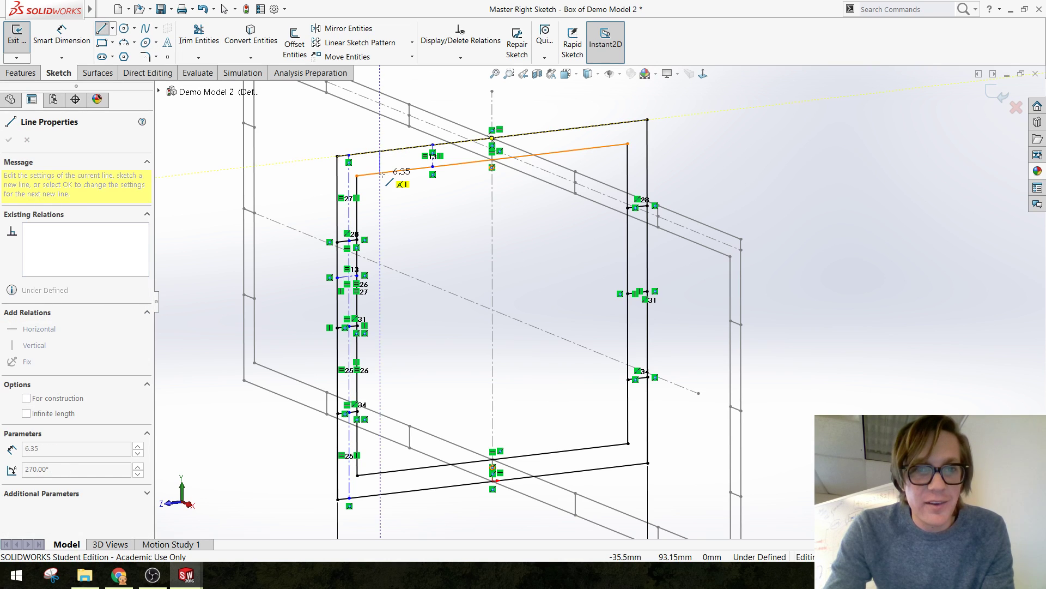
{"action": "left_click", "coordinate": [380, 496]}
{"action": "left_click", "coordinate": [103, 30]}
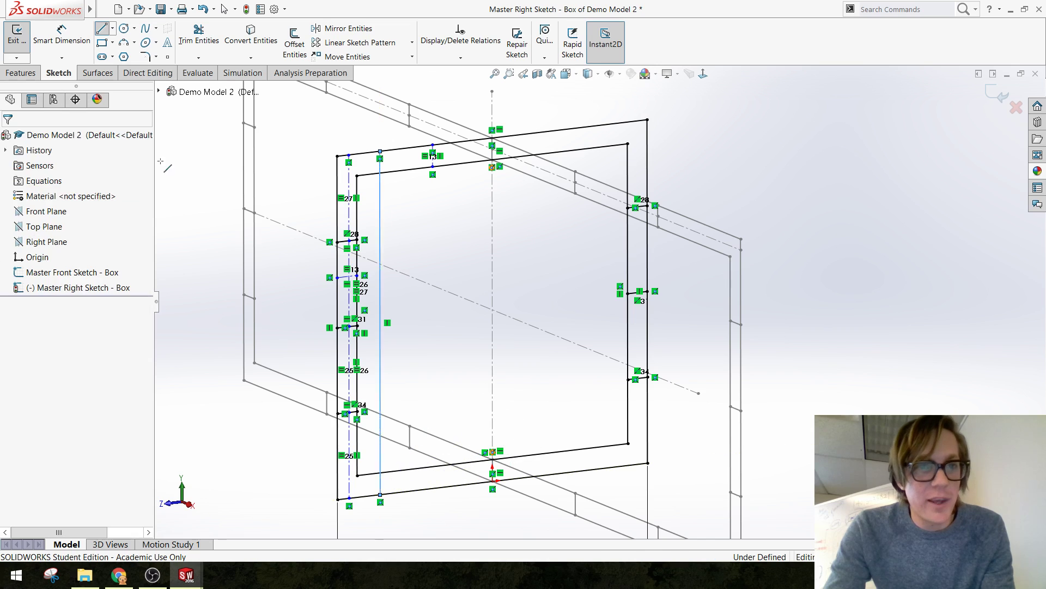
{"action": "left_click", "coordinate": [103, 30]}
{"action": "left_click", "coordinate": [452, 143]}
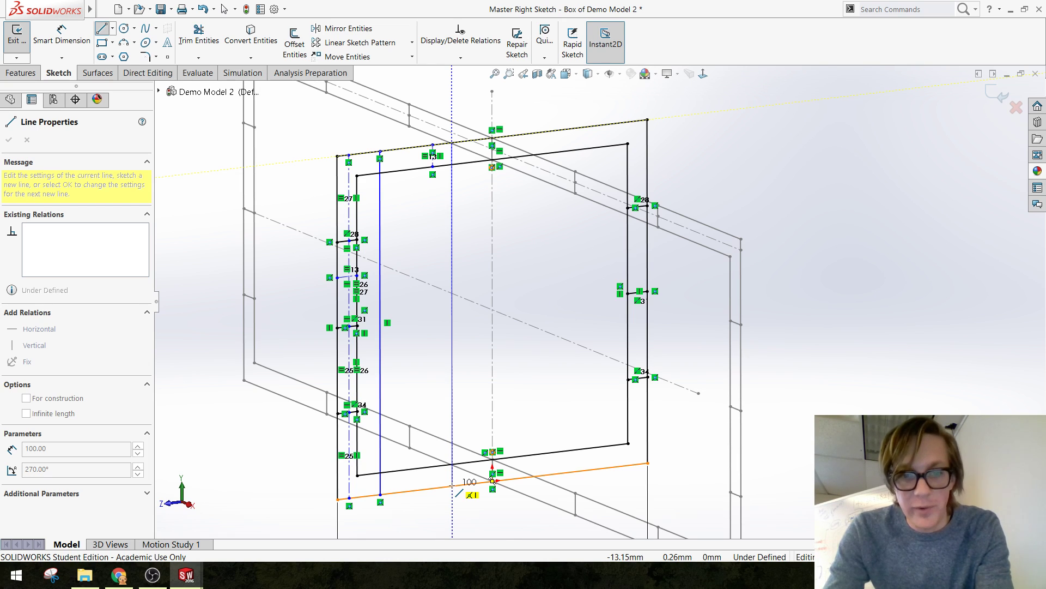
{"action": "left_click", "coordinate": [452, 486]}
{"action": "key", "text": "Escape"}
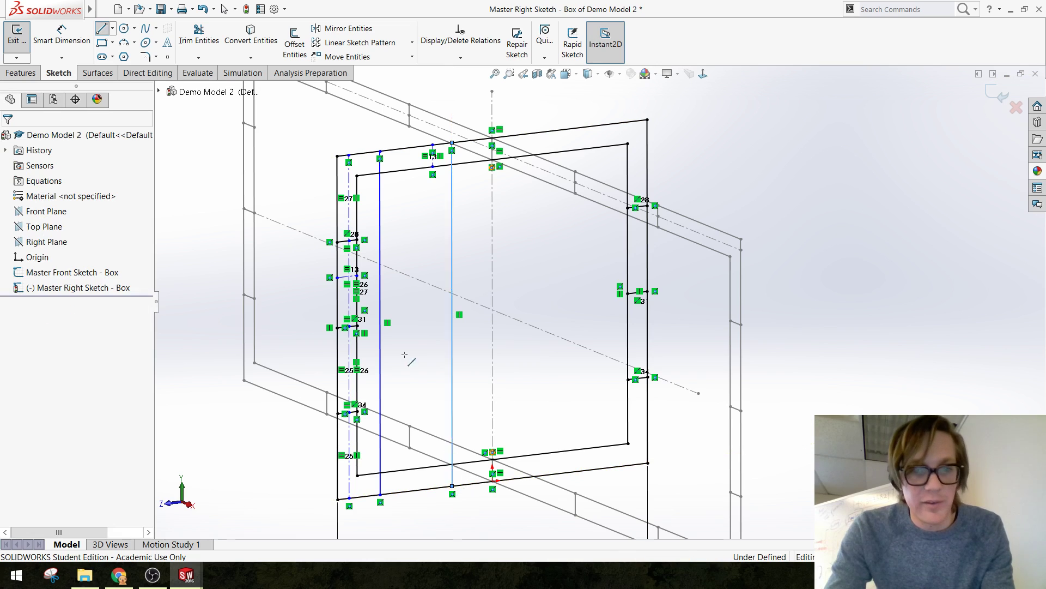
{"action": "key", "text": "l"}
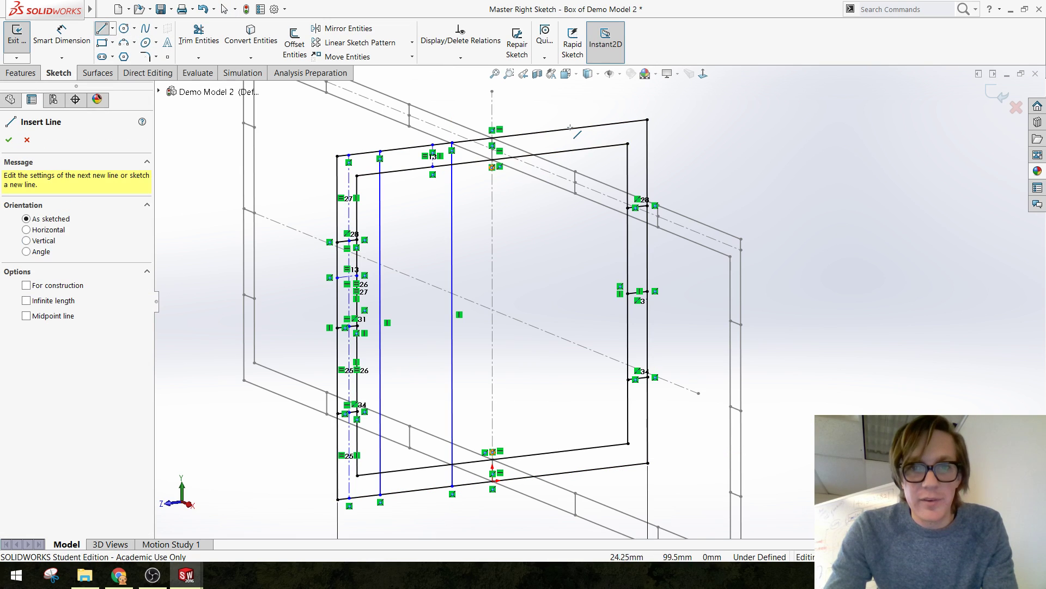
{"action": "left_click", "coordinate": [570, 131]}
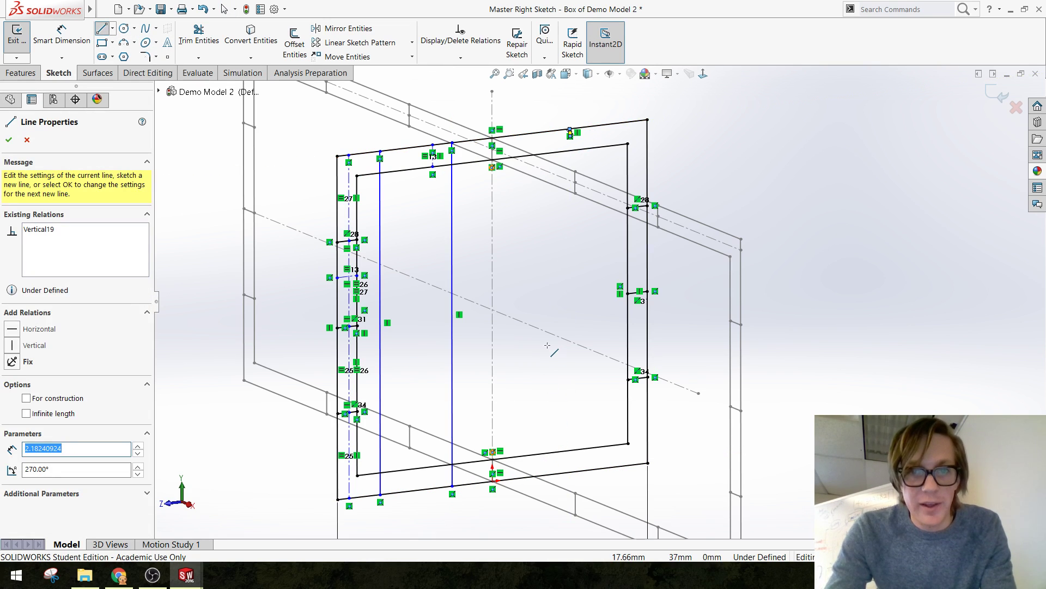
{"action": "key", "text": "Escape"}
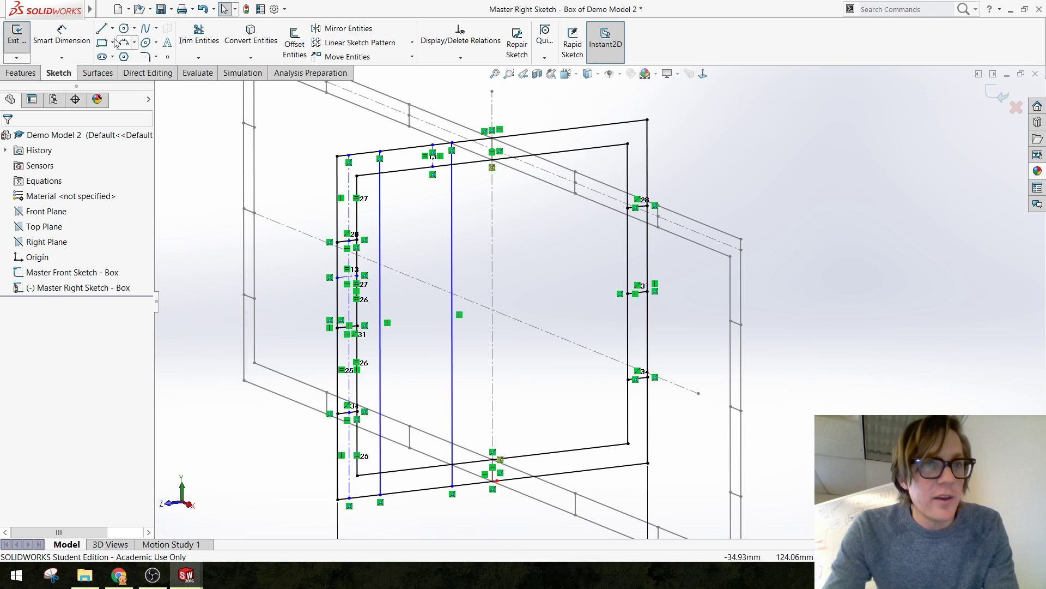
Draw a third, slanted line about 111 mm long from the outer rectangle's top edge past its bottom edge and trim off the overhang
{"action": "key", "text": "l"}
{"action": "left_click", "coordinate": [536, 132]}
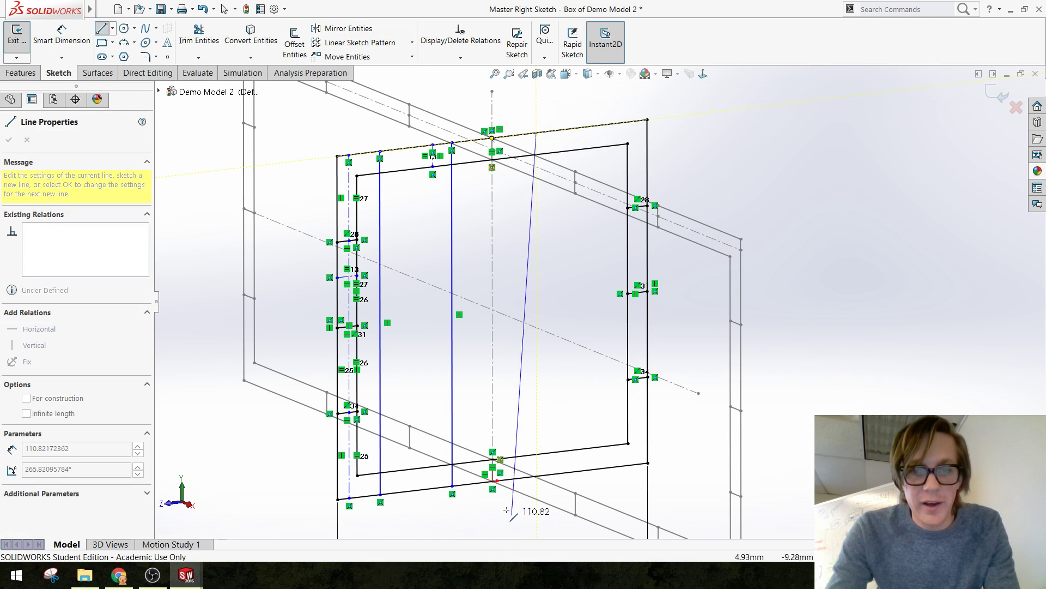
{"action": "key", "text": "Escape"}
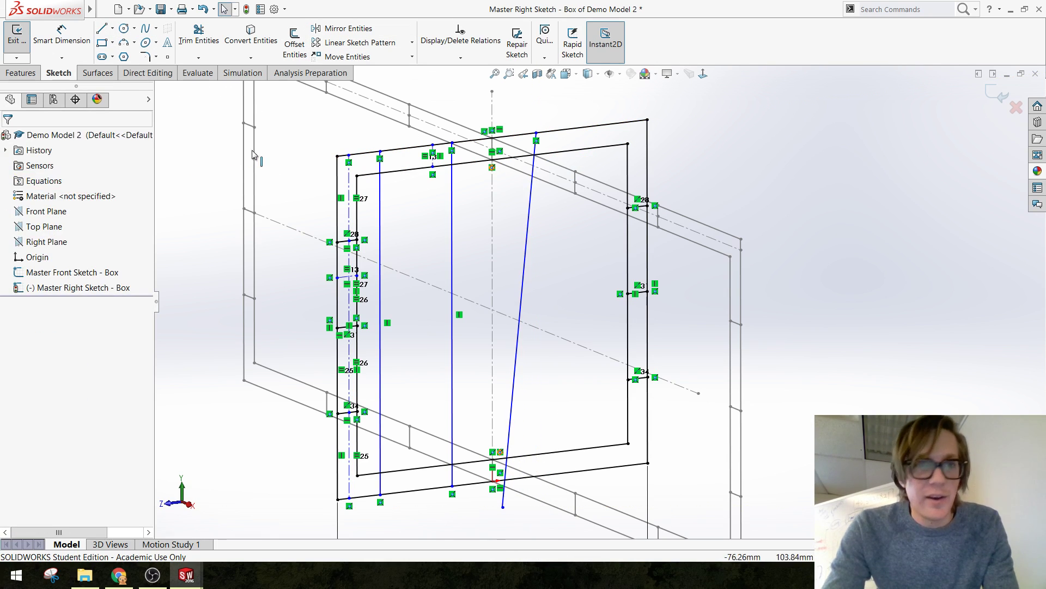
{"action": "left_click", "coordinate": [199, 35]}
{"action": "scroll", "coordinate": [507, 511], "scroll_direction": "down", "scroll_amount": 1}
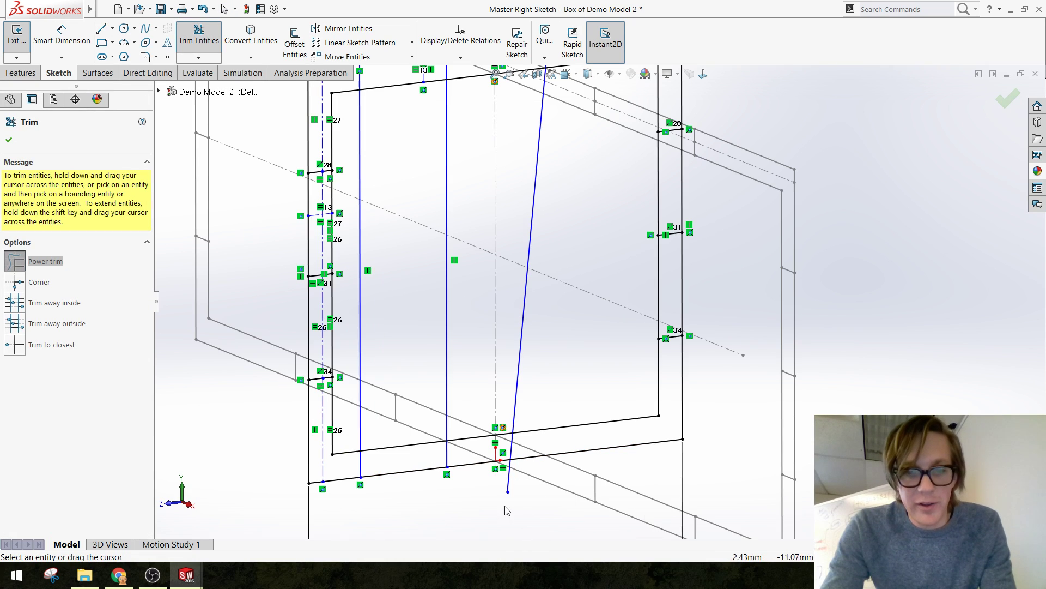
{"action": "left_click_drag", "start_coordinate": [517, 484], "coordinate": [524, 484]}
{"action": "key", "text": "Escape"}
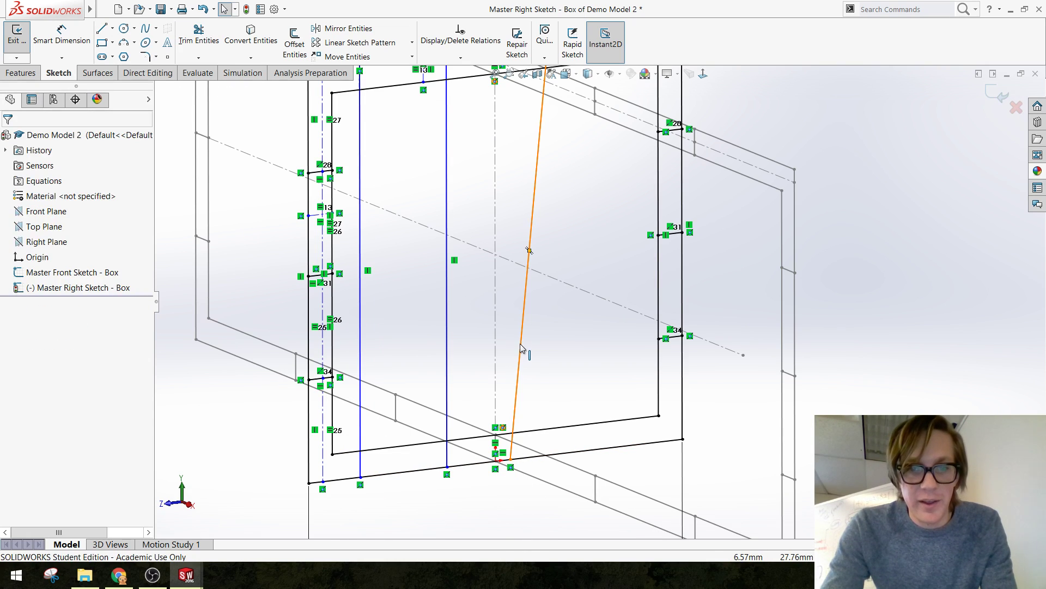
Make the slanted third line vertical
{"action": "left_click", "coordinate": [520, 354]}
{"action": "left_click", "coordinate": [563, 297]}
{"action": "scroll", "coordinate": [618, 371], "scroll_direction": "up", "scroll_amount": 2}
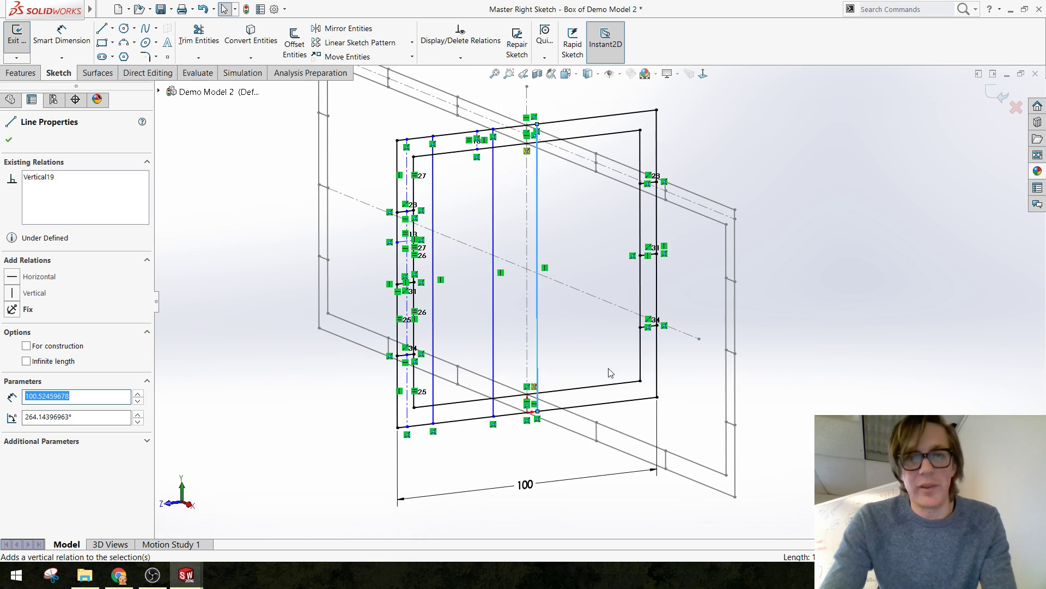
{"action": "key", "text": "Escape"}
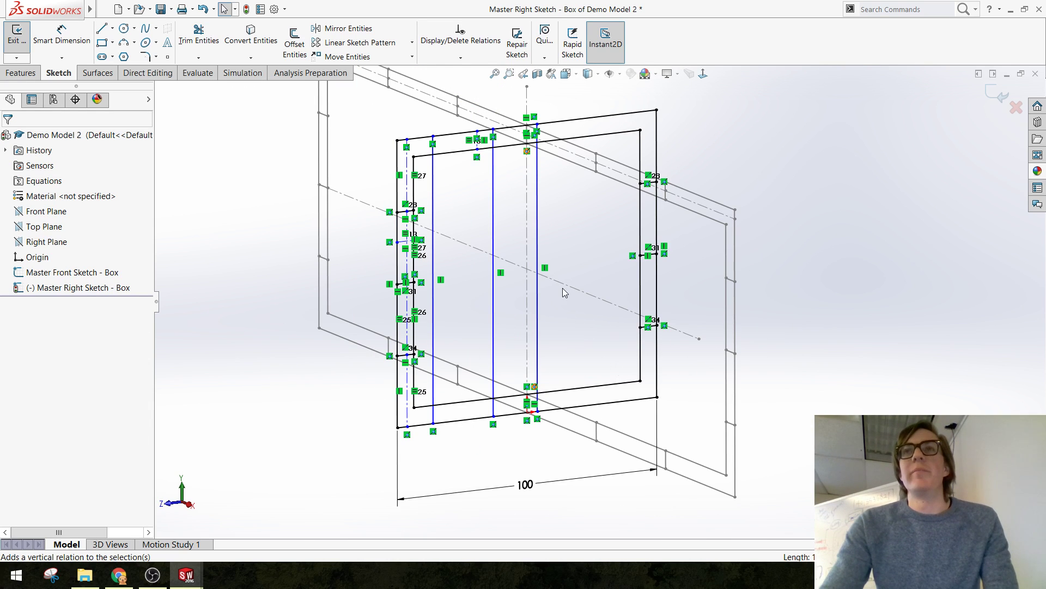
Try a horizontal centerline about 13.8 mm long from the outer rectangle's side to the nearest long vertical line, and delete it
{"action": "scroll", "coordinate": [564, 293], "scroll_direction": "down", "scroll_amount": 2}
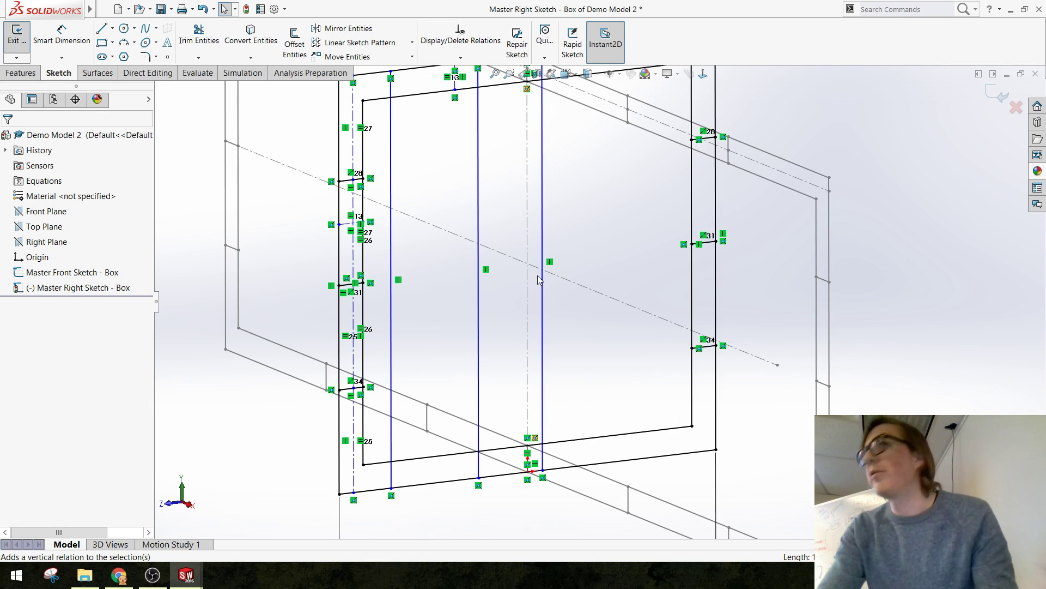
{"action": "scroll", "coordinate": [532, 230], "scroll_direction": "up", "scroll_amount": 2}
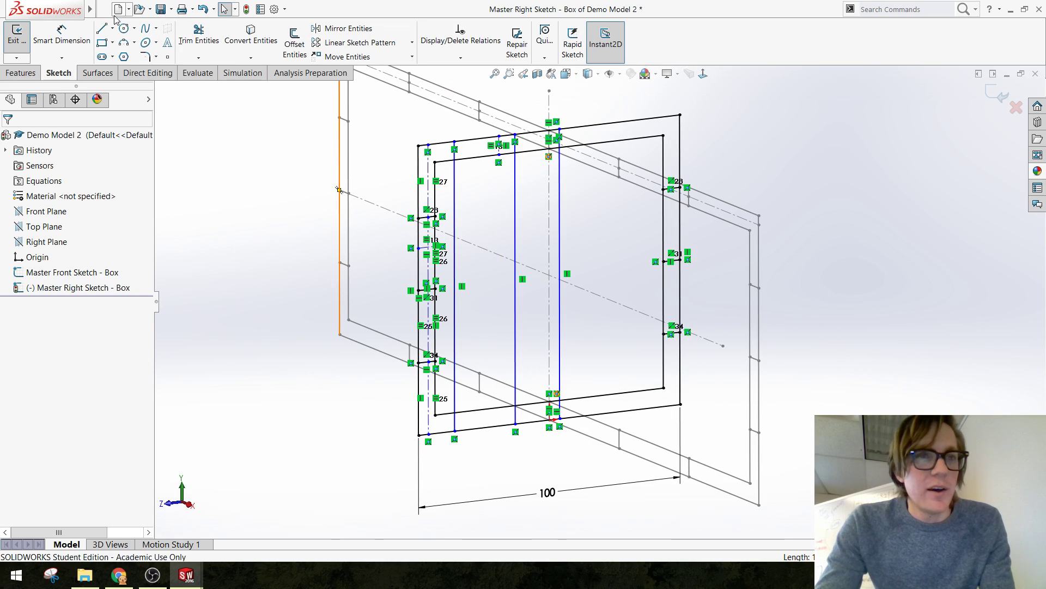
{"action": "left_click", "coordinate": [113, 28]}
{"action": "left_click", "coordinate": [125, 56]}
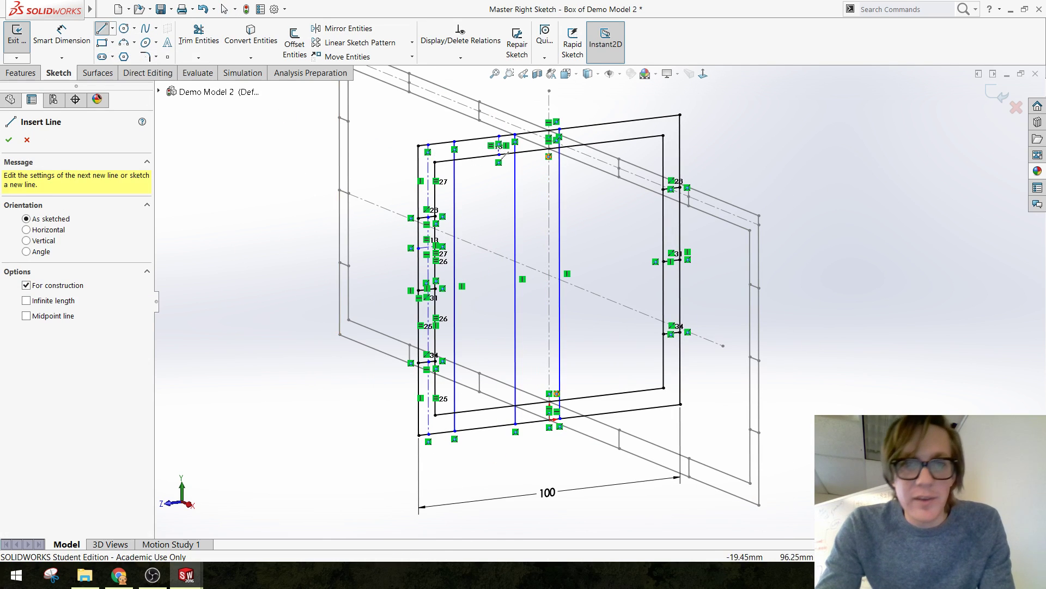
{"action": "scroll", "coordinate": [375, 238], "scroll_direction": "down", "scroll_amount": 3}
{"action": "left_click", "coordinate": [347, 199]}
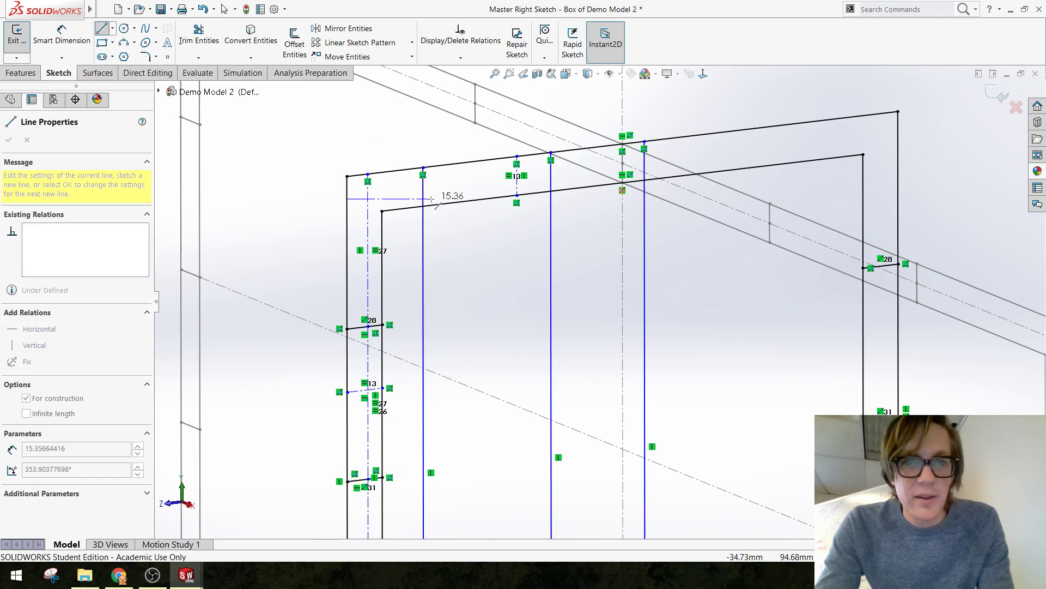
{"action": "left_click", "coordinate": [424, 191]}
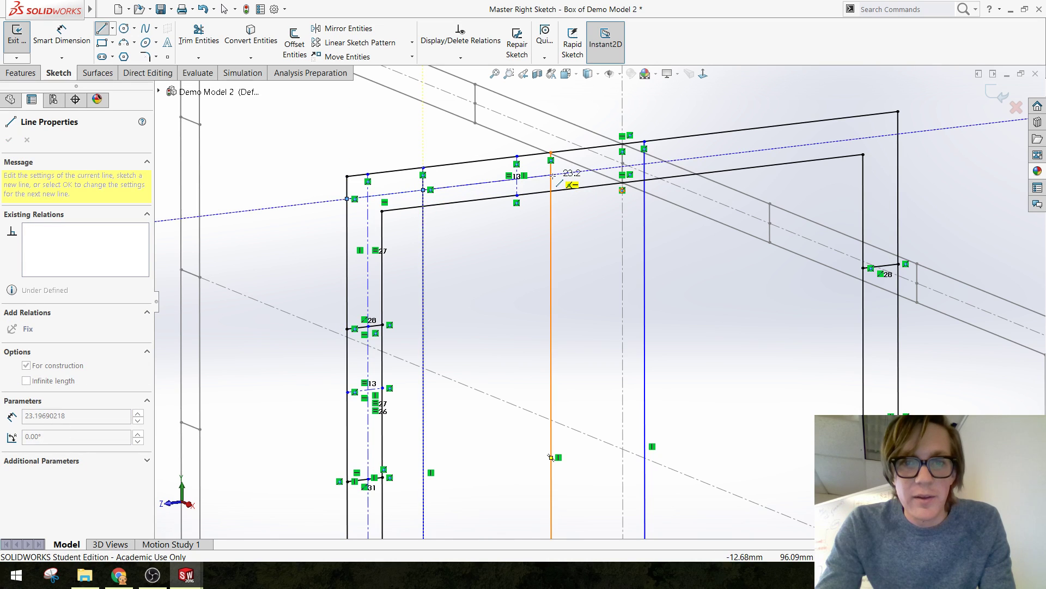
{"action": "key", "text": "Escape"}
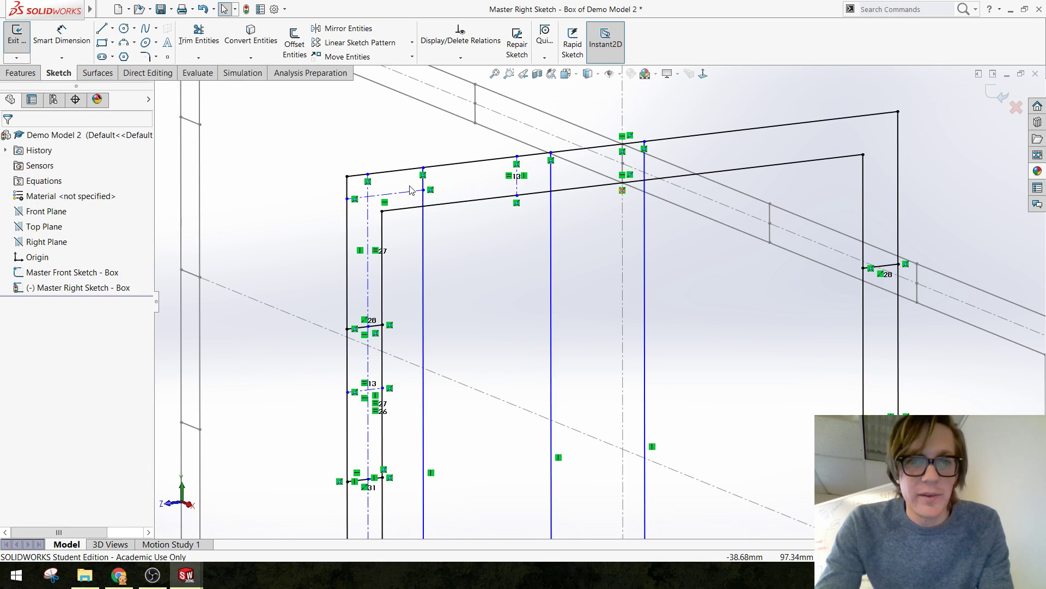
{"action": "left_click", "coordinate": [414, 193]}
{"action": "key", "text": "Escape"}
{"action": "key", "text": "f"}
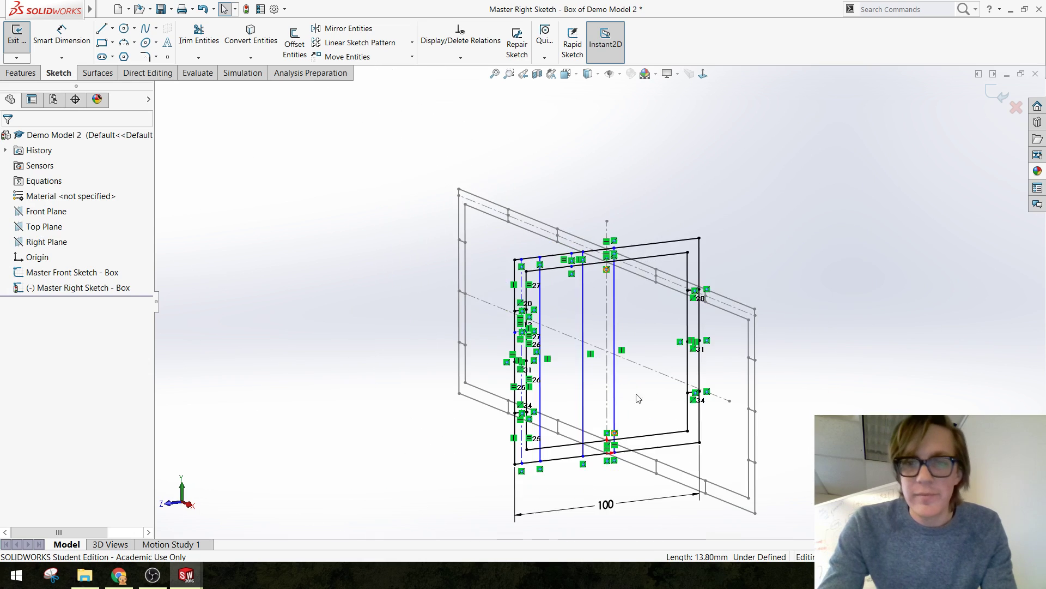
Dimension the distance between the outer rectangle's side and the nearest long vertical line
{"action": "scroll", "coordinate": [664, 389], "scroll_direction": "down", "scroll_amount": 3}
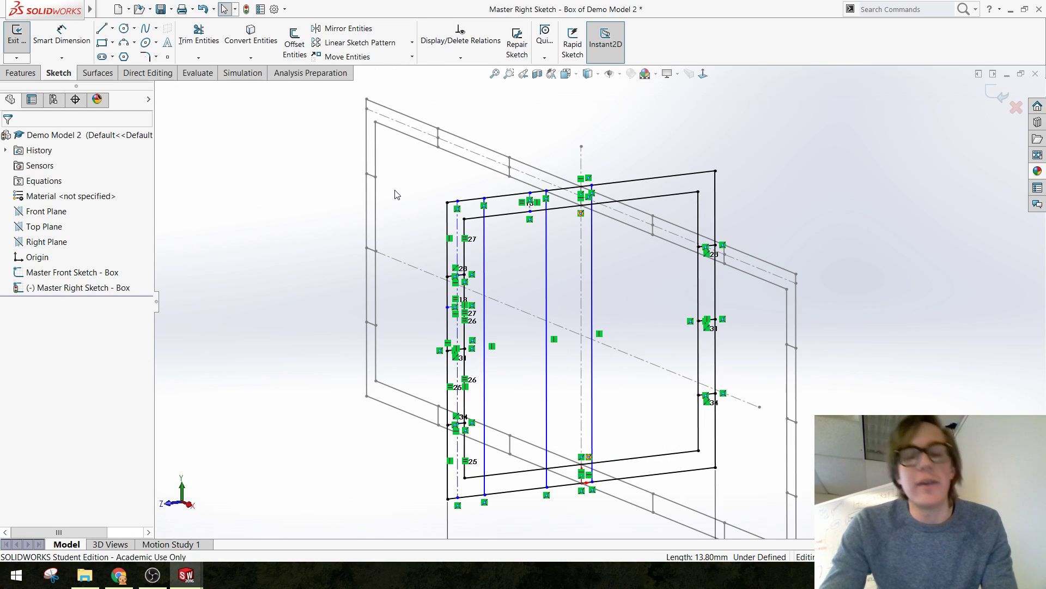
{"action": "left_click", "coordinate": [62, 34]}
{"action": "scroll", "coordinate": [416, 226], "scroll_direction": "down", "scroll_amount": 2}
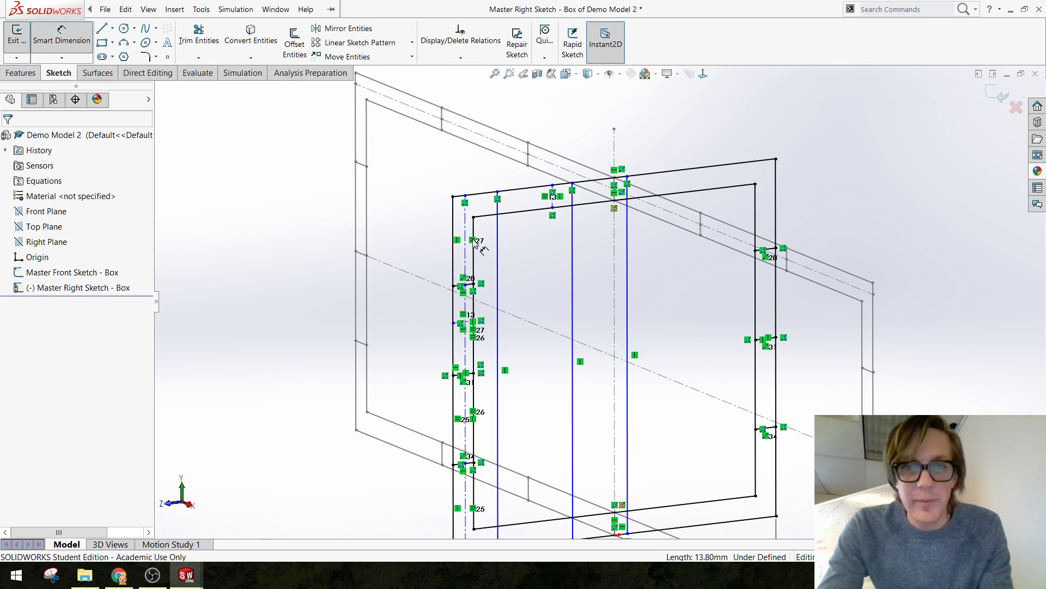
{"action": "left_click", "coordinate": [453, 226]}
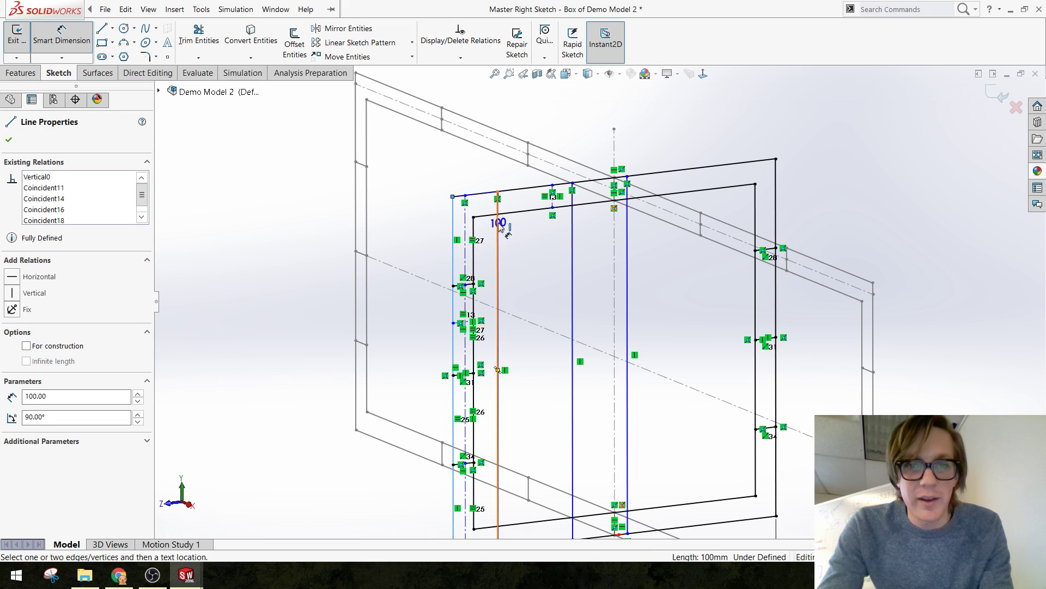
Try to dimension the first vertical divider line from the frame's outer left edge as the overall 100 mm width divided by 4
{"action": "left_click", "coordinate": [497, 228]}
{"action": "scroll", "coordinate": [599, 301], "scroll_direction": "up", "scroll_amount": 4}
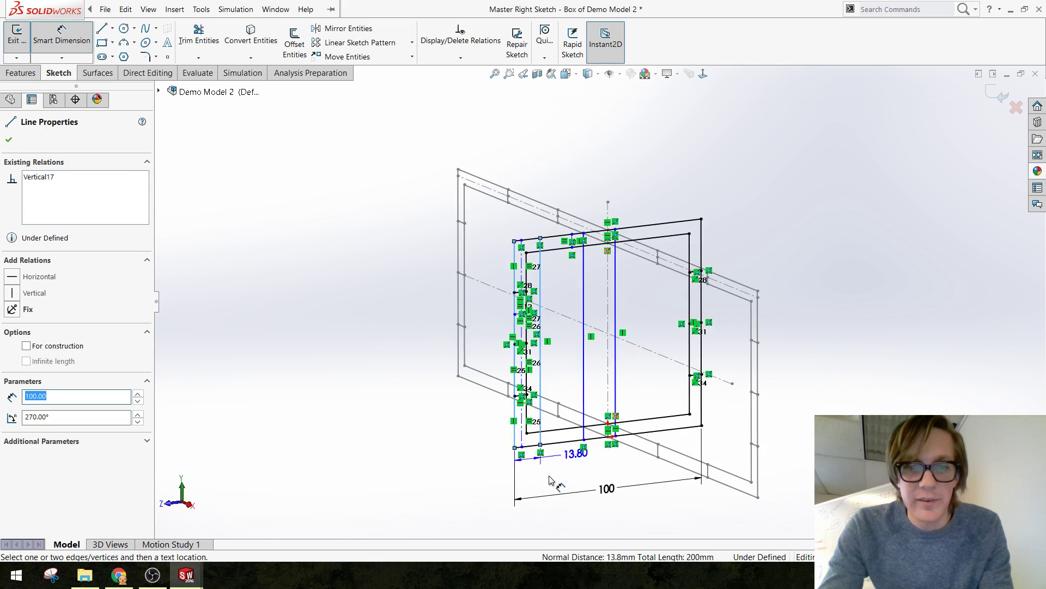
{"action": "scroll", "coordinate": [548, 482], "scroll_direction": "down", "scroll_amount": 3}
{"action": "left_click", "coordinate": [510, 436]}
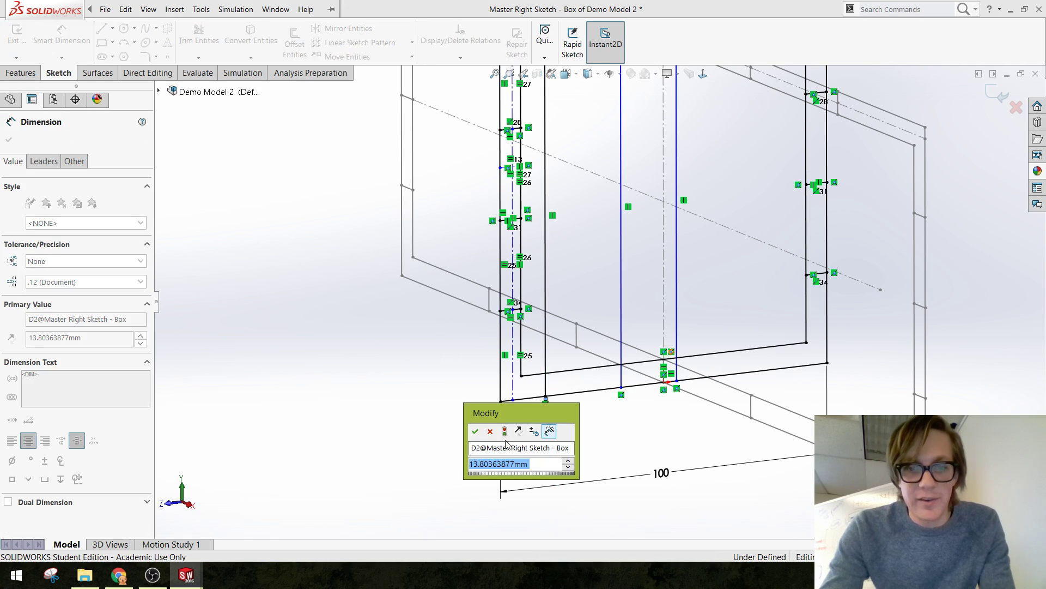
{"action": "type", "text": "="}
{"action": "mouse_move", "coordinate": [518, 489]}
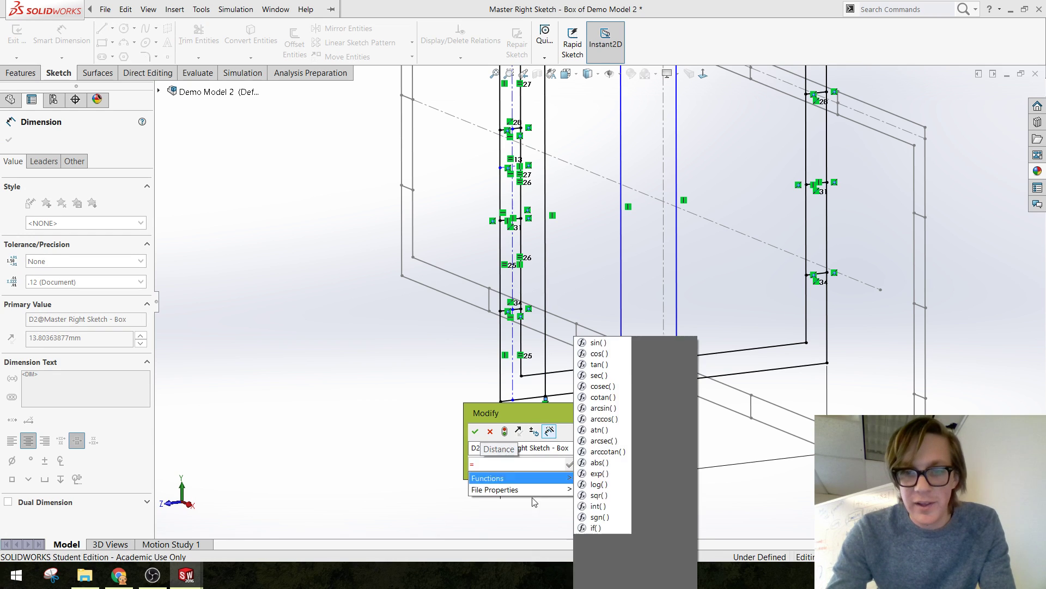
{"action": "left_click", "coordinate": [747, 467]}
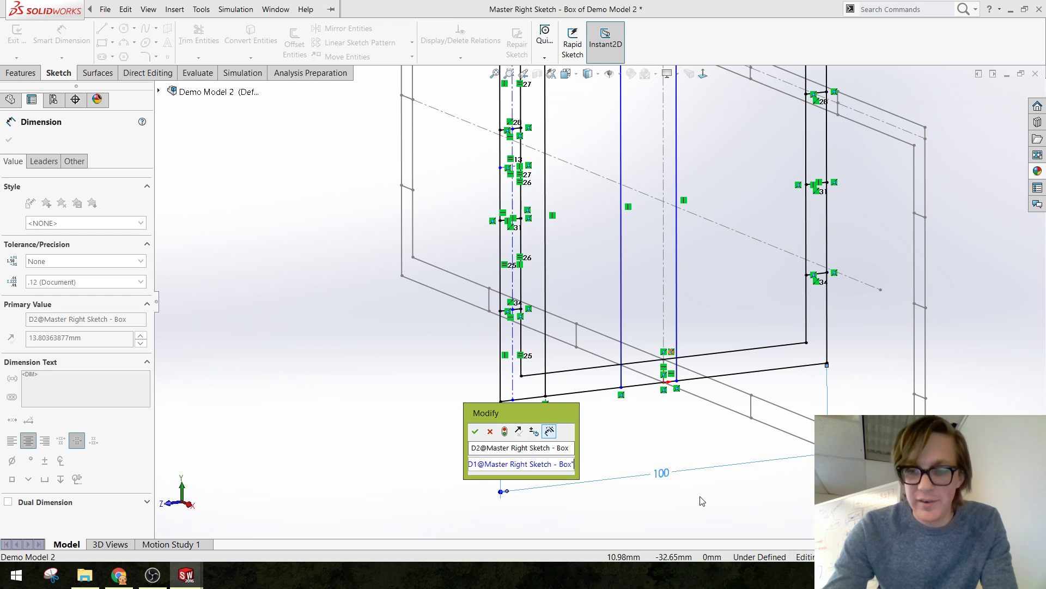
{"action": "type", "text": "/4"}
{"action": "key", "text": "Return"}
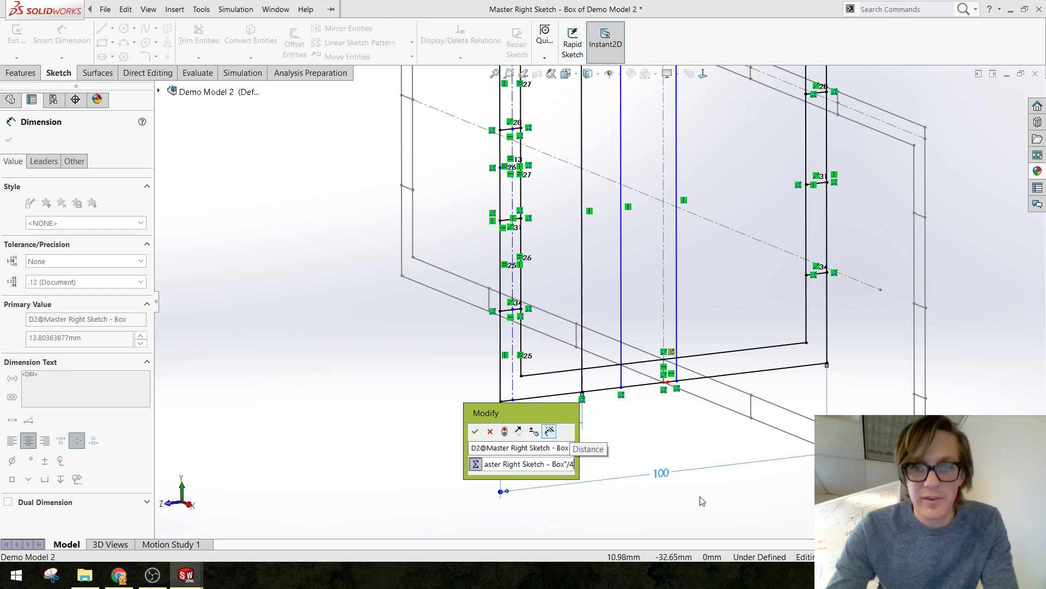
{"action": "key", "text": "Return"}
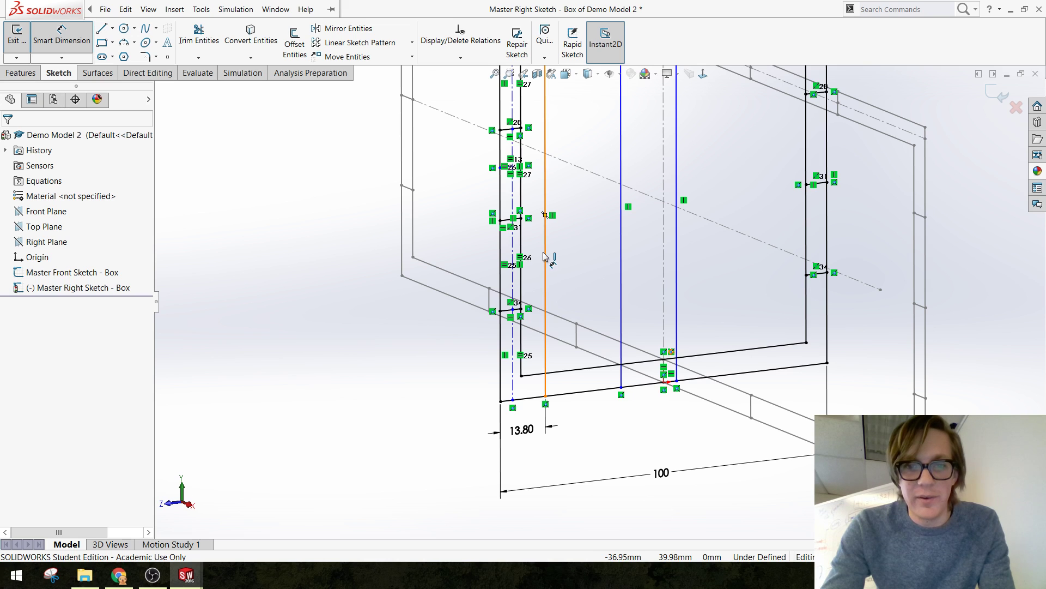
{"action": "scroll", "coordinate": [678, 298], "scroll_direction": "up", "scroll_amount": 2}
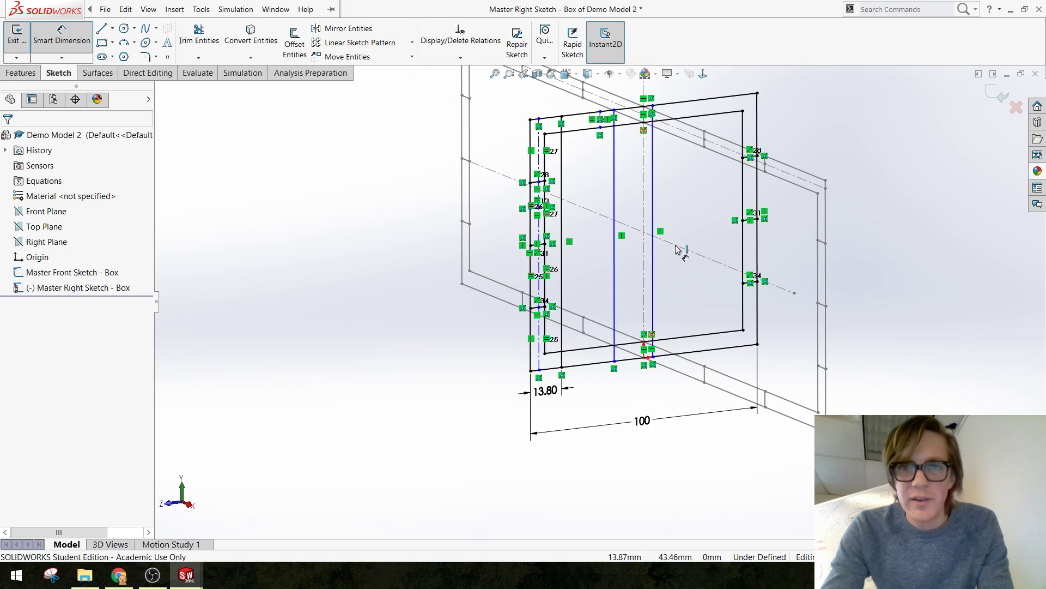
Delete the dimension between the frame's outer left edge and the first vertical divider line
{"action": "key", "text": "Escape"}
{"action": "scroll", "coordinate": [634, 378], "scroll_direction": "down", "scroll_amount": 1}
{"action": "left_click", "coordinate": [528, 391]}
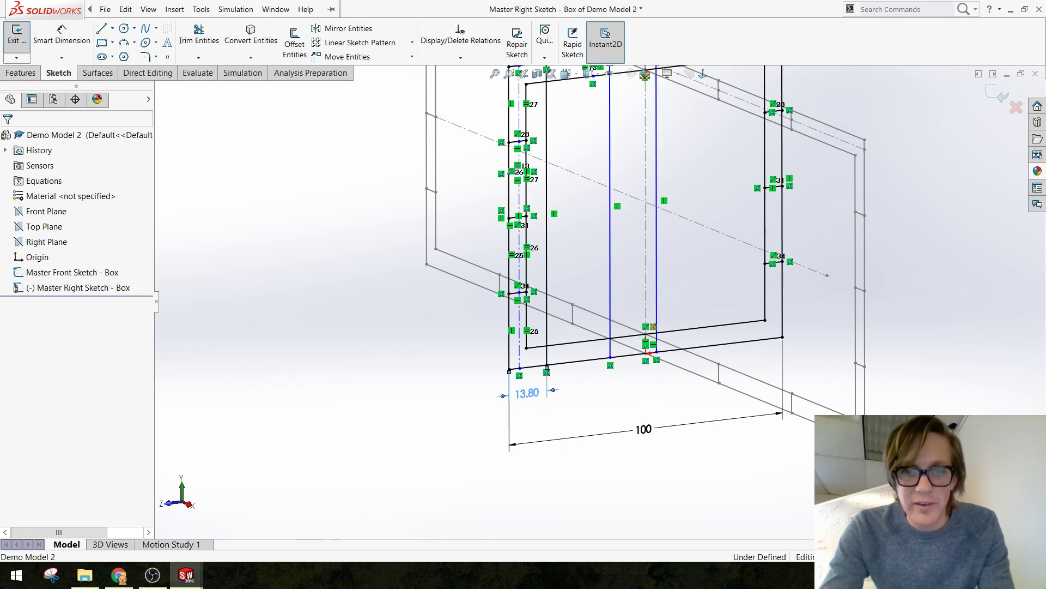
{"action": "double_click", "coordinate": [529, 393]}
{"action": "left_click", "coordinate": [561, 386]}
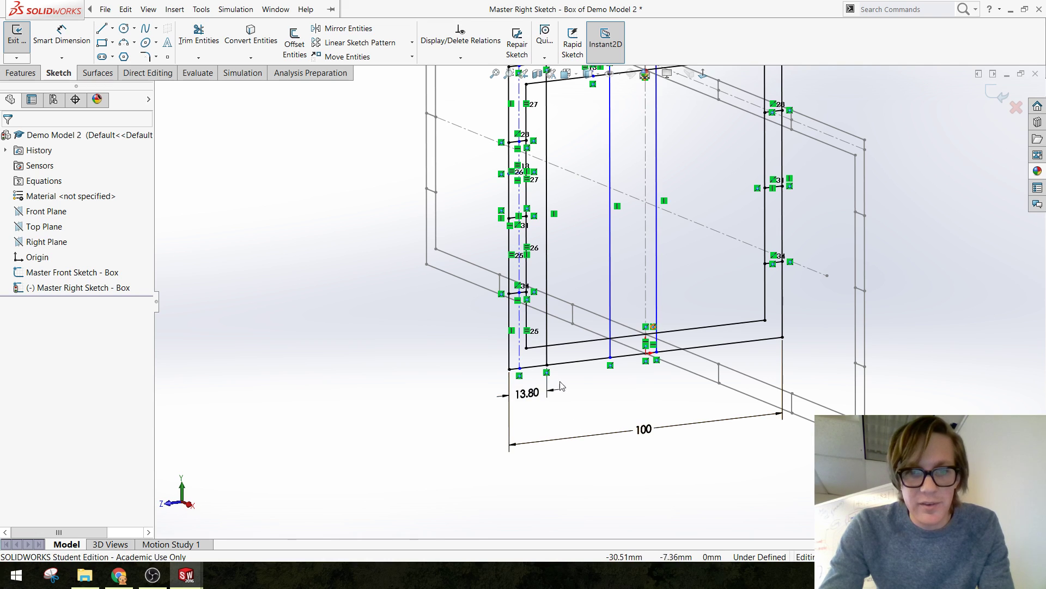
{"action": "left_click", "coordinate": [545, 392]}
{"action": "key", "text": "Delete"}
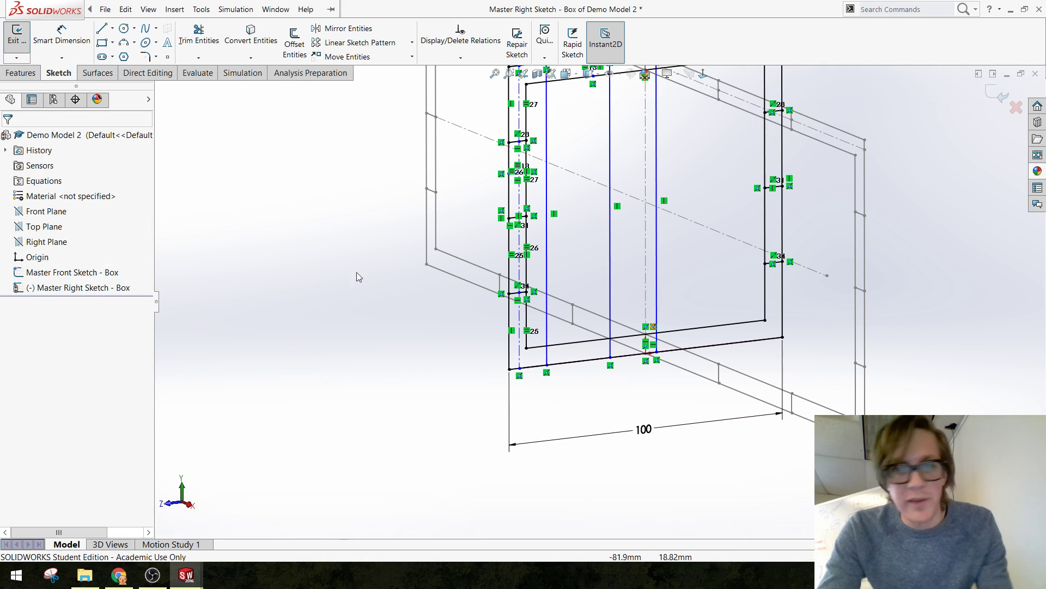
Dimension the first vertical divider line from the frame's outer left edge with an equation dividing the overall 100 mm width by 4
{"action": "left_click", "coordinate": [87, 57]}
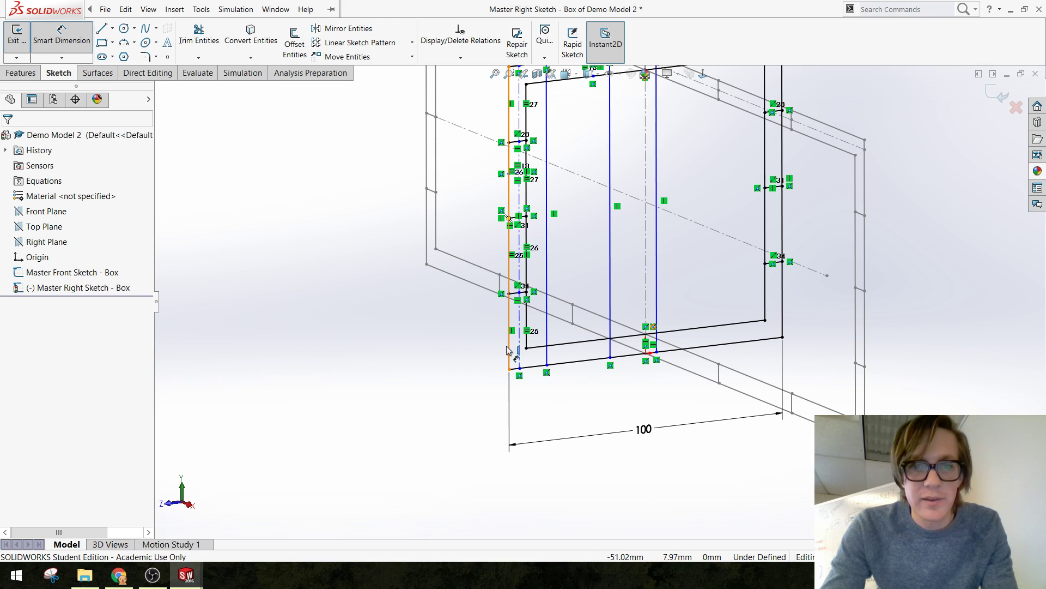
{"action": "left_click", "coordinate": [509, 349]}
{"action": "left_click", "coordinate": [547, 327]}
{"action": "left_click", "coordinate": [524, 424]}
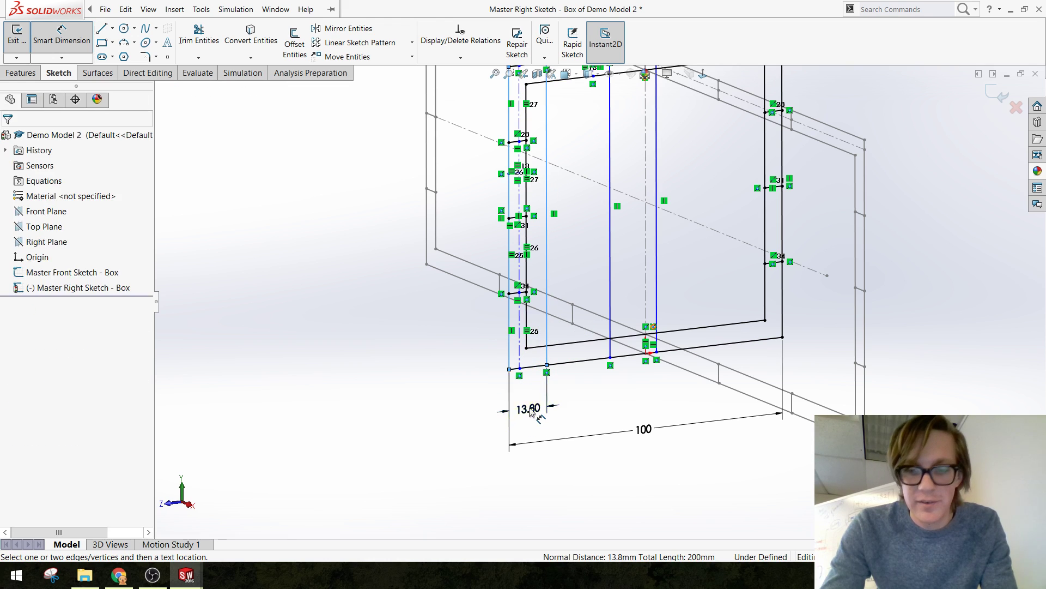
{"action": "type", "text": "="}
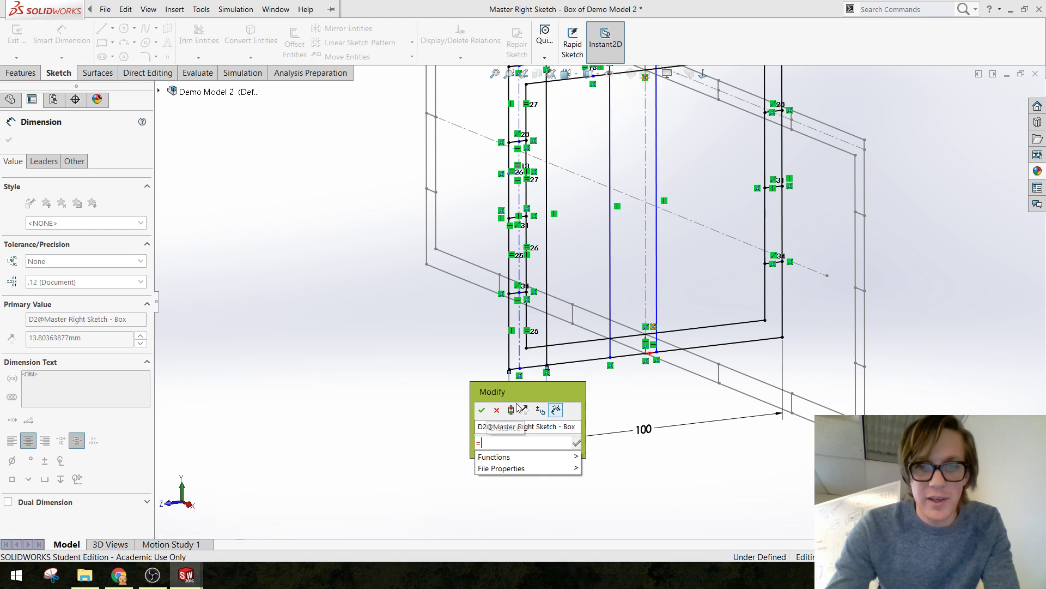
{"action": "left_click", "coordinate": [622, 434]}
{"action": "type", "text": "/"}
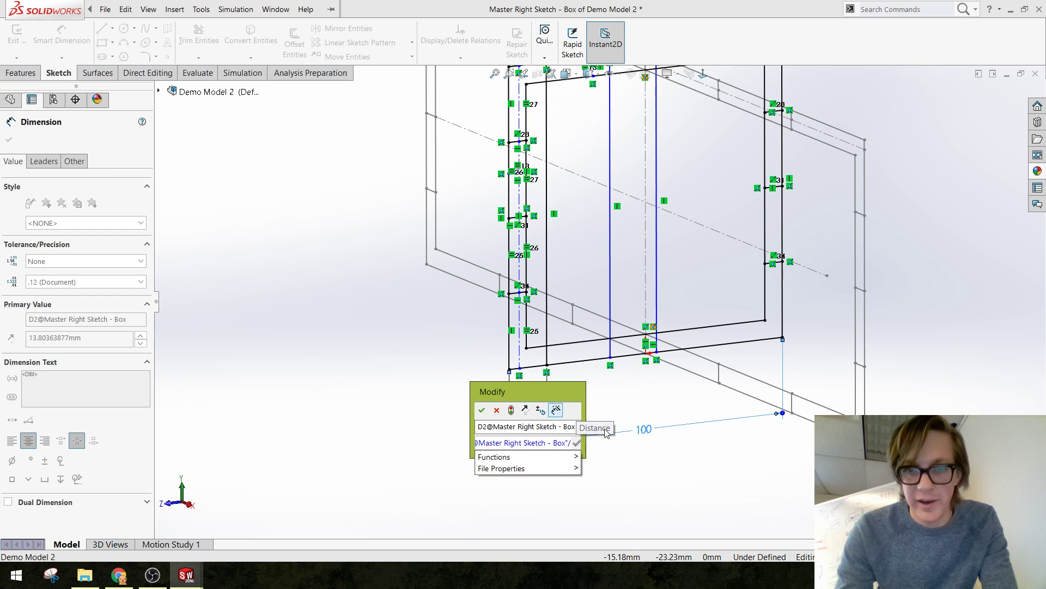
{"action": "type", "text": "4"}
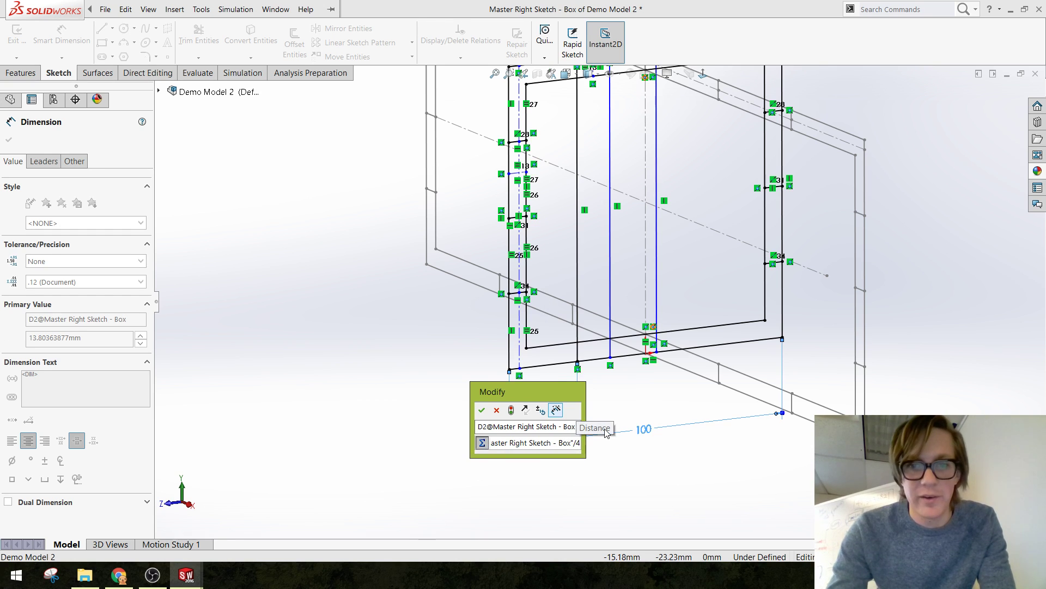
{"action": "left_click", "coordinate": [482, 410]}
Dimension the spacing between the first and second vertical divider lines, linking it by equation to the first divider's edge distance
{"action": "left_click", "coordinate": [62, 43]}
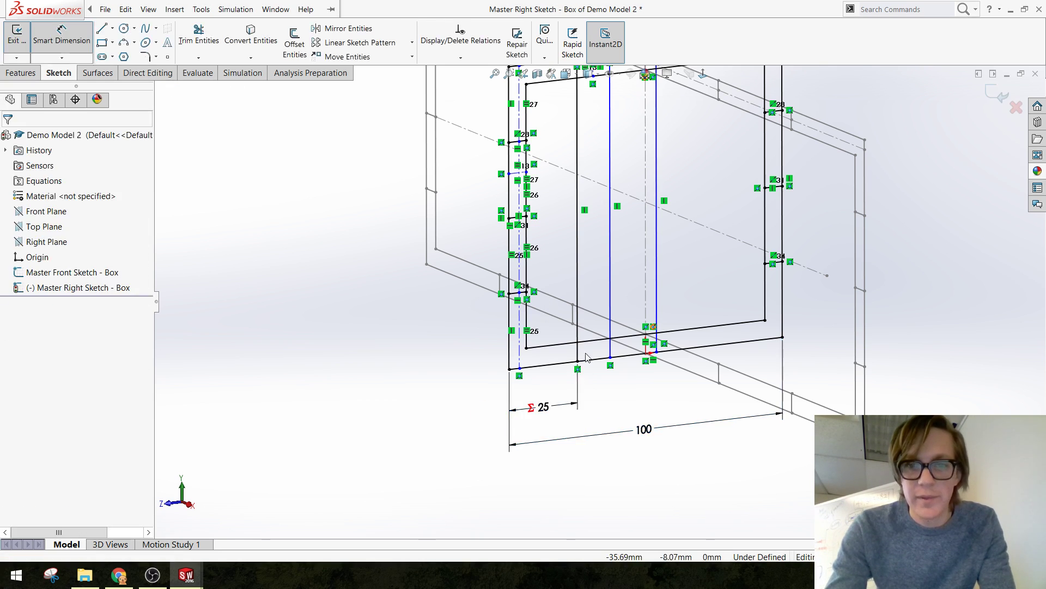
{"action": "left_click", "coordinate": [61, 43]}
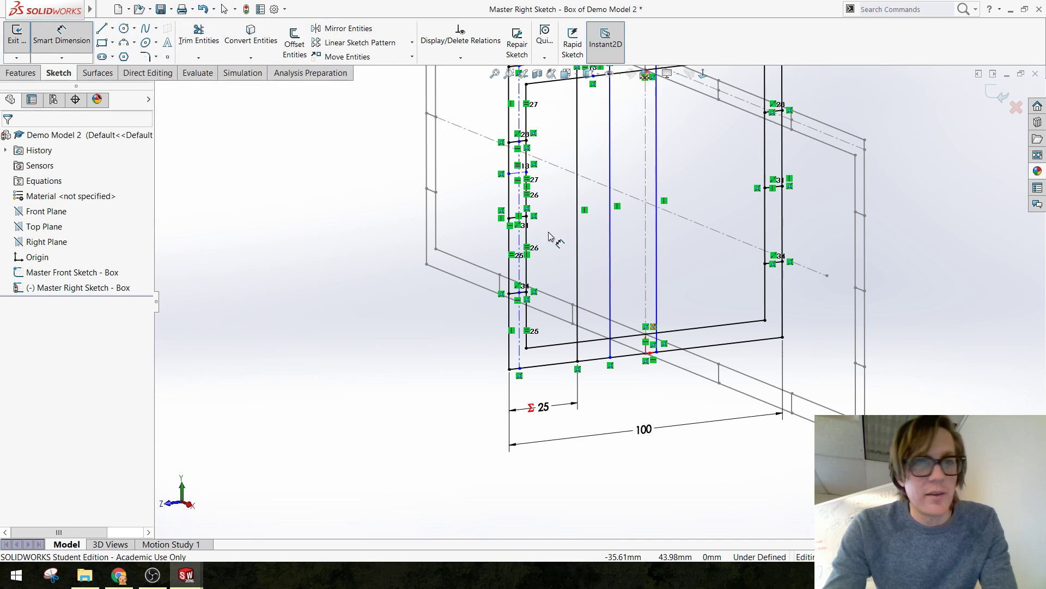
{"action": "left_click", "coordinate": [579, 255]}
{"action": "left_click", "coordinate": [610, 244]}
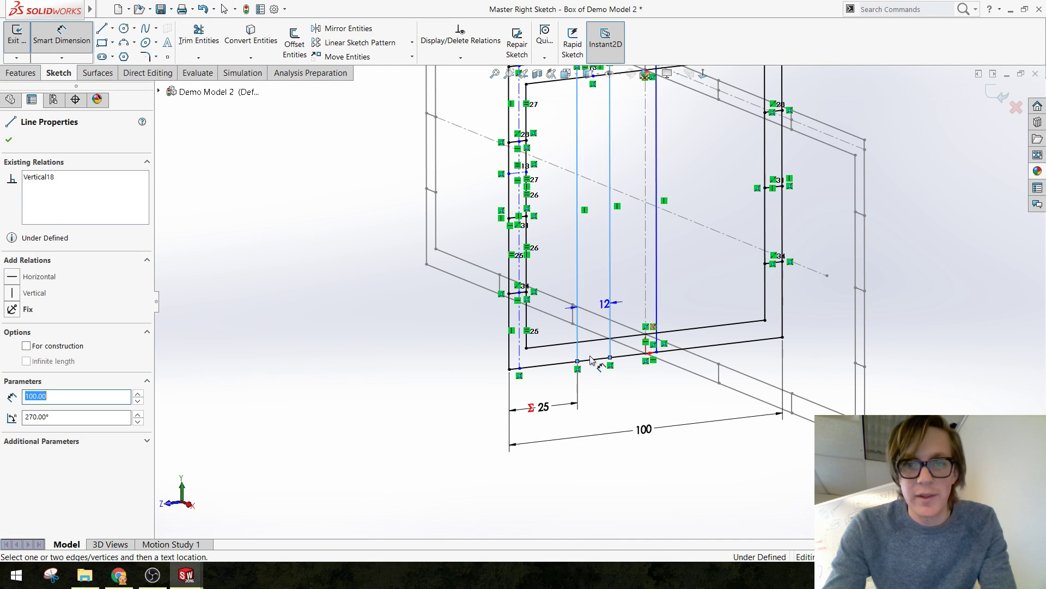
{"action": "left_click", "coordinate": [598, 388]}
{"action": "type", "text": "="}
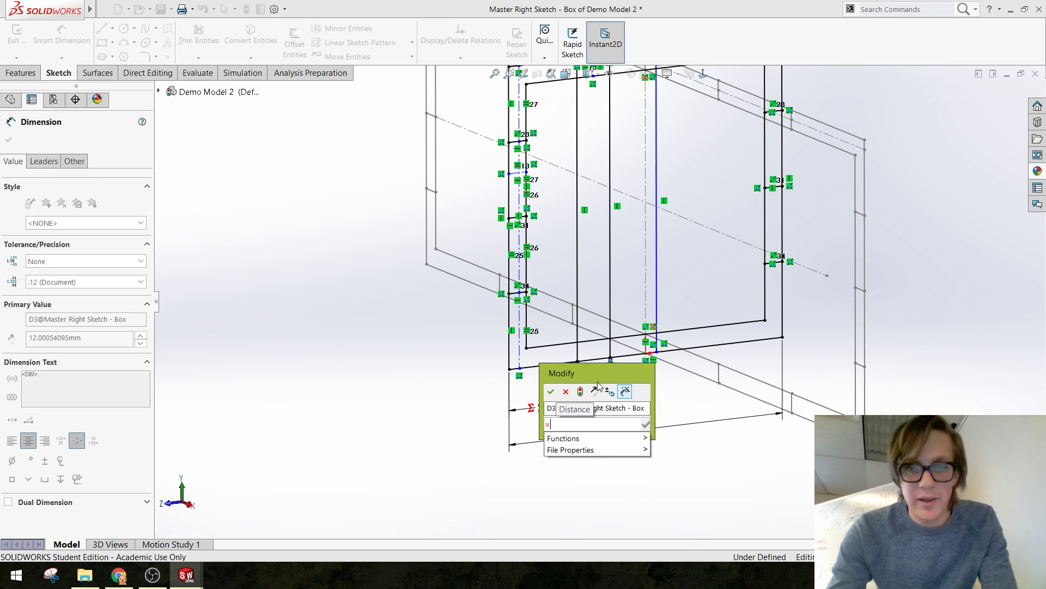
{"action": "left_click", "coordinate": [527, 410]}
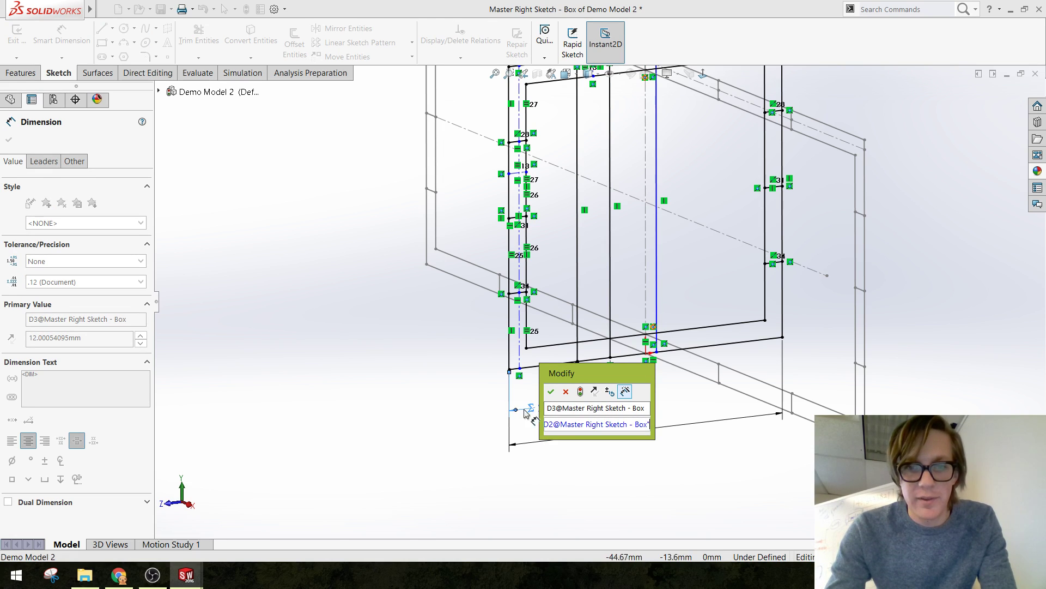
{"action": "left_click", "coordinate": [551, 391]}
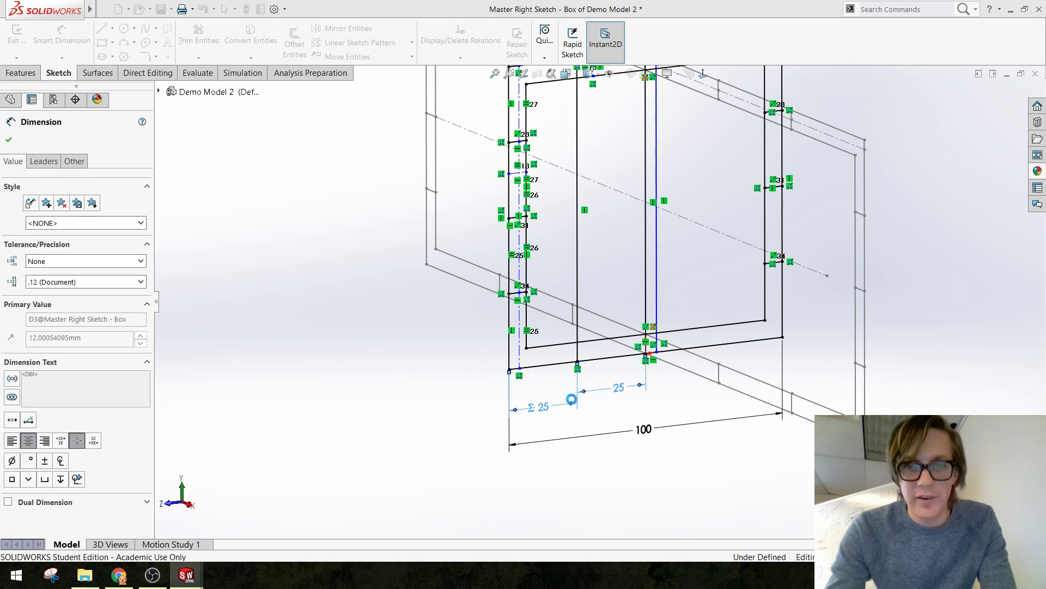
Dimension the spacing between the second and third vertical divider lines, linking it by equation to the first divider's edge distance
{"action": "left_click", "coordinate": [646, 229]}
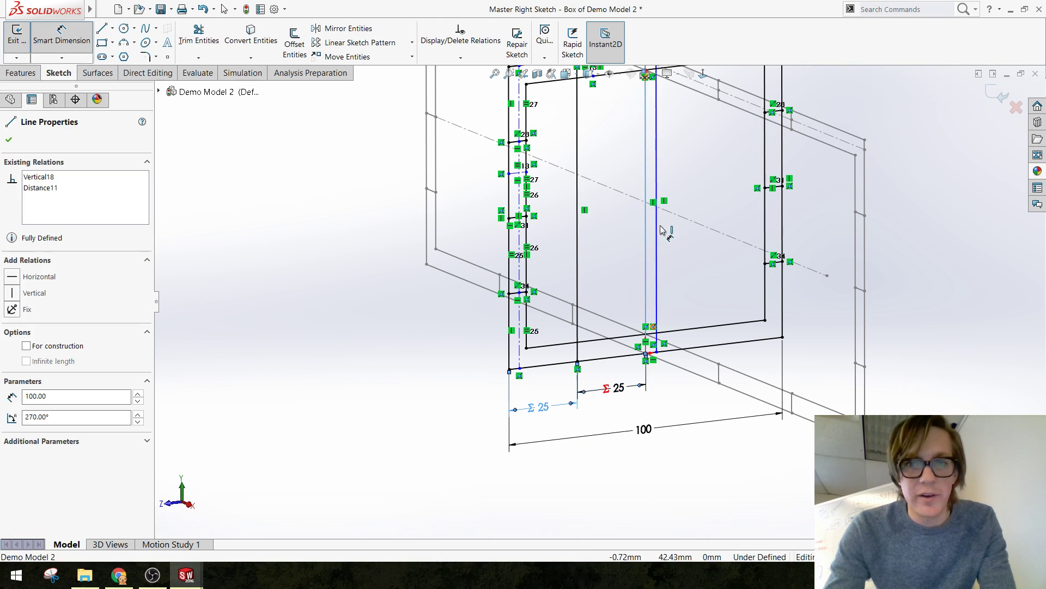
{"action": "left_click", "coordinate": [658, 403]}
{"action": "type", "text": "="}
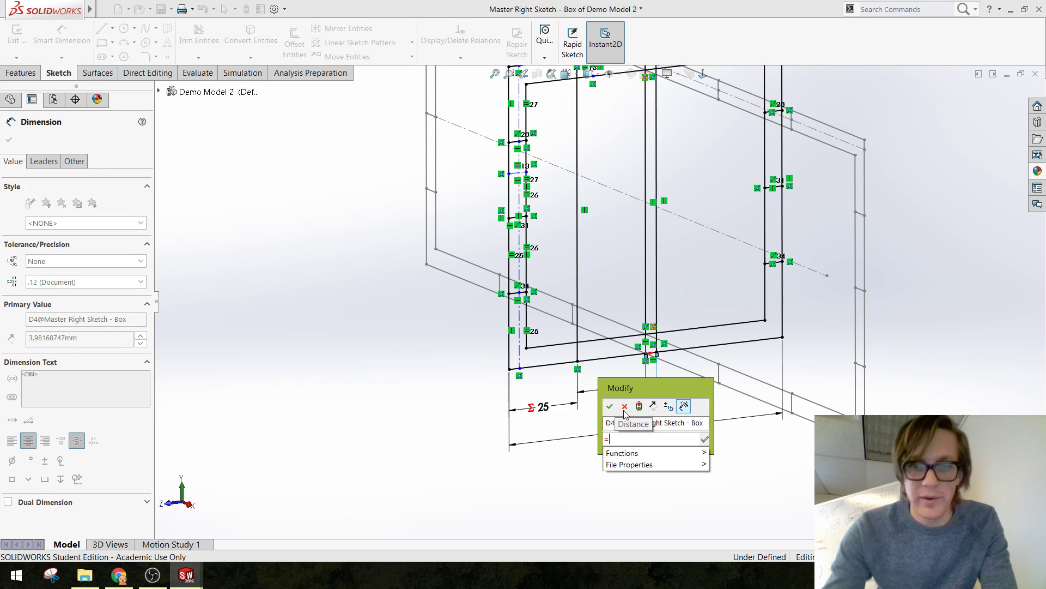
{"action": "left_click", "coordinate": [544, 407]}
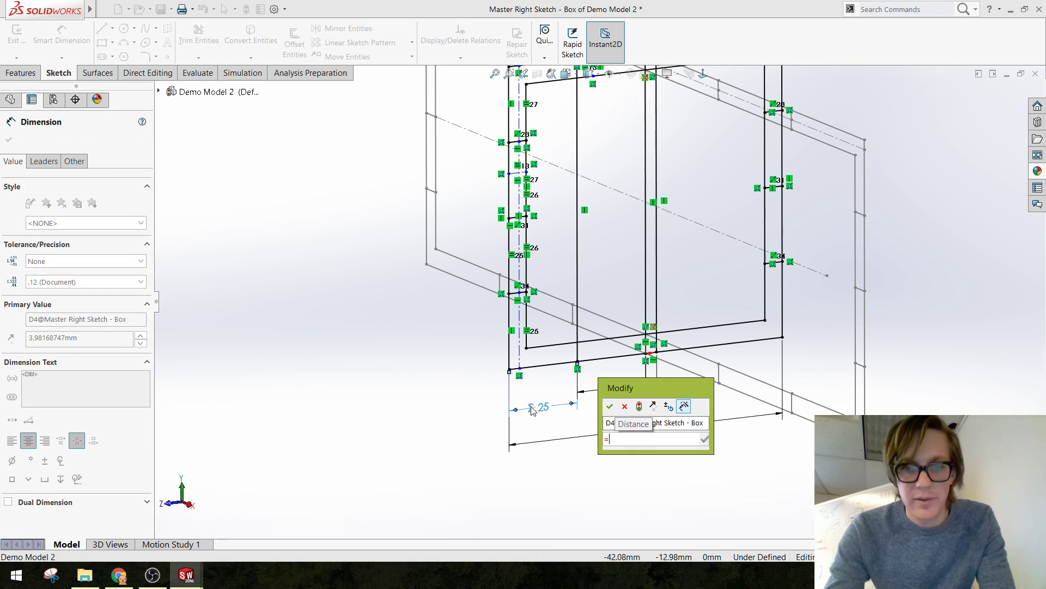
{"action": "left_click", "coordinate": [610, 406]}
Power-trim the three vertical divider lines inside the inner rectangle, leaving only short segments between the inner and outer frame edges
{"action": "scroll", "coordinate": [714, 236], "scroll_direction": "up", "scroll_amount": 2}
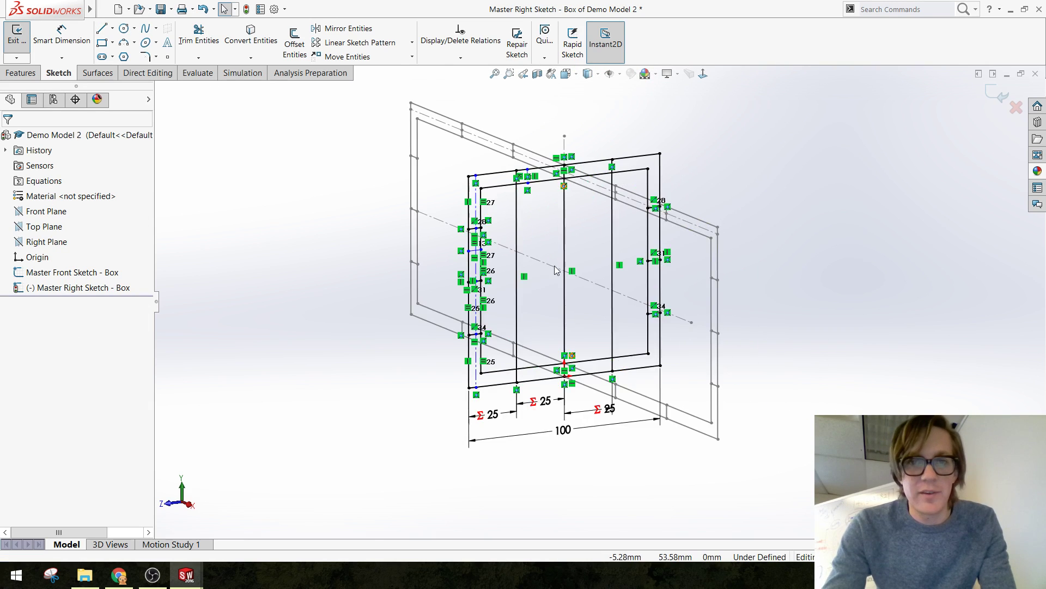
{"action": "scroll", "coordinate": [556, 270], "scroll_direction": "down", "scroll_amount": 1}
{"action": "left_click", "coordinate": [198, 36]}
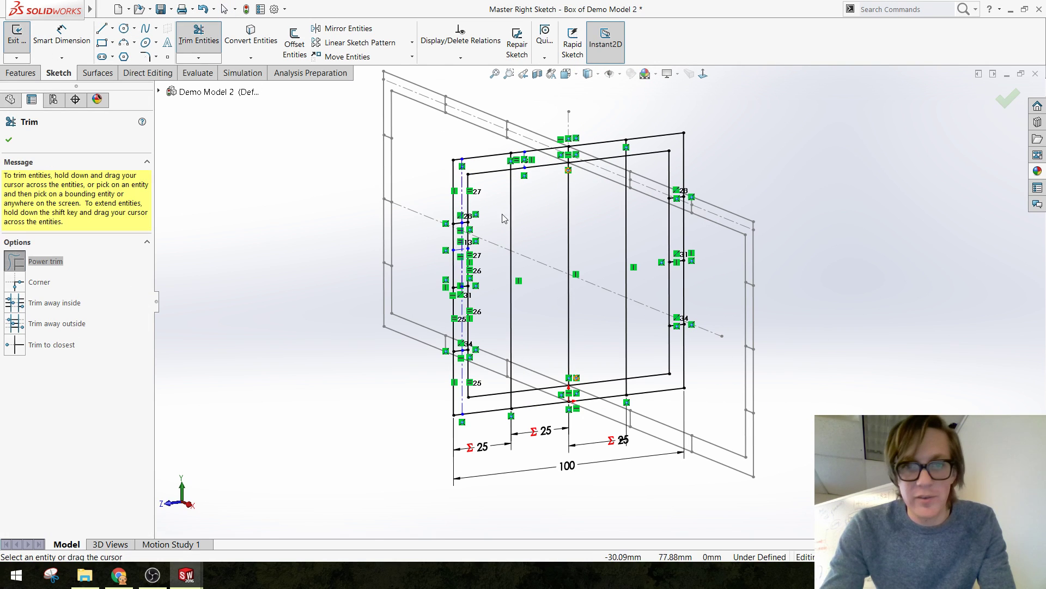
{"action": "mouse_move", "coordinate": [517, 221]}
{"action": "left_mouse_down"}
{"action": "mouse_move", "coordinate": [621, 206]}
{"action": "mouse_move", "coordinate": [618, 227]}
{"action": "left_mouse_up"}
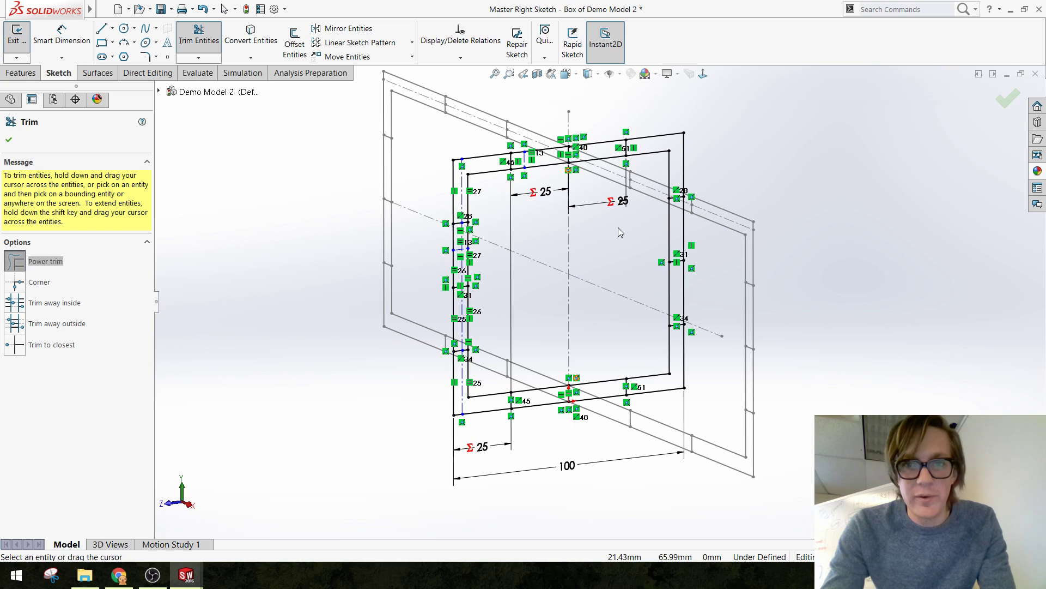
{"action": "key", "text": "Escape"}
Reposition the second and third divider spacing dimensions below the frame, beside the first one
{"action": "scroll", "coordinate": [580, 223], "scroll_direction": "down", "scroll_amount": 3}
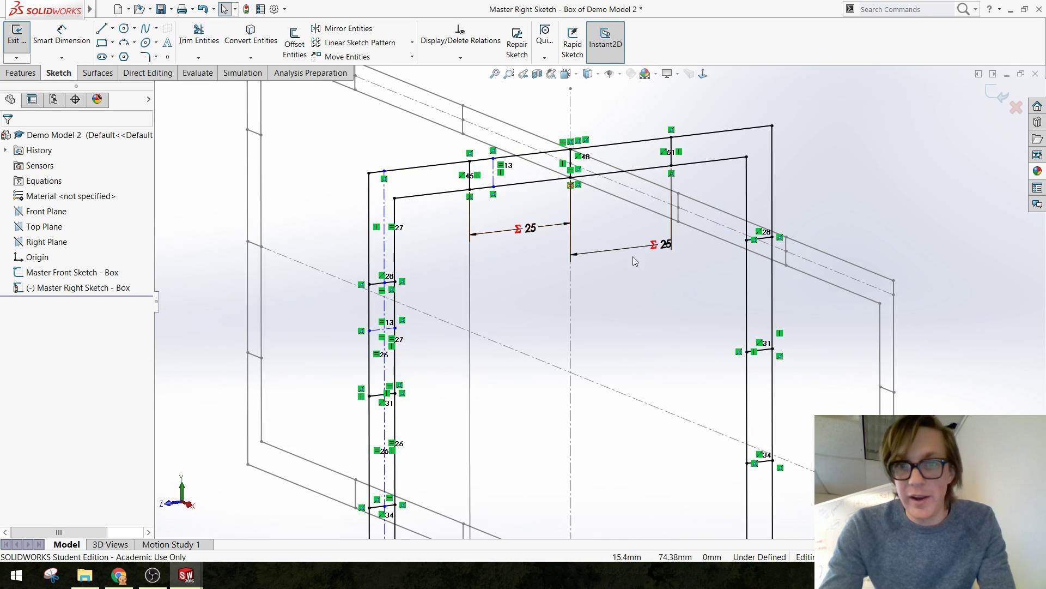
{"action": "scroll", "coordinate": [633, 256], "scroll_direction": "up", "scroll_amount": 2}
{"action": "scroll", "coordinate": [645, 262], "scroll_direction": "up", "scroll_amount": 2}
{"action": "scroll", "coordinate": [551, 255], "scroll_direction": "down", "scroll_amount": 1}
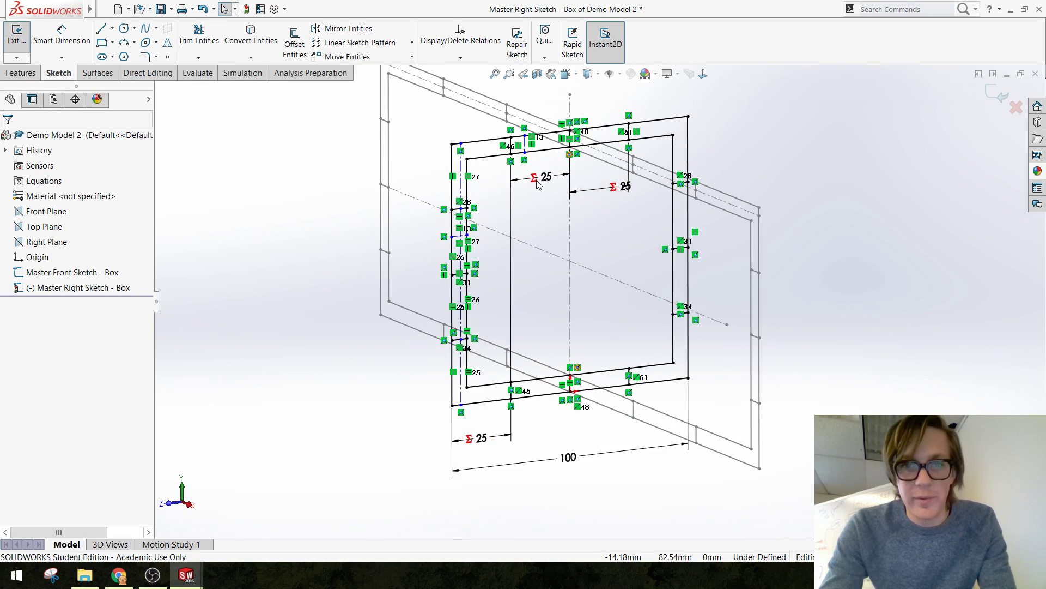
{"action": "mouse_move", "coordinate": [537, 184]}
{"action": "left_mouse_down"}
{"action": "mouse_move", "coordinate": [551, 223]}
{"action": "mouse_move", "coordinate": [556, 414]}
{"action": "left_mouse_up"}
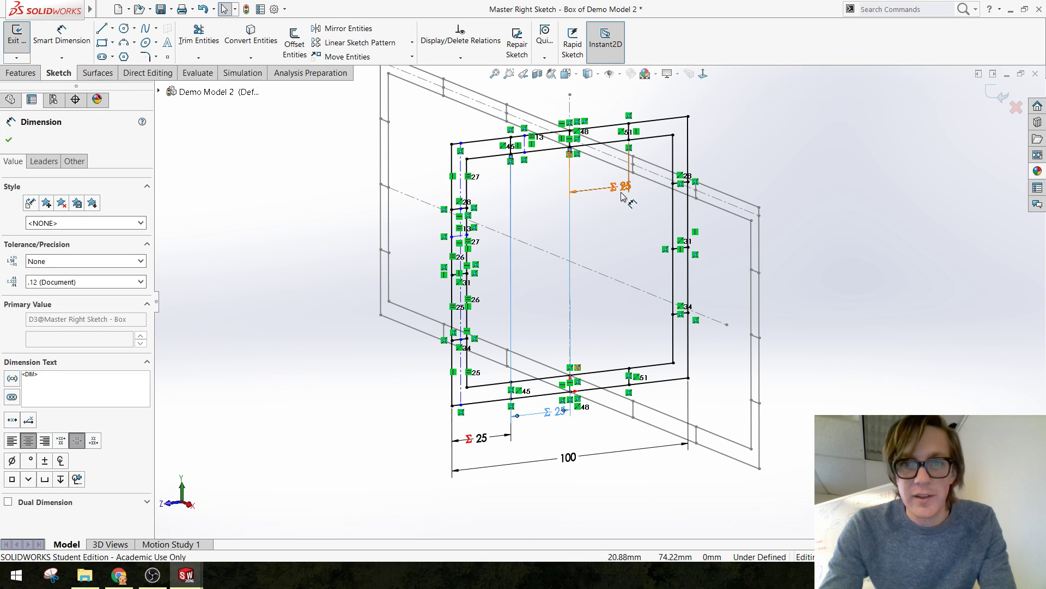
{"action": "mouse_move", "coordinate": [623, 196]}
{"action": "left_mouse_down"}
{"action": "mouse_move", "coordinate": [611, 213]}
{"action": "mouse_move", "coordinate": [616, 433]}
{"action": "mouse_move", "coordinate": [613, 420]}
{"action": "left_mouse_up"}
{"action": "left_click", "coordinate": [403, 426]}
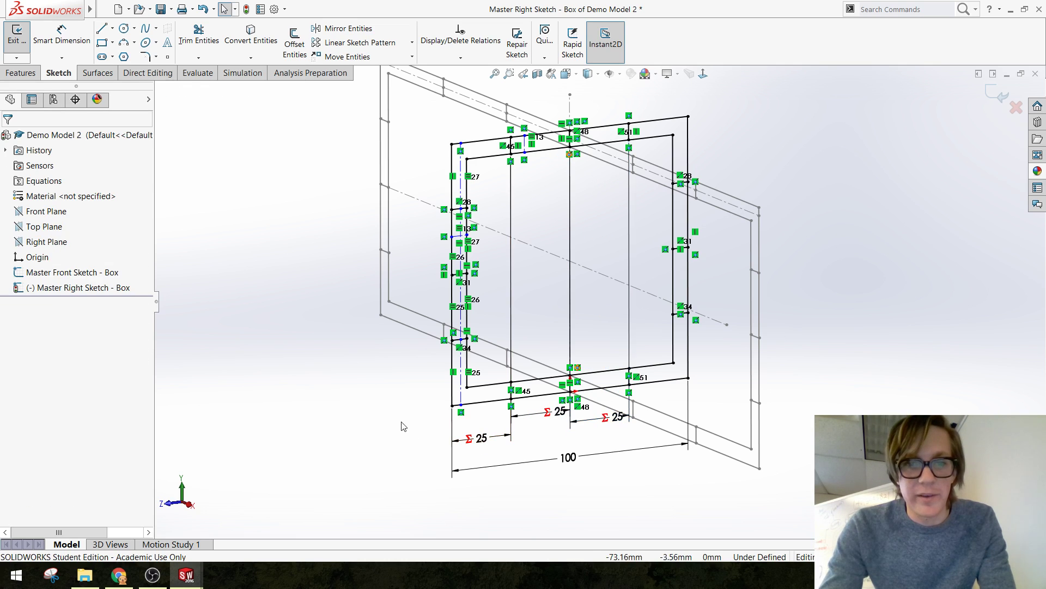
Finish editing the Master Right Sketch - Box and exit the sketch
{"action": "mouse_move", "coordinate": [425, 392]}
{"action": "middle_mouse_down"}
{"action": "mouse_move", "coordinate": [444, 367]}
{"action": "mouse_move", "coordinate": [444, 334]}
{"action": "mouse_move", "coordinate": [450, 341]}
{"action": "mouse_move", "coordinate": [423, 355]}
{"action": "mouse_move", "coordinate": [470, 343]}
{"action": "mouse_move", "coordinate": [465, 381]}
{"action": "mouse_move", "coordinate": [479, 387]}
{"action": "mouse_move", "coordinate": [668, 262]}
{"action": "middle_mouse_up"}
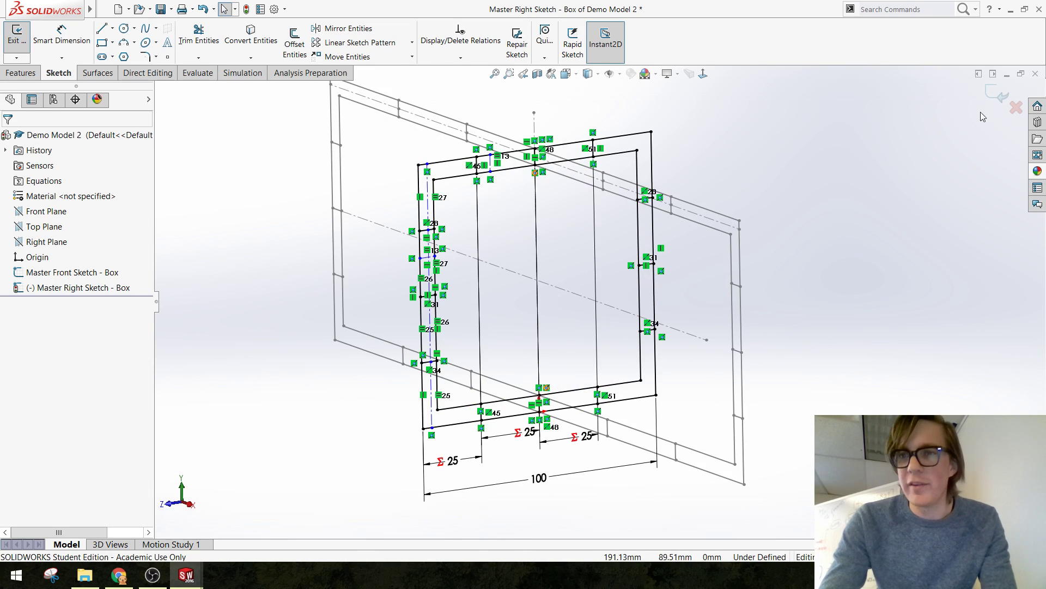
{"action": "left_click", "coordinate": [997, 94]}
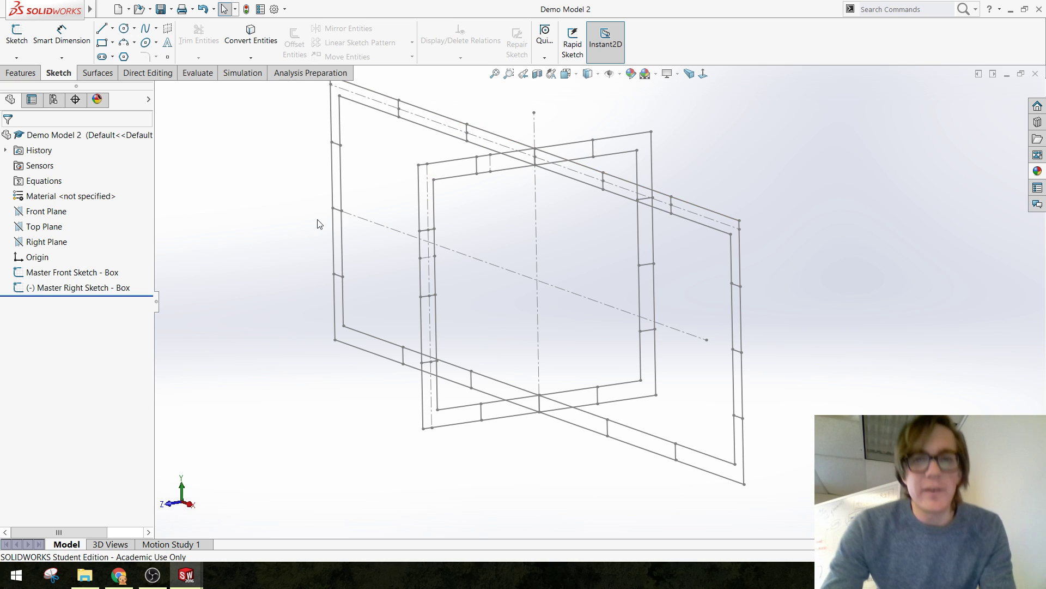
{"action": "mouse_move", "coordinate": [320, 240]}
{"action": "middle_mouse_down"}
{"action": "mouse_move", "coordinate": [350, 213]}
{"action": "mouse_move", "coordinate": [351, 244]}
{"action": "middle_mouse_up"}
{"action": "middle_click_drag", "start_coordinate": [376, 236], "coordinate": [369, 236]}
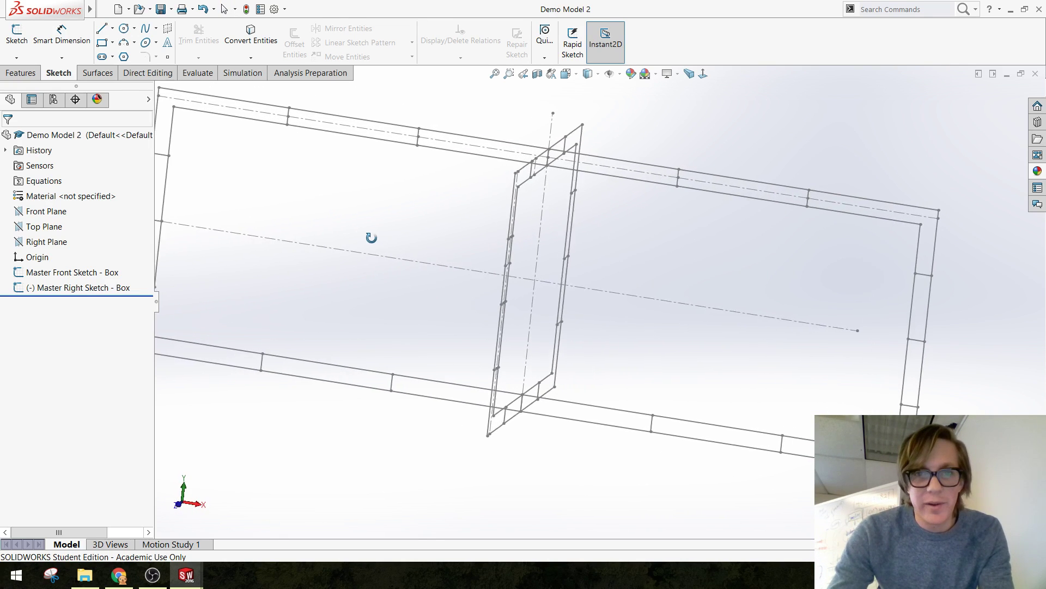
{"action": "key", "text": "f"}
{"action": "scroll", "coordinate": [466, 299], "scroll_direction": "down", "scroll_amount": 2}
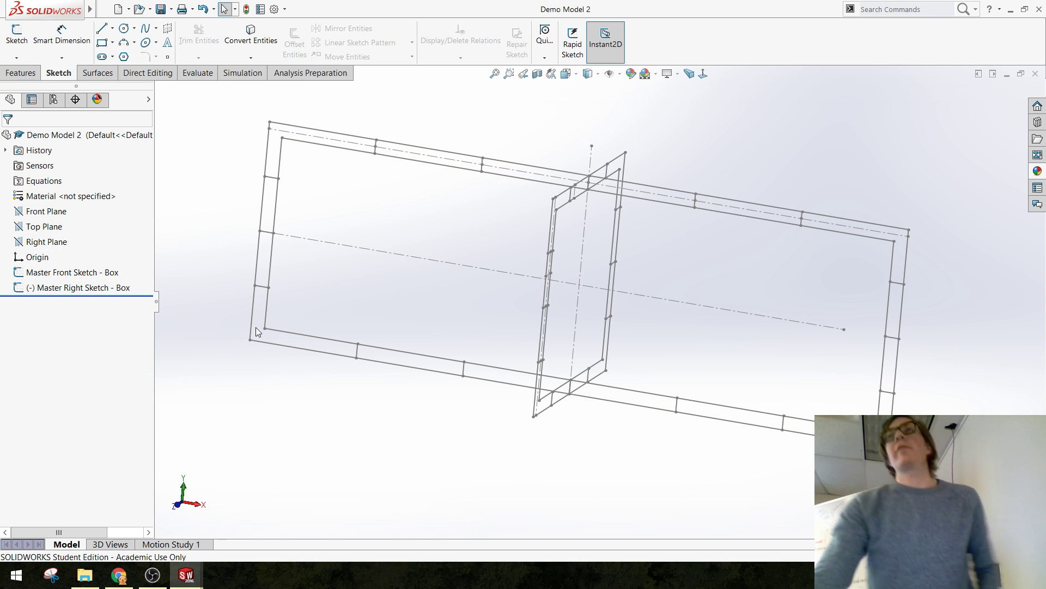
Start a new sketch on the Front Plane
{"action": "left_click", "coordinate": [24, 78]}
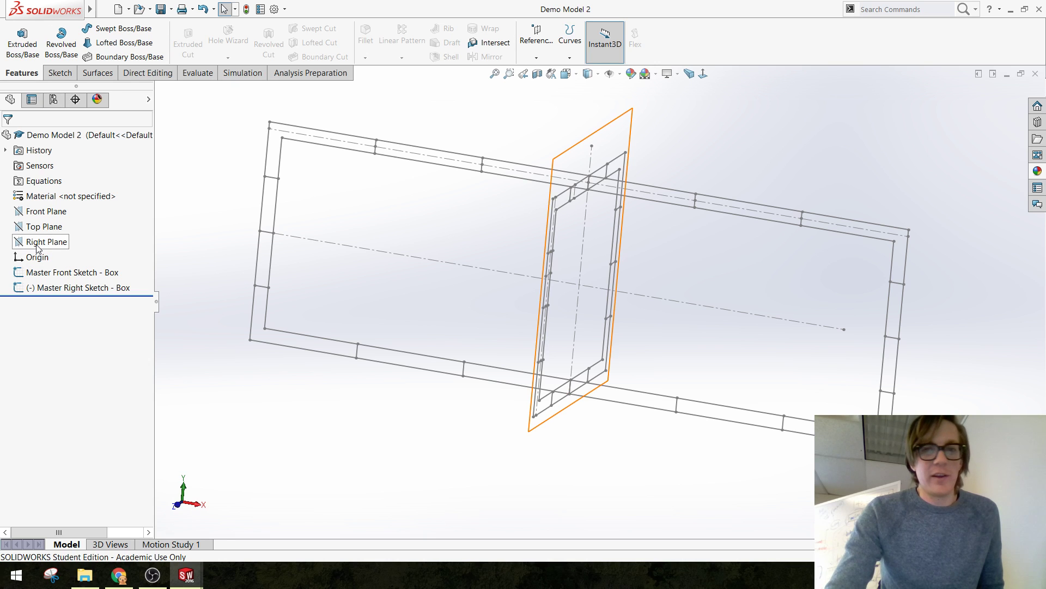
{"action": "left_click", "coordinate": [38, 215]}
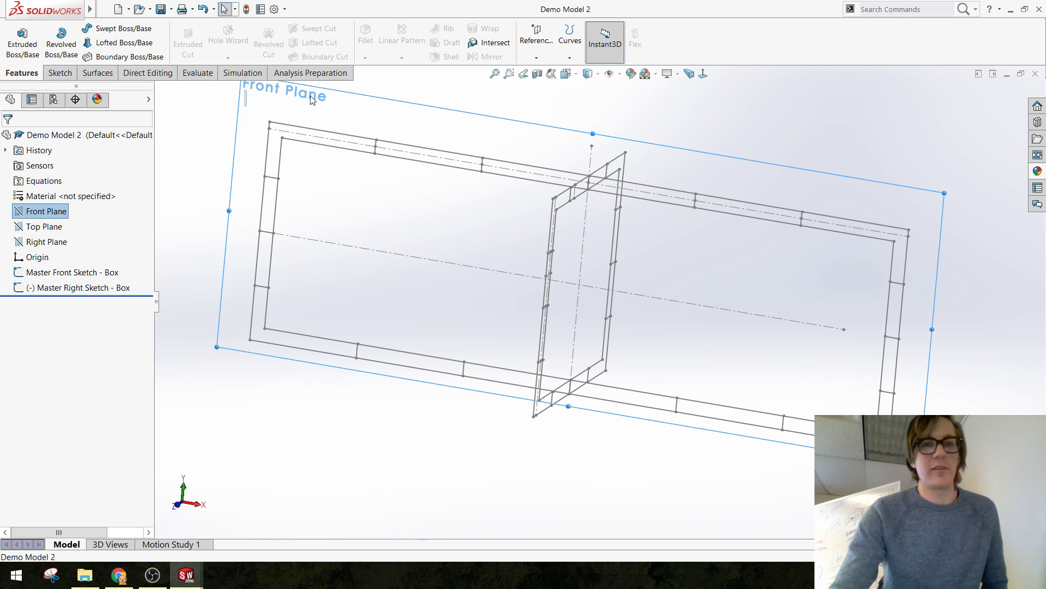
{"action": "left_click", "coordinate": [18, 213]}
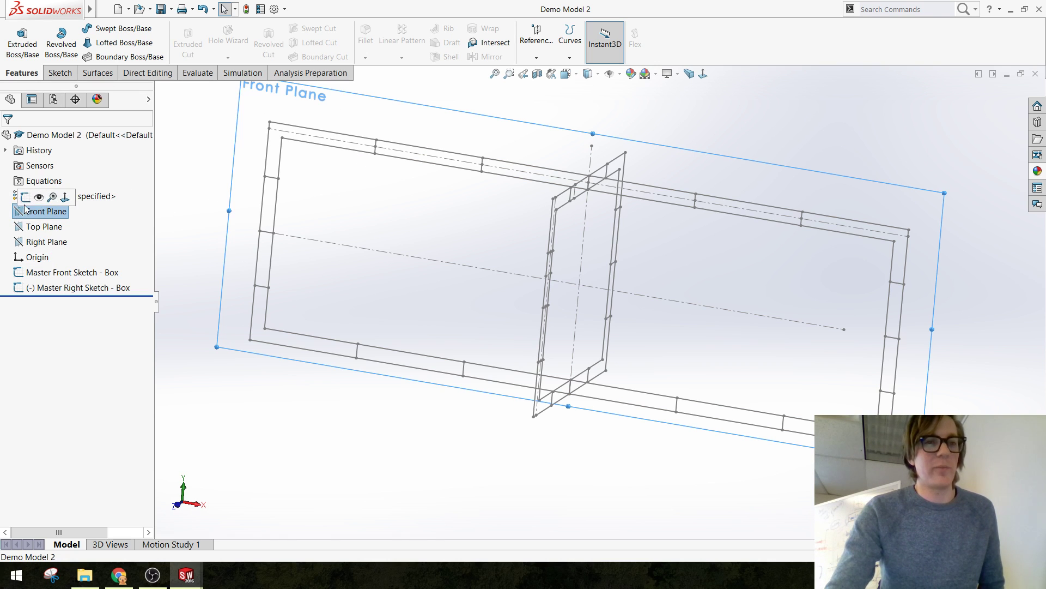
{"action": "left_click", "coordinate": [43, 198]}
{"action": "left_click", "coordinate": [205, 193]}
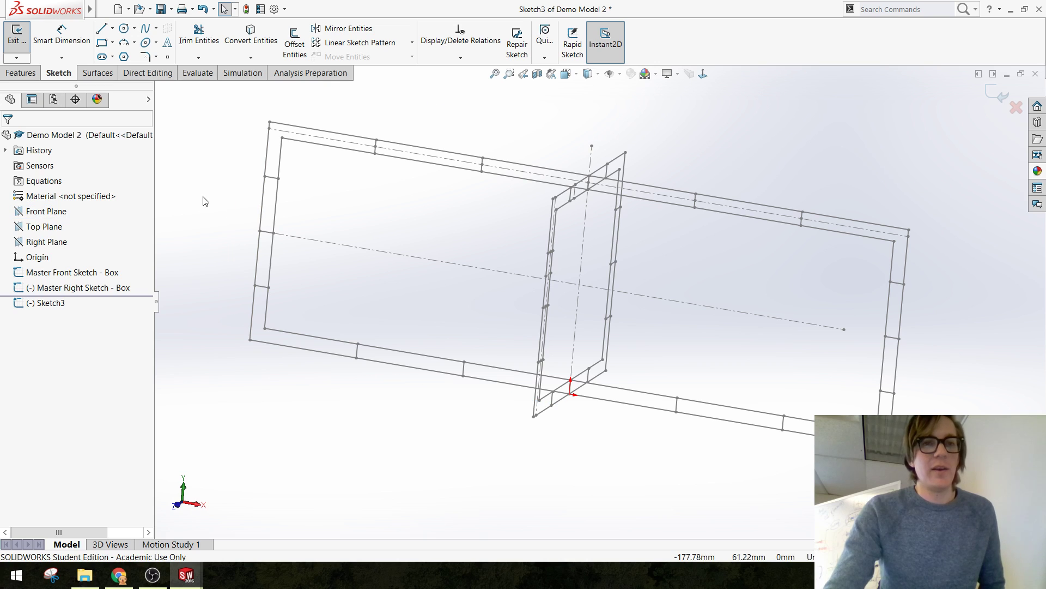
Convert all entities of Master Front Sketch - Box into the new sketch
{"action": "left_click", "coordinate": [253, 44]}
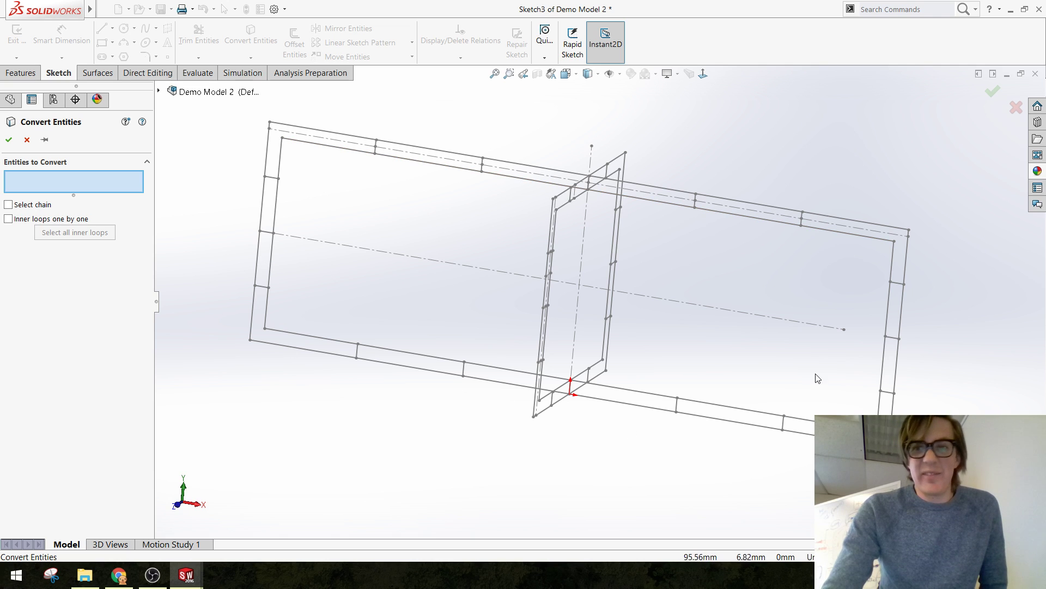
{"action": "left_click", "coordinate": [159, 92]}
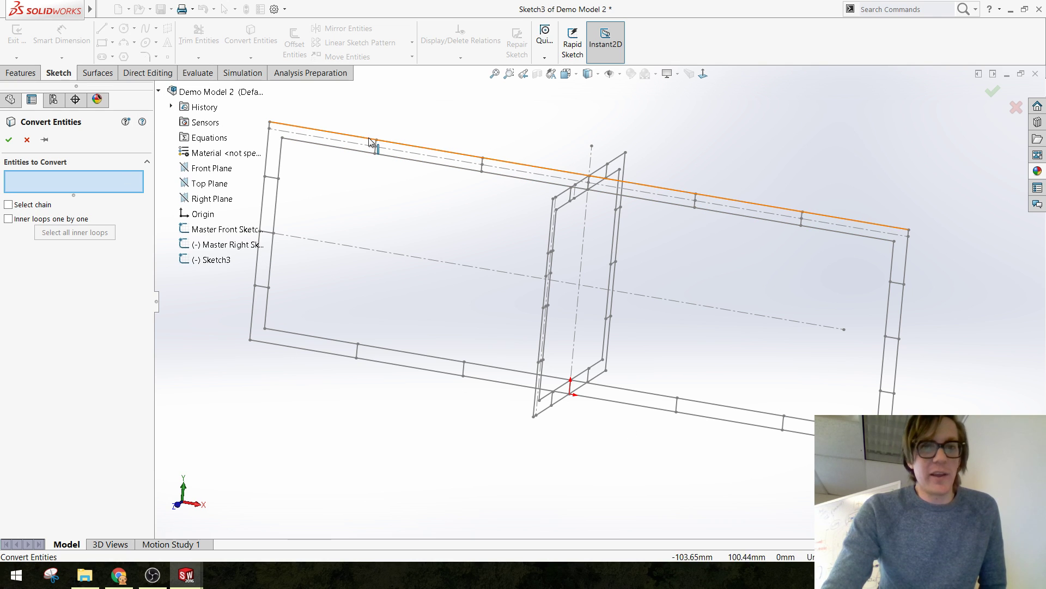
{"action": "left_click", "coordinate": [209, 229]}
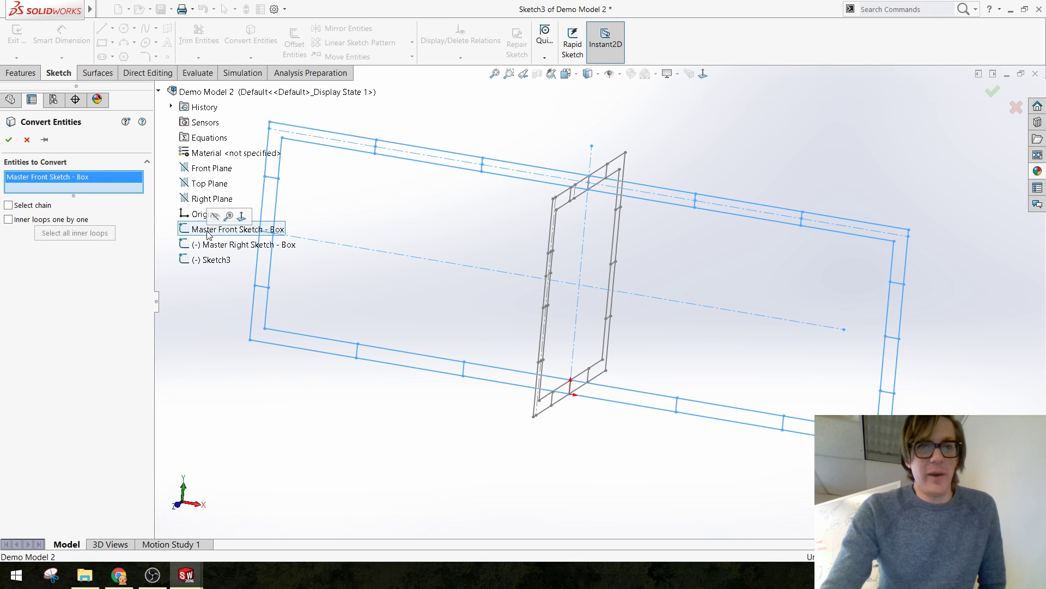
{"action": "left_click", "coordinate": [8, 140]}
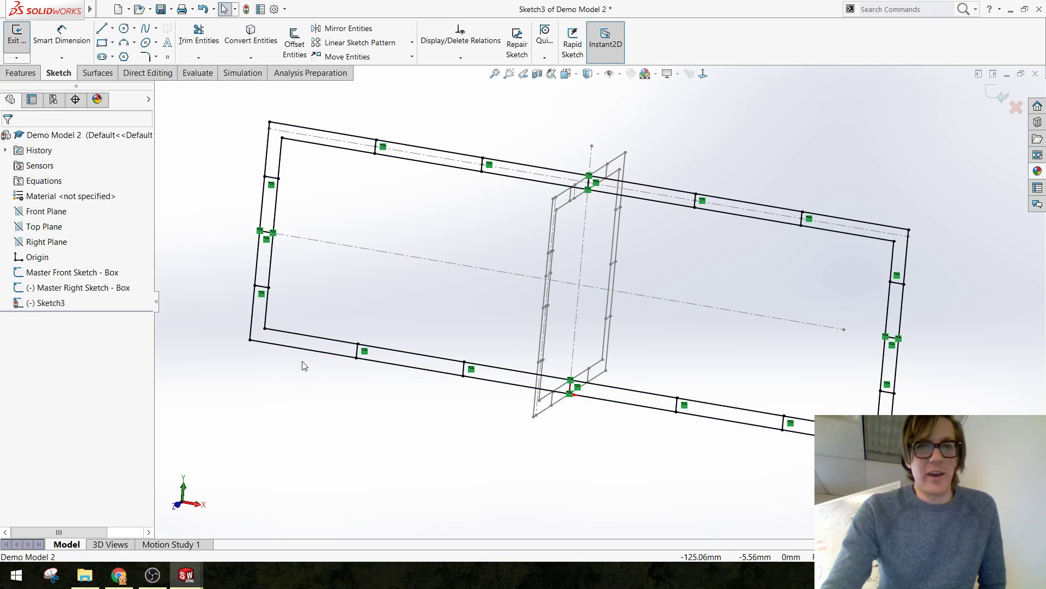
{"action": "mouse_move", "coordinate": [358, 425]}
{"action": "middle_mouse_down"}
{"action": "mouse_move", "coordinate": [425, 421]}
{"action": "mouse_move", "coordinate": [394, 435]}
{"action": "mouse_move", "coordinate": [411, 423]}
{"action": "mouse_move", "coordinate": [417, 434]}
{"action": "middle_mouse_up"}
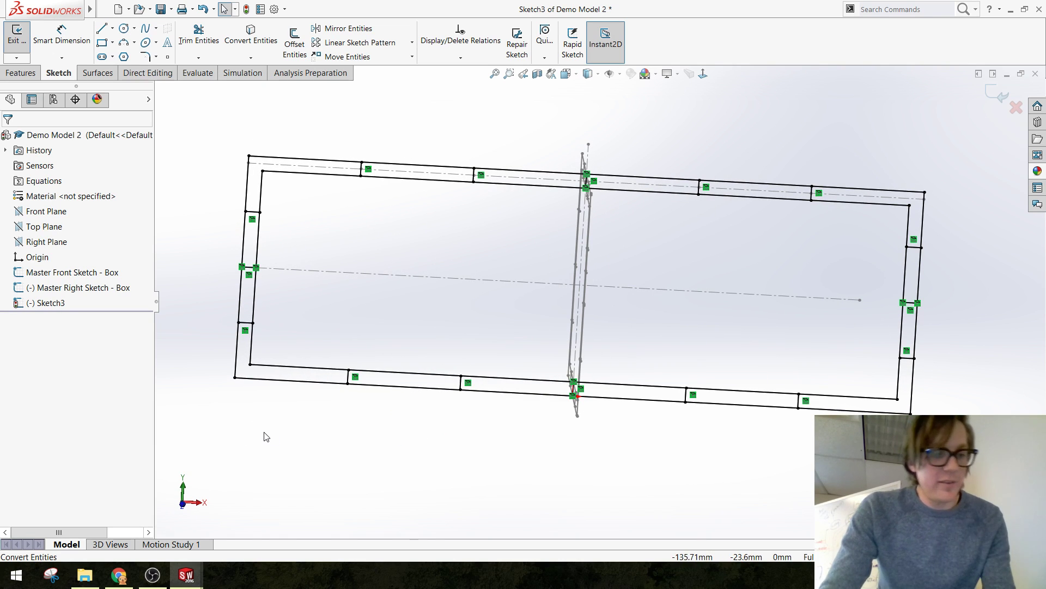
Switch to the finished Demo Model, hide its sketches, and examine the finger joints along the red front panel's edges
{"action": "key", "text": "ctrl+Tab"}
{"action": "key", "text": "ctrl+1"}
{"action": "scroll", "coordinate": [469, 312], "scroll_direction": "down", "scroll_amount": 8}
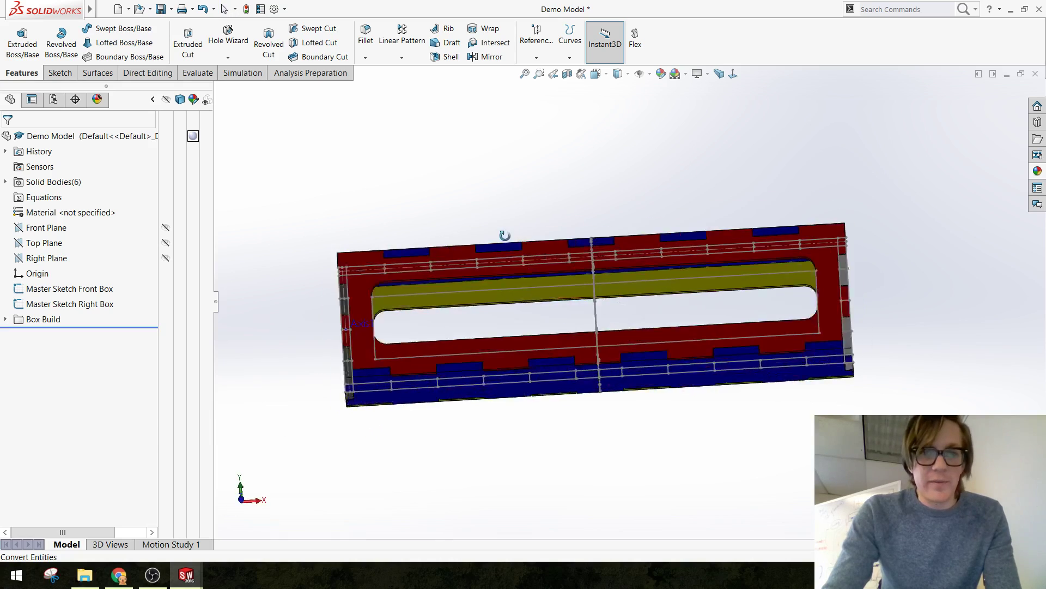
{"action": "scroll", "coordinate": [371, 288], "scroll_direction": "up", "scroll_amount": 6}
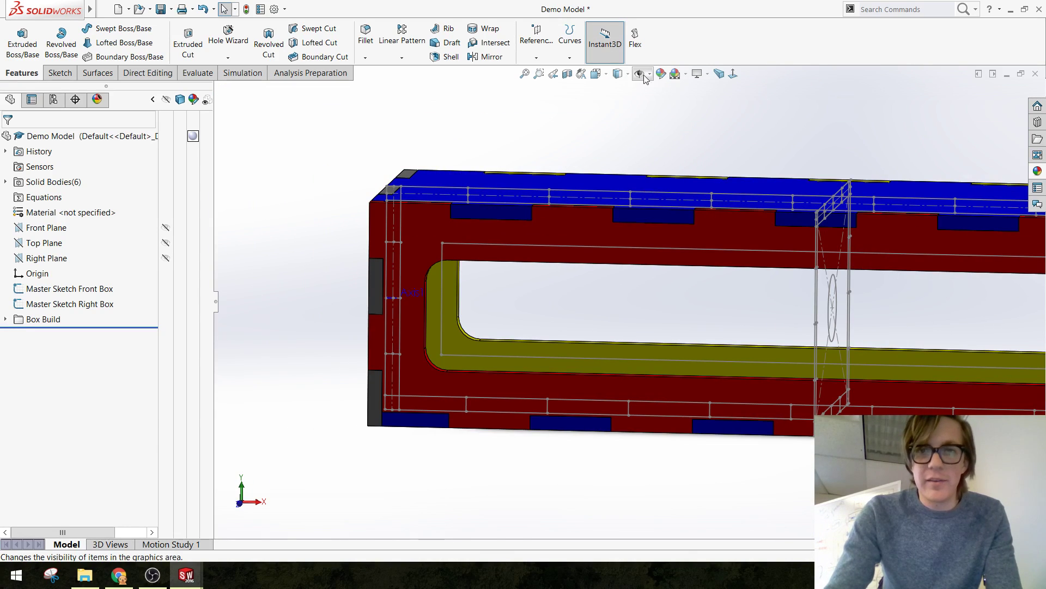
{"action": "left_click", "coordinate": [644, 75]}
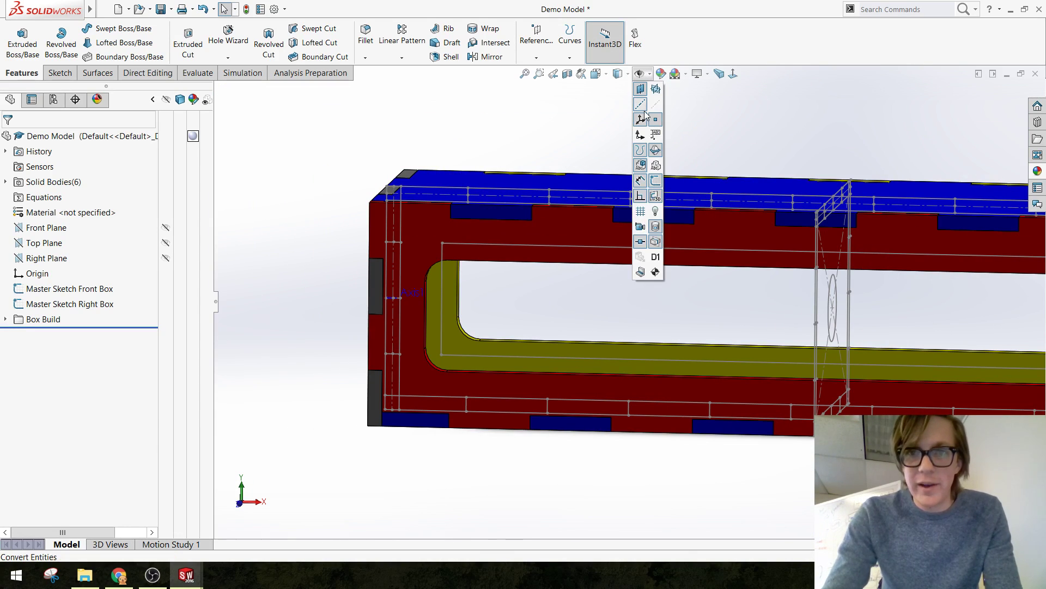
{"action": "left_click", "coordinate": [656, 180]}
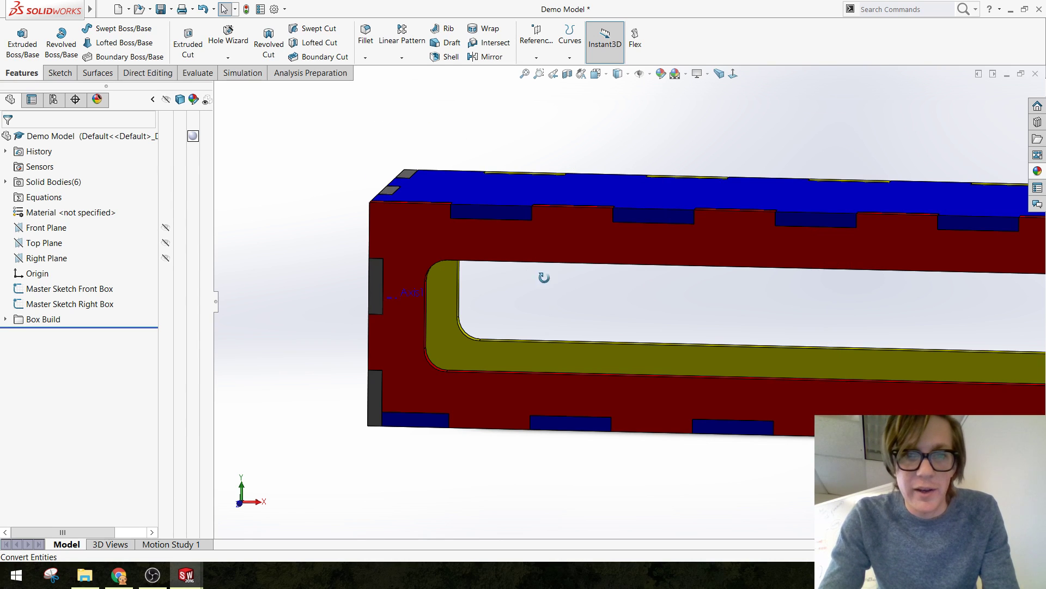
{"action": "middle_click_drag", "start_coordinate": [544, 277], "coordinate": [446, 290]}
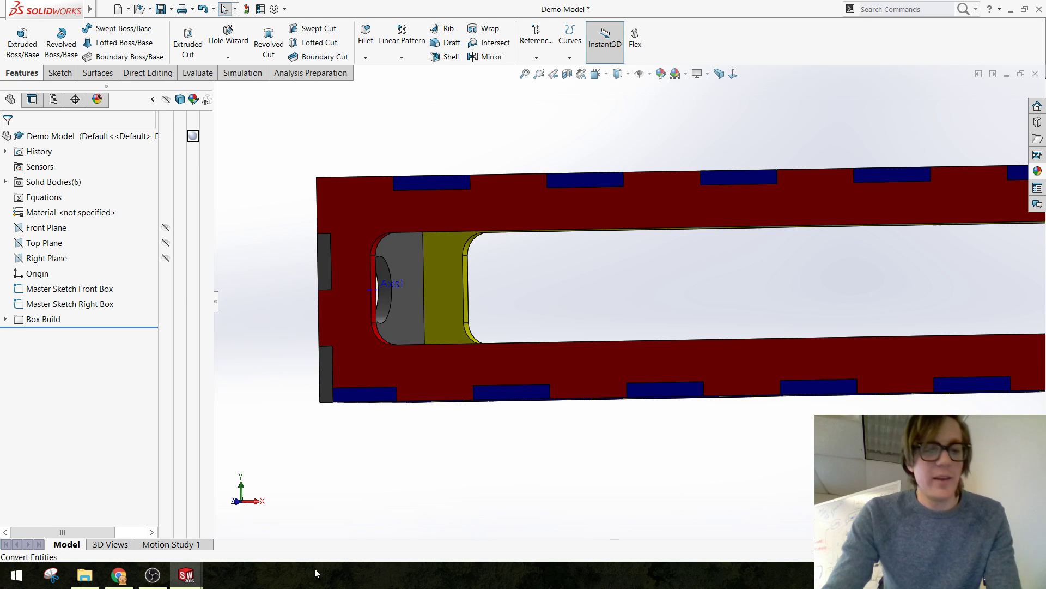
Return to Demo Model 2 and power-trim alternating inner and outer segments along the frame's upper edge, starting with the outer upper-left corner
{"action": "key", "text": "ctrl+Tab"}
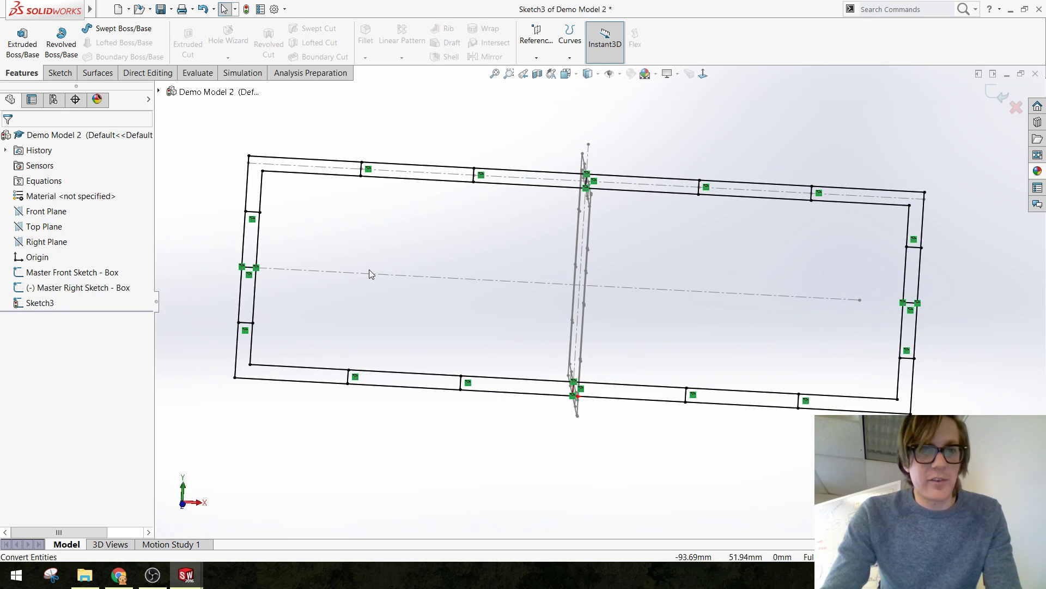
{"action": "left_click", "coordinate": [60, 72]}
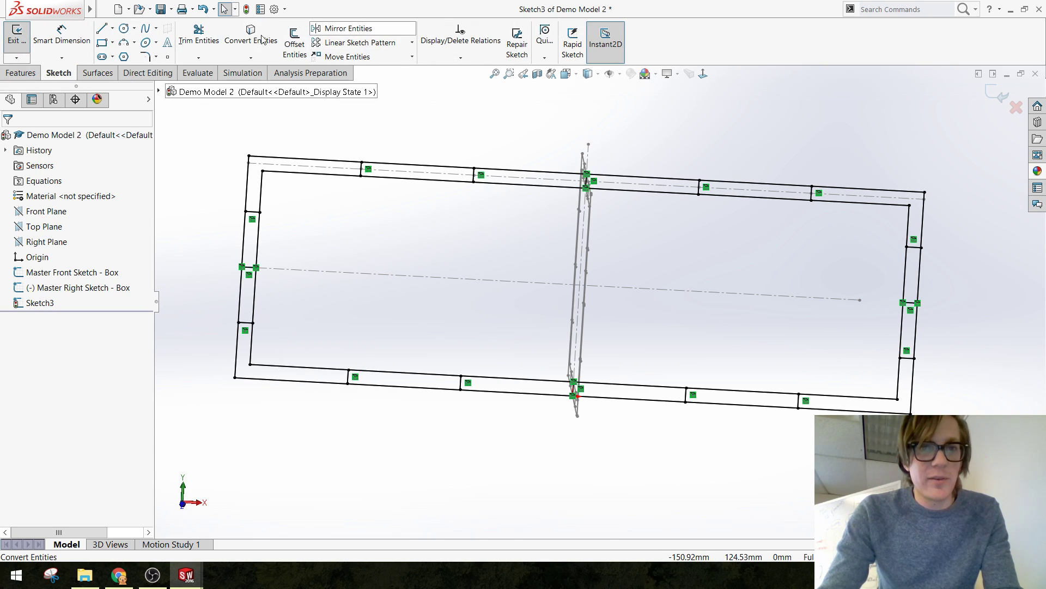
{"action": "left_click", "coordinate": [198, 35]}
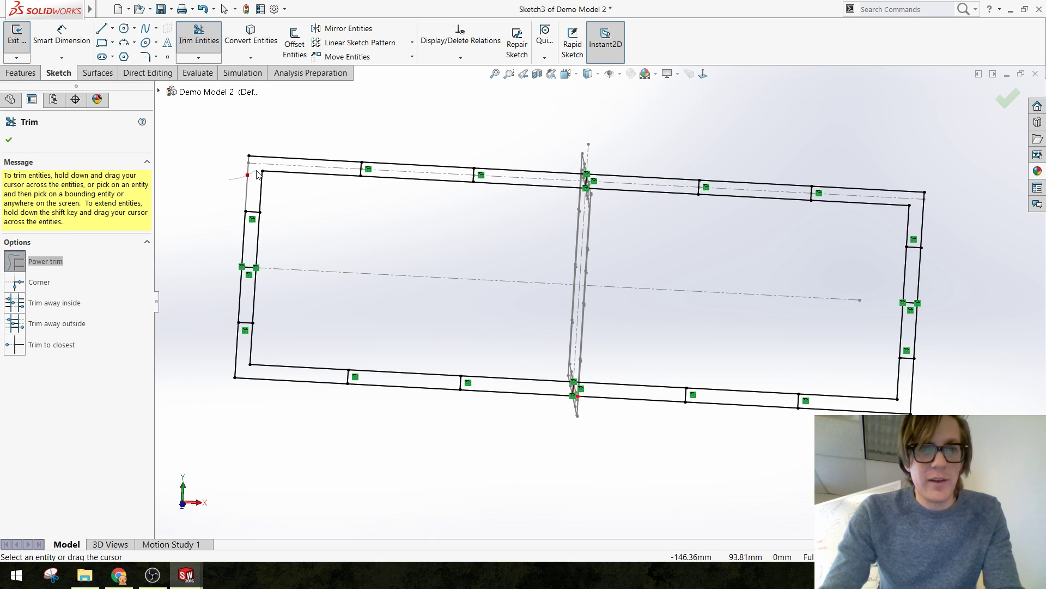
{"action": "mouse_move", "coordinate": [258, 173]}
{"action": "left_mouse_down"}
{"action": "mouse_move", "coordinate": [315, 148]}
{"action": "mouse_move", "coordinate": [389, 196]}
{"action": "mouse_move", "coordinate": [456, 178]}
{"action": "left_mouse_up"}
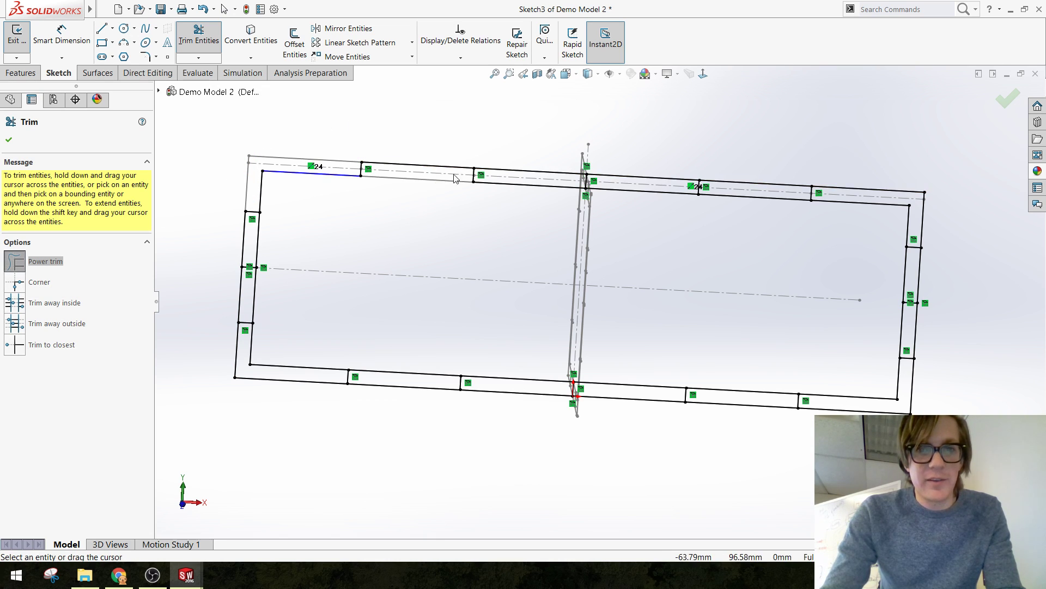
{"action": "left_click_drag", "start_coordinate": [548, 163], "coordinate": [548, 180]}
{"action": "left_click_drag", "start_coordinate": [652, 221], "coordinate": [662, 186]}
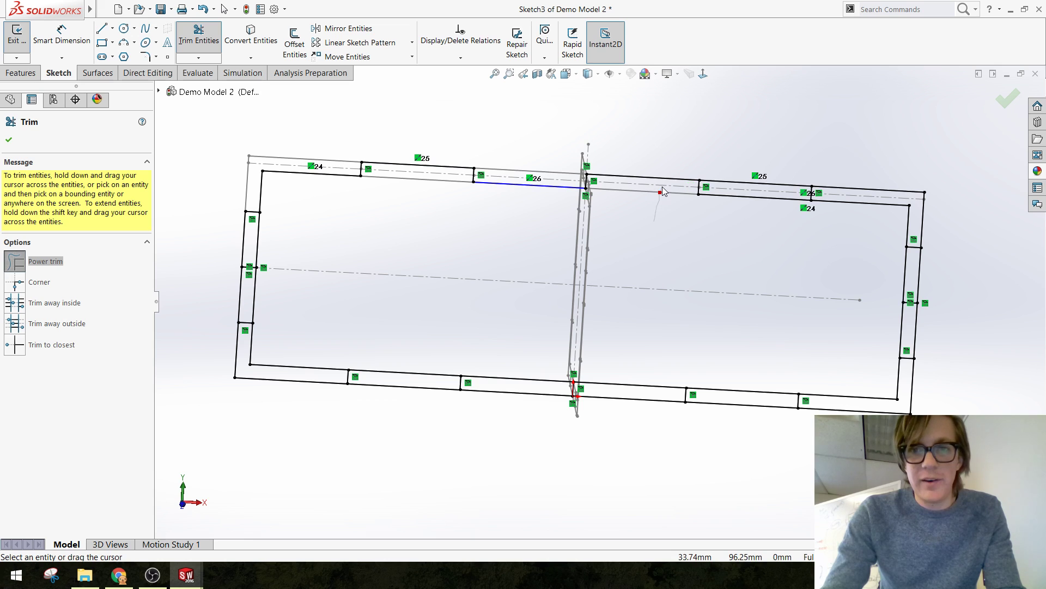
{"action": "left_click_drag", "start_coordinate": [792, 162], "coordinate": [788, 191]}
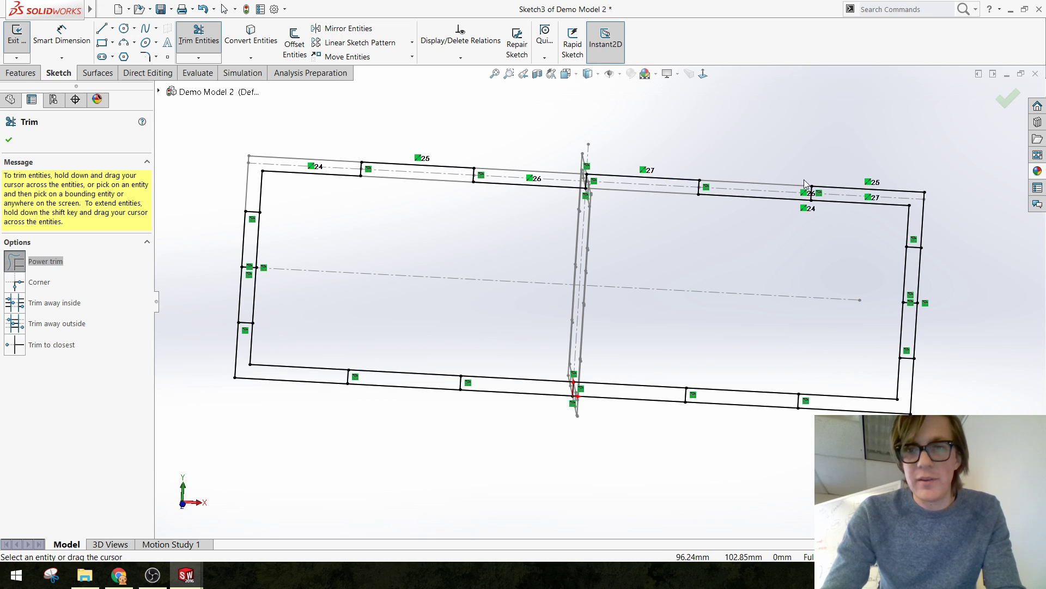
Power-trim the frame's right edge, keeping the outer first and third segments and the inner second and fourth segments from the top
{"action": "mouse_move", "coordinate": [879, 213]}
{"action": "left_mouse_down"}
{"action": "mouse_move", "coordinate": [907, 201]}
{"action": "mouse_move", "coordinate": [905, 233]}
{"action": "left_mouse_up"}
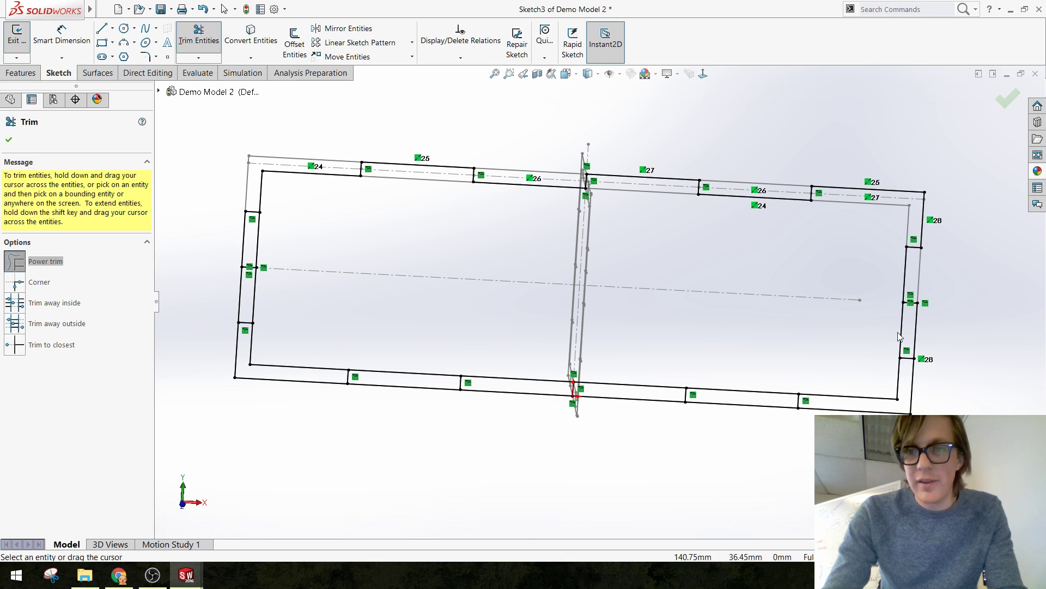
{"action": "left_click_drag", "start_coordinate": [899, 336], "coordinate": [903, 334]}
{"action": "mouse_move", "coordinate": [871, 383]}
{"action": "left_mouse_down"}
{"action": "mouse_move", "coordinate": [870, 401]}
{"action": "mouse_move", "coordinate": [894, 421]}
{"action": "mouse_move", "coordinate": [927, 392]}
{"action": "left_mouse_up"}
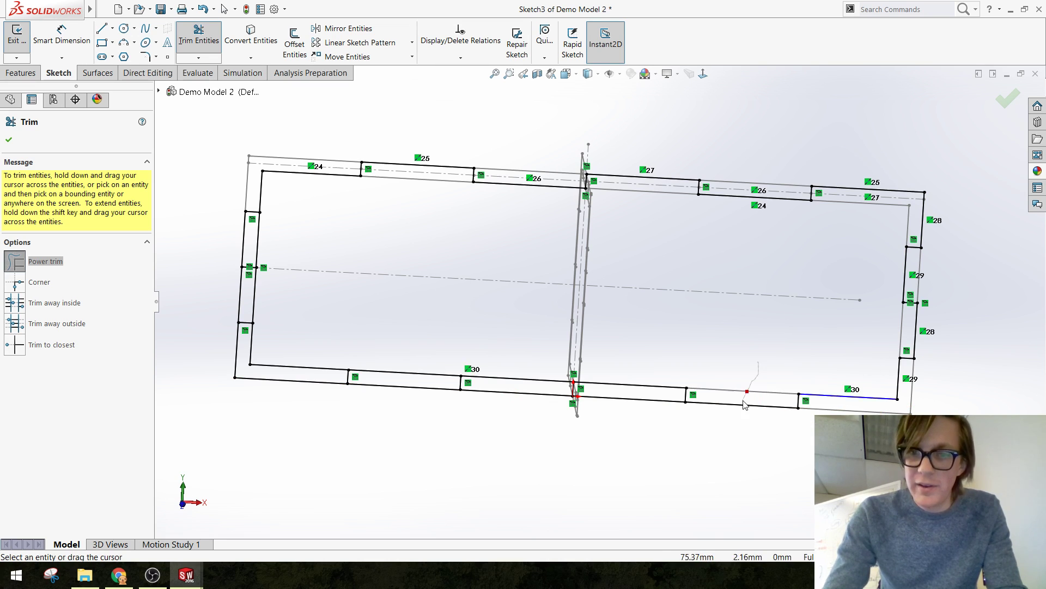
Power-trim alternating inner and outer segments along the frame's lower and left edges to complete the stepped finger-joint outline
{"action": "left_click_drag", "start_coordinate": [668, 413], "coordinate": [654, 402]}
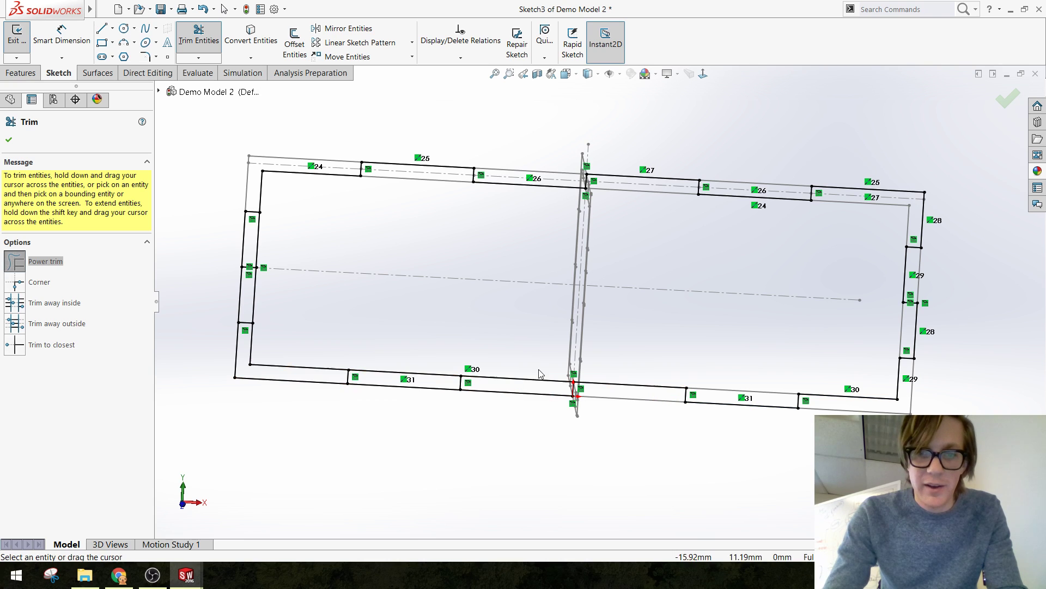
{"action": "mouse_move", "coordinate": [534, 386]}
{"action": "left_mouse_down"}
{"action": "mouse_move", "coordinate": [398, 410]}
{"action": "mouse_move", "coordinate": [414, 388]}
{"action": "left_mouse_up"}
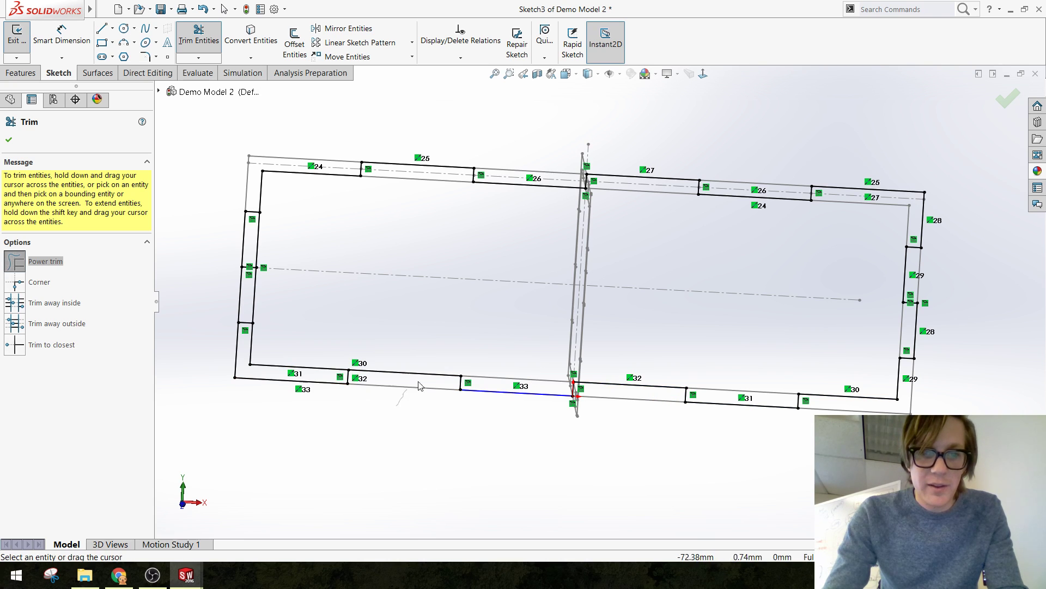
{"action": "mouse_move", "coordinate": [293, 351]}
{"action": "left_mouse_down"}
{"action": "mouse_move", "coordinate": [267, 375]}
{"action": "mouse_move", "coordinate": [250, 358]}
{"action": "left_mouse_up"}
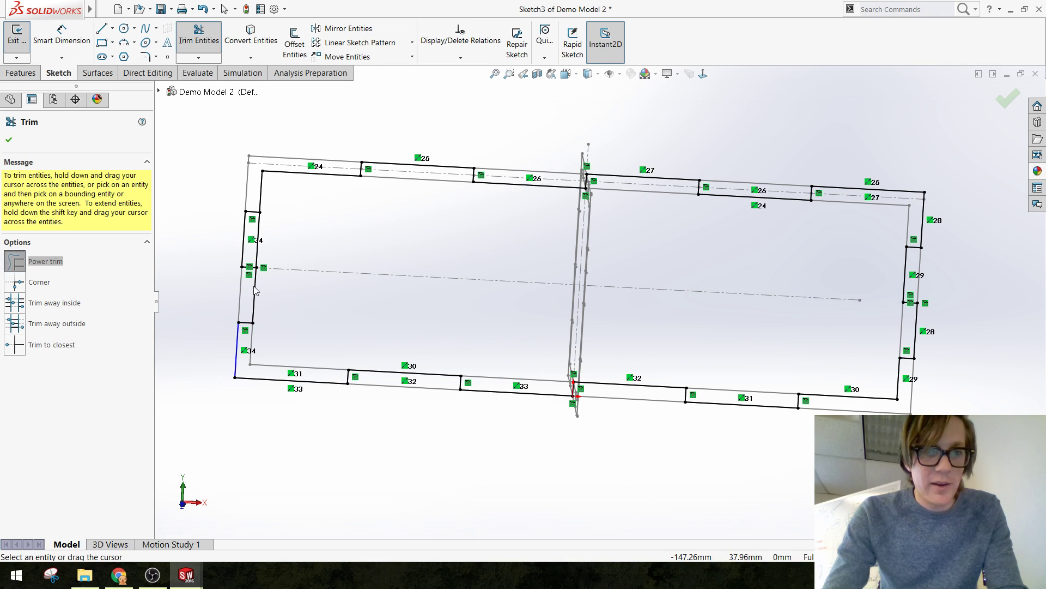
{"action": "left_click_drag", "start_coordinate": [272, 245], "coordinate": [255, 254]}
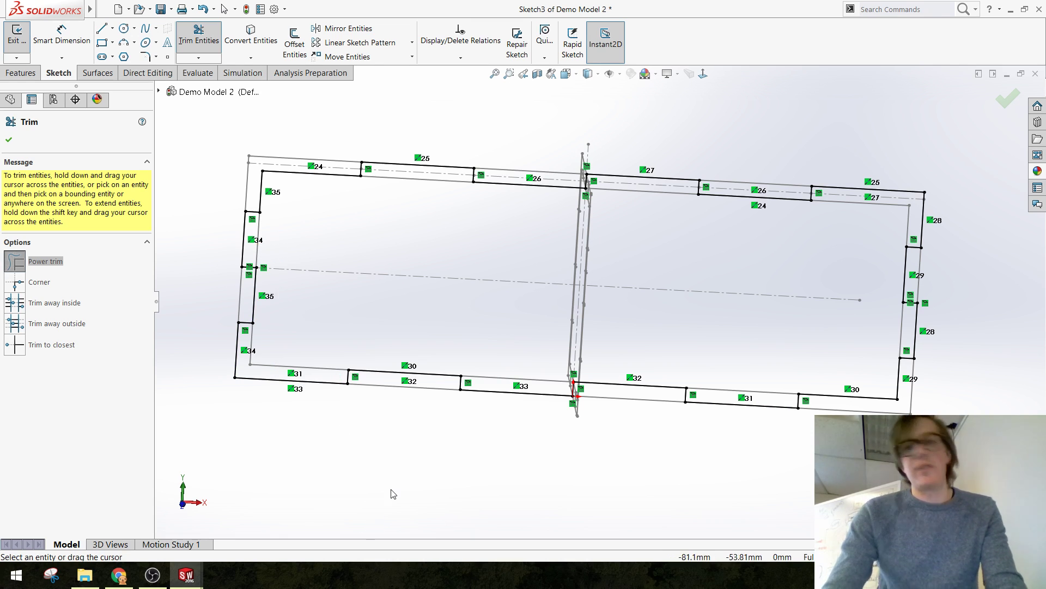
{"action": "key", "text": "Escape"}
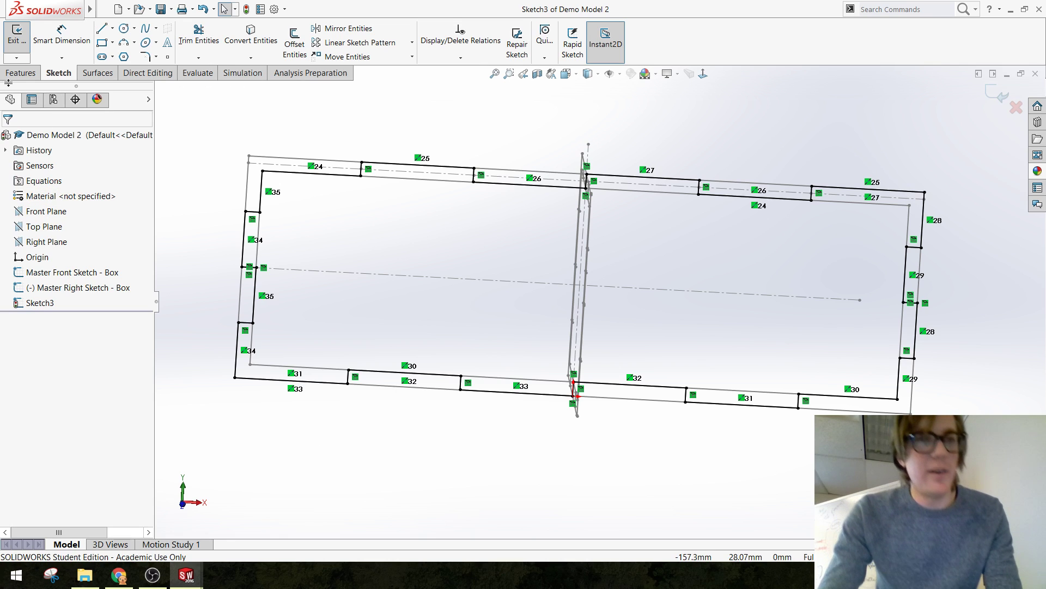
Begin a Boss-Extrude of the finger-joint profile, starting from the upper front outer corner vertex of Master Right Sketch - Box
{"action": "left_click", "coordinate": [21, 74]}
{"action": "left_click", "coordinate": [33, 33]}
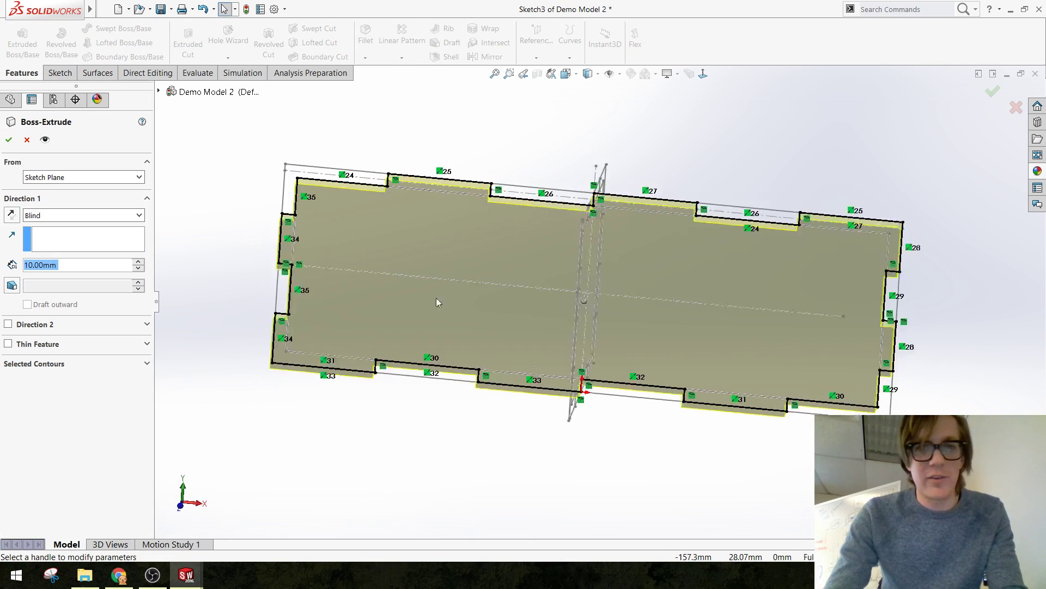
{"action": "scroll", "coordinate": [771, 349], "scroll_direction": "up", "scroll_amount": 3}
{"action": "scroll", "coordinate": [671, 415], "scroll_direction": "down", "scroll_amount": 5}
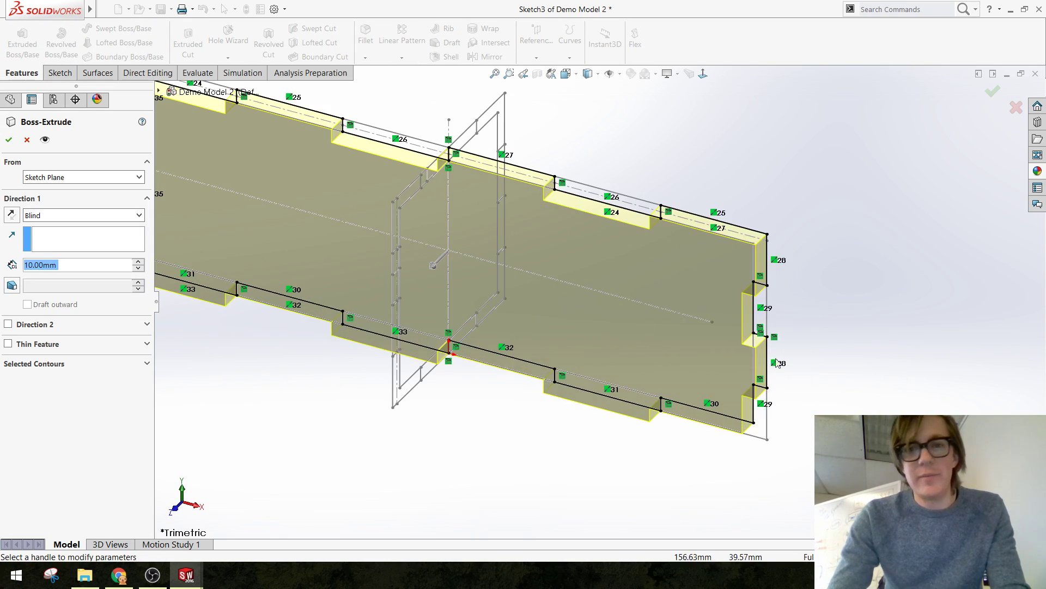
{"action": "scroll", "coordinate": [574, 376], "scroll_direction": "up", "scroll_amount": 2}
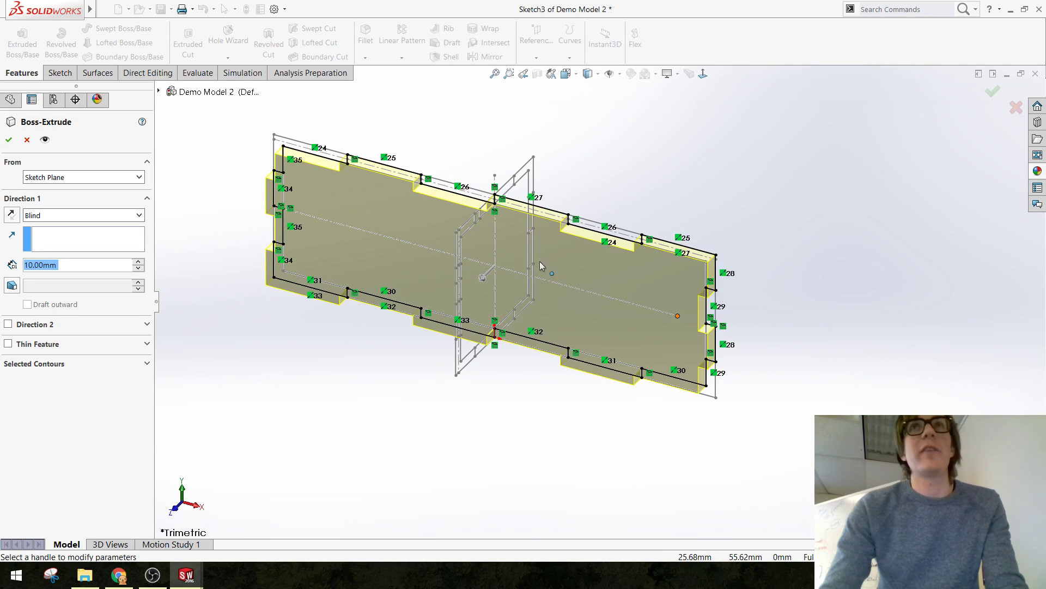
{"action": "scroll", "coordinate": [502, 268], "scroll_direction": "down", "scroll_amount": 2}
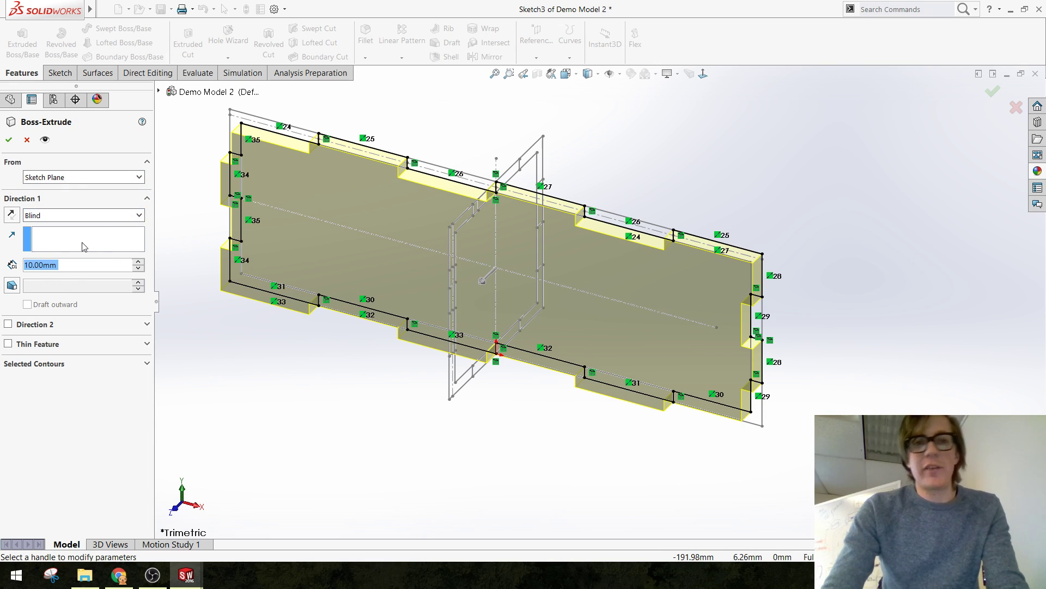
{"action": "left_click", "coordinate": [73, 178]}
{"action": "left_click", "coordinate": [48, 206]}
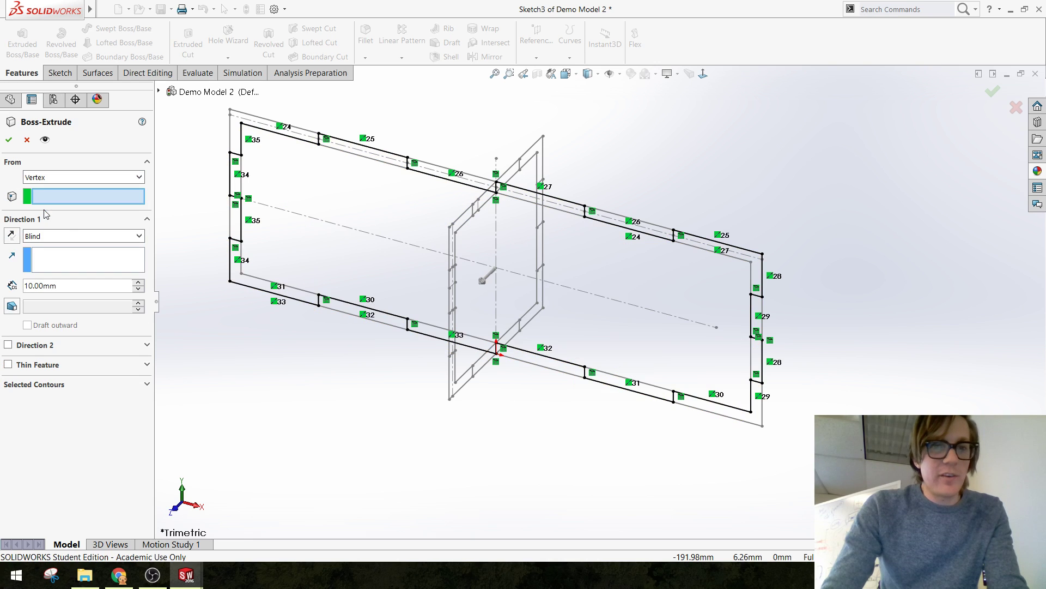
{"action": "mouse_move", "coordinate": [365, 258]}
{"action": "middle_mouse_down"}
{"action": "mouse_move", "coordinate": [558, 281]}
{"action": "mouse_move", "coordinate": [451, 379]}
{"action": "mouse_move", "coordinate": [329, 203]}
{"action": "middle_mouse_up"}
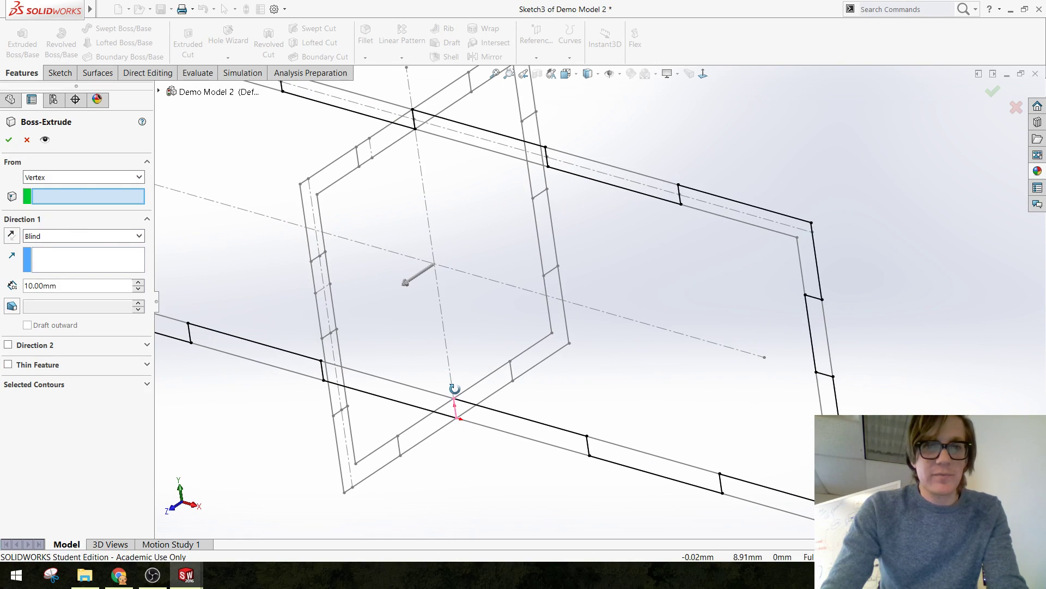
{"action": "left_click", "coordinate": [300, 184]}
{"action": "middle_click_drag", "start_coordinate": [376, 313], "coordinate": [404, 307]}
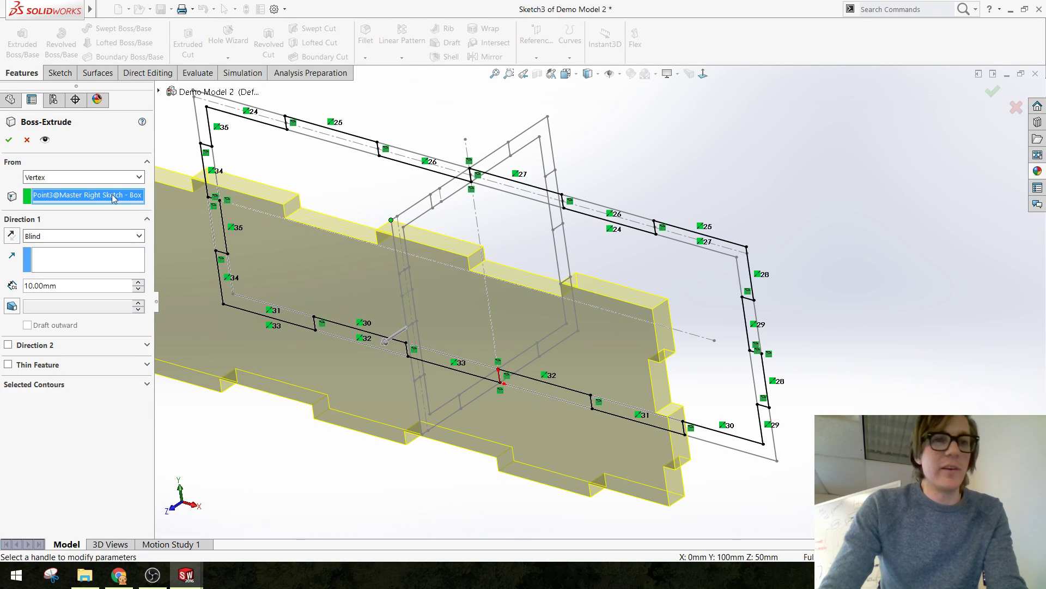
Finish the finger-joint panel extrusion with an Up To Vertex end condition at the inner upper front corner of Master Right Sketch - Box
{"action": "left_click", "coordinate": [82, 235]}
{"action": "left_click", "coordinate": [52, 255]}
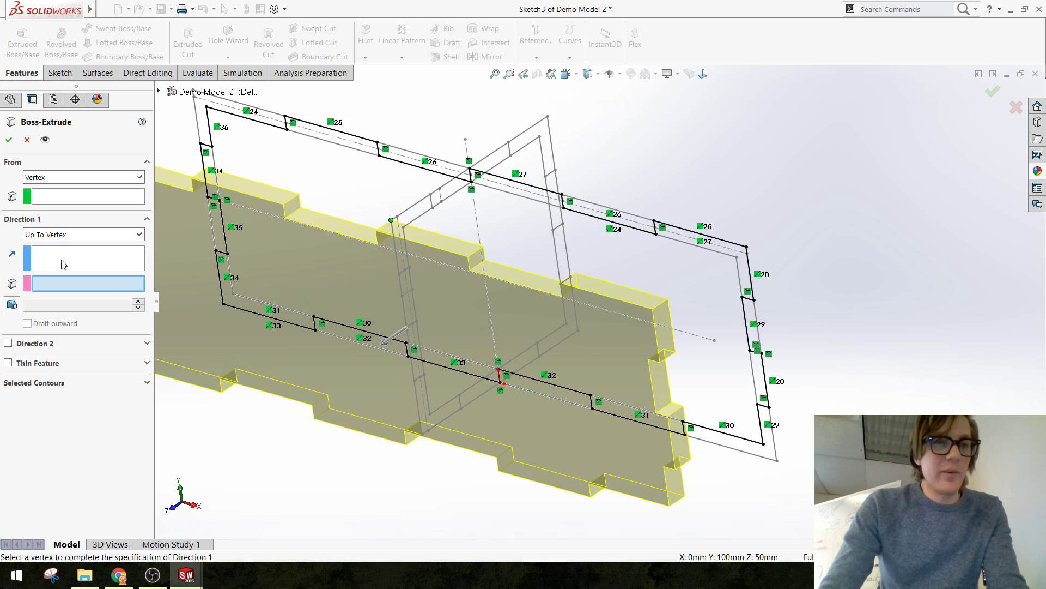
{"action": "scroll", "coordinate": [412, 218], "scroll_direction": "down", "scroll_amount": 2}
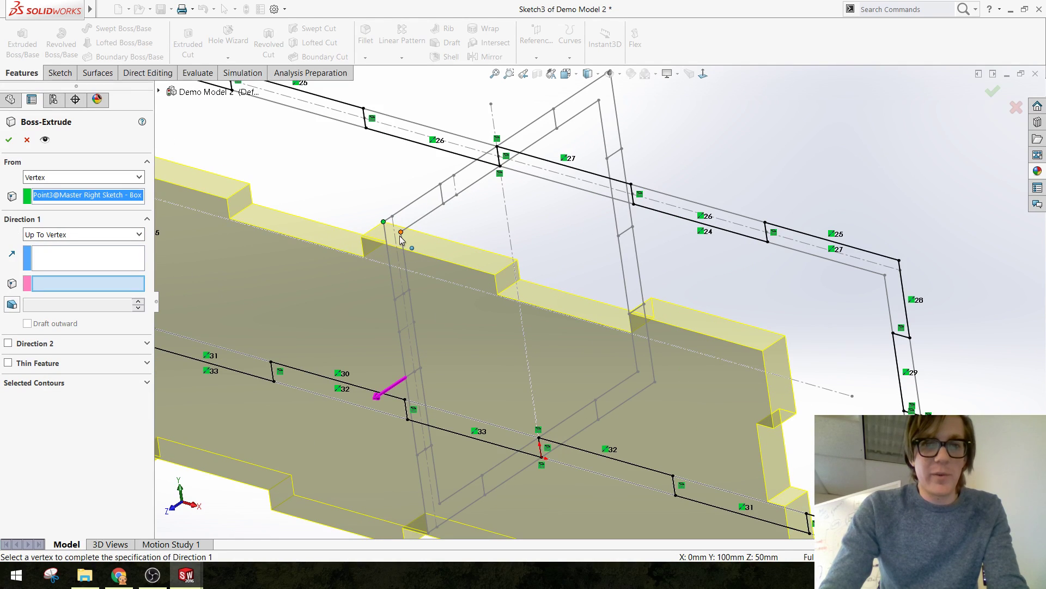
{"action": "left_click", "coordinate": [400, 235]}
{"action": "scroll", "coordinate": [409, 243], "scroll_direction": "up", "scroll_amount": 2}
{"action": "scroll", "coordinate": [482, 293], "scroll_direction": "down", "scroll_amount": 2}
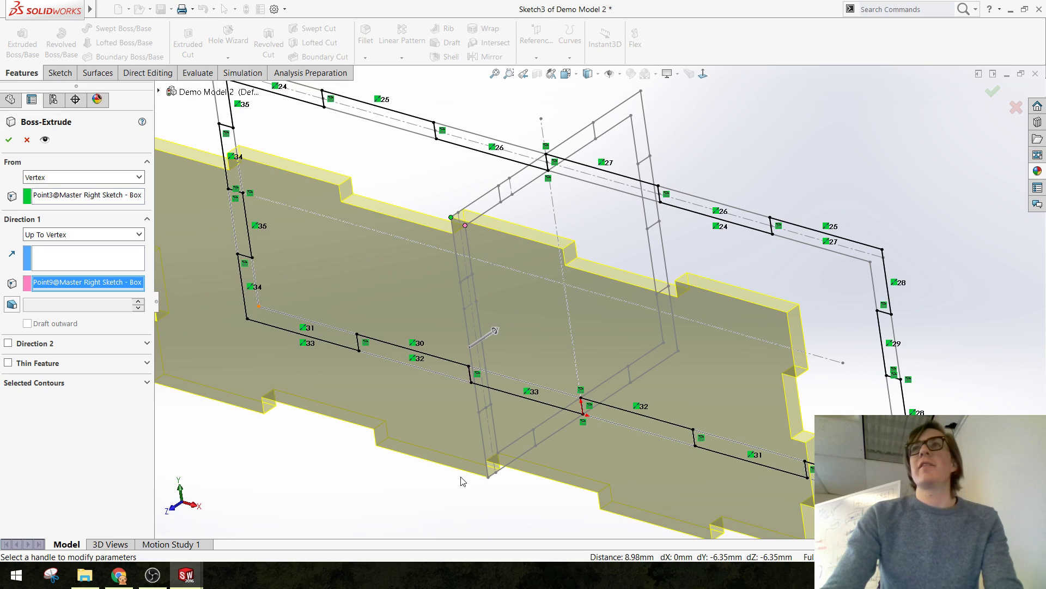
{"action": "scroll", "coordinate": [530, 343], "scroll_direction": "up", "scroll_amount": 1}
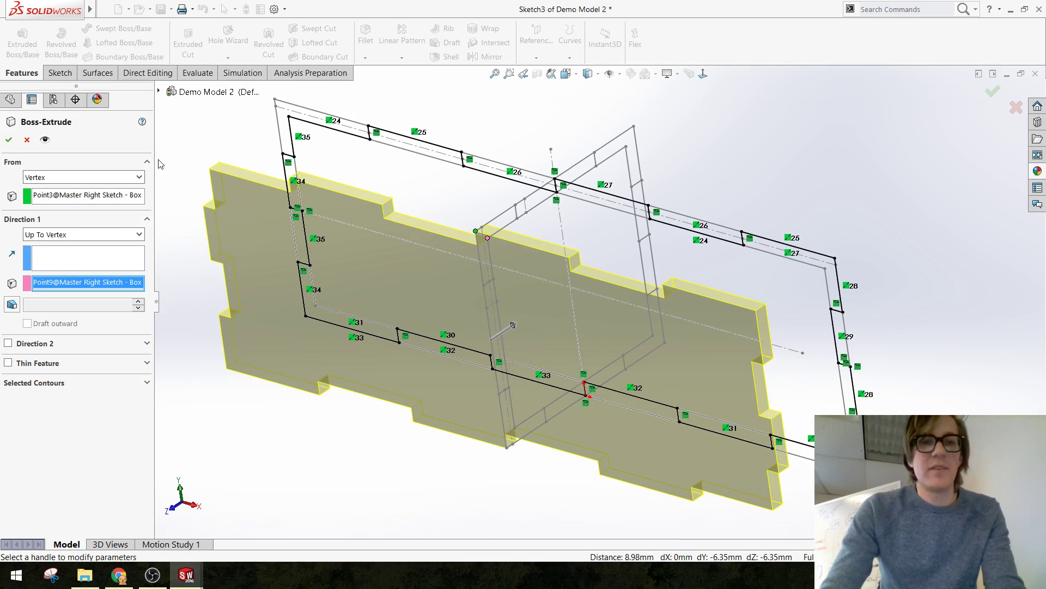
{"action": "left_click", "coordinate": [7, 143]}
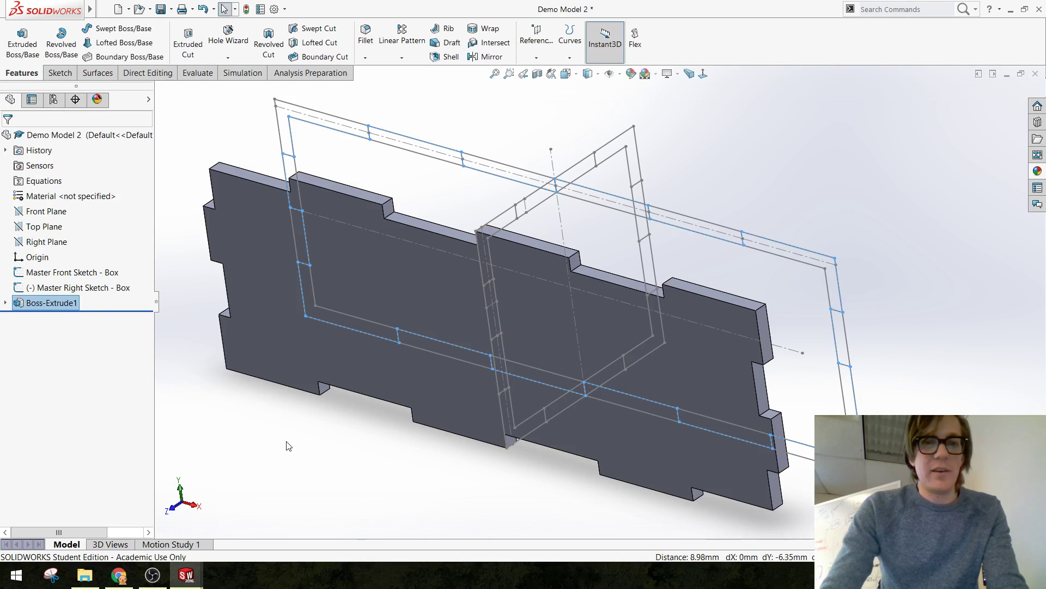
Try to mirror the extruded panel body about the Front Plane with Merge solids enabled
{"action": "mouse_move", "coordinate": [426, 354]}
{"action": "middle_mouse_down"}
{"action": "mouse_move", "coordinate": [411, 353]}
{"action": "mouse_move", "coordinate": [415, 363]}
{"action": "mouse_move", "coordinate": [438, 311]}
{"action": "mouse_move", "coordinate": [434, 325]}
{"action": "mouse_move", "coordinate": [402, 320]}
{"action": "mouse_move", "coordinate": [397, 346]}
{"action": "mouse_move", "coordinate": [412, 345]}
{"action": "middle_mouse_up"}
{"action": "middle_click_drag", "start_coordinate": [234, 324], "coordinate": [457, 377]}
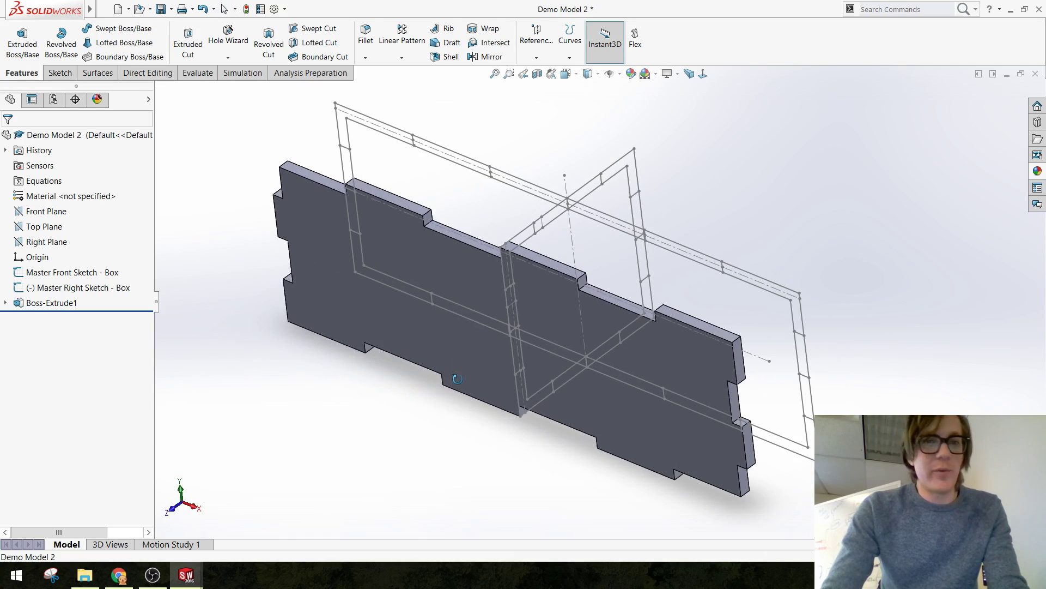
{"action": "left_click", "coordinate": [402, 60]}
{"action": "left_click", "coordinate": [397, 101]}
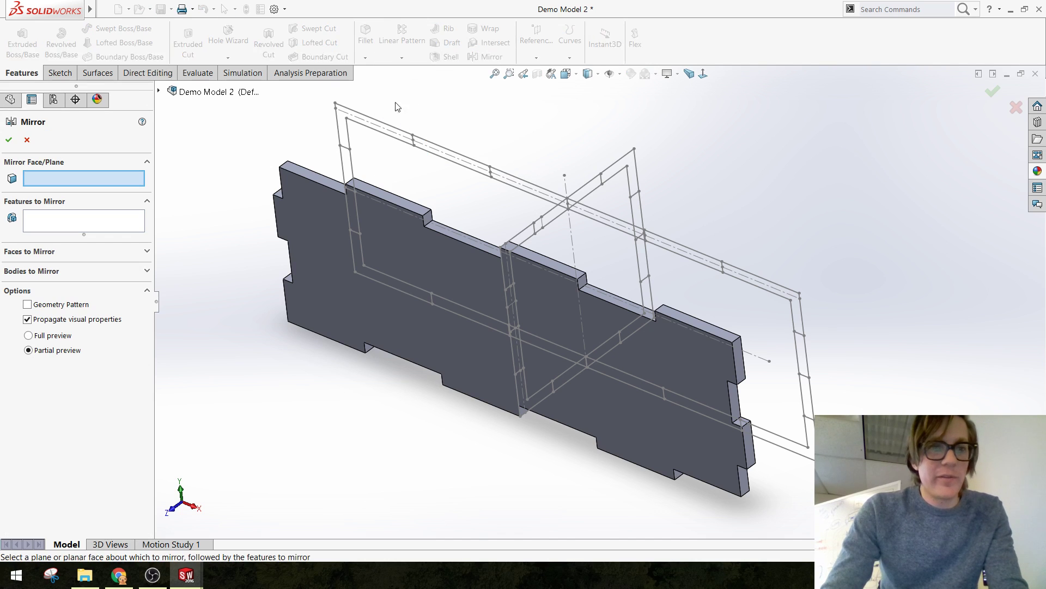
{"action": "left_click", "coordinate": [160, 92]}
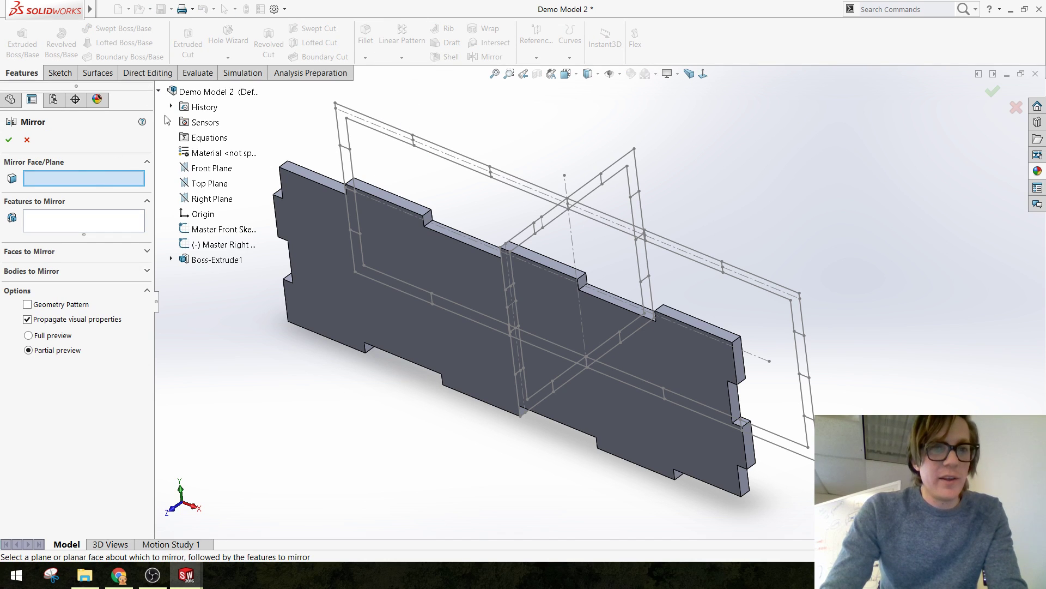
{"action": "left_click", "coordinate": [202, 168]}
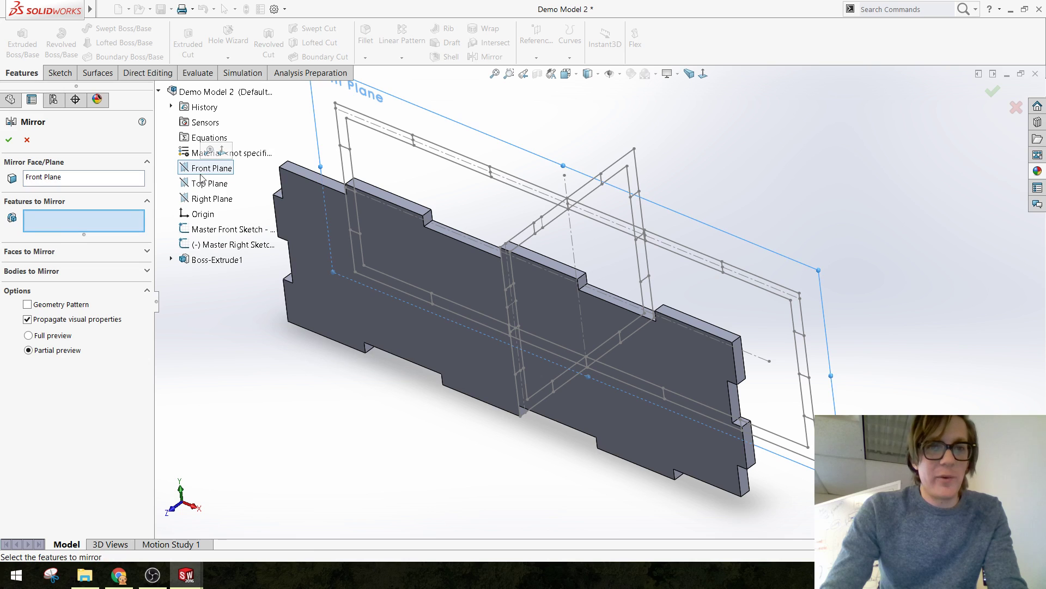
{"action": "left_click", "coordinate": [18, 271]}
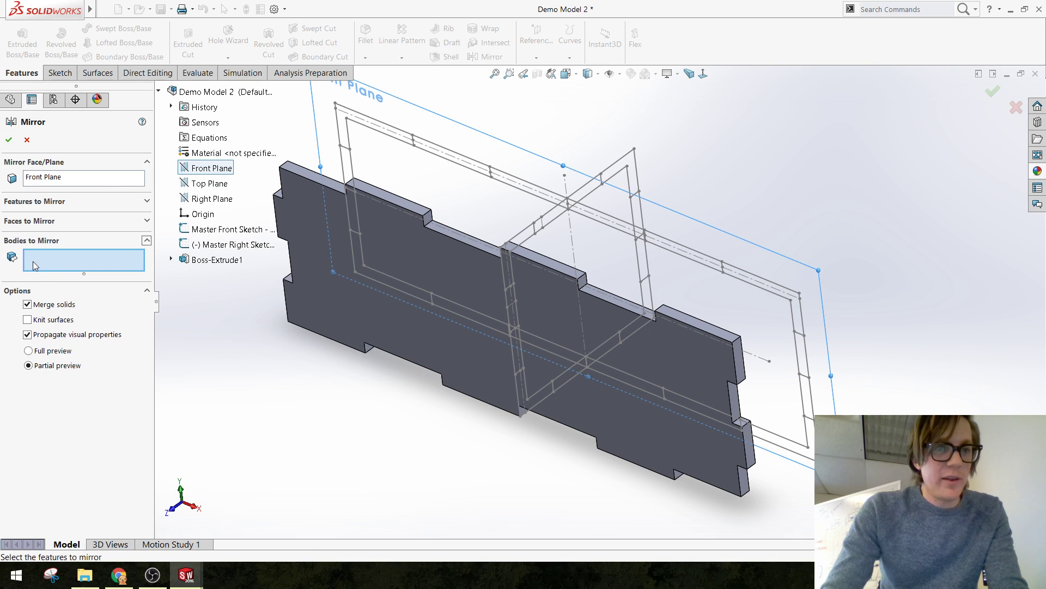
{"action": "left_click", "coordinate": [416, 263]}
{"action": "middle_click_drag", "start_coordinate": [415, 259], "coordinate": [338, 265]}
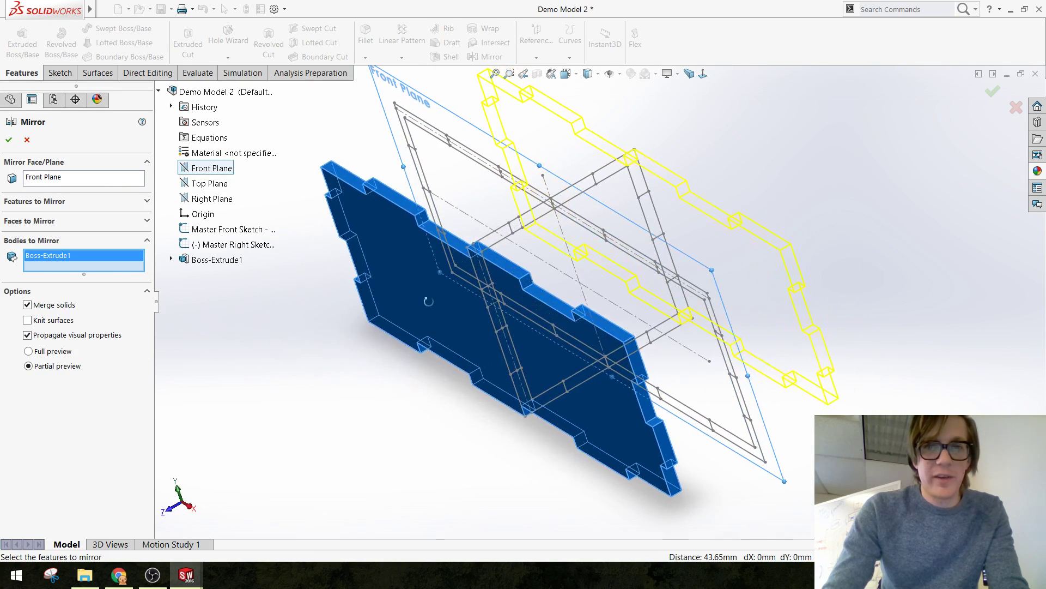
{"action": "left_click", "coordinate": [10, 140]}
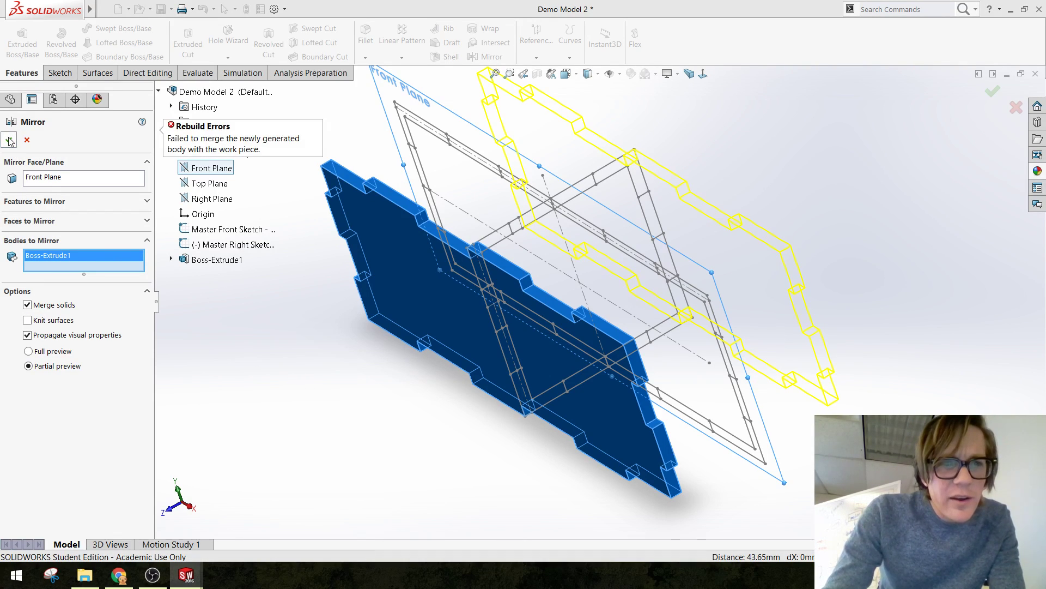
Disable Merge solids, complete the panel body mirror and save the model
{"action": "left_click", "coordinate": [45, 305]}
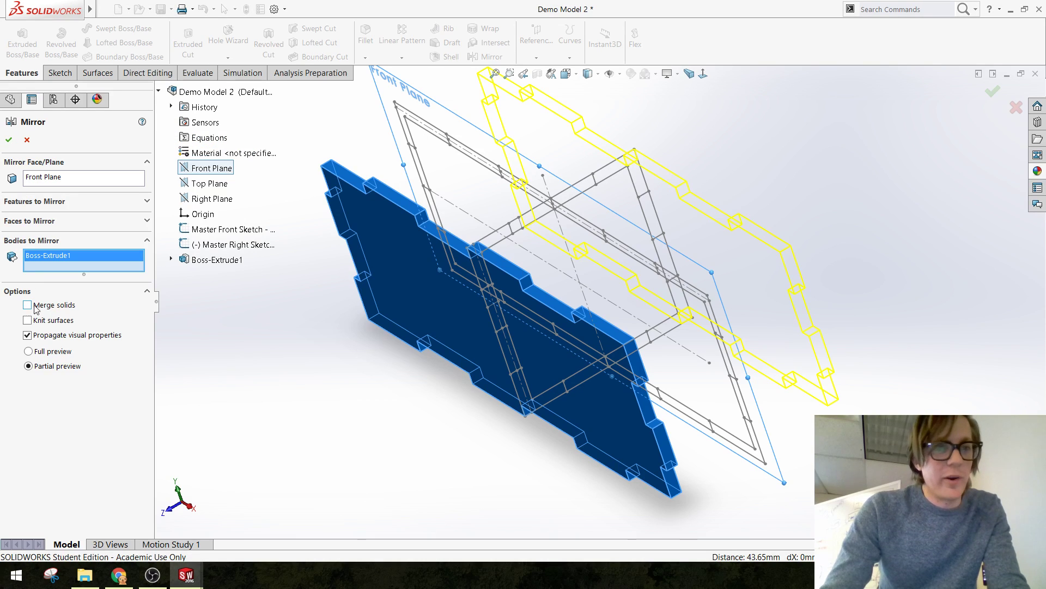
{"action": "left_click", "coordinate": [9, 140]}
{"action": "middle_click_drag", "start_coordinate": [372, 434], "coordinate": [382, 404]}
{"action": "key", "text": "ctrl+s"}
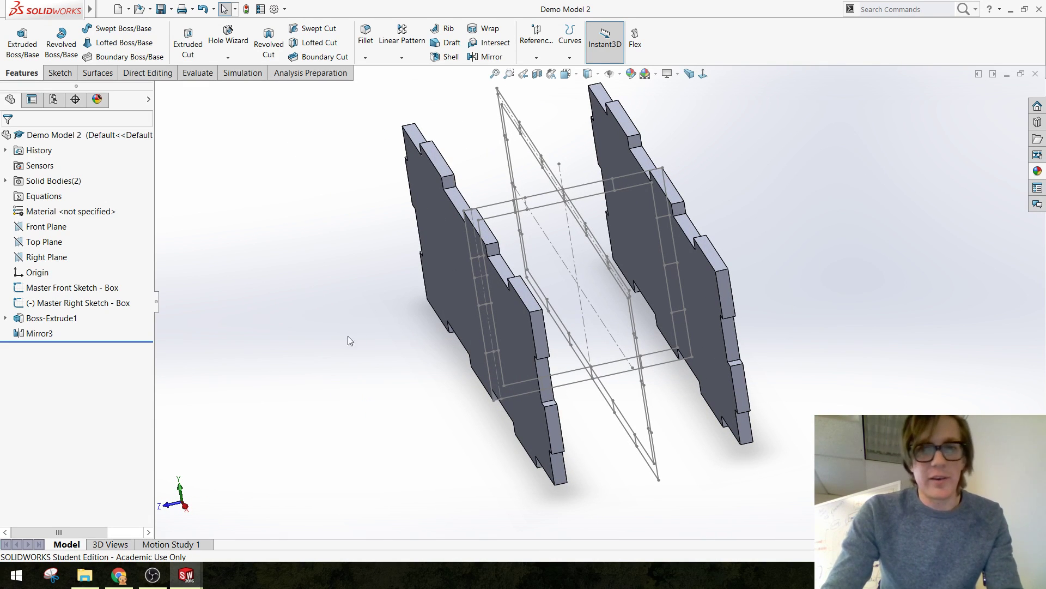
Set the overall height dimension of Master Front Sketch - Box to 125 mm
{"action": "middle_click_drag", "start_coordinate": [350, 341], "coordinate": [474, 328]}
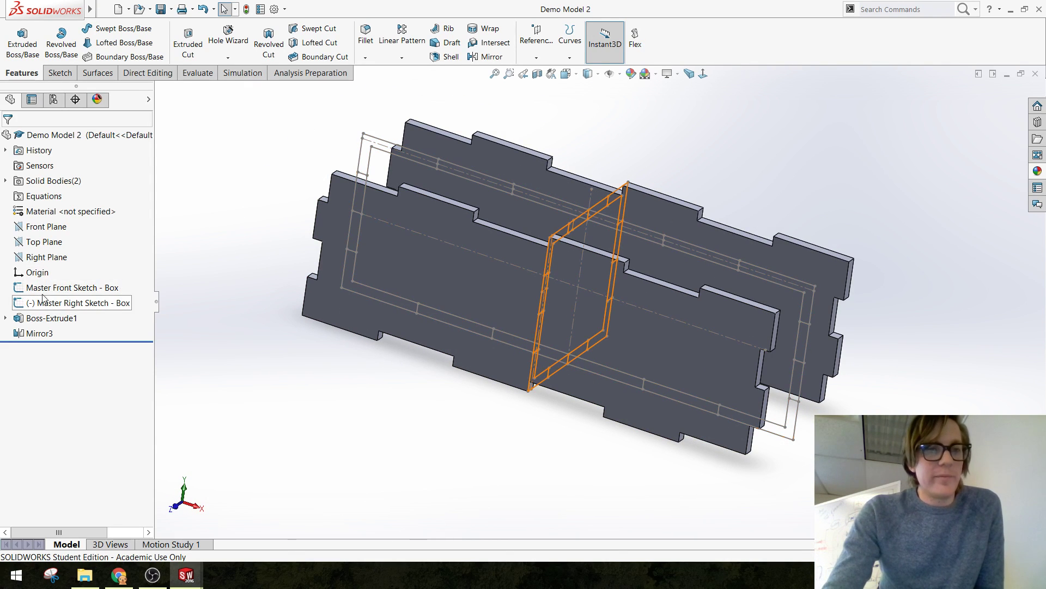
{"action": "left_click", "coordinate": [71, 287]}
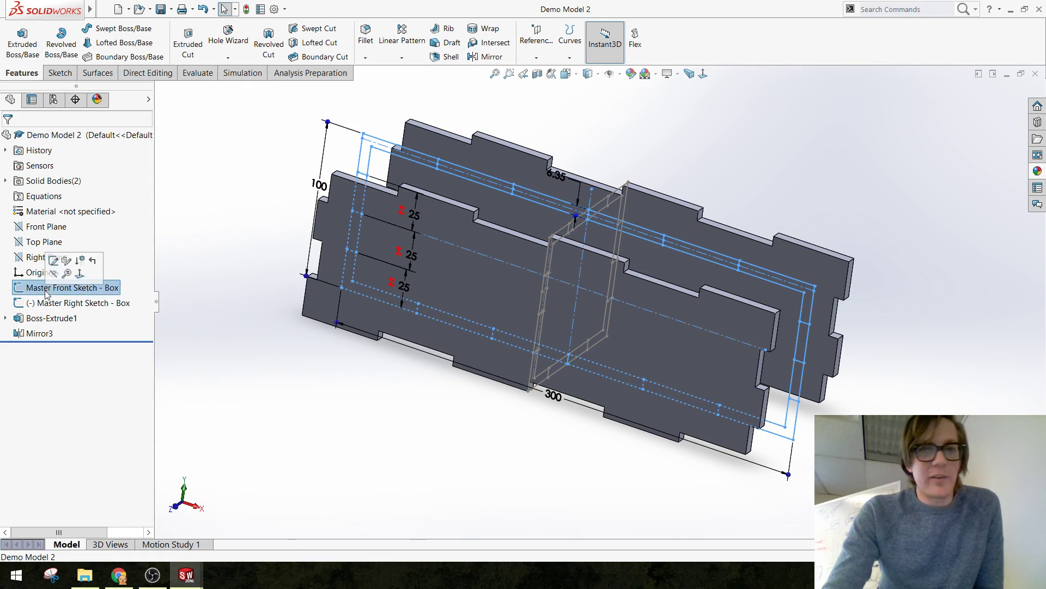
{"action": "left_click", "coordinate": [320, 186]}
{"action": "double_click", "coordinate": [319, 185]}
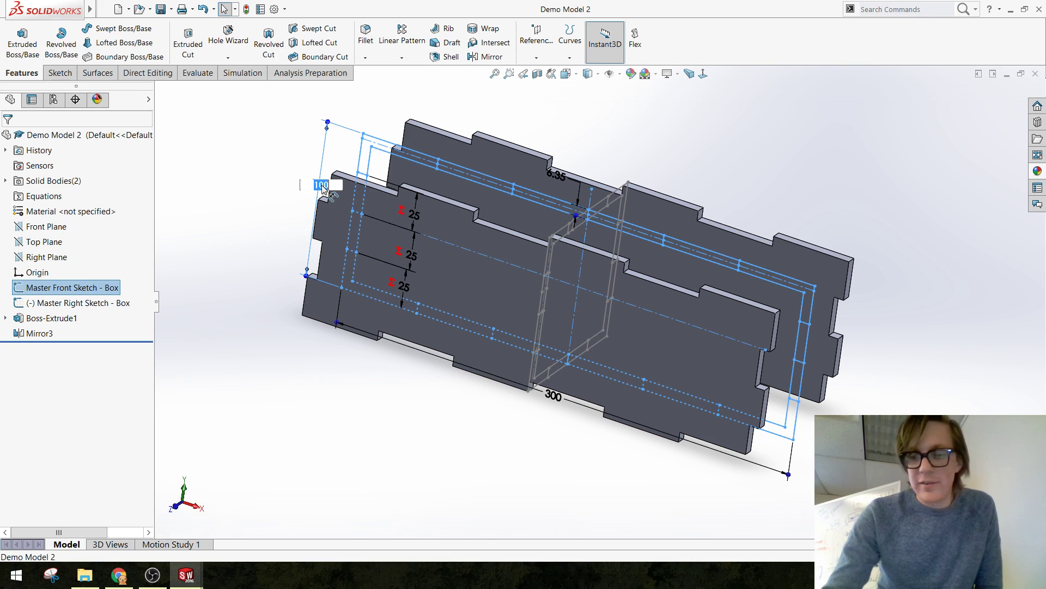
{"action": "type", "text": "125"}
{"action": "key", "text": "Return"}
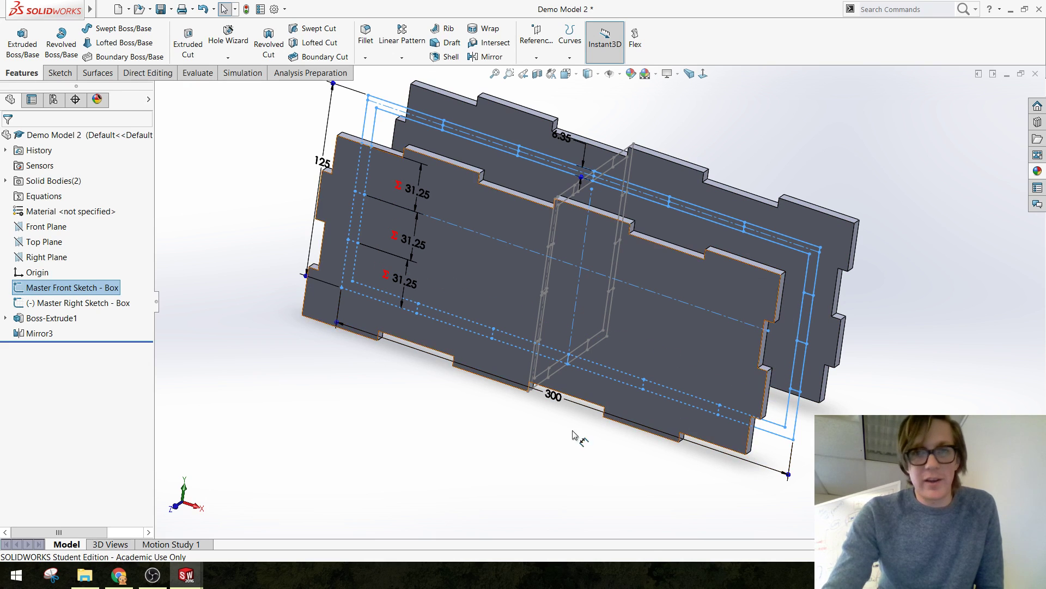
{"action": "left_click", "coordinate": [420, 446]}
{"action": "mouse_move", "coordinate": [420, 445]}
{"action": "middle_mouse_down"}
{"action": "mouse_move", "coordinate": [380, 385]}
{"action": "mouse_move", "coordinate": [399, 404]}
{"action": "mouse_move", "coordinate": [404, 461]}
{"action": "middle_mouse_up"}
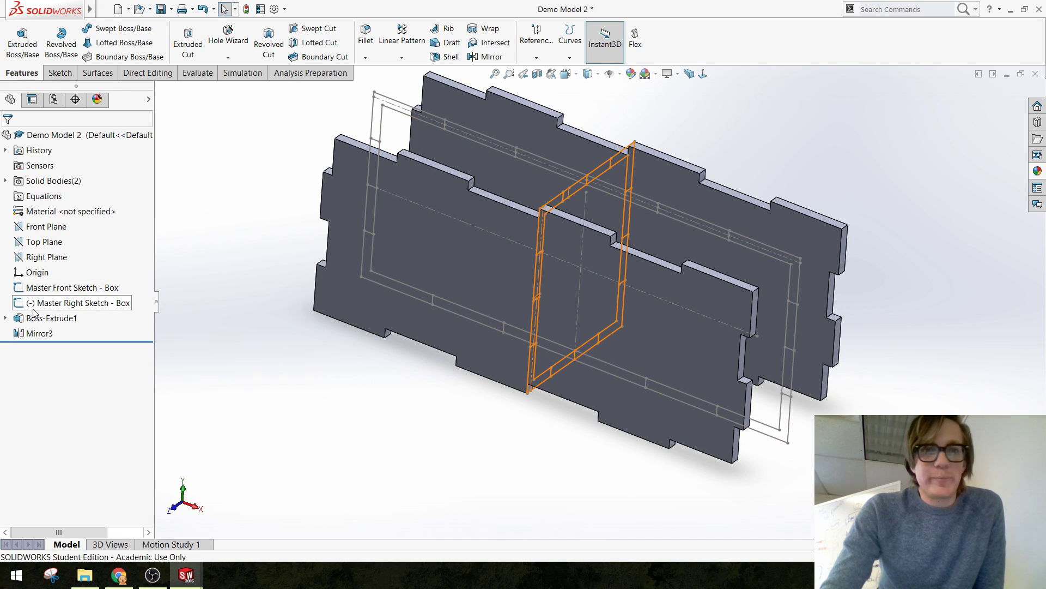
{"action": "middle_click_drag", "start_coordinate": [376, 381], "coordinate": [346, 363]}
{"action": "middle_click_drag", "start_coordinate": [517, 378], "coordinate": [436, 375]}
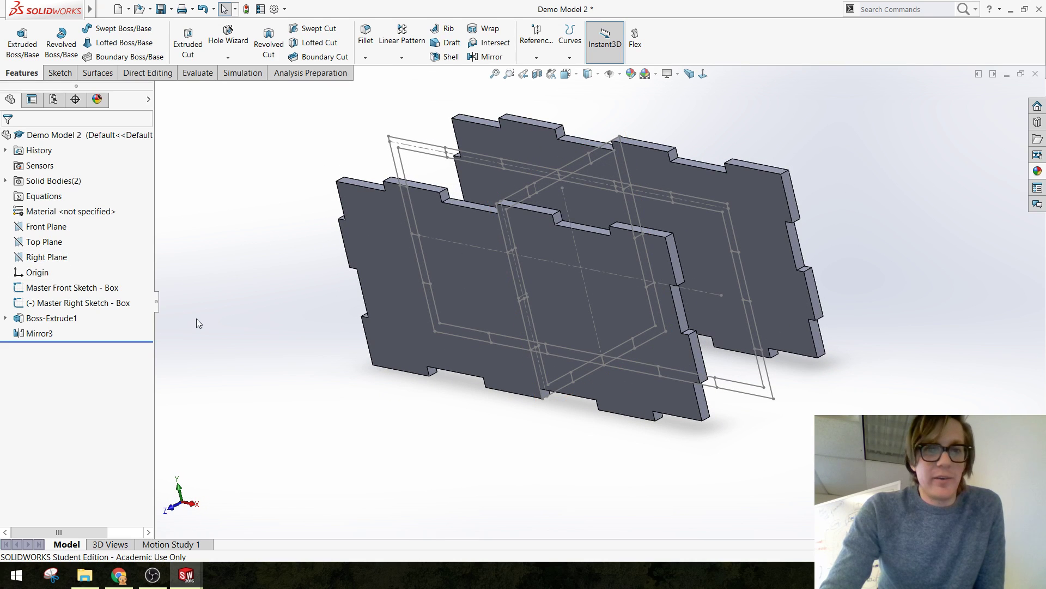
Start a sketch on the Right Plane and convert all of Master Right Sketch - Box into it
{"action": "left_click", "coordinate": [72, 302]}
{"action": "mouse_move", "coordinate": [350, 439]}
{"action": "middle_mouse_down"}
{"action": "mouse_move", "coordinate": [304, 426]}
{"action": "mouse_move", "coordinate": [355, 423]}
{"action": "mouse_move", "coordinate": [320, 449]}
{"action": "mouse_move", "coordinate": [354, 433]}
{"action": "middle_mouse_up"}
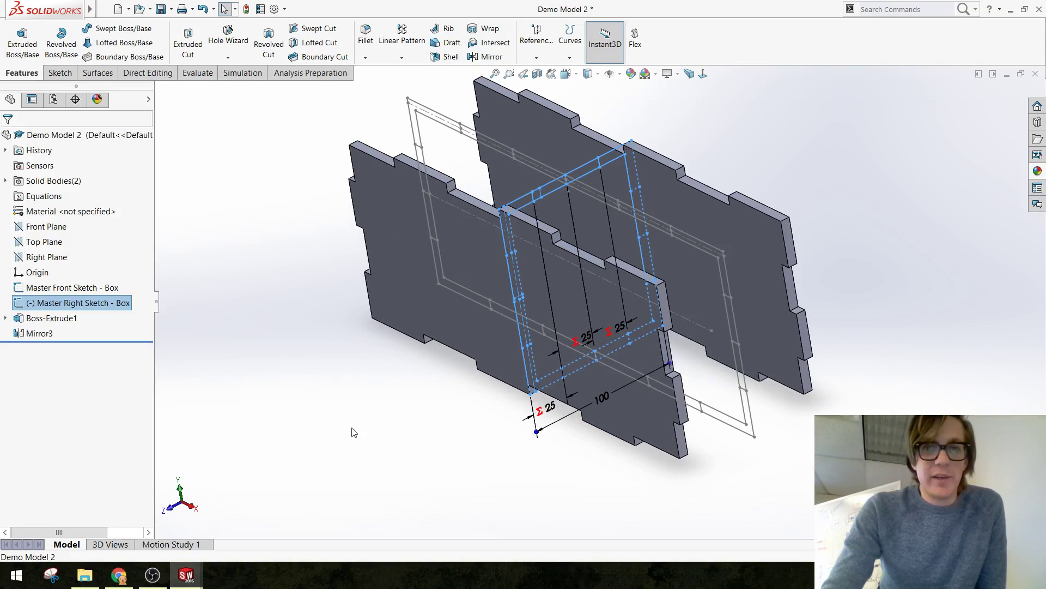
{"action": "left_click", "coordinate": [25, 260]}
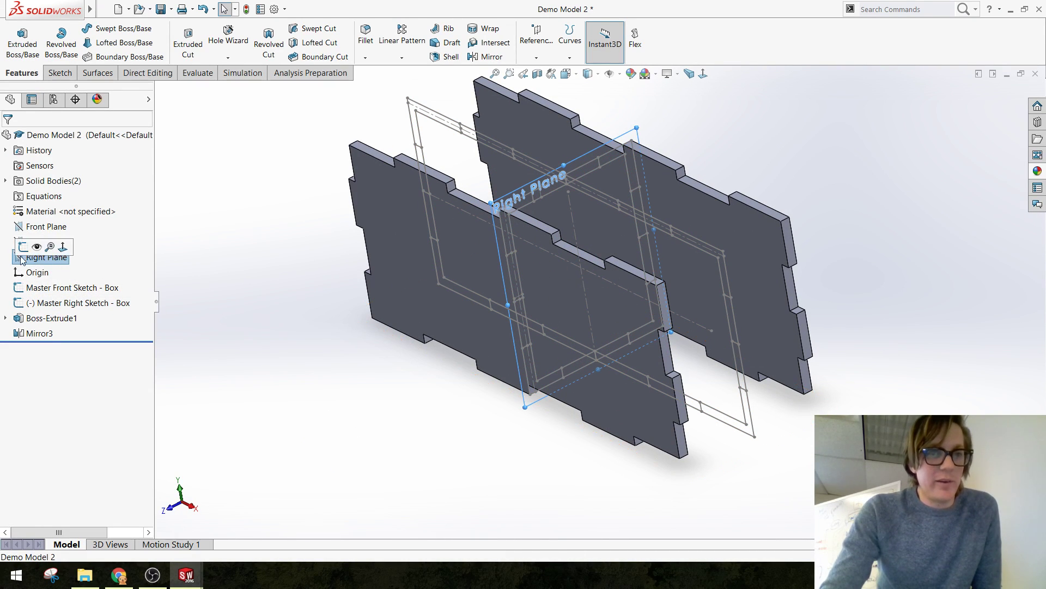
{"action": "left_click", "coordinate": [26, 244]}
{"action": "left_click", "coordinate": [240, 274]}
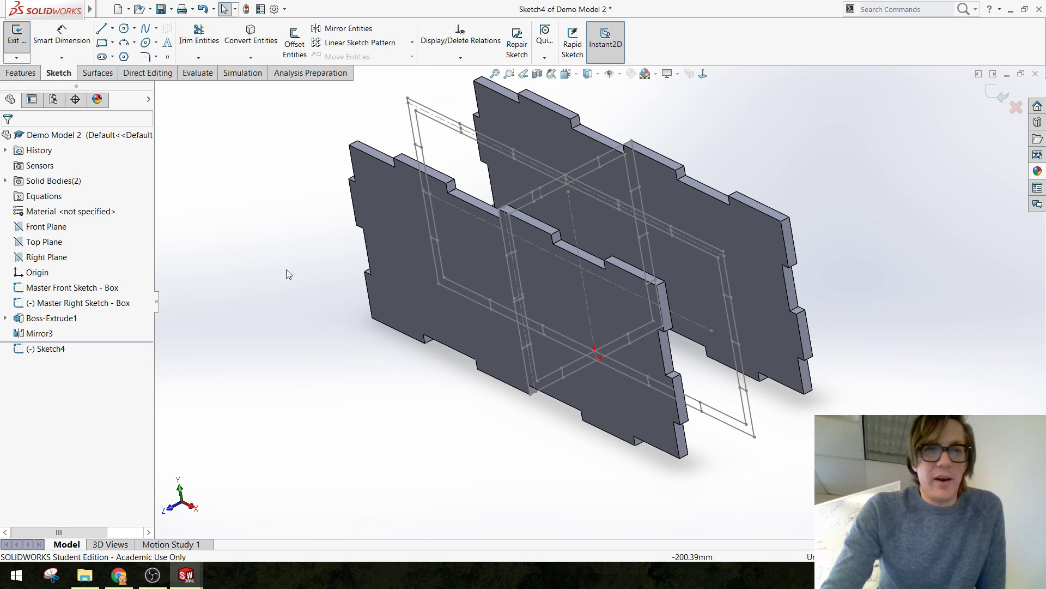
{"action": "left_click", "coordinate": [252, 39]}
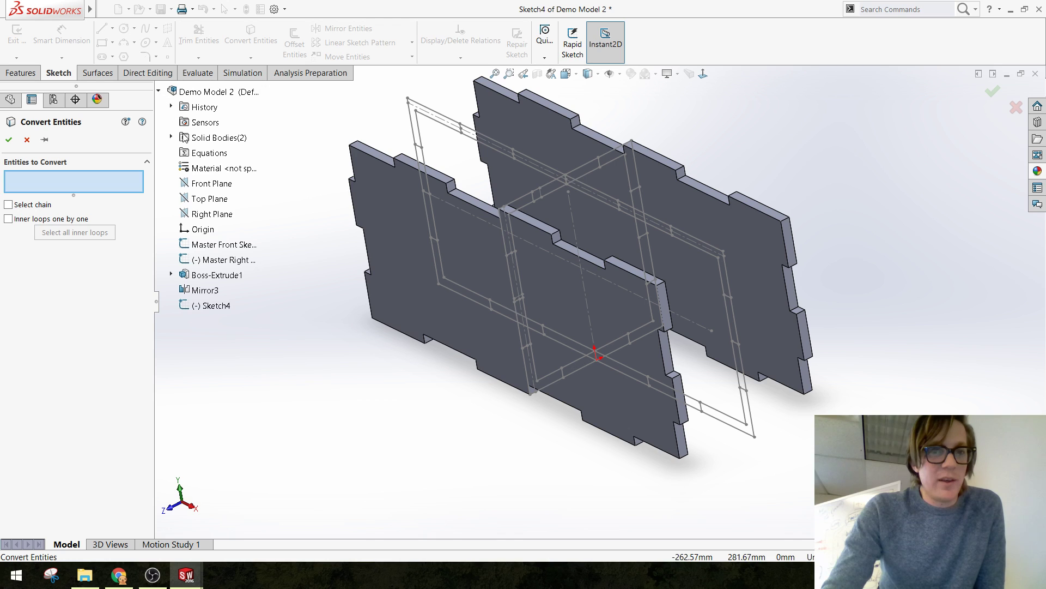
{"action": "left_click", "coordinate": [215, 261]}
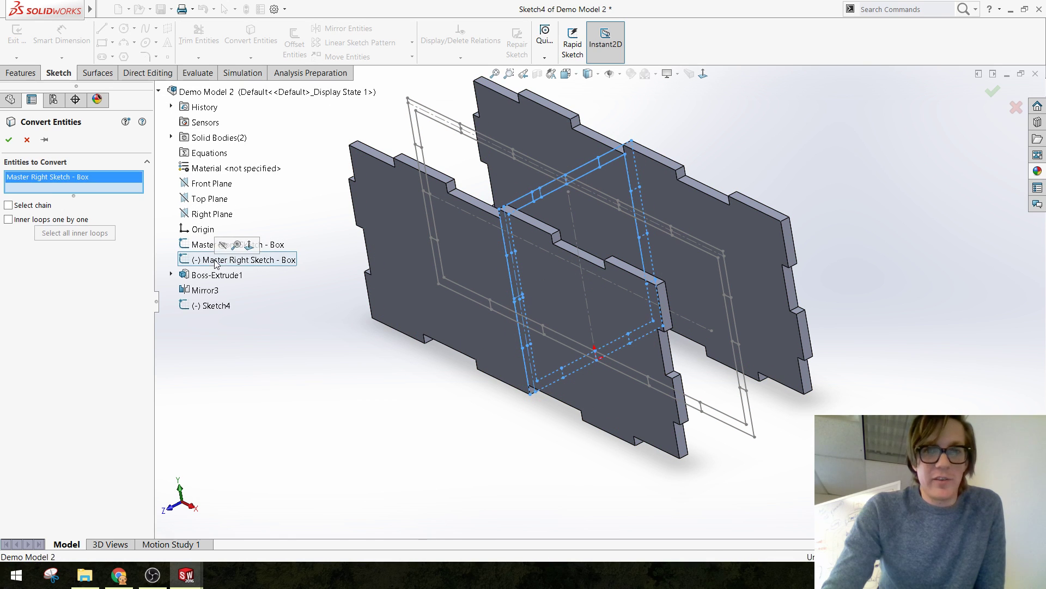
{"action": "left_click", "coordinate": [9, 140]}
Trim both vertical edges of the converted side panel outline into alternating finger-joint tabs and notches
{"action": "mouse_move", "coordinate": [342, 360]}
{"action": "middle_mouse_down"}
{"action": "mouse_move", "coordinate": [337, 337]}
{"action": "mouse_move", "coordinate": [354, 350]}
{"action": "middle_mouse_up"}
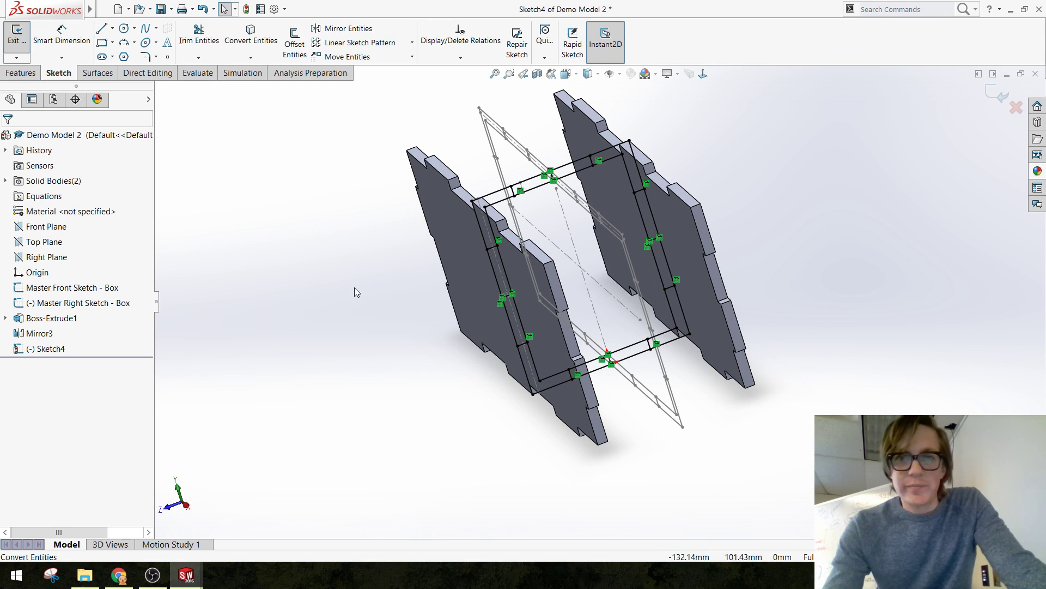
{"action": "mouse_move", "coordinate": [354, 288]}
{"action": "middle_mouse_down"}
{"action": "mouse_move", "coordinate": [369, 306]}
{"action": "mouse_move", "coordinate": [558, 322]}
{"action": "mouse_move", "coordinate": [460, 314]}
{"action": "mouse_move", "coordinate": [551, 334]}
{"action": "mouse_move", "coordinate": [547, 360]}
{"action": "mouse_move", "coordinate": [556, 325]}
{"action": "mouse_move", "coordinate": [539, 318]}
{"action": "mouse_move", "coordinate": [502, 335]}
{"action": "middle_mouse_up"}
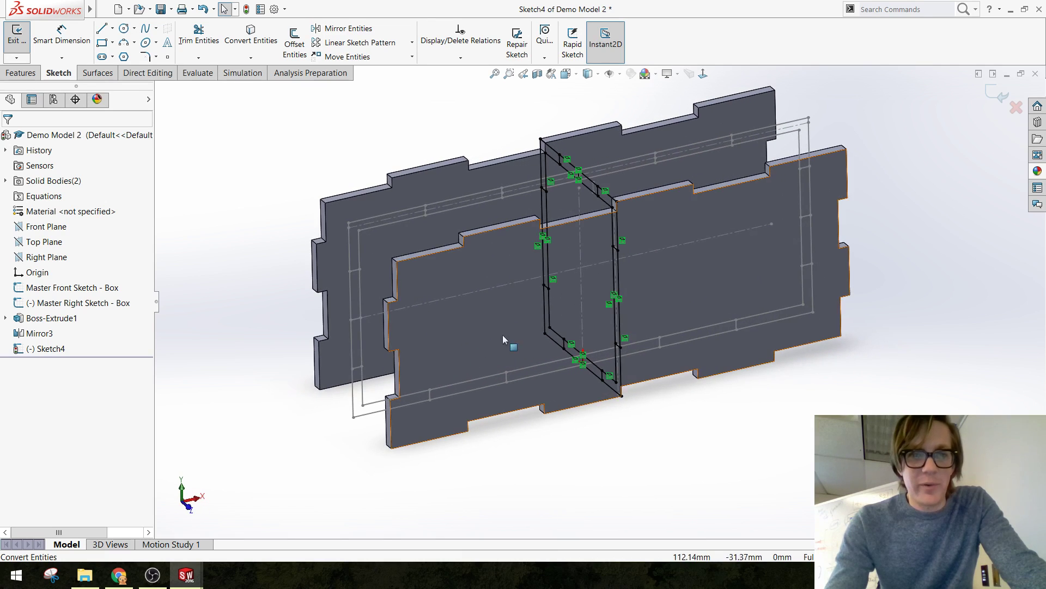
{"action": "middle_click_drag", "start_coordinate": [289, 324], "coordinate": [319, 341]}
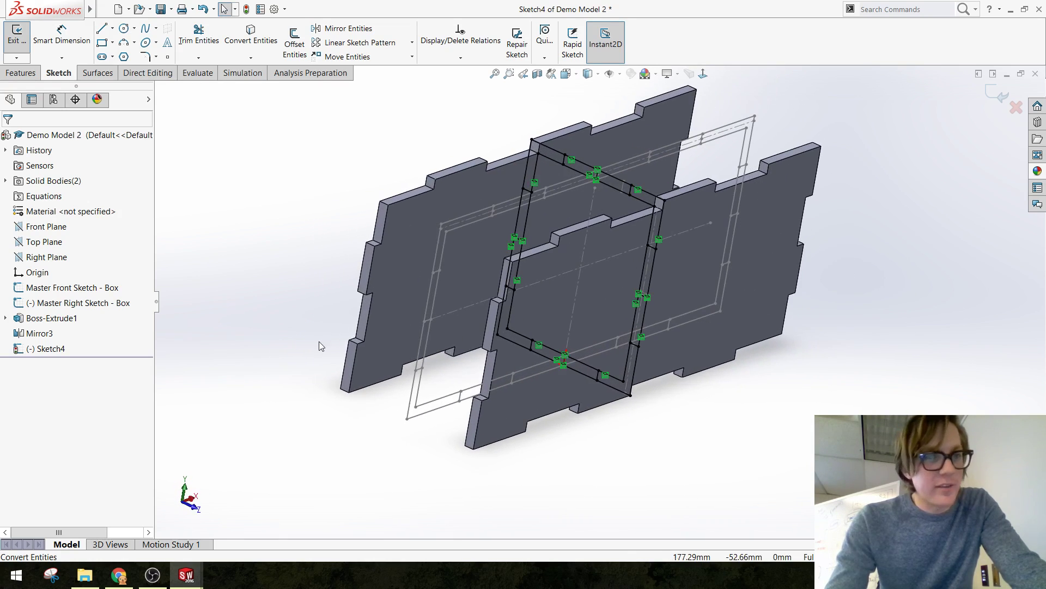
{"action": "middle_click_drag", "start_coordinate": [442, 312], "coordinate": [422, 330]}
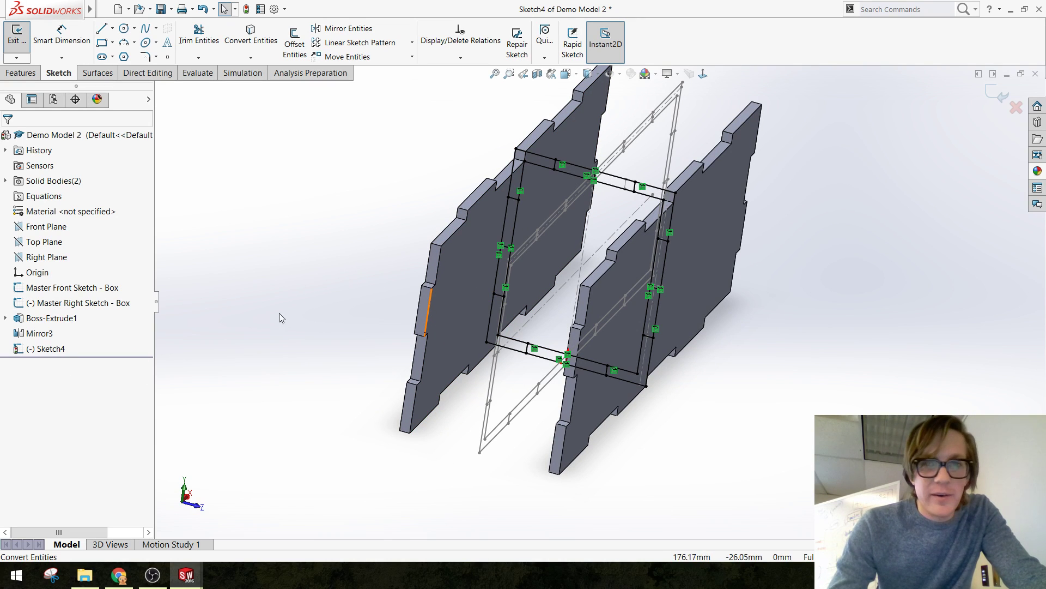
{"action": "middle_click_drag", "start_coordinate": [279, 317], "coordinate": [289, 313]}
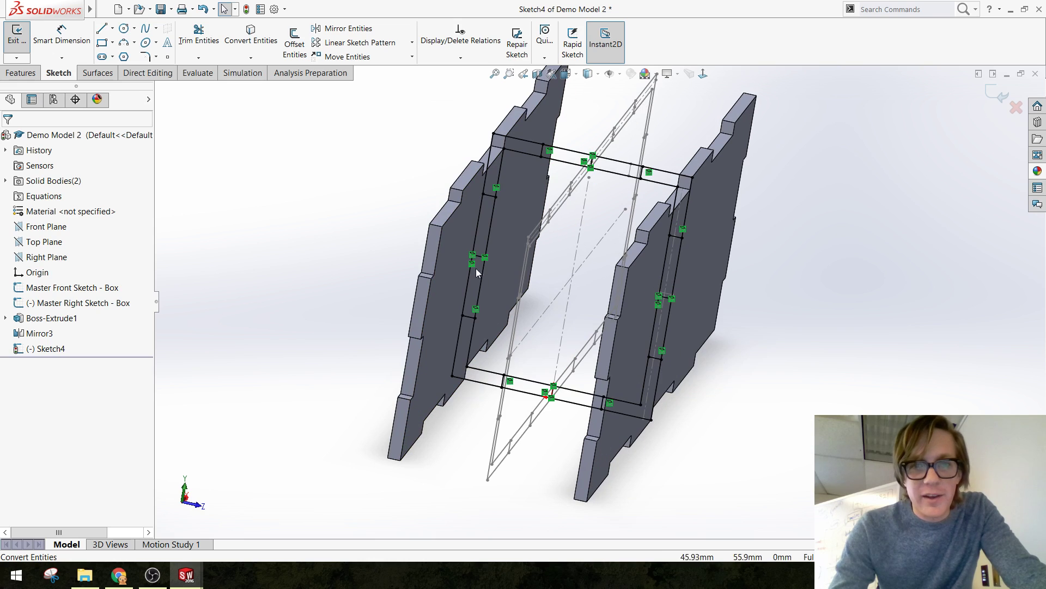
{"action": "left_click", "coordinate": [430, 251]}
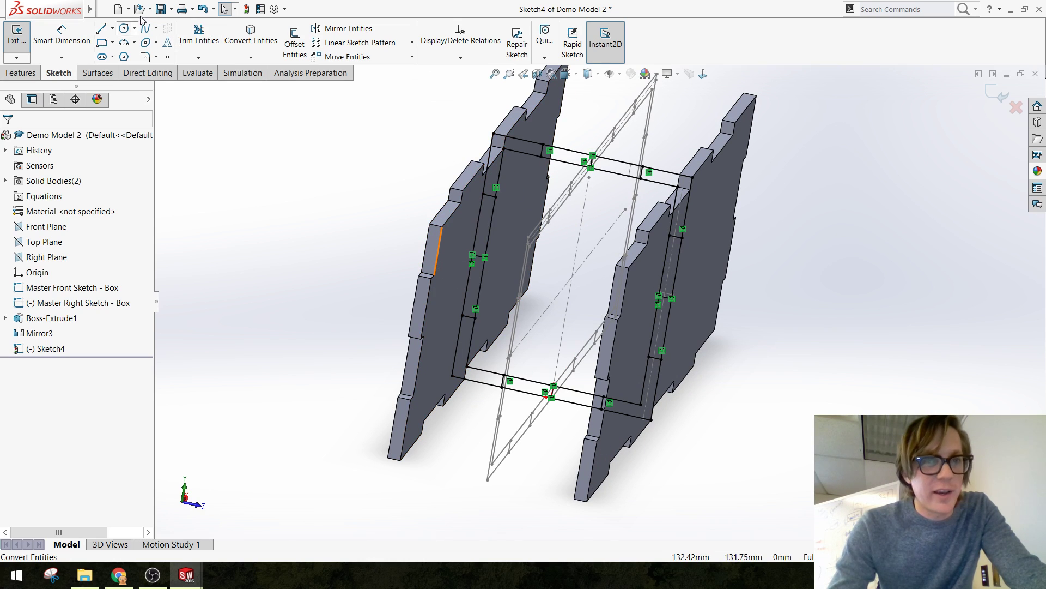
{"action": "left_click", "coordinate": [196, 37]}
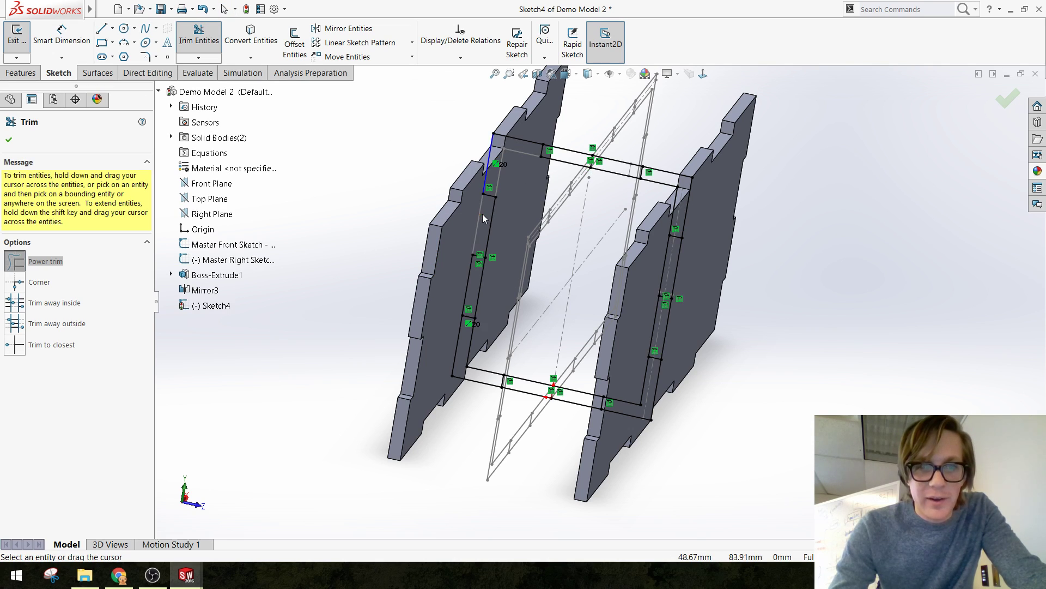
{"action": "left_click", "coordinate": [703, 74]}
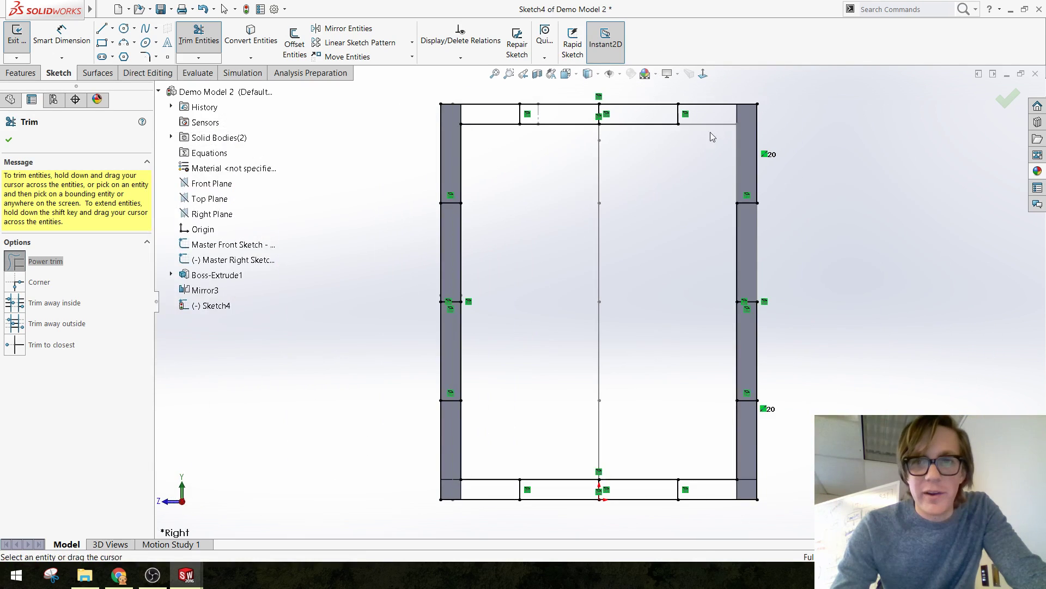
{"action": "key", "text": "ctrl+shift+z"}
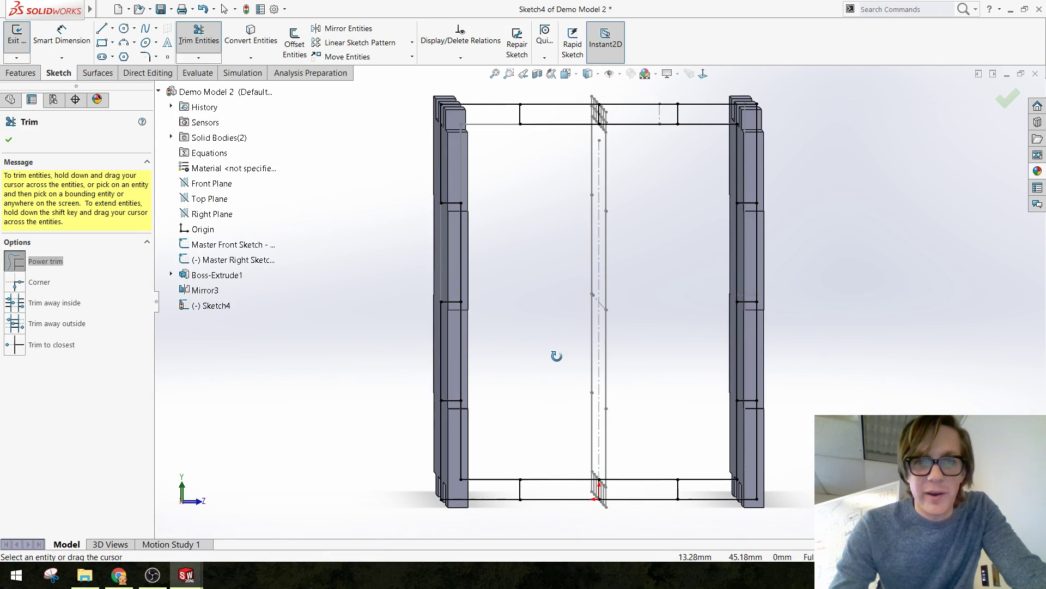
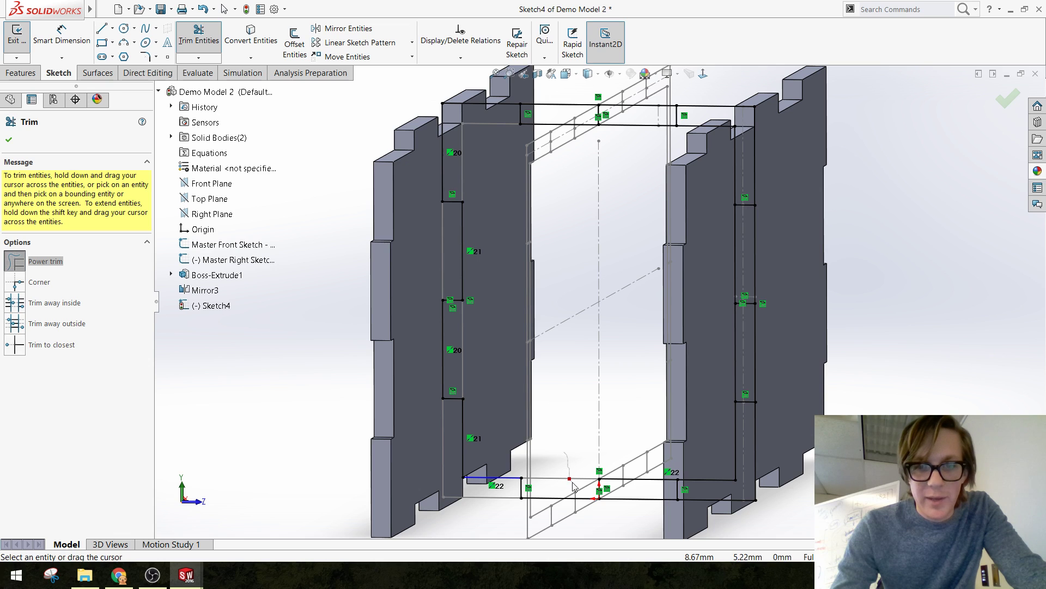
{"action": "key", "text": "f"}
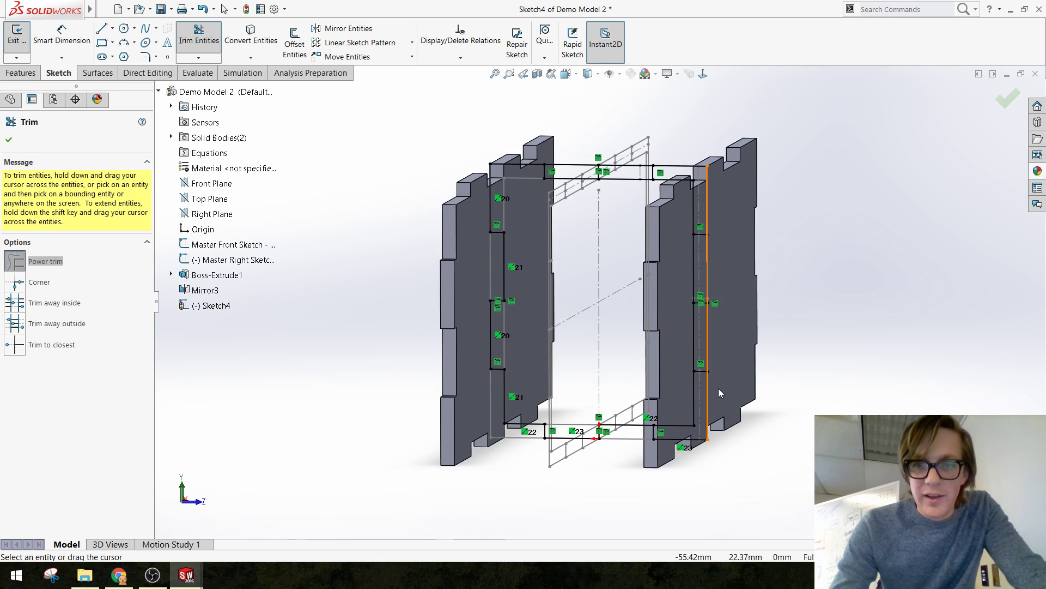
{"action": "mouse_move", "coordinate": [602, 346]}
{"action": "middle_mouse_down"}
{"action": "mouse_move", "coordinate": [641, 327]}
{"action": "mouse_move", "coordinate": [649, 306]}
{"action": "mouse_move", "coordinate": [644, 347]}
{"action": "mouse_move", "coordinate": [654, 352]}
{"action": "middle_mouse_up"}
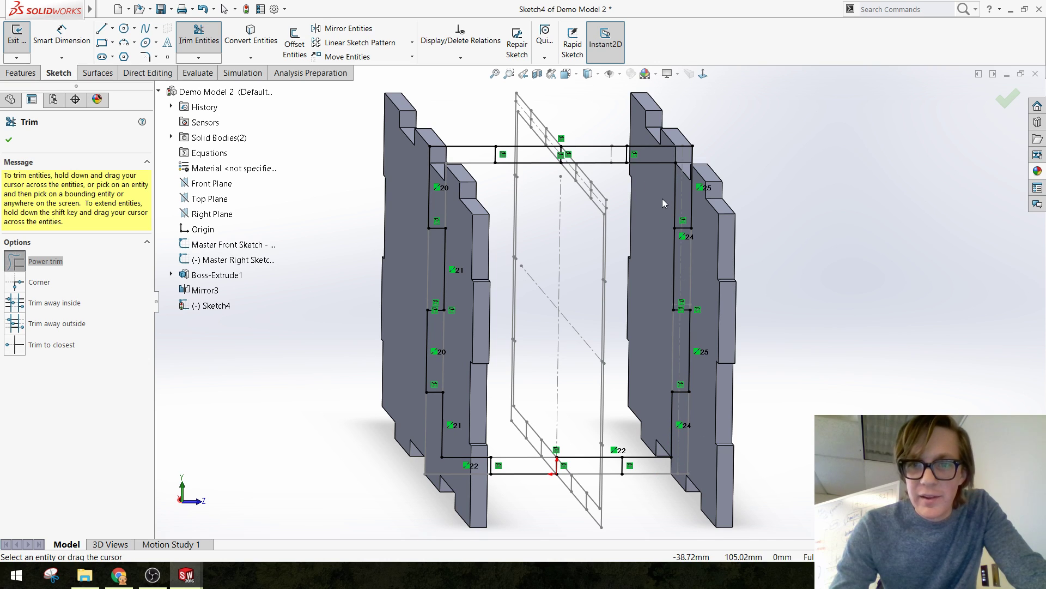
Trim the side panel outline's top edge to a central notch and its bottom edge to a central tab, removing the leftover dividing lines
{"action": "left_click_drag", "start_coordinate": [662, 198], "coordinate": [682, 192]}
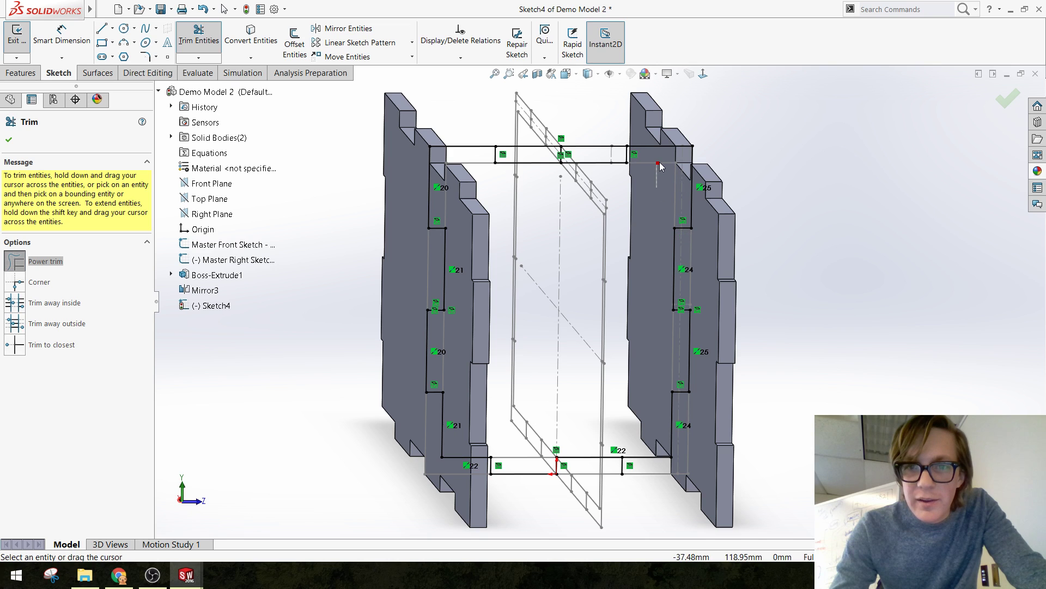
{"action": "middle_click_drag", "start_coordinate": [601, 250], "coordinate": [569, 146]}
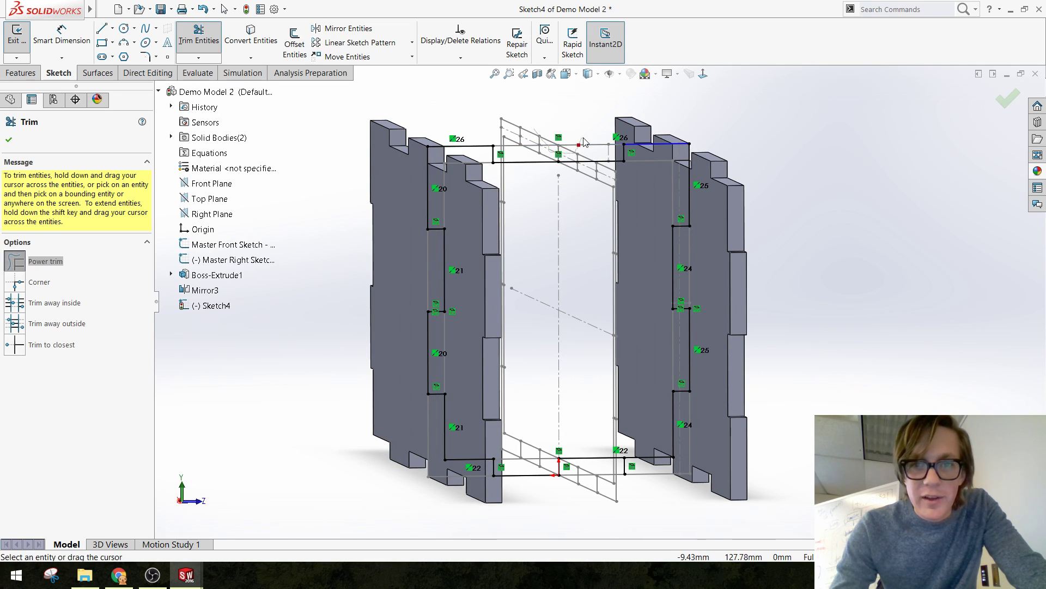
{"action": "mouse_move", "coordinate": [593, 288]}
{"action": "middle_mouse_down"}
{"action": "mouse_move", "coordinate": [579, 226]}
{"action": "mouse_move", "coordinate": [567, 245]}
{"action": "mouse_move", "coordinate": [583, 360]}
{"action": "middle_mouse_up"}
{"action": "scroll", "coordinate": [583, 369], "scroll_direction": "down", "scroll_amount": 5}
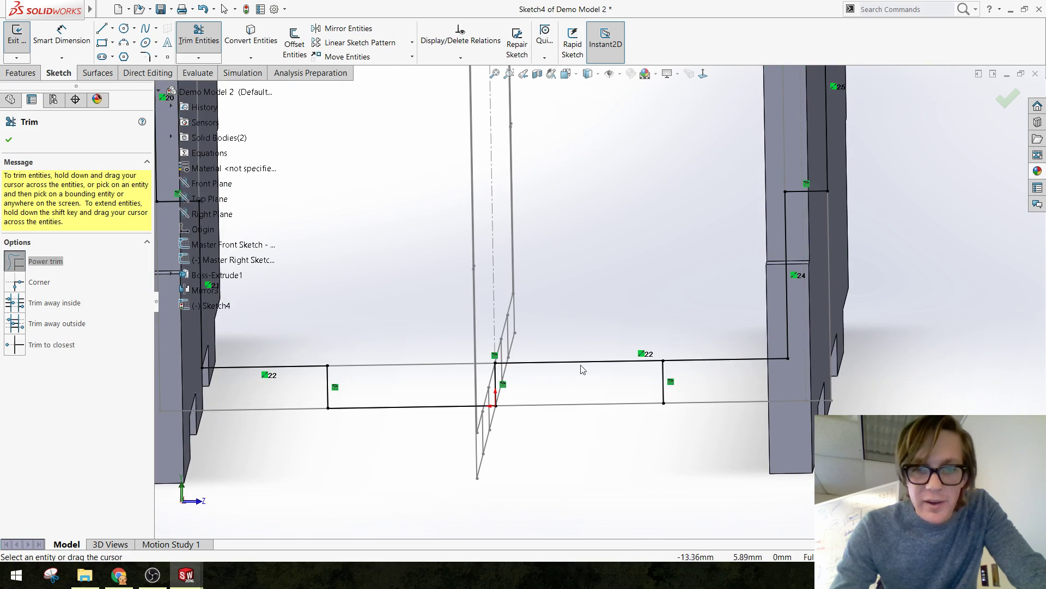
{"action": "left_click", "coordinate": [664, 380]}
{"action": "left_click", "coordinate": [556, 307]}
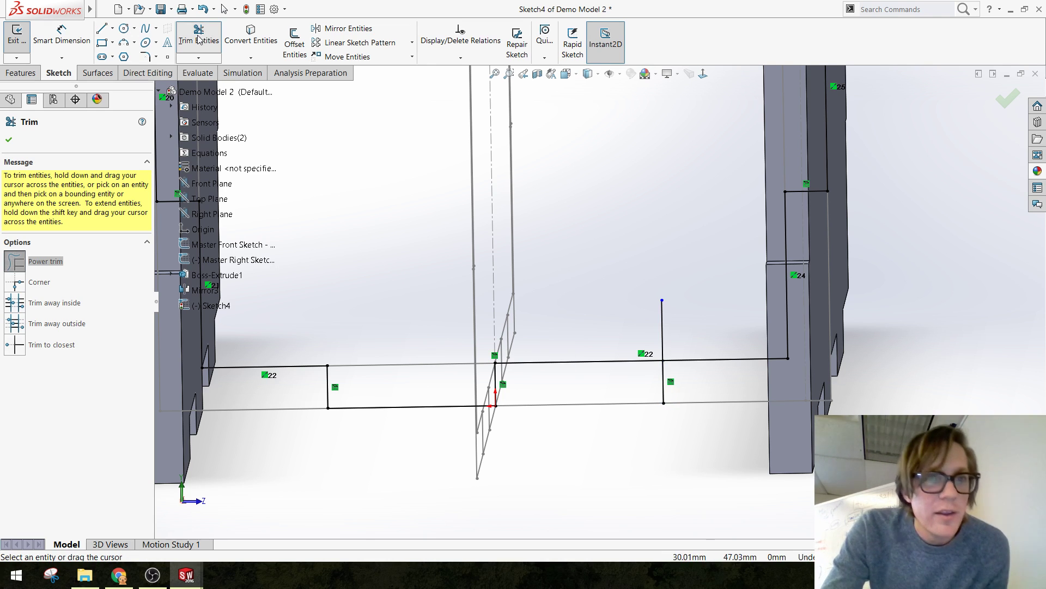
{"action": "left_click", "coordinate": [444, 409]}
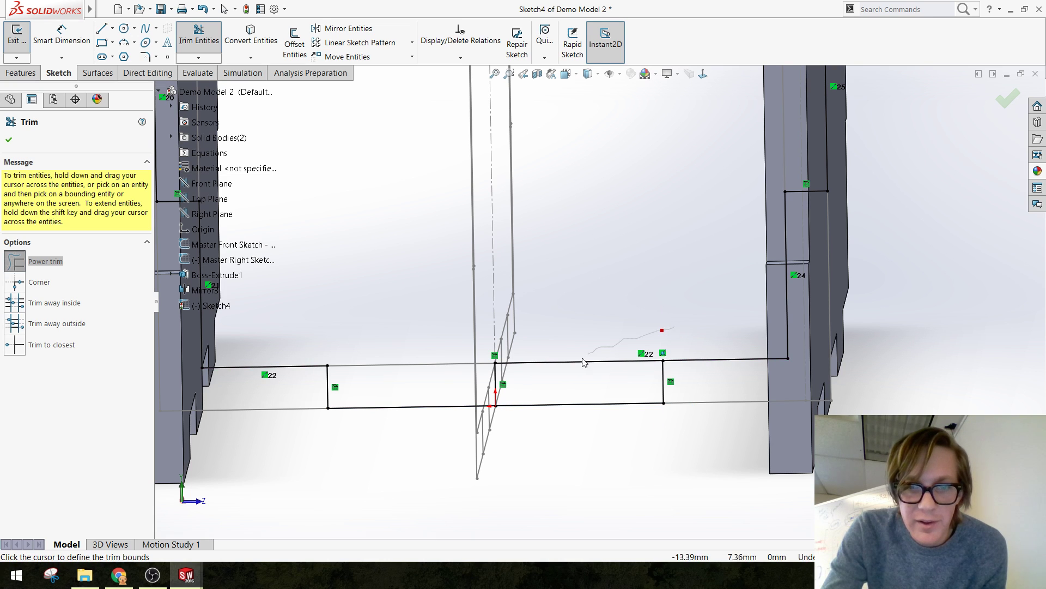
{"action": "scroll", "coordinate": [624, 396], "scroll_direction": "up", "scroll_amount": 3}
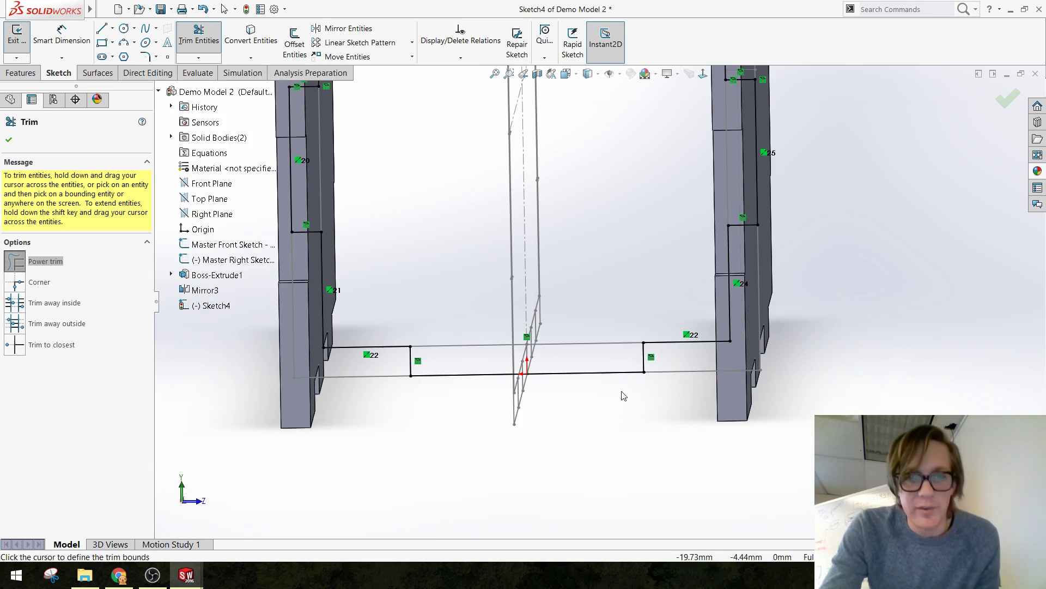
{"action": "key", "text": "Escape"}
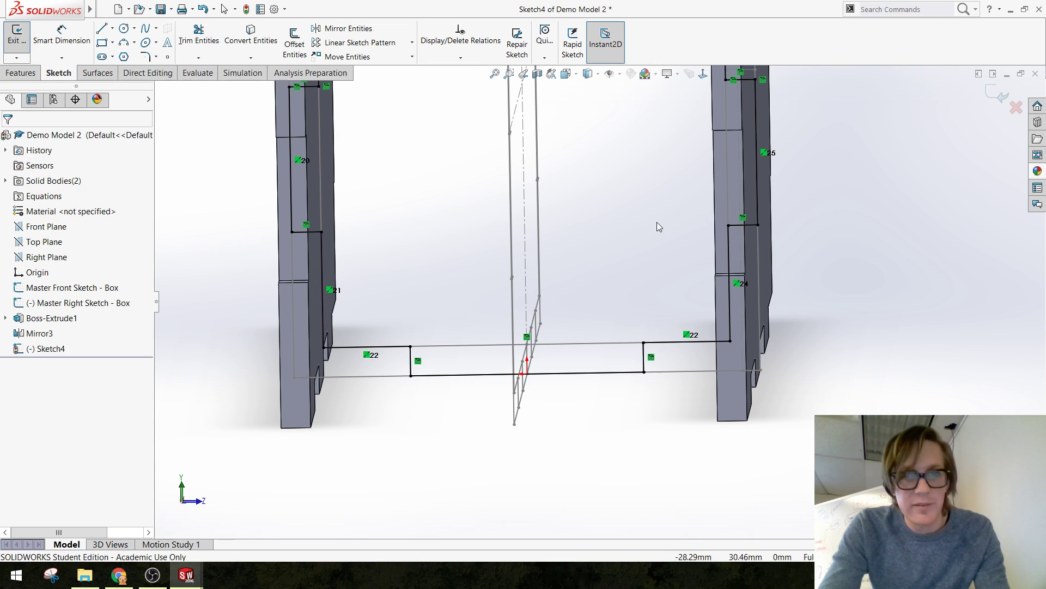
Start a boss extrusion of the side profile from a vertex, using the outer top corner of Master Front Sketch - Box at the box's end
{"action": "scroll", "coordinate": [627, 230], "scroll_direction": "up", "scroll_amount": 2}
{"action": "middle_click_drag", "start_coordinate": [620, 218], "coordinate": [599, 192]}
{"action": "scroll", "coordinate": [600, 192], "scroll_direction": "down", "scroll_amount": 2}
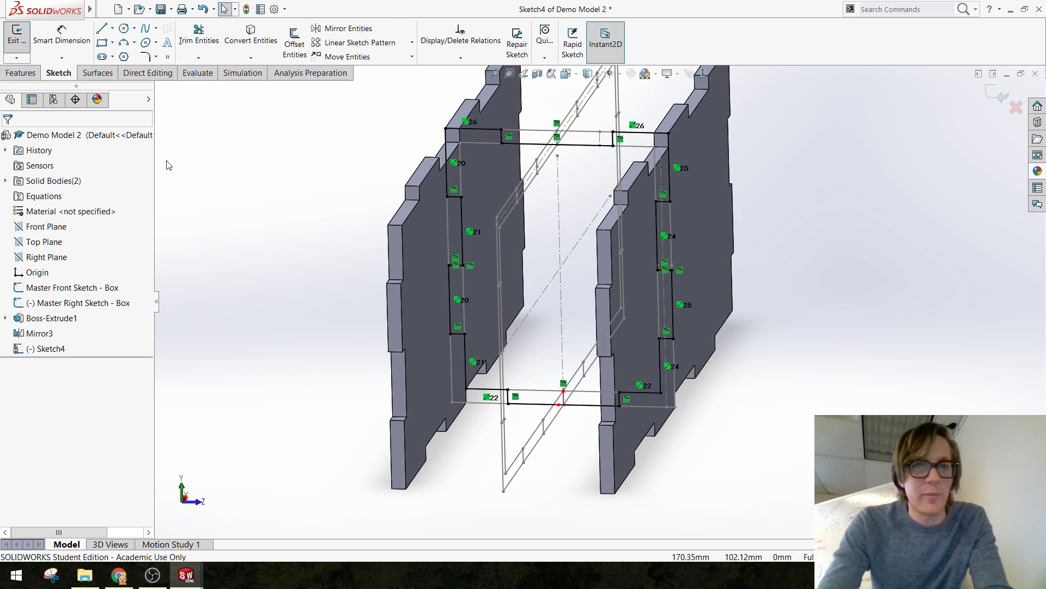
{"action": "middle_click_drag", "start_coordinate": [350, 237], "coordinate": [329, 245]}
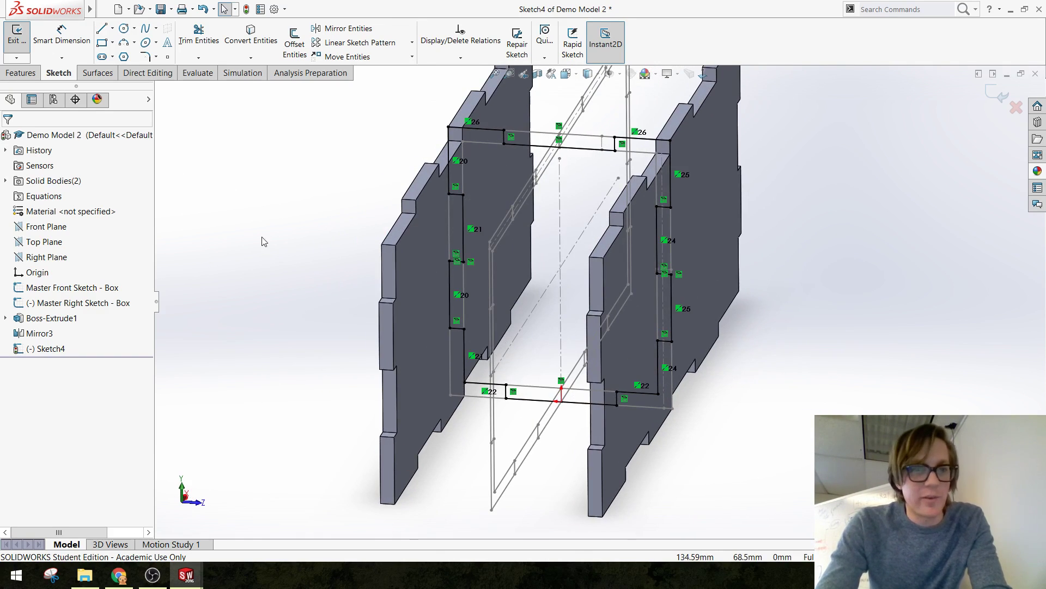
{"action": "left_click", "coordinate": [25, 73]}
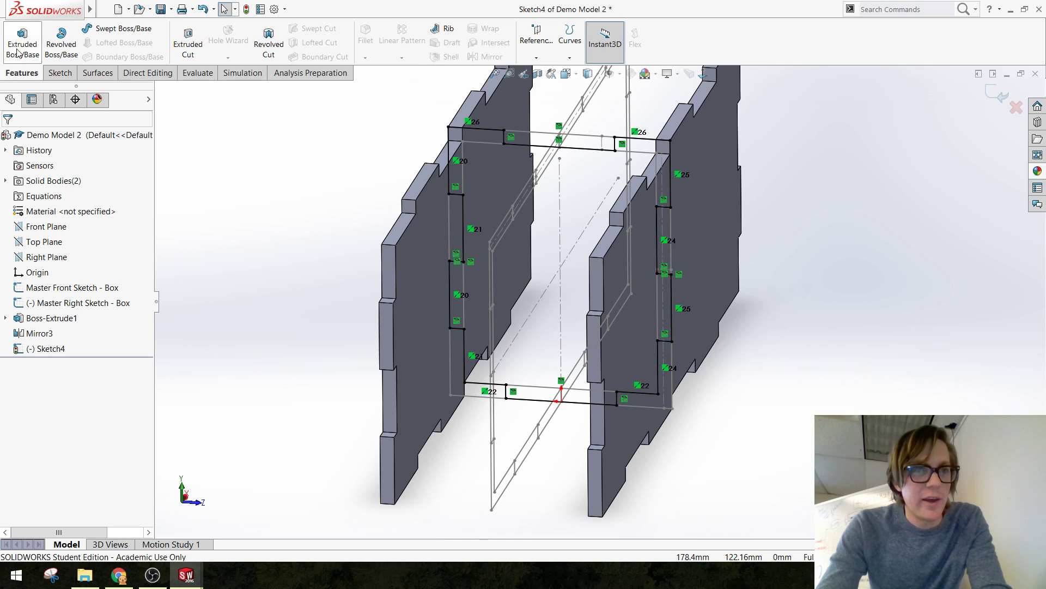
{"action": "left_click", "coordinate": [22, 41]}
{"action": "middle_click_drag", "start_coordinate": [525, 324], "coordinate": [458, 359]}
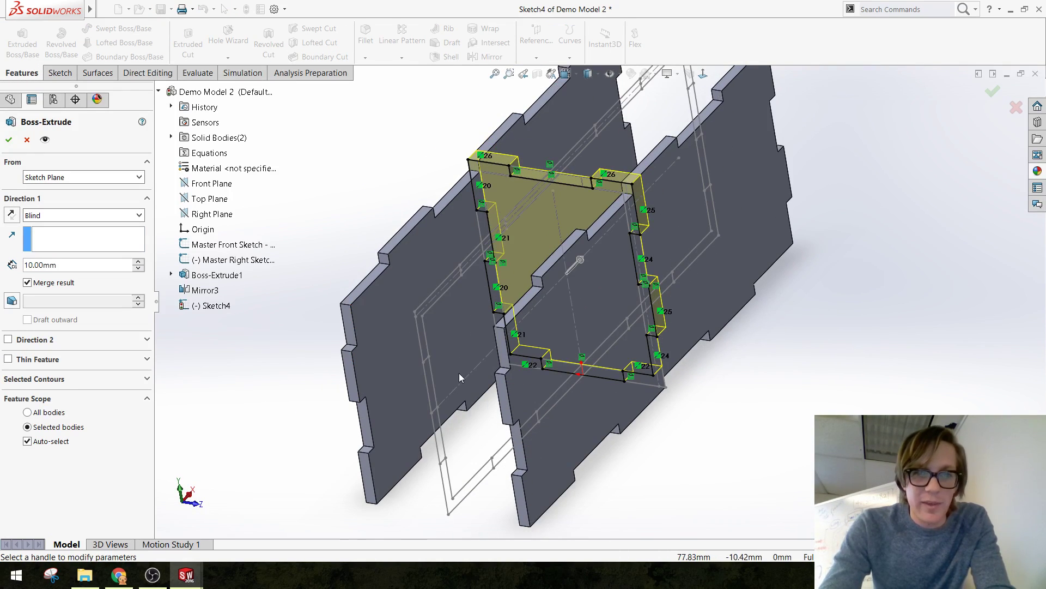
{"action": "left_click", "coordinate": [77, 177]}
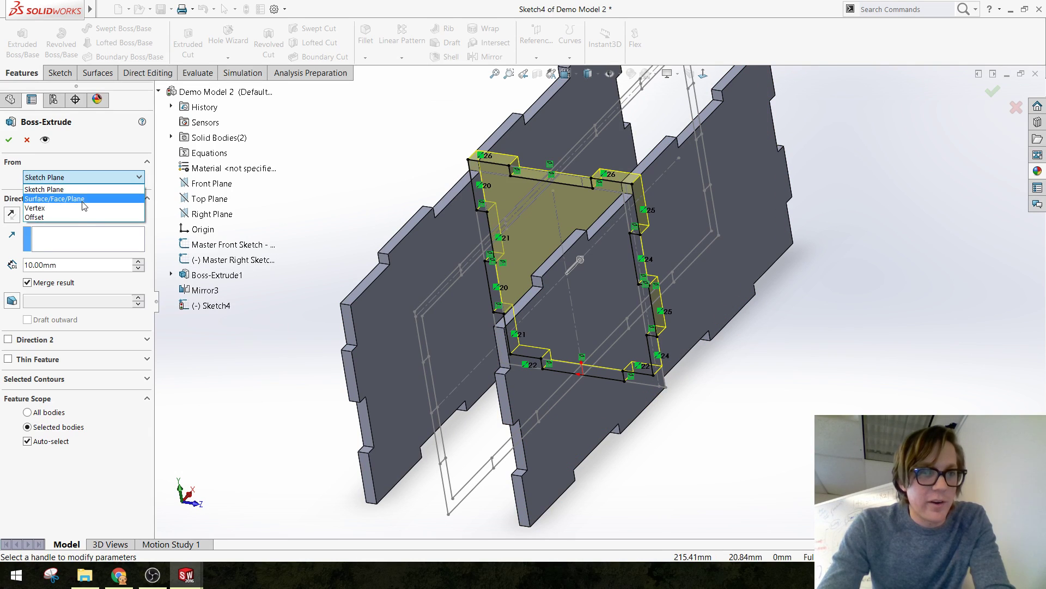
{"action": "left_click", "coordinate": [65, 208]}
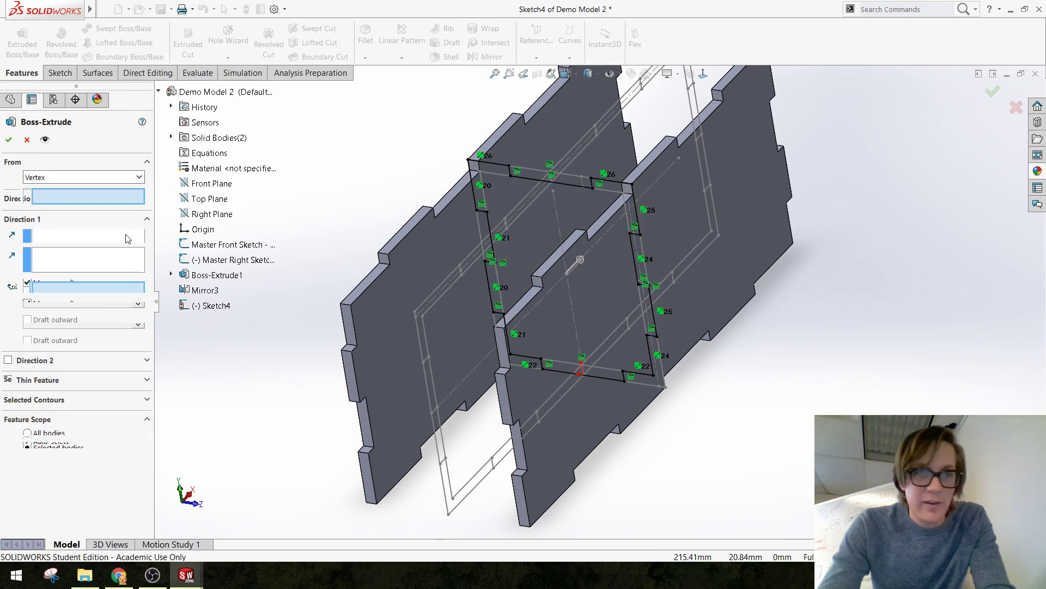
{"action": "left_click", "coordinate": [415, 311]}
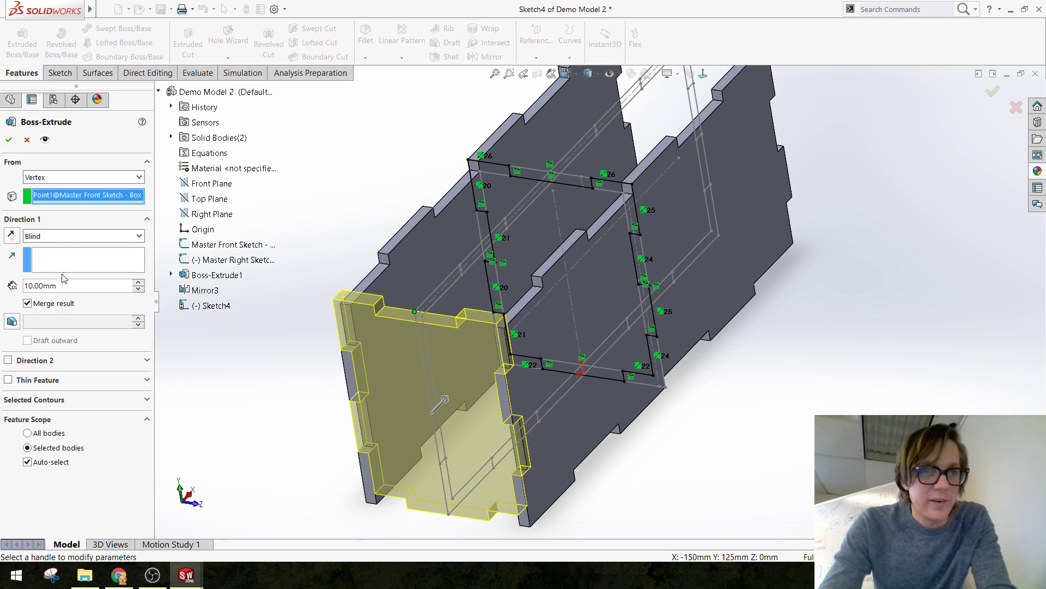
Extrude the side panel Up To Vertex at the adjacent inner corner of Master Front Sketch - Box, with Merge result disabled
{"action": "left_click", "coordinate": [76, 235]}
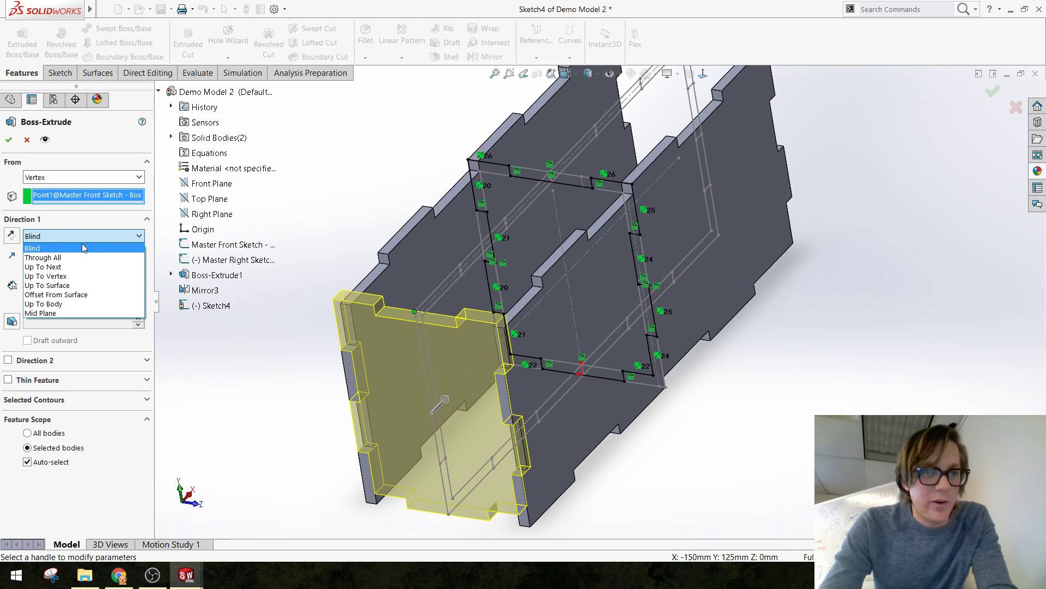
{"action": "left_click", "coordinate": [87, 277]}
{"action": "scroll", "coordinate": [449, 317], "scroll_direction": "down", "scroll_amount": 5}
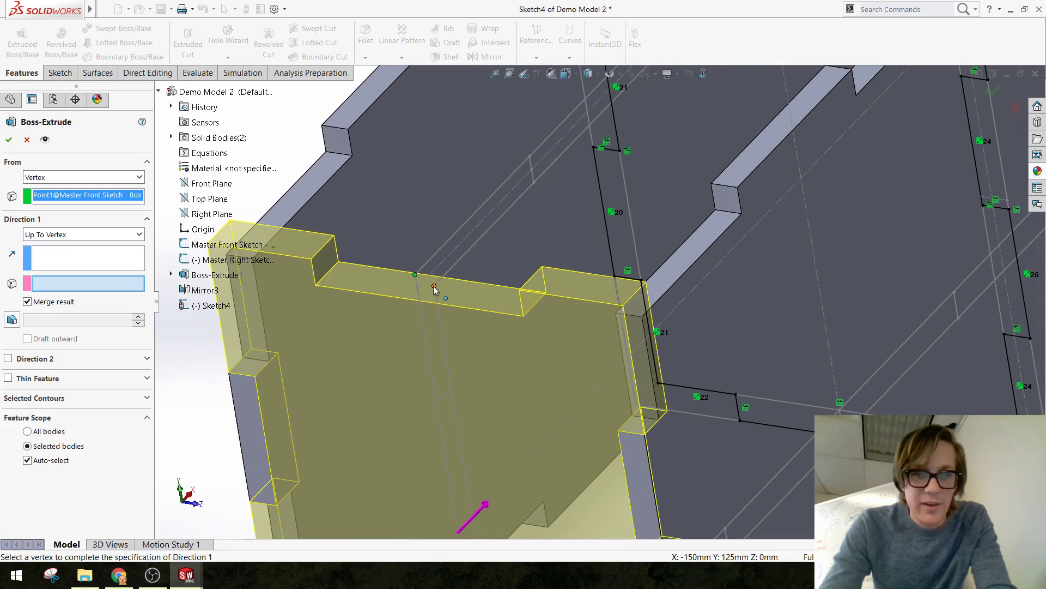
{"action": "left_click", "coordinate": [434, 286]}
{"action": "mouse_move", "coordinate": [437, 369]}
{"action": "middle_mouse_down"}
{"action": "mouse_move", "coordinate": [367, 378]}
{"action": "mouse_move", "coordinate": [325, 328]}
{"action": "middle_mouse_up"}
{"action": "scroll", "coordinate": [315, 371], "scroll_direction": "up", "scroll_amount": 5}
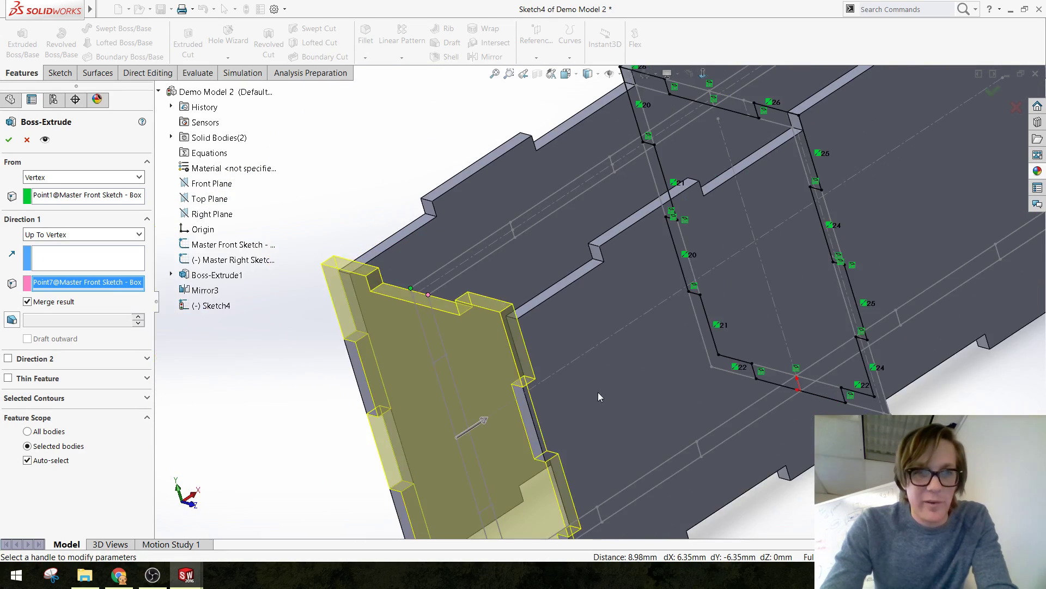
{"action": "middle_click_drag", "start_coordinate": [597, 391], "coordinate": [679, 375]}
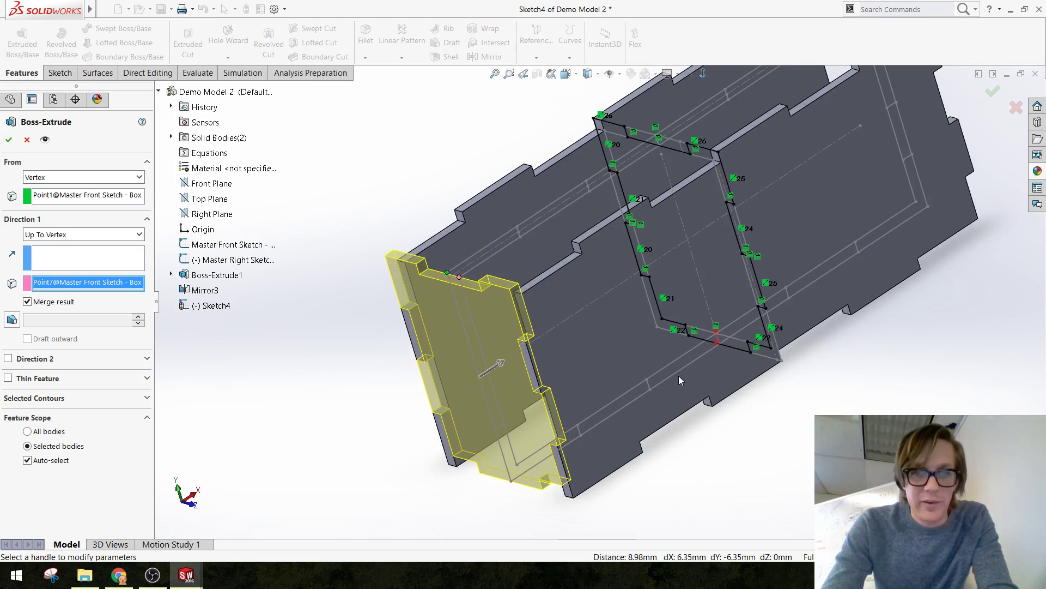
{"action": "left_click", "coordinate": [45, 303]}
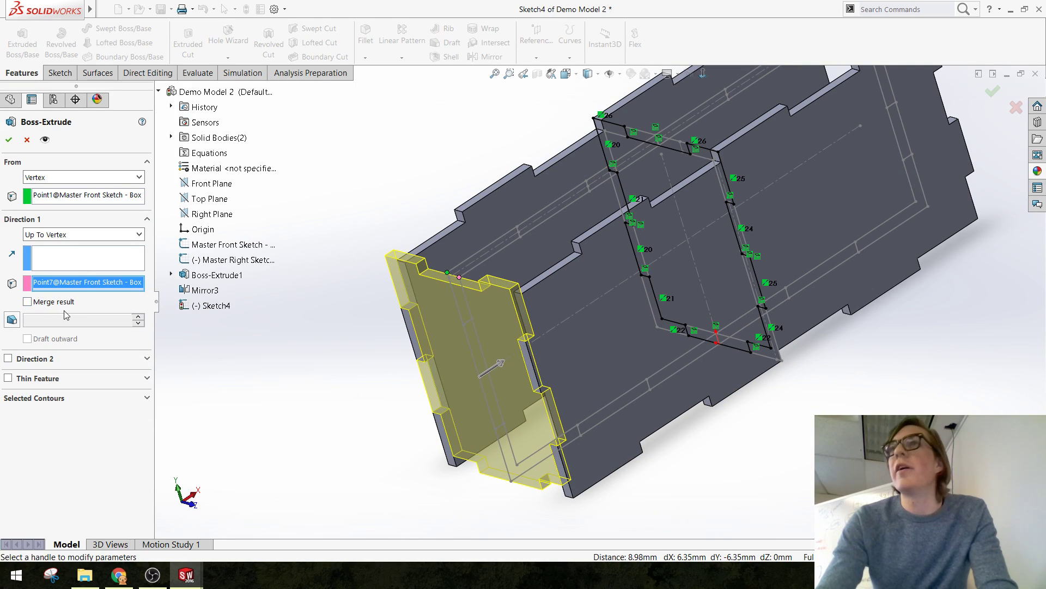
{"action": "left_click", "coordinate": [9, 141]}
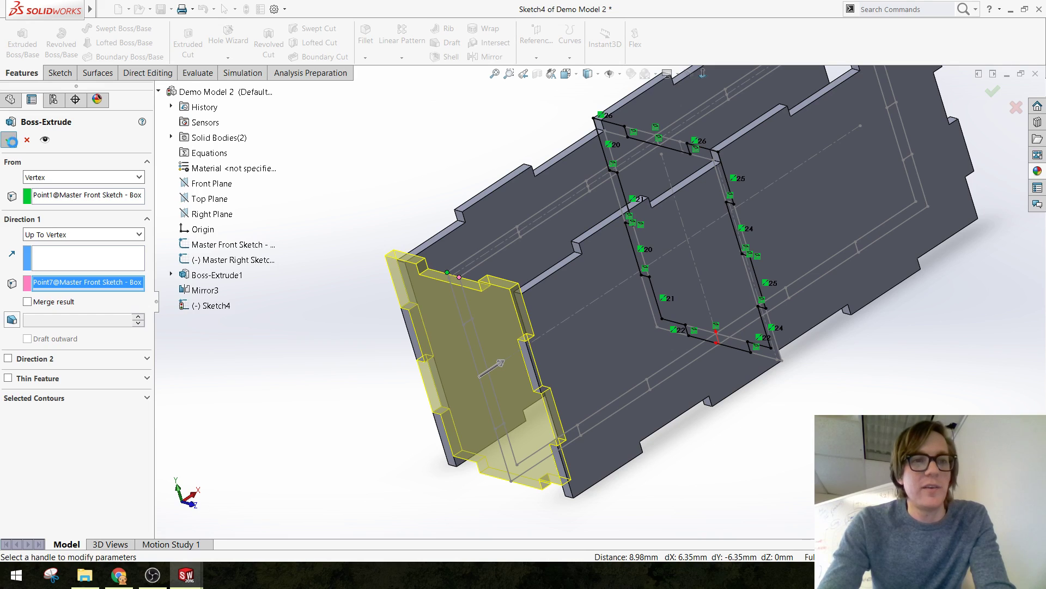
{"action": "left_click", "coordinate": [342, 245]}
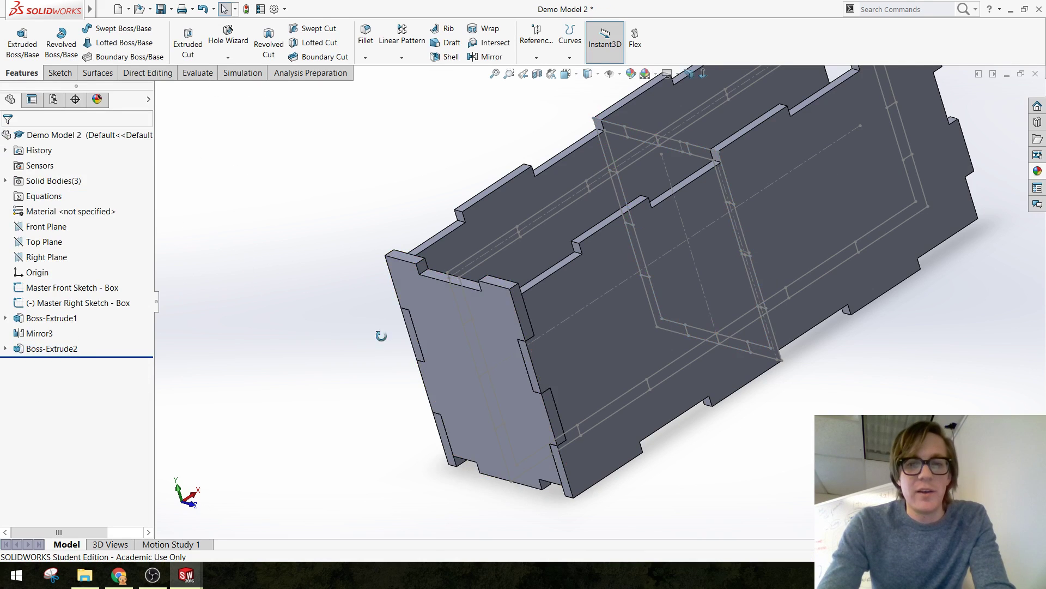
{"action": "middle_click_drag", "start_coordinate": [381, 334], "coordinate": [410, 325]}
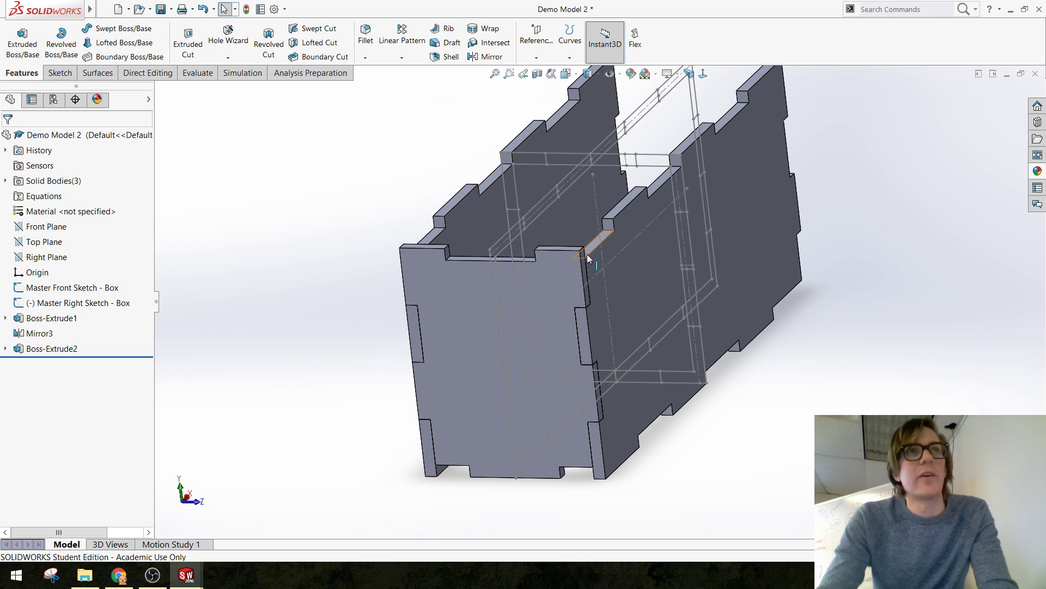
{"action": "middle_click_drag", "start_coordinate": [468, 264], "coordinate": [492, 327]}
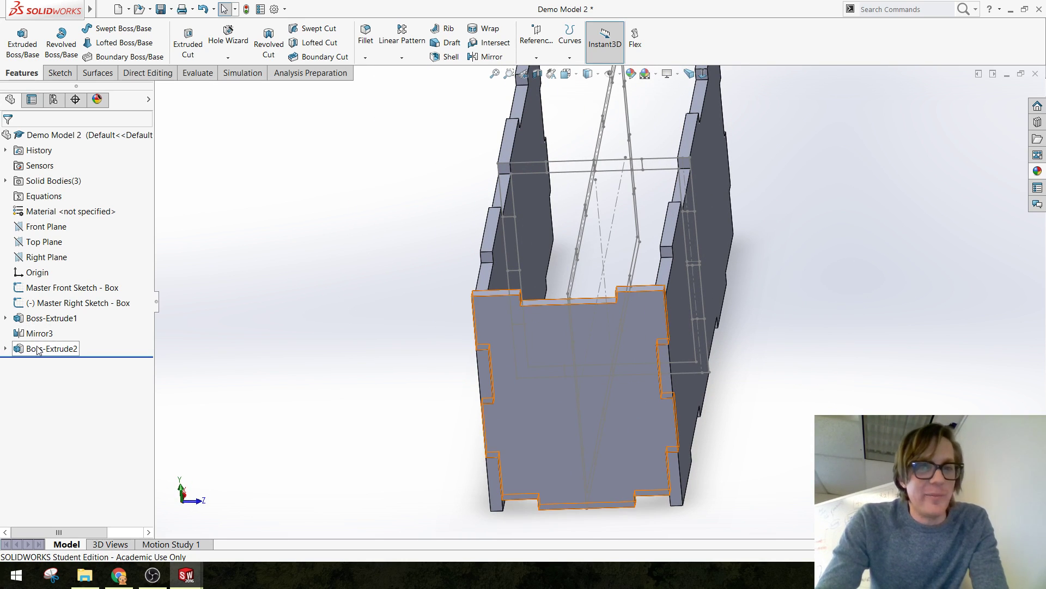
Delete the side panel extrusion Boss-Extrude2 and its leftover profile sketch, Sketch4
{"action": "middle_click_drag", "start_coordinate": [496, 389], "coordinate": [591, 396]}
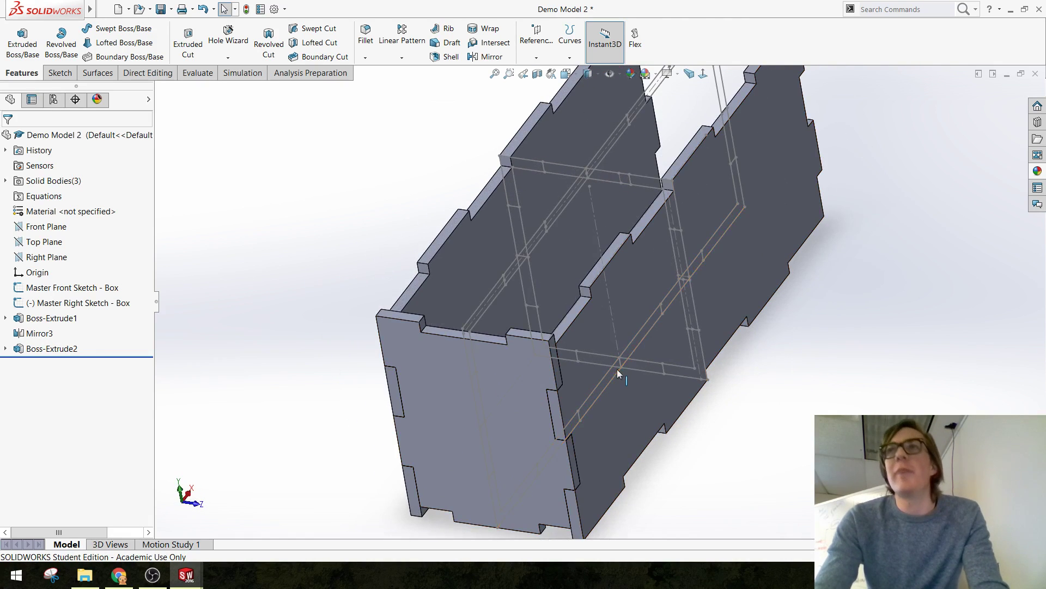
{"action": "scroll", "coordinate": [610, 362], "scroll_direction": "up", "scroll_amount": 3}
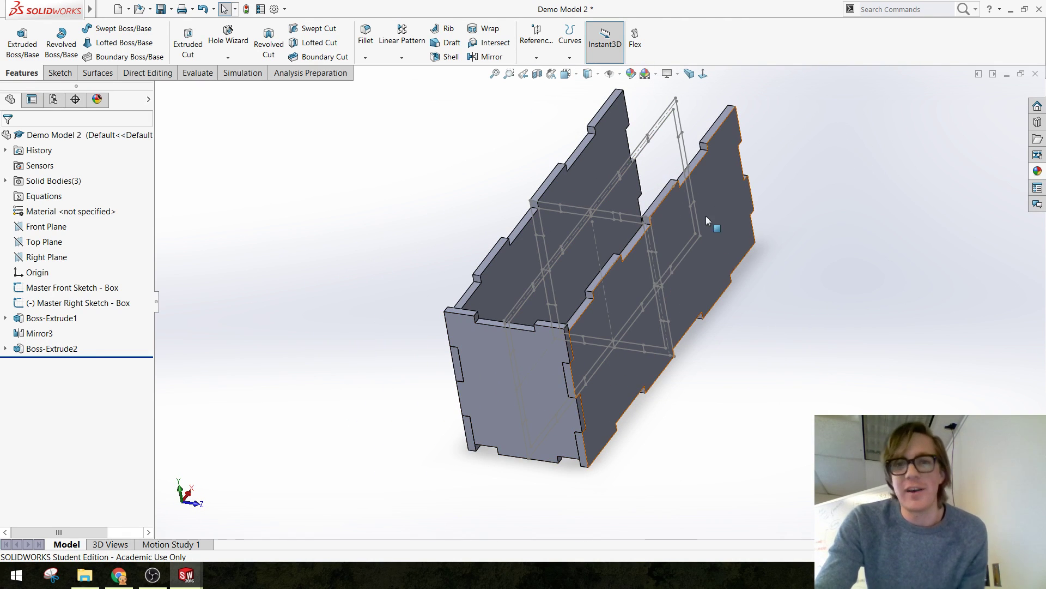
{"action": "middle_click_drag", "start_coordinate": [531, 381], "coordinate": [546, 354]}
{"action": "scroll", "coordinate": [546, 354], "scroll_direction": "down", "scroll_amount": 3}
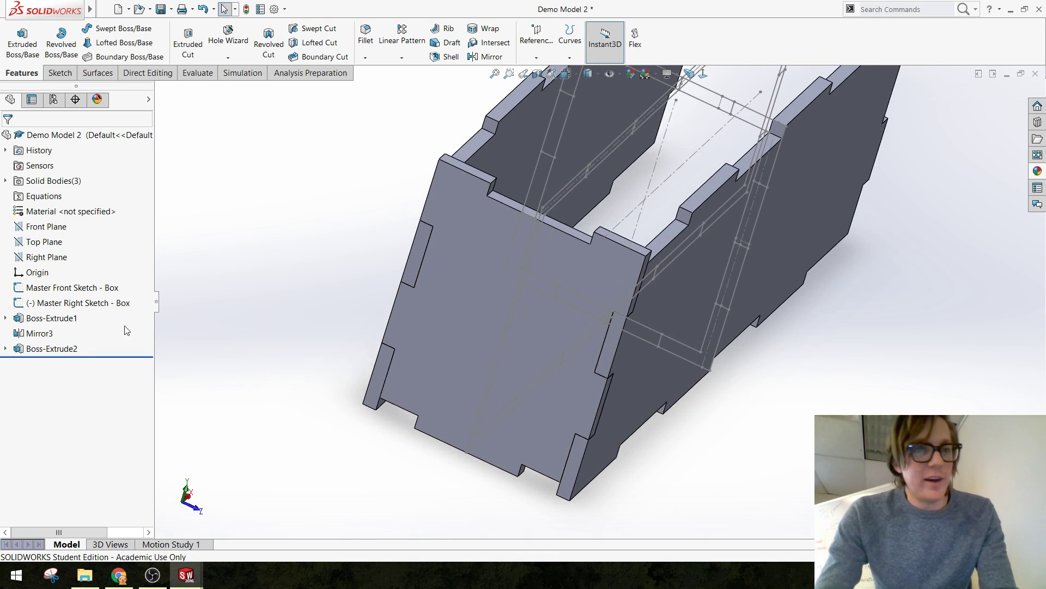
{"action": "left_click", "coordinate": [60, 349]}
{"action": "right_click", "coordinate": [66, 349]}
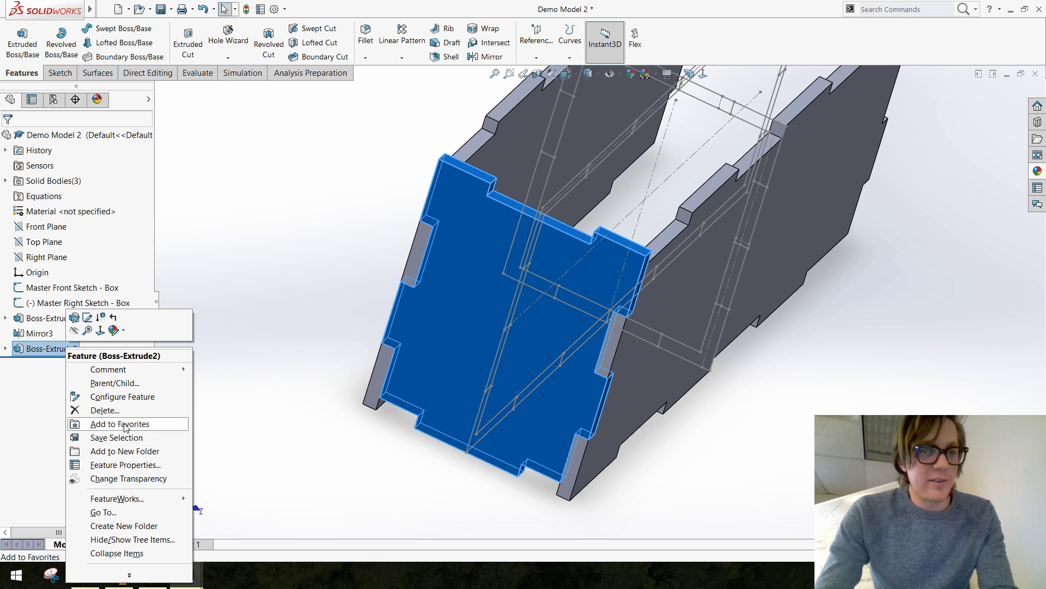
{"action": "left_click", "coordinate": [104, 410]}
{"action": "left_click", "coordinate": [608, 216]}
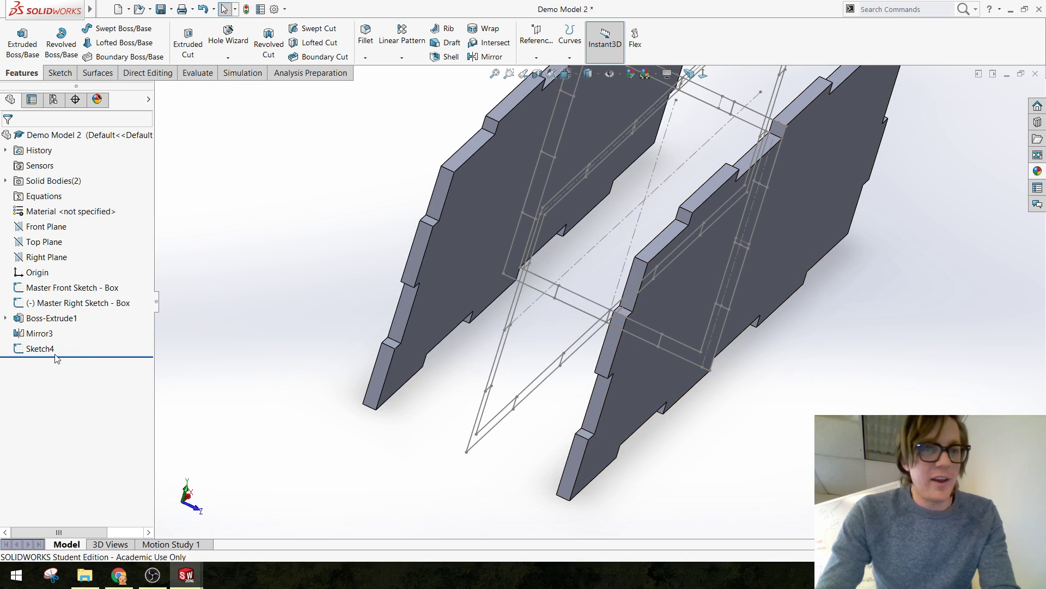
{"action": "right_click", "coordinate": [54, 351]}
{"action": "left_click", "coordinate": [89, 404]}
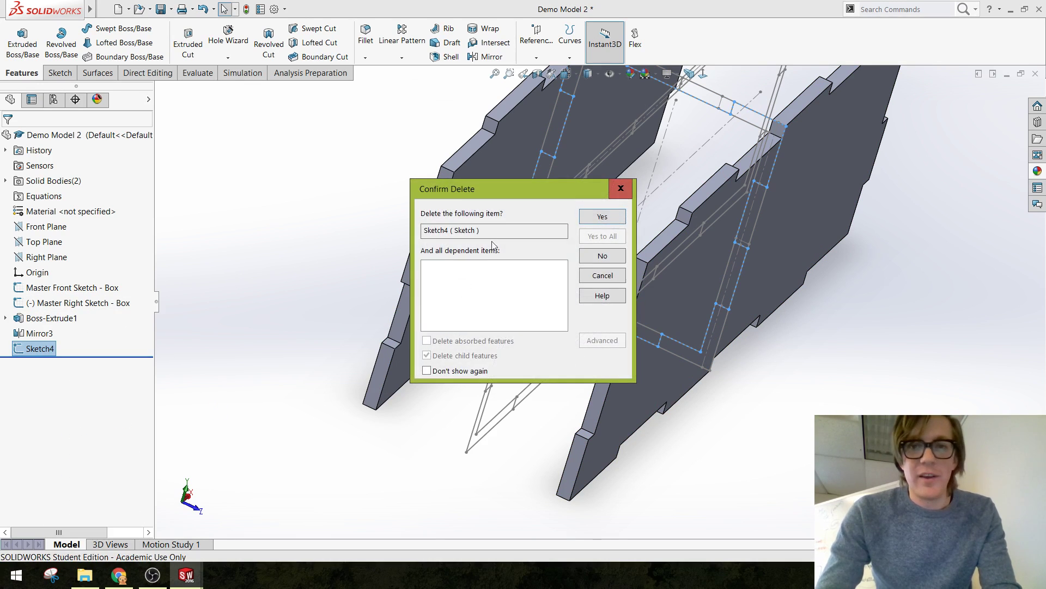
{"action": "left_click", "coordinate": [602, 217]}
Delete the Mirror3 feature that makes the opposite long panel, keeping the original extruded panel
{"action": "mouse_move", "coordinate": [619, 226]}
{"action": "middle_mouse_down"}
{"action": "mouse_move", "coordinate": [655, 291]}
{"action": "mouse_move", "coordinate": [793, 249]}
{"action": "mouse_move", "coordinate": [596, 209]}
{"action": "mouse_move", "coordinate": [593, 272]}
{"action": "mouse_move", "coordinate": [626, 194]}
{"action": "mouse_move", "coordinate": [489, 254]}
{"action": "middle_mouse_up"}
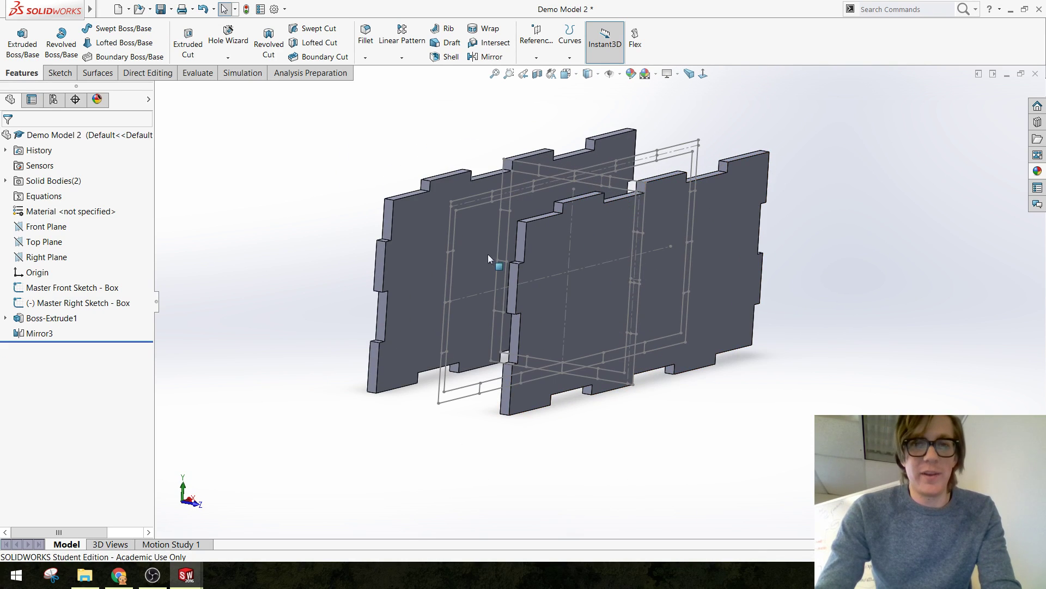
{"action": "left_click", "coordinate": [427, 266]}
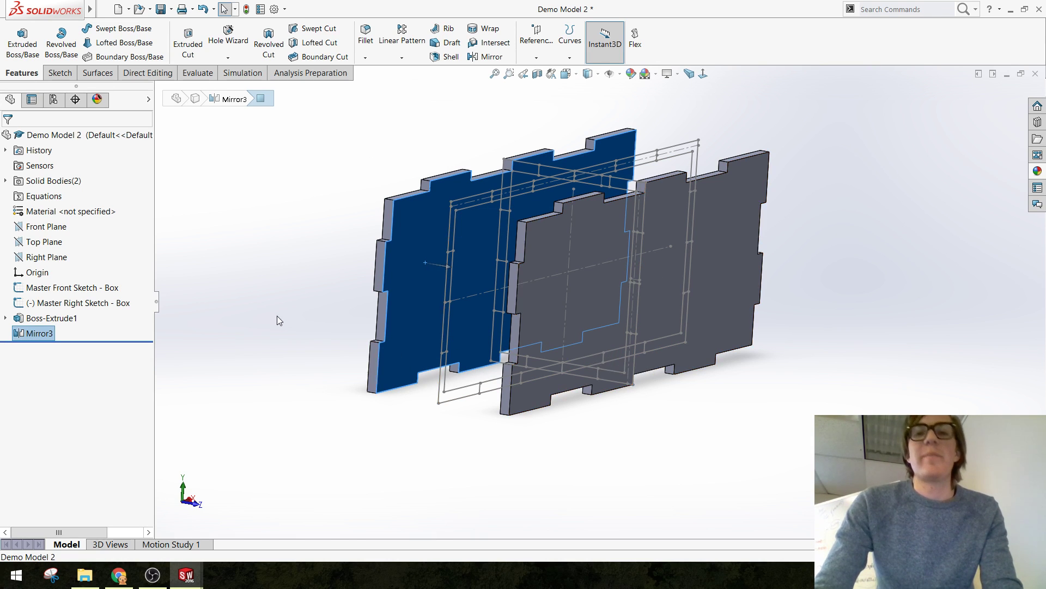
{"action": "middle_click_drag", "start_coordinate": [272, 275], "coordinate": [378, 170]}
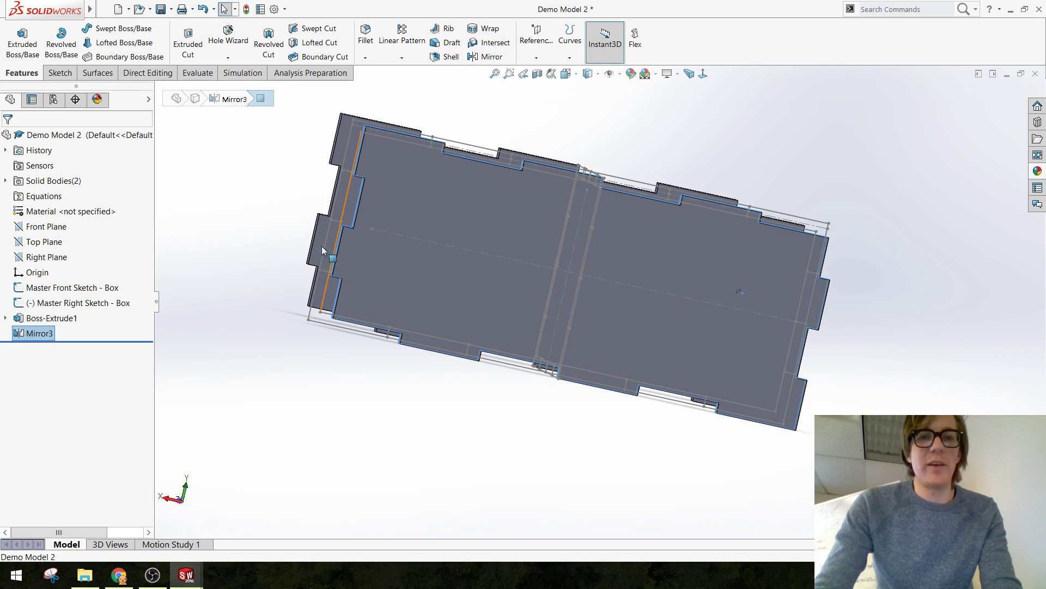
{"action": "middle_click_drag", "start_coordinate": [321, 246], "coordinate": [406, 319]}
{"action": "middle_click_drag", "start_coordinate": [430, 377], "coordinate": [498, 184]}
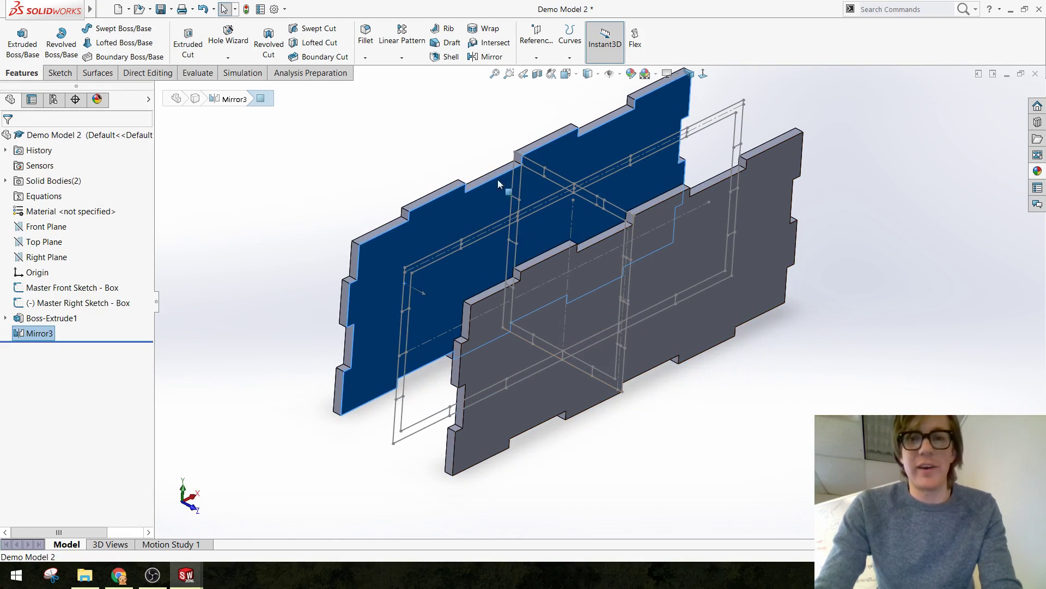
{"action": "right_click", "coordinate": [39, 333]}
{"action": "left_click", "coordinate": [60, 399]}
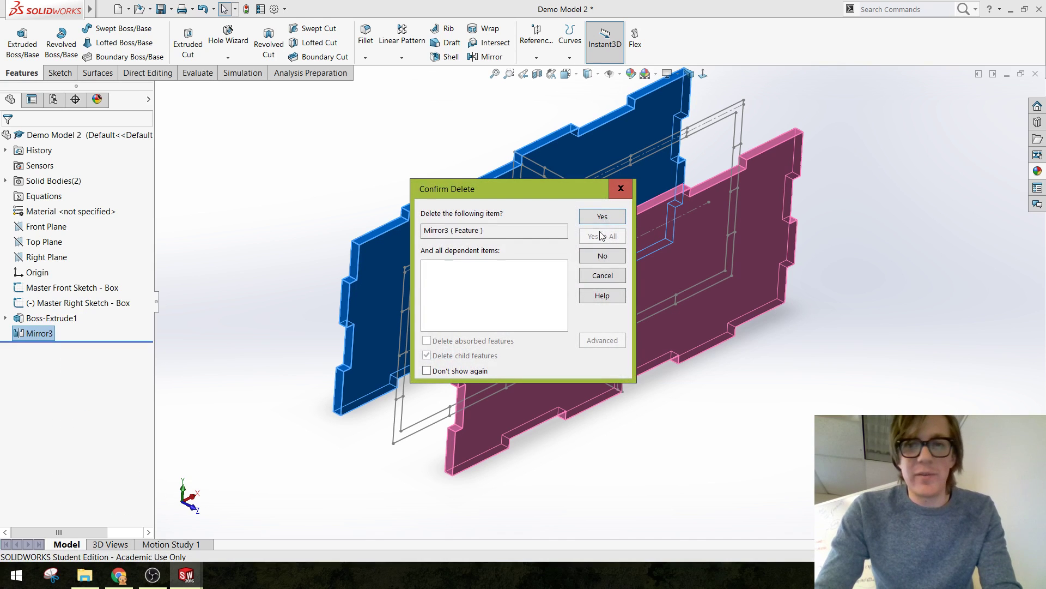
{"action": "key", "text": "Return"}
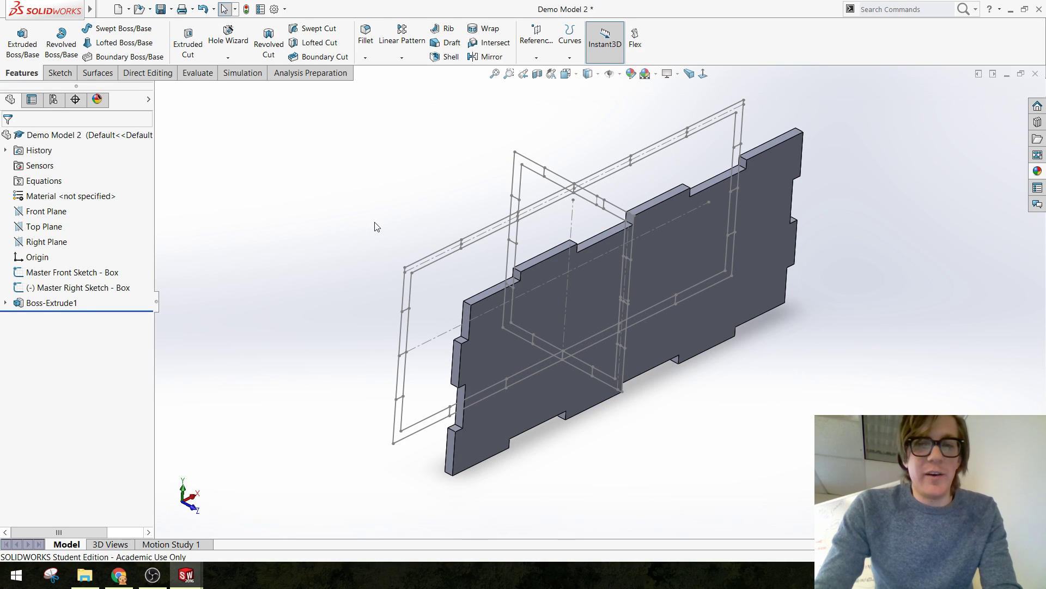
{"action": "left_click", "coordinate": [402, 57]}
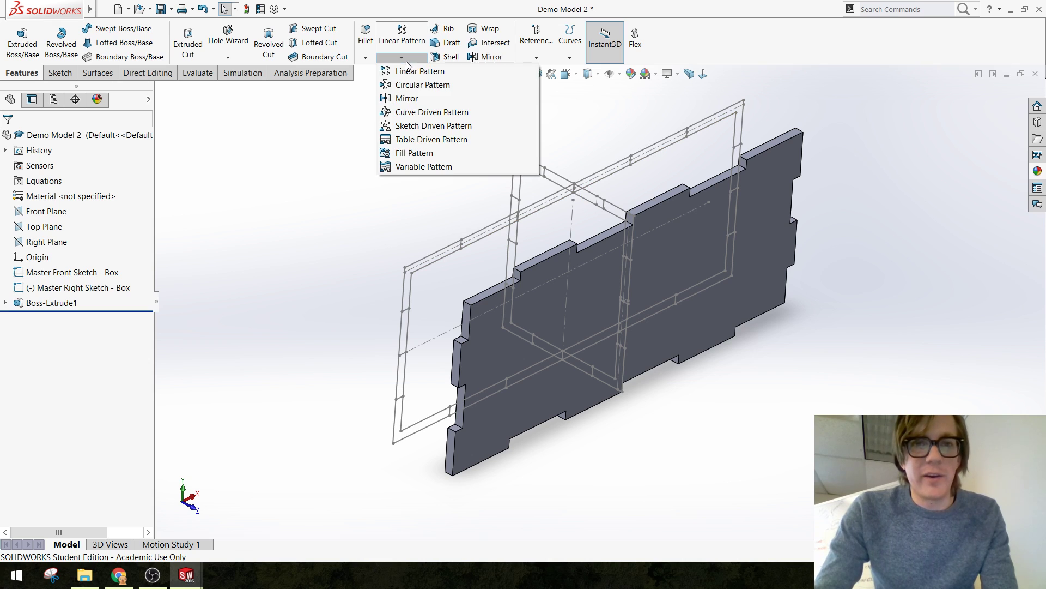
{"action": "left_click", "coordinate": [428, 83]}
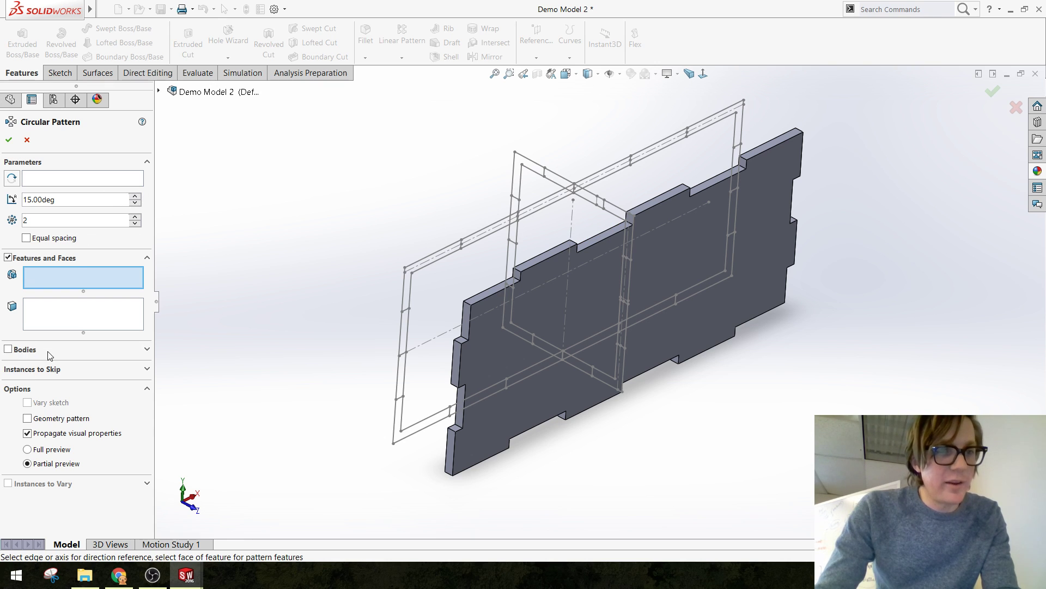
{"action": "left_click", "coordinate": [25, 349]}
{"action": "left_click", "coordinate": [563, 312]}
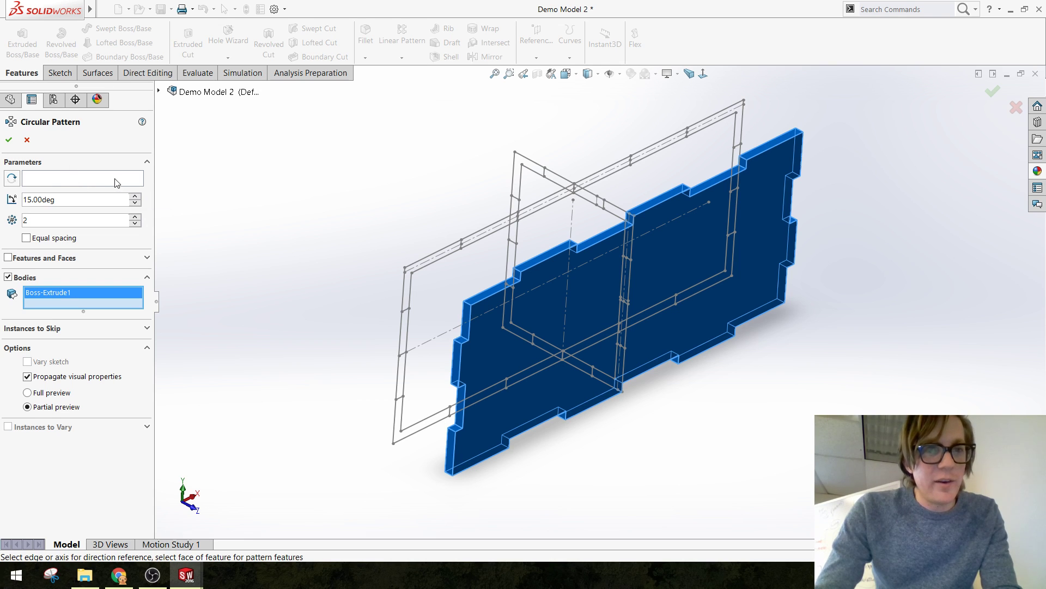
{"action": "left_click", "coordinate": [78, 180]}
{"action": "left_click", "coordinate": [571, 227]}
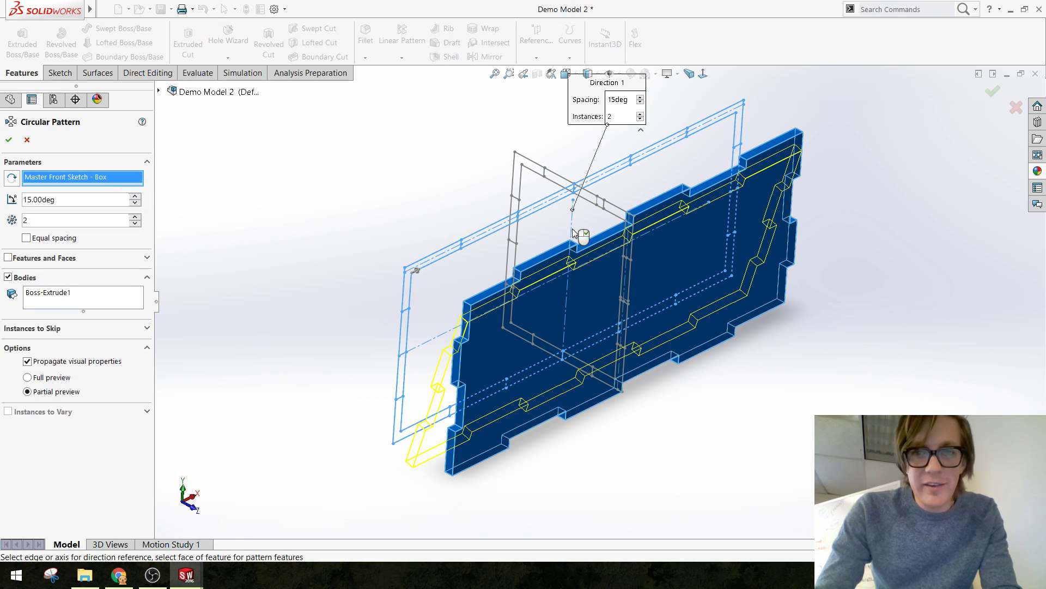
{"action": "left_click", "coordinate": [574, 229]}
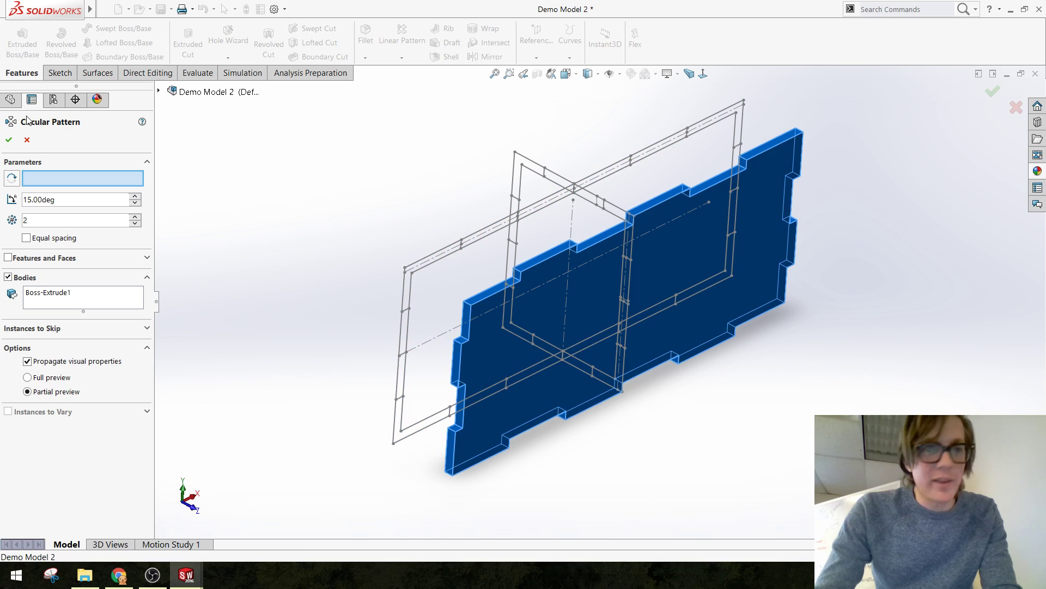
{"action": "left_click", "coordinate": [25, 140]}
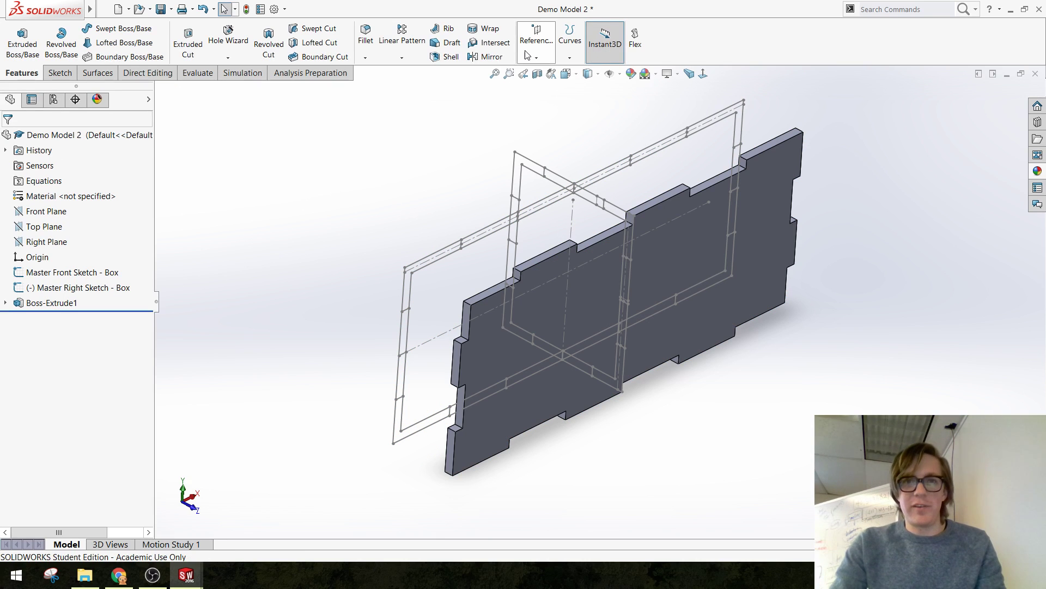
Create a reference axis from the vertical centerline of Master Front Sketch - Box
{"action": "left_click", "coordinate": [538, 58]}
{"action": "left_click", "coordinate": [544, 84]}
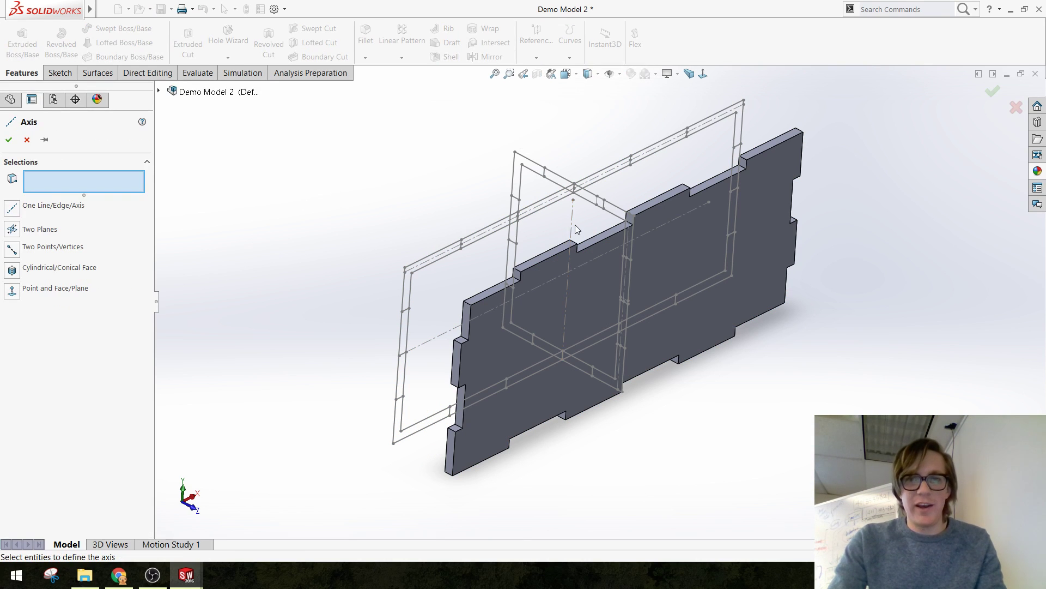
{"action": "left_click", "coordinate": [574, 228]}
{"action": "key", "text": "Return"}
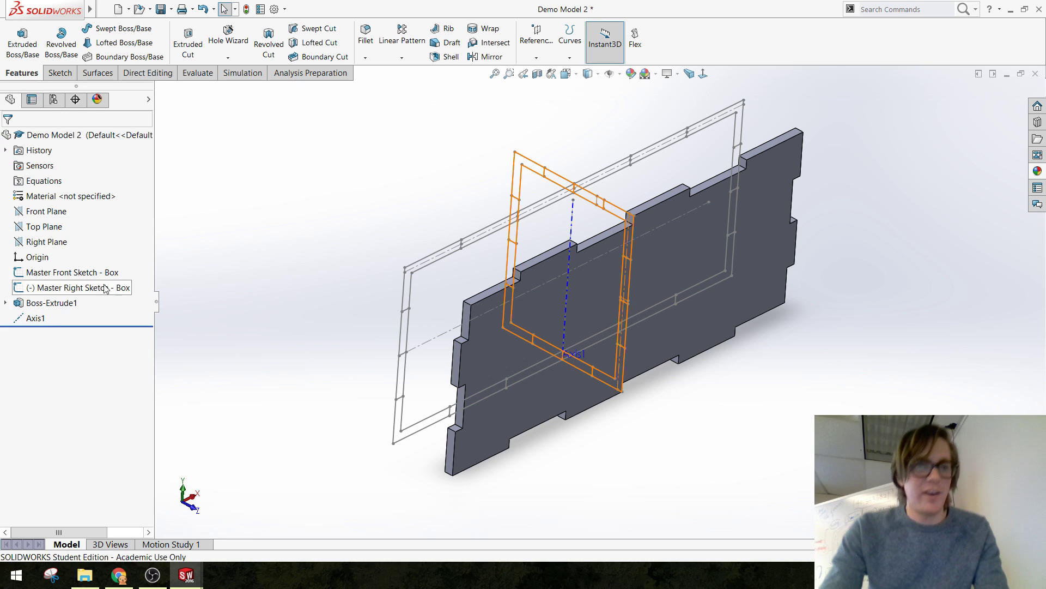
Set up a circular pattern of the long panel's body, Boss-Extrude1, about the vertical reference axis
{"action": "left_click", "coordinate": [402, 57]}
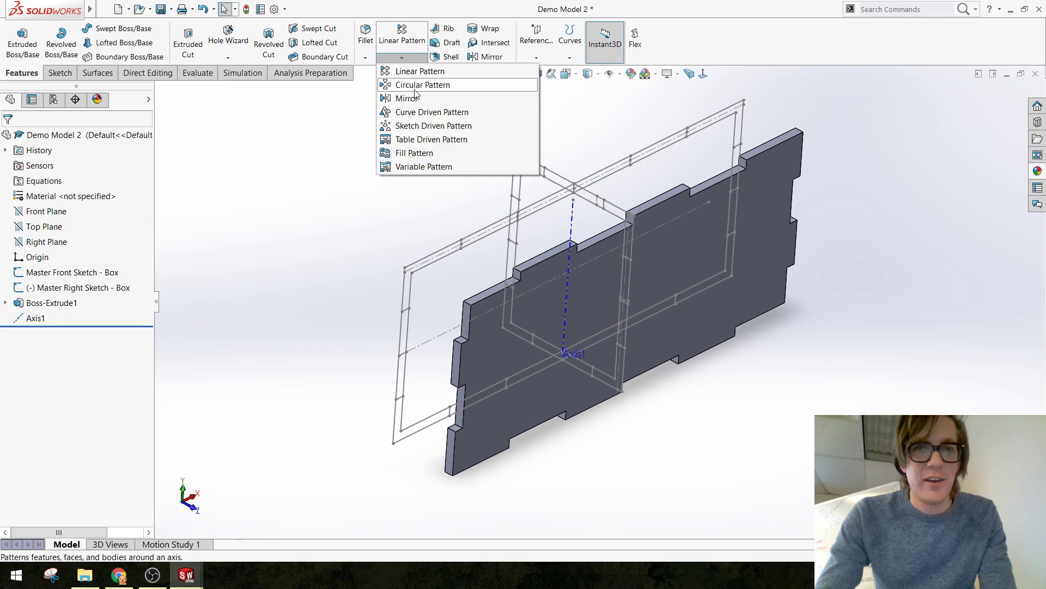
{"action": "left_click", "coordinate": [416, 86]}
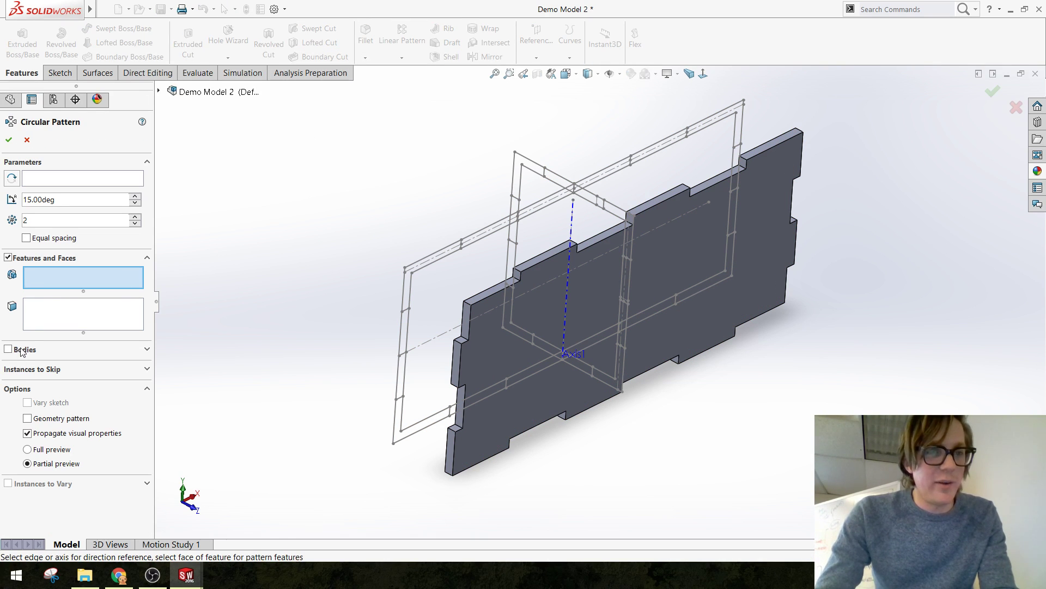
{"action": "left_click", "coordinate": [21, 349]}
{"action": "left_click", "coordinate": [513, 315]}
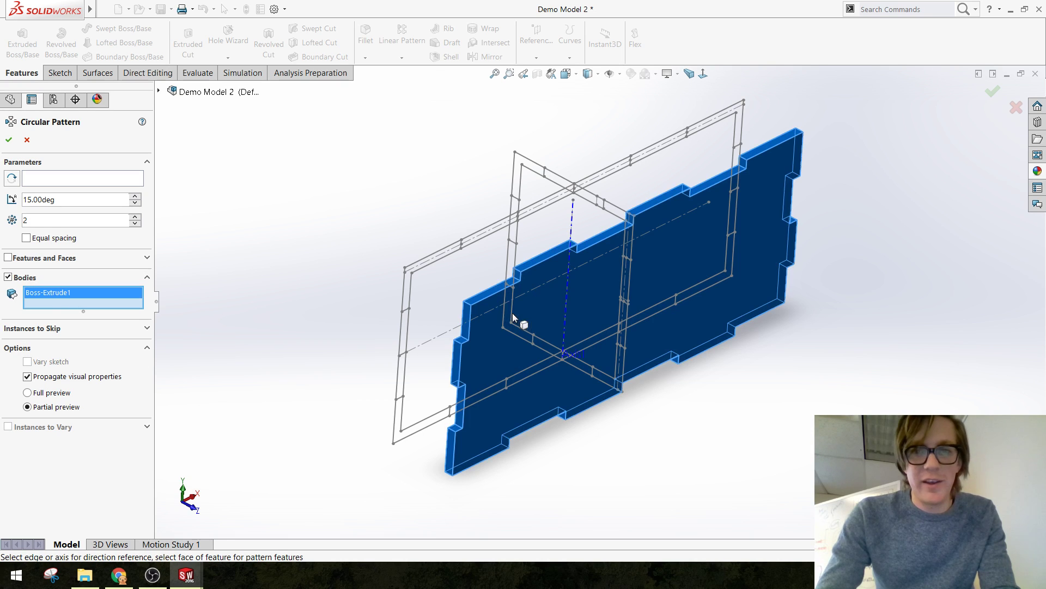
{"action": "left_click", "coordinate": [102, 184]}
{"action": "left_click", "coordinate": [571, 226]}
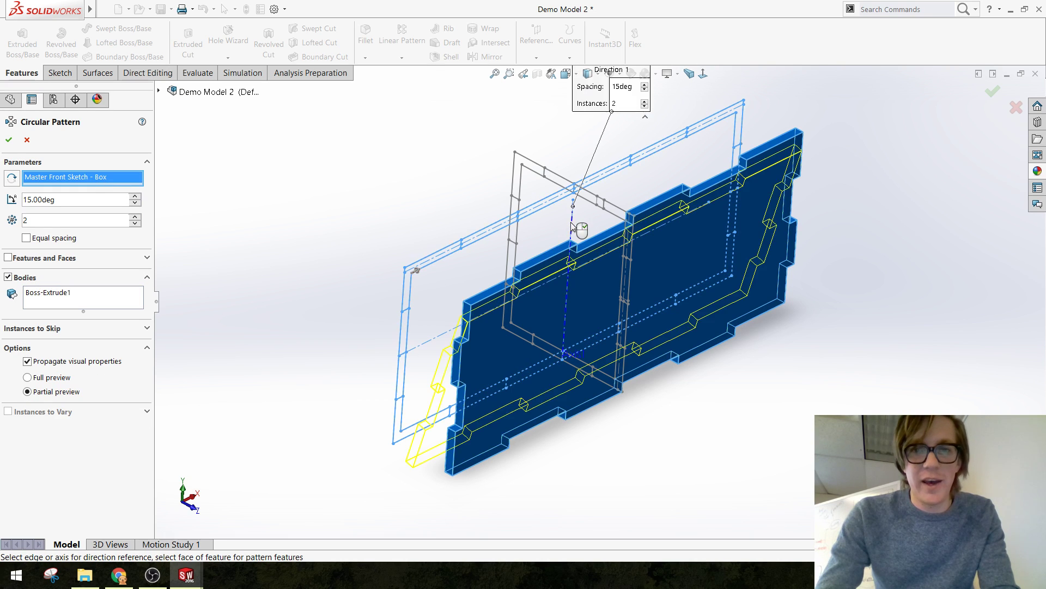
{"action": "left_click", "coordinate": [572, 224]}
{"action": "scroll", "coordinate": [577, 213], "scroll_direction": "down", "scroll_amount": 5}
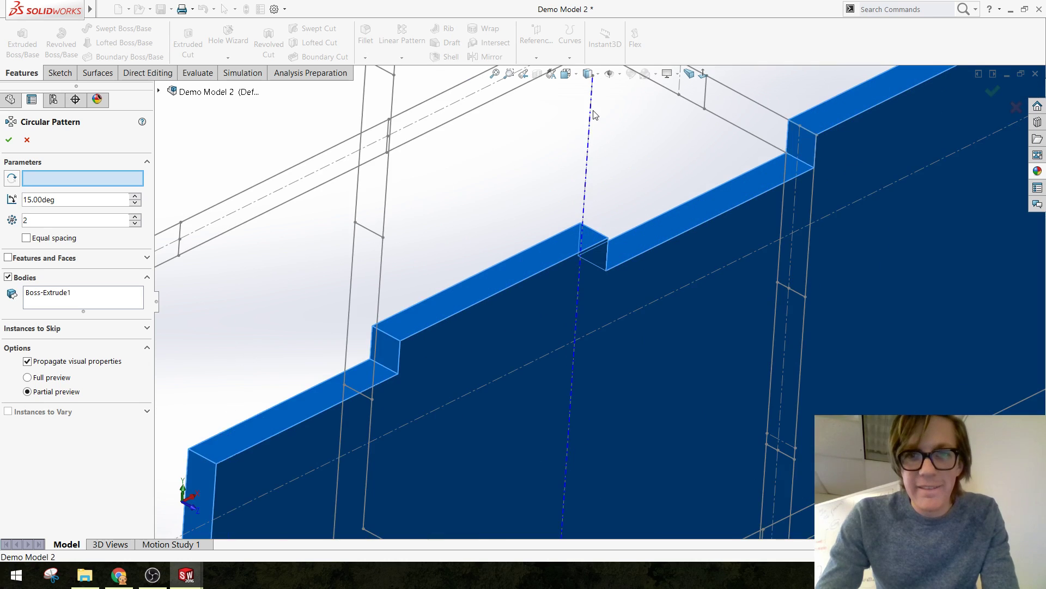
{"action": "left_click", "coordinate": [589, 146]}
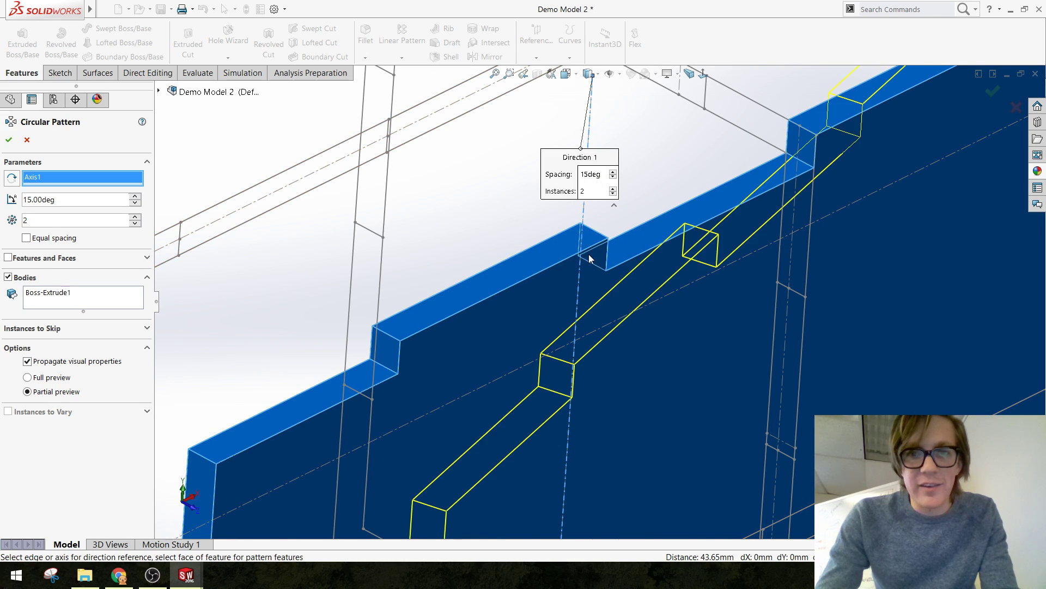
Complete the circular pattern with 2 instances spaced 180 degrees apart, placing the opposite long panel
{"action": "scroll", "coordinate": [620, 236], "scroll_direction": "up", "scroll_amount": 5}
{"action": "scroll", "coordinate": [619, 236], "scroll_direction": "up", "scroll_amount": 3}
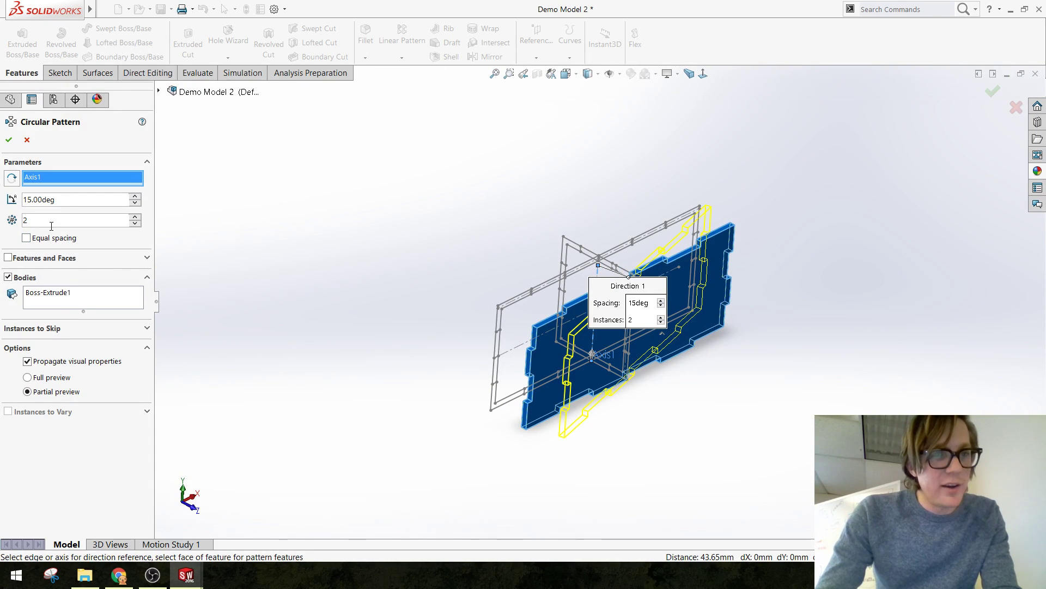
{"action": "type", "text": "180"}
{"action": "key", "text": "Return"}
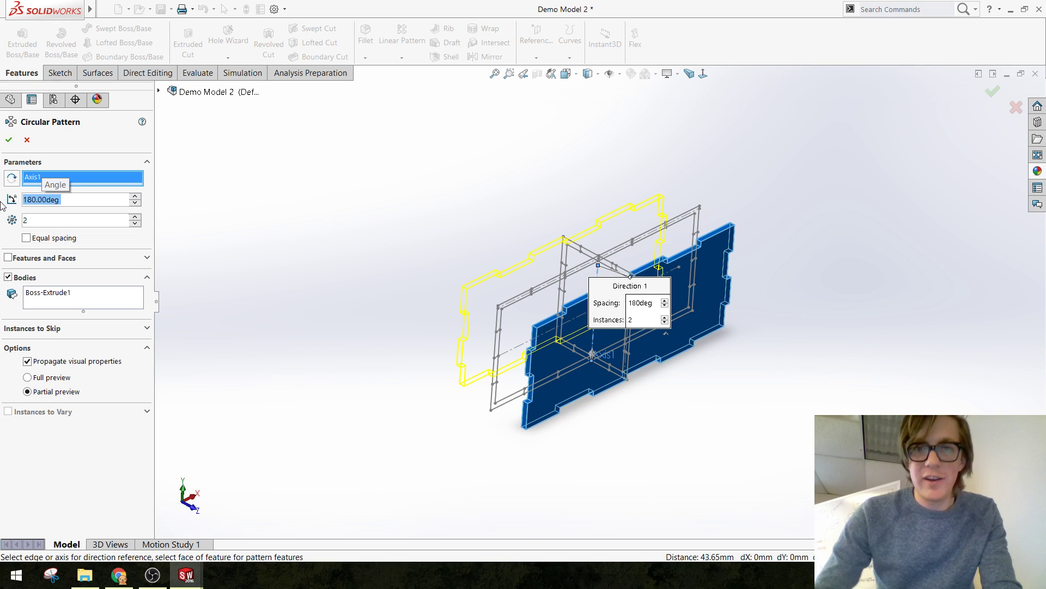
{"action": "left_click", "coordinate": [9, 140]}
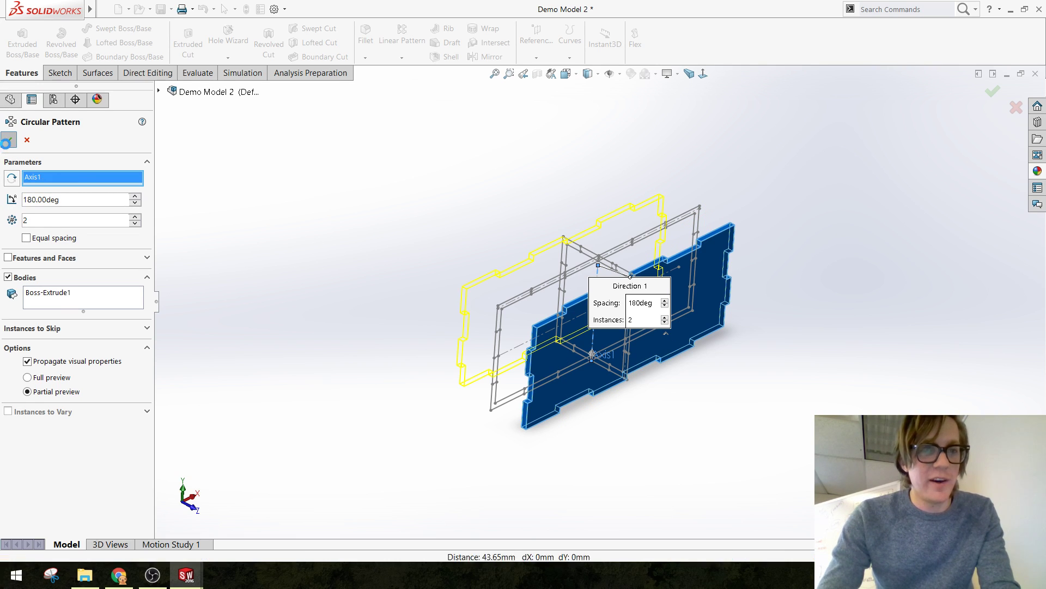
{"action": "middle_click_drag", "start_coordinate": [348, 264], "coordinate": [457, 342]}
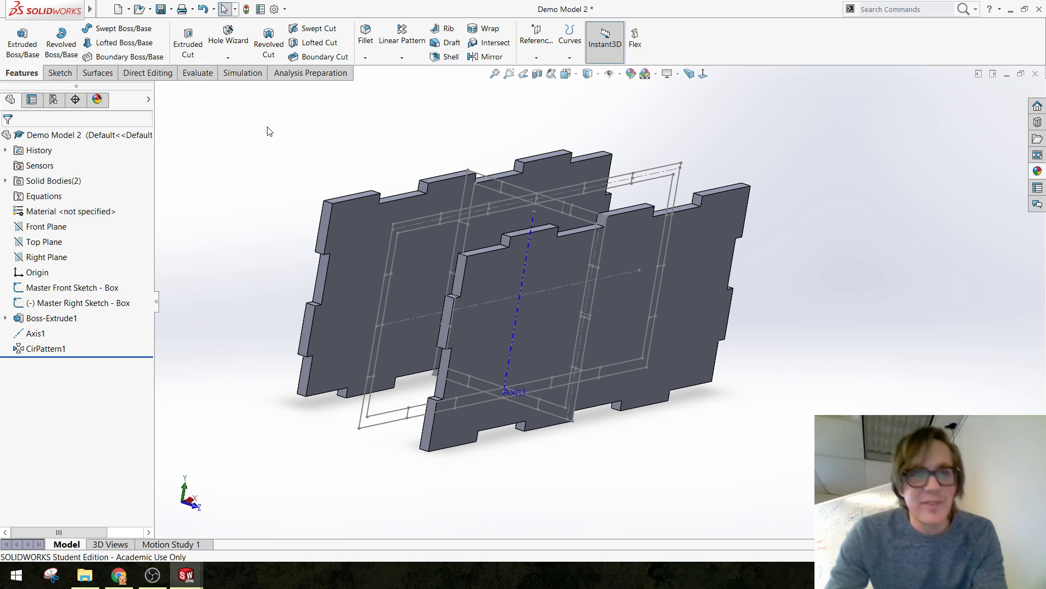
Start a sketch on the Right Plane and convert all entities of Master Right Sketch - Box into it
{"action": "middle_click_drag", "start_coordinate": [316, 260], "coordinate": [349, 305]}
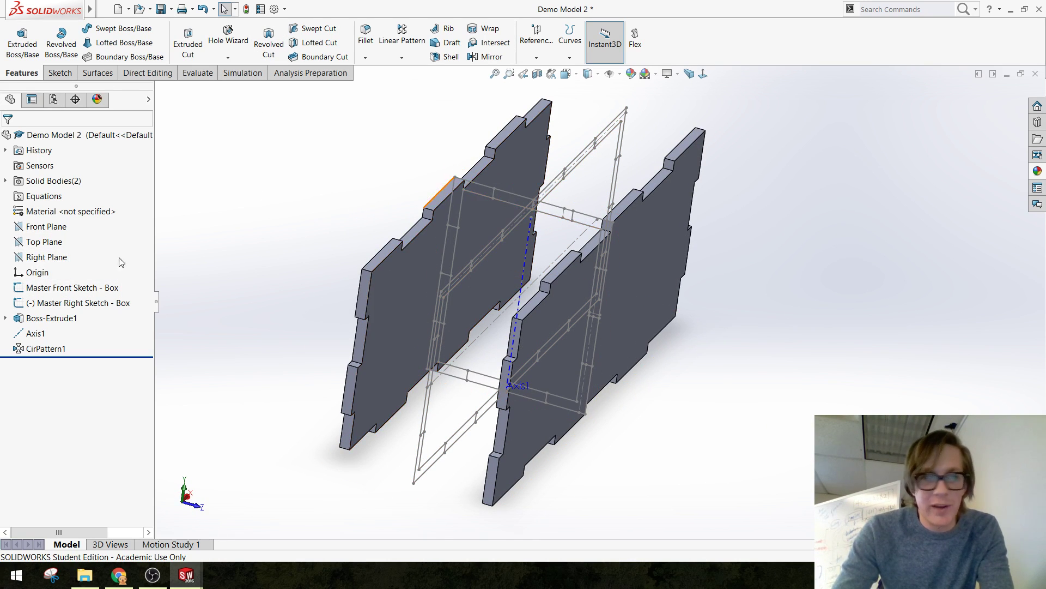
{"action": "left_click", "coordinate": [40, 258]}
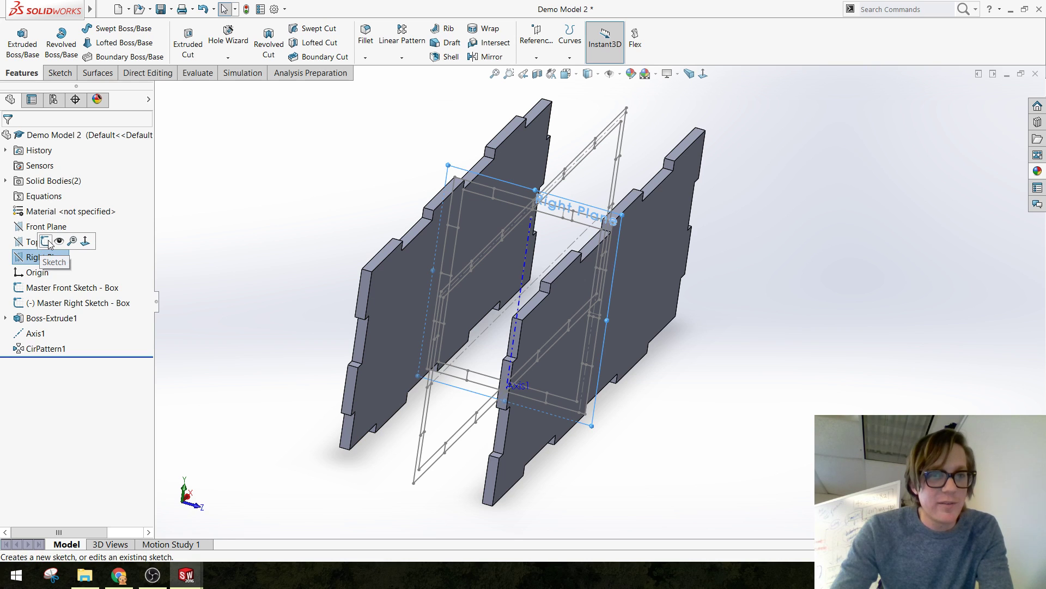
{"action": "left_click", "coordinate": [47, 243]}
{"action": "left_click", "coordinate": [250, 39]}
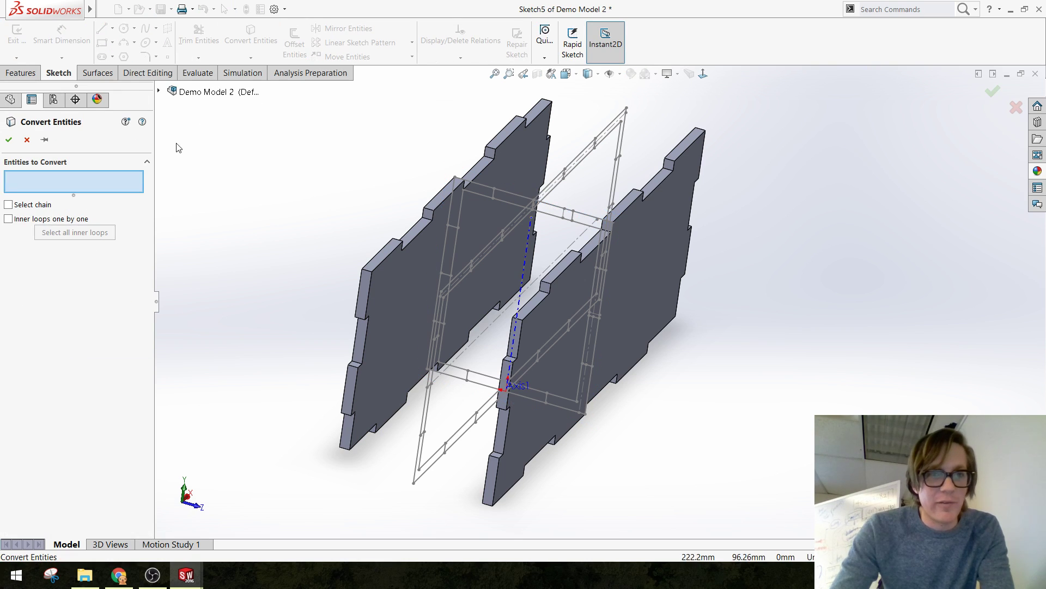
{"action": "left_click", "coordinate": [159, 92]}
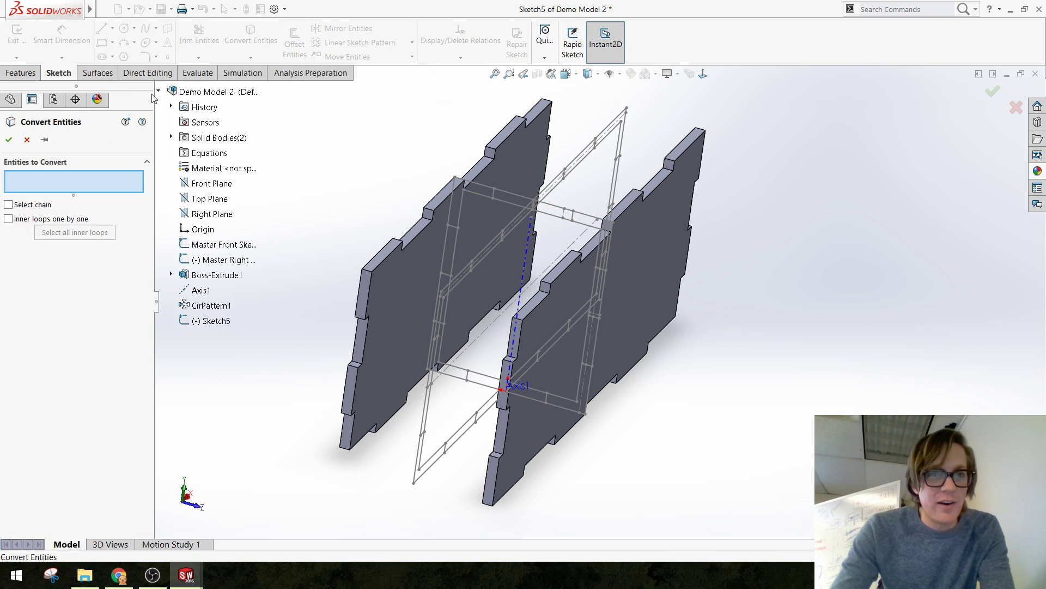
{"action": "left_click", "coordinate": [204, 266]}
{"action": "key", "text": "Return"}
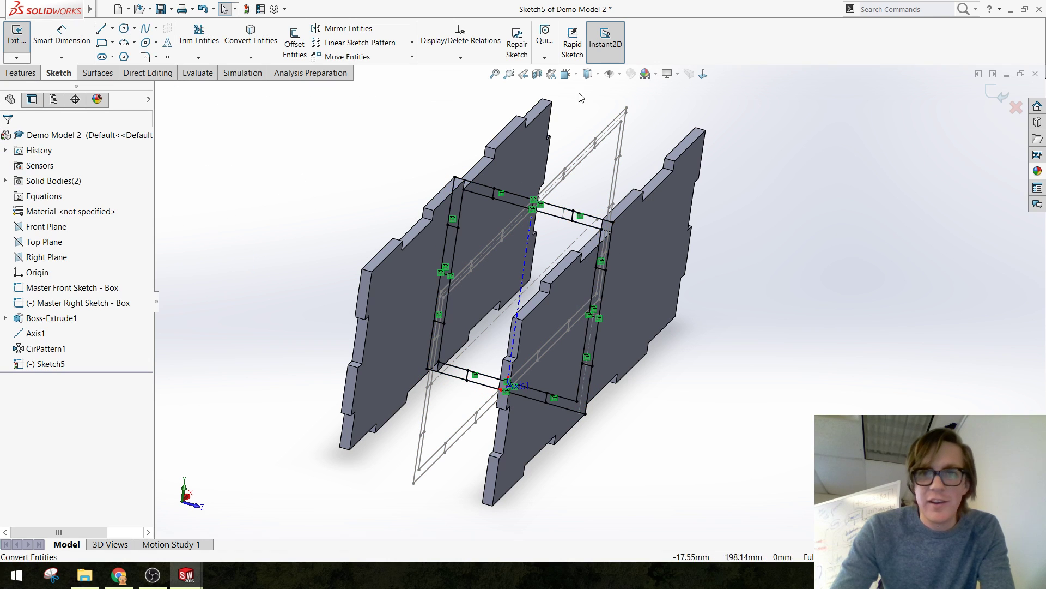
Power-trim the converted profile's top edge and +Z side edge so that only the alternating finger outline remains
{"action": "left_click", "coordinate": [703, 74]}
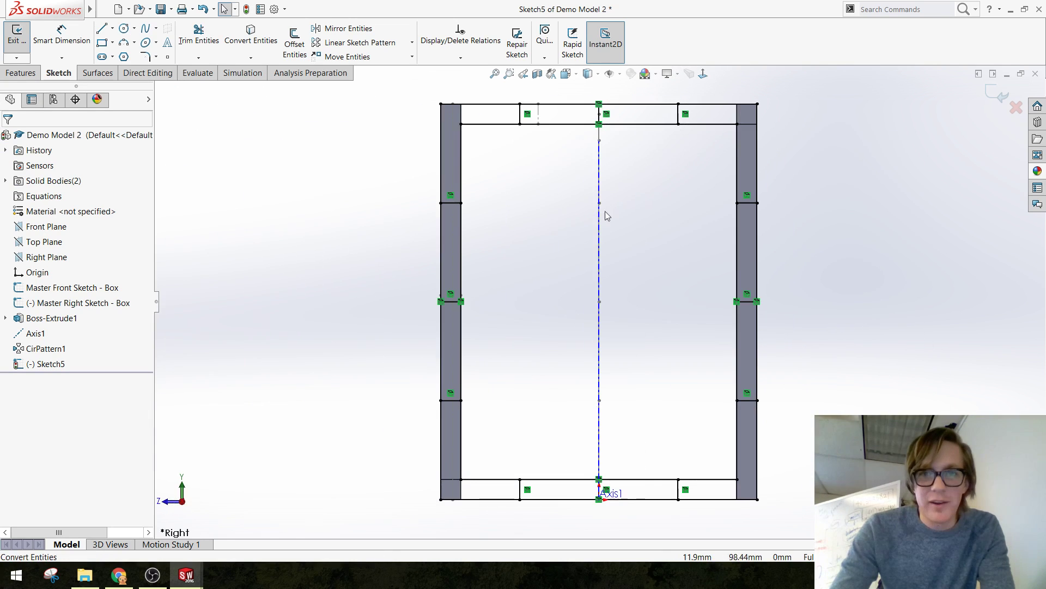
{"action": "scroll", "coordinate": [701, 235], "scroll_direction": "down", "scroll_amount": 3}
{"action": "mouse_move", "coordinate": [439, 196]}
{"action": "middle_mouse_down"}
{"action": "mouse_move", "coordinate": [658, 263]}
{"action": "mouse_move", "coordinate": [490, 190]}
{"action": "middle_mouse_up"}
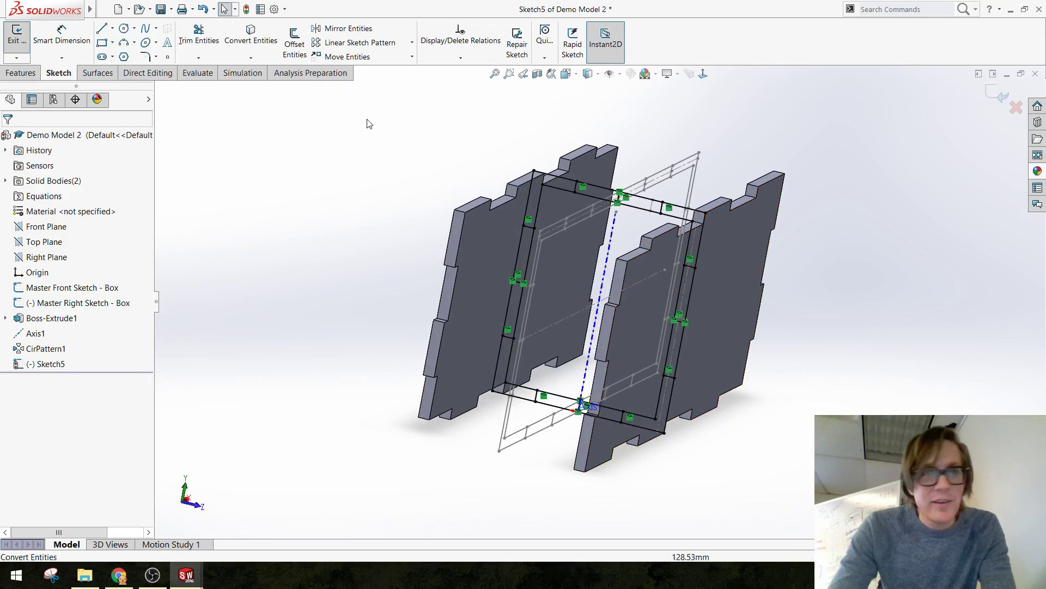
{"action": "left_click", "coordinate": [200, 34]}
{"action": "scroll", "coordinate": [612, 220], "scroll_direction": "up", "scroll_amount": 2}
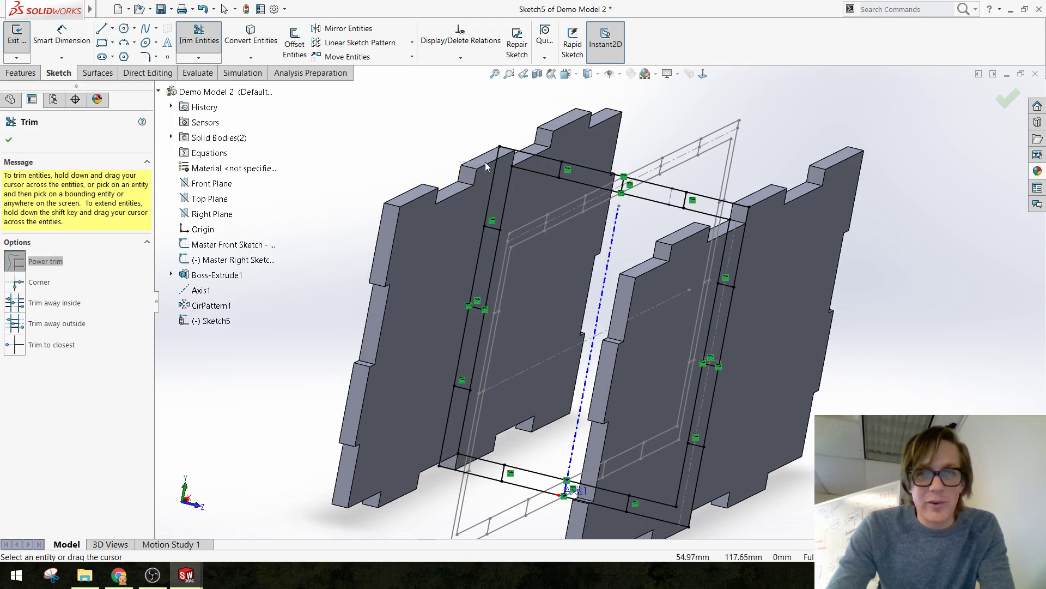
{"action": "left_click_drag", "start_coordinate": [485, 165], "coordinate": [593, 186]}
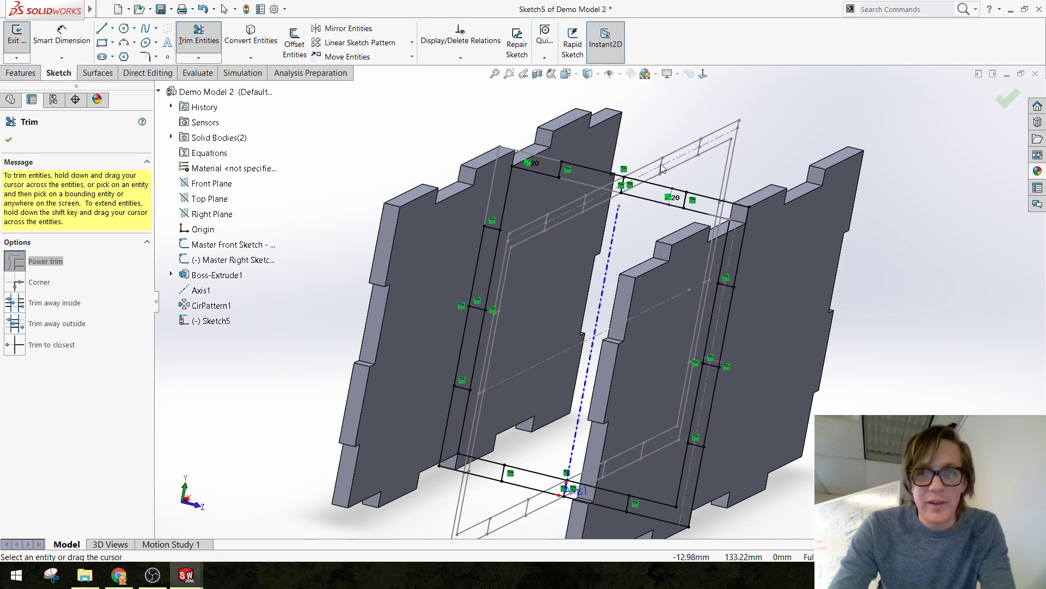
{"action": "left_click_drag", "start_coordinate": [661, 166], "coordinate": [669, 191]}
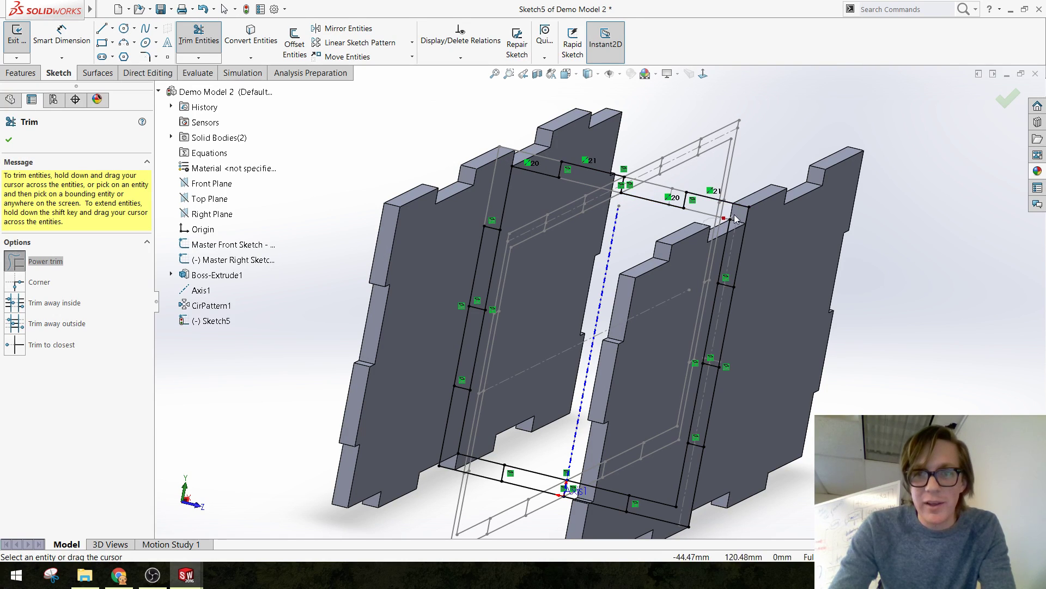
{"action": "mouse_move", "coordinate": [730, 325]}
{"action": "left_mouse_down"}
{"action": "mouse_move", "coordinate": [675, 387]}
{"action": "mouse_move", "coordinate": [699, 398]}
{"action": "left_mouse_up"}
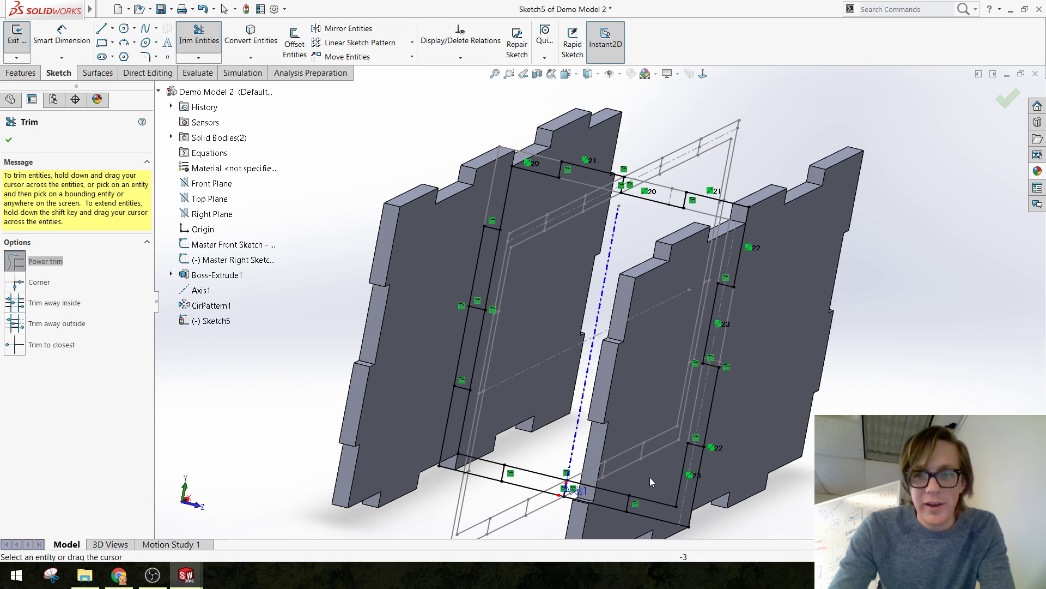
Power-trim the bottom edge and the -Z side edge to complete the closed finger-joint outline
{"action": "left_click", "coordinate": [684, 525]}
{"action": "left_click", "coordinate": [682, 523]}
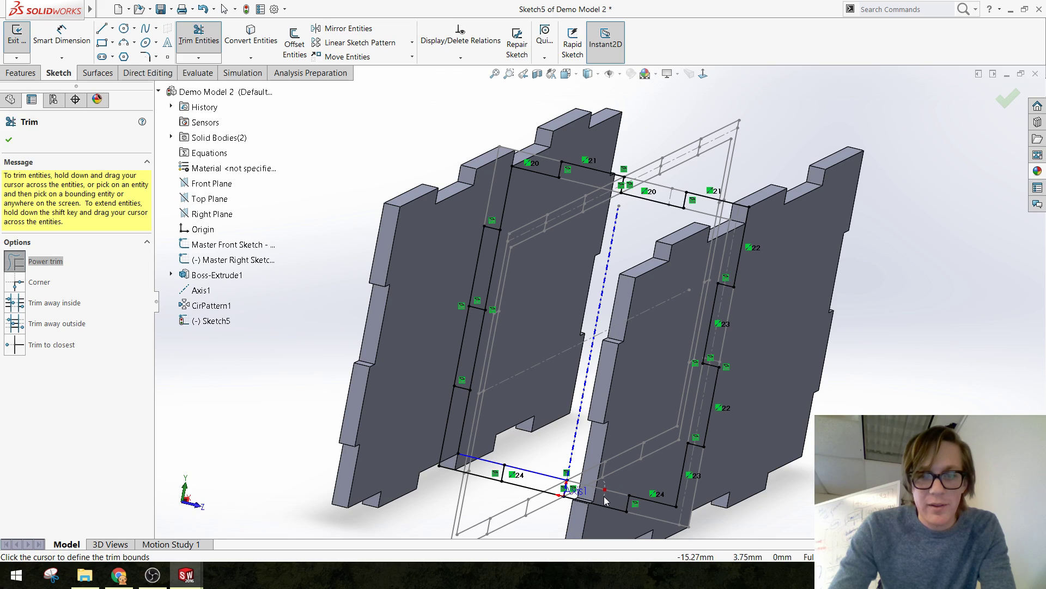
{"action": "left_click_drag", "start_coordinate": [538, 500], "coordinate": [464, 431]}
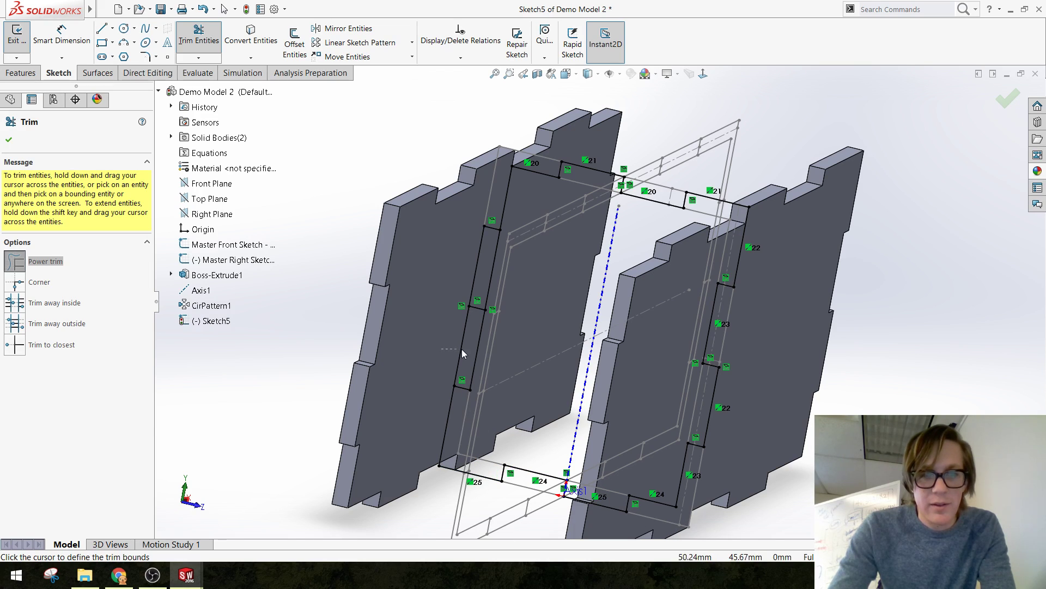
{"action": "mouse_move", "coordinate": [462, 354]}
{"action": "left_mouse_down"}
{"action": "mouse_move", "coordinate": [504, 270]}
{"action": "mouse_move", "coordinate": [507, 207]}
{"action": "left_mouse_up"}
{"action": "scroll", "coordinate": [590, 354], "scroll_direction": "up", "scroll_amount": 3}
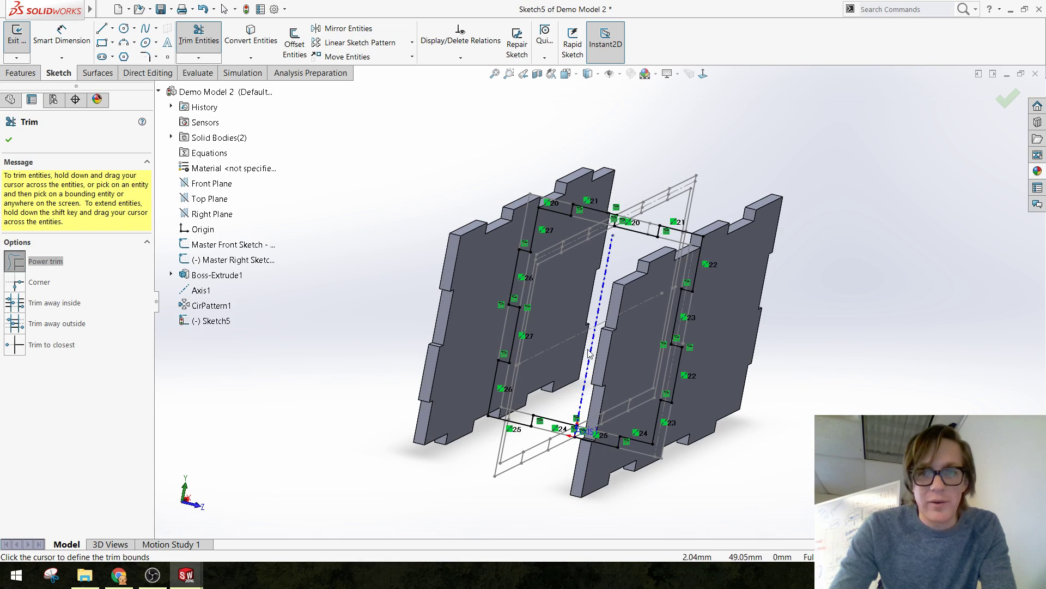
{"action": "middle_click_drag", "start_coordinate": [589, 354], "coordinate": [598, 331]}
{"action": "key", "text": "Escape"}
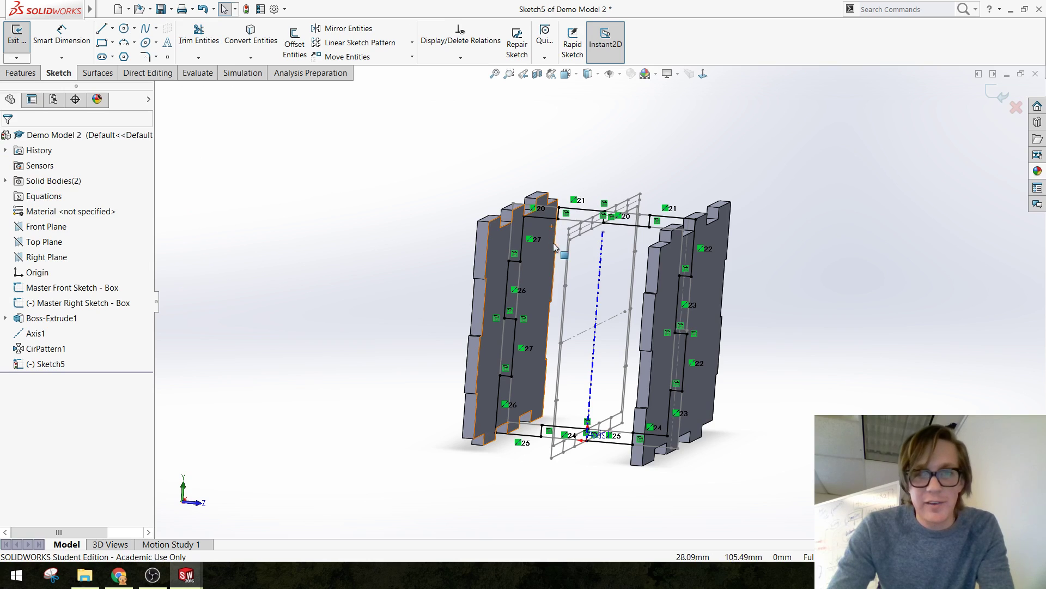
Try to drag the recessed line at the -Z end of the trimmed profile's top edge to test its constraints
{"action": "scroll", "coordinate": [552, 222], "scroll_direction": "down", "scroll_amount": 2}
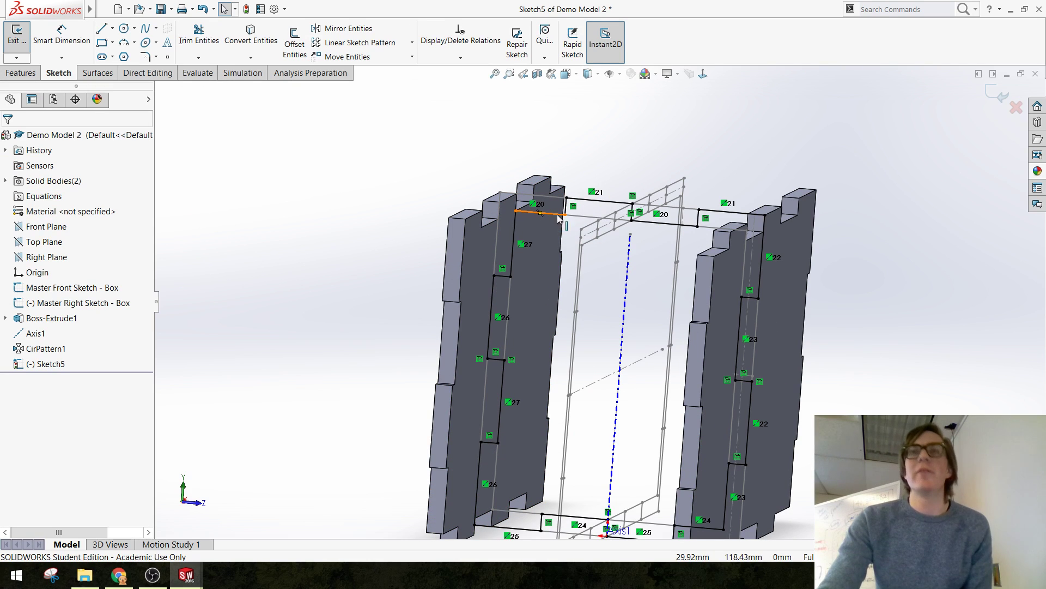
{"action": "left_click_drag", "start_coordinate": [553, 217], "coordinate": [469, 278]}
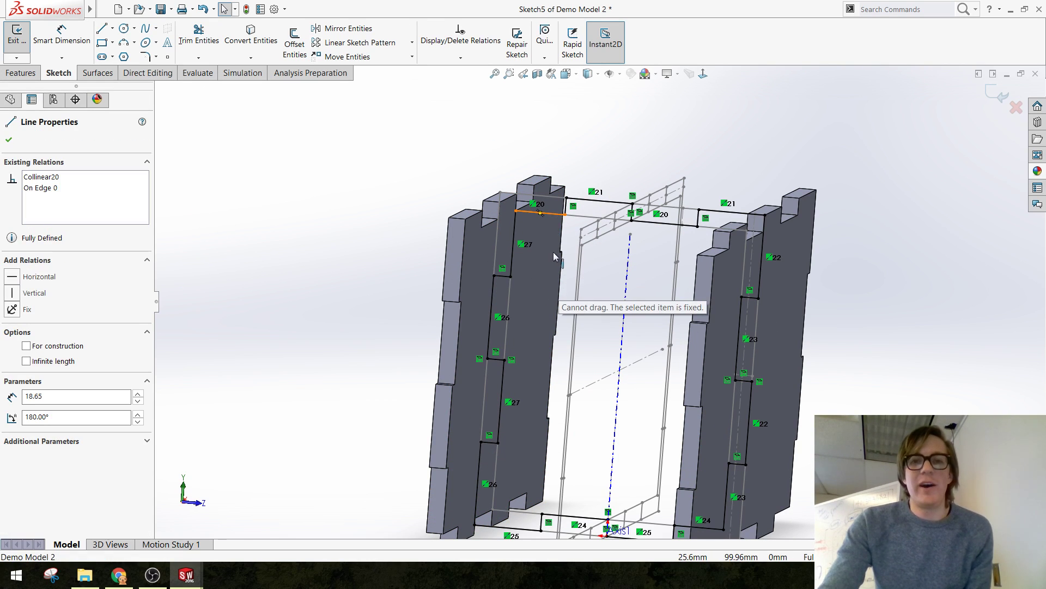
{"action": "left_click_drag", "start_coordinate": [555, 256], "coordinate": [567, 320]}
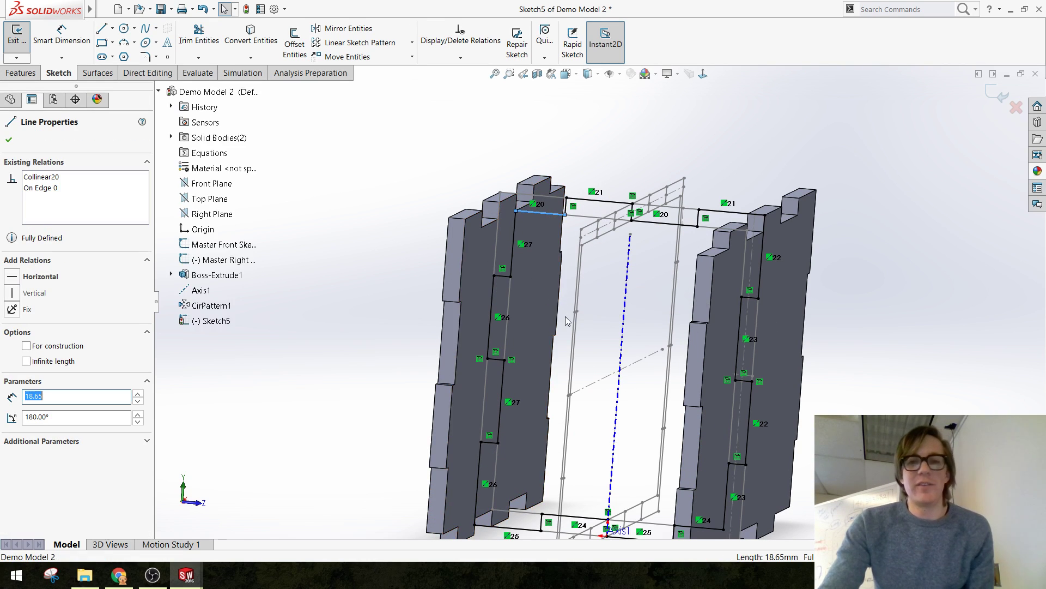
Delete collinear relations 20 and 21 between the finger segments along the profile's top edge
{"action": "left_click", "coordinate": [406, 298]}
{"action": "scroll", "coordinate": [544, 268], "scroll_direction": "down", "scroll_amount": 3}
{"action": "scroll", "coordinate": [594, 378], "scroll_direction": "up", "scroll_amount": 2}
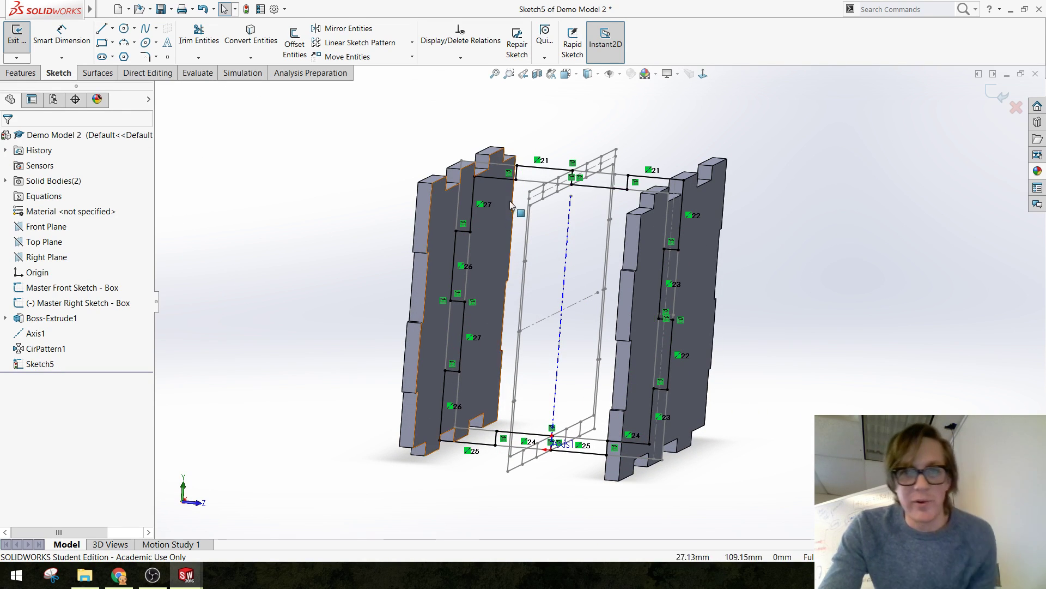
{"action": "scroll", "coordinate": [515, 199], "scroll_direction": "up", "scroll_amount": 3}
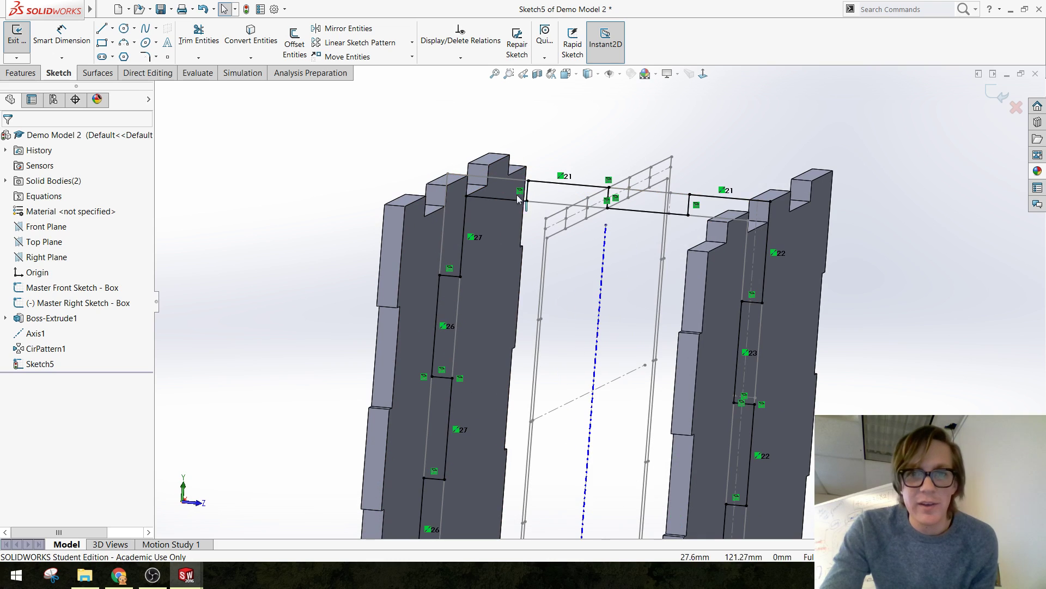
{"action": "left_click", "coordinate": [724, 190]}
{"action": "key", "text": "Delete"}
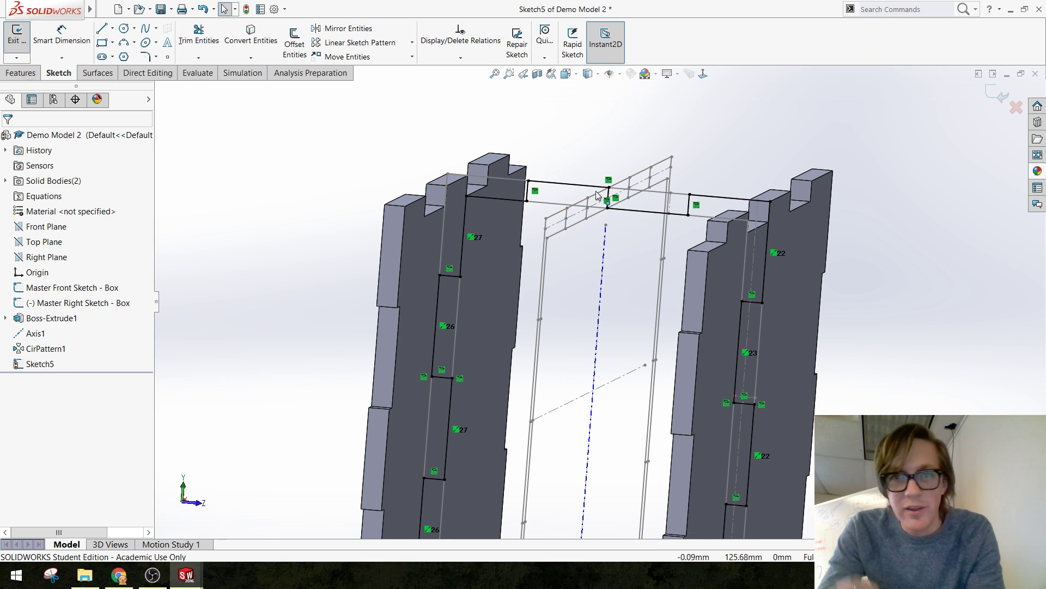
Start a boss extrude of the finger profile from the upper outer corner vertex at the -X end of Master Front Sketch - Box
{"action": "scroll", "coordinate": [600, 300], "scroll_direction": "down", "scroll_amount": 3}
{"action": "scroll", "coordinate": [607, 402], "scroll_direction": "up", "scroll_amount": 1}
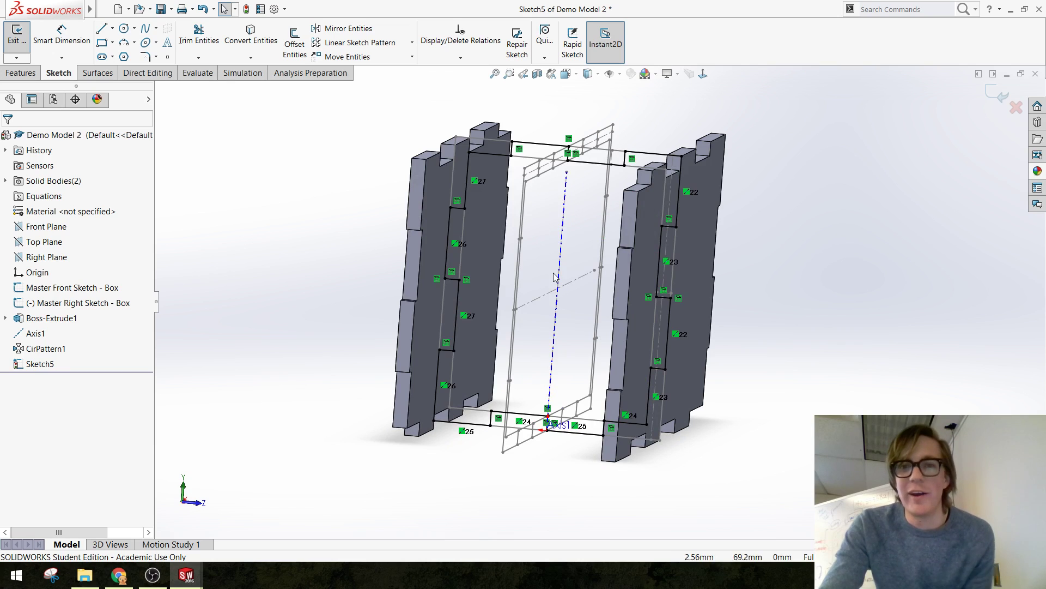
{"action": "middle_click_drag", "start_coordinate": [555, 277], "coordinate": [527, 307]}
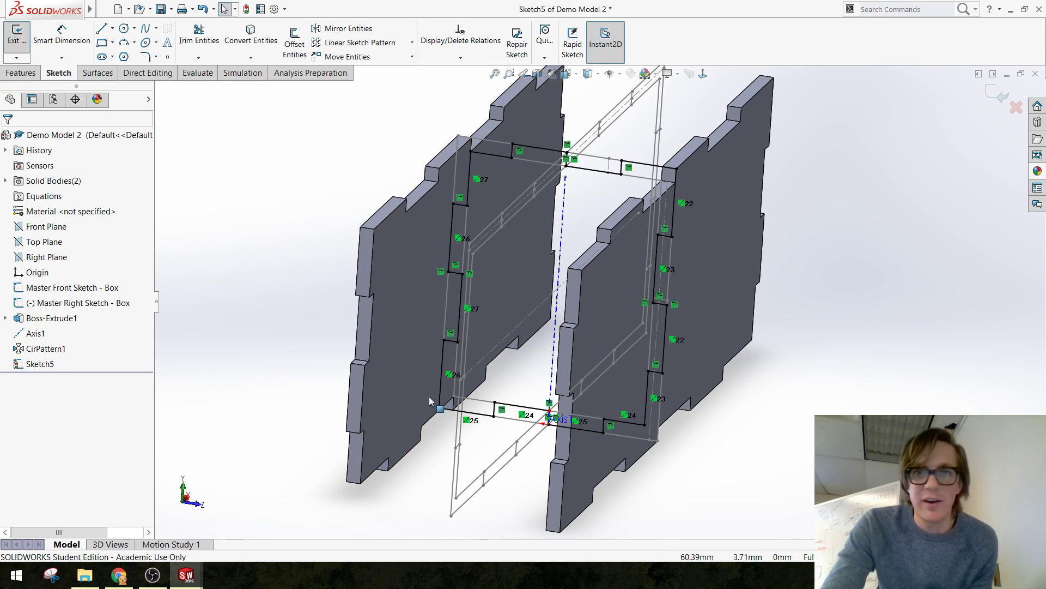
{"action": "left_click", "coordinate": [20, 73]}
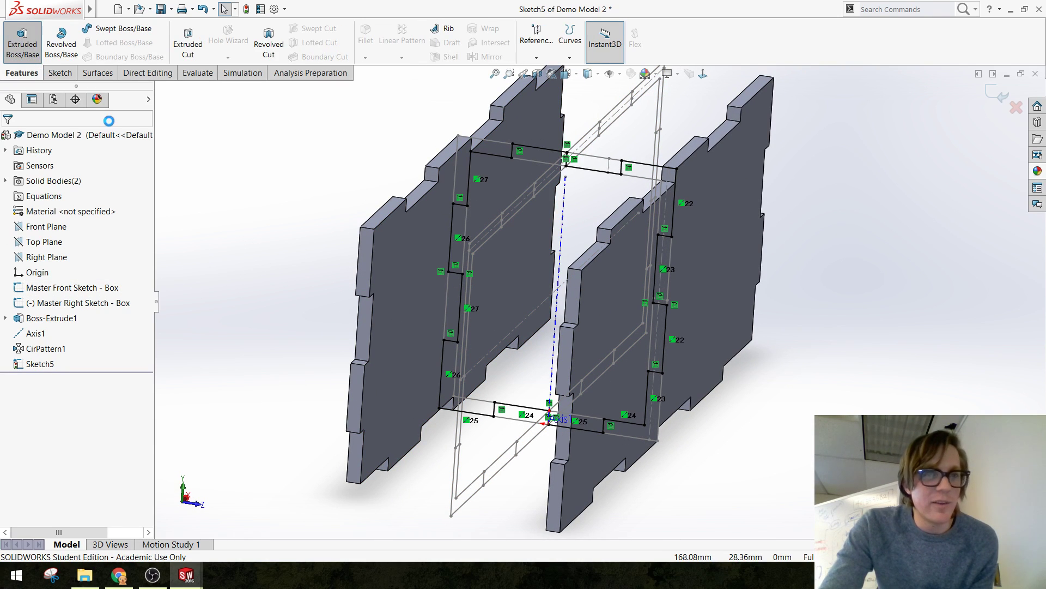
{"action": "left_click", "coordinate": [81, 177]}
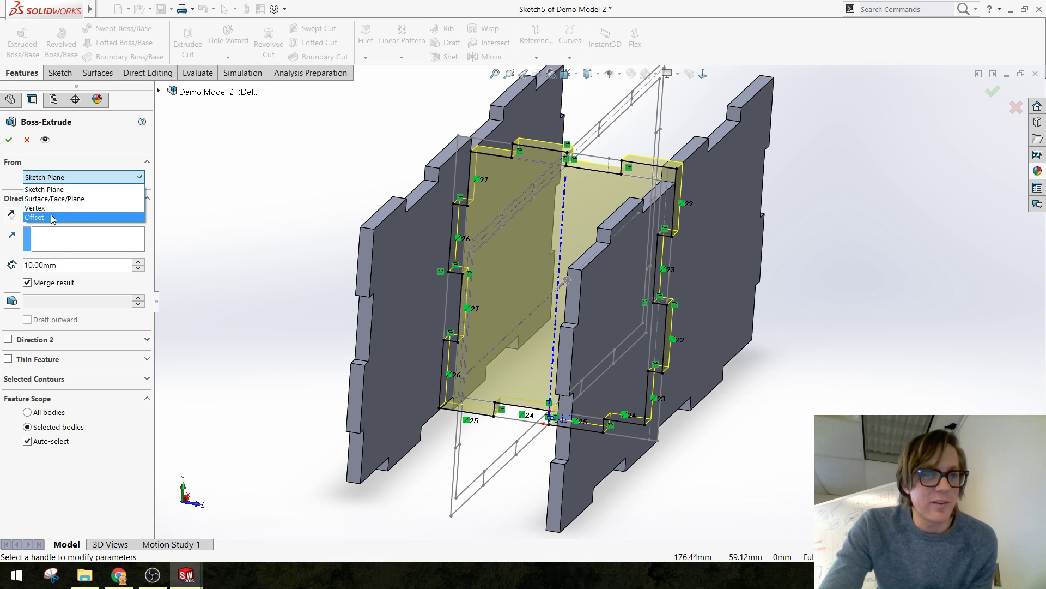
{"action": "left_click", "coordinate": [43, 208]}
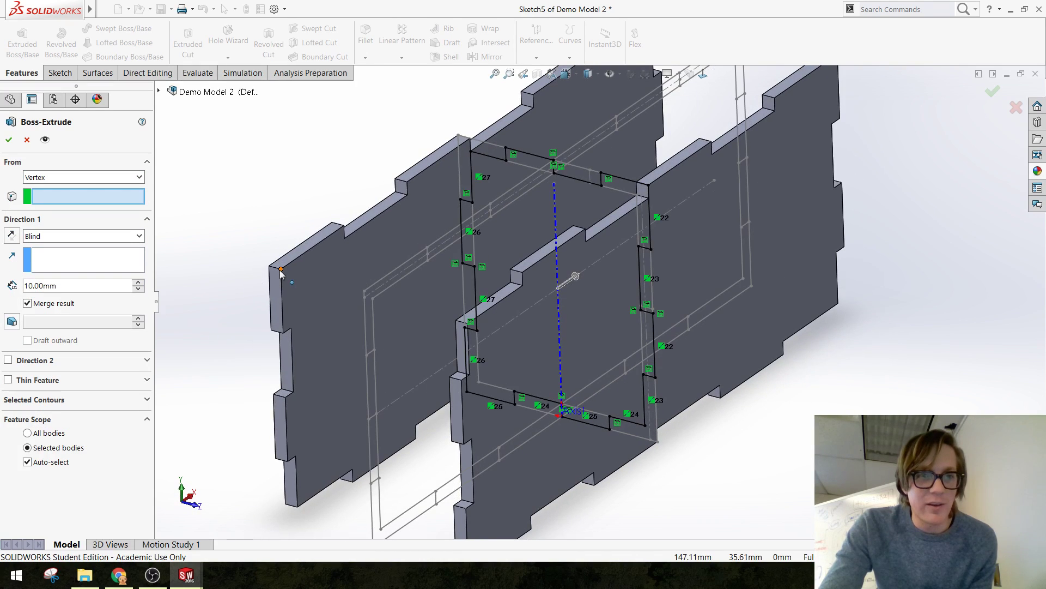
{"action": "left_click", "coordinate": [364, 292]}
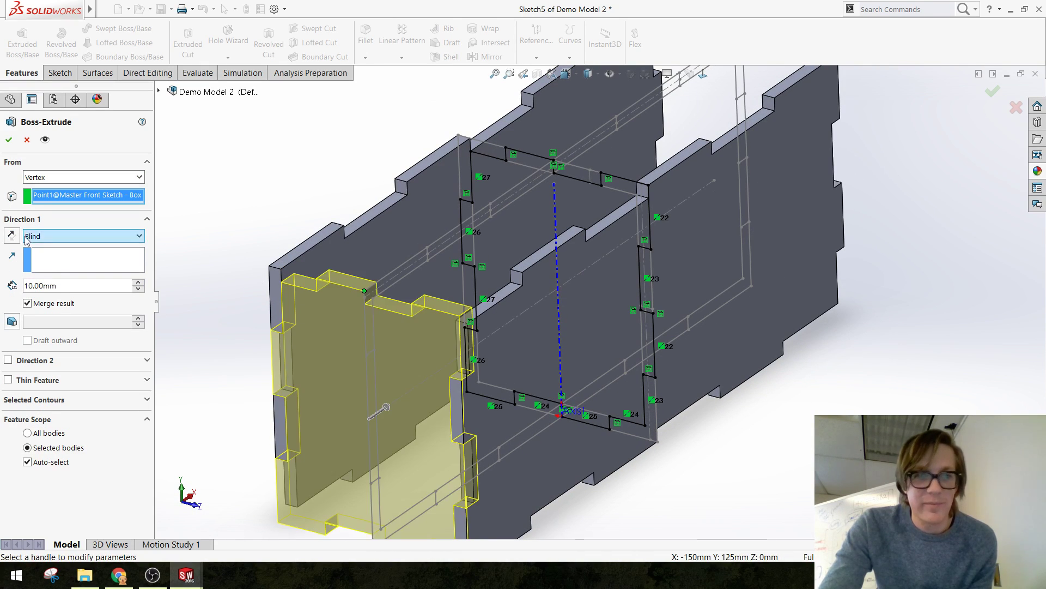
Extrude the end panel up to the adjacent inner corner vertex of Master Front Sketch - Box with Merge result off, and save the model
{"action": "left_click", "coordinate": [66, 243]}
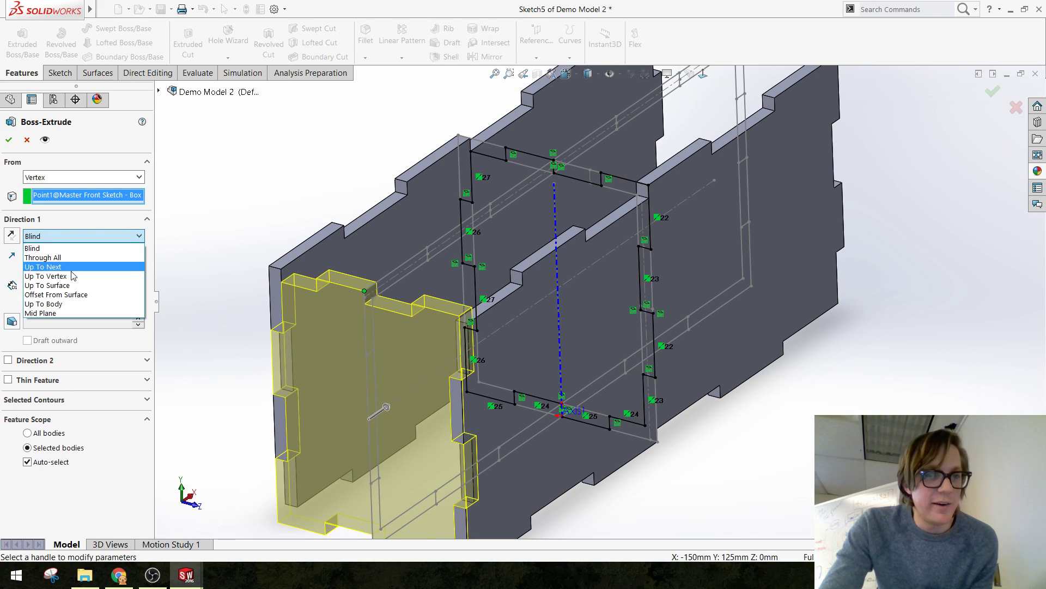
{"action": "left_click", "coordinate": [75, 279]}
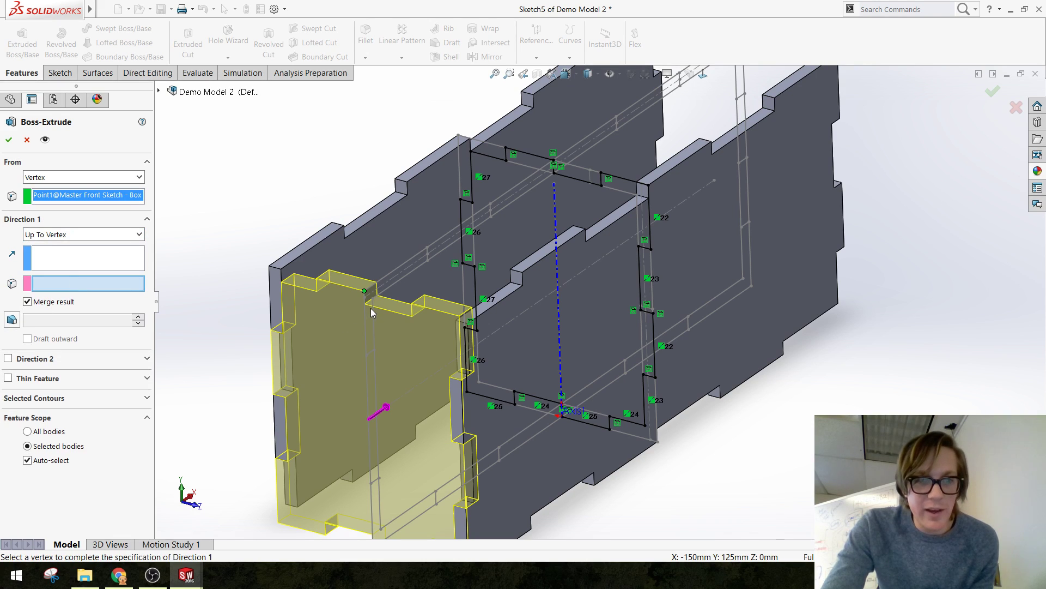
{"action": "left_click", "coordinate": [373, 299]}
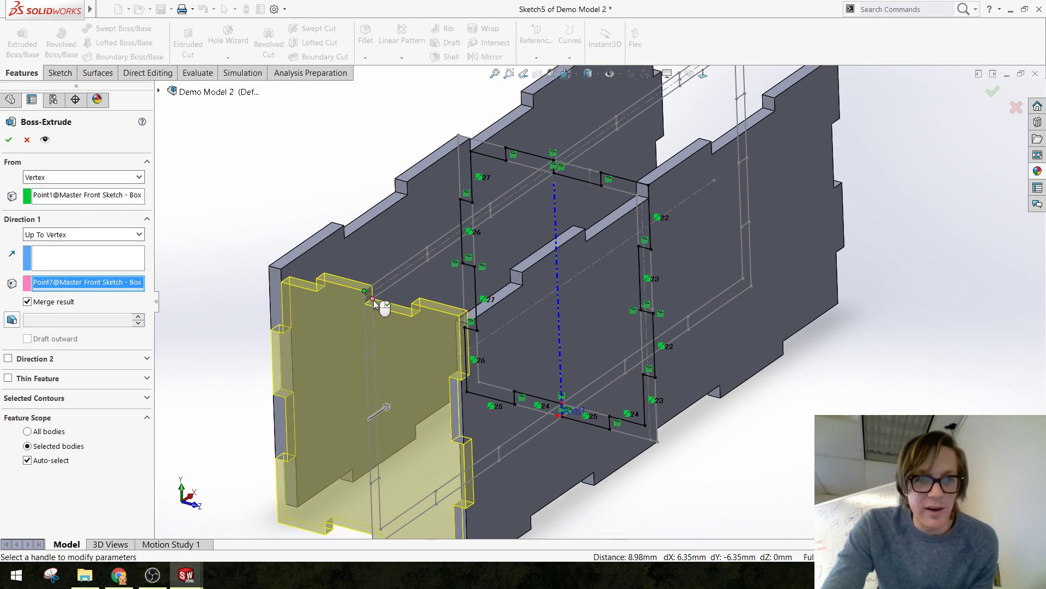
{"action": "left_click", "coordinate": [63, 306]}
{"action": "left_click", "coordinate": [8, 140]}
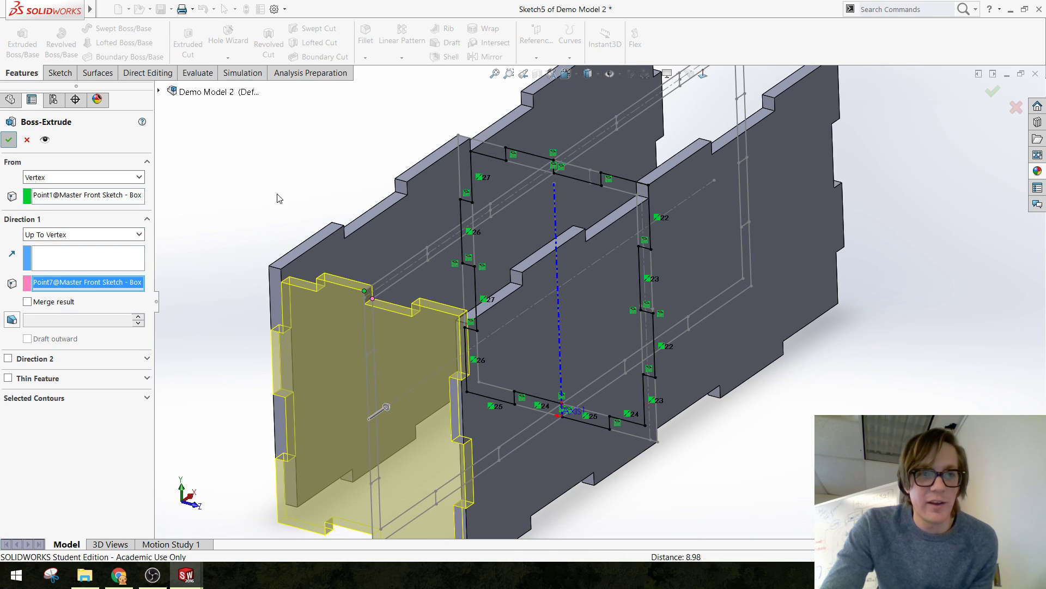
{"action": "middle_click_drag", "start_coordinate": [299, 317], "coordinate": [407, 391]}
{"action": "key", "text": "ctrl+s"}
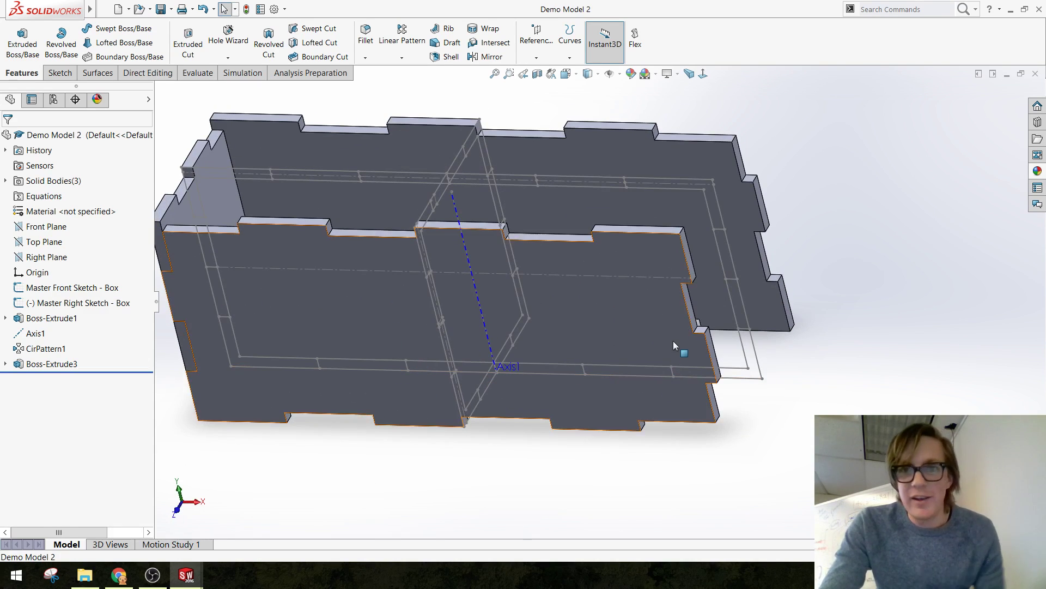
Start a circular pattern of the finger-jointed end panel body at the -X end, using Axis1 as the pattern axis
{"action": "middle_click_drag", "start_coordinate": [676, 348], "coordinate": [427, 313]}
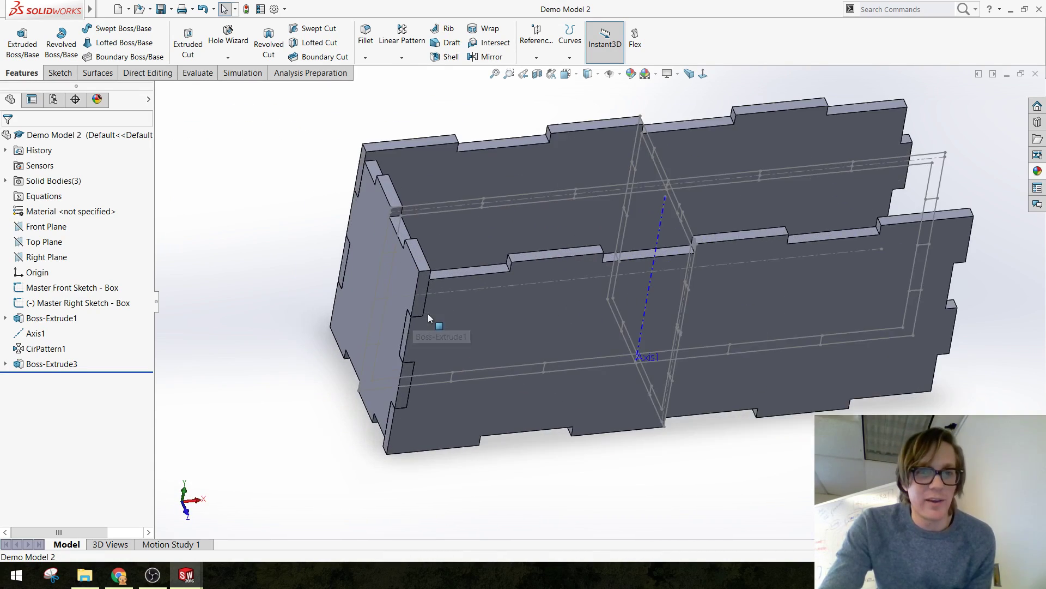
{"action": "left_click", "coordinate": [402, 58]}
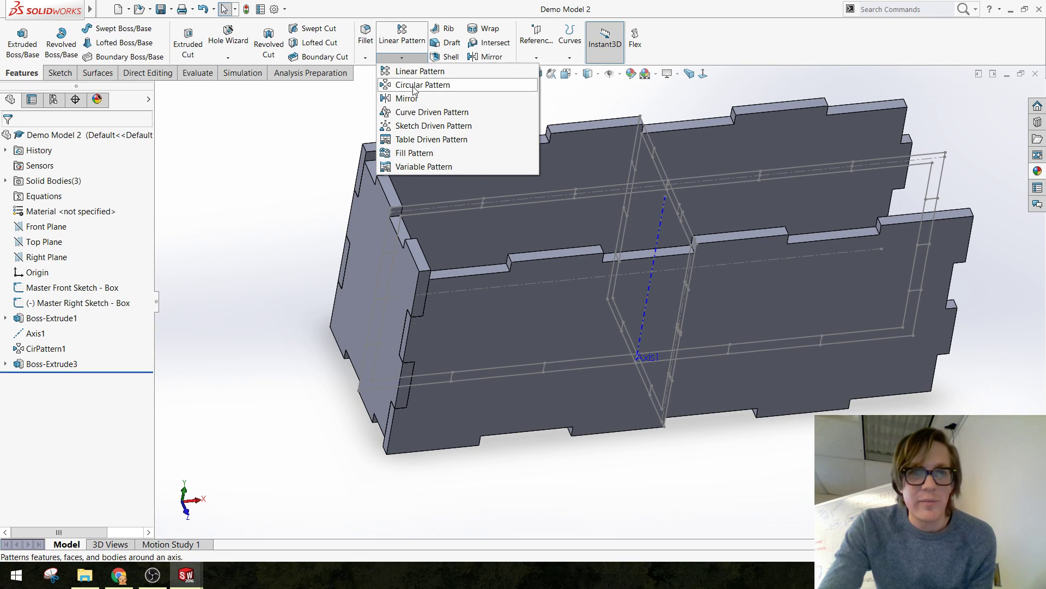
{"action": "left_click", "coordinate": [414, 86]}
{"action": "left_click", "coordinate": [23, 355]}
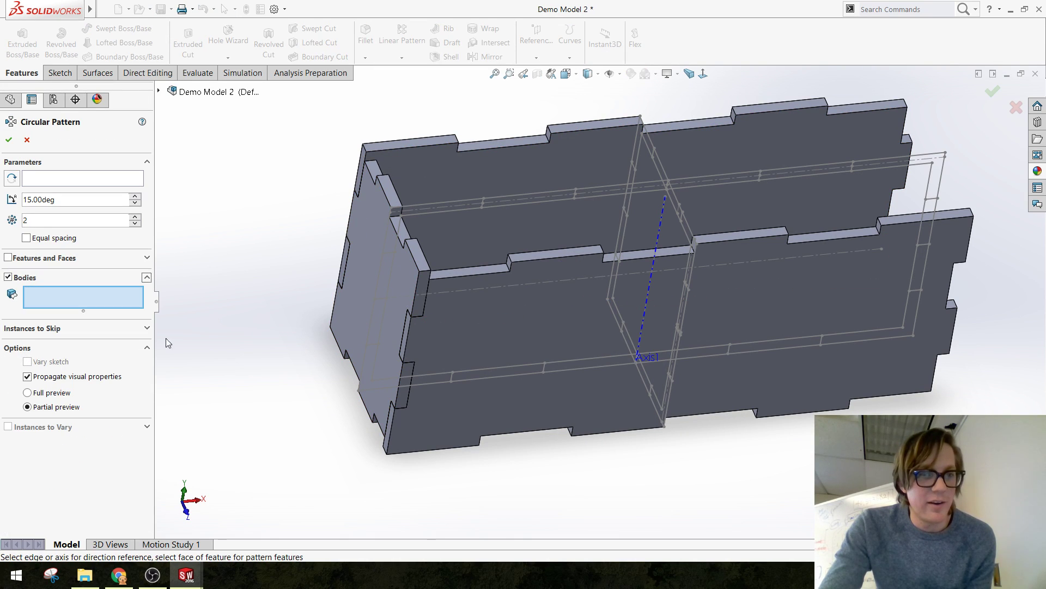
{"action": "left_click", "coordinate": [389, 277]}
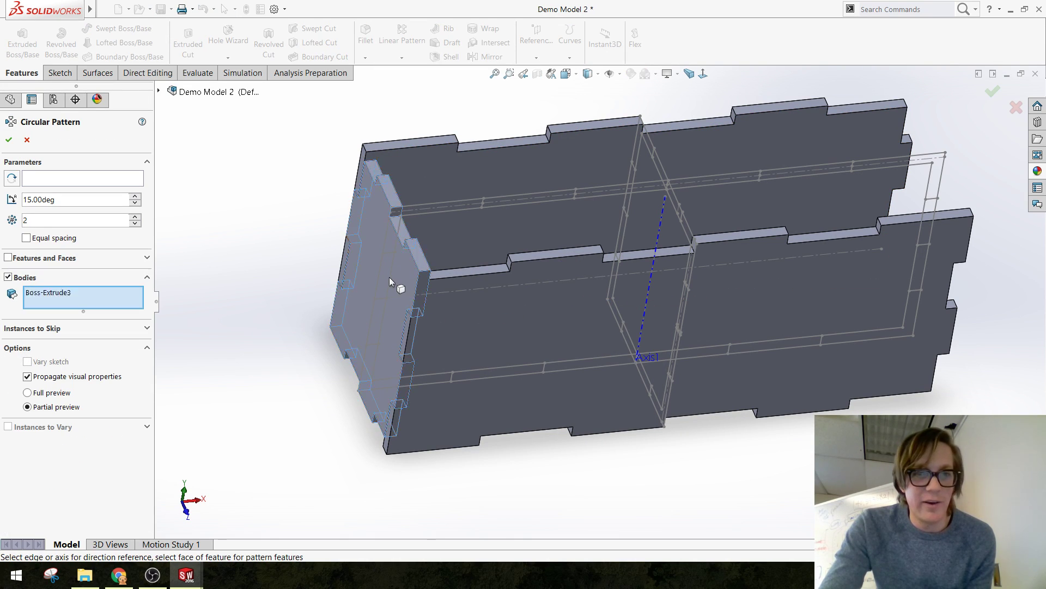
{"action": "left_click", "coordinate": [135, 181]}
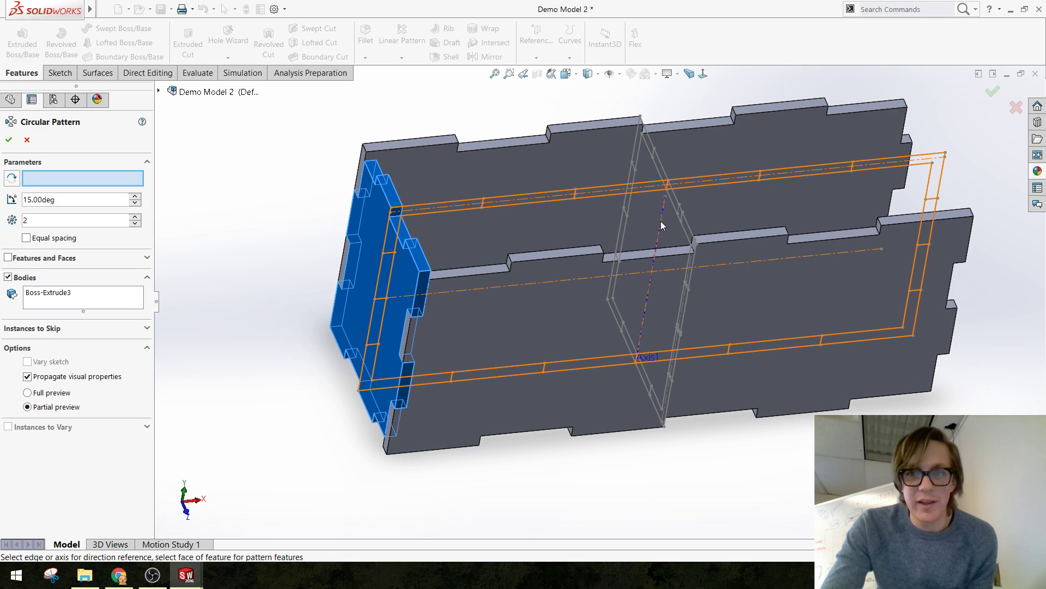
{"action": "left_click", "coordinate": [637, 357]}
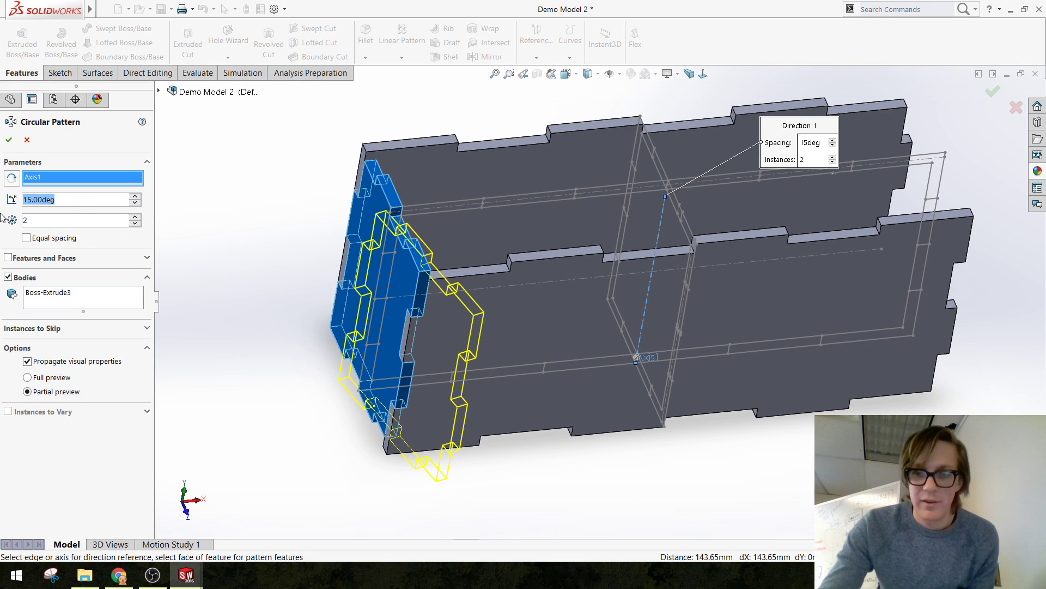
Complete the circular pattern with 2 instances at 180 degrees to create the opposite end panel, and save the model
{"action": "type", "text": "180"}
{"action": "key", "text": "Return"}
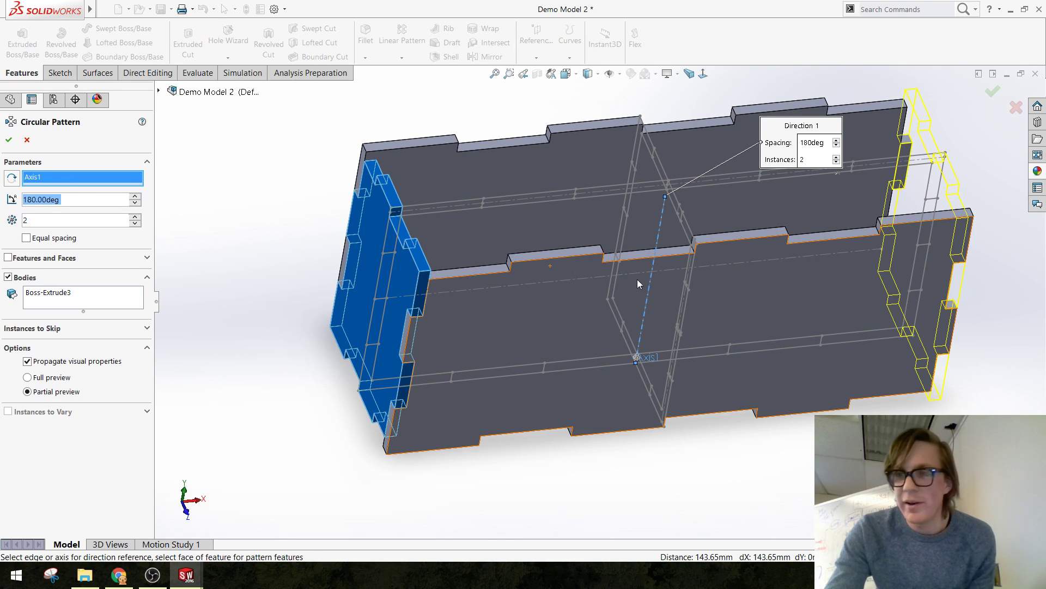
{"action": "middle_click_drag", "start_coordinate": [636, 279], "coordinate": [581, 305]}
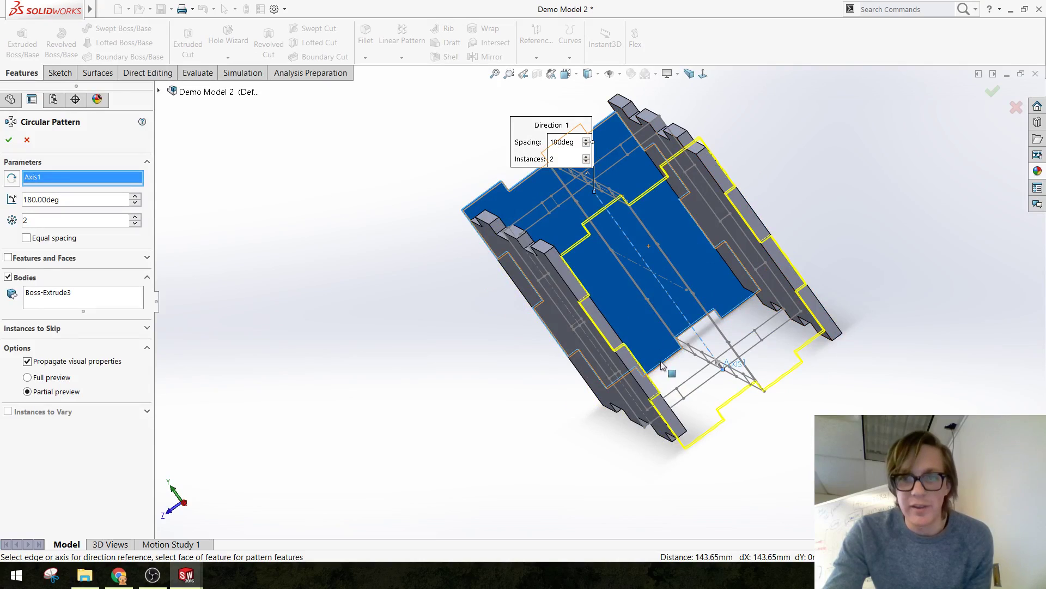
{"action": "left_click", "coordinate": [10, 139]}
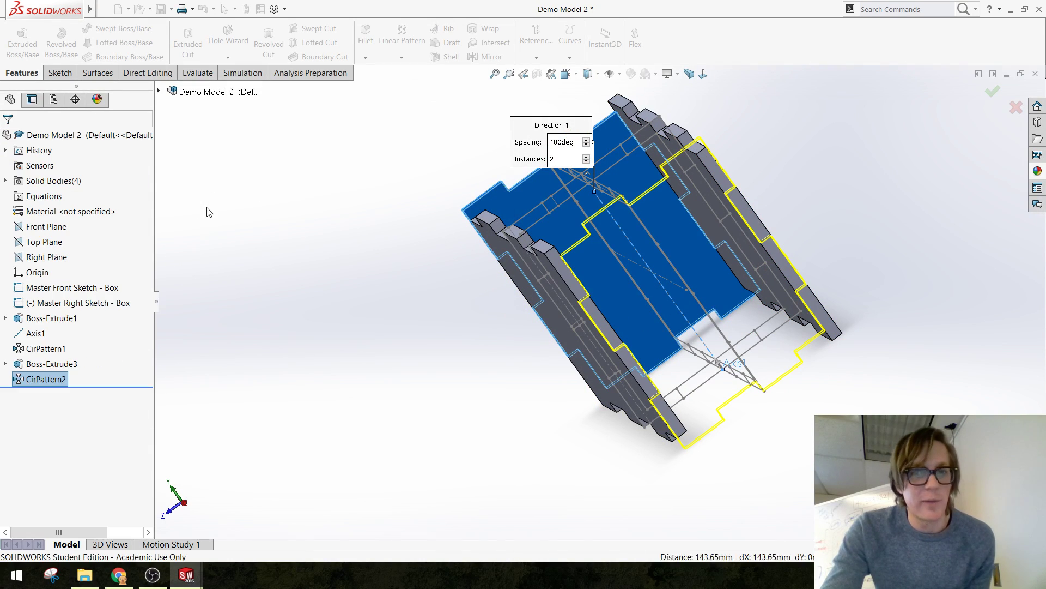
{"action": "middle_click_drag", "start_coordinate": [267, 286], "coordinate": [421, 255]}
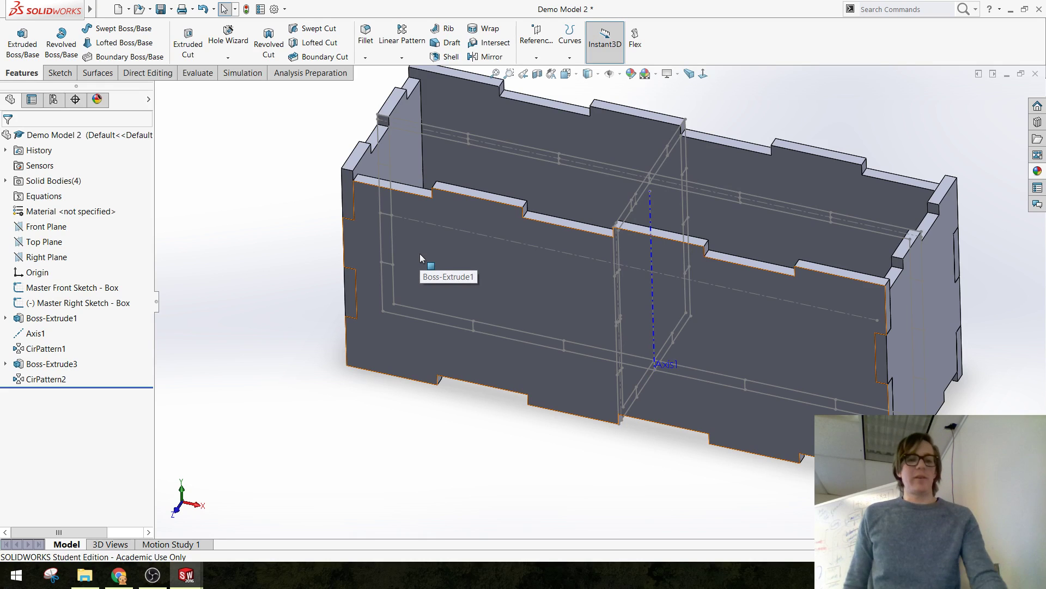
{"action": "key", "text": "ctrl+s"}
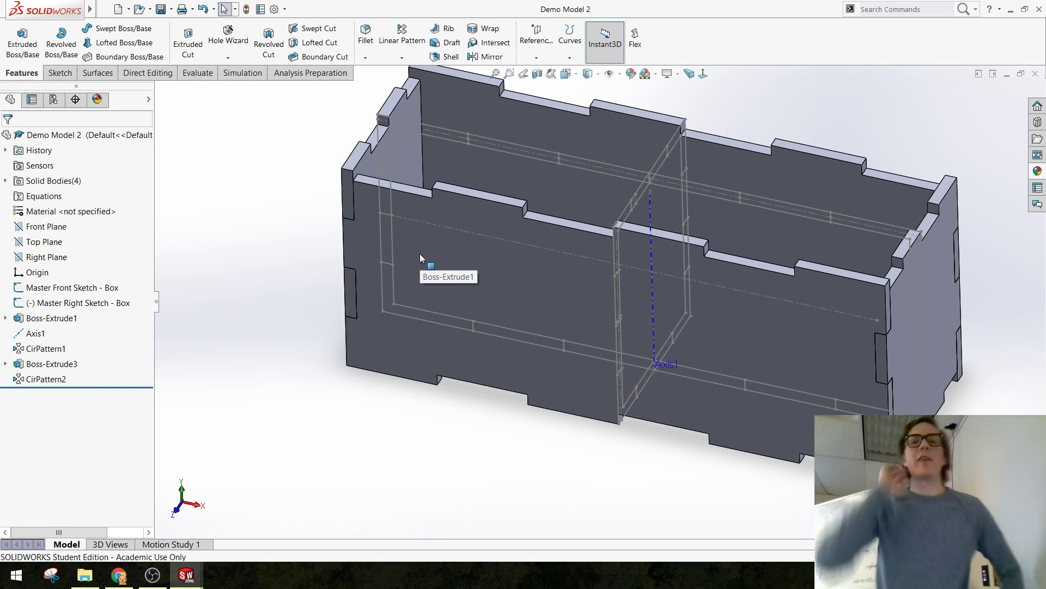
Open a sketch on the top face of the -Z side panel's raised finger at the -X end, viewed square-on
{"action": "middle_click_drag", "start_coordinate": [538, 188], "coordinate": [443, 342]}
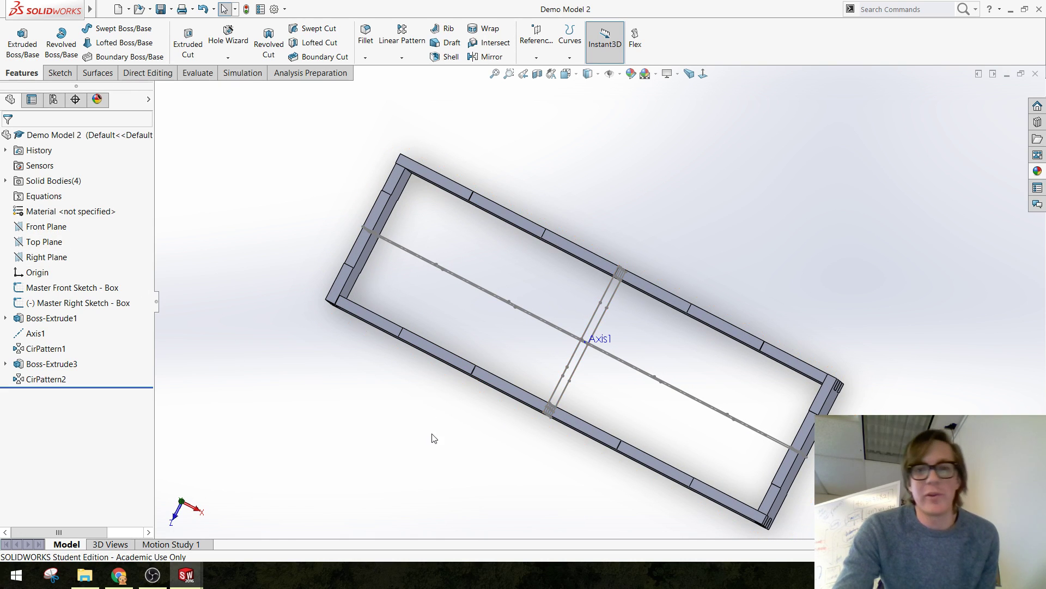
{"action": "middle_click_drag", "start_coordinate": [423, 445], "coordinate": [424, 364]}
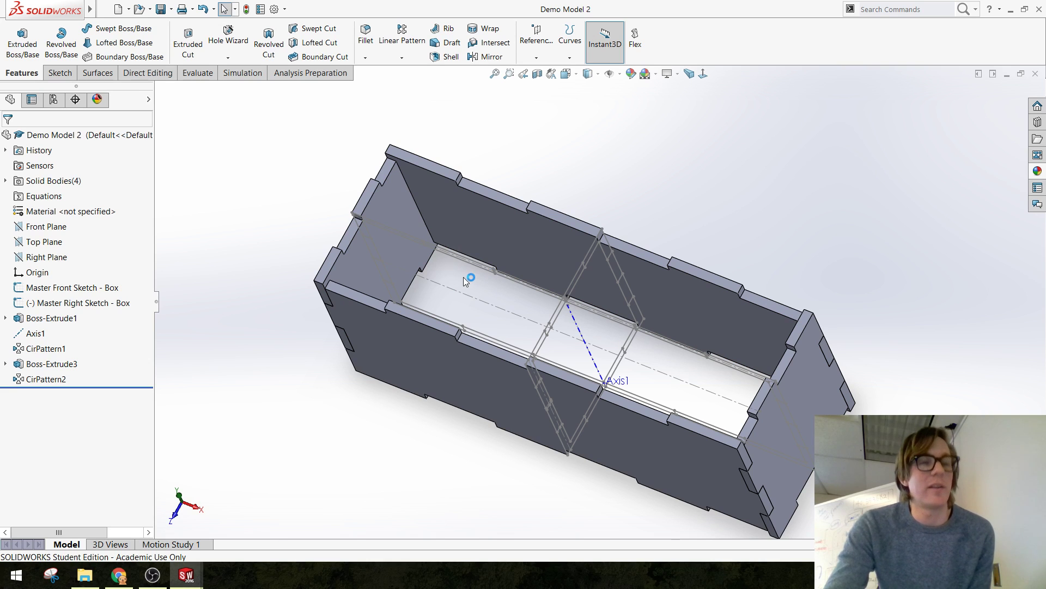
{"action": "scroll", "coordinate": [486, 253], "scroll_direction": "down", "scroll_amount": 3}
{"action": "scroll", "coordinate": [429, 276], "scroll_direction": "up", "scroll_amount": 1}
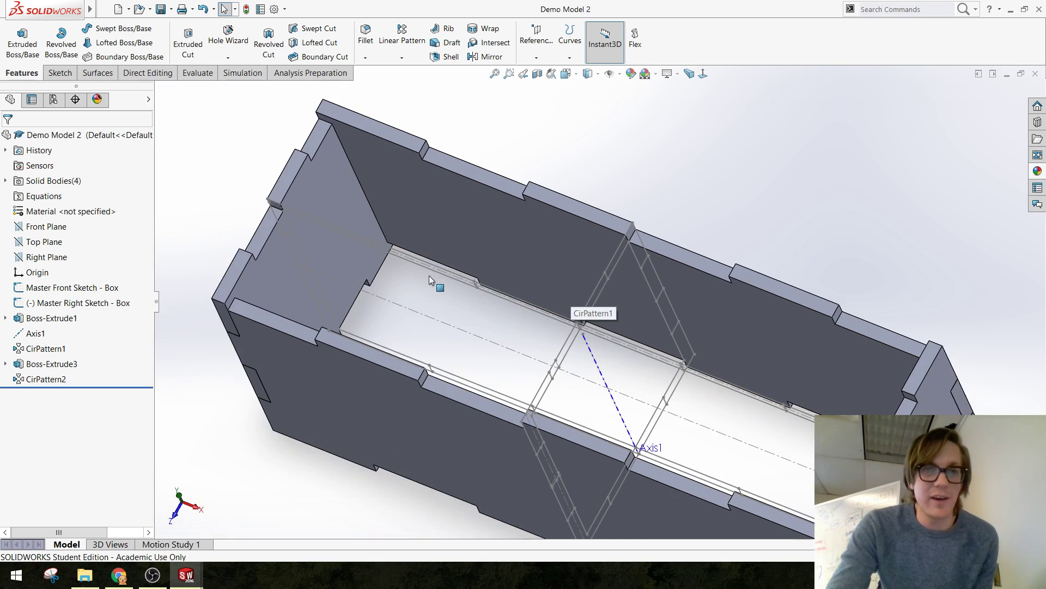
{"action": "left_click", "coordinate": [388, 136]}
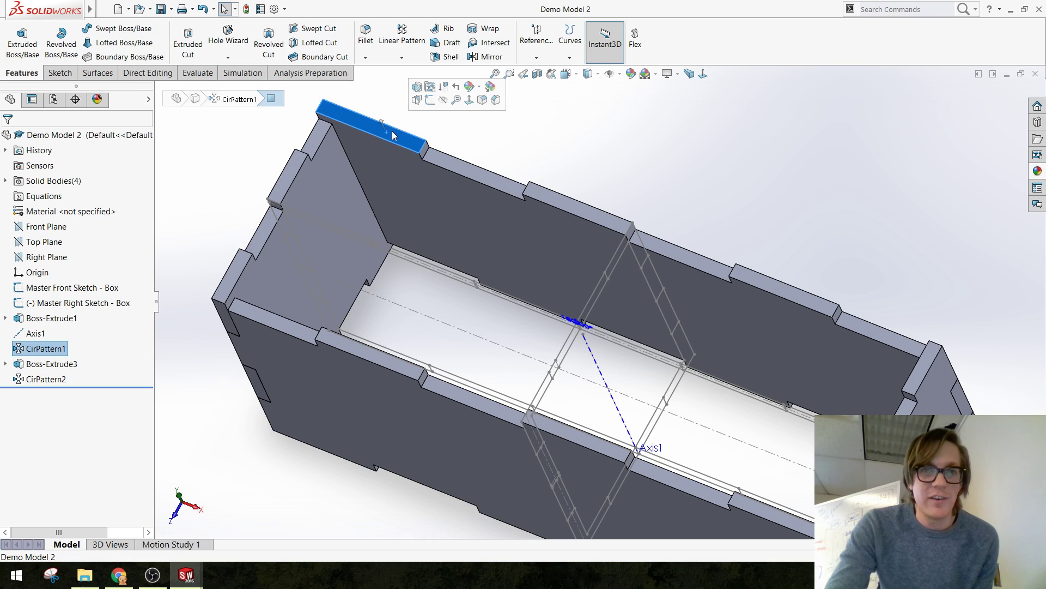
{"action": "left_click", "coordinate": [432, 106]}
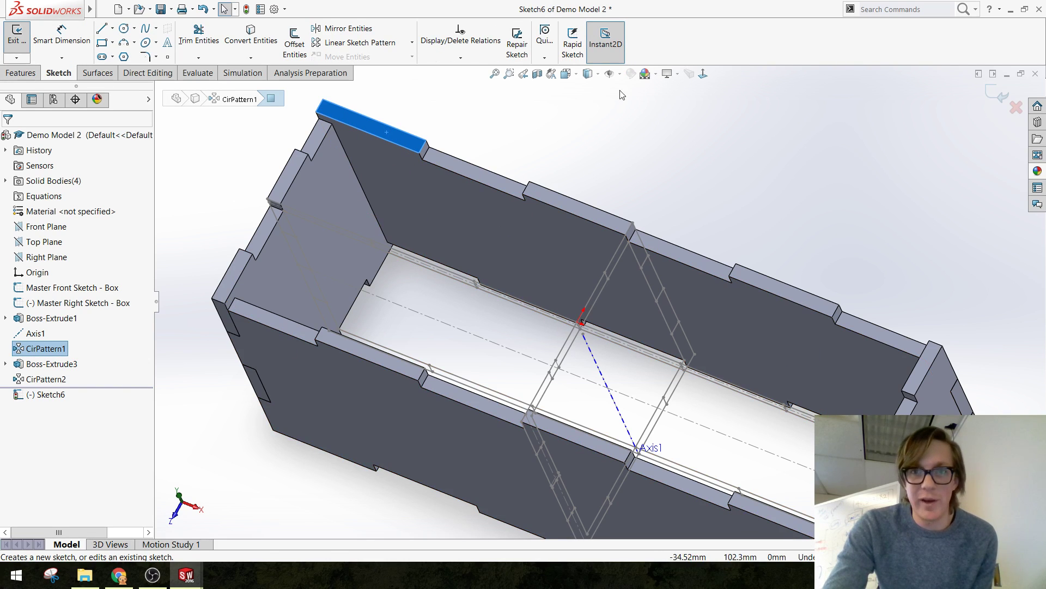
{"action": "key", "text": "ctrl+8"}
{"action": "left_click", "coordinate": [567, 158]}
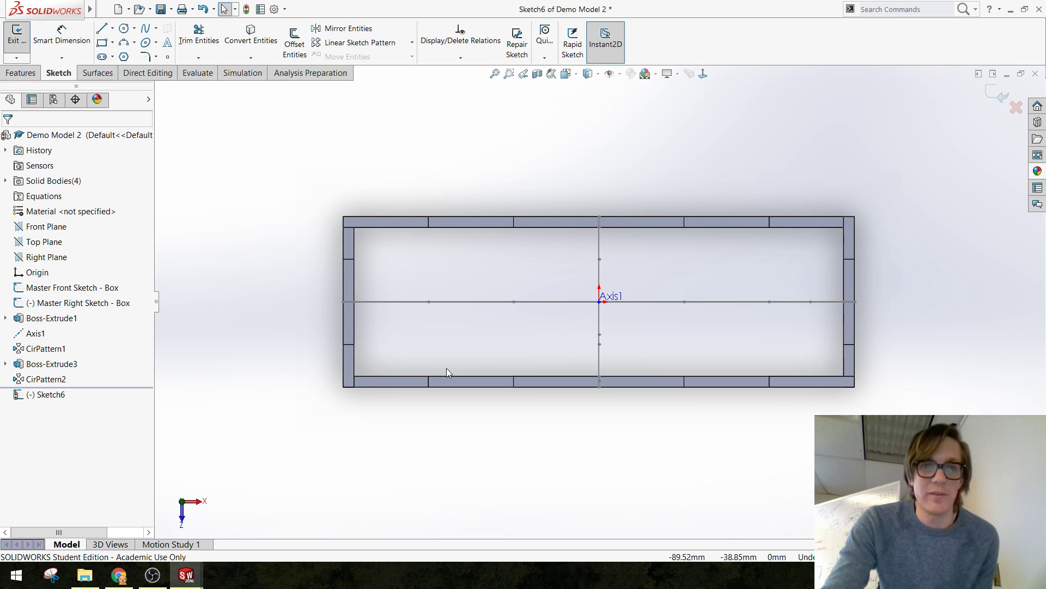
{"action": "scroll", "coordinate": [576, 319], "scroll_direction": "down", "scroll_amount": 3}
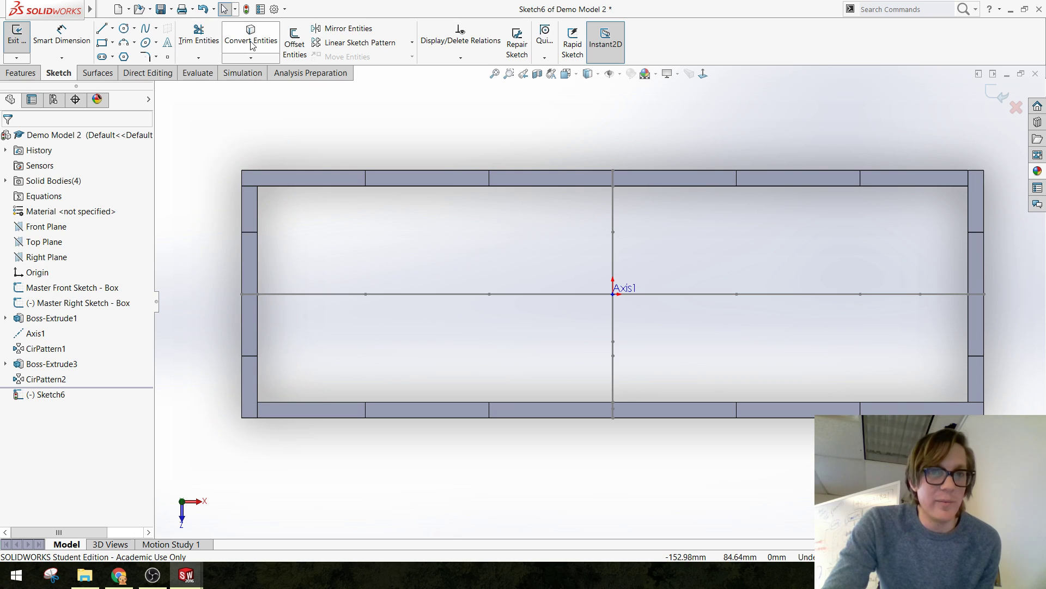
Start Convert Entities and select the finger-joint edges from the -X end panel's outer edge along the -Z side panel to its midpoint
{"action": "left_click", "coordinate": [251, 41]}
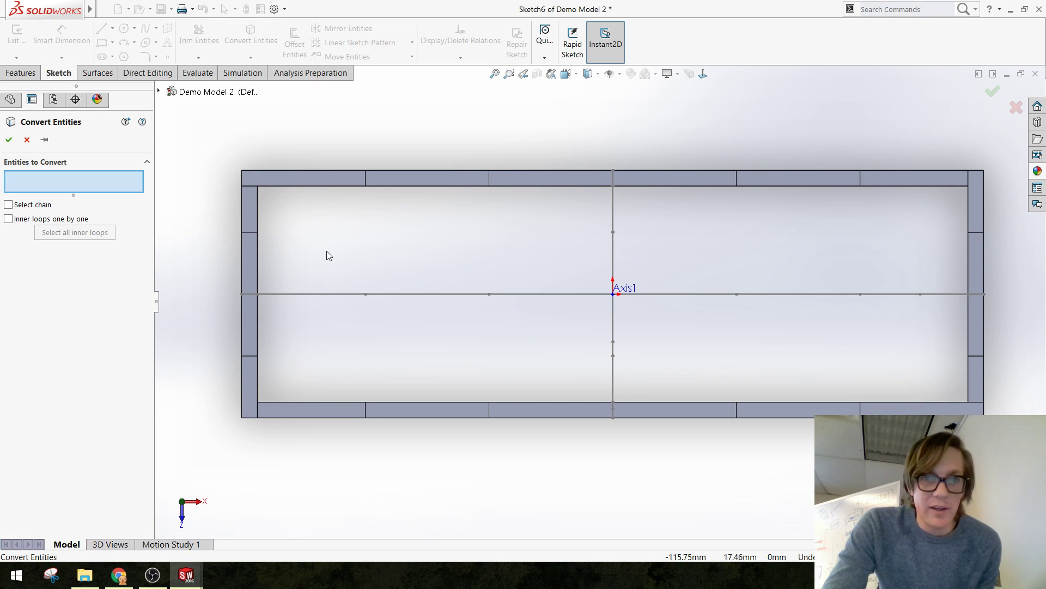
{"action": "left_click", "coordinate": [242, 204]}
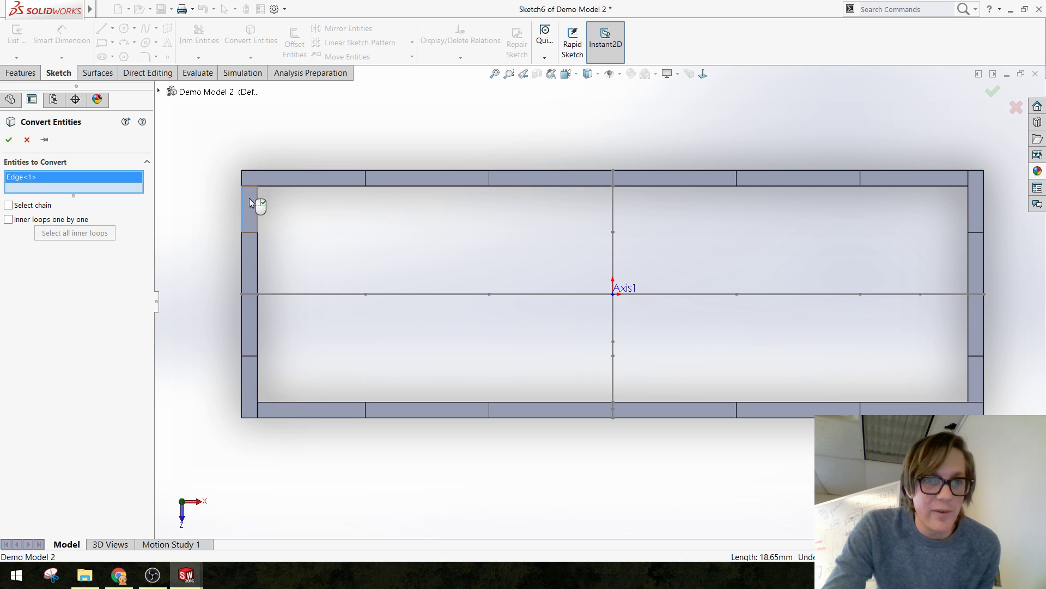
{"action": "left_click", "coordinate": [277, 186]}
{"action": "left_click", "coordinate": [379, 177]}
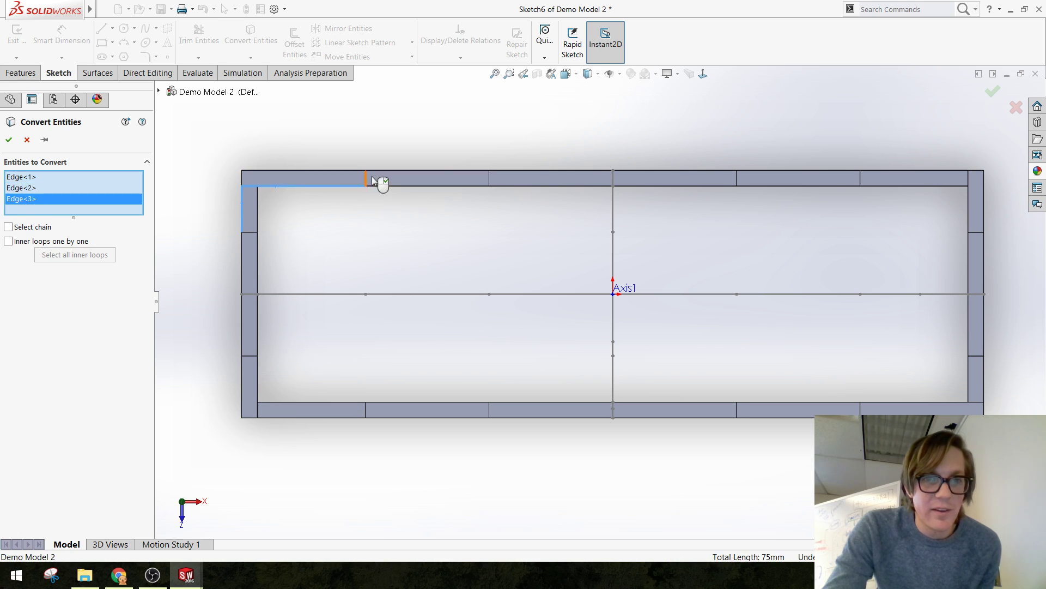
{"action": "left_click", "coordinate": [400, 172]}
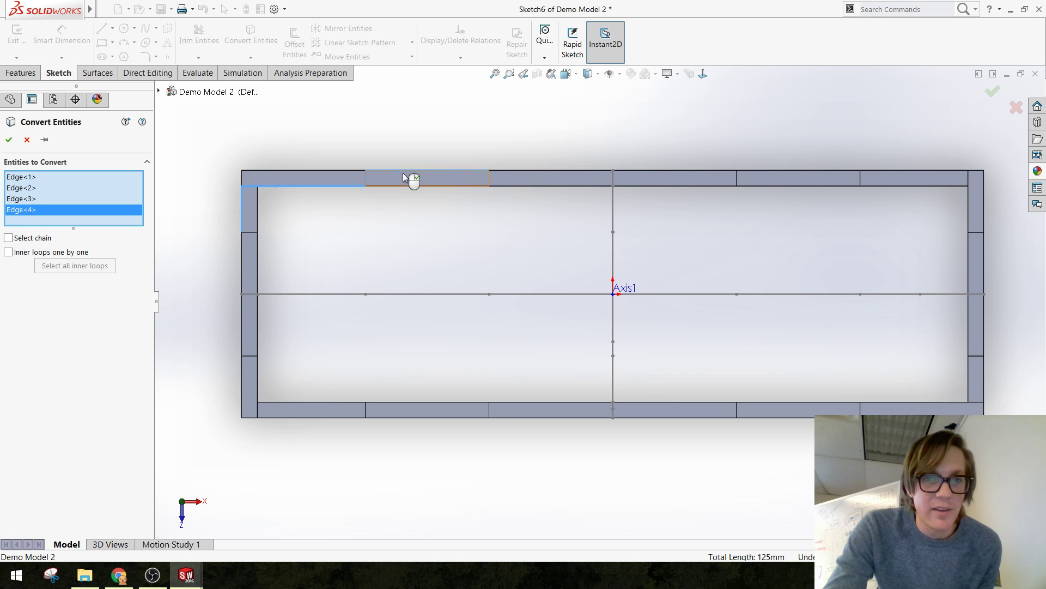
{"action": "left_click", "coordinate": [490, 178]}
{"action": "mouse_move", "coordinate": [490, 239]}
{"action": "middle_mouse_down"}
{"action": "mouse_move", "coordinate": [445, 273]}
{"action": "mouse_move", "coordinate": [480, 229]}
{"action": "middle_mouse_up"}
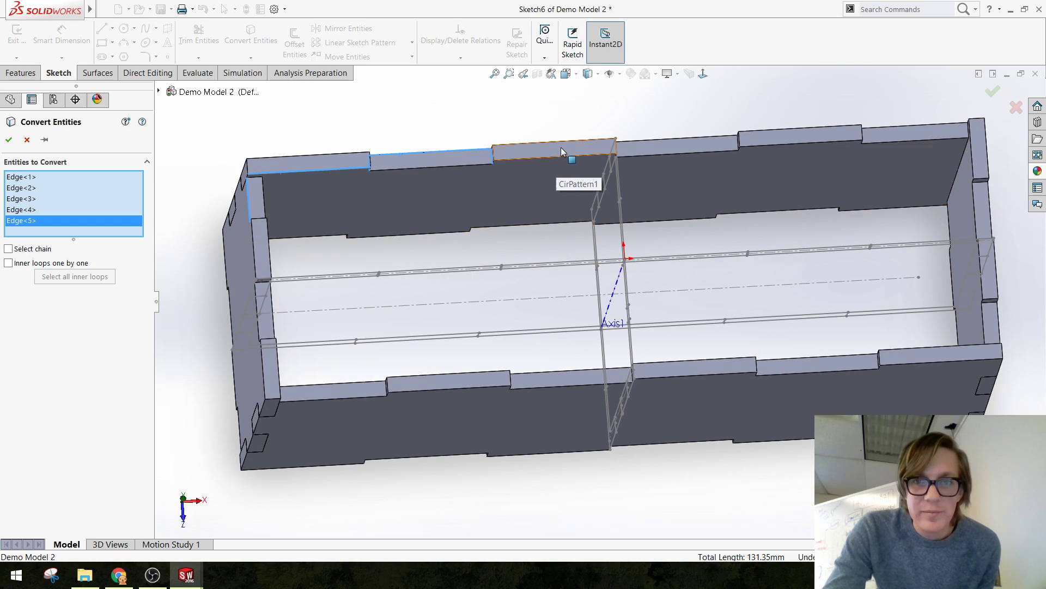
{"action": "left_click", "coordinate": [556, 155]}
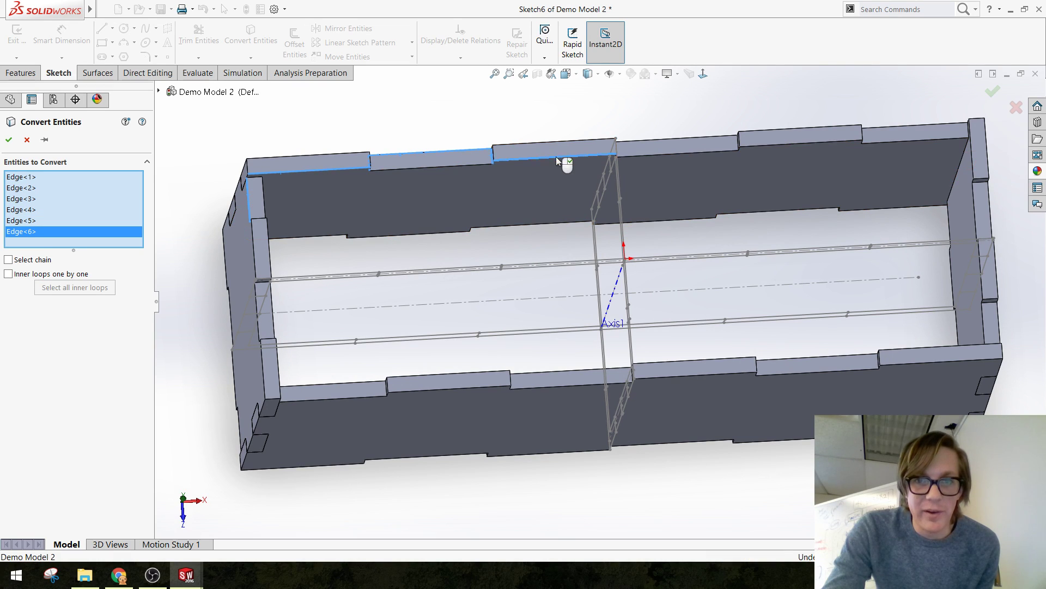
Add the finger-joint edges along the -Z side panel from its midpoint to the +X corner to the entities to convert
{"action": "middle_click_drag", "start_coordinate": [655, 172], "coordinate": [591, 157]}
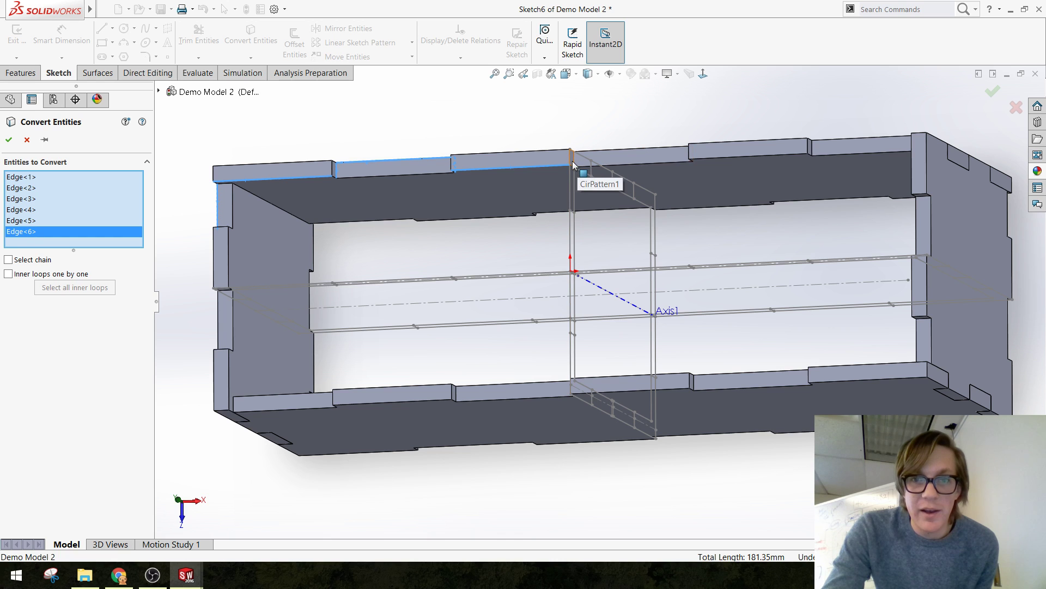
{"action": "scroll", "coordinate": [577, 198], "scroll_direction": "down", "scroll_amount": 5}
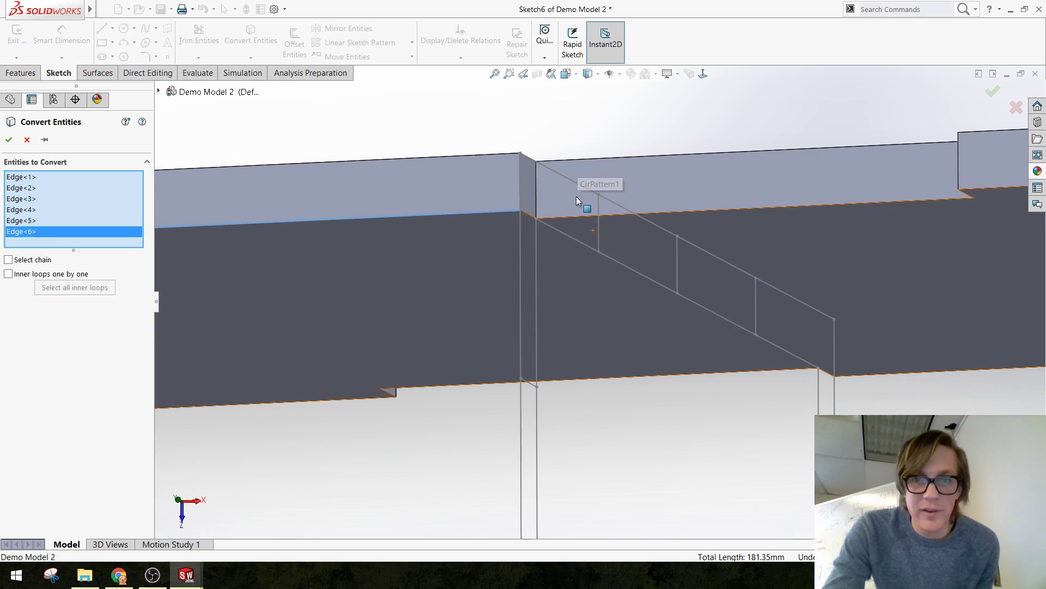
{"action": "left_click", "coordinate": [536, 188]}
{"action": "left_click", "coordinate": [581, 158]}
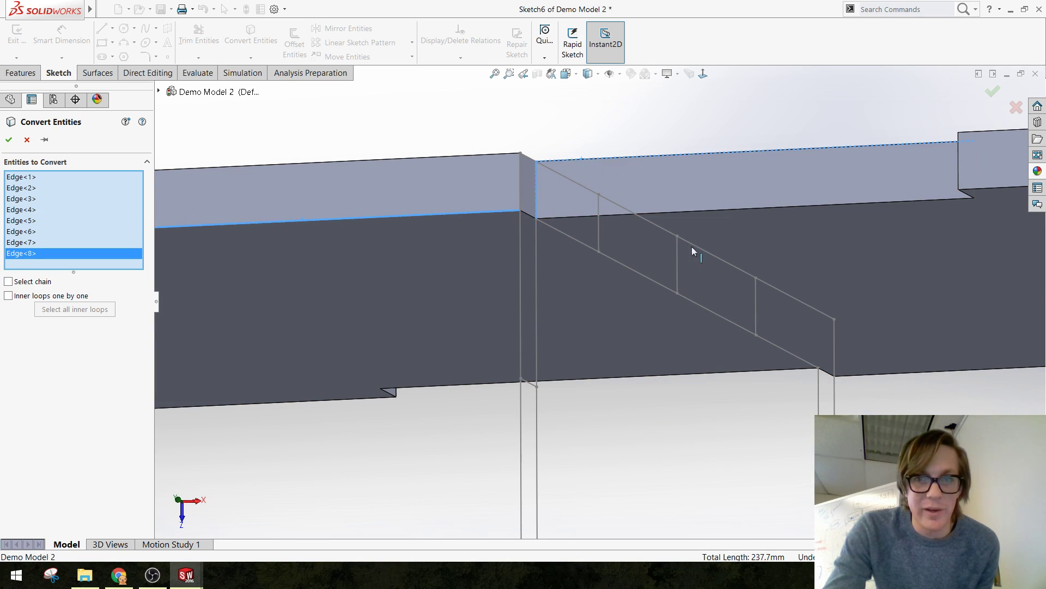
{"action": "scroll", "coordinate": [709, 261], "scroll_direction": "up", "scroll_amount": 3}
{"action": "middle_click_drag", "start_coordinate": [775, 296], "coordinate": [714, 229]}
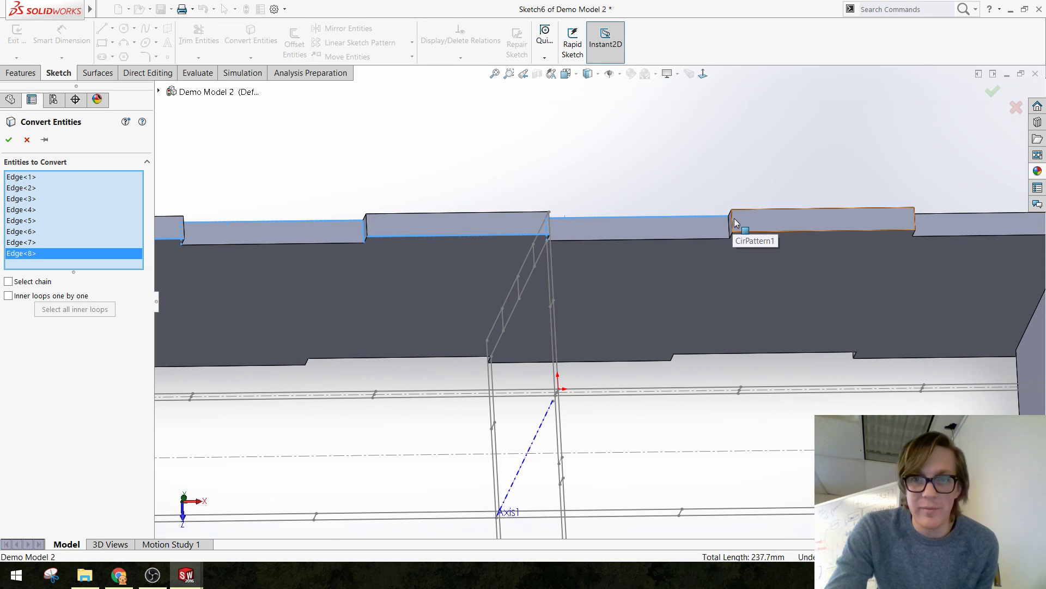
{"action": "left_click", "coordinate": [736, 227]}
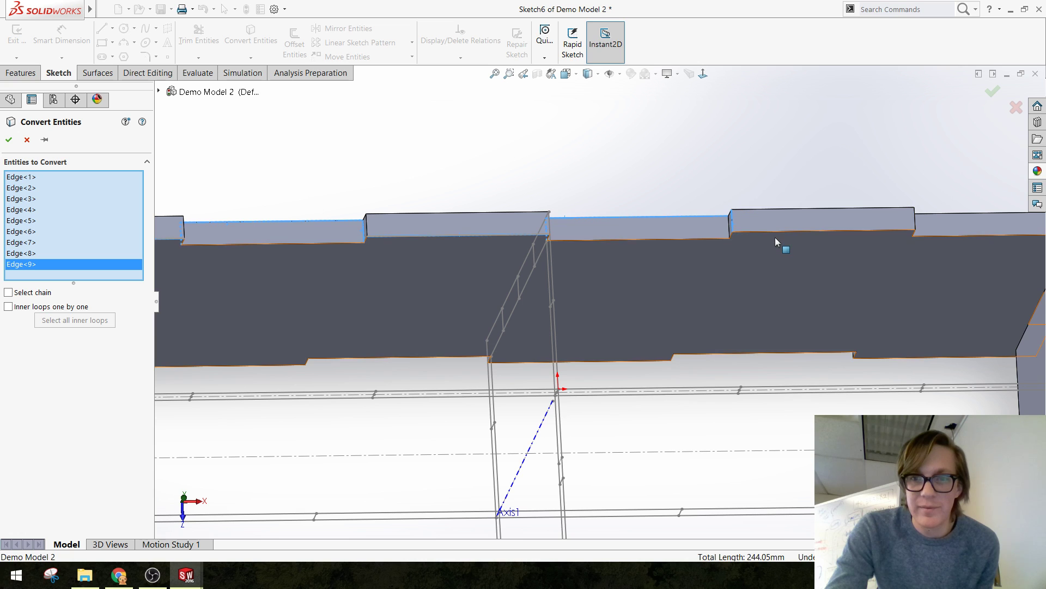
{"action": "left_click", "coordinate": [776, 231]}
{"action": "middle_click_drag", "start_coordinate": [898, 276], "coordinate": [866, 281]}
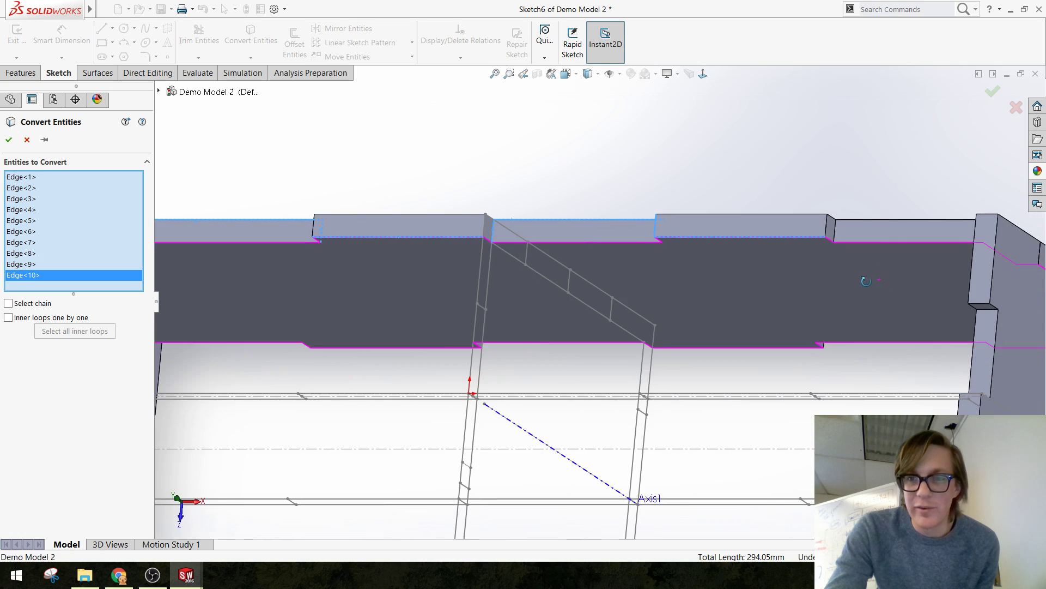
{"action": "left_click", "coordinate": [850, 230]}
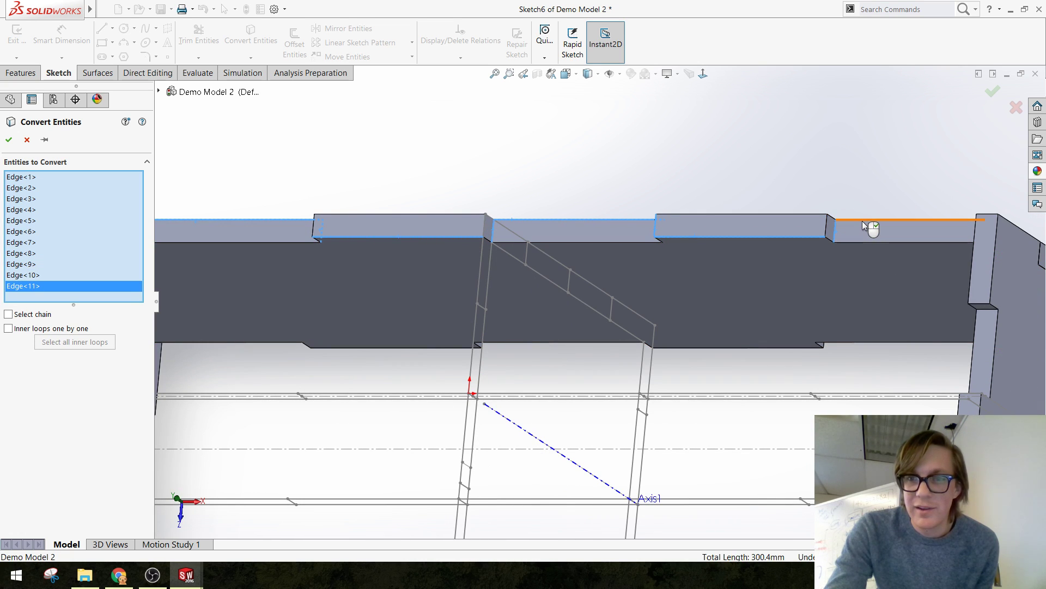
{"action": "left_click", "coordinate": [862, 221]}
{"action": "middle_click_drag", "start_coordinate": [915, 294], "coordinate": [917, 311]}
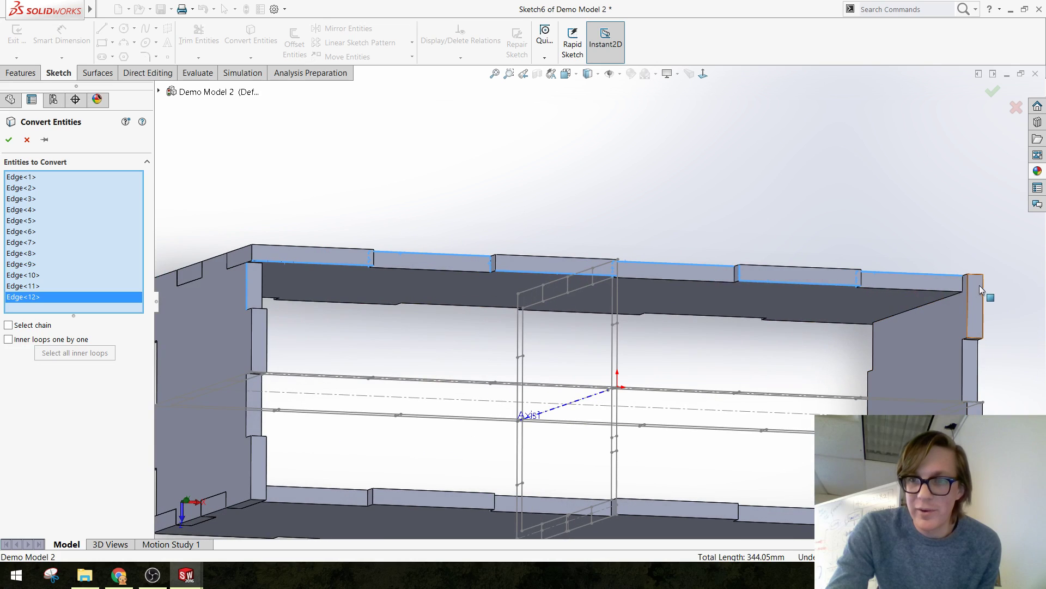
Add the finger-joint edges along the +X end panel from its -Z corner to its midpoint to the entities to convert
{"action": "left_click", "coordinate": [969, 301]}
{"action": "scroll", "coordinate": [974, 357], "scroll_direction": "down", "scroll_amount": 5}
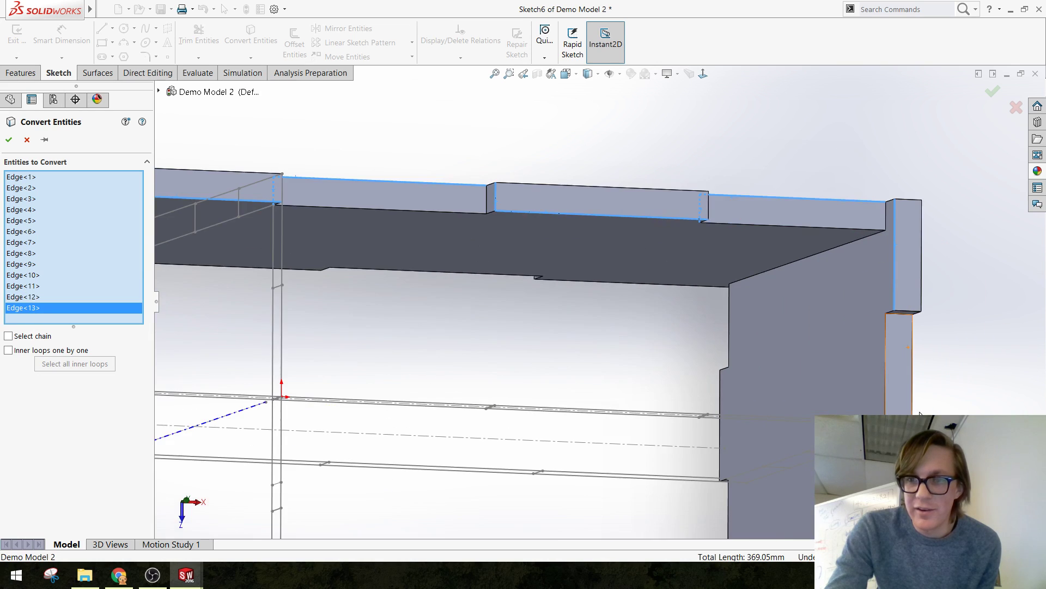
{"action": "left_click", "coordinate": [801, 180]}
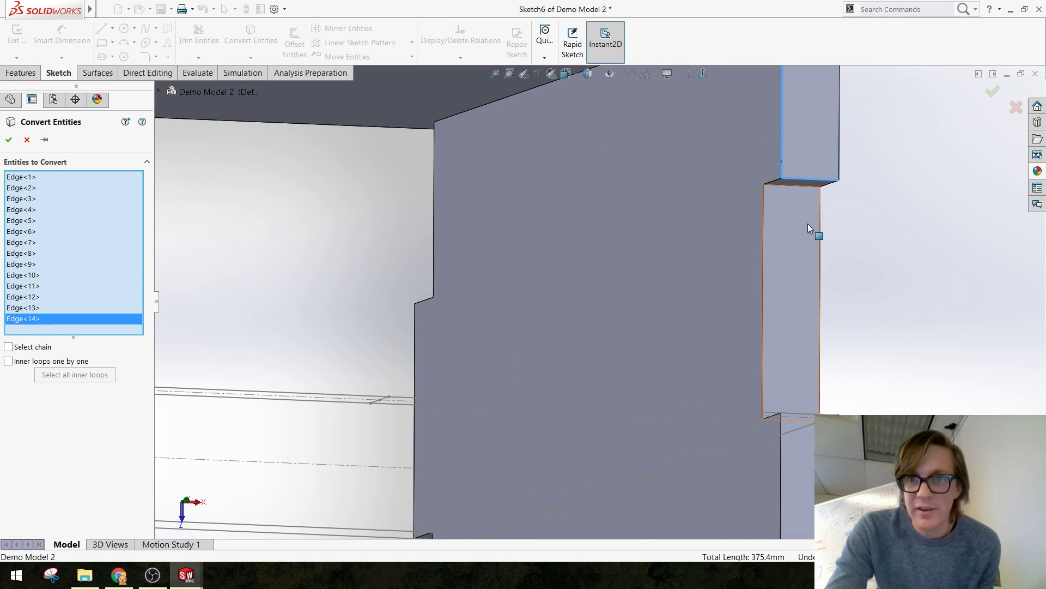
{"action": "left_click", "coordinate": [822, 264]}
{"action": "middle_click_drag", "start_coordinate": [805, 462], "coordinate": [780, 341]}
{"action": "left_click", "coordinate": [806, 418]}
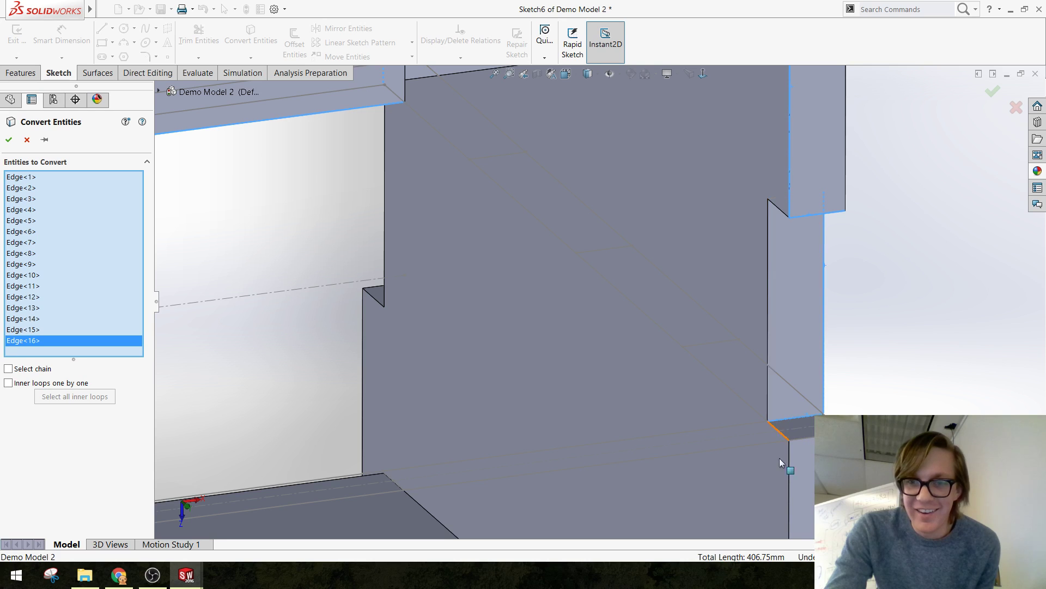
Add the finger-joint edges along the +X end panel from its midpoint to the +Z corner to the entities to convert
{"action": "middle_click_drag", "start_coordinate": [698, 420], "coordinate": [645, 271]}
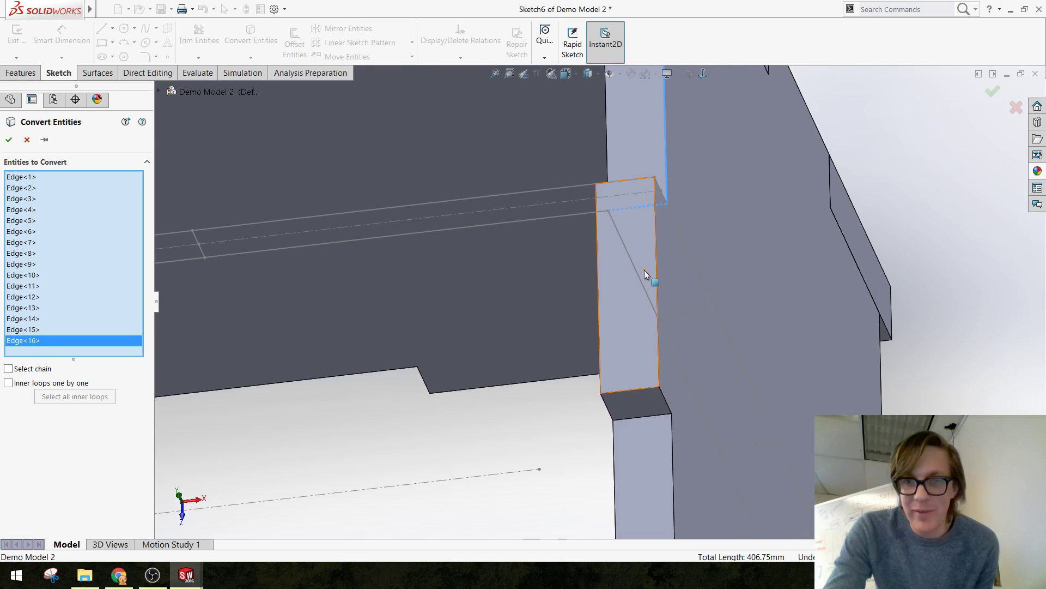
{"action": "left_click", "coordinate": [600, 265]}
{"action": "left_click", "coordinate": [643, 387]}
{"action": "mouse_move", "coordinate": [644, 387]}
{"action": "middle_mouse_down"}
{"action": "mouse_move", "coordinate": [688, 453]}
{"action": "mouse_move", "coordinate": [642, 403]}
{"action": "middle_mouse_up"}
{"action": "left_click", "coordinate": [642, 403]}
{"action": "middle_click_drag", "start_coordinate": [525, 373], "coordinate": [725, 398]}
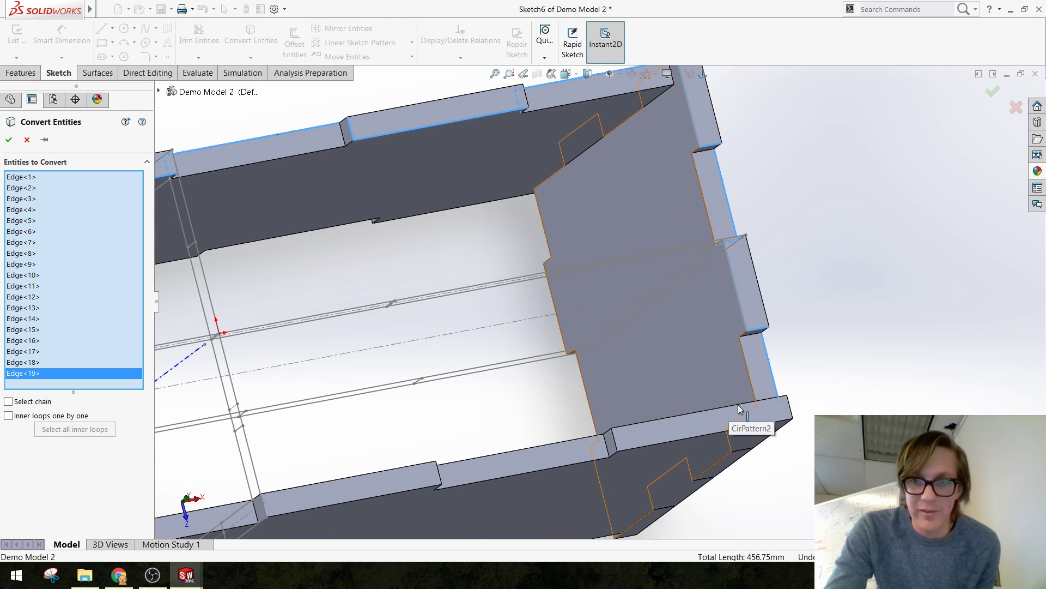
Add the finger-joint edges along the +Z side panel from the +X corner to its midpoint to the entities to convert
{"action": "left_click", "coordinate": [740, 409]}
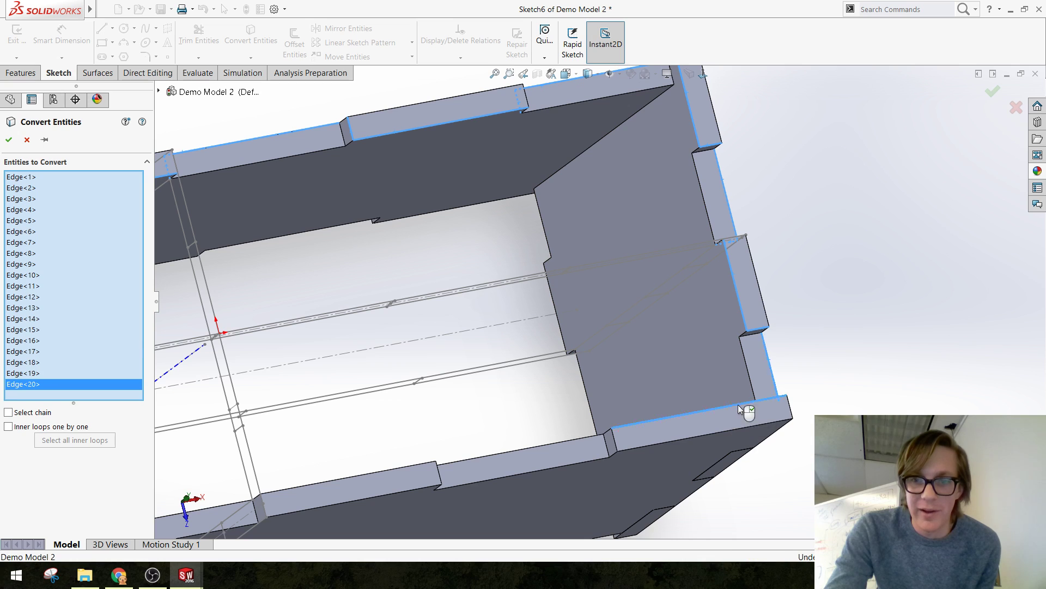
{"action": "left_click", "coordinate": [617, 443]}
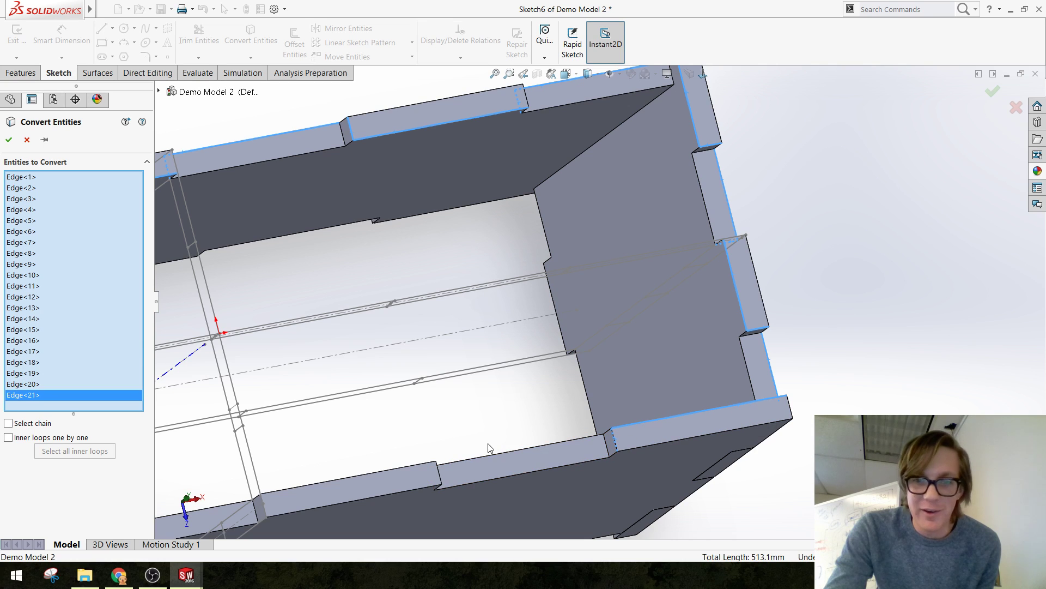
{"action": "left_click", "coordinate": [510, 480]}
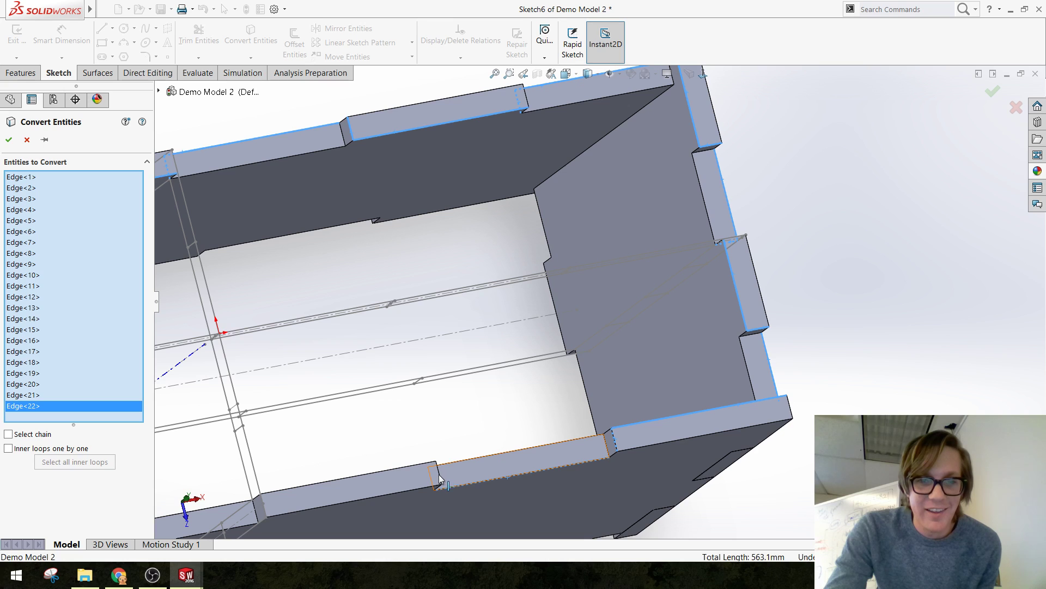
{"action": "left_click", "coordinate": [437, 474]}
{"action": "left_click", "coordinate": [429, 474]}
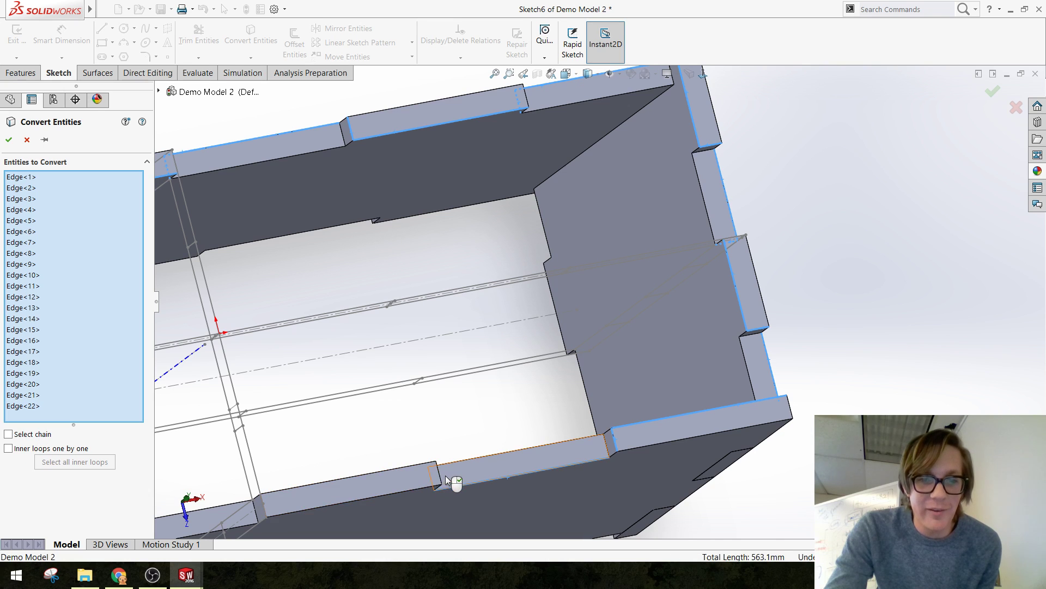
{"action": "left_click", "coordinate": [441, 476]}
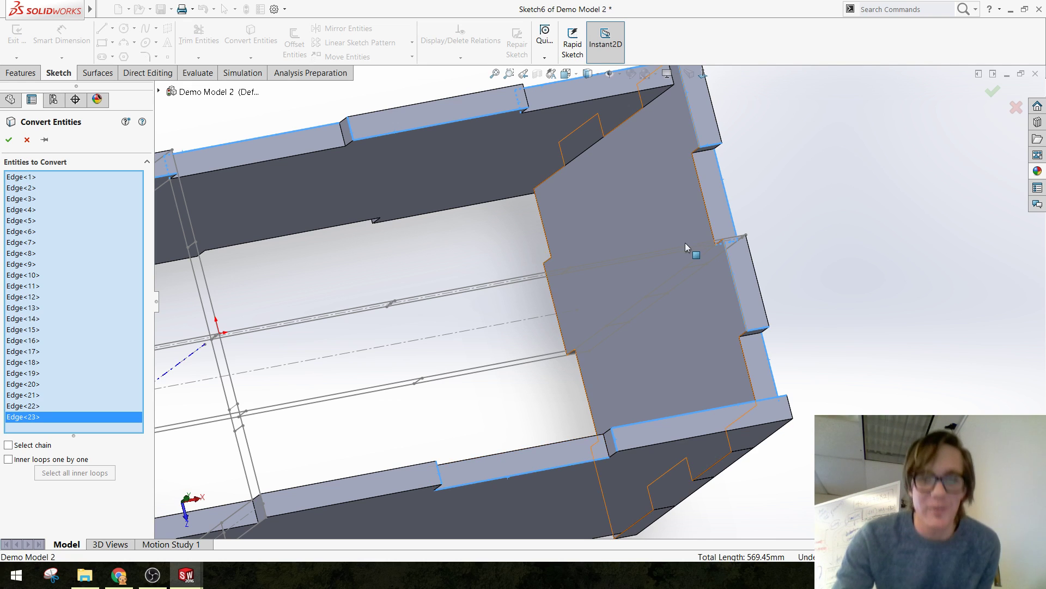
{"action": "middle_click_drag", "start_coordinate": [459, 482], "coordinate": [485, 375]}
{"action": "scroll", "coordinate": [486, 376], "scroll_direction": "down", "scroll_amount": 3}
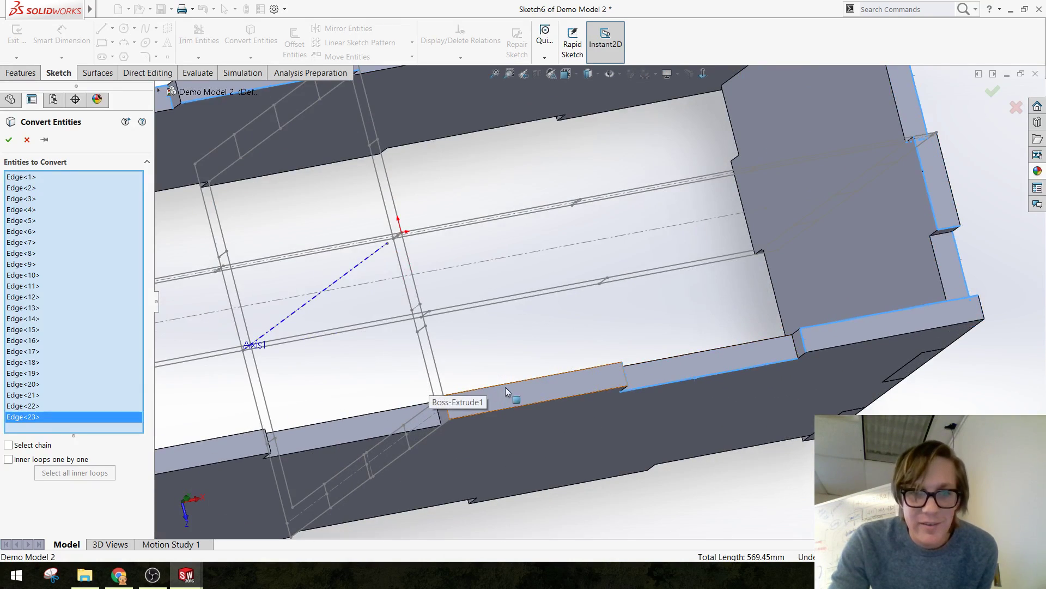
{"action": "left_click", "coordinate": [509, 383]}
Add the finger-joint edges along the +Z side panel from its midpoint to the -X corner to the entities to convert
{"action": "scroll", "coordinate": [485, 398], "scroll_direction": "down", "scroll_amount": 3}
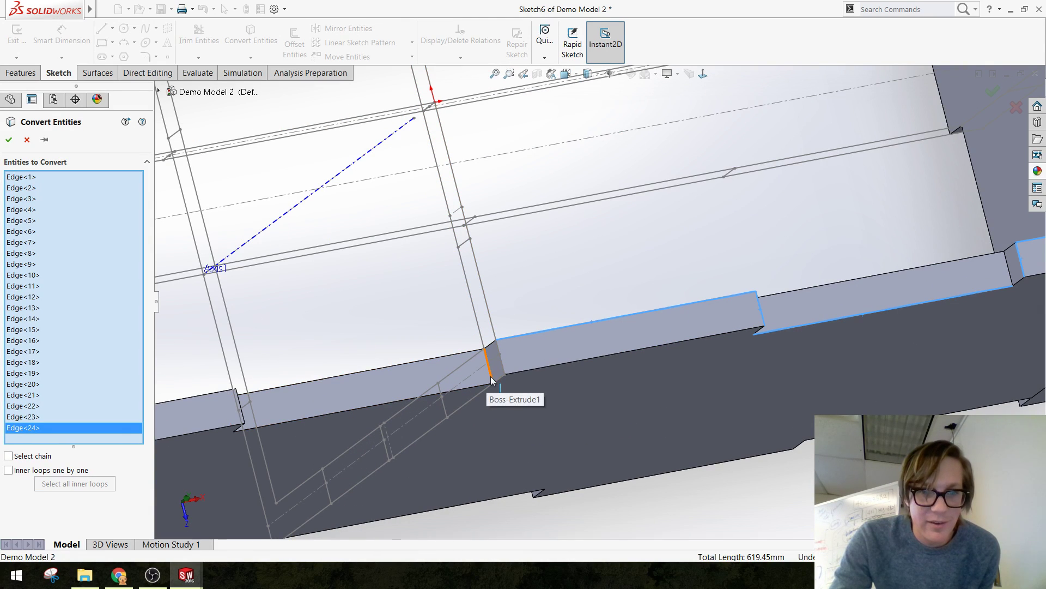
{"action": "left_click", "coordinate": [492, 375]}
{"action": "left_click", "coordinate": [477, 389]}
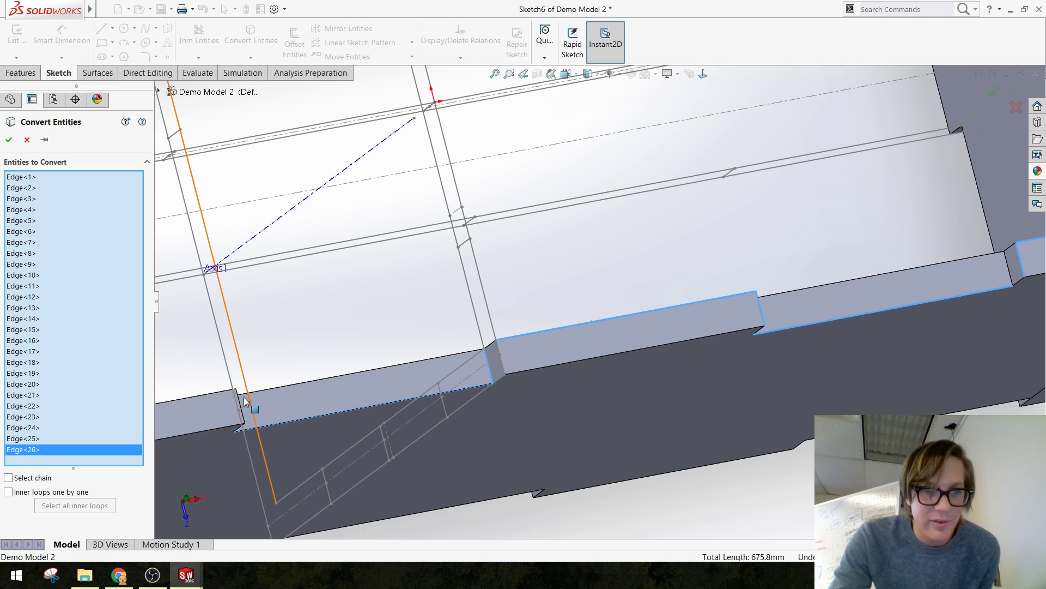
{"action": "left_click", "coordinate": [240, 404]}
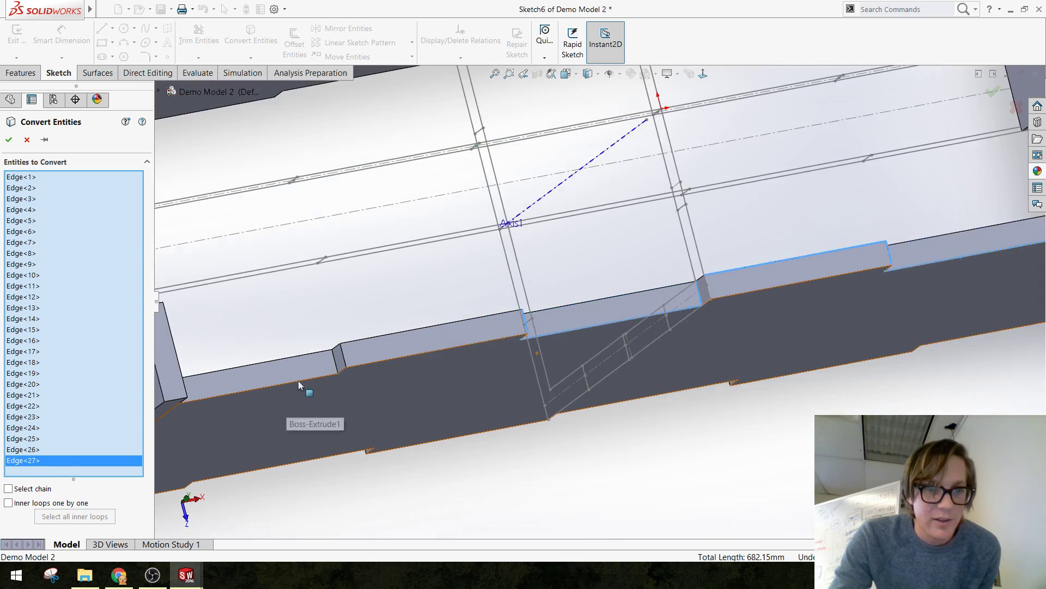
{"action": "left_click", "coordinate": [402, 336]}
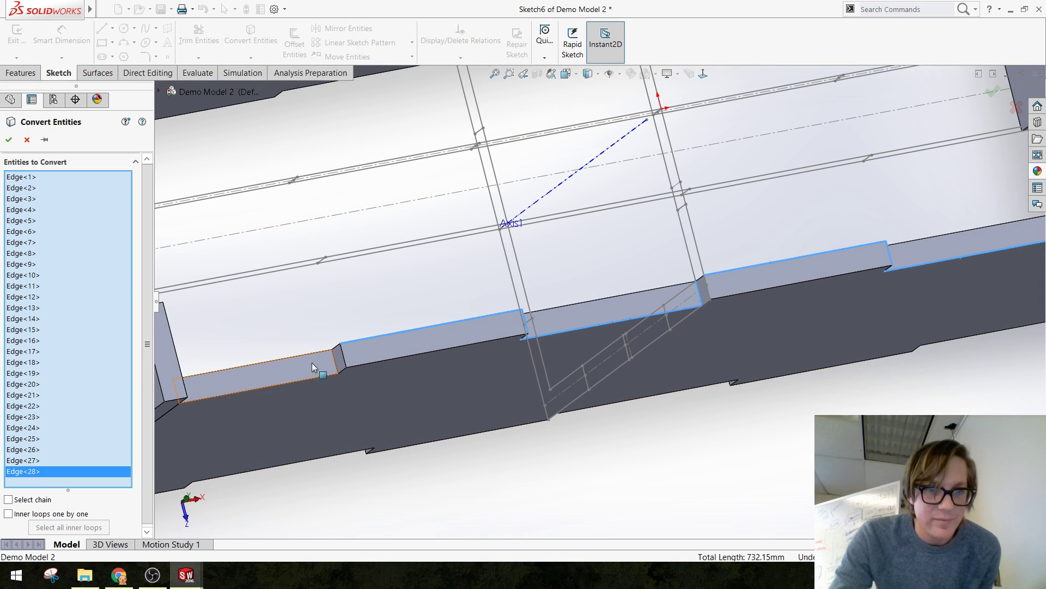
{"action": "left_click", "coordinate": [344, 360]}
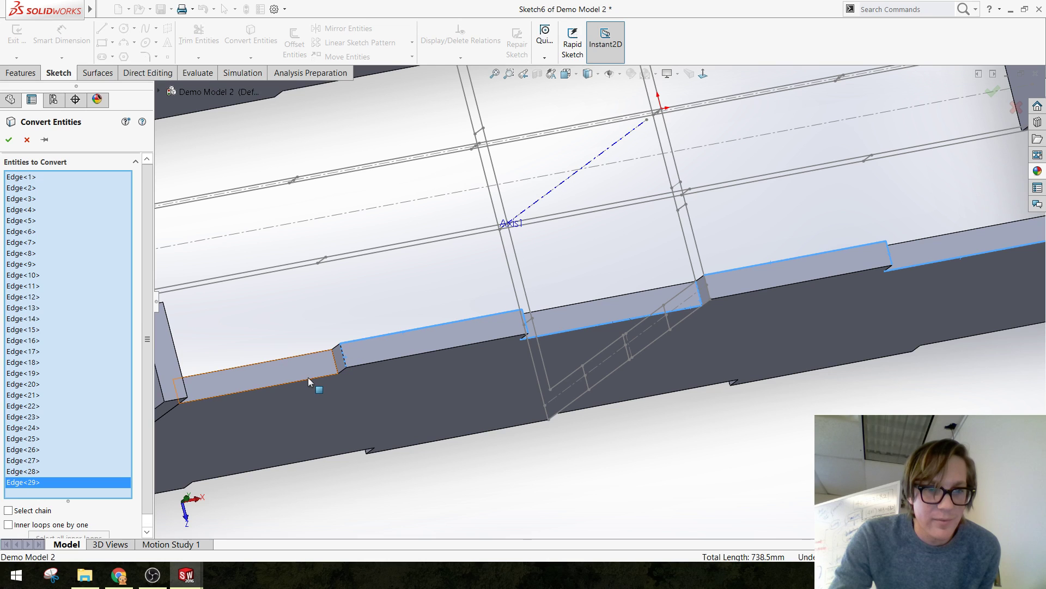
{"action": "left_click", "coordinate": [305, 381]}
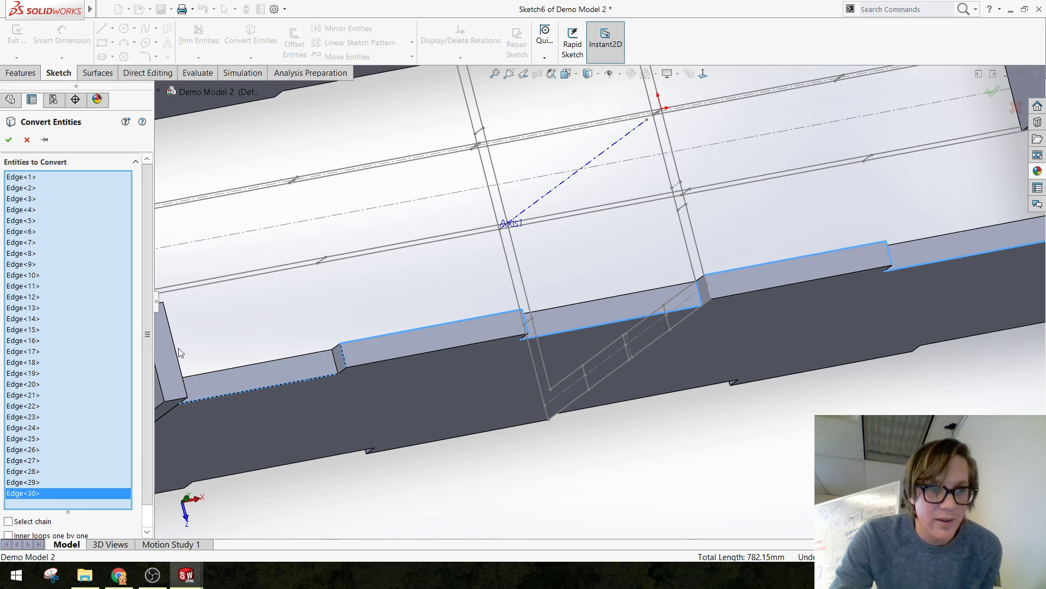
Add the remaining finger-joint edges along the -X end panel from the +Z corner to close the outline, and complete Convert Entities
{"action": "left_click", "coordinate": [184, 388]}
{"action": "key", "text": "f"}
{"action": "scroll", "coordinate": [385, 377], "scroll_direction": "down", "scroll_amount": 5}
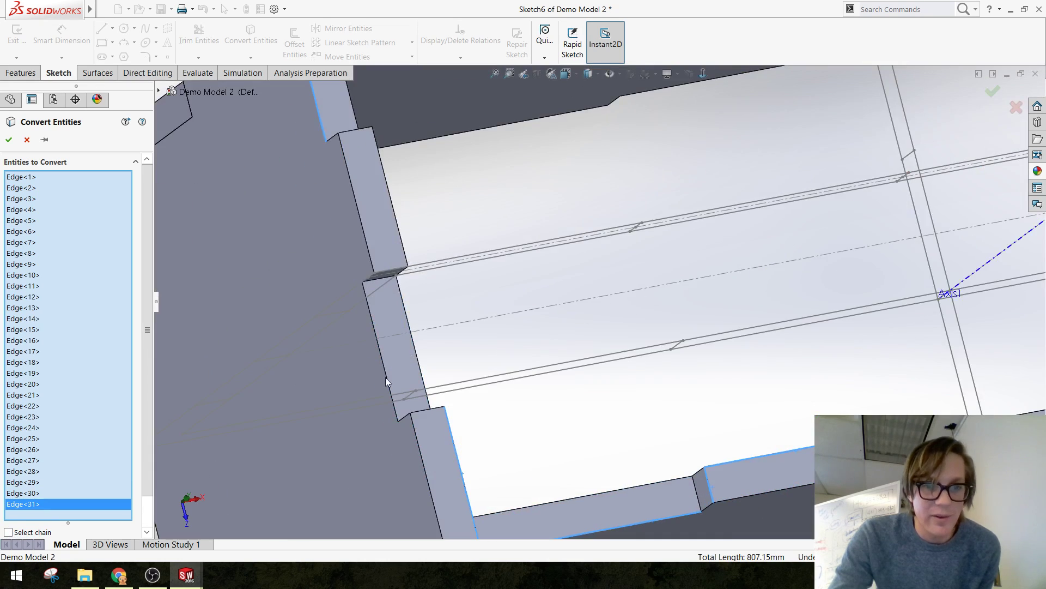
{"action": "left_click", "coordinate": [427, 410]}
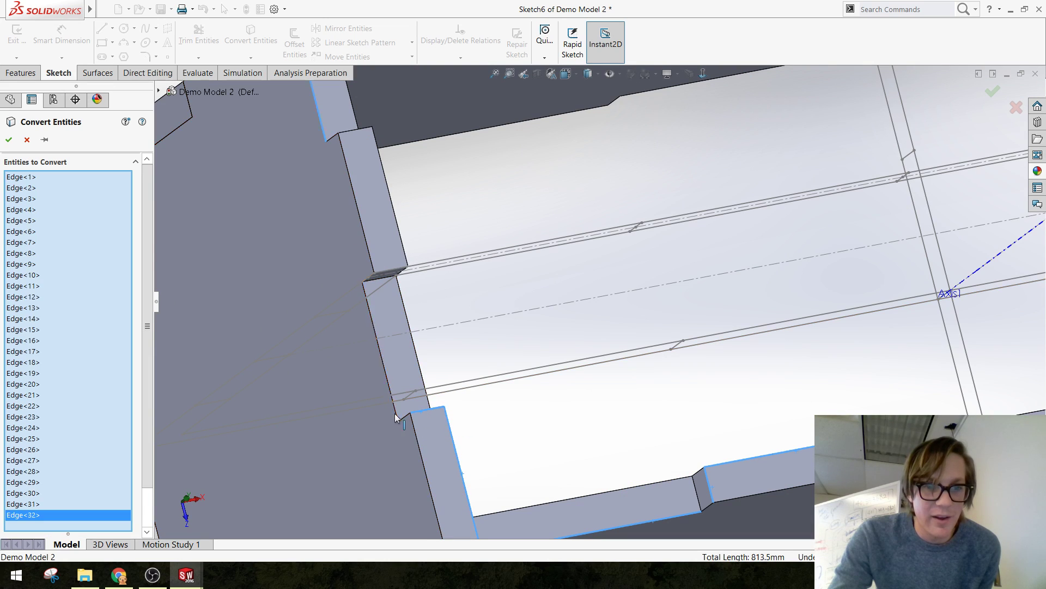
{"action": "left_click", "coordinate": [398, 417]}
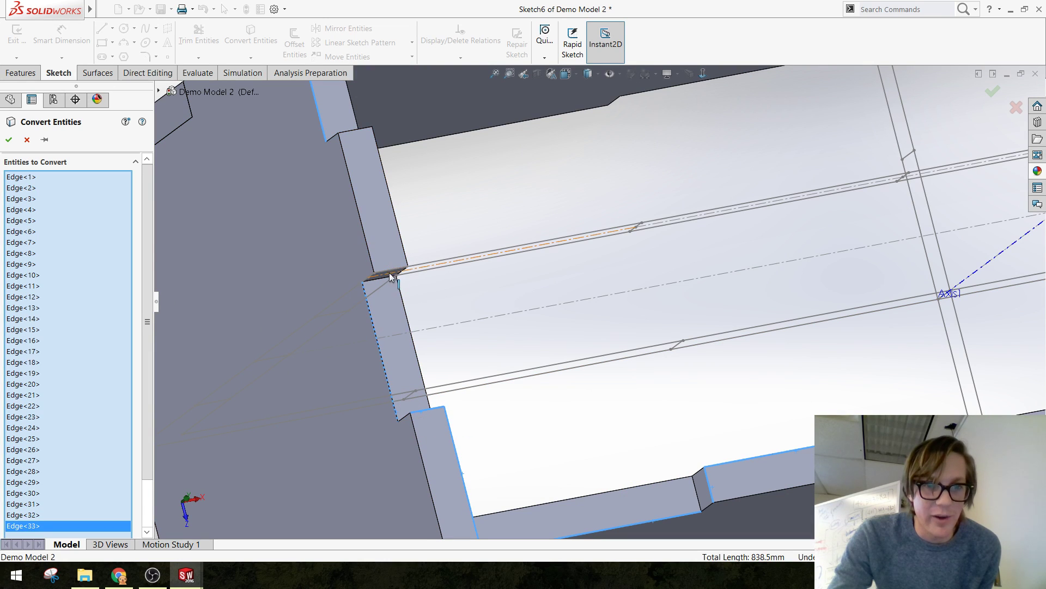
{"action": "left_click", "coordinate": [393, 273]}
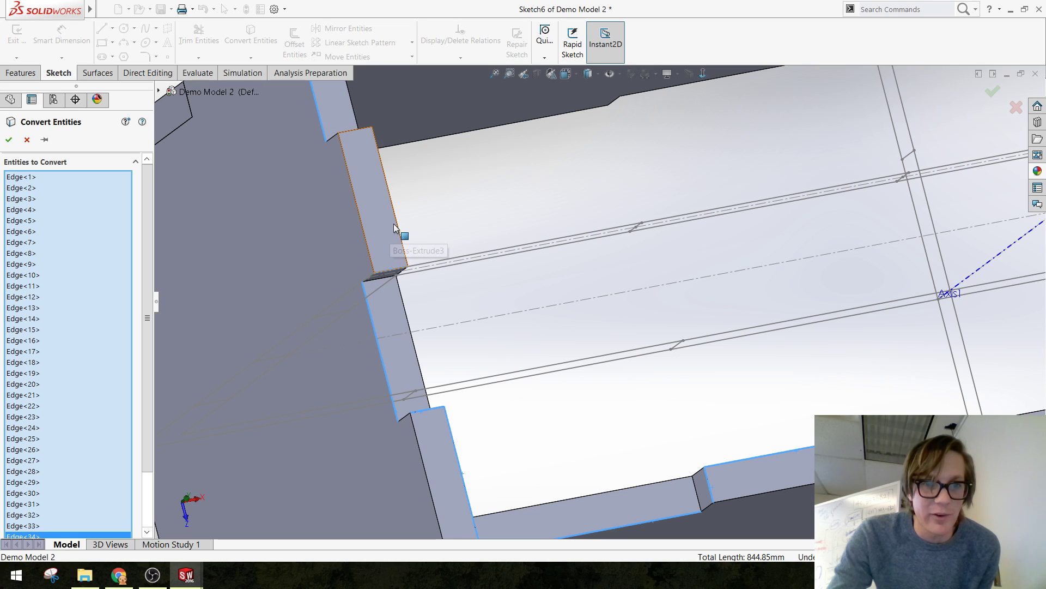
{"action": "left_click", "coordinate": [398, 231]}
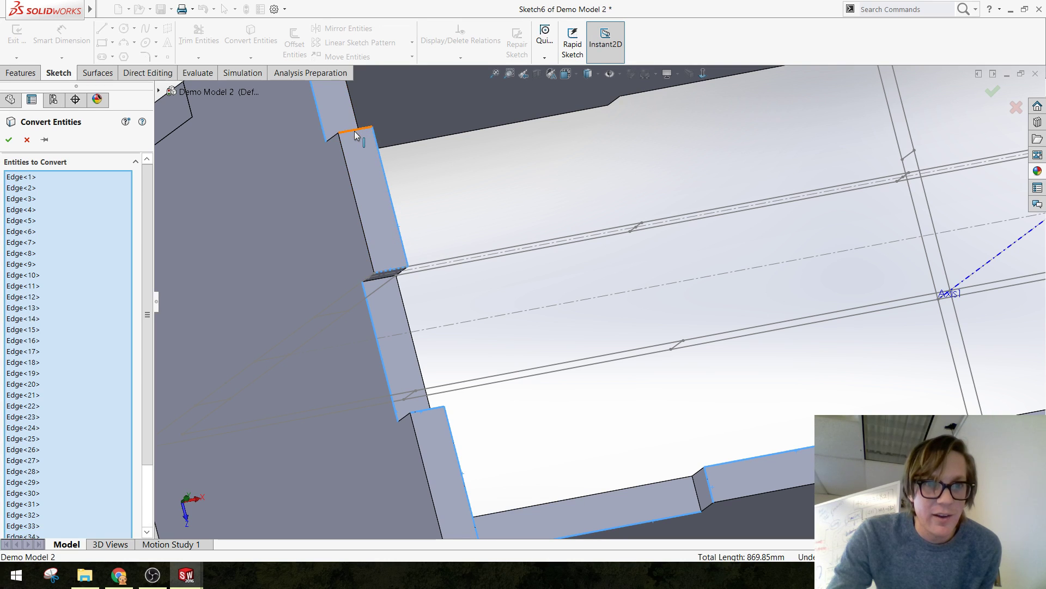
{"action": "left_click", "coordinate": [356, 133]}
{"action": "right_click", "coordinate": [356, 133]}
{"action": "scroll", "coordinate": [647, 271], "scroll_direction": "up", "scroll_amount": 10}
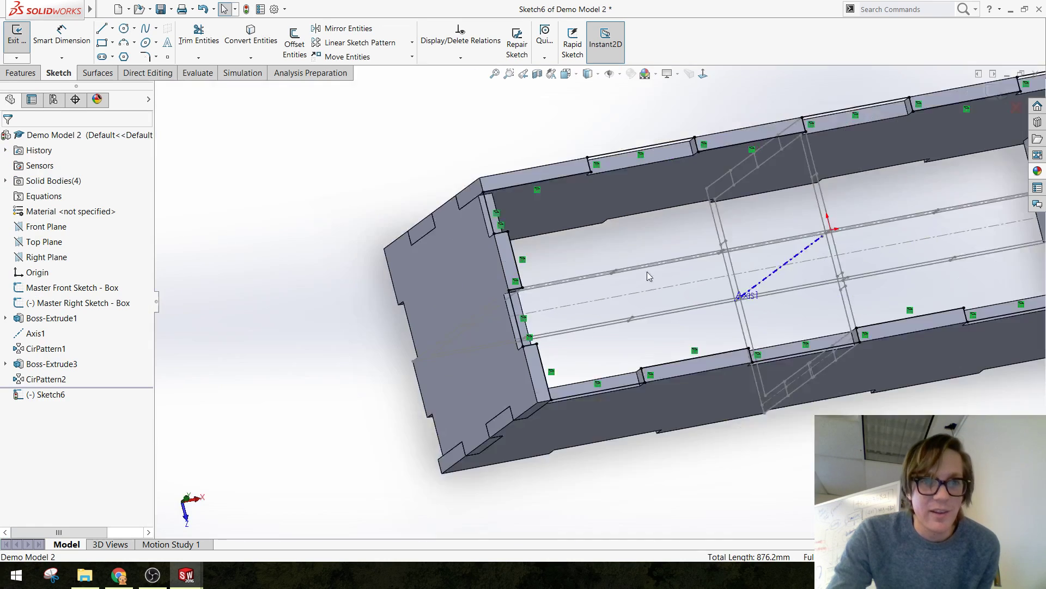
Hide all four panel bodies to inspect the converted top-panel outline on its own
{"action": "middle_click_drag", "start_coordinate": [646, 271], "coordinate": [773, 245]}
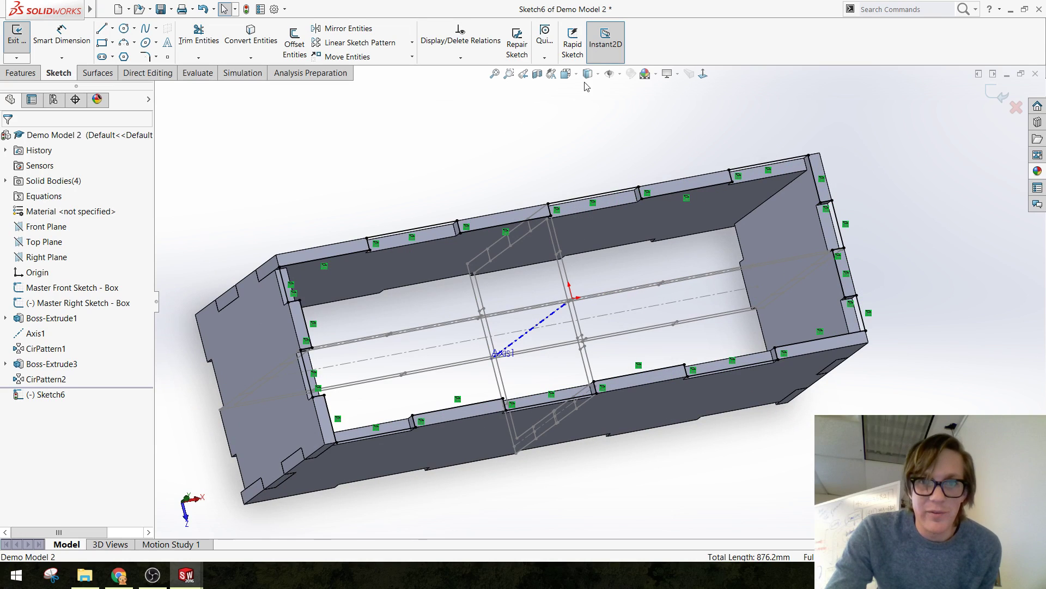
{"action": "left_click", "coordinate": [611, 73]}
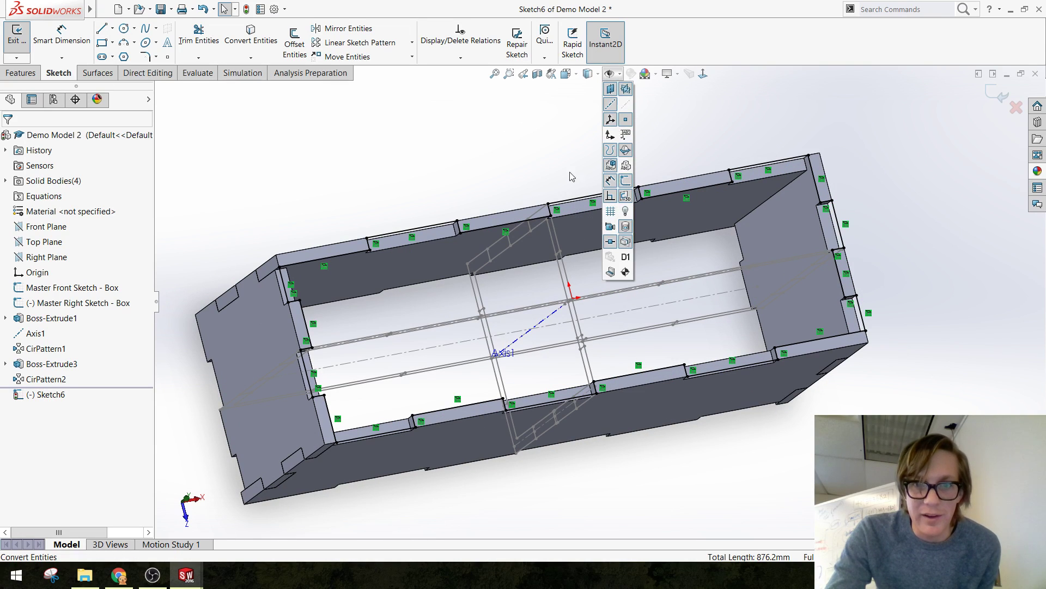
{"action": "left_click", "coordinate": [373, 276]}
{"action": "right_click", "coordinate": [372, 276]}
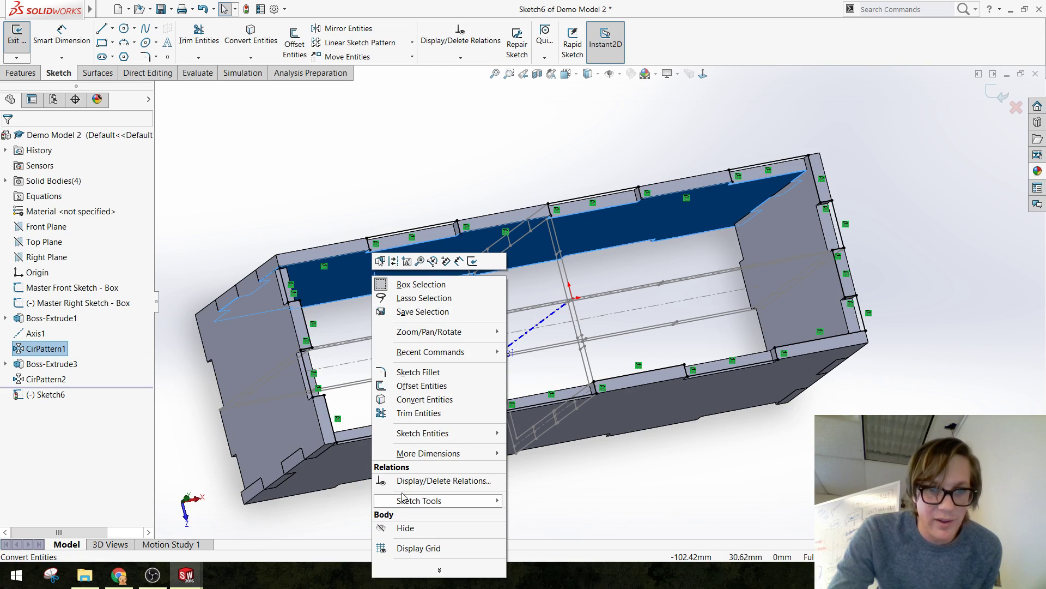
{"action": "key", "text": "Escape"}
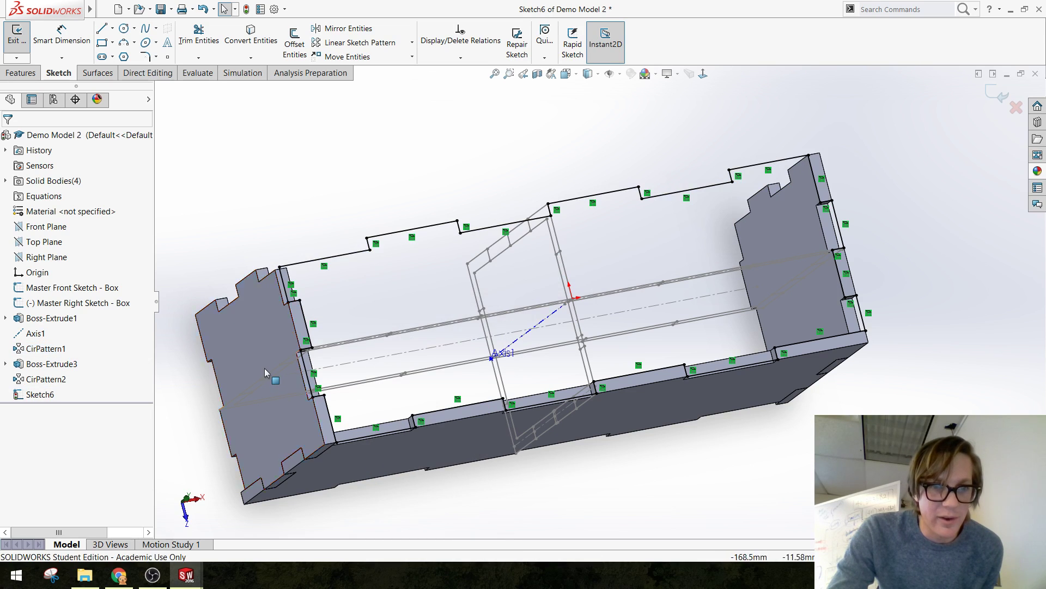
{"action": "right_click", "coordinate": [265, 290]}
{"action": "left_click", "coordinate": [298, 541]}
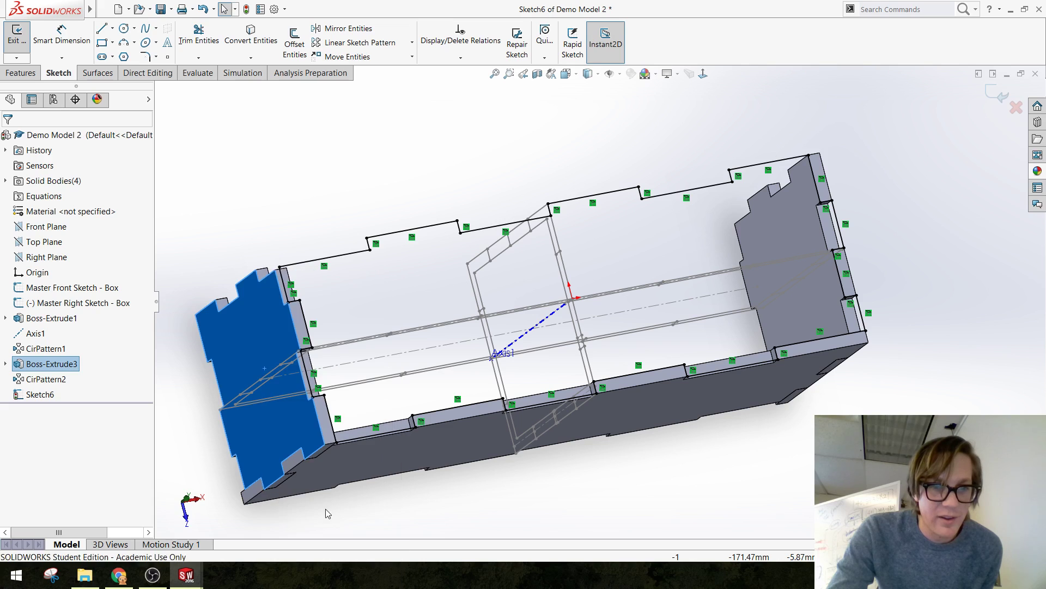
{"action": "right_click", "coordinate": [462, 437]}
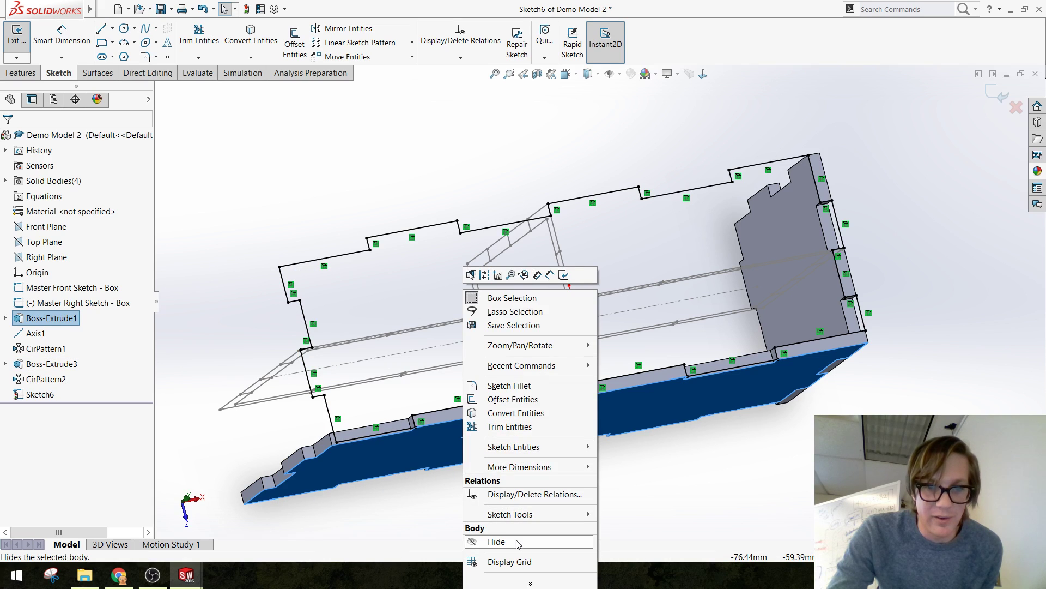
{"action": "key", "text": "Escape"}
{"action": "key", "text": "Tab"}
{"action": "right_click", "coordinate": [799, 266]}
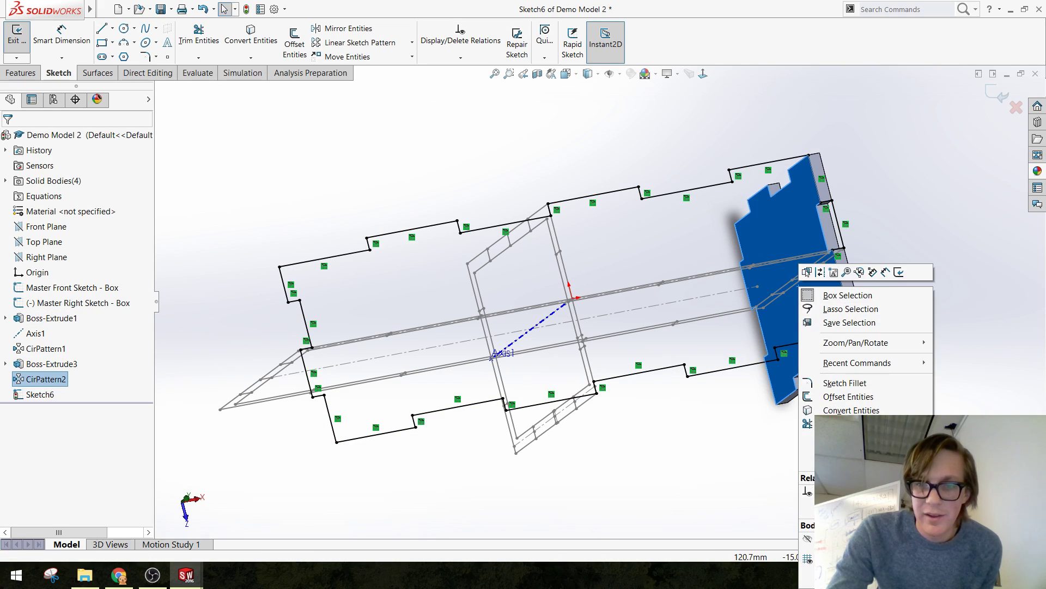
{"action": "left_click", "coordinate": [807, 538]}
{"action": "mouse_move", "coordinate": [743, 479]}
{"action": "middle_mouse_down"}
{"action": "mouse_move", "coordinate": [642, 472]}
{"action": "mouse_move", "coordinate": [638, 443]}
{"action": "mouse_move", "coordinate": [630, 464]}
{"action": "middle_mouse_up"}
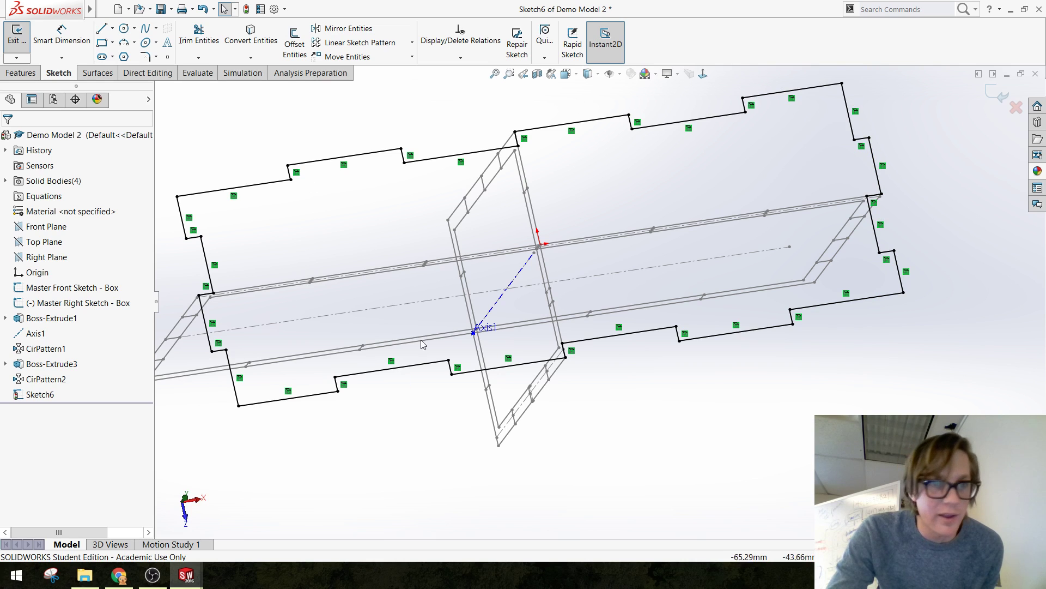
{"action": "key", "text": "f"}
Show all four solid bodies, Boss-Extrude1, CirPattern1, Boss-Extrude3 and CirPattern2, together
{"action": "left_click", "coordinate": [6, 181]}
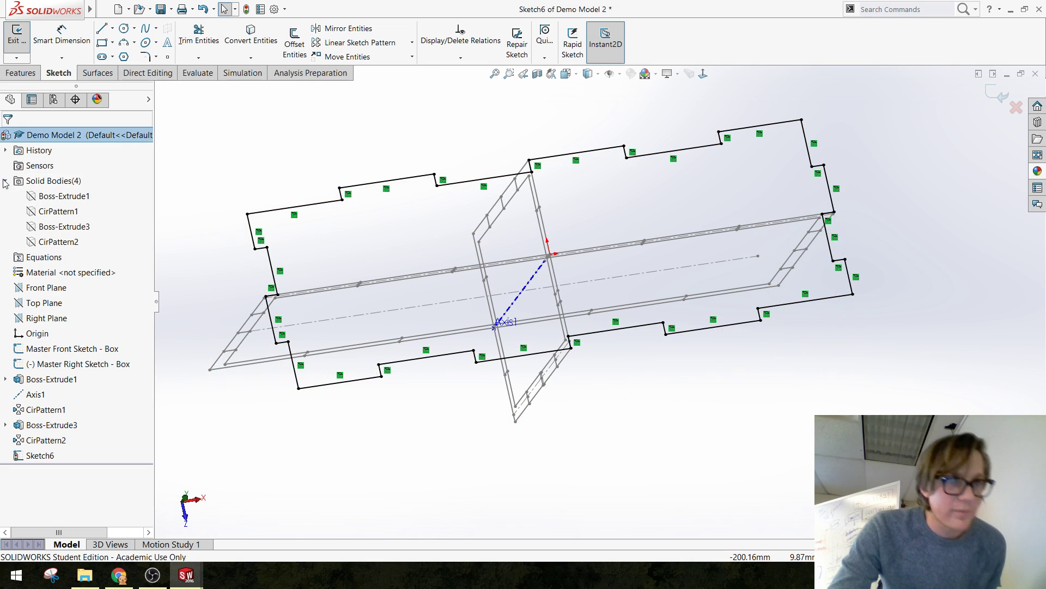
{"action": "left_click", "coordinate": [57, 196]}
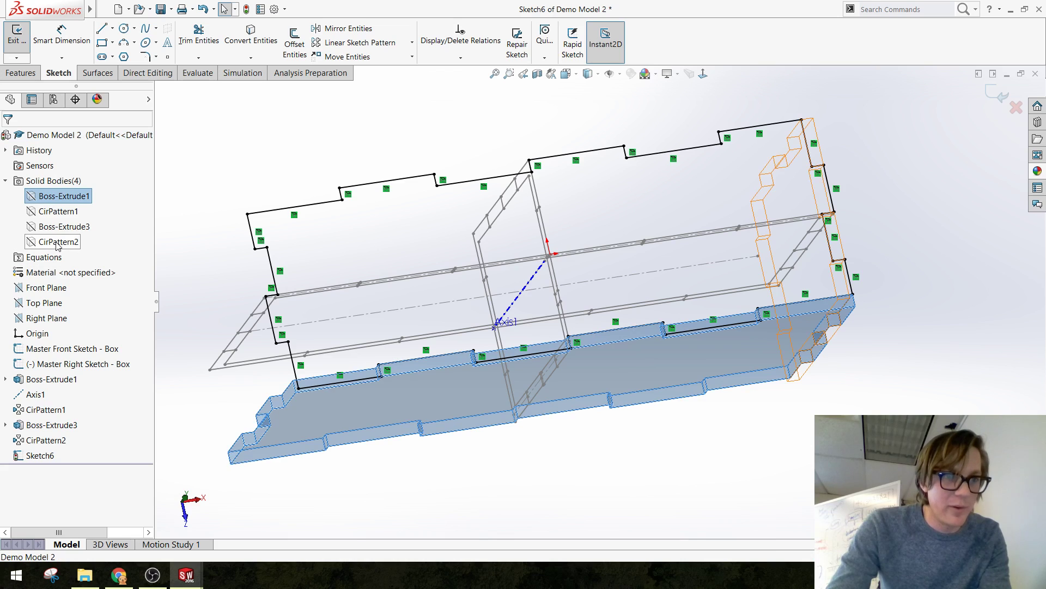
{"action": "left_click", "coordinate": [57, 242], "text": "shift"}
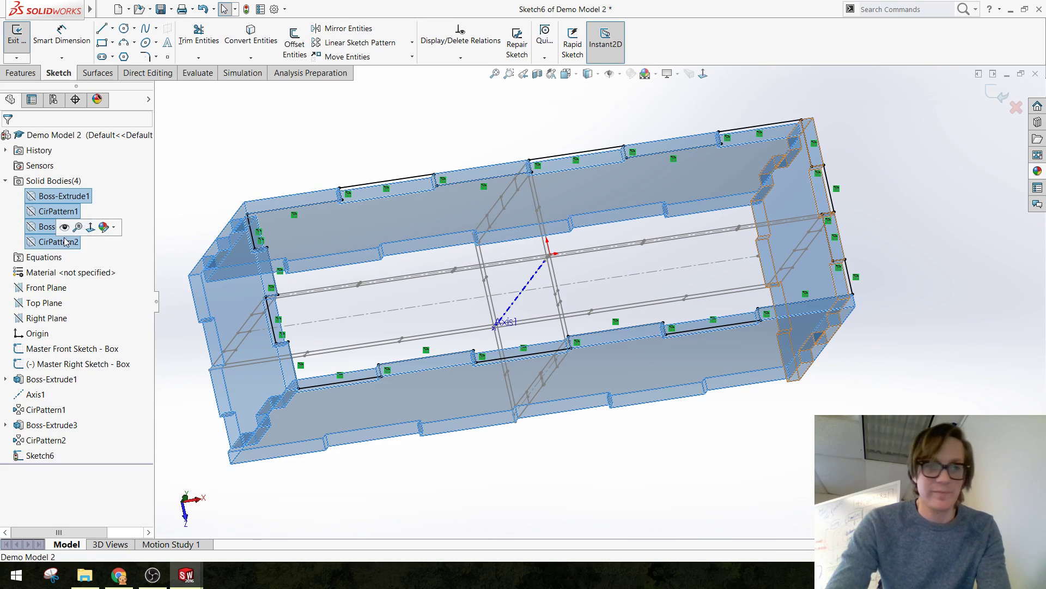
{"action": "left_click", "coordinate": [64, 226]}
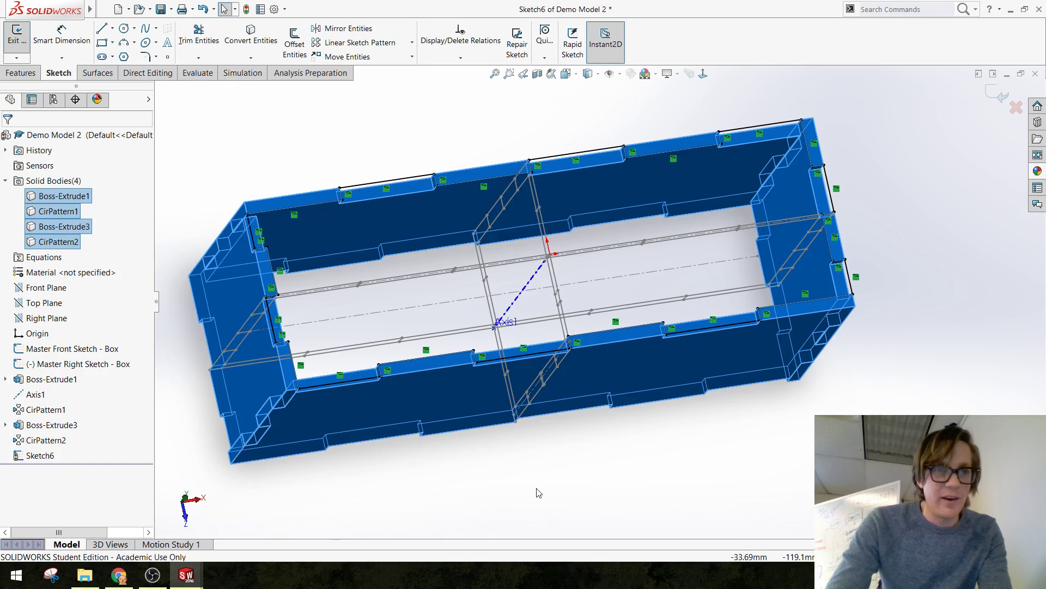
Extrude the converted top-panel outline up to Point7, the inner corner vertex of Master Front Sketch - Box, as a separate unmerged body
{"action": "left_click", "coordinate": [538, 492]}
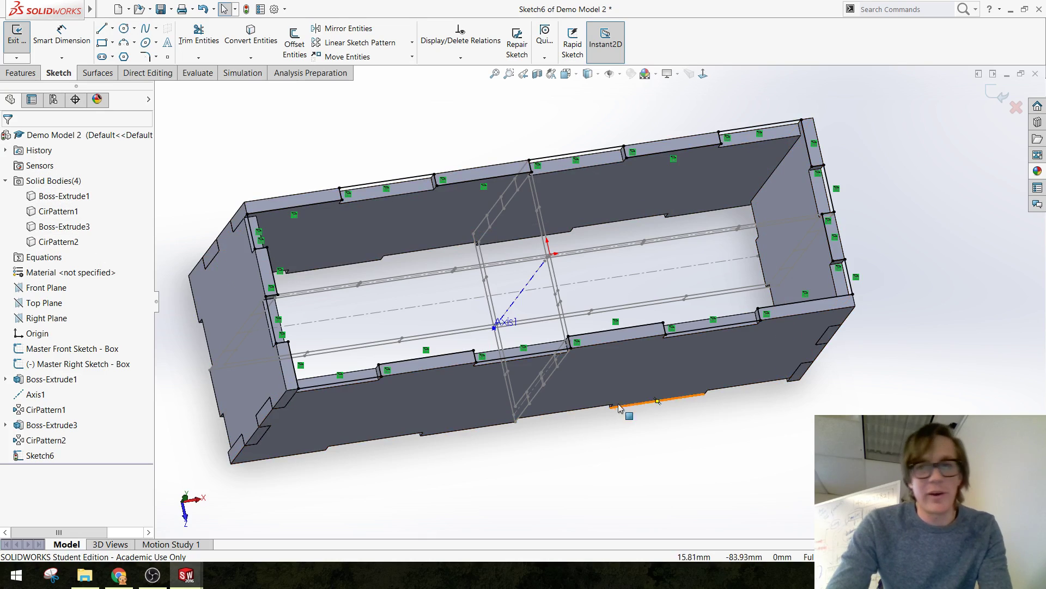
{"action": "scroll", "coordinate": [523, 299], "scroll_direction": "up", "scroll_amount": 2}
{"action": "scroll", "coordinate": [524, 299], "scroll_direction": "down", "scroll_amount": 2}
{"action": "middle_click_drag", "start_coordinate": [524, 298], "coordinate": [457, 330]}
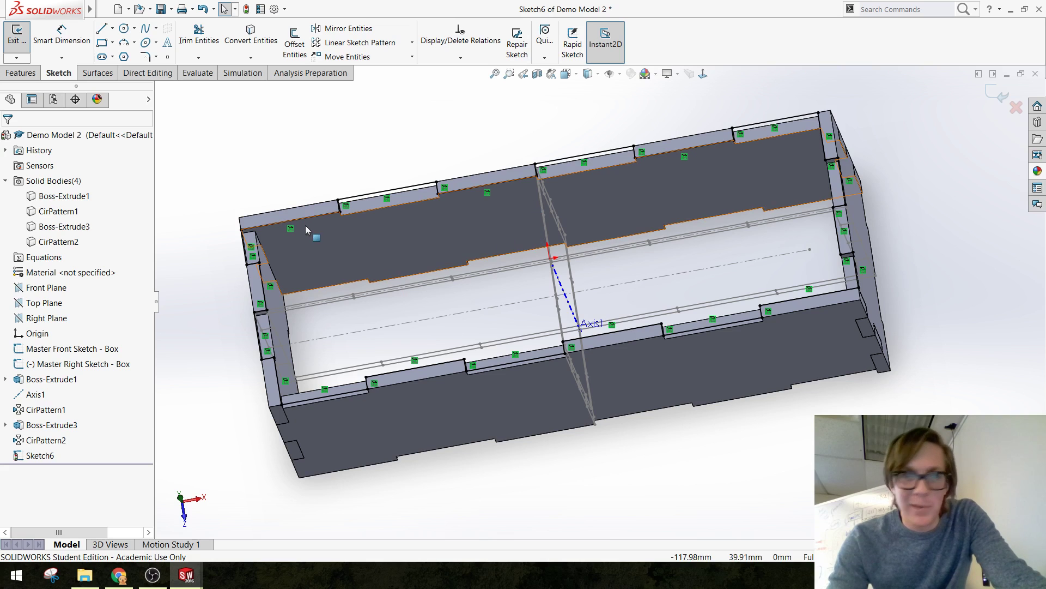
{"action": "left_click", "coordinate": [32, 77]}
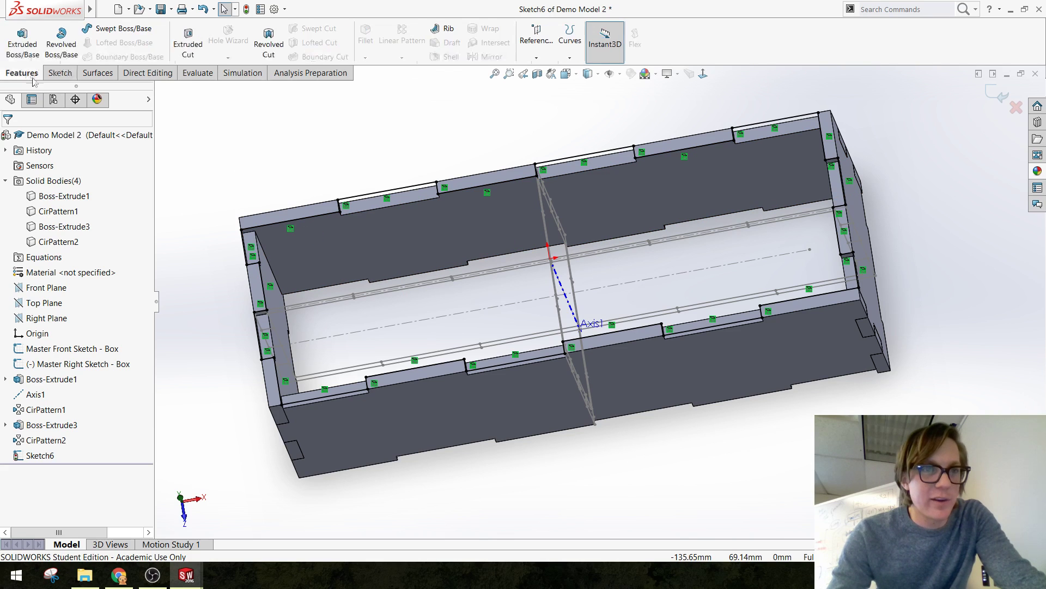
{"action": "left_click", "coordinate": [22, 40]}
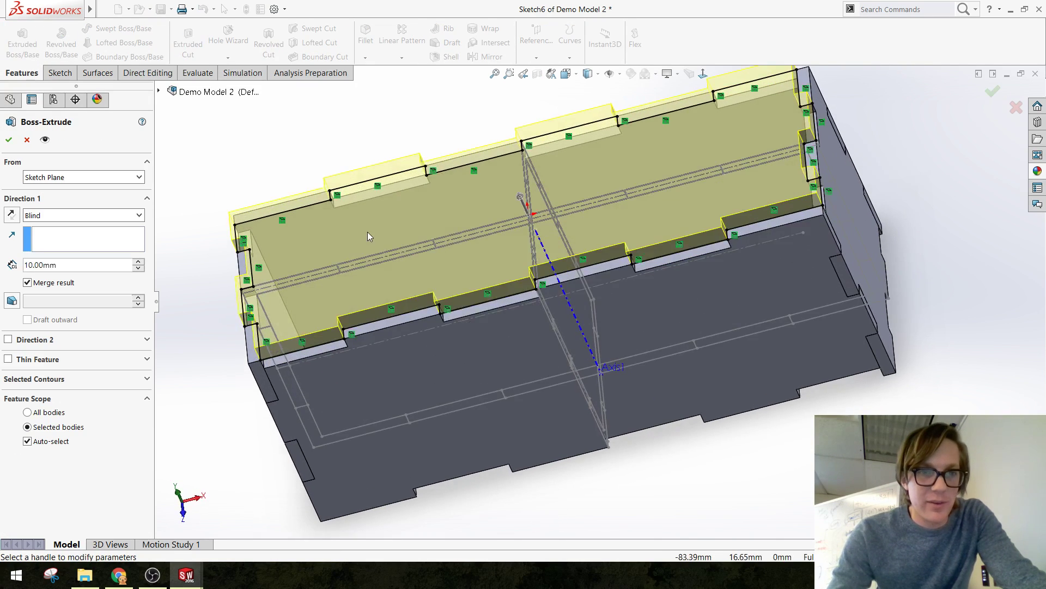
{"action": "scroll", "coordinate": [367, 236], "scroll_direction": "down", "scroll_amount": 3}
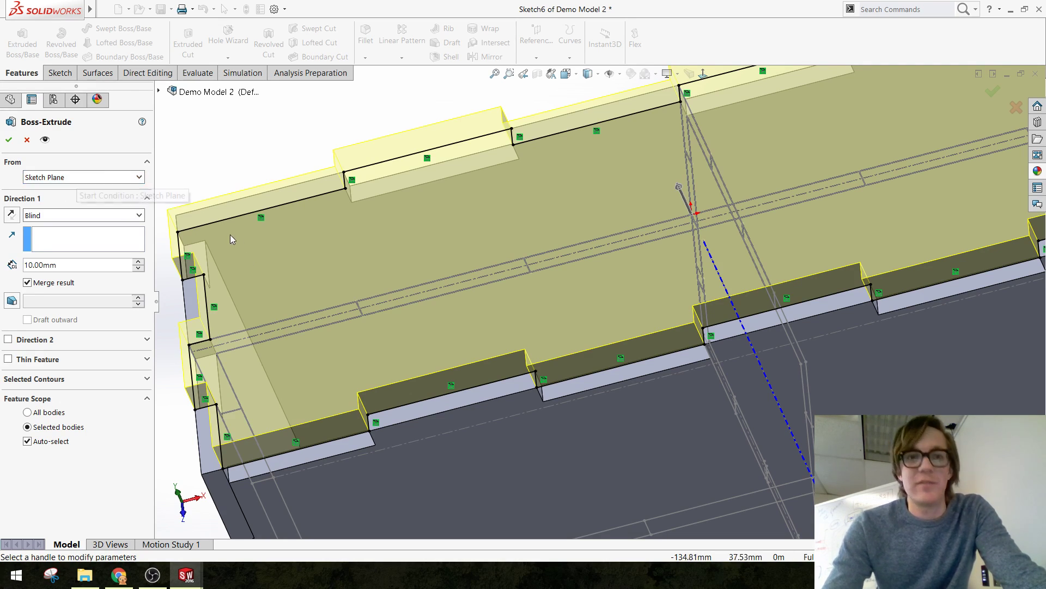
{"action": "left_click", "coordinate": [54, 215]}
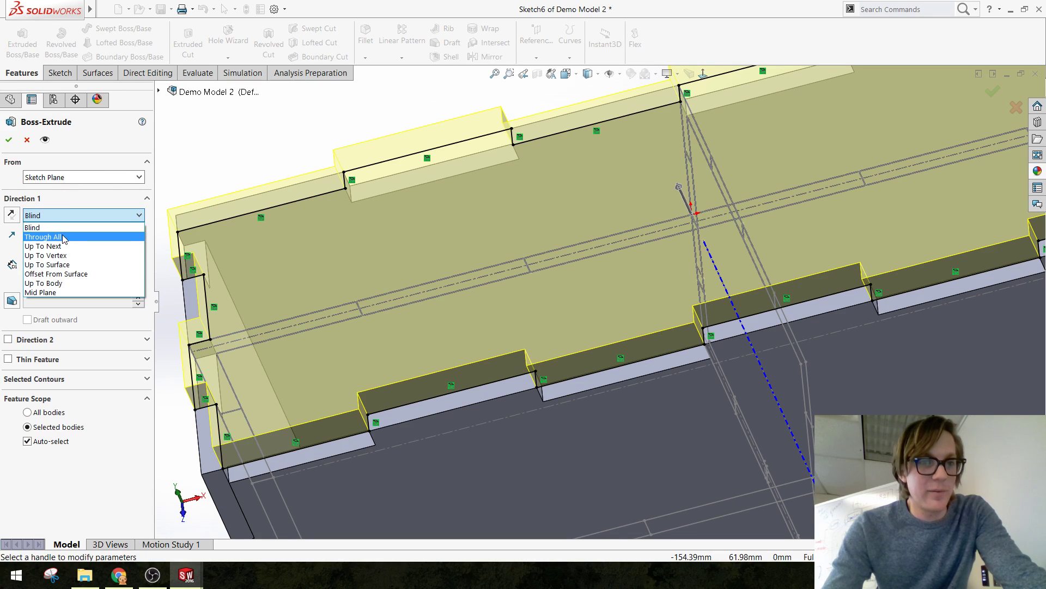
{"action": "left_click", "coordinate": [71, 255]}
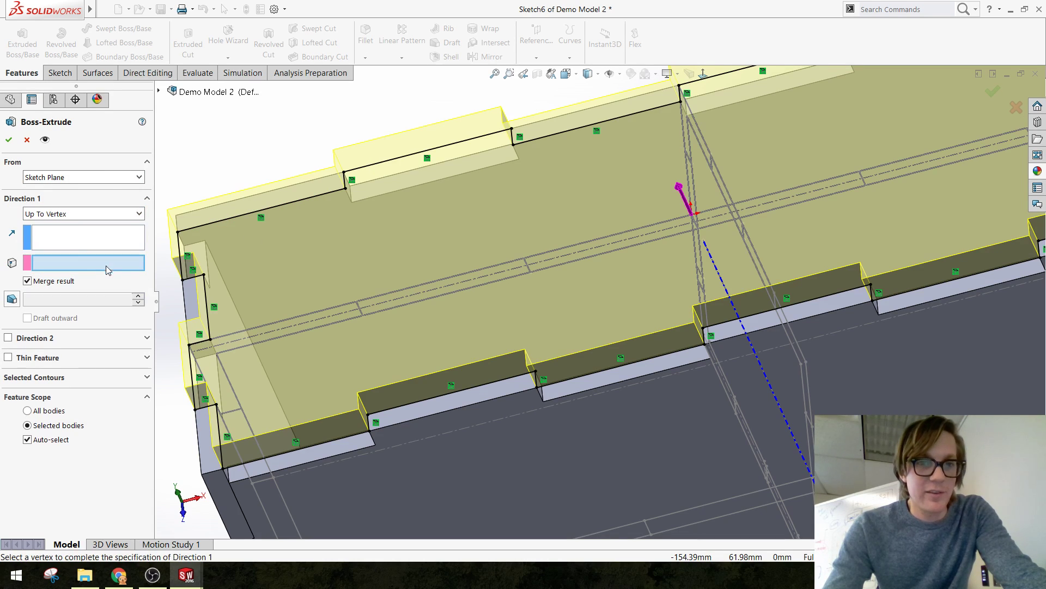
{"action": "left_click", "coordinate": [217, 354]}
{"action": "middle_click_drag", "start_coordinate": [391, 434], "coordinate": [381, 397]}
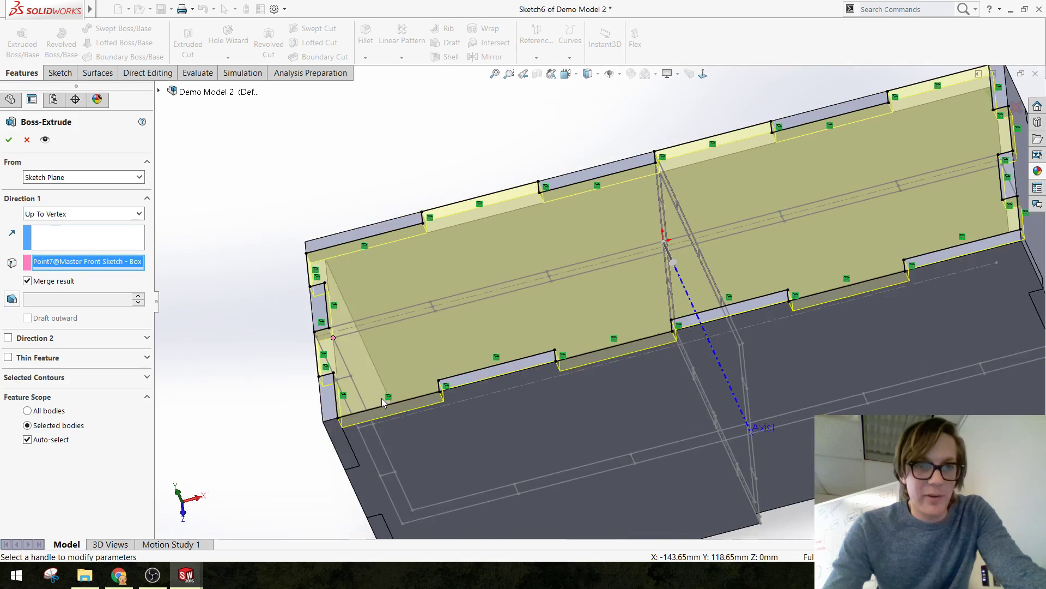
{"action": "left_click", "coordinate": [70, 281]}
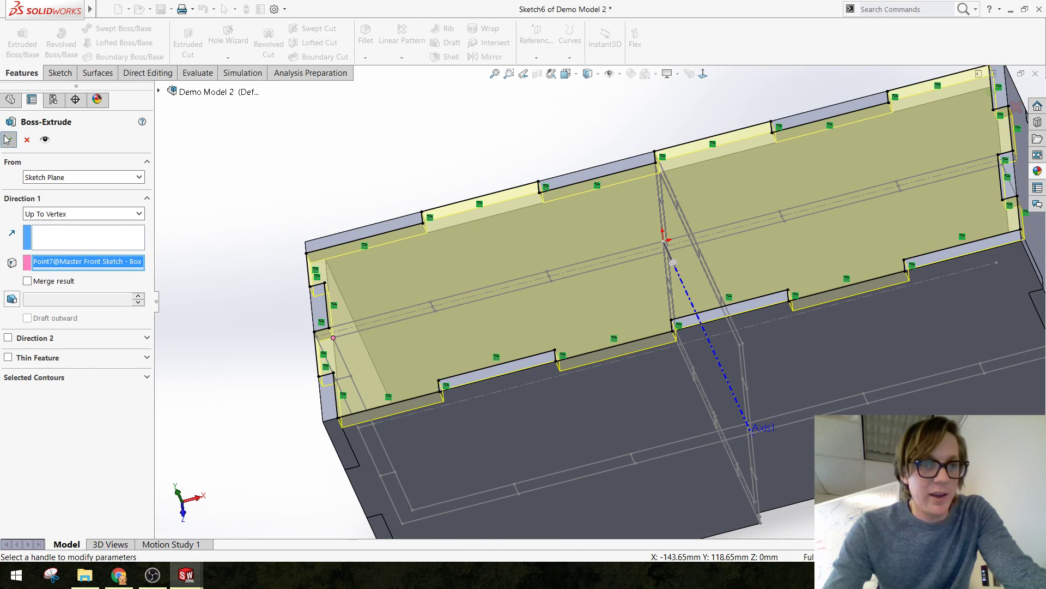
{"action": "left_click", "coordinate": [8, 140]}
Create a reference axis along the lengthwise centerline of Master Front Sketch - Box
{"action": "middle_click_drag", "start_coordinate": [281, 246], "coordinate": [541, 409]}
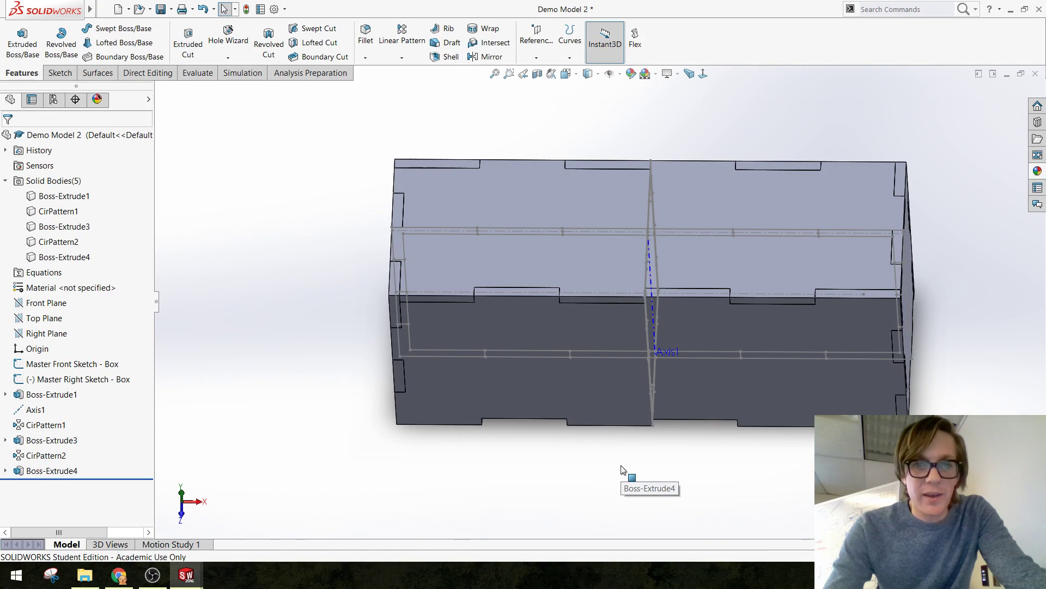
{"action": "middle_click_drag", "start_coordinate": [623, 470], "coordinate": [461, 221]}
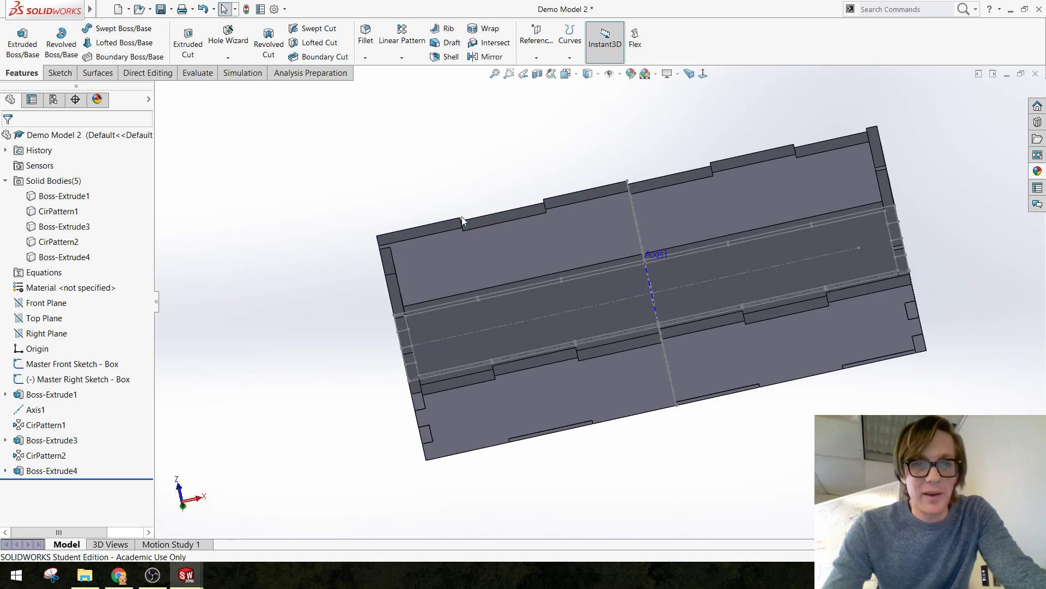
{"action": "left_click", "coordinate": [448, 224]}
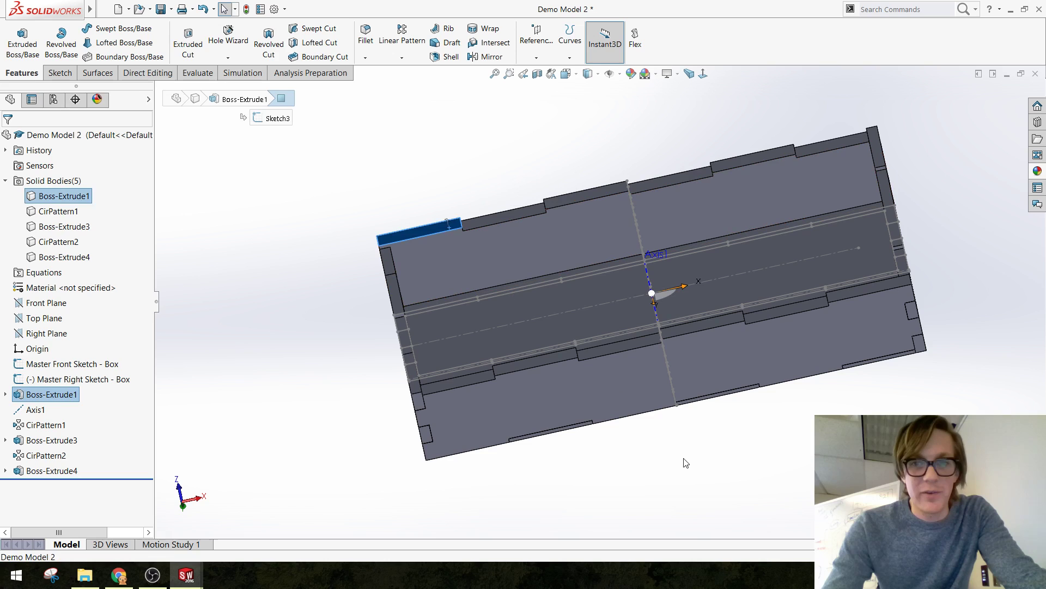
{"action": "left_click", "coordinate": [789, 471]}
{"action": "middle_click_drag", "start_coordinate": [627, 274], "coordinate": [770, 310]}
{"action": "scroll", "coordinate": [770, 310], "scroll_direction": "down", "scroll_amount": 3}
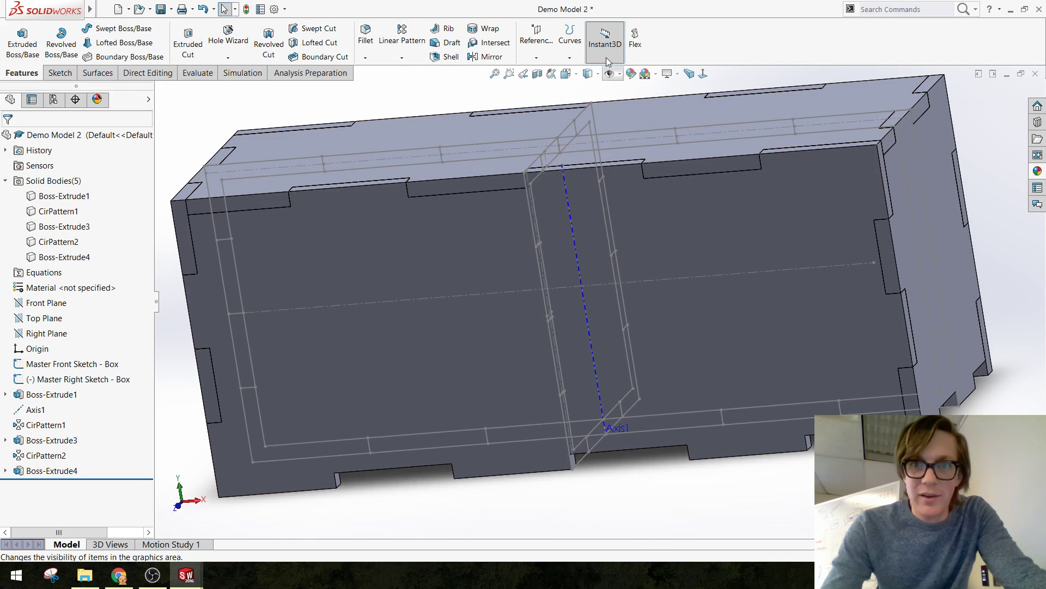
{"action": "left_click", "coordinate": [536, 39]}
{"action": "left_click", "coordinate": [544, 85]}
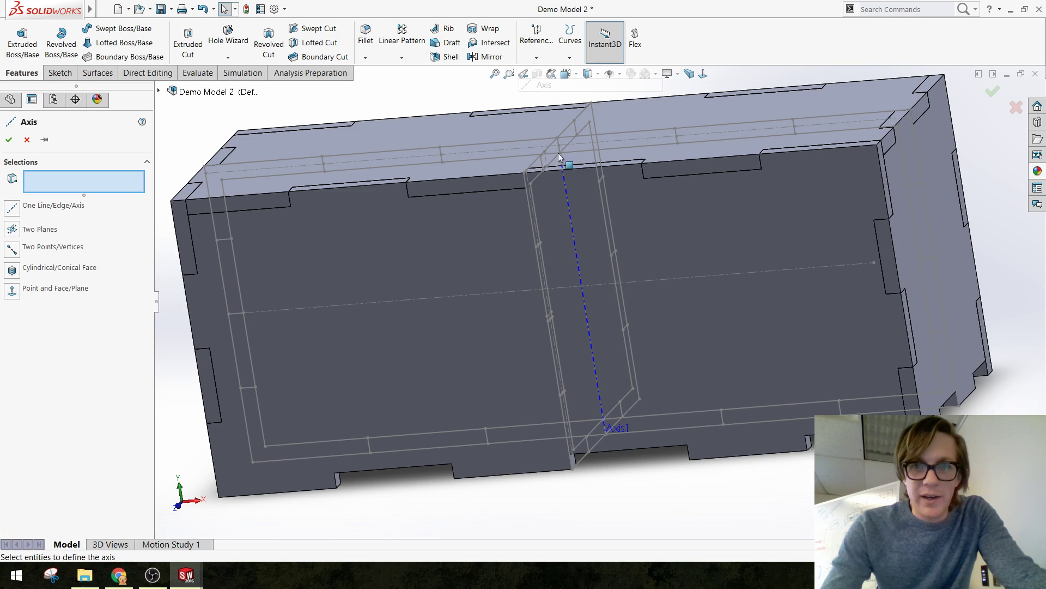
{"action": "right_click", "coordinate": [657, 281]}
Circular-pattern the top panel body, Boss-Extrude4, about Axis2 with two instances spaced 180 degrees to form the bottom panel
{"action": "scroll", "coordinate": [646, 311], "scroll_direction": "up", "scroll_amount": 4}
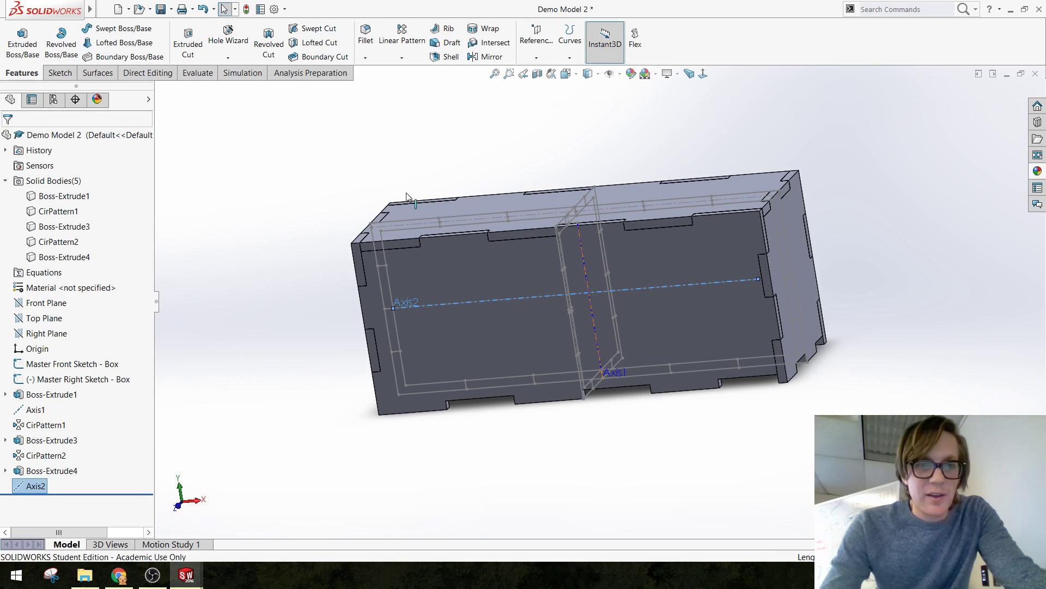
{"action": "left_click", "coordinate": [402, 58]}
{"action": "left_click", "coordinate": [408, 84]}
{"action": "scroll", "coordinate": [658, 276], "scroll_direction": "down", "scroll_amount": 2}
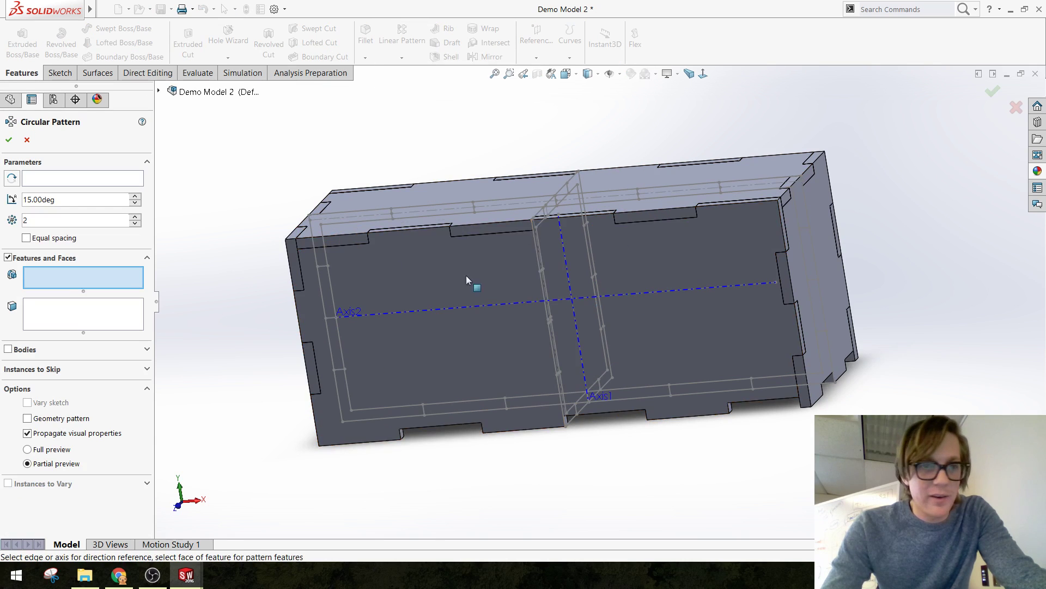
{"action": "left_click", "coordinate": [27, 350]}
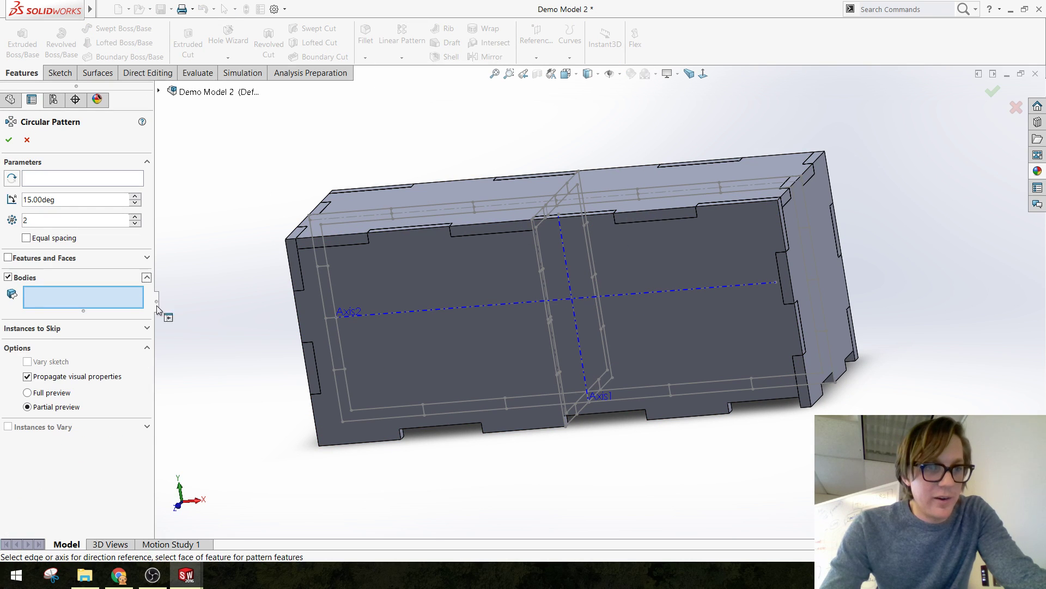
{"action": "left_click", "coordinate": [454, 205]}
{"action": "left_click", "coordinate": [108, 178]}
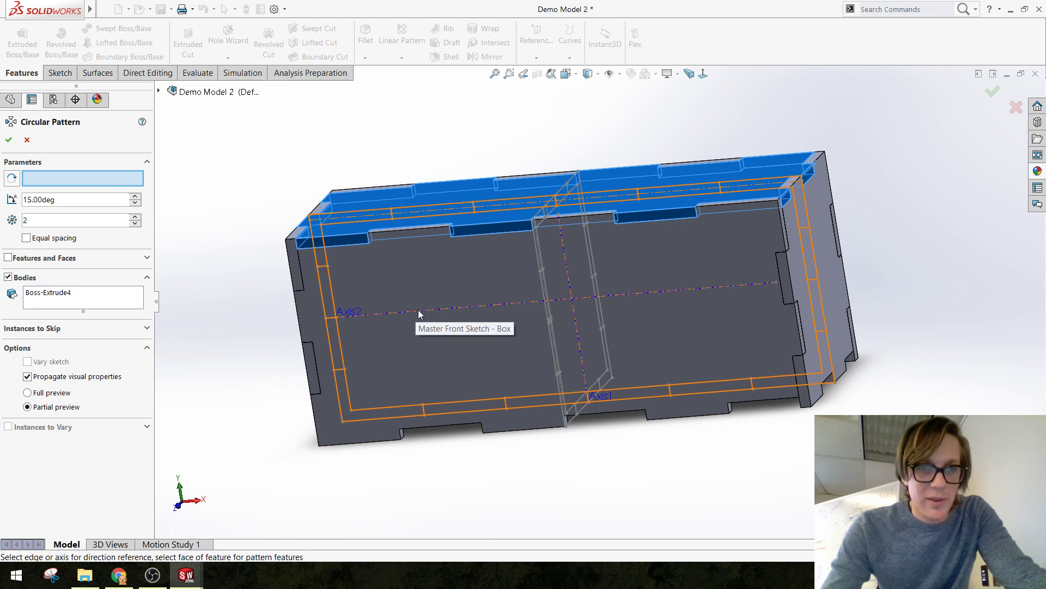
{"action": "left_click", "coordinate": [159, 91]}
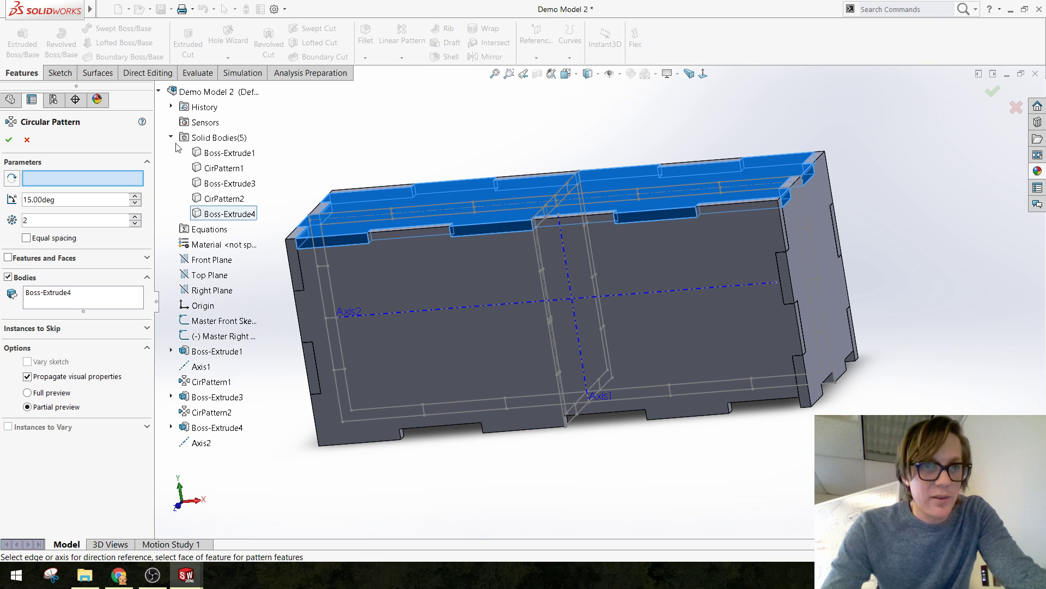
{"action": "left_click", "coordinate": [200, 442]}
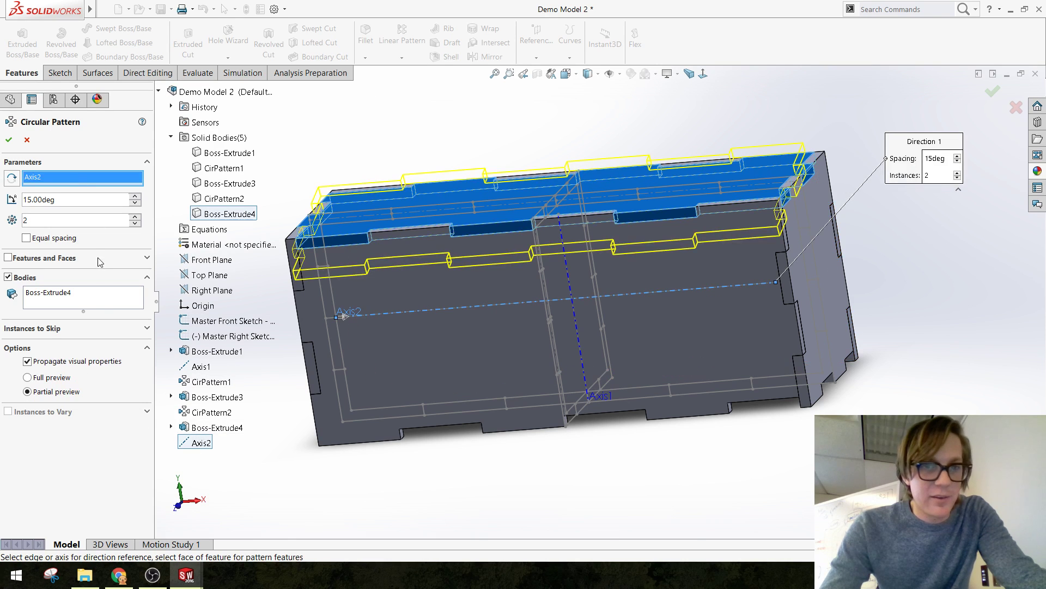
{"action": "double_click", "coordinate": [62, 202]}
{"action": "type", "text": "180"}
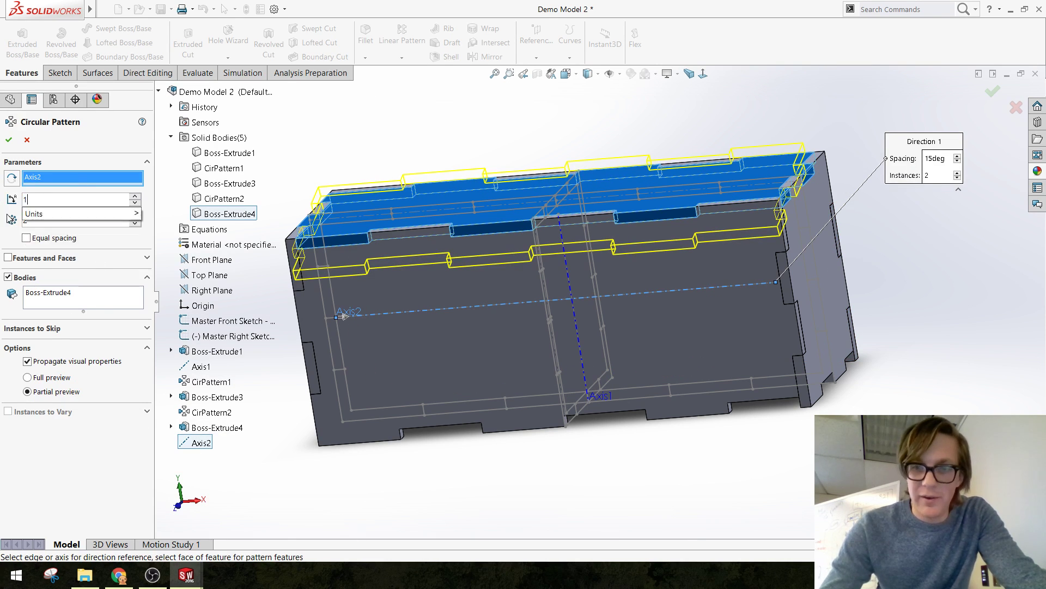
{"action": "key", "text": "Return"}
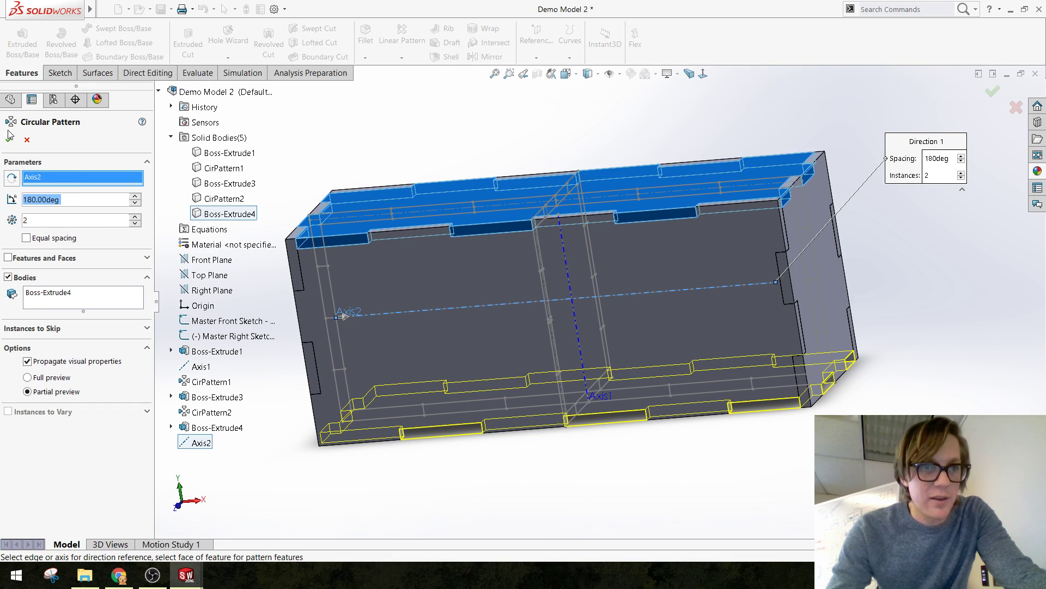
{"action": "key", "text": "Return"}
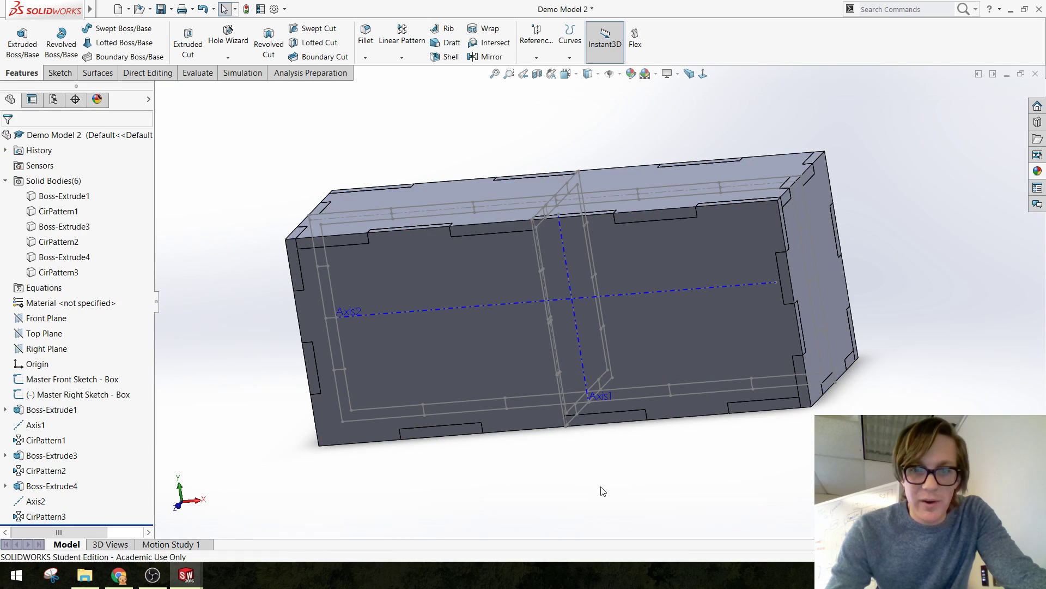
Hide the reference axes in the graphics area
{"action": "middle_click_drag", "start_coordinate": [600, 491], "coordinate": [239, 151]}
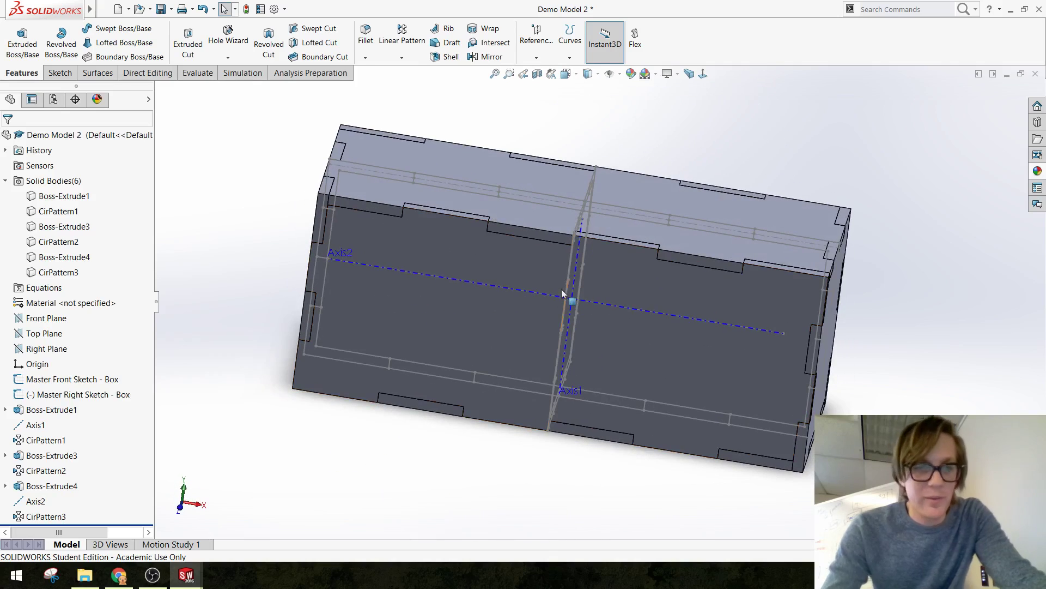
{"action": "left_click", "coordinate": [611, 75]}
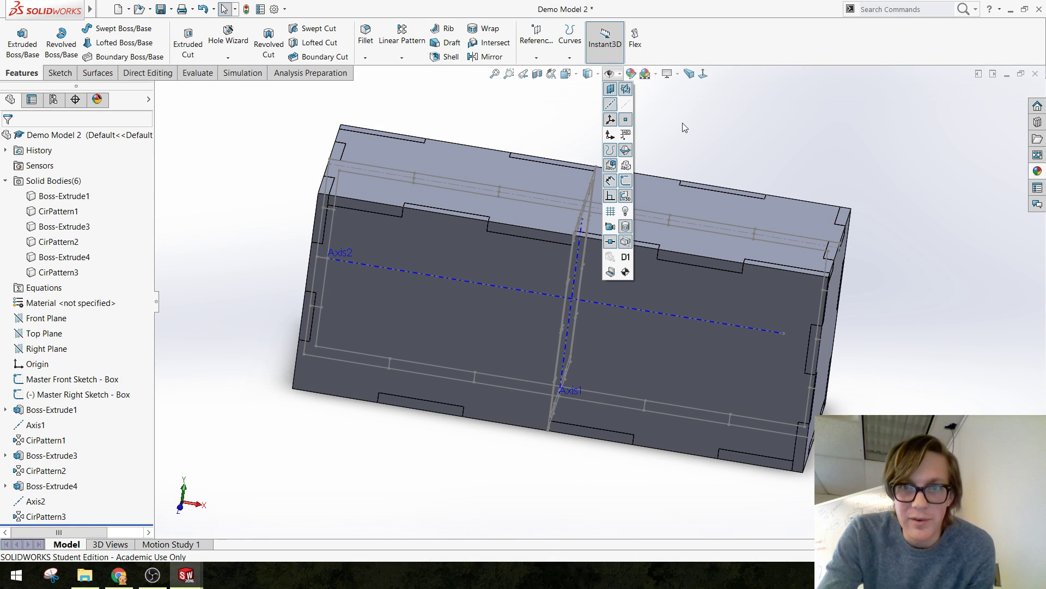
{"action": "left_click", "coordinate": [611, 104]}
{"action": "middle_click_drag", "start_coordinate": [687, 235], "coordinate": [399, 307]}
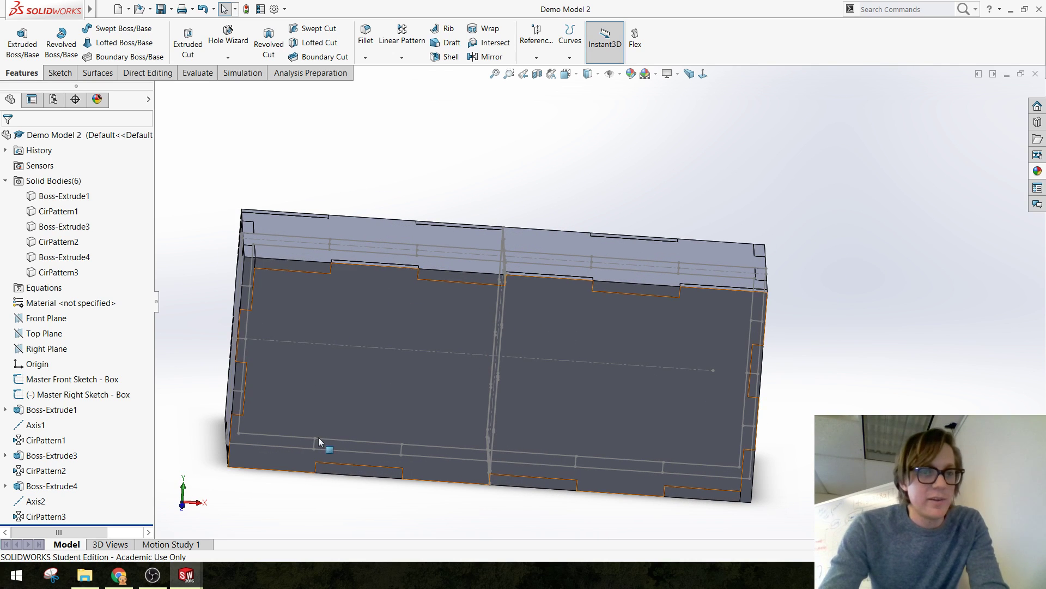
Set the overall height dimension of Master Front Sketch - Box to 100 mm
{"action": "scroll", "coordinate": [318, 437], "scroll_direction": "up", "scroll_amount": 3}
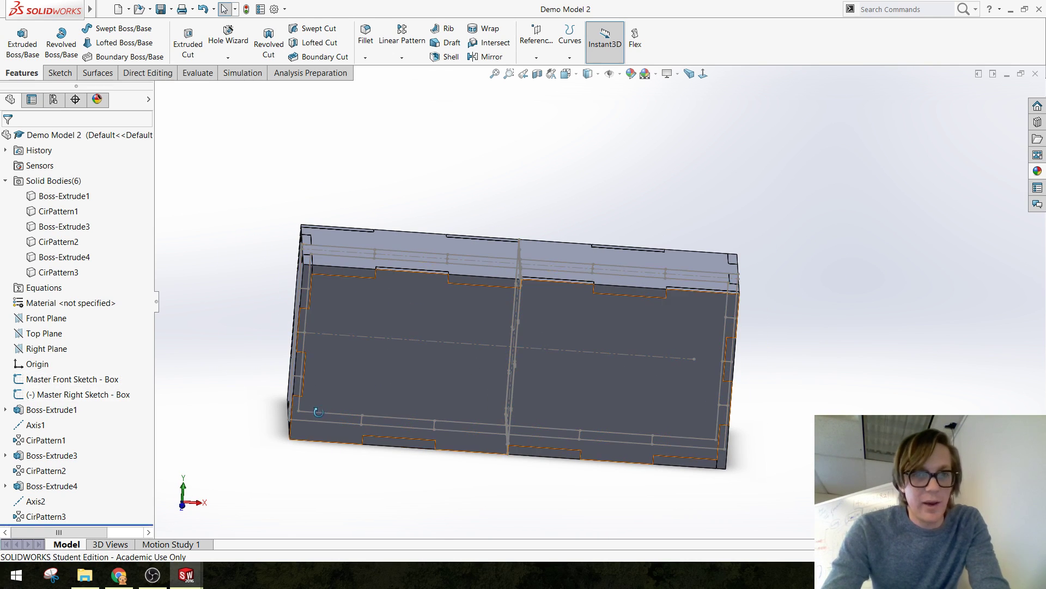
{"action": "middle_click_drag", "start_coordinate": [319, 411], "coordinate": [339, 420]}
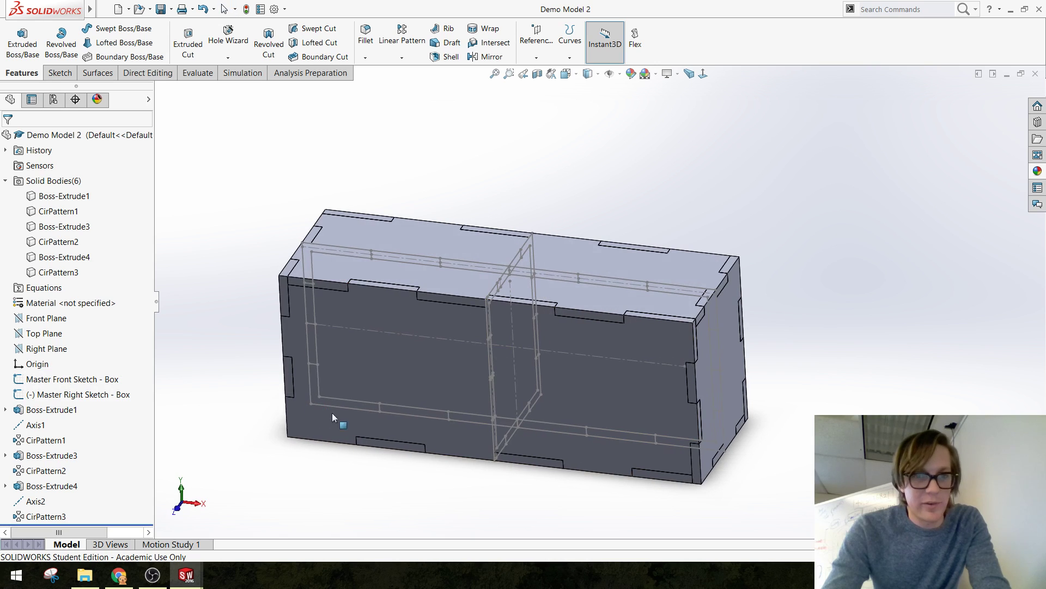
{"action": "left_click", "coordinate": [68, 382]}
{"action": "double_click", "coordinate": [273, 305]}
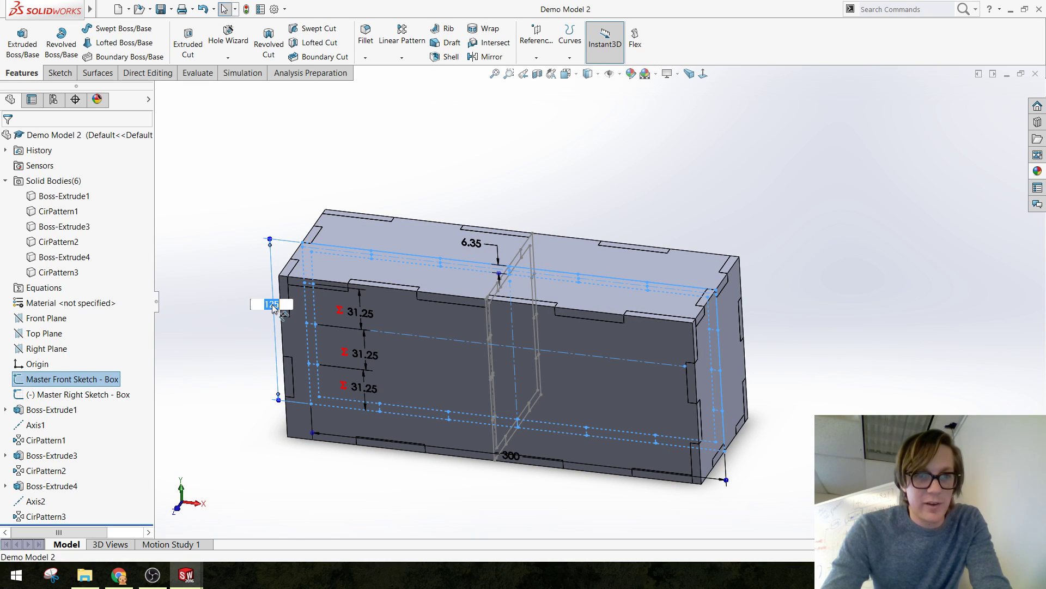
{"action": "type", "text": "100"}
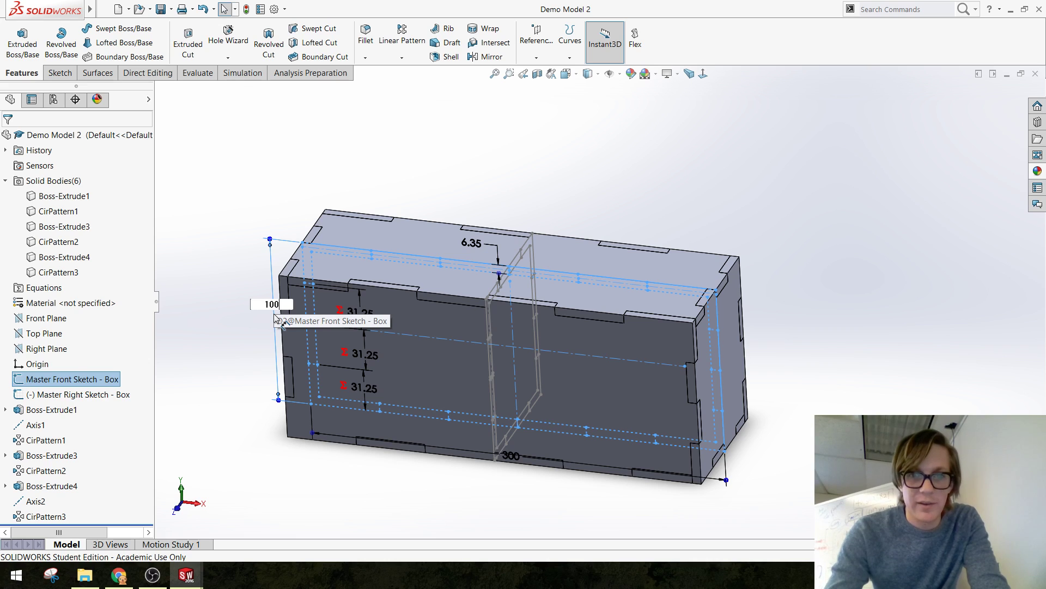
{"action": "key", "text": "Return"}
{"action": "left_click", "coordinate": [287, 219]}
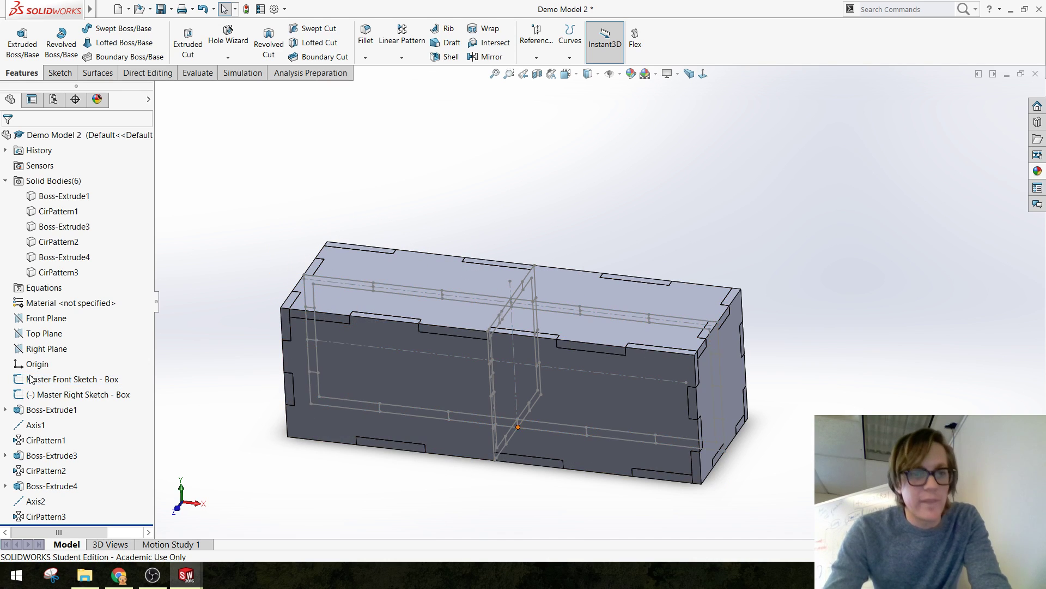
Set the overall length dimension of Master Front Sketch - Box to 350 mm and save the part
{"action": "left_click", "coordinate": [57, 380]}
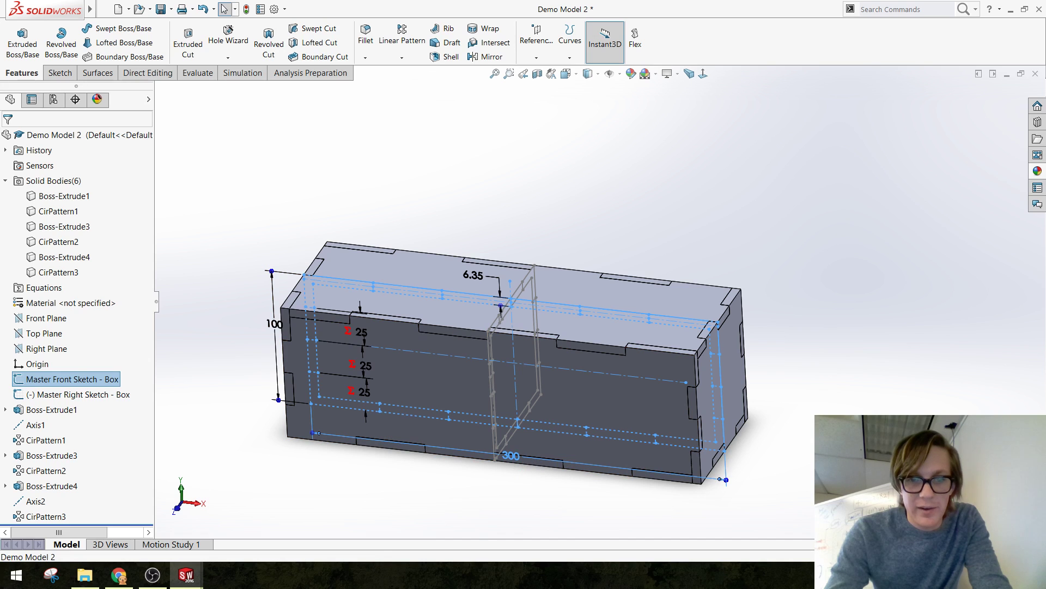
{"action": "double_click", "coordinate": [508, 458]}
{"action": "key", "text": "Return"}
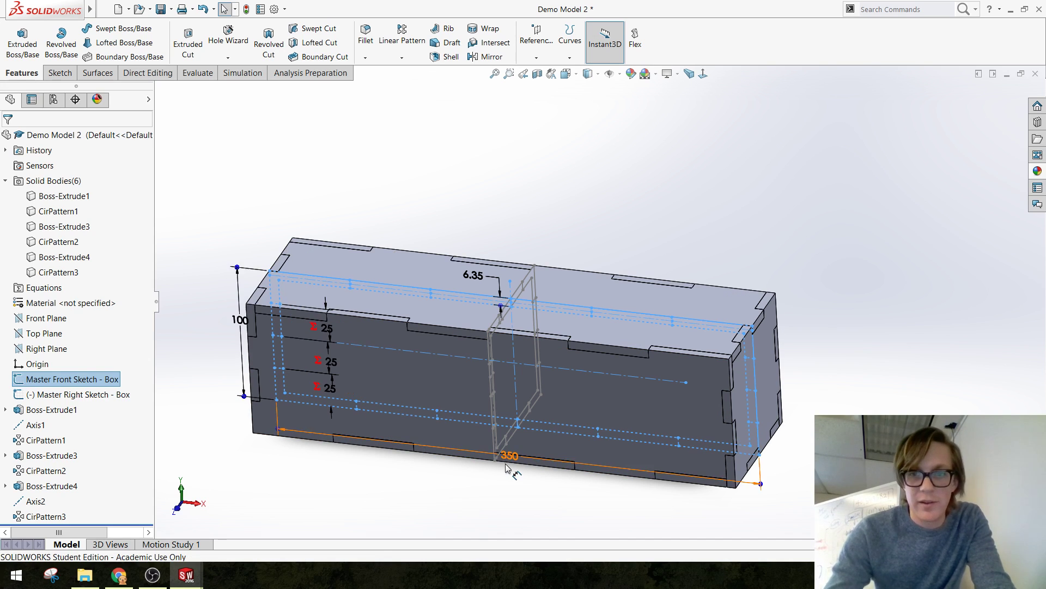
{"action": "left_click", "coordinate": [425, 493]}
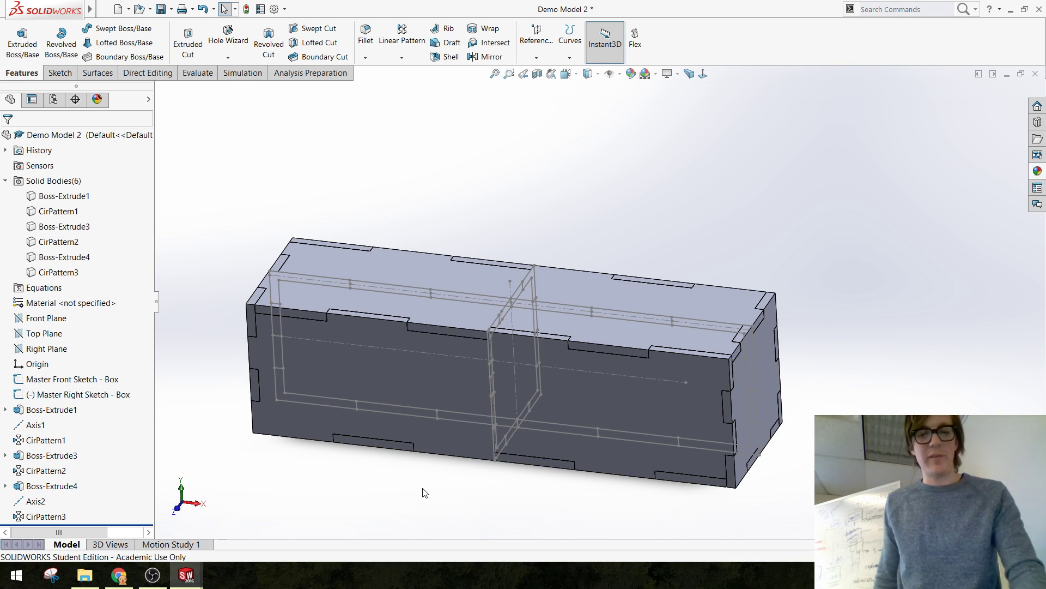
{"action": "key", "text": "ctrl+s"}
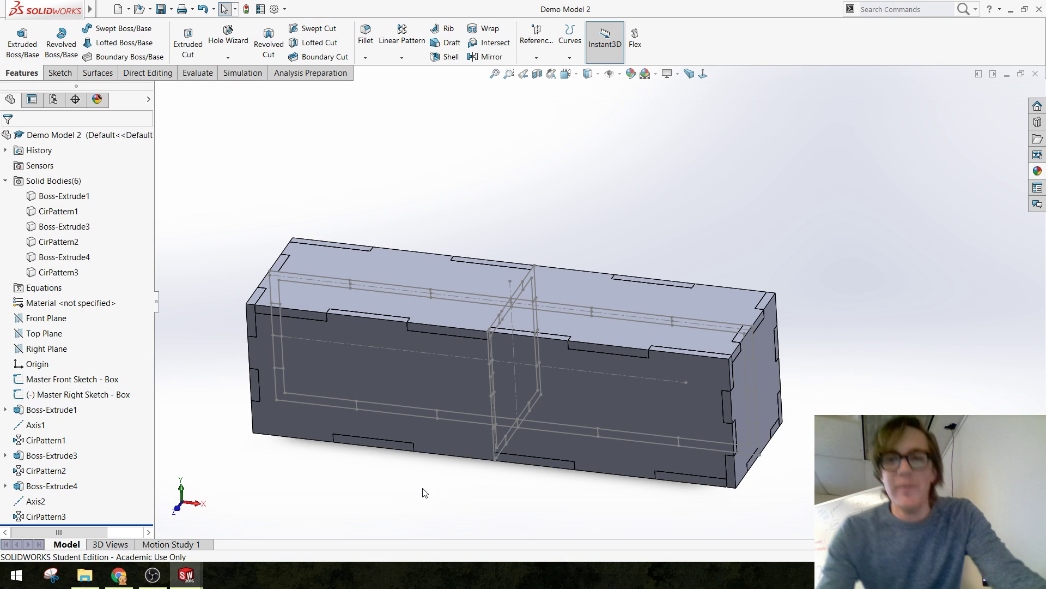
{"action": "mouse_move", "coordinate": [829, 338]}
{"action": "middle_mouse_down"}
{"action": "mouse_move", "coordinate": [794, 327]}
{"action": "mouse_move", "coordinate": [816, 338]}
{"action": "middle_mouse_up"}
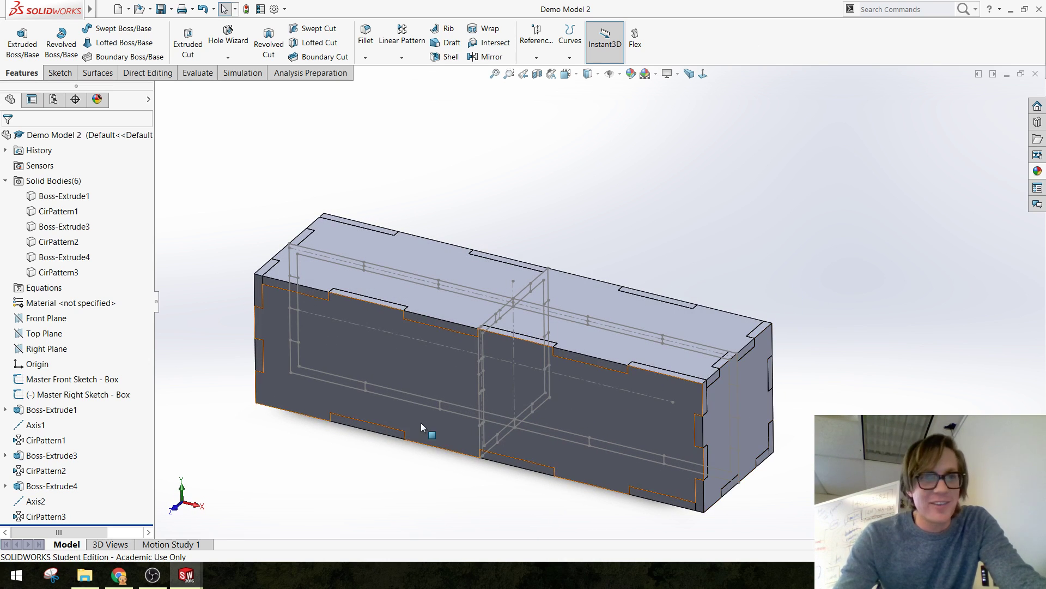
{"action": "scroll", "coordinate": [613, 446], "scroll_direction": "down", "scroll_amount": 2}
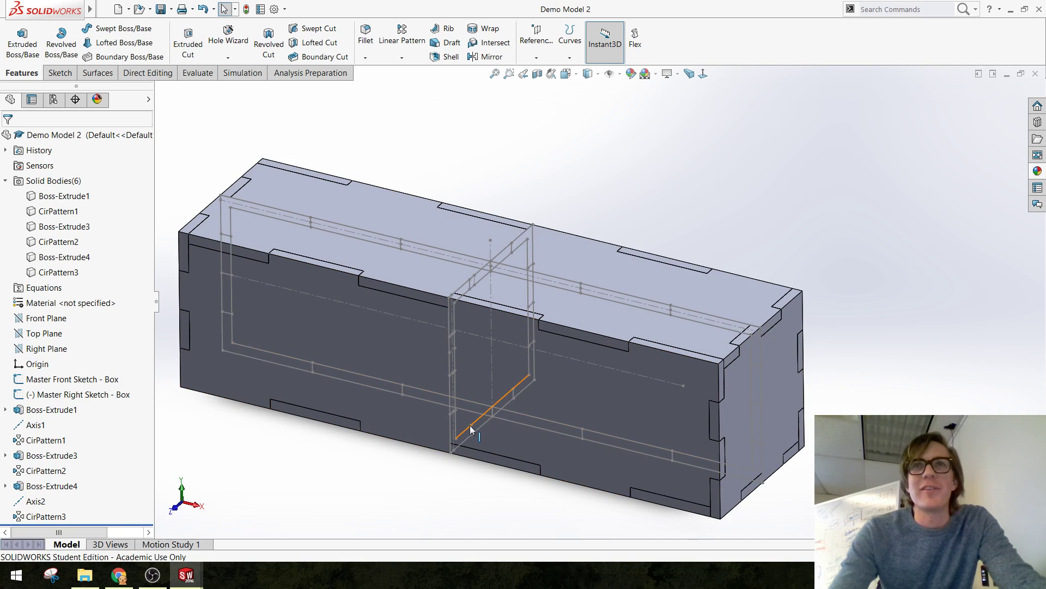
{"action": "scroll", "coordinate": [426, 418], "scroll_direction": "up", "scroll_amount": 2}
{"action": "middle_click_drag", "start_coordinate": [388, 411], "coordinate": [399, 367]}
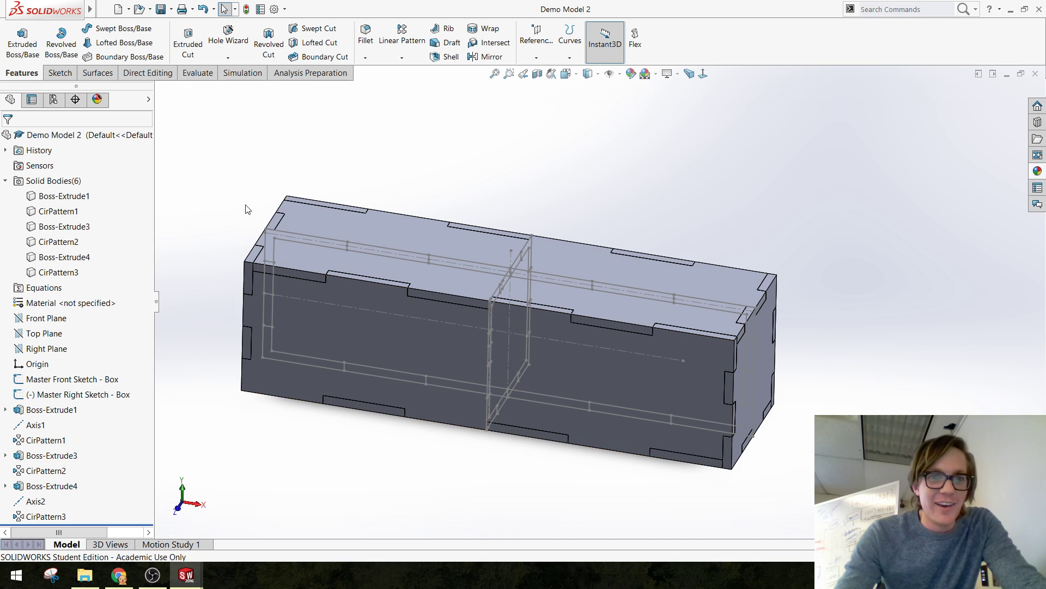
{"action": "middle_click_drag", "start_coordinate": [402, 381], "coordinate": [409, 334]}
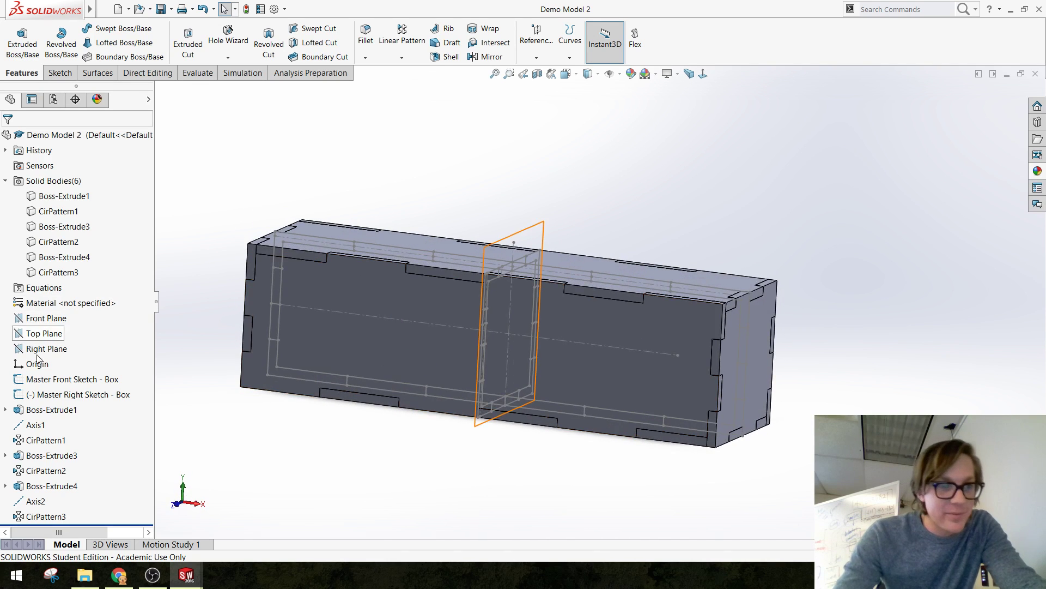
In Master Front Sketch - Box, offset the outer rectangle chain 25 mm inward with a dimension and exit the sketch
{"action": "left_click", "coordinate": [59, 380]}
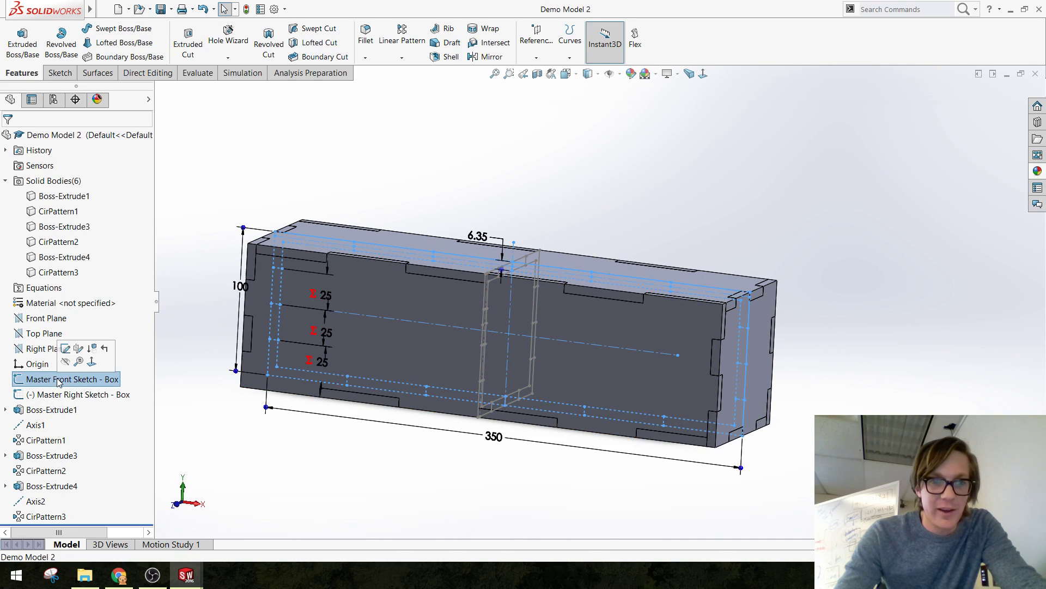
{"action": "left_click", "coordinate": [66, 348]}
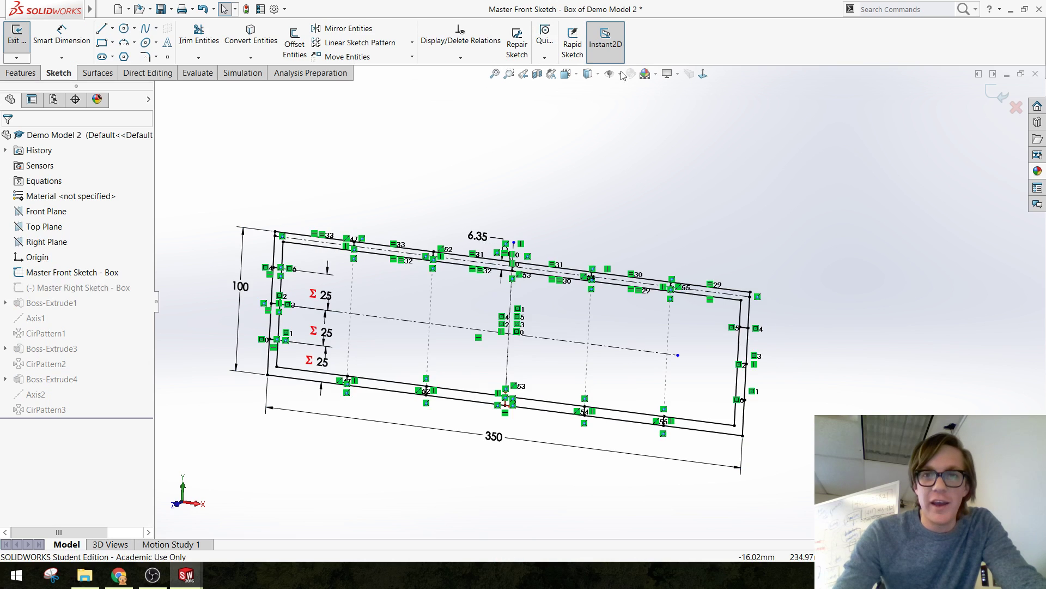
{"action": "left_click", "coordinate": [702, 75]}
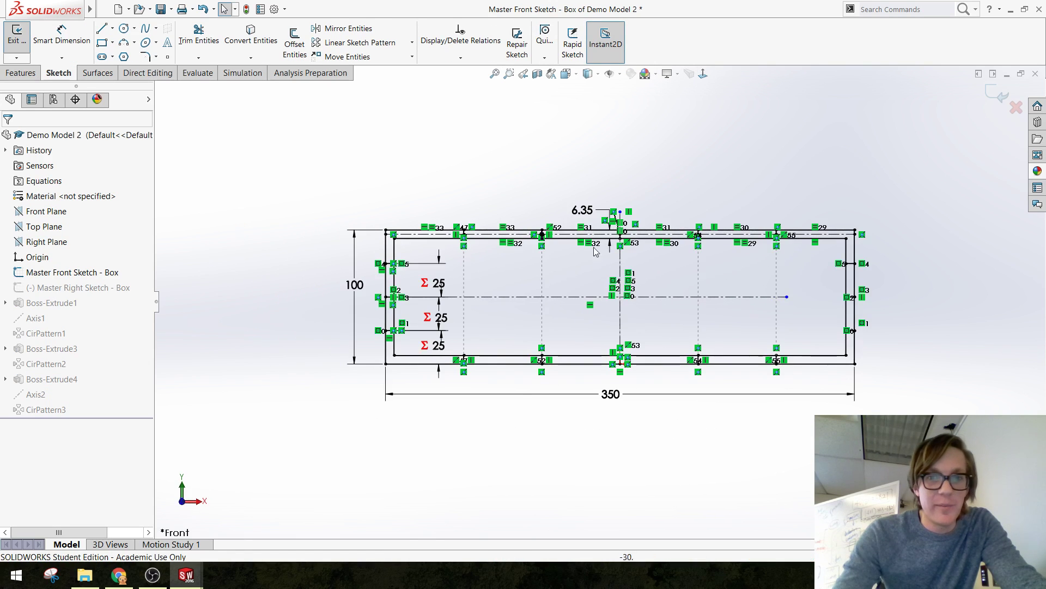
{"action": "left_click", "coordinate": [295, 44]}
{"action": "left_click", "coordinate": [446, 224]}
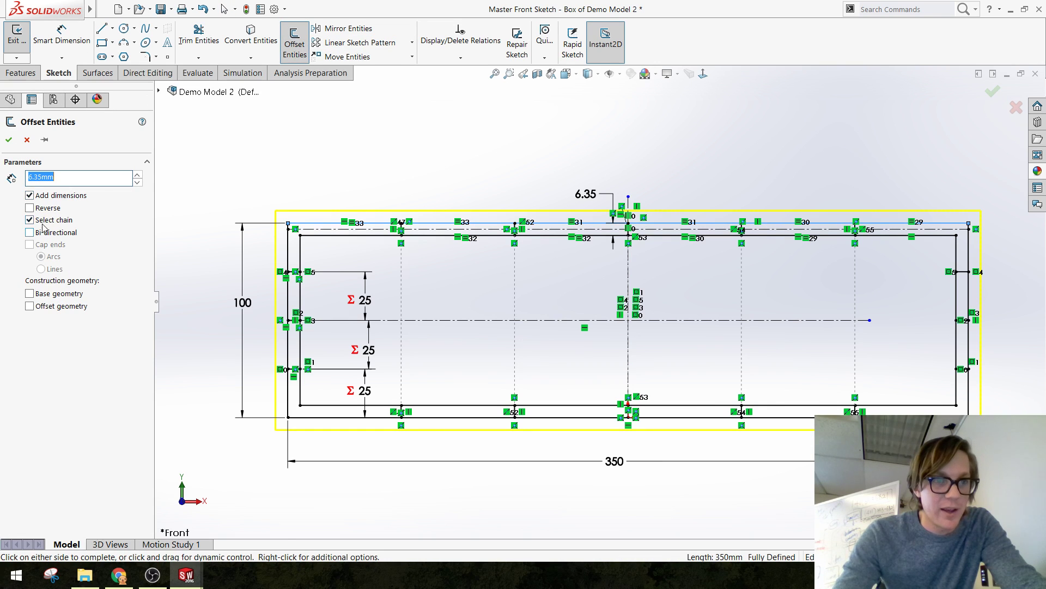
{"action": "left_click", "coordinate": [48, 208]}
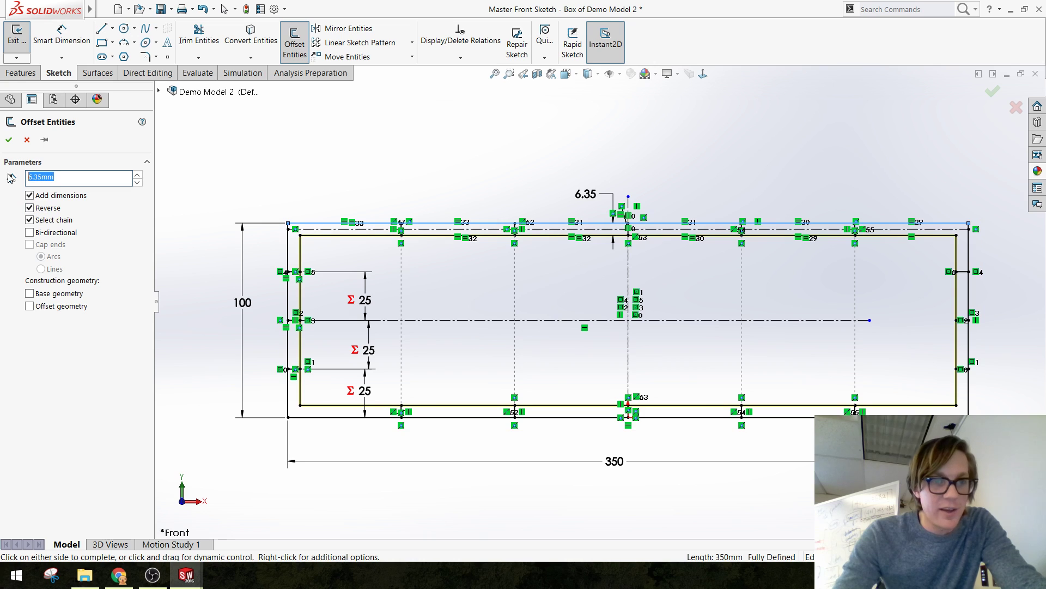
{"action": "type", "text": "25"}
{"action": "key", "text": "Return"}
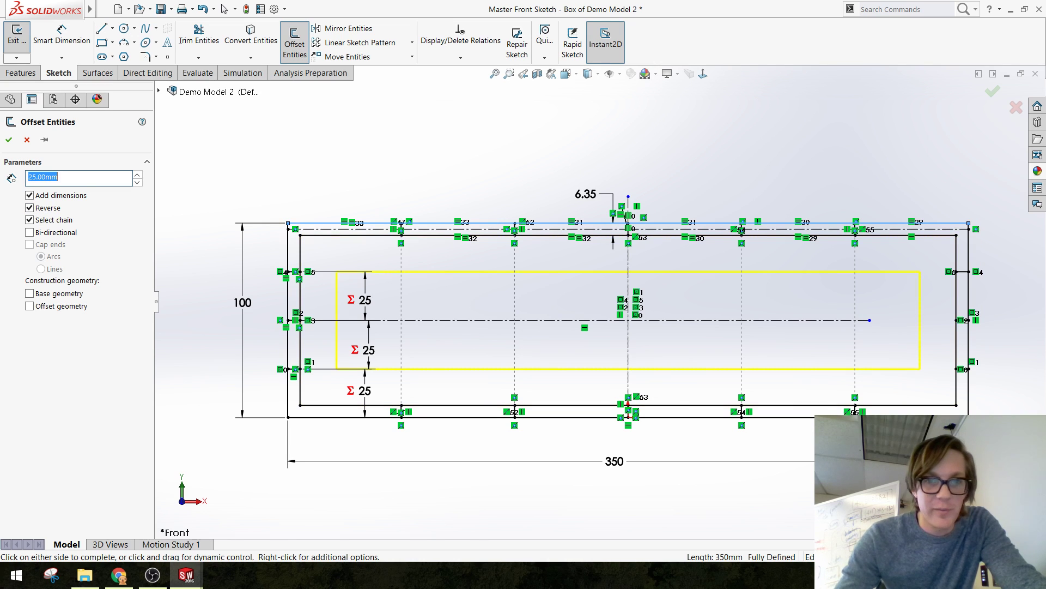
{"action": "left_click", "coordinate": [9, 139]}
{"action": "key", "text": "f"}
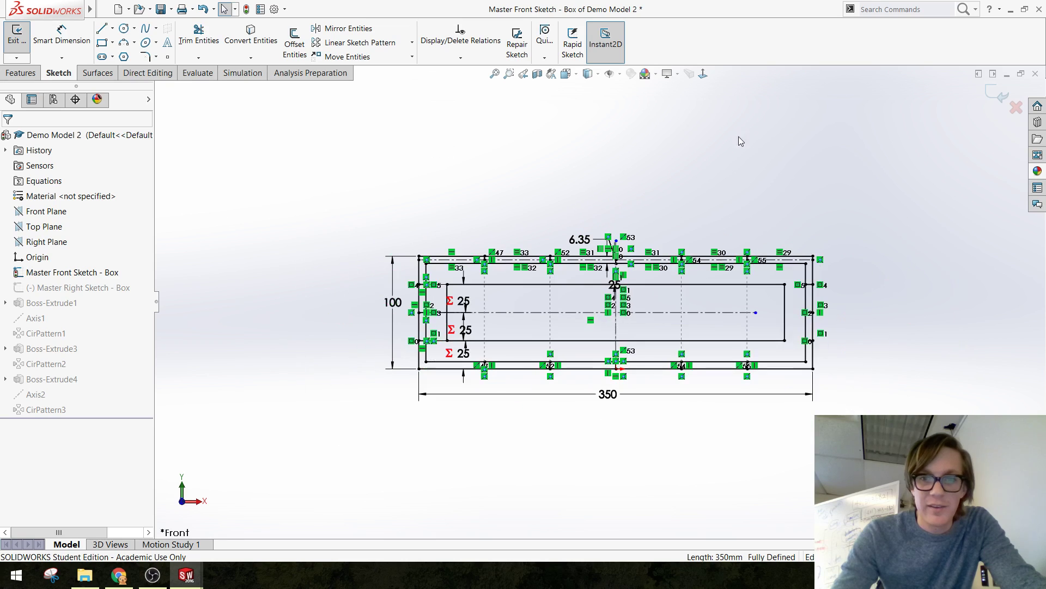
{"action": "left_click", "coordinate": [1003, 93]}
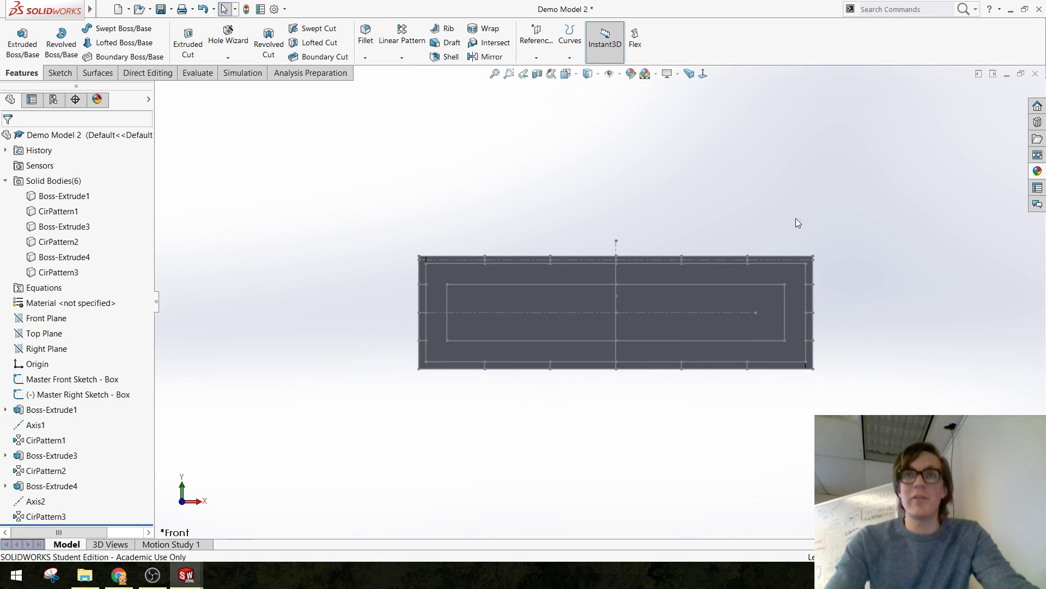
Start a sketch on the Front Plane and convert the four lines of the master front sketch's innermost rectangle into it
{"action": "middle_click_drag", "start_coordinate": [692, 193], "coordinate": [696, 267]}
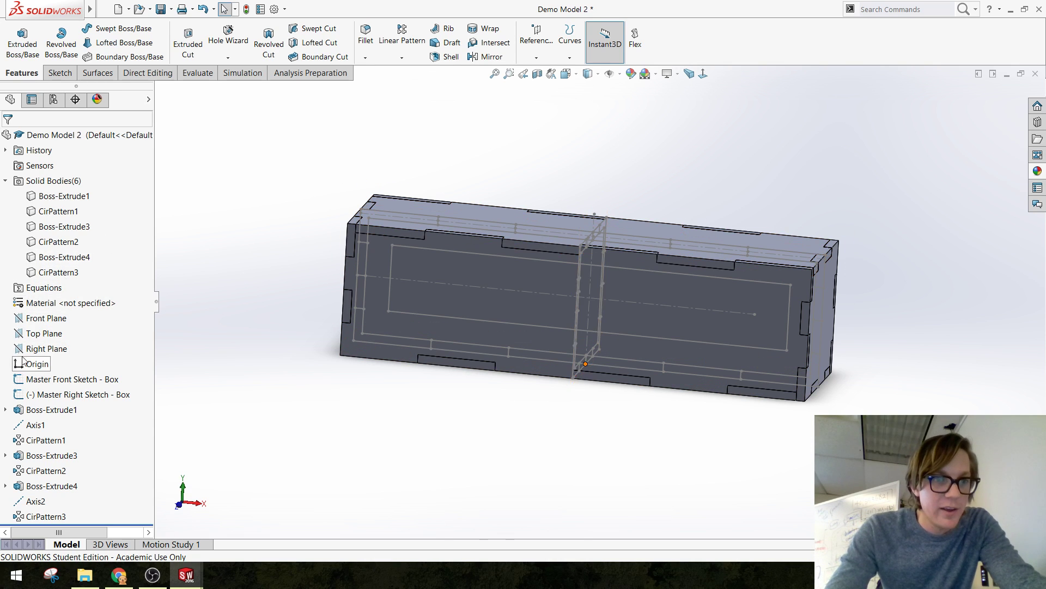
{"action": "left_click", "coordinate": [37, 319]}
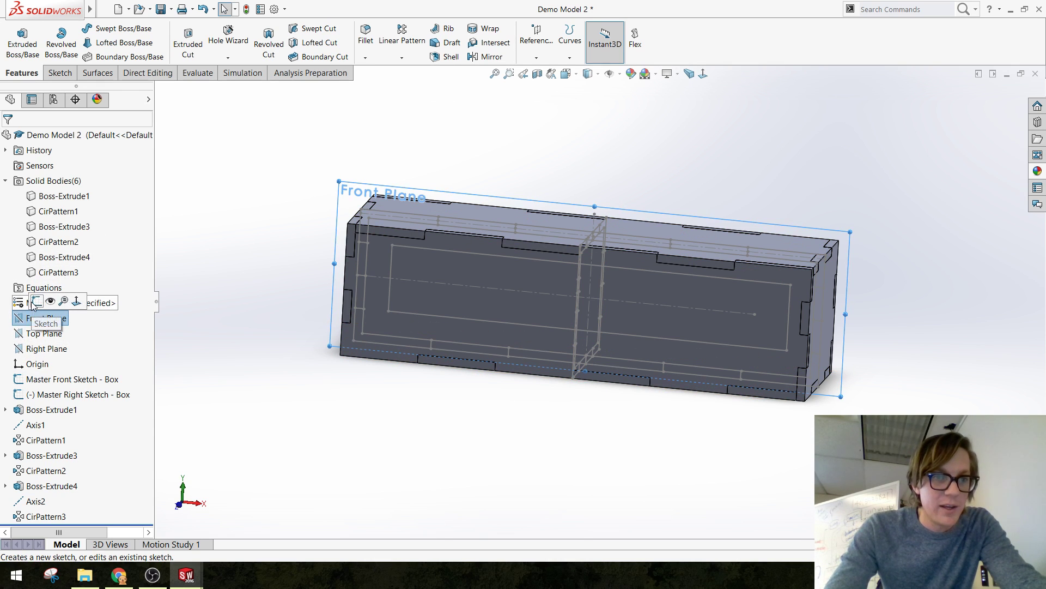
{"action": "left_click", "coordinate": [35, 301]}
{"action": "left_click", "coordinate": [278, 238]}
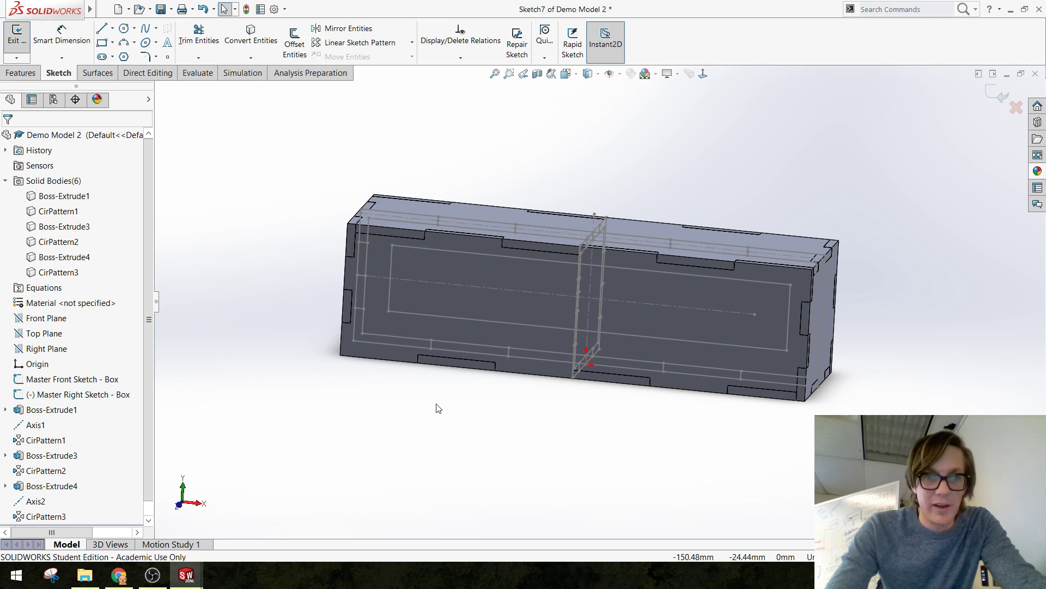
{"action": "mouse_move", "coordinate": [416, 196]}
{"action": "middle_mouse_down"}
{"action": "mouse_move", "coordinate": [362, 217]}
{"action": "mouse_move", "coordinate": [427, 192]}
{"action": "mouse_move", "coordinate": [415, 238]}
{"action": "middle_mouse_up"}
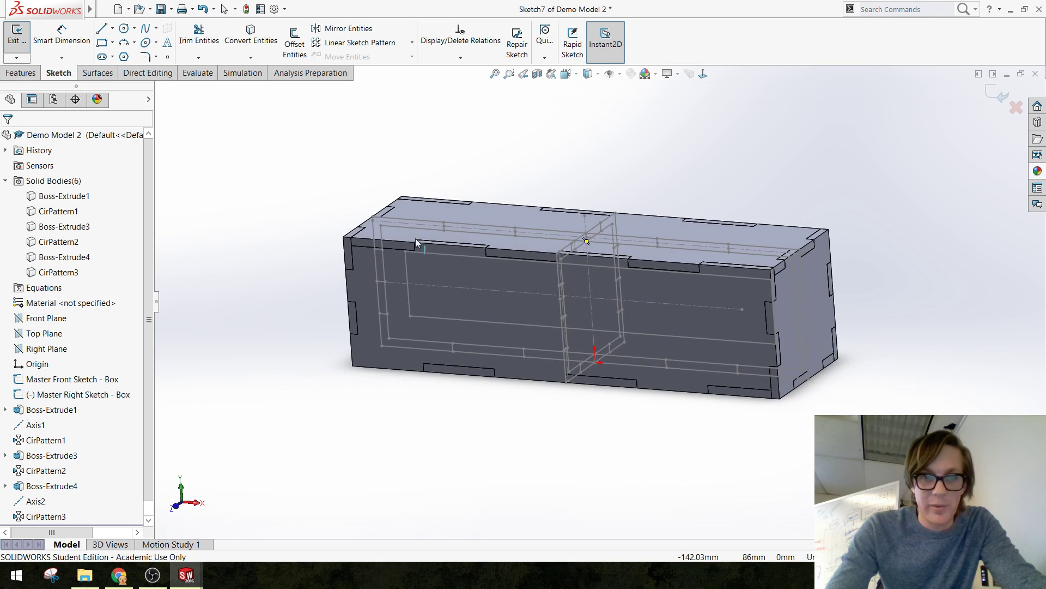
{"action": "left_click", "coordinate": [250, 36]}
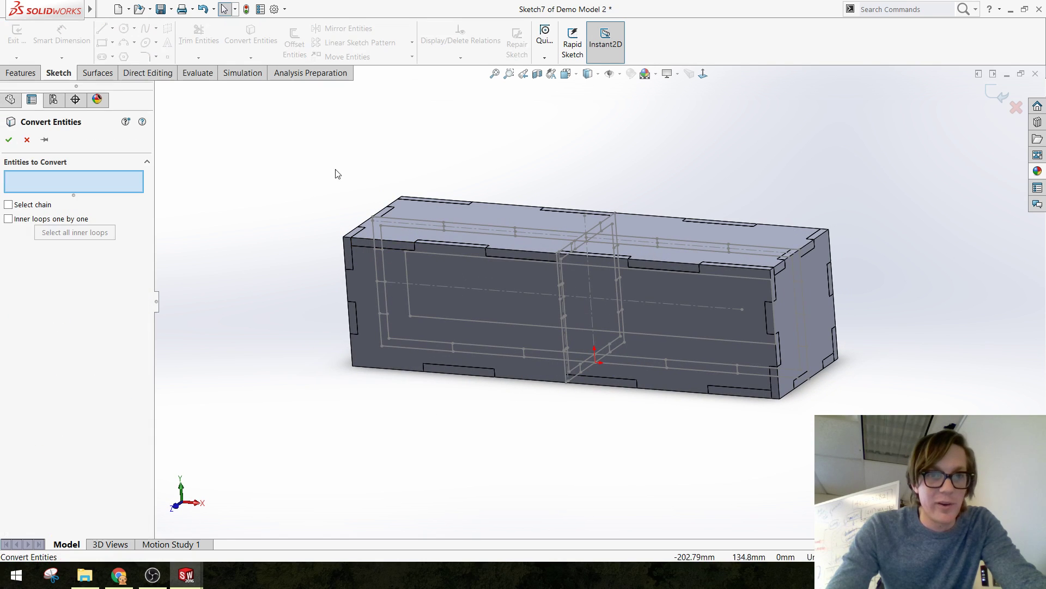
{"action": "left_click", "coordinate": [454, 256]}
{"action": "left_click", "coordinate": [407, 276]}
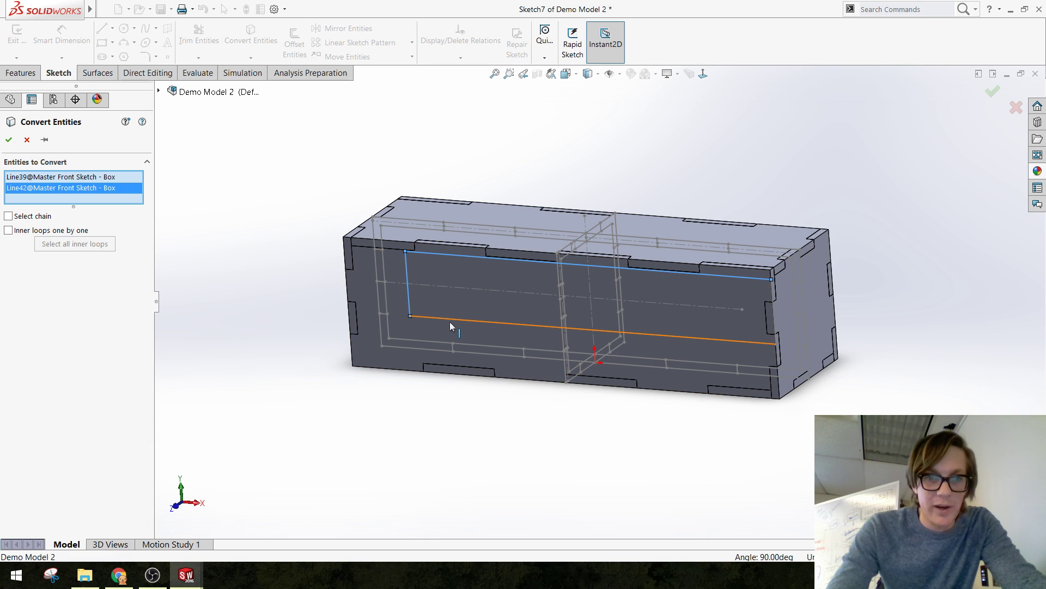
{"action": "left_click", "coordinate": [451, 322]}
{"action": "middle_click_drag", "start_coordinate": [774, 348], "coordinate": [799, 319]}
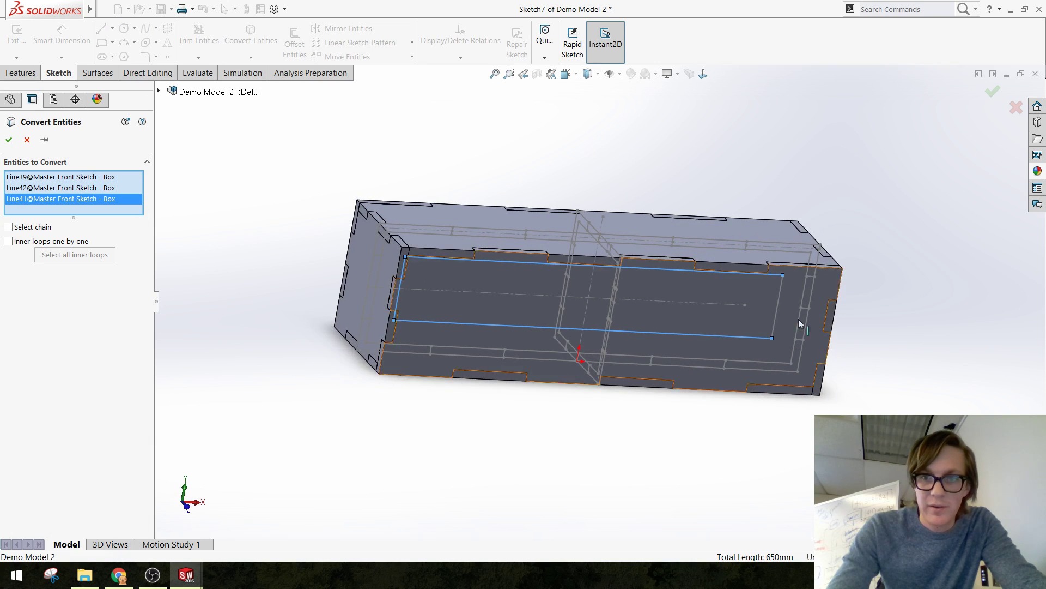
{"action": "left_click", "coordinate": [781, 293]}
{"action": "key", "text": "Return"}
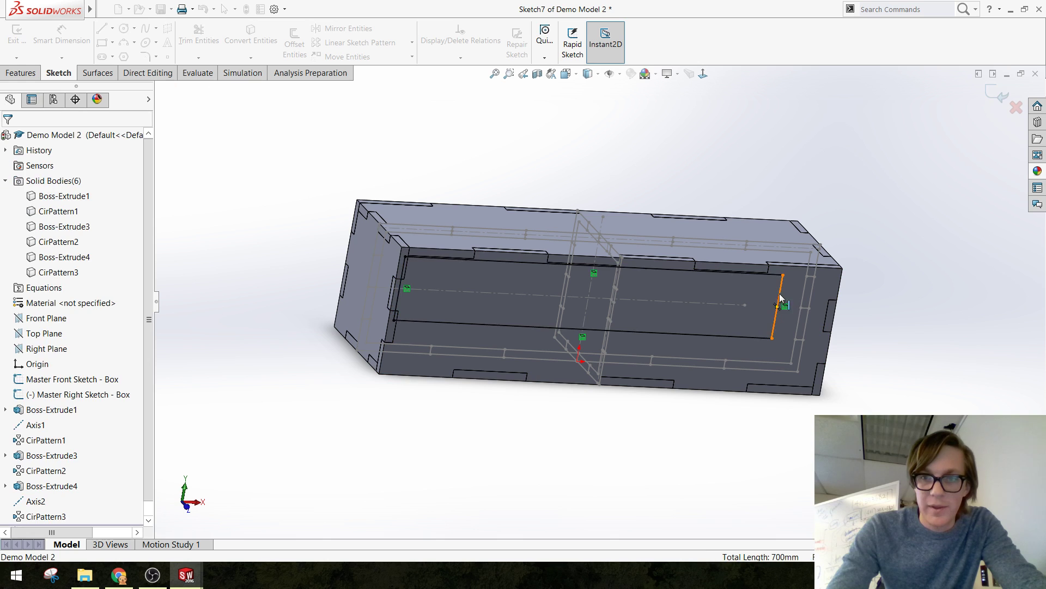
Extrude-cut the converted rectangle with the Through All - Both end condition to open windows in the front and back panels
{"action": "left_click", "coordinate": [21, 73]}
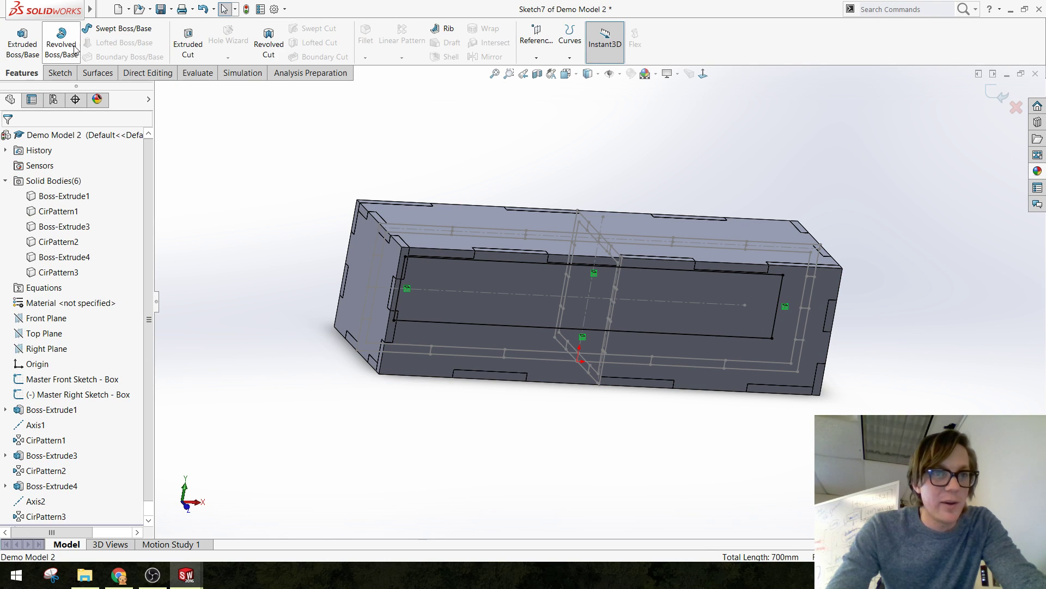
{"action": "left_click", "coordinate": [187, 47]}
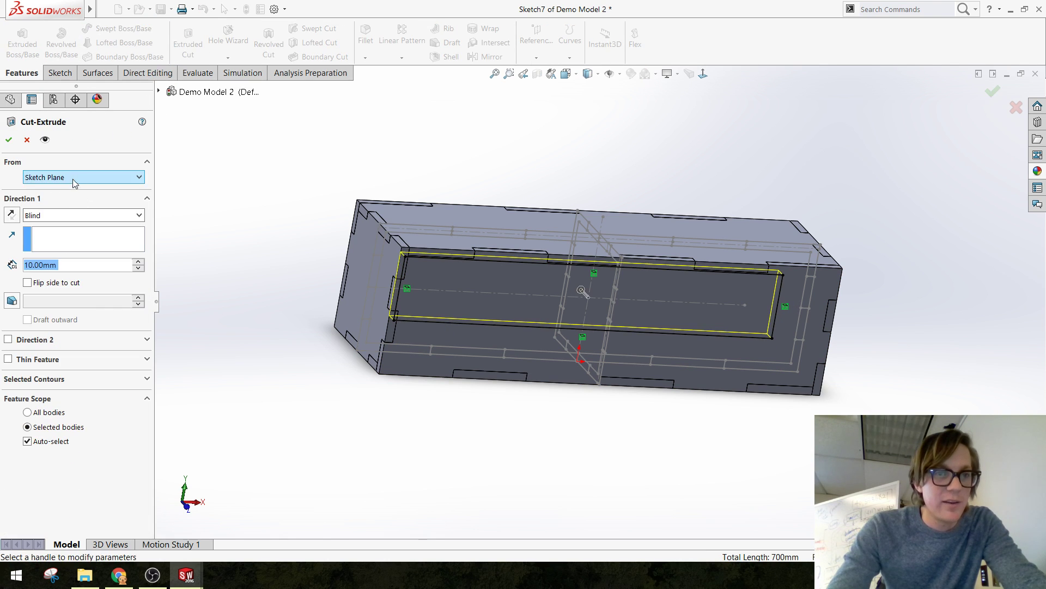
{"action": "left_click", "coordinate": [75, 217]}
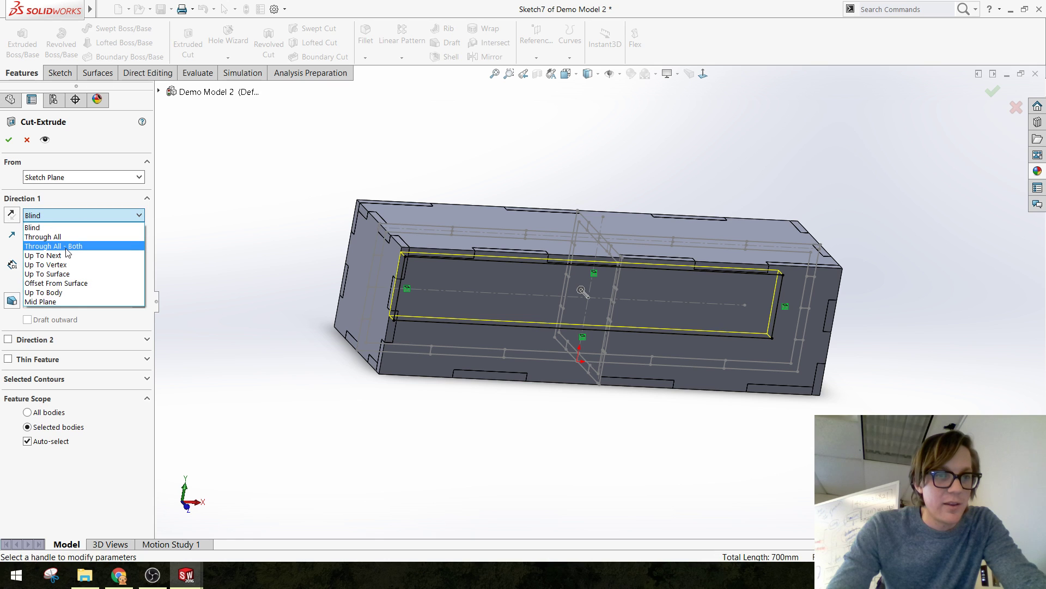
{"action": "left_click", "coordinate": [70, 246]}
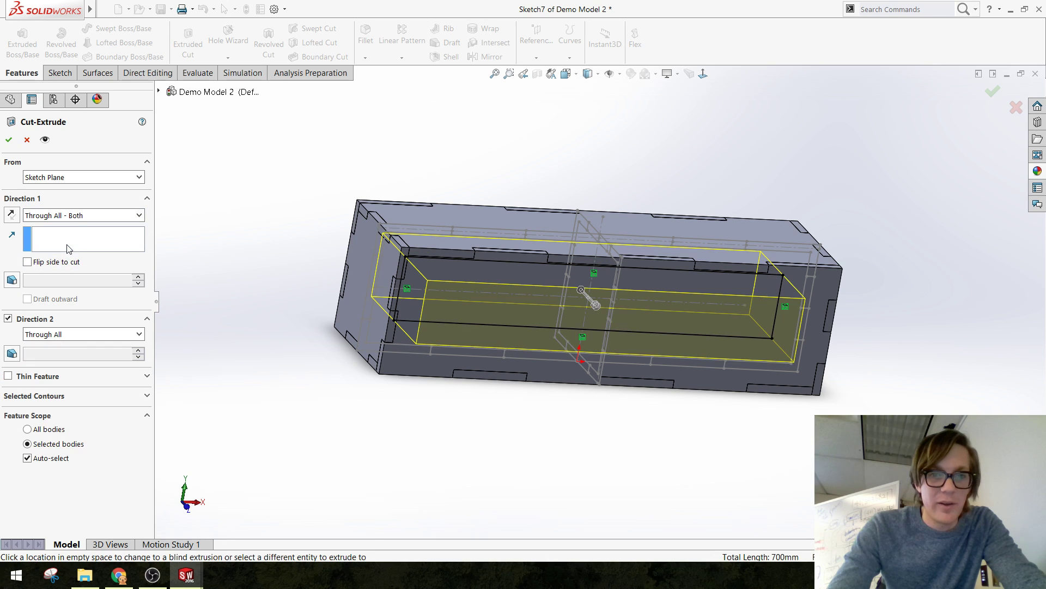
{"action": "left_click", "coordinate": [9, 140]}
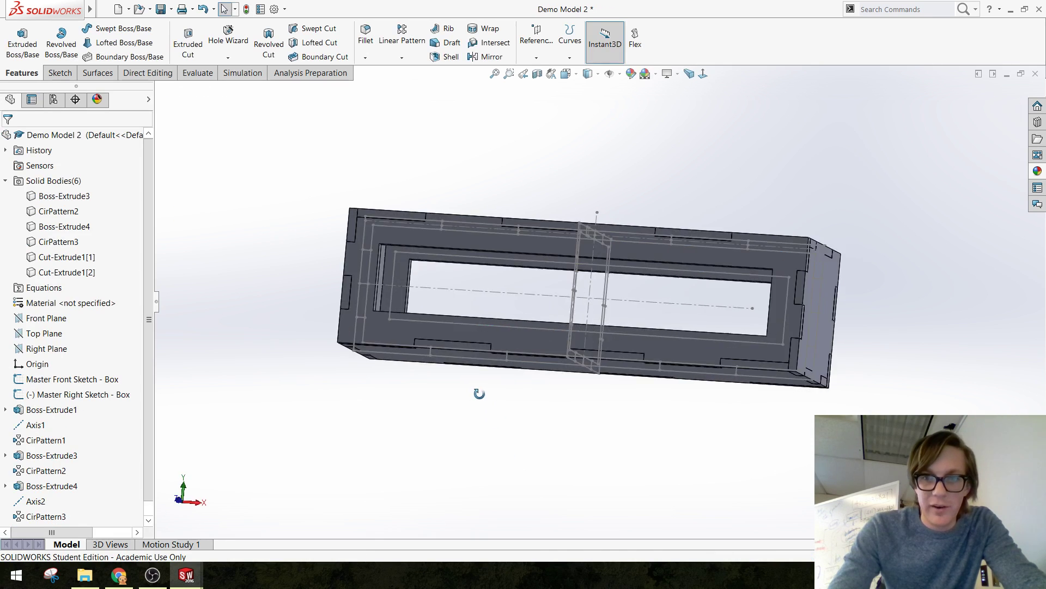
{"action": "middle_click_drag", "start_coordinate": [479, 393], "coordinate": [427, 344]}
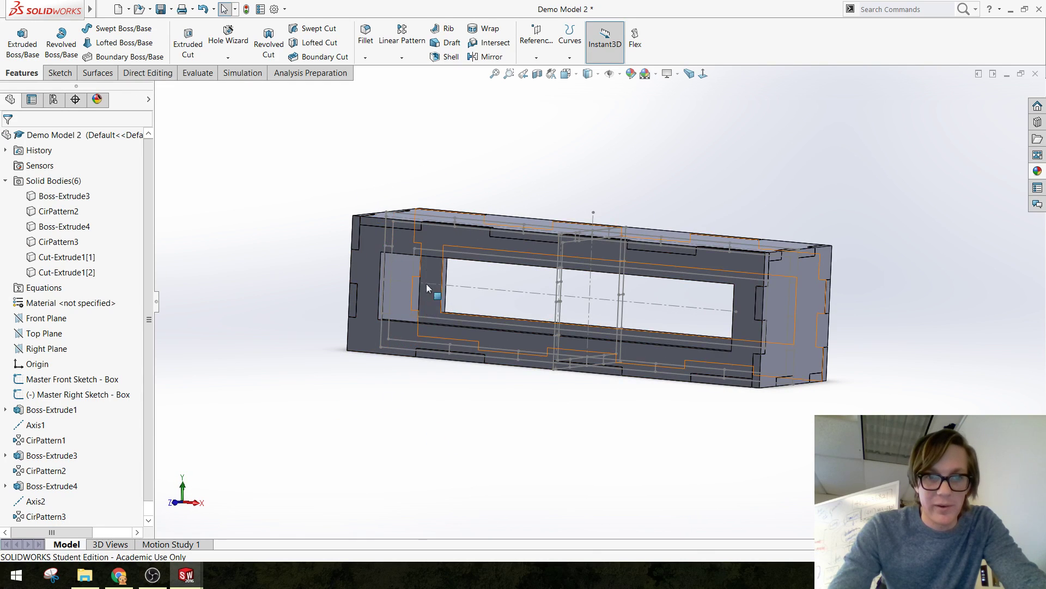
{"action": "middle_click_drag", "start_coordinate": [427, 284], "coordinate": [533, 406]}
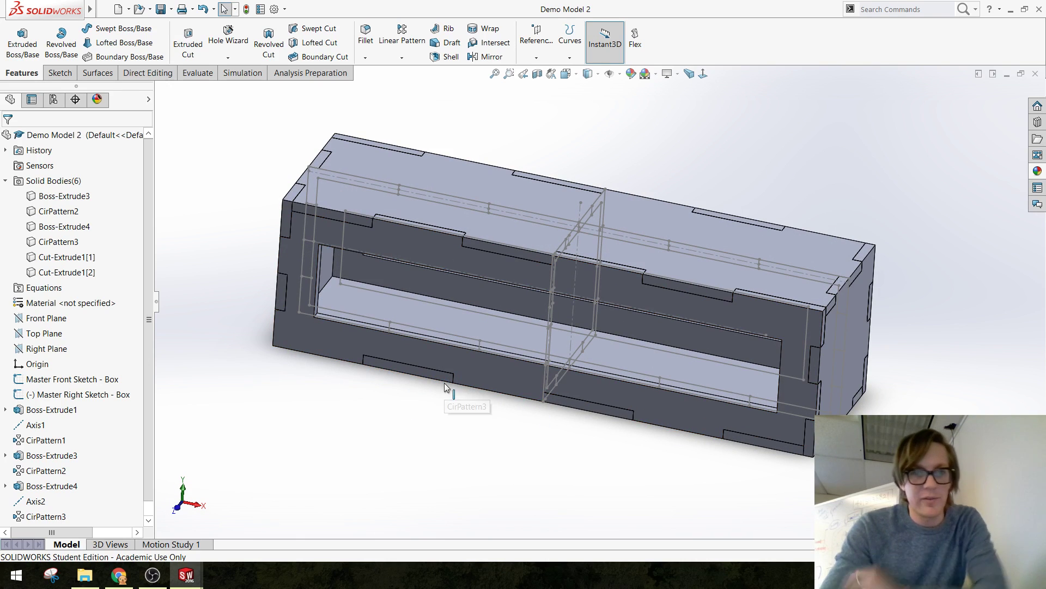
Set the overall height dimension of Master Front Sketch - Box to 150 mm
{"action": "left_click", "coordinate": [55, 378]}
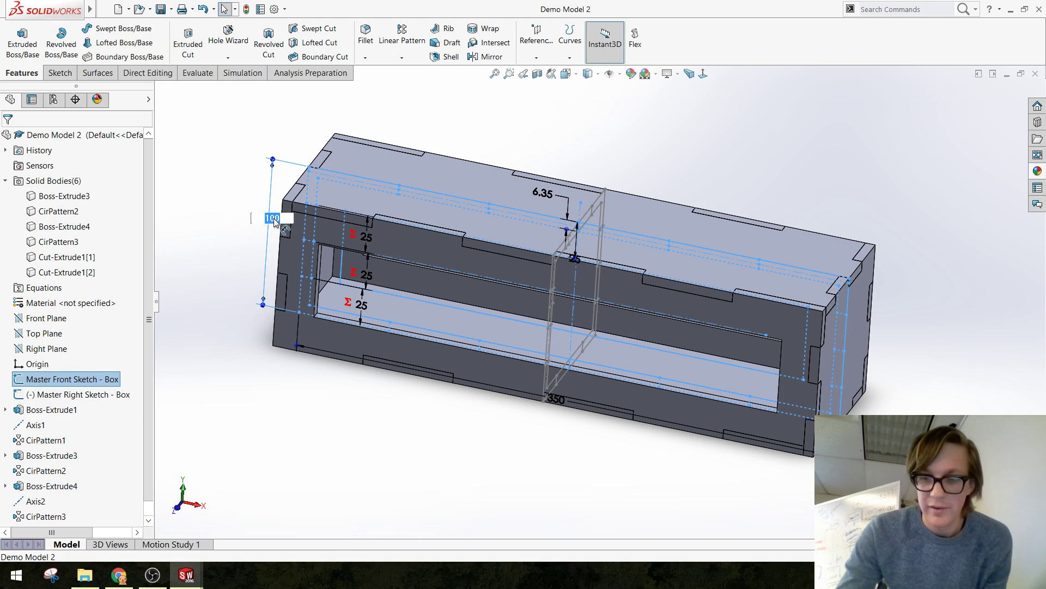
{"action": "type", "text": "150"}
{"action": "key", "text": "Return"}
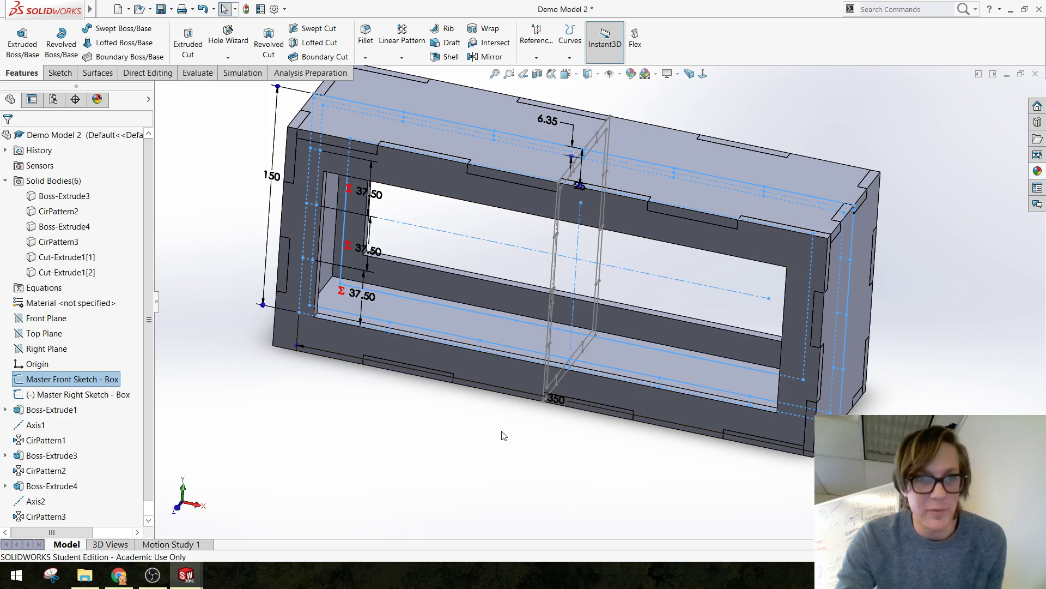
{"action": "left_click", "coordinate": [376, 475]}
{"action": "scroll", "coordinate": [608, 316], "scroll_direction": "up", "scroll_amount": 3}
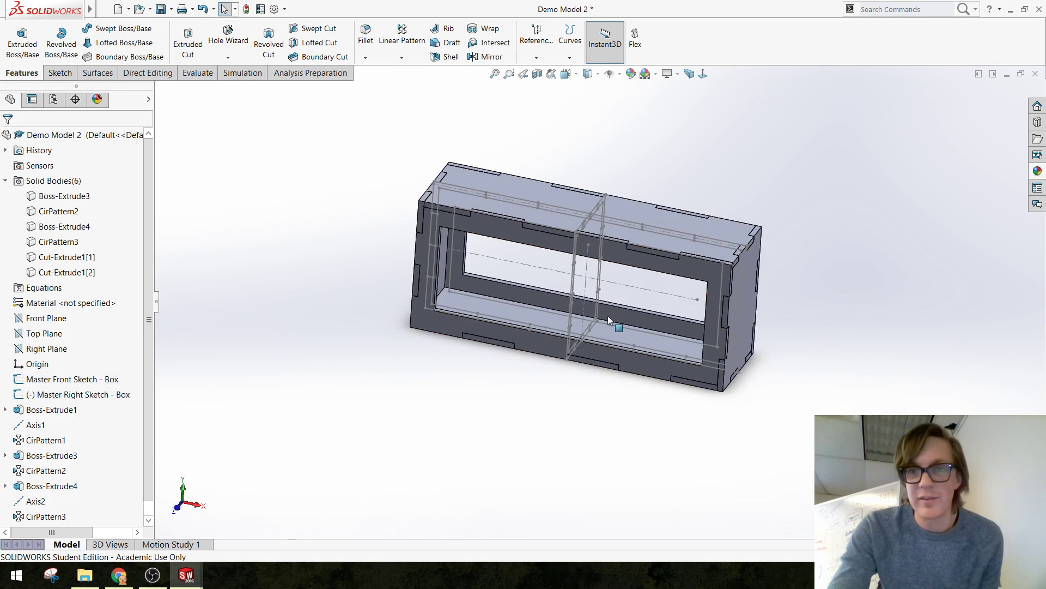
Edit Master Right Sketch - Box and draw a circle of about 10.7 mm radius inside the inner rectangle, above its middle
{"action": "mouse_move", "coordinate": [607, 316]}
{"action": "middle_mouse_down"}
{"action": "mouse_move", "coordinate": [637, 358]}
{"action": "mouse_move", "coordinate": [603, 304]}
{"action": "mouse_move", "coordinate": [573, 321]}
{"action": "mouse_move", "coordinate": [589, 335]}
{"action": "mouse_move", "coordinate": [548, 358]}
{"action": "middle_mouse_up"}
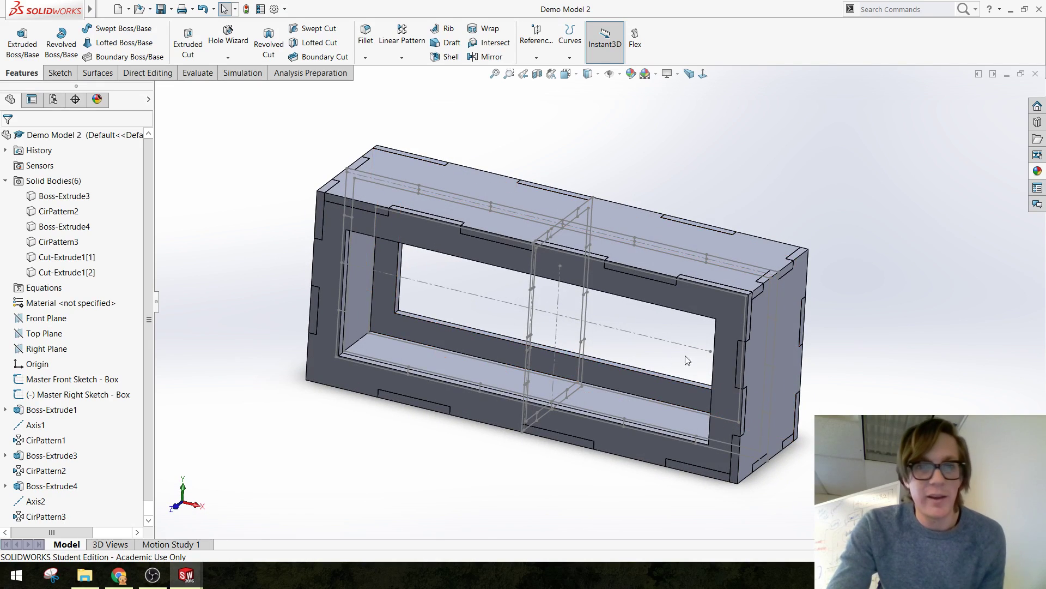
{"action": "middle_click_drag", "start_coordinate": [685, 355], "coordinate": [382, 279]}
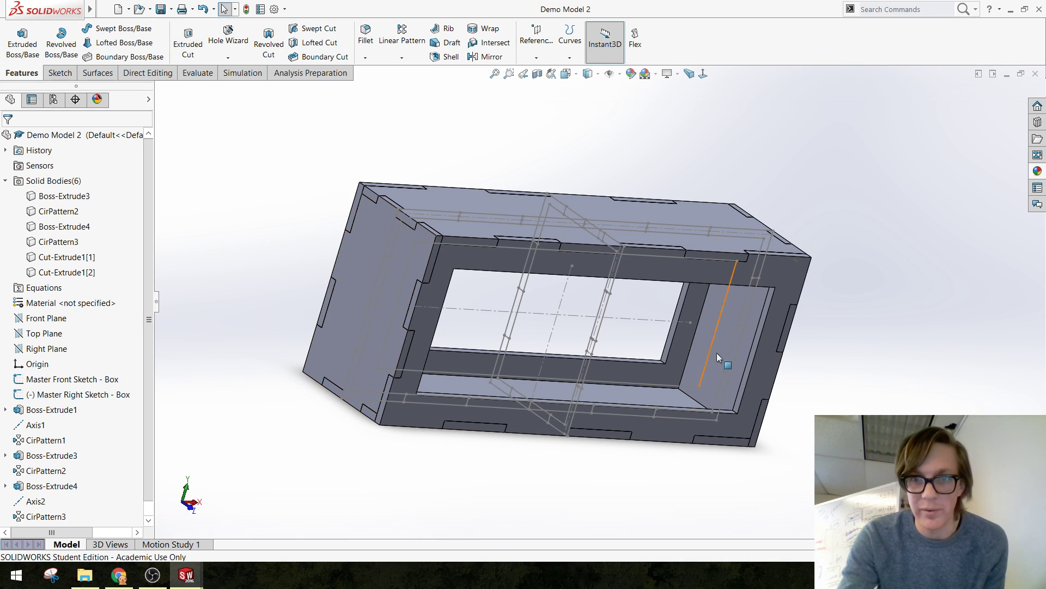
{"action": "key", "text": "ctrl+7"}
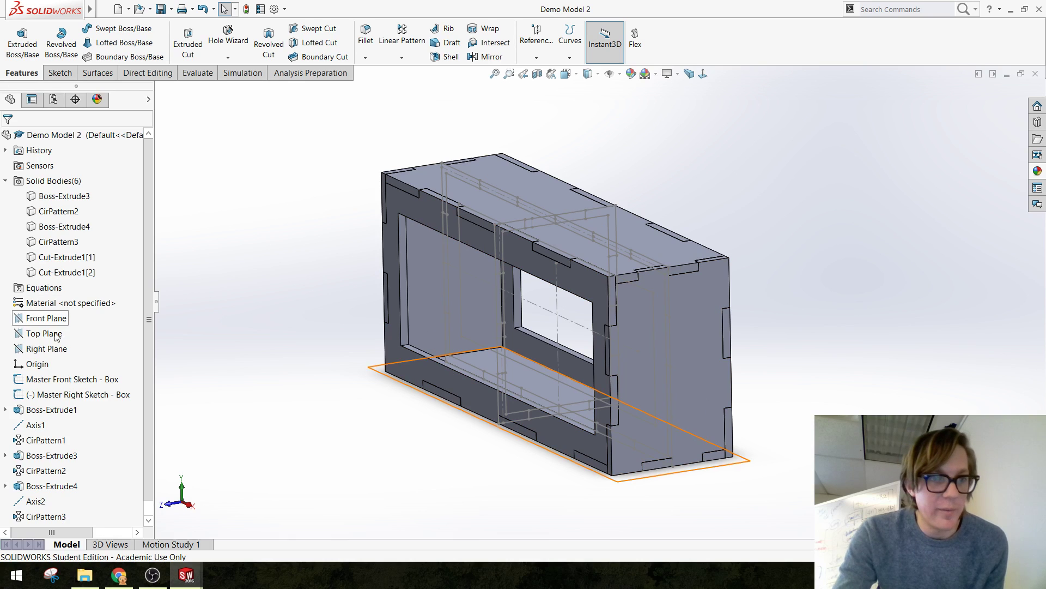
{"action": "left_click", "coordinate": [46, 401]}
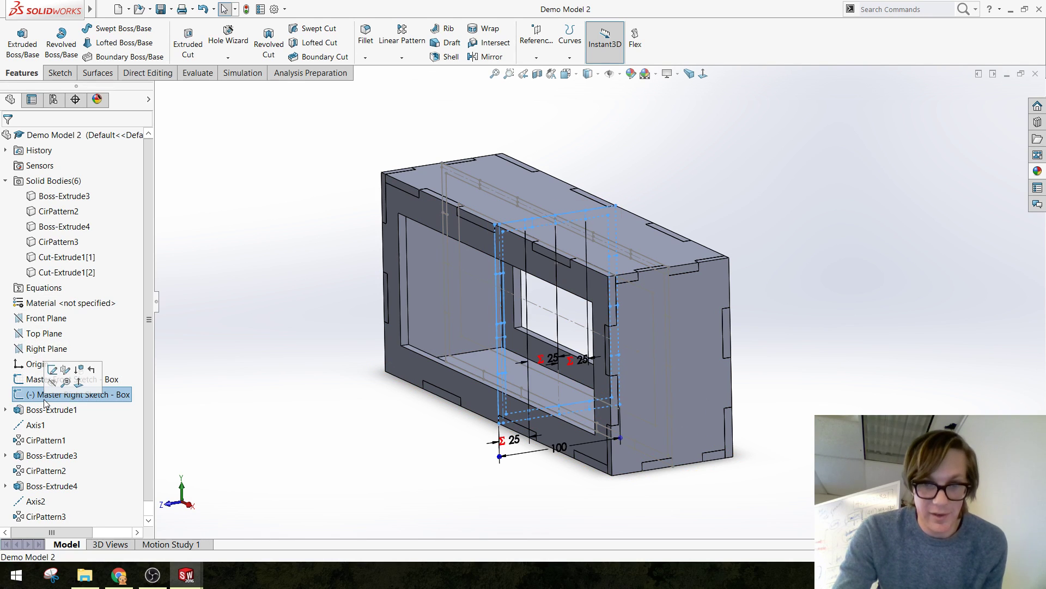
{"action": "left_click", "coordinate": [52, 370]}
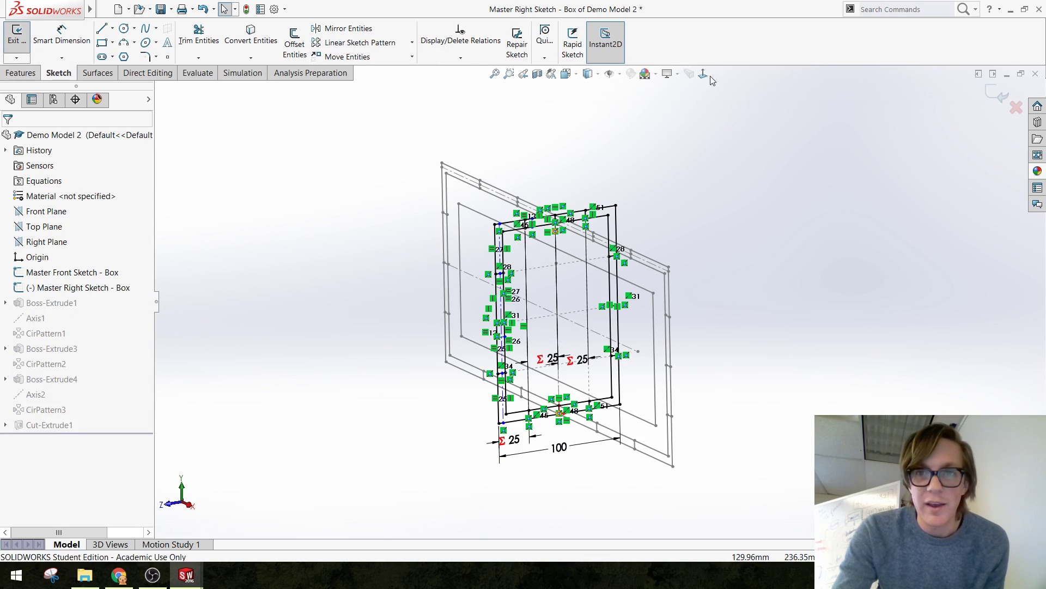
{"action": "left_click", "coordinate": [701, 74]}
{"action": "middle_click_drag", "start_coordinate": [371, 192], "coordinate": [388, 224]}
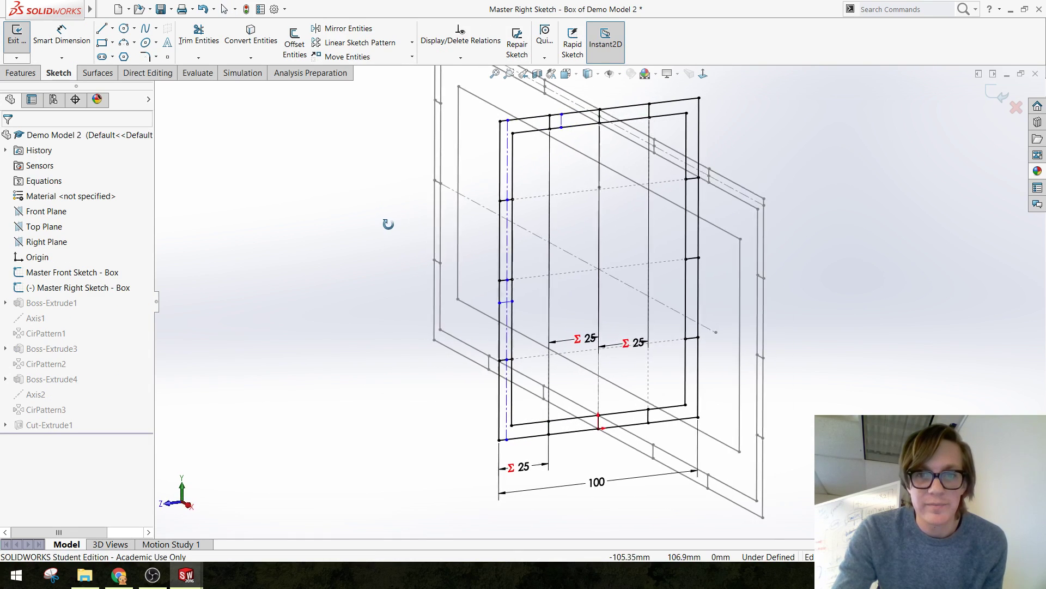
{"action": "left_click", "coordinate": [125, 29]}
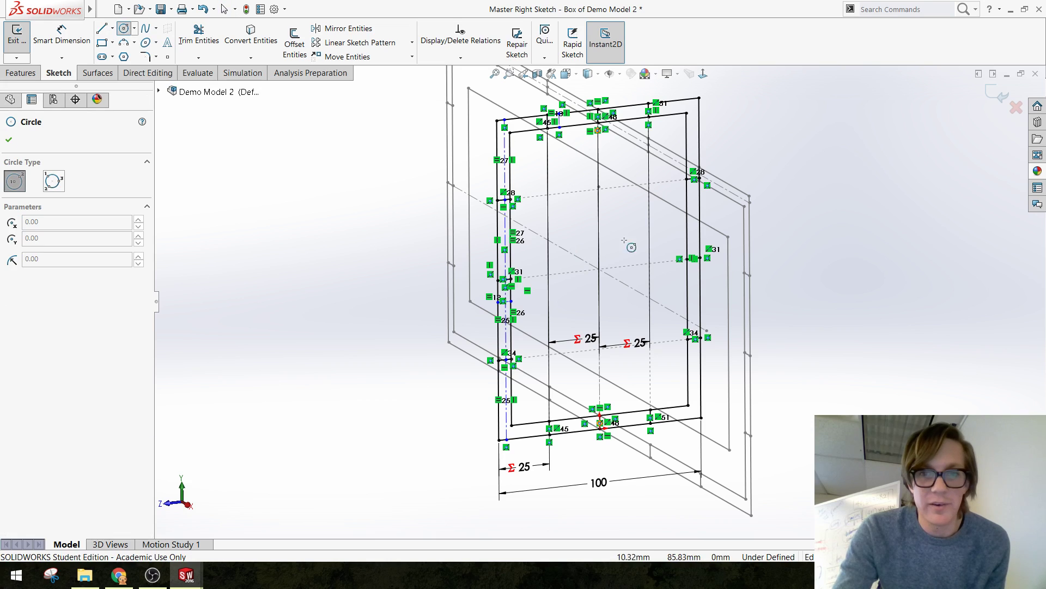
{"action": "left_click", "coordinate": [577, 228]}
{"action": "left_click", "coordinate": [597, 234]}
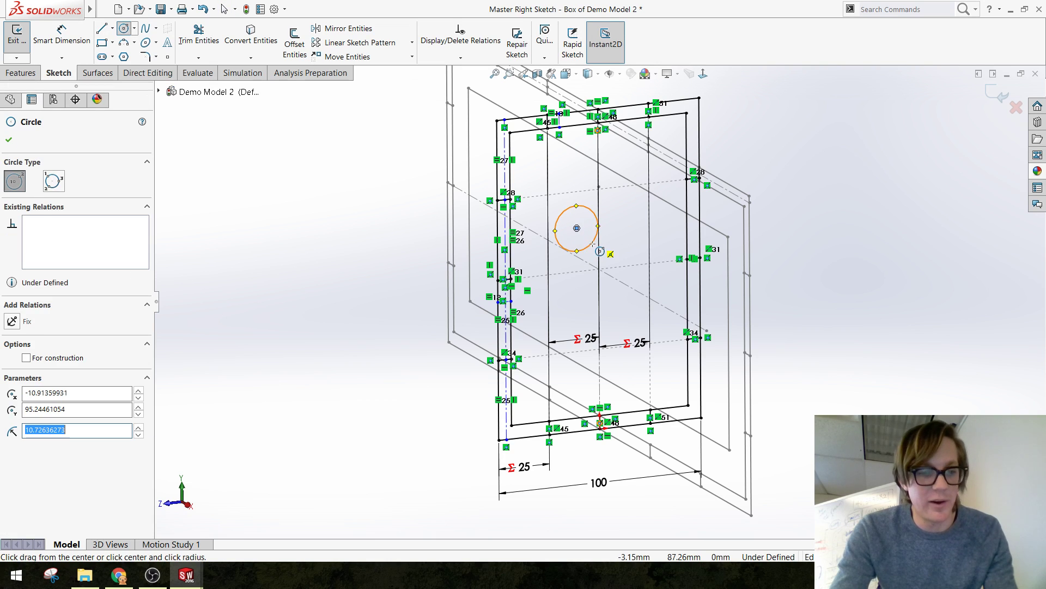
{"action": "key", "text": "Escape"}
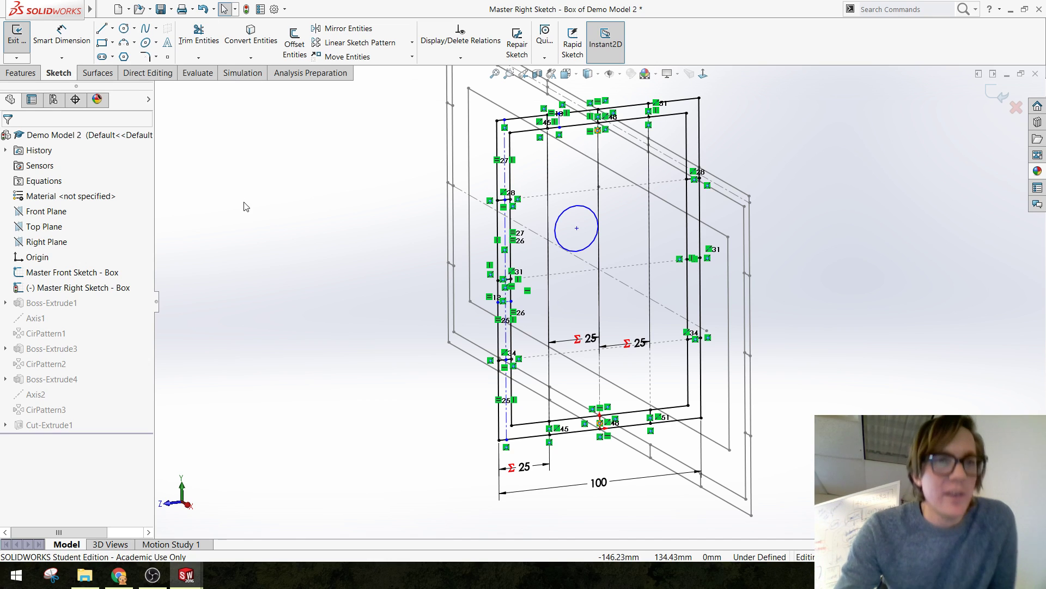
Draw two diagonal centerlines joining the opposite corners of the outer rectangle in the master right sketch
{"action": "left_click", "coordinate": [111, 61]}
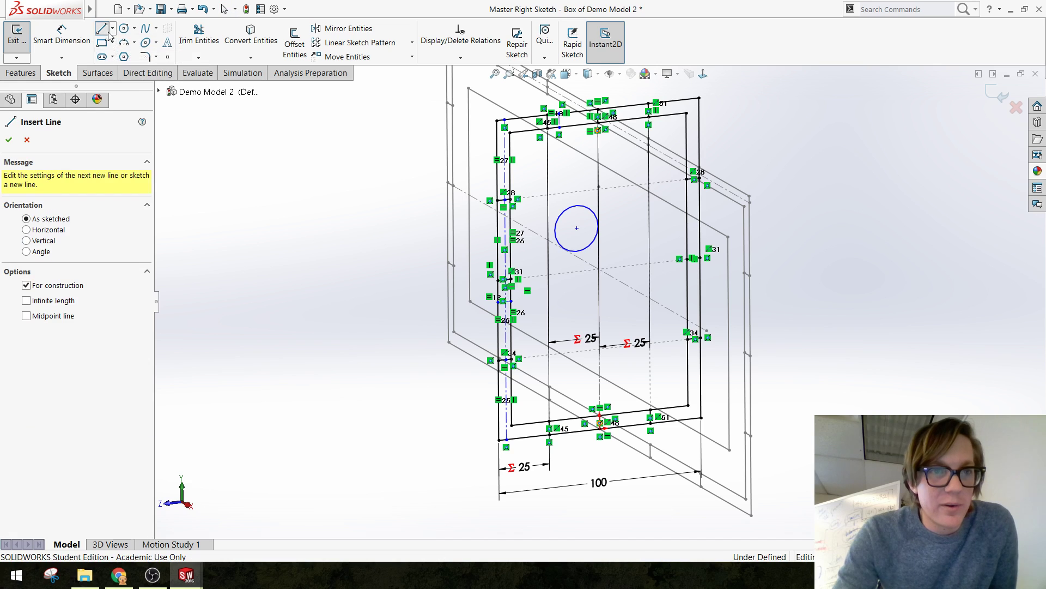
{"action": "left_click", "coordinate": [112, 29]}
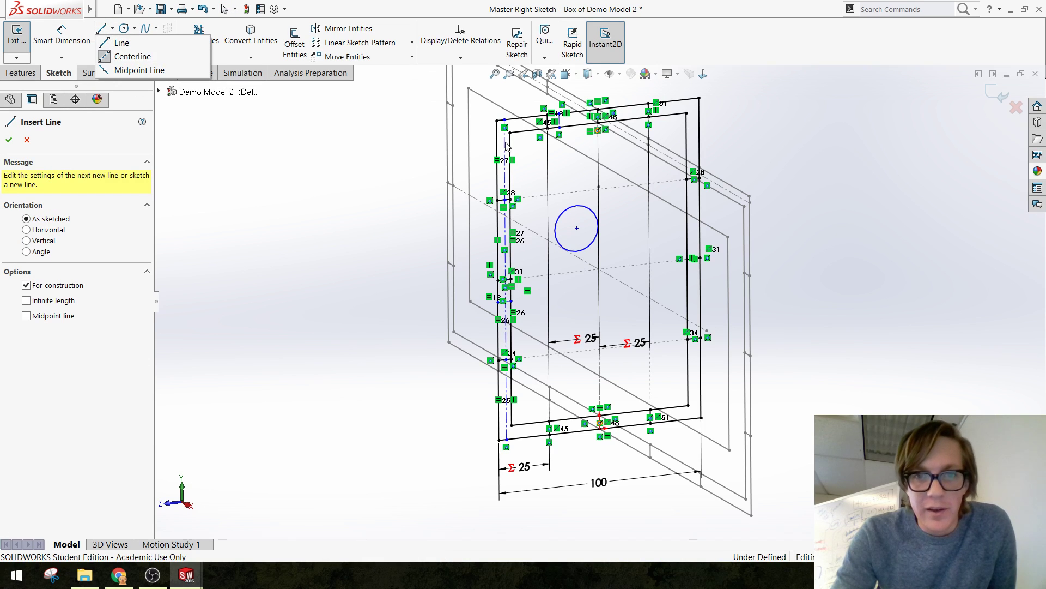
{"action": "left_click", "coordinate": [103, 30]}
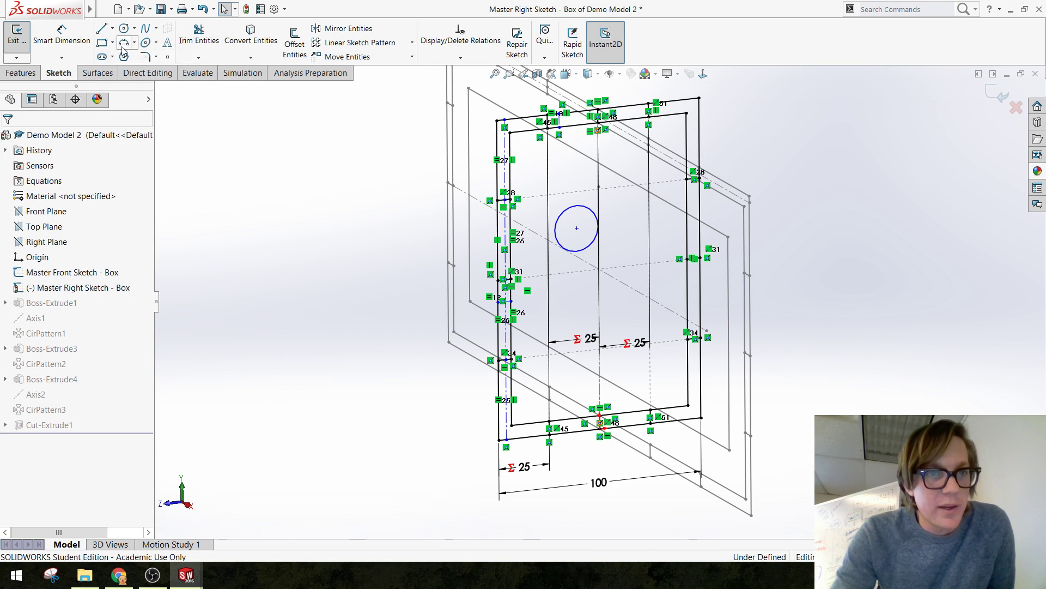
{"action": "left_click", "coordinate": [112, 29]}
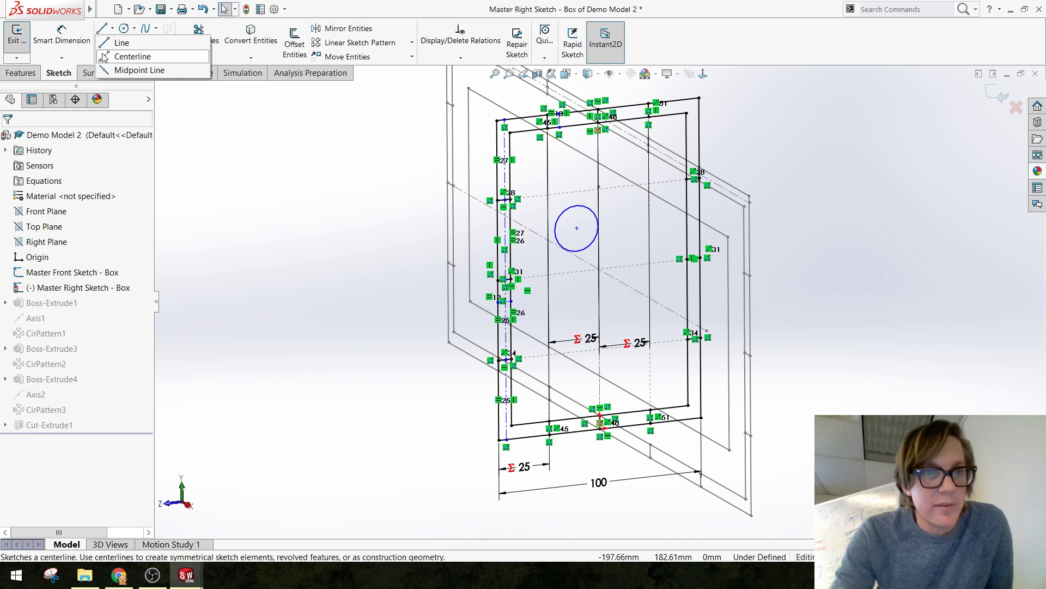
{"action": "left_click", "coordinate": [115, 55]}
{"action": "left_click", "coordinate": [496, 120]}
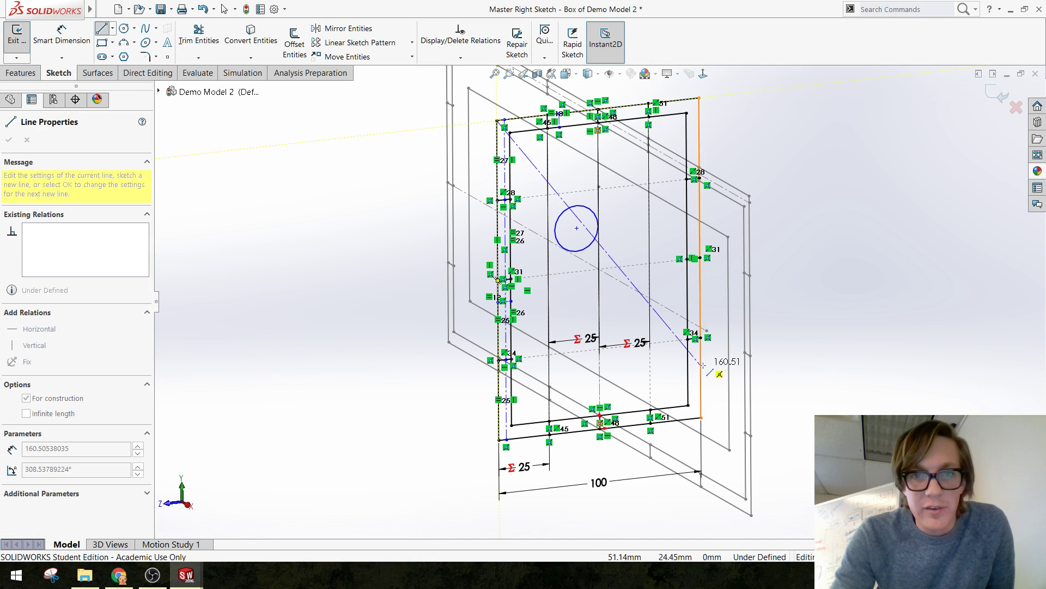
{"action": "left_click", "coordinate": [700, 418]}
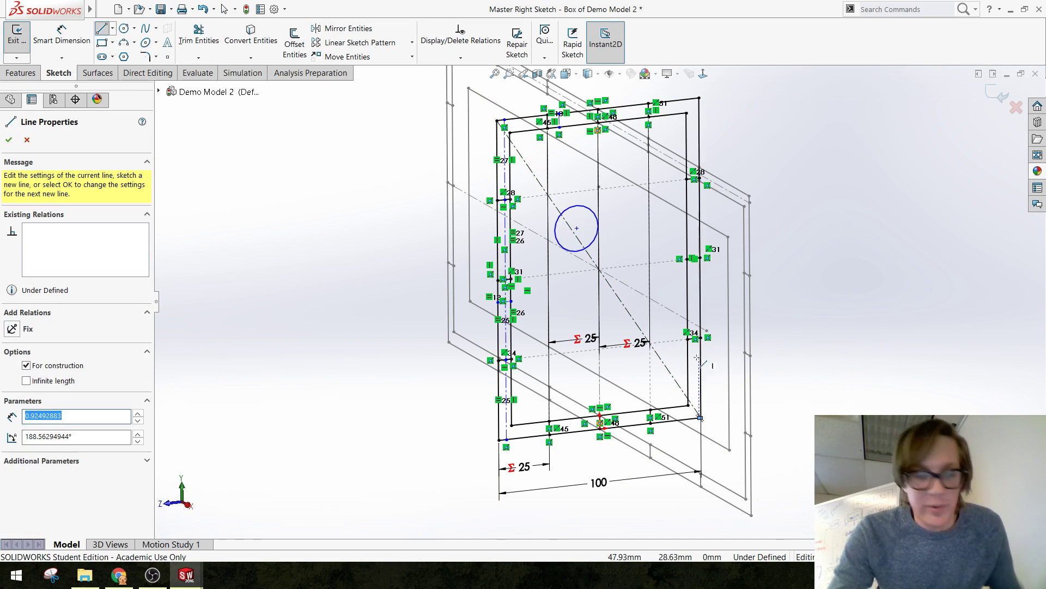
{"action": "left_click", "coordinate": [700, 99]}
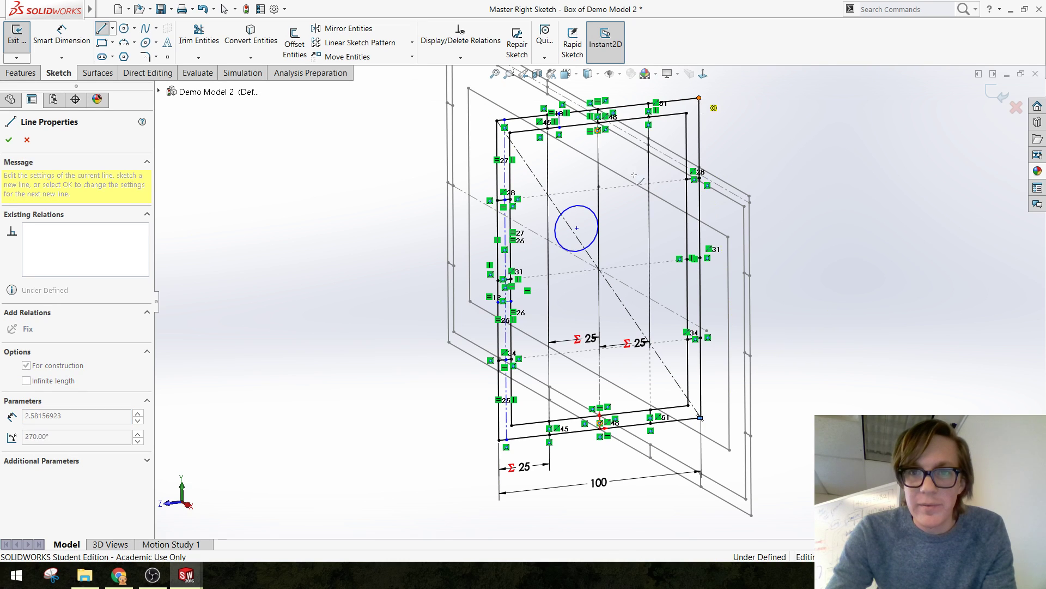
{"action": "left_click", "coordinate": [498, 440]}
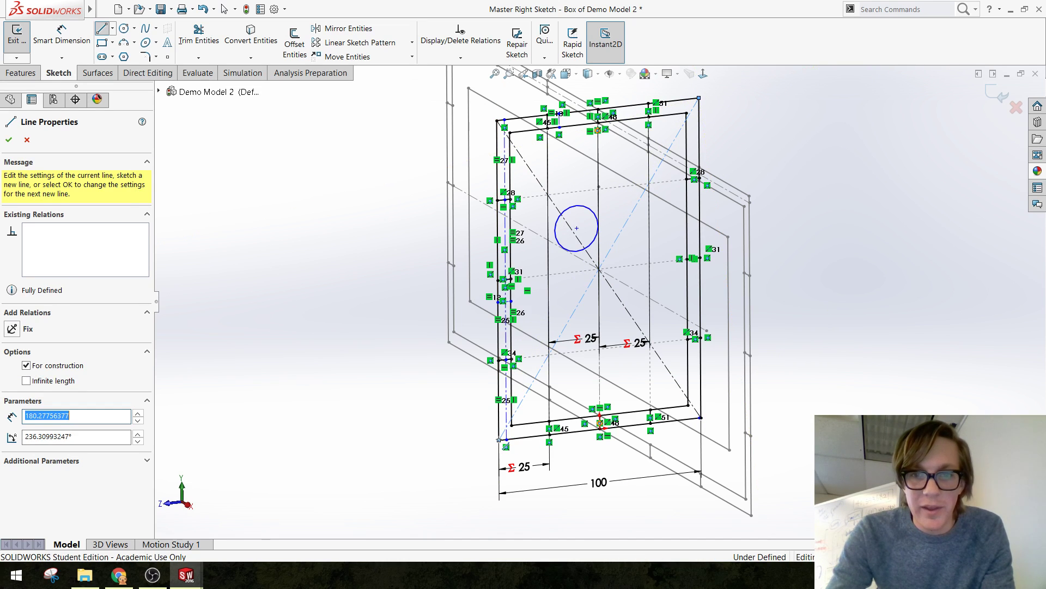
{"action": "key", "text": "Escape"}
{"action": "key", "text": "Escape"}
Make the circle's center point coincident with both diagonal centerlines so it sits at the middle of the rectangle
{"action": "scroll", "coordinate": [599, 296], "scroll_direction": "down", "scroll_amount": 3}
{"action": "scroll", "coordinate": [599, 295], "scroll_direction": "down", "scroll_amount": 2}
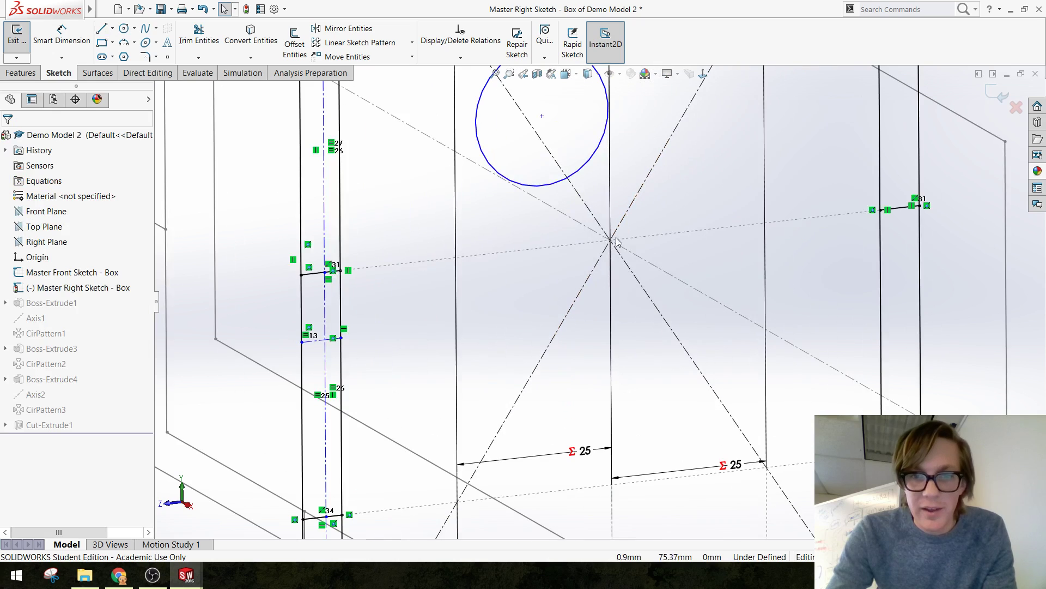
{"action": "left_click", "coordinate": [543, 116]}
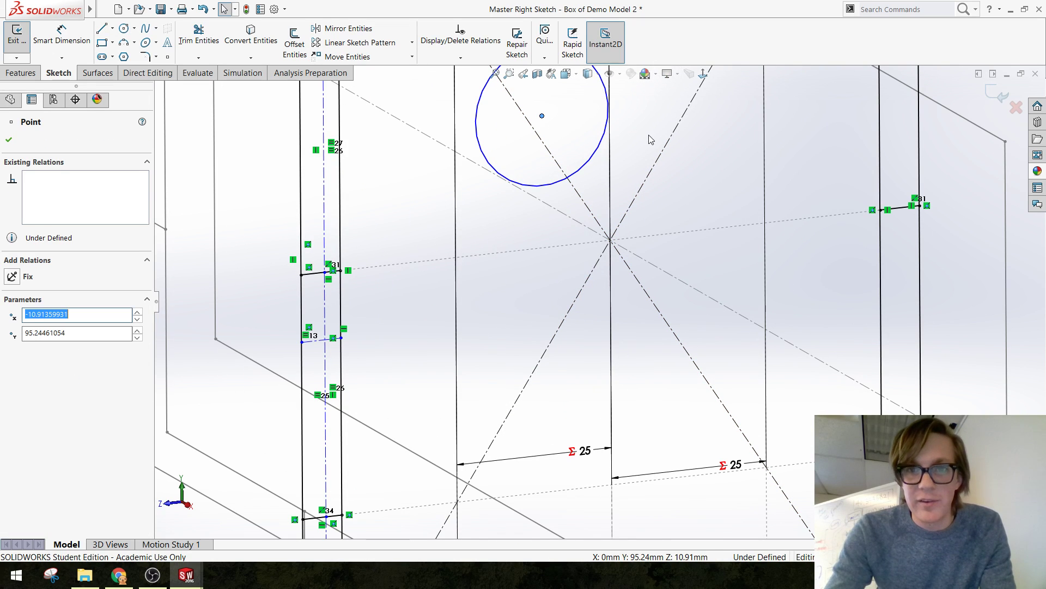
{"action": "left_click", "coordinate": [674, 139], "text": "ctrl"}
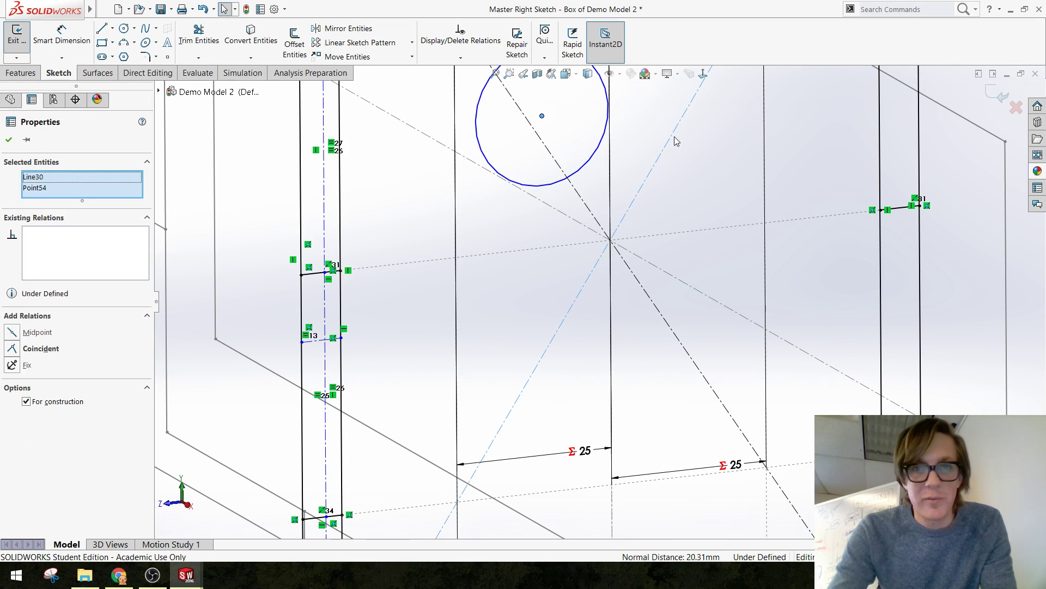
{"action": "left_click", "coordinate": [12, 349]}
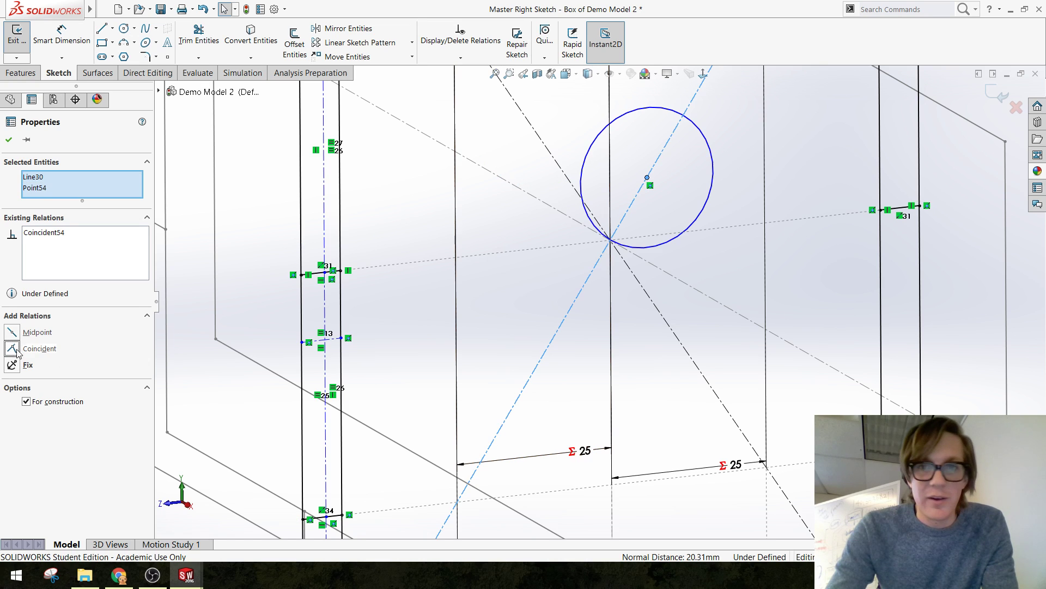
{"action": "left_click", "coordinate": [562, 168]}
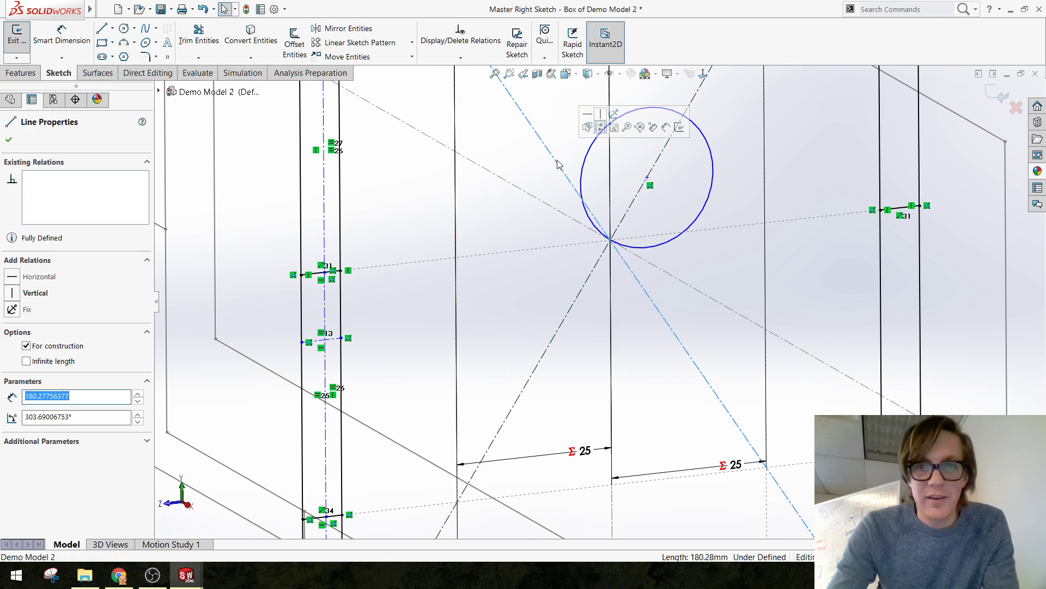
{"action": "left_click", "coordinate": [647, 179], "text": "ctrl"}
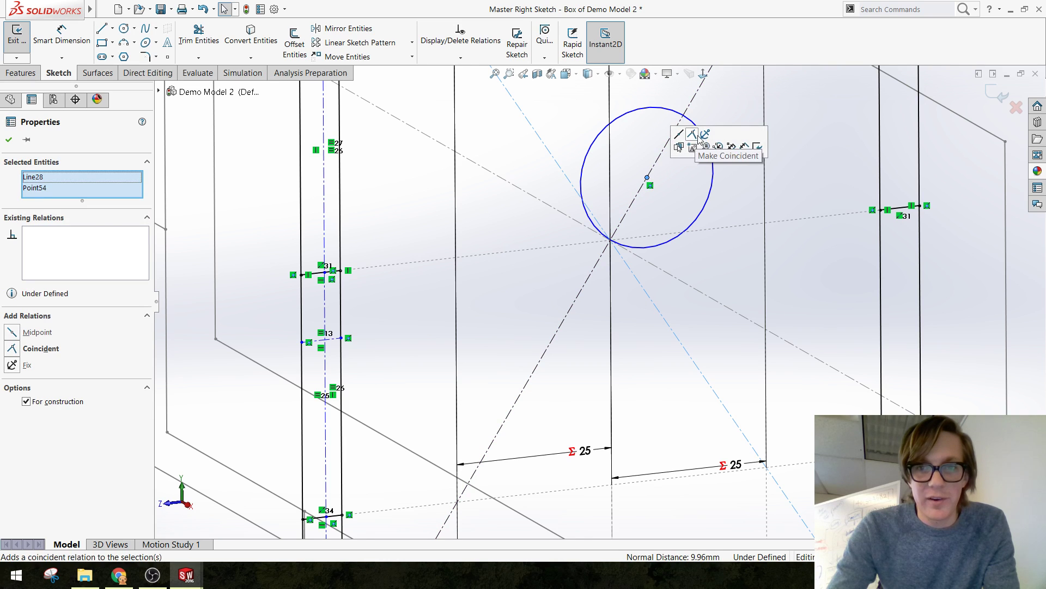
{"action": "left_click", "coordinate": [692, 135]}
{"action": "left_click", "coordinate": [496, 338]}
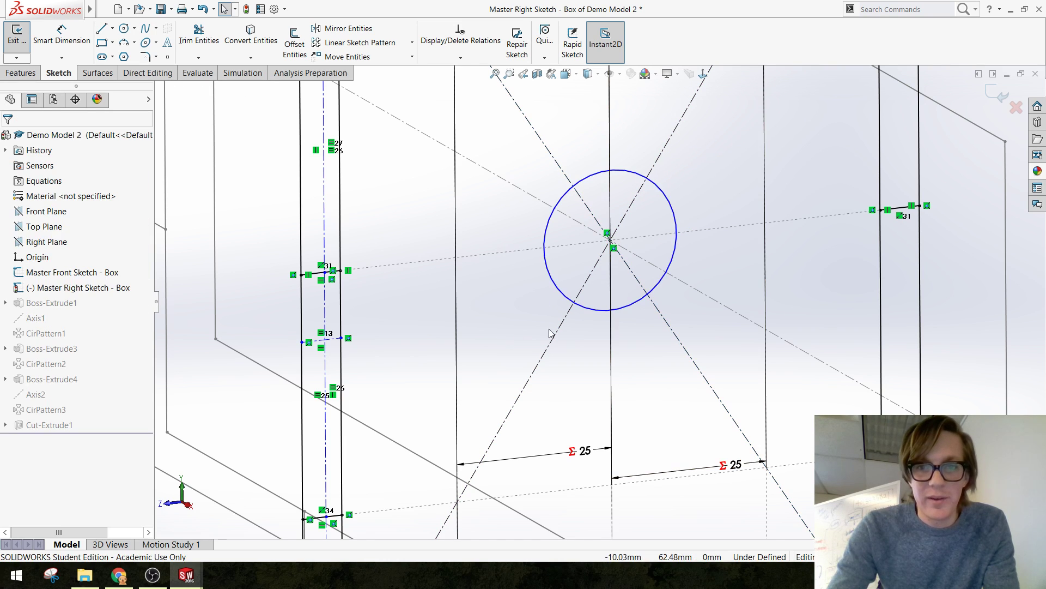
Dimension the centered circle's diameter as 25 mm
{"action": "mouse_move", "coordinate": [562, 294]}
{"action": "left_mouse_down"}
{"action": "mouse_move", "coordinate": [551, 301]}
{"action": "mouse_move", "coordinate": [570, 275]}
{"action": "mouse_move", "coordinate": [528, 324]}
{"action": "left_mouse_up"}
{"action": "scroll", "coordinate": [603, 301], "scroll_direction": "up", "scroll_amount": 3}
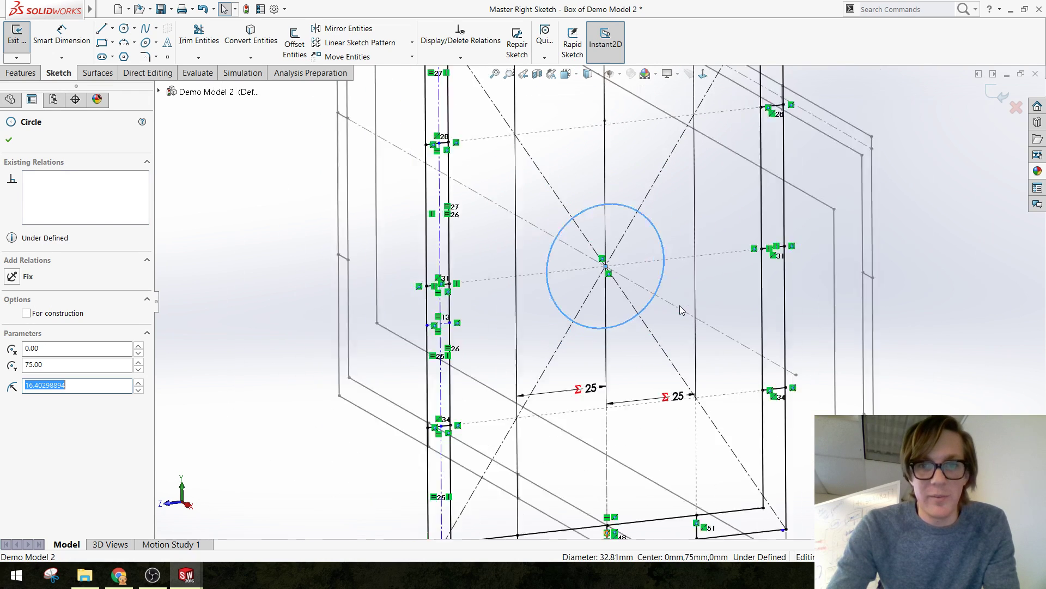
{"action": "left_click", "coordinate": [233, 212]}
{"action": "left_click", "coordinate": [61, 35]}
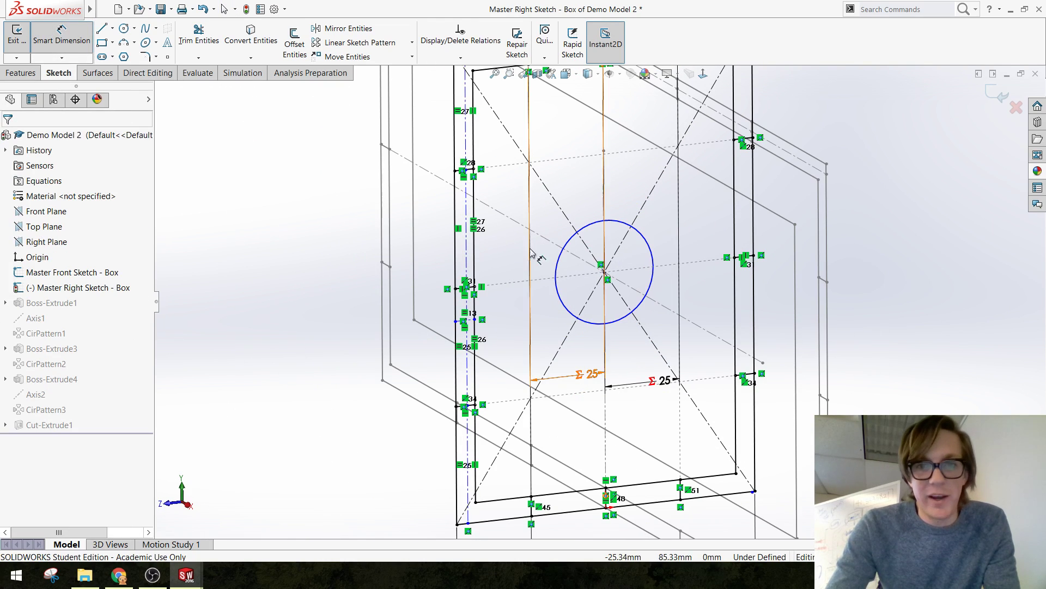
{"action": "left_click", "coordinate": [565, 263]}
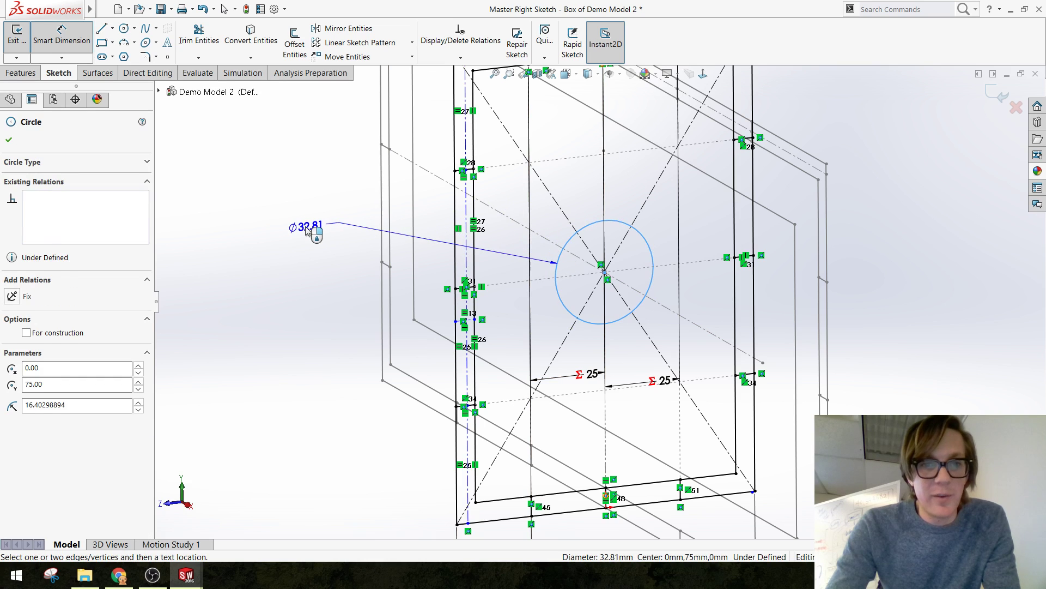
{"action": "left_click", "coordinate": [311, 236]}
{"action": "type", "text": "25"}
{"action": "key", "text": "Return"}
{"action": "key", "text": "Escape"}
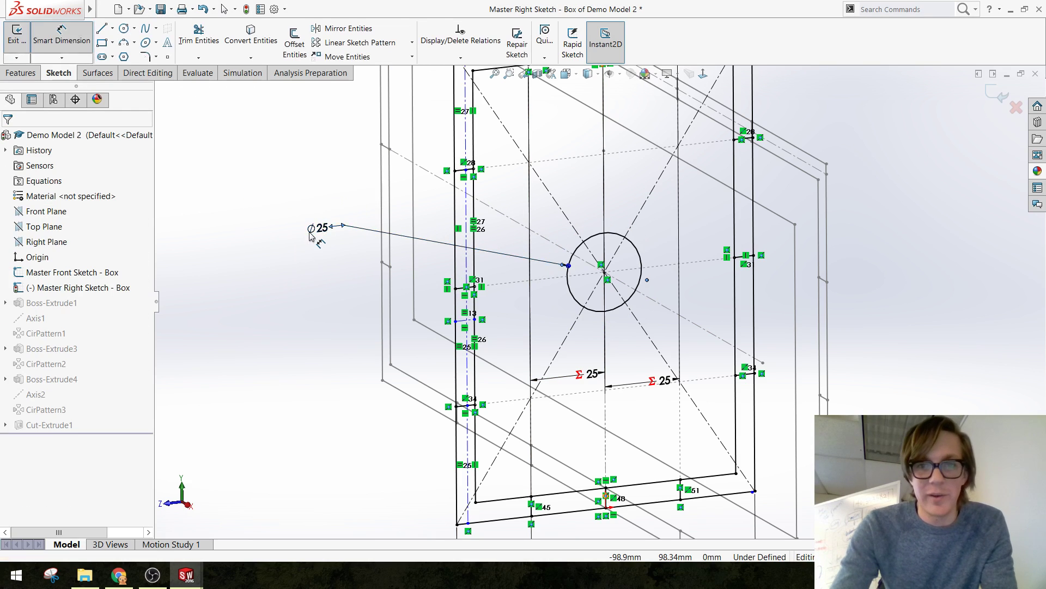
Set the overall depth dimension of Master Right Sketch - Box to 150 mm and exit the sketch
{"action": "scroll", "coordinate": [597, 308], "scroll_direction": "up", "scroll_amount": 1}
{"action": "scroll", "coordinate": [753, 251], "scroll_direction": "up", "scroll_amount": 2}
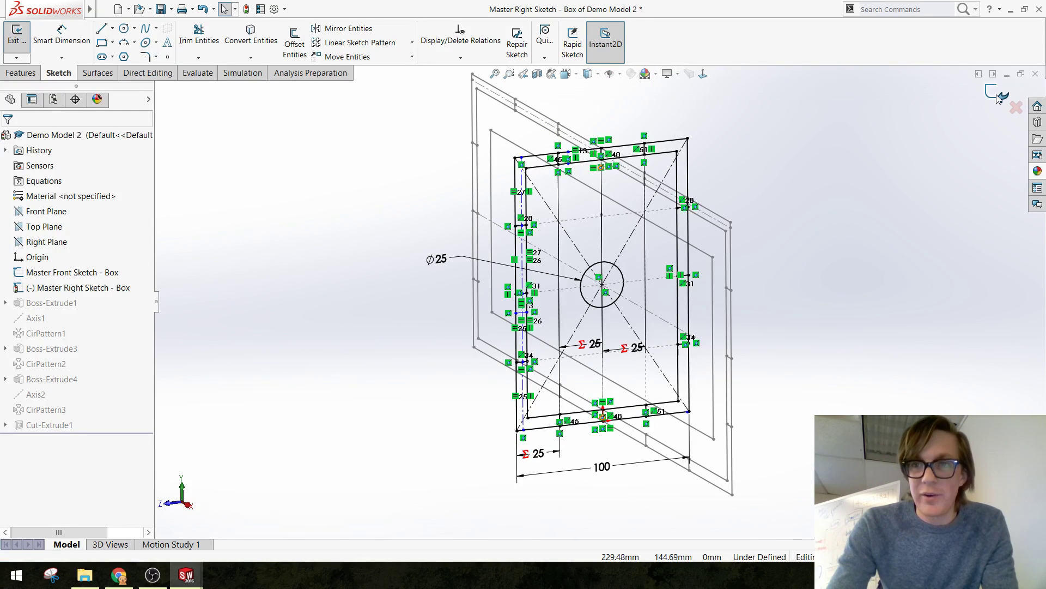
{"action": "left_click", "coordinate": [602, 469]}
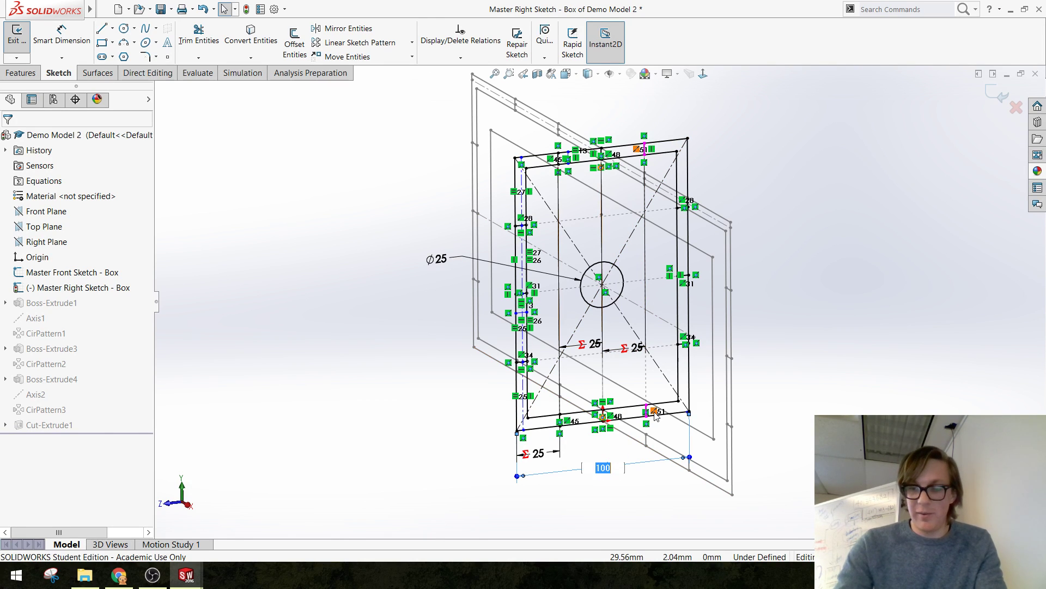
{"action": "type", "text": "150"}
{"action": "key", "text": "Return"}
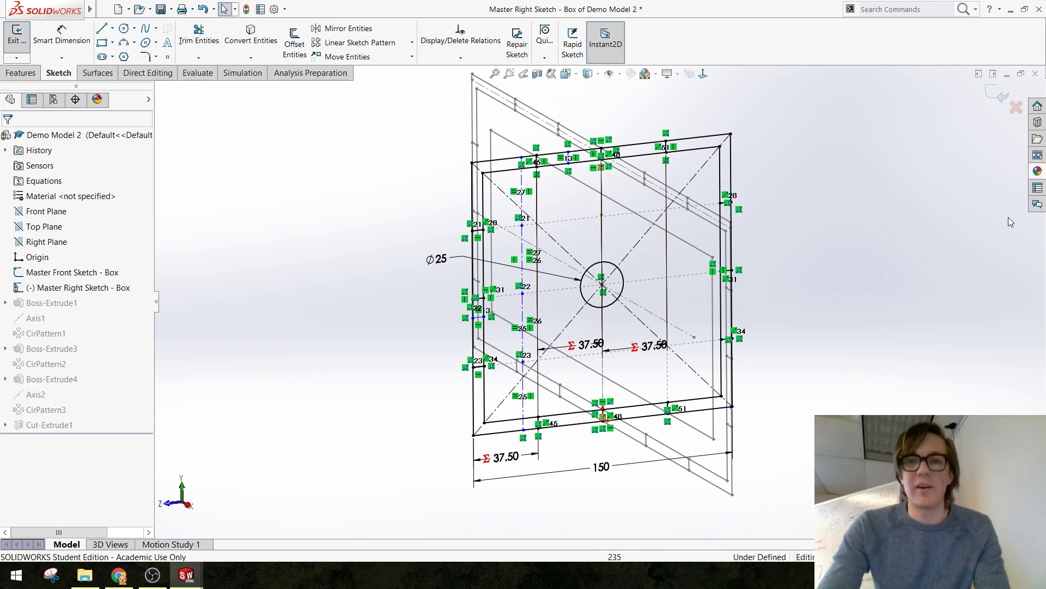
{"action": "left_click", "coordinate": [1002, 94]}
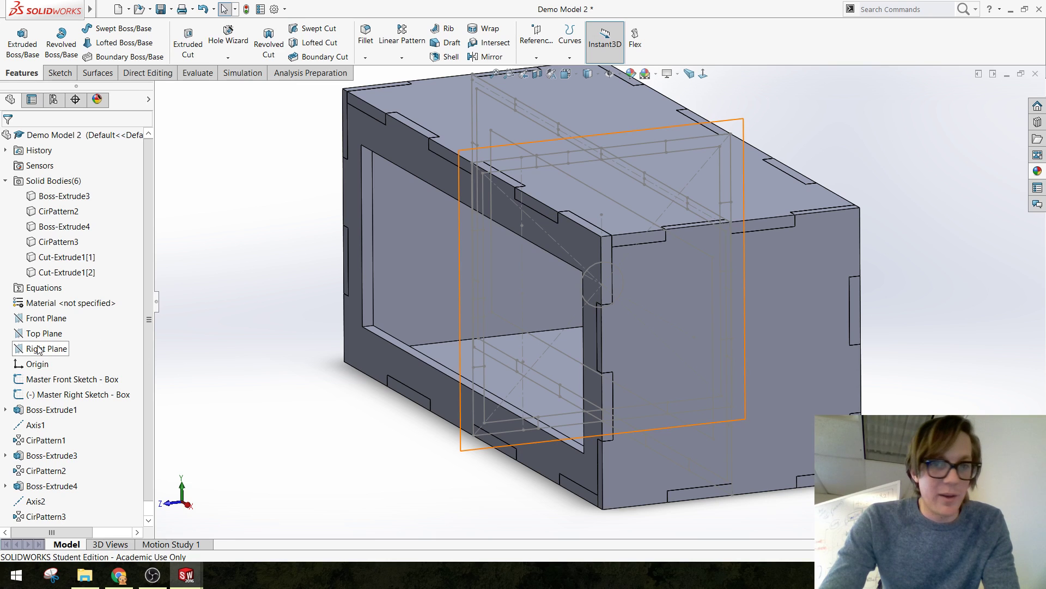
Start a sketch on the Right Plane and convert the centered 25 mm circle of Master Right Sketch - Box into it
{"action": "left_click", "coordinate": [38, 349]}
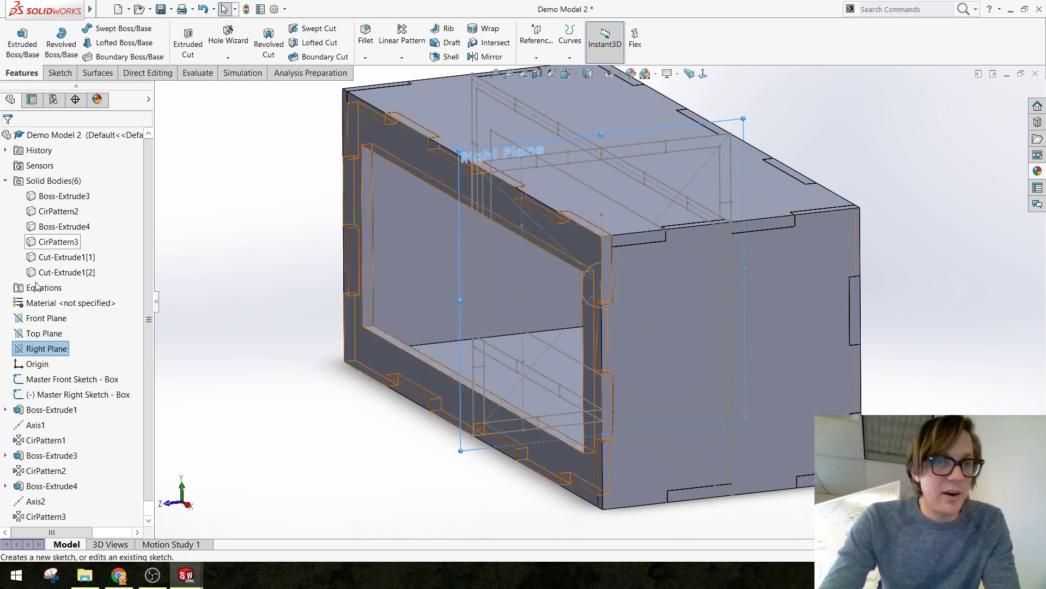
{"action": "left_click", "coordinate": [27, 335]}
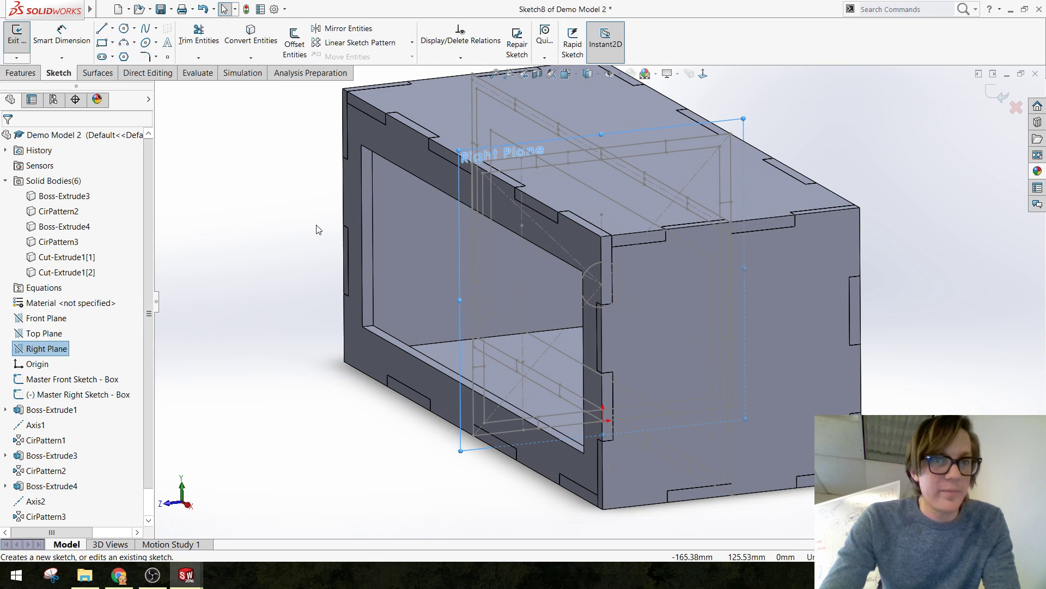
{"action": "left_click", "coordinate": [250, 36]}
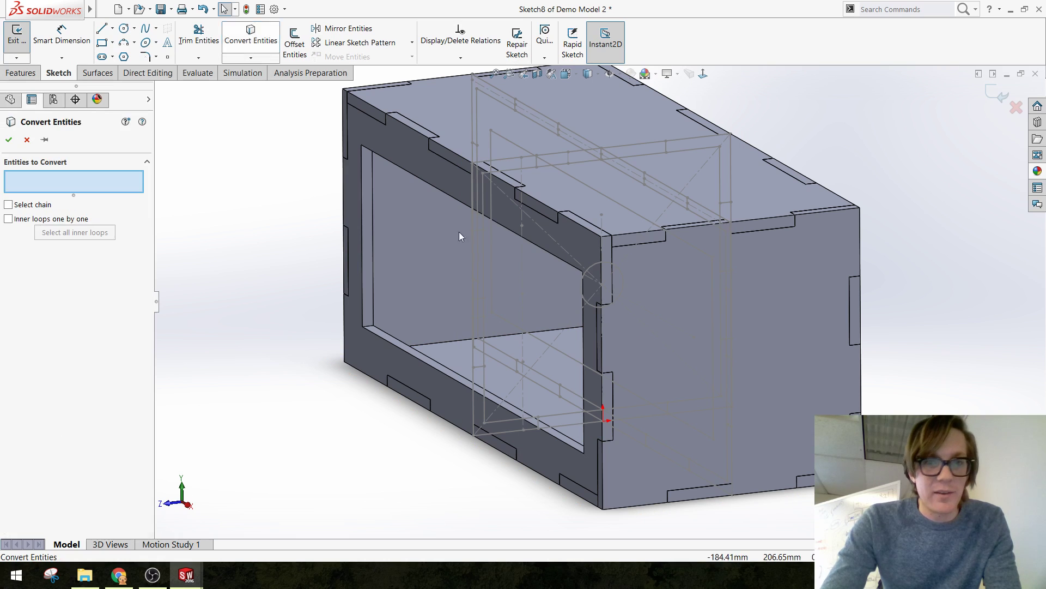
{"action": "left_click", "coordinate": [582, 286]}
{"action": "key", "text": "Return"}
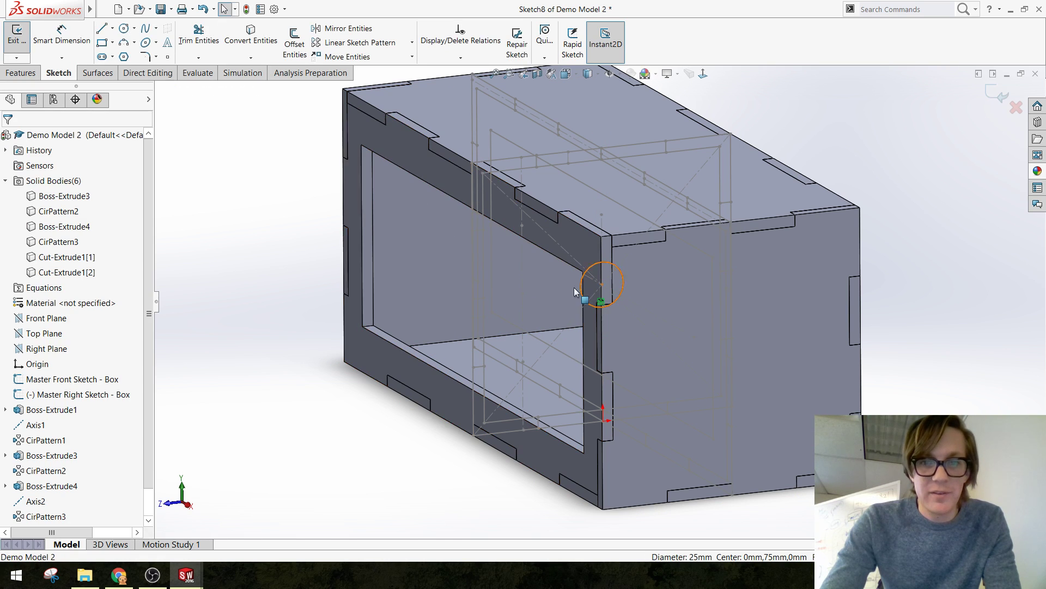
Cut-extrude the converted circle with the Through All - Both end condition to make round holes in both side panels
{"action": "left_click", "coordinate": [22, 73]}
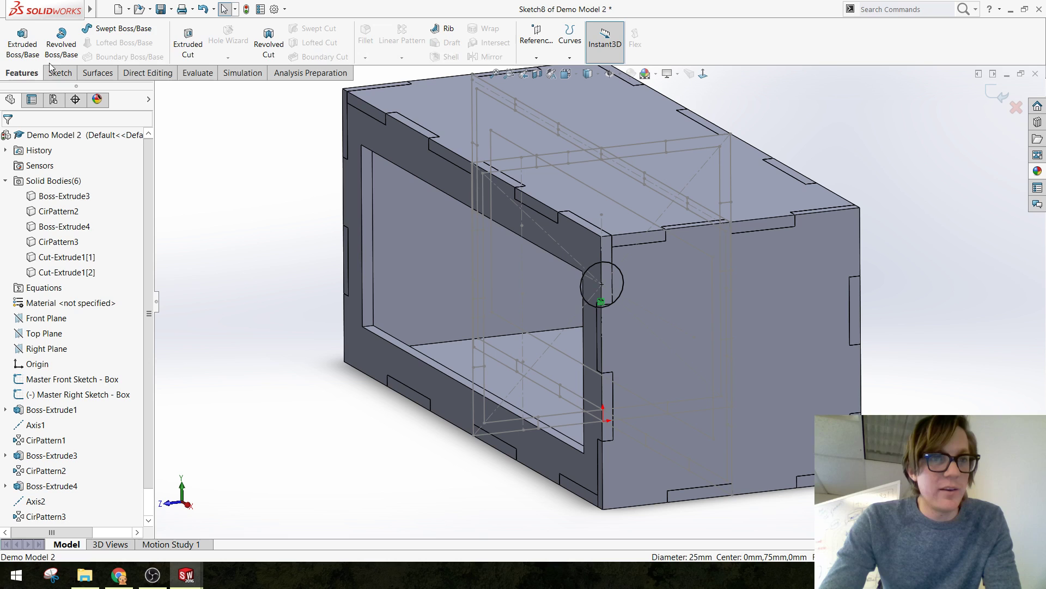
{"action": "left_click", "coordinate": [185, 43]}
{"action": "left_click", "coordinate": [74, 216]}
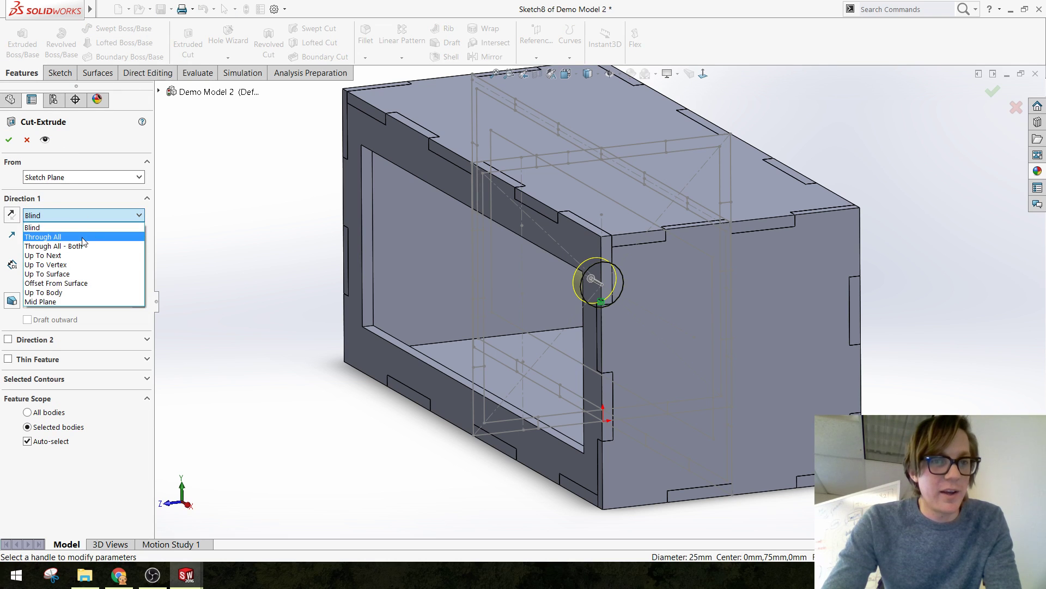
{"action": "left_click", "coordinate": [82, 246]}
{"action": "left_click", "coordinate": [10, 139]}
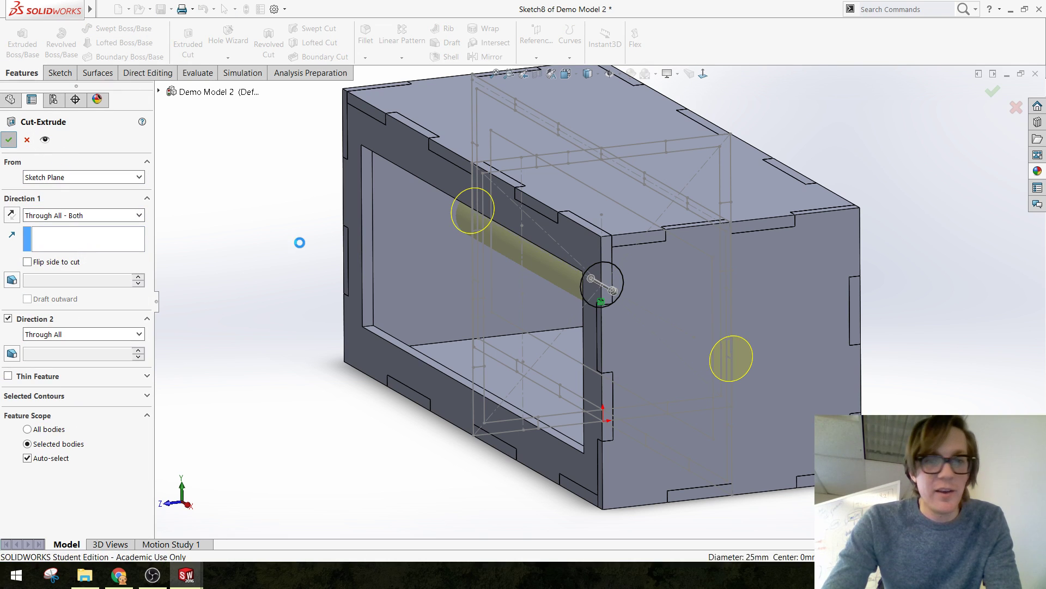
{"action": "scroll", "coordinate": [598, 300], "scroll_direction": "down", "scroll_amount": 3}
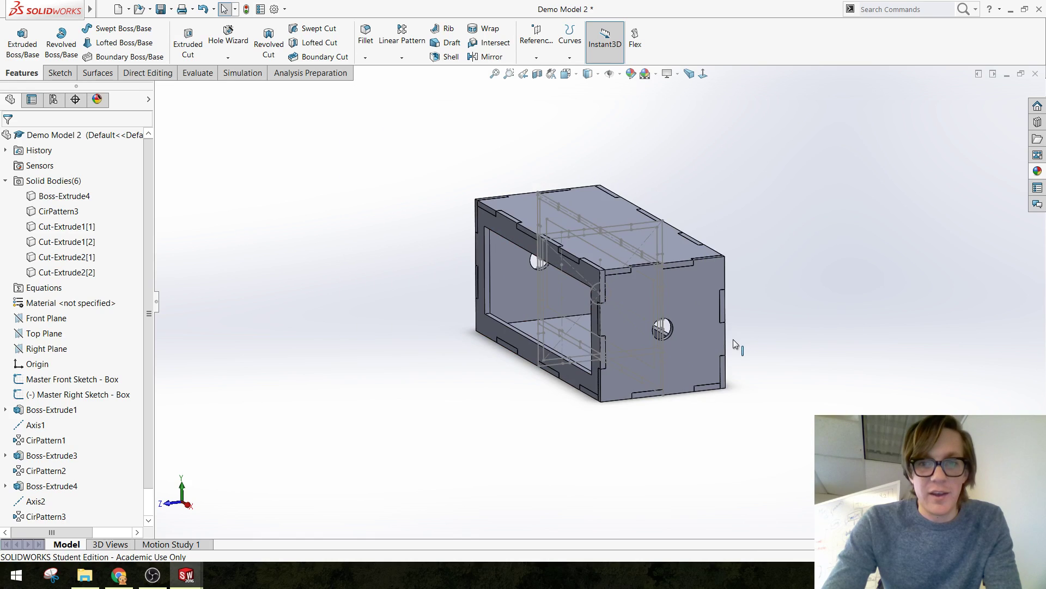
{"action": "middle_click_drag", "start_coordinate": [734, 339], "coordinate": [439, 376]}
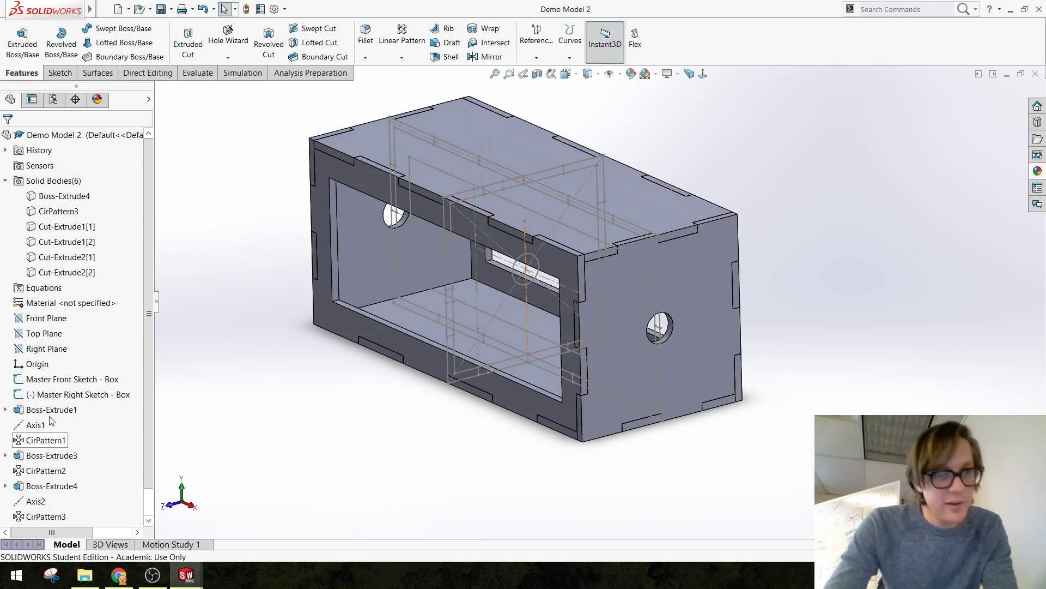
Set the overall depth dimension of Master Right Sketch - Box to 100 mm
{"action": "left_click", "coordinate": [49, 394]}
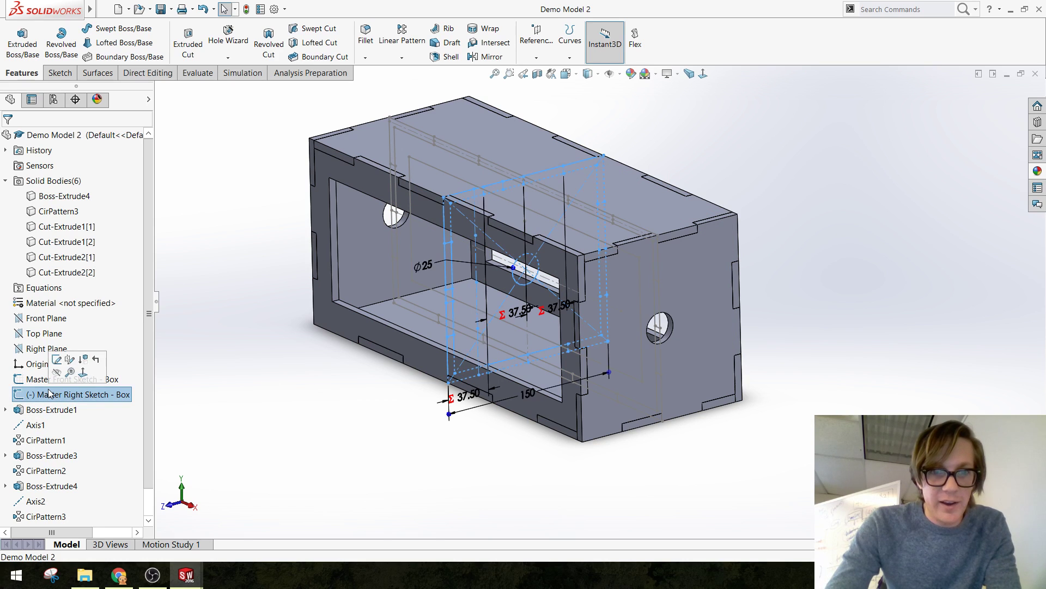
{"action": "double_click", "coordinate": [528, 394]}
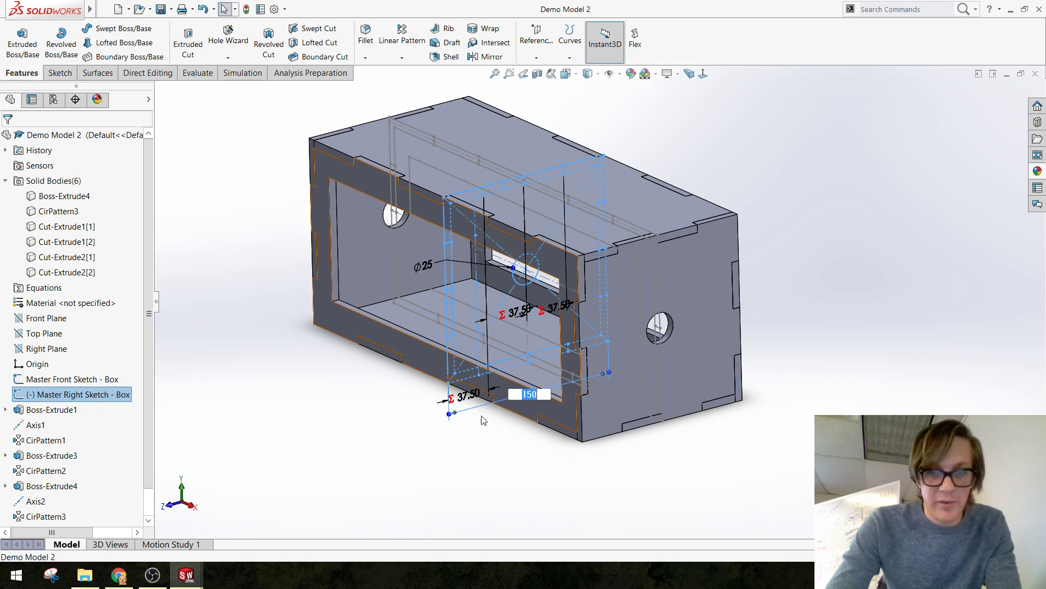
{"action": "type", "text": "1"}
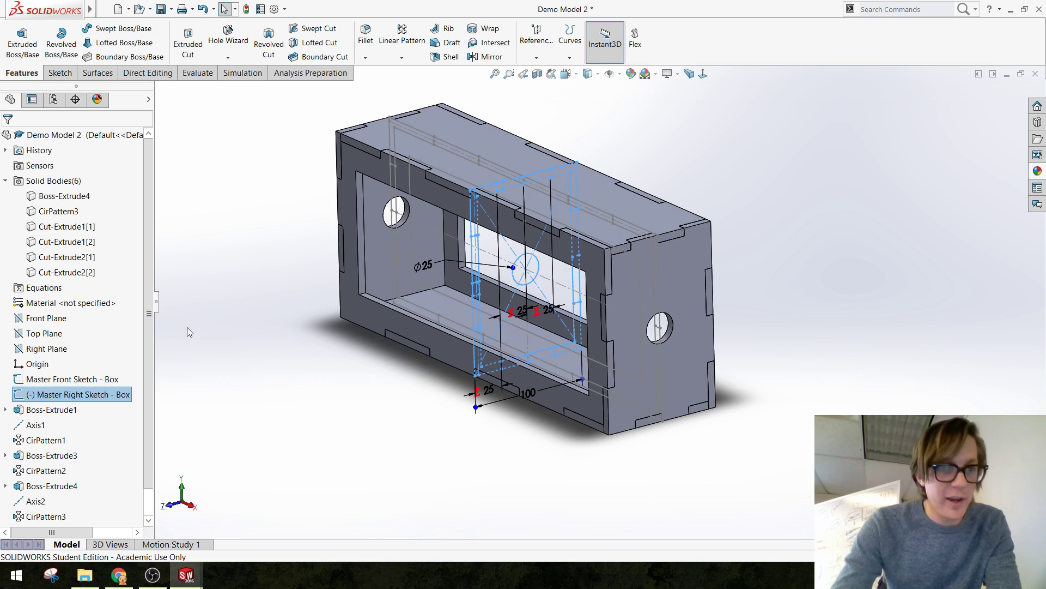
Set the overall height of Master Front Sketch - Box to 100 mm and its overall width to 300 mm
{"action": "left_click", "coordinate": [70, 379]}
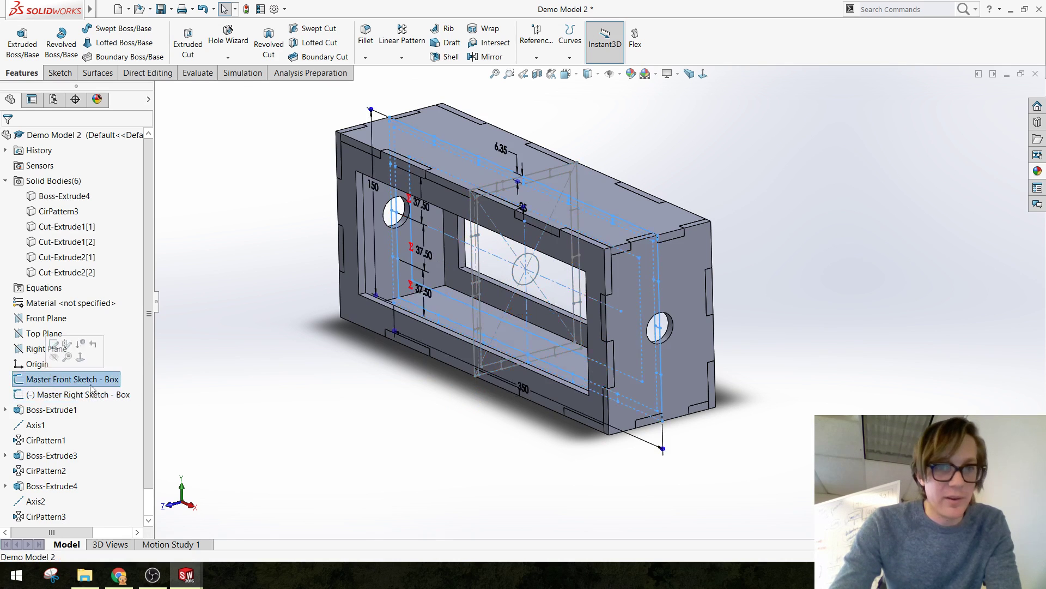
{"action": "double_click", "coordinate": [376, 192]}
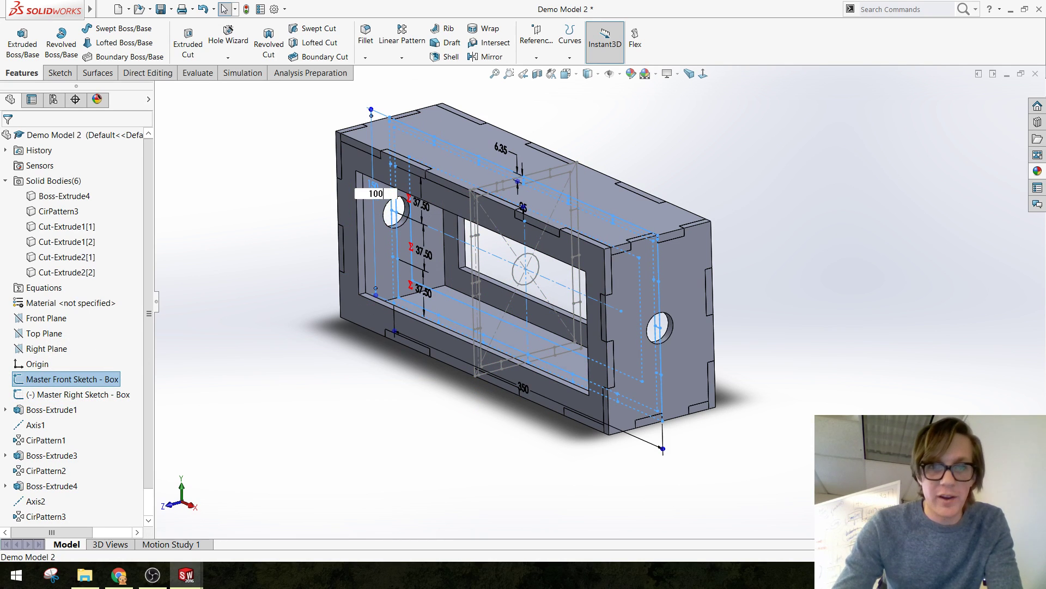
{"action": "key", "text": "Return"}
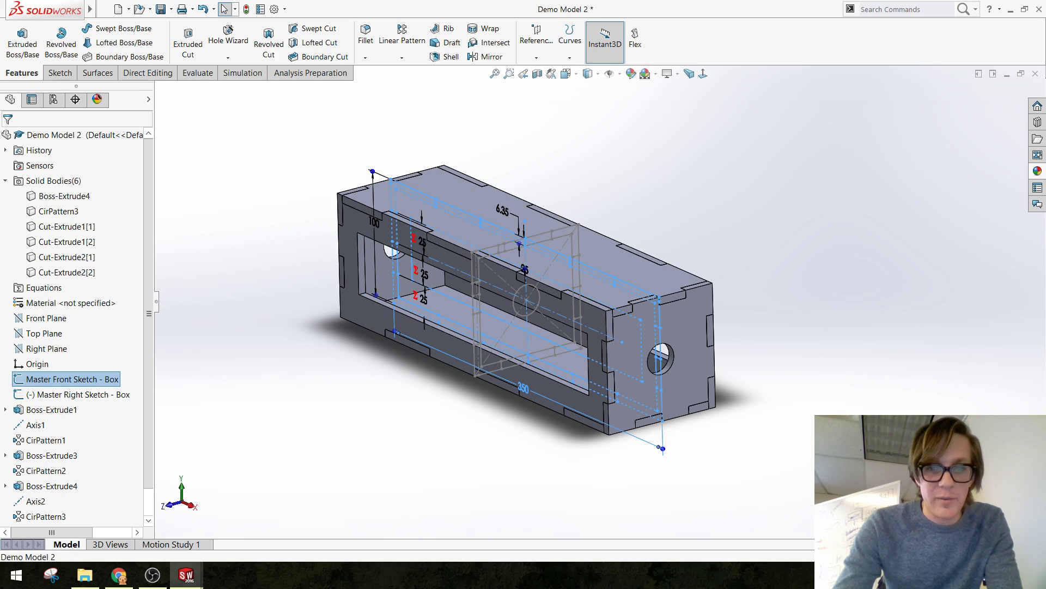
{"action": "type", "text": "300"}
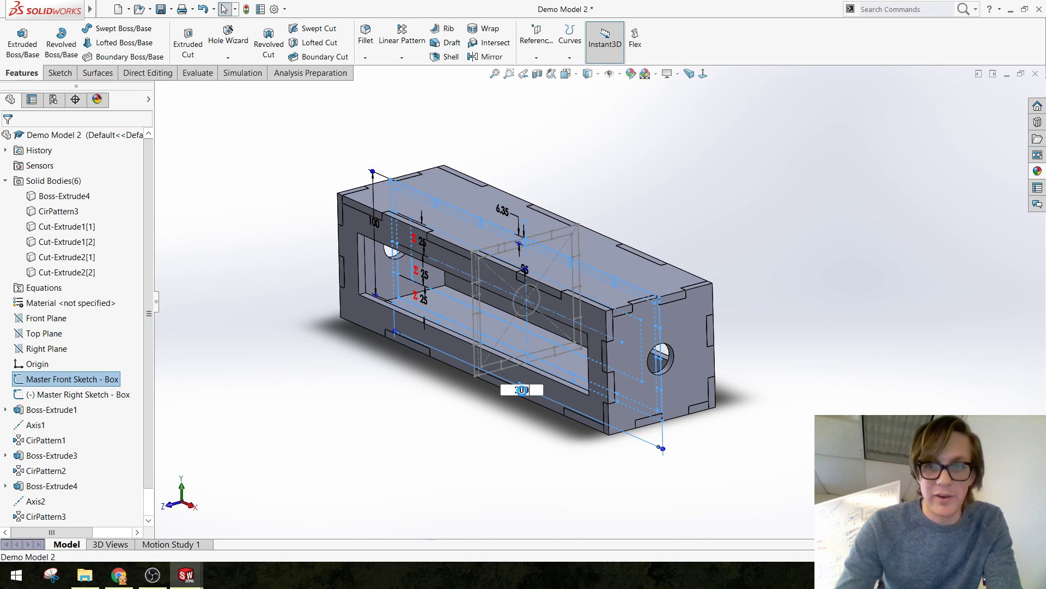
{"action": "key", "text": "Return"}
{"action": "scroll", "coordinate": [626, 339], "scroll_direction": "down", "scroll_amount": 3}
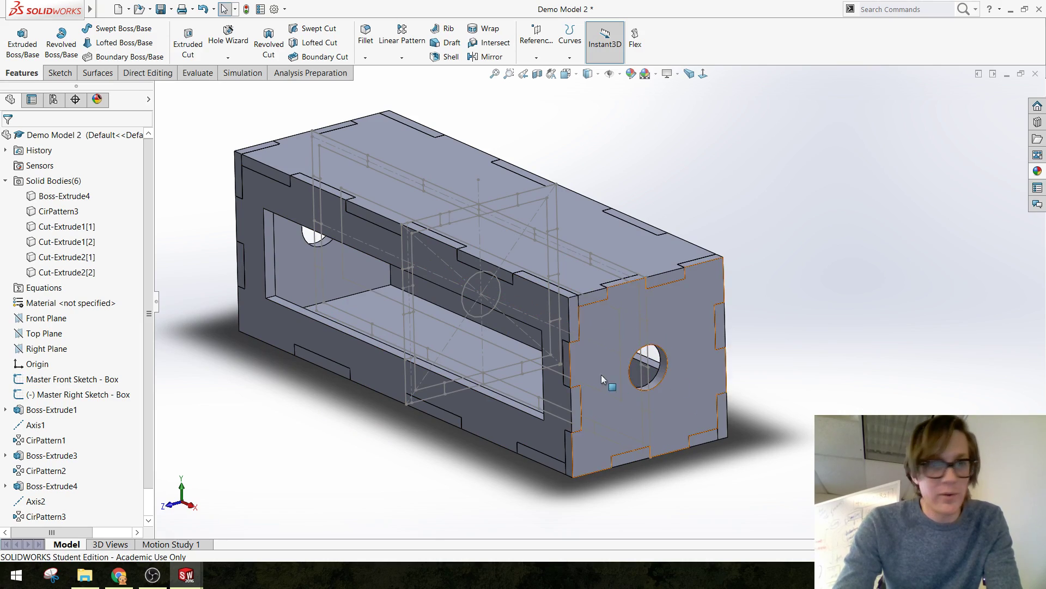
{"action": "middle_click_drag", "start_coordinate": [602, 377], "coordinate": [663, 454]}
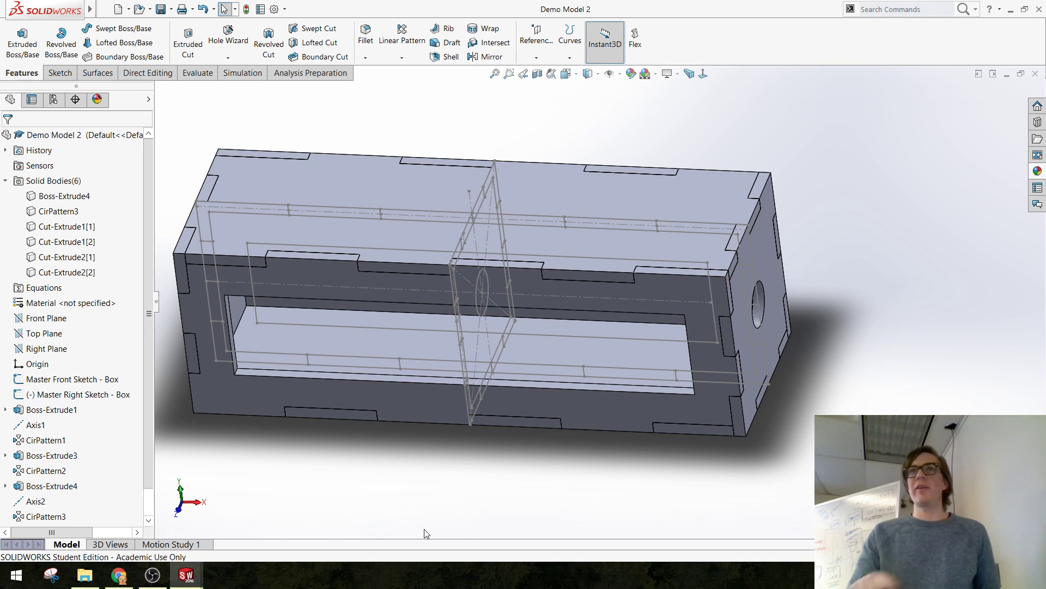
{"action": "left_click", "coordinate": [152, 575]}
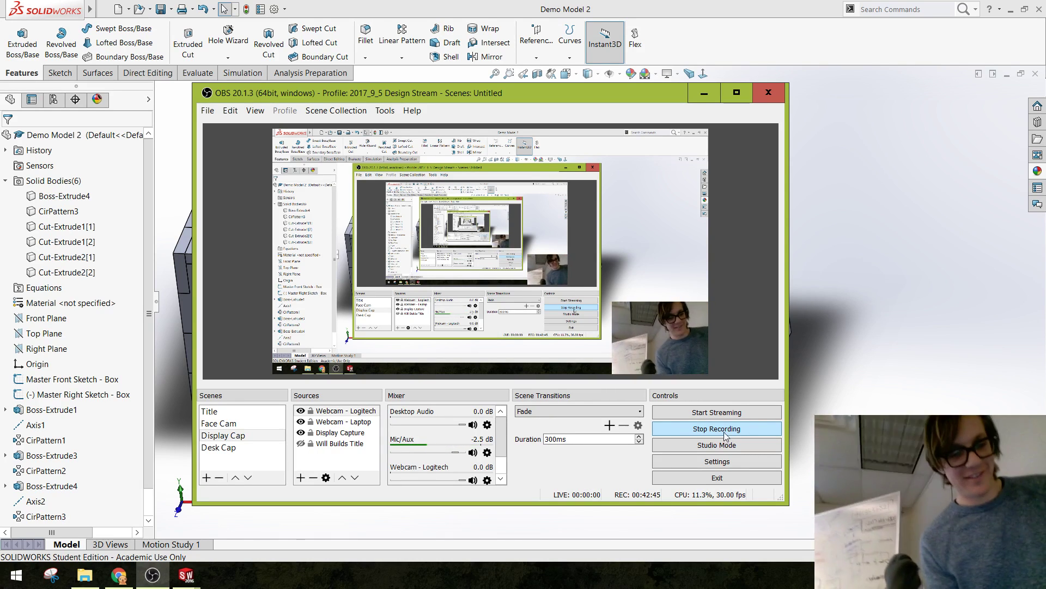
{"action": "left_click", "coordinate": [712, 478]}
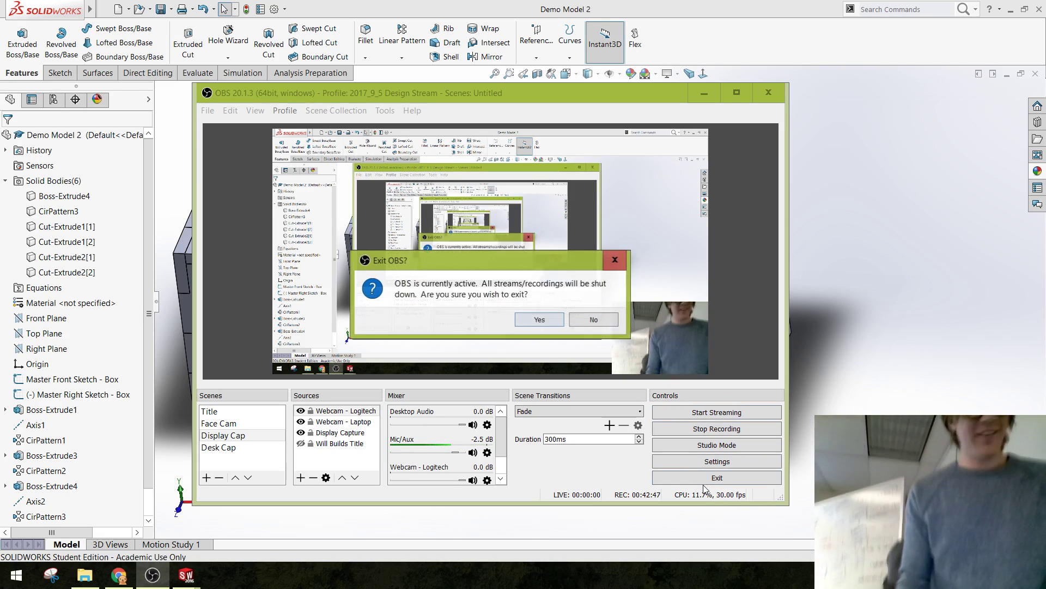
{"action": "left_click", "coordinate": [615, 262]}
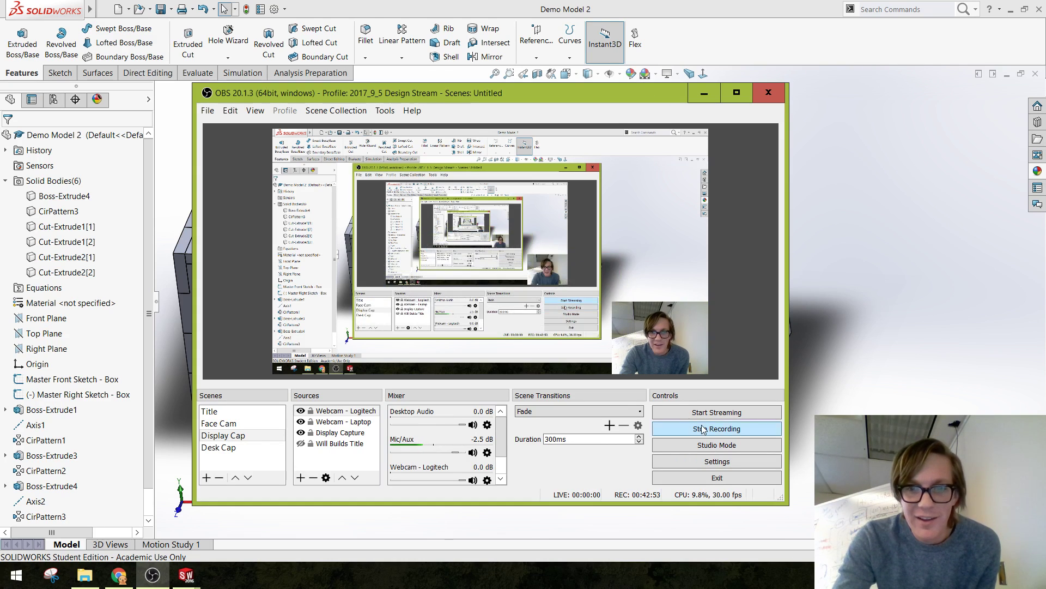